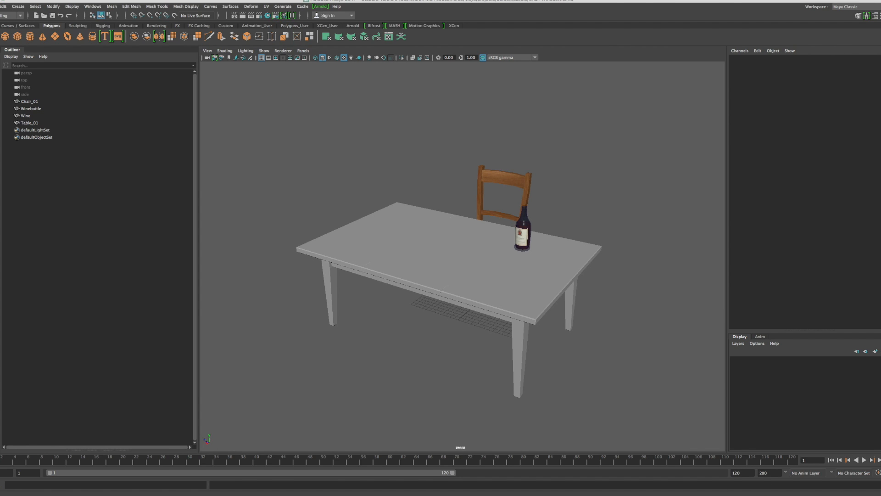
# Step: Minimize the Hypershade window and narrow the Outliner to enlarge the perspective viewport
pyautogui.moveTo(478, 417); pyautogui.dragTo(645, 180)
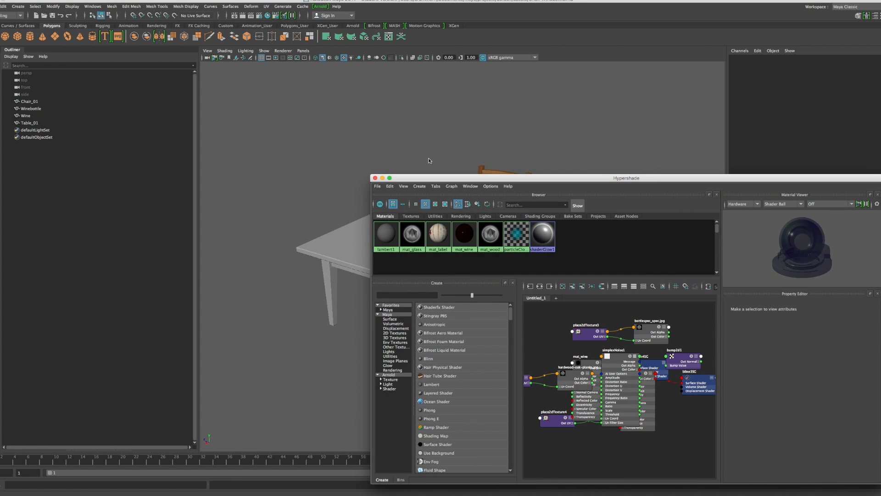
pyautogui.click(383, 178)
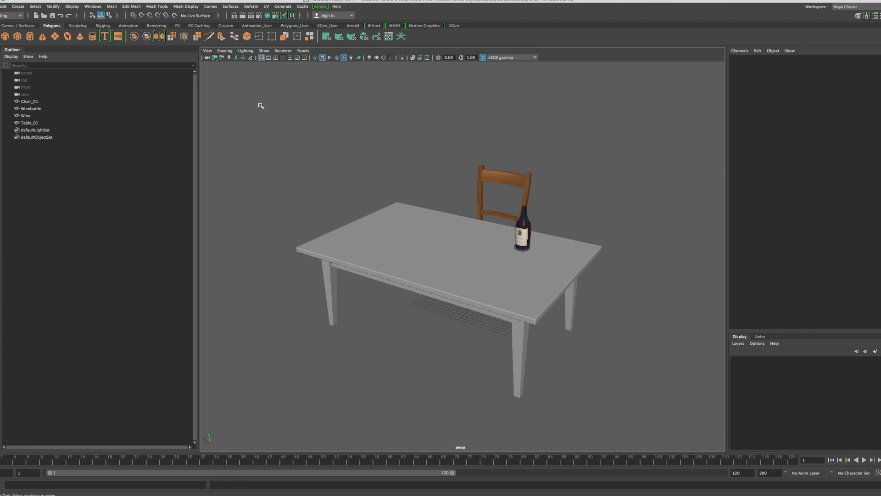
pyautogui.moveTo(199, 133); pyautogui.dragTo(91, 138)
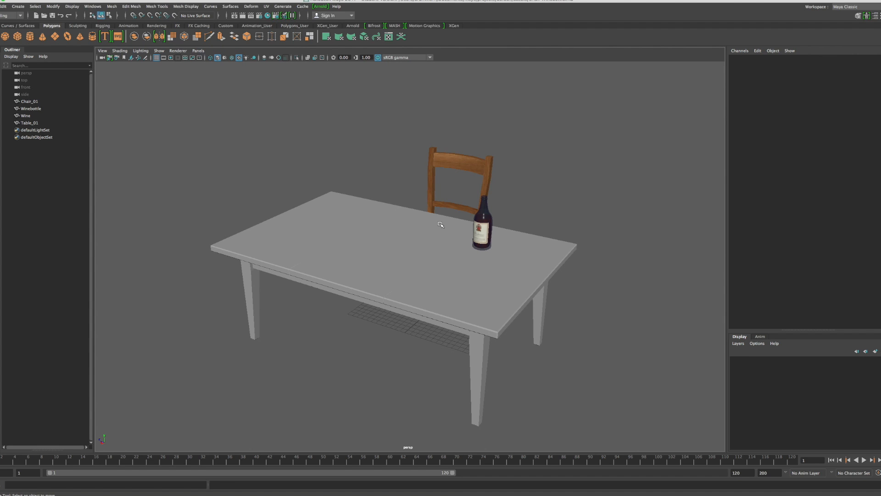
# Step: Examine the table, chair and wine bottle from several angles
pyautogui.scroll(2, 478, 255)
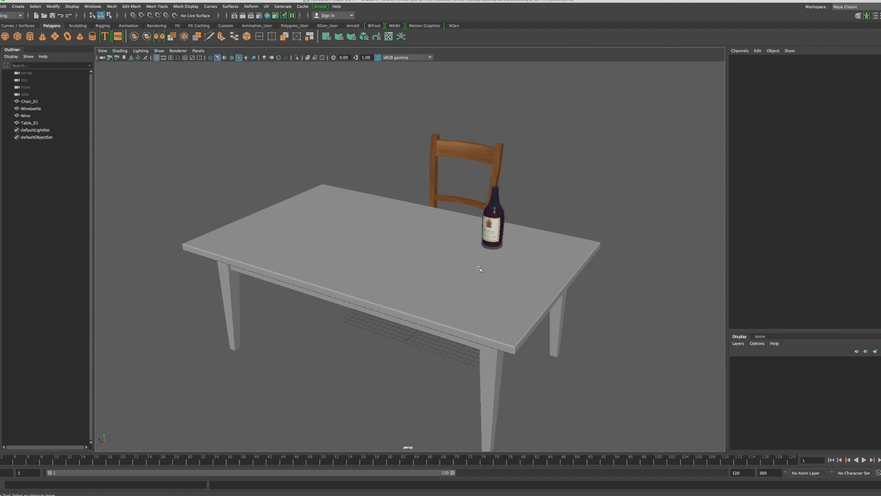
pyautogui.keyDown('alt'); pyautogui.moveTo(479, 268); pyautogui.dragTo(479, 248, button='middle'); pyautogui.keyUp('alt')
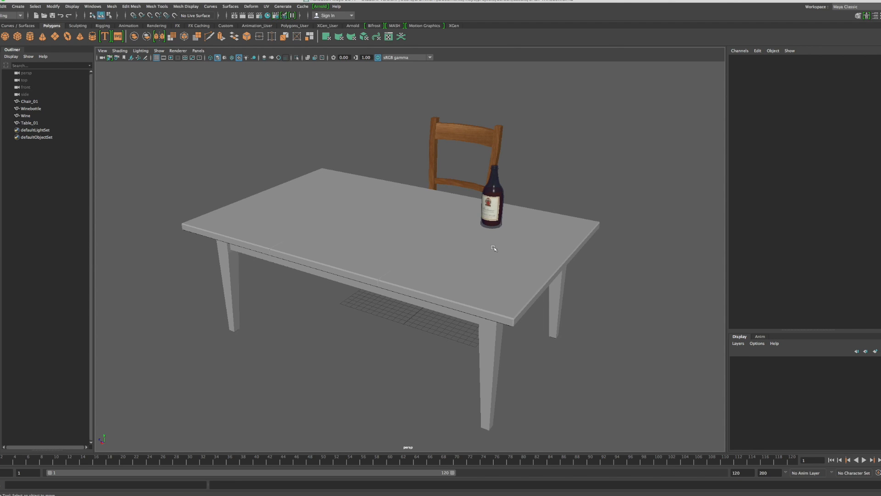
pyautogui.moveTo(491, 252)
pyautogui.keyDown('alt'); pyautogui.mouseDown()
pyautogui.moveTo(435, 246)
pyautogui.moveTo(393, 222)
pyautogui.moveTo(384, 236)
pyautogui.moveTo(399, 250)
pyautogui.moveTo(481, 246)
pyautogui.mouseUp(); pyautogui.keyUp('alt')
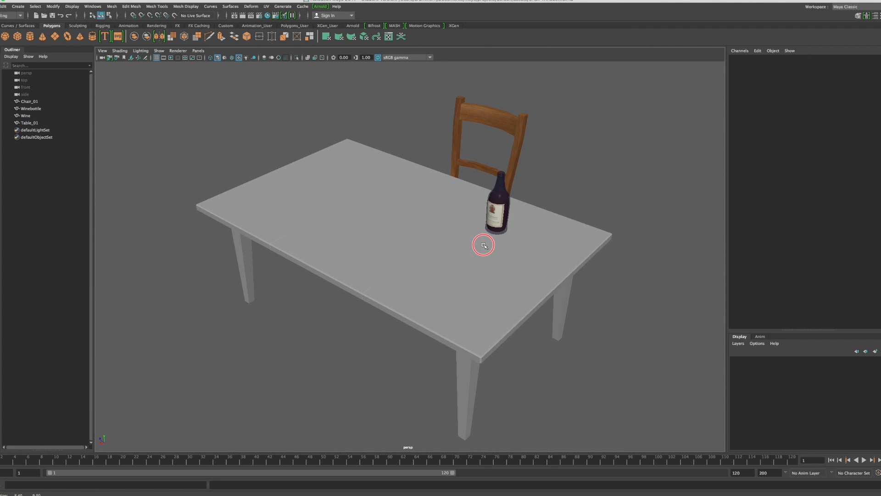
pyautogui.keyDown('alt'); pyautogui.moveTo(582, 238); pyautogui.dragTo(613, 233); pyautogui.keyUp('alt')
pyautogui.keyDown('alt'); pyautogui.moveTo(442, 208); pyautogui.dragTo(438, 215); pyautogui.keyUp('alt')
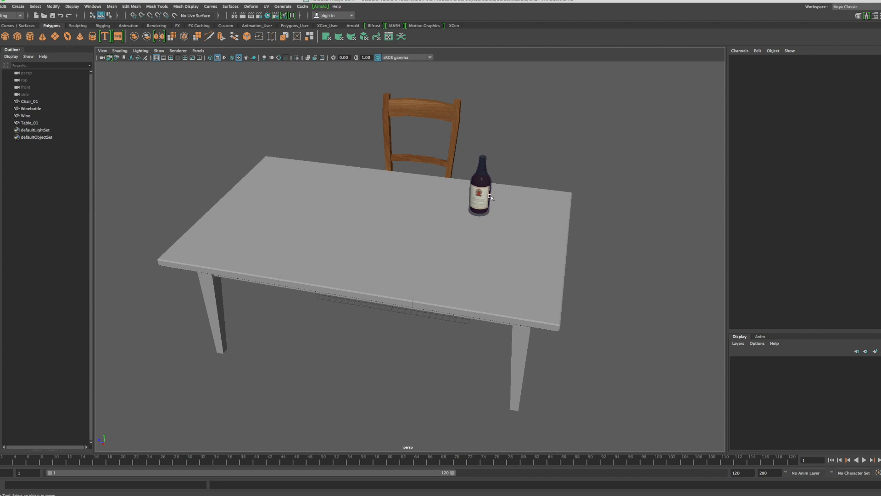
pyautogui.moveTo(491, 197)
pyautogui.keyDown('alt'); pyautogui.mouseDown()
pyautogui.moveTo(425, 179)
pyautogui.moveTo(384, 191)
pyautogui.moveTo(492, 185)
pyautogui.moveTo(474, 192)
pyautogui.mouseUp(); pyautogui.keyUp('alt')
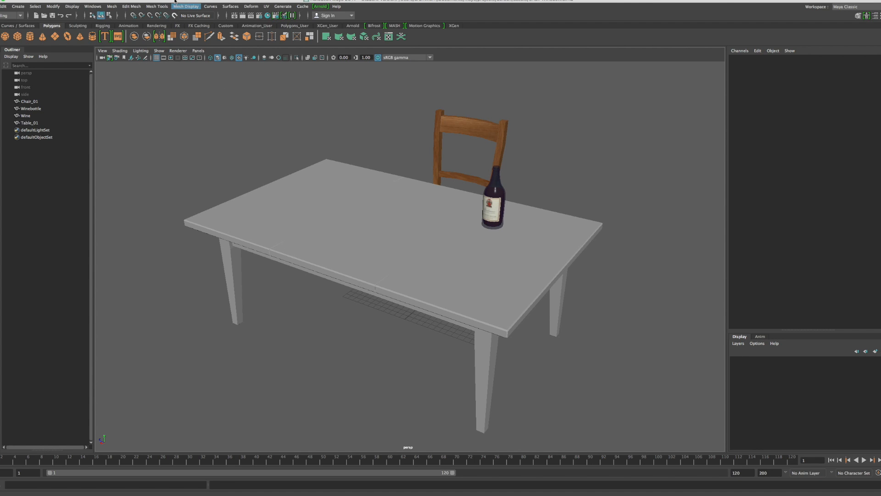
# Step: Open the Hypershade and place it so that part of the table stays uncovered
pyautogui.click(94, 6)
pyautogui.click(111, 53)
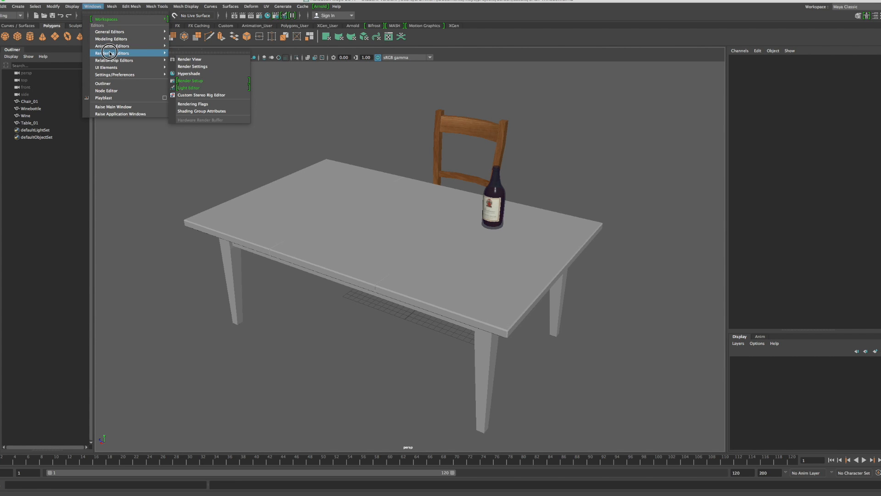
pyautogui.click(191, 74)
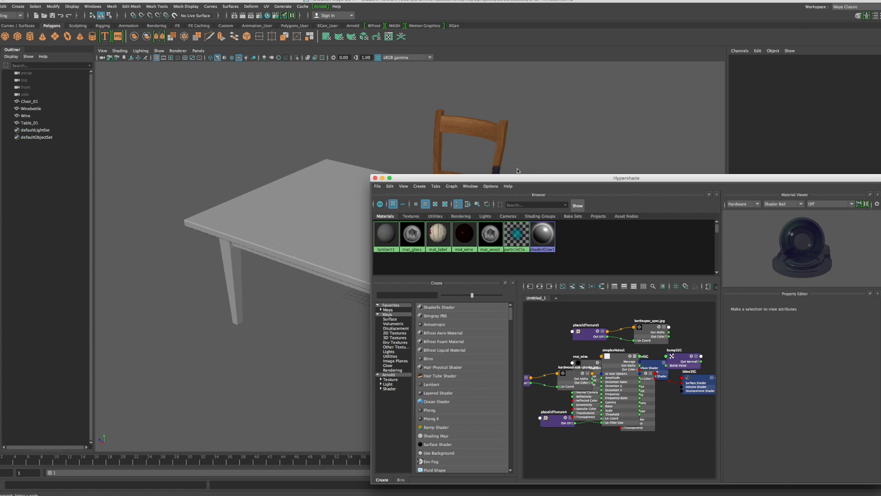
pyautogui.moveTo(540, 179); pyautogui.dragTo(523, 168)
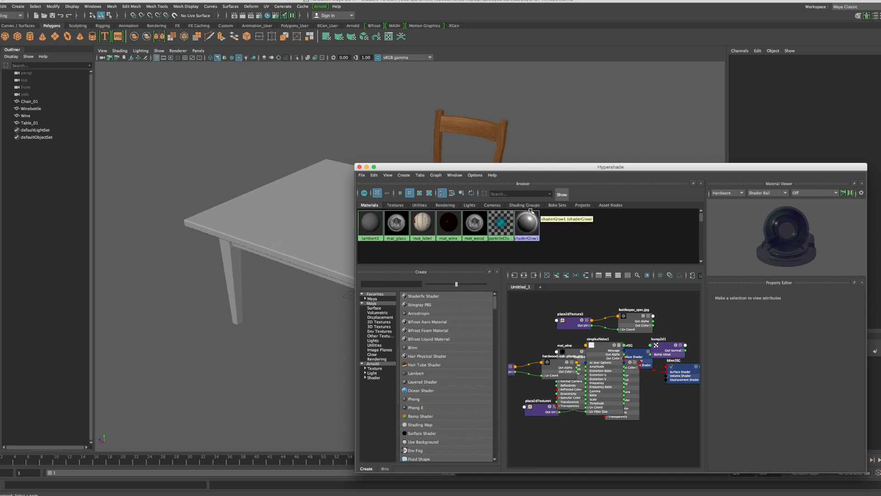
# Step: Create a Blinn material and name it mat_table_01
pyautogui.click(404, 175)
pyautogui.moveTo(417, 188)
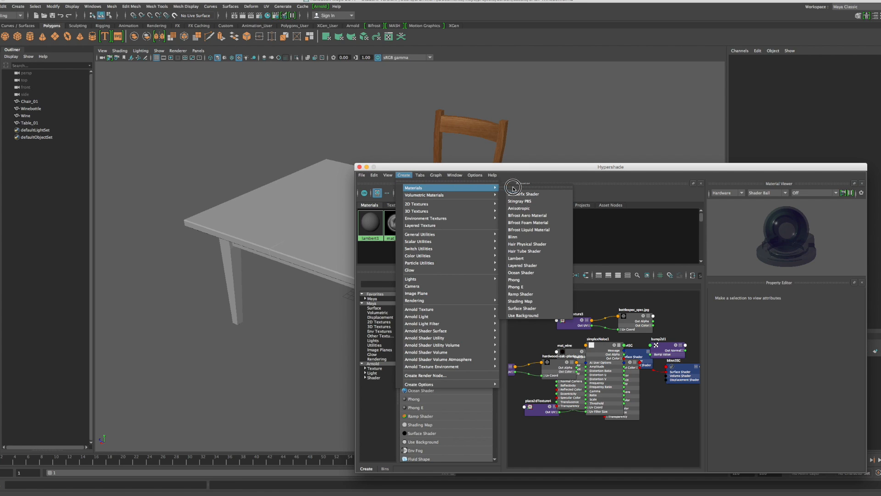
pyautogui.click(522, 237)
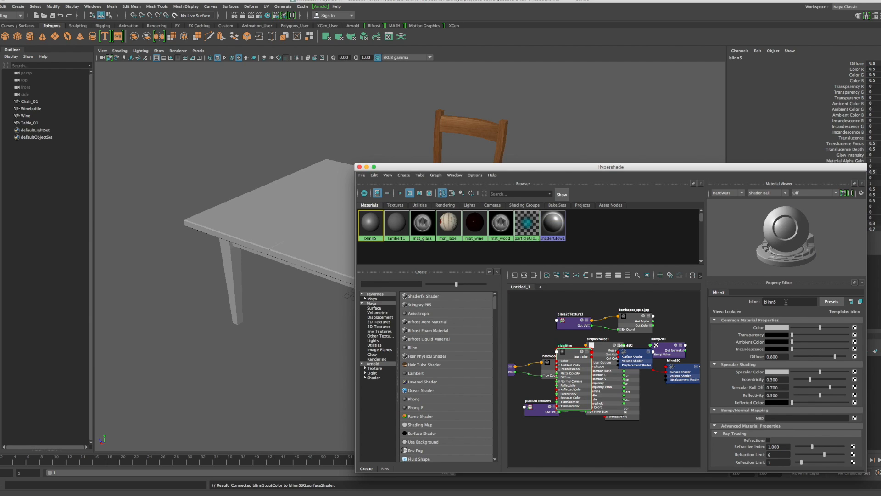
pyautogui.press('BackSpace')
pyautogui.press('BackSpace')
pyautogui.press('BackSpace')
pyautogui.press('BackSpace')
pyautogui.write('mat_tabl')
pyautogui.press('Return')
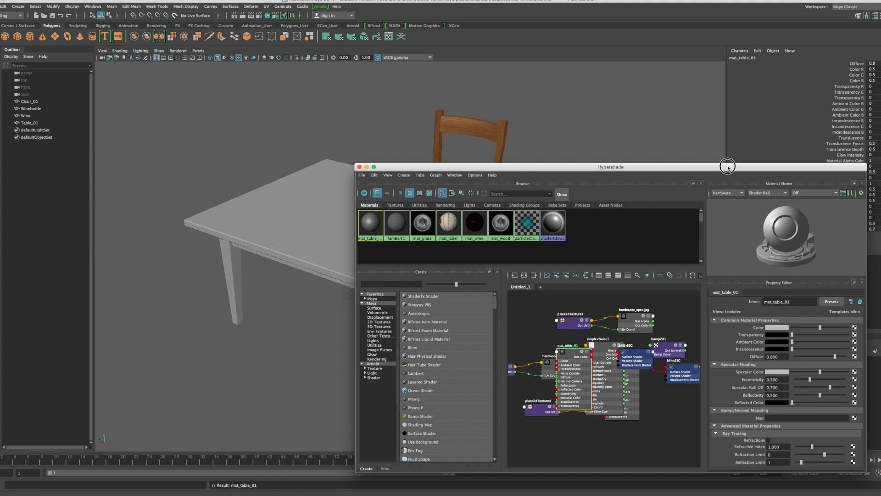
# Step: Show the material attributes of the Table_01 object and map a File texture to the color of its lambert1 material
pyautogui.moveTo(728, 168); pyautogui.dragTo(728, 158)
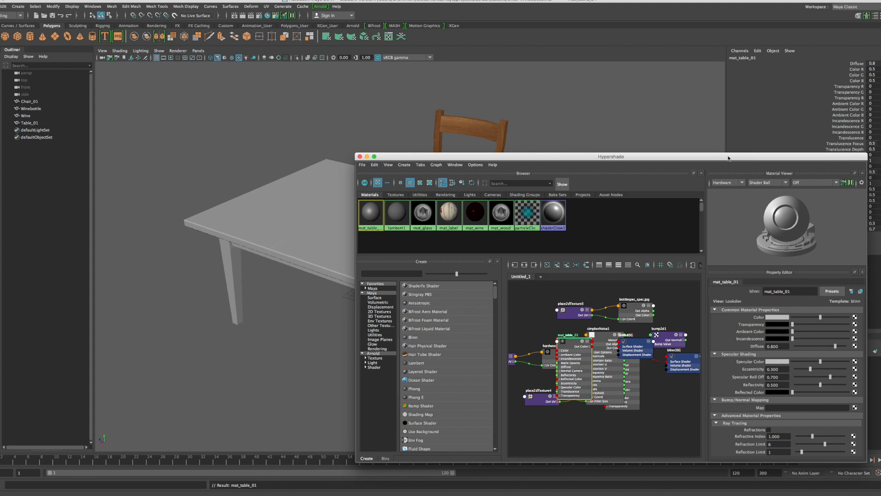
pyautogui.click(239, 224)
pyautogui.moveTo(239, 224)
pyautogui.mouseDown(button='right')
pyautogui.moveTo(251, 420)
pyautogui.moveTo(299, 437)
pyautogui.mouseUp(button='right')
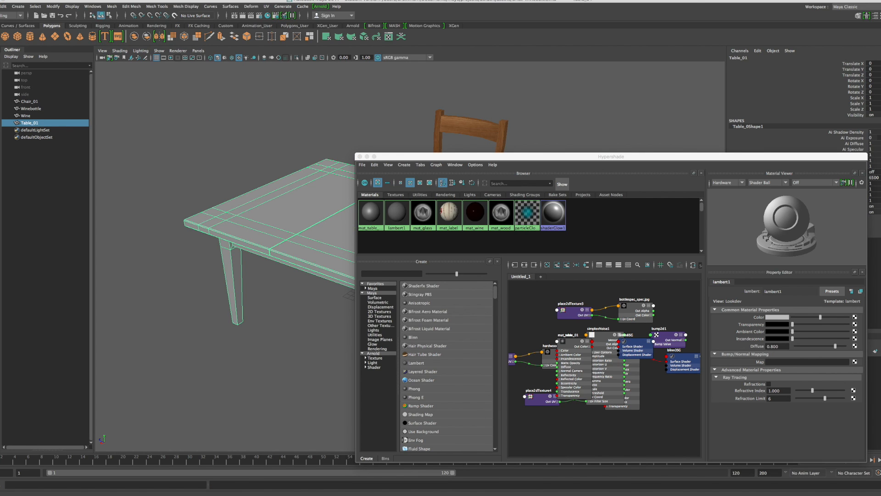
pyautogui.moveTo(471, 493); pyautogui.dragTo(460, 184)
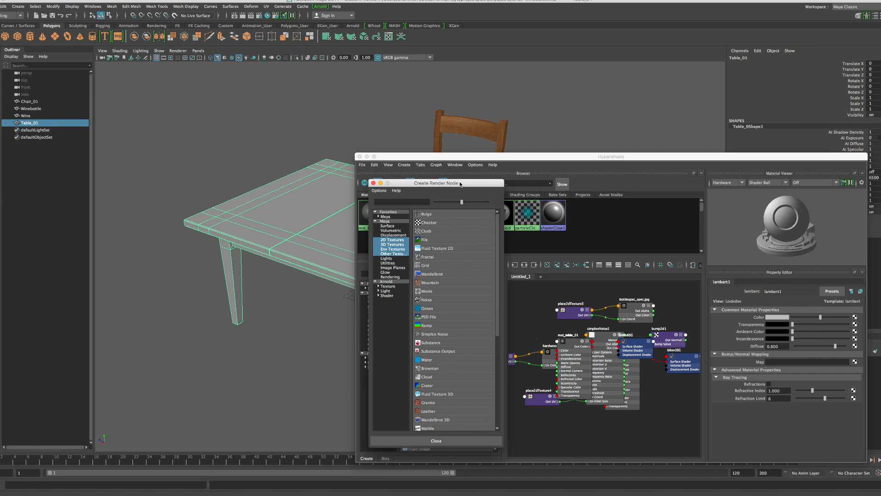
pyautogui.click(397, 239)
pyautogui.click(425, 240)
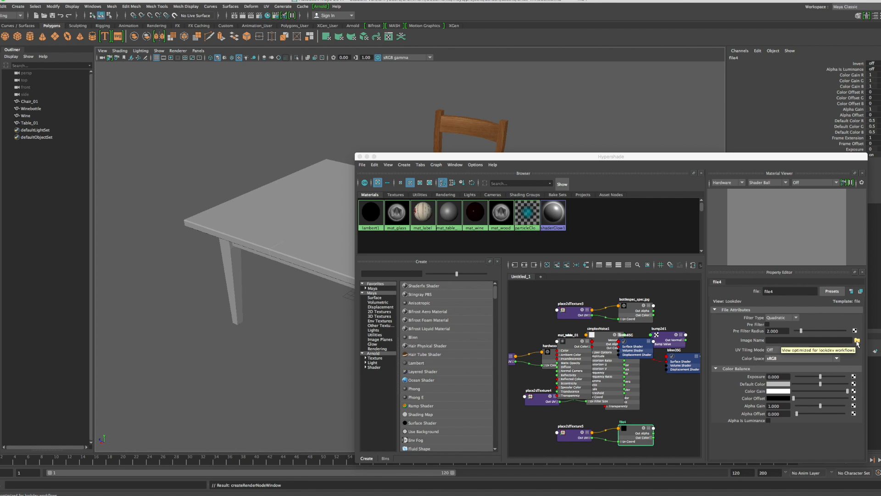
# Step: Browse for the File texture's image and open the Textures folder inside Pictures
pyautogui.click(856, 341)
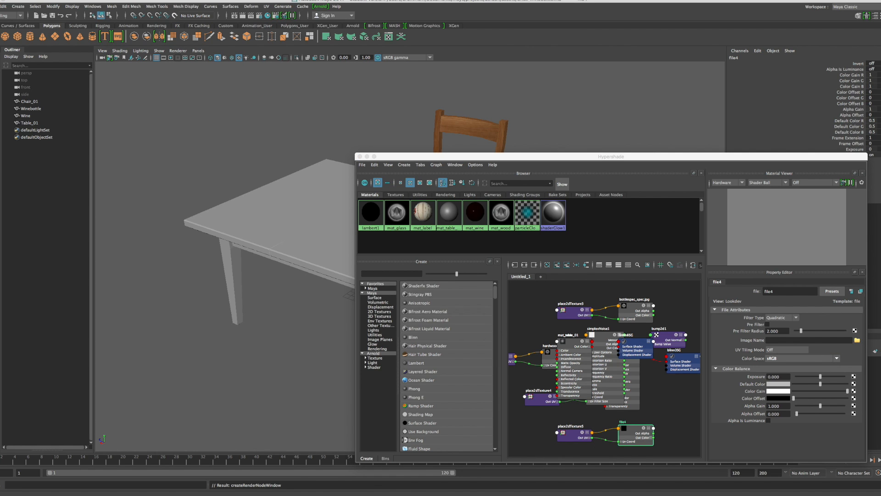
pyautogui.moveTo(502, 283); pyautogui.dragTo(499, 219)
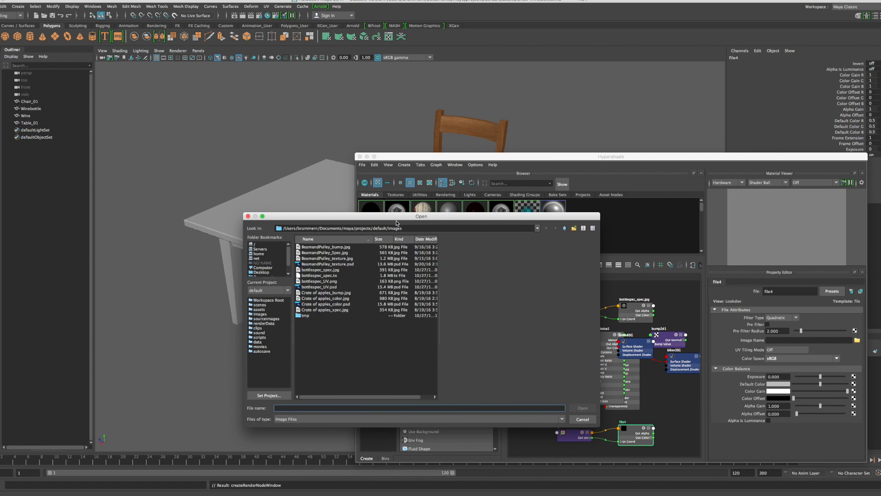
pyautogui.scroll(-2, 275, 270)
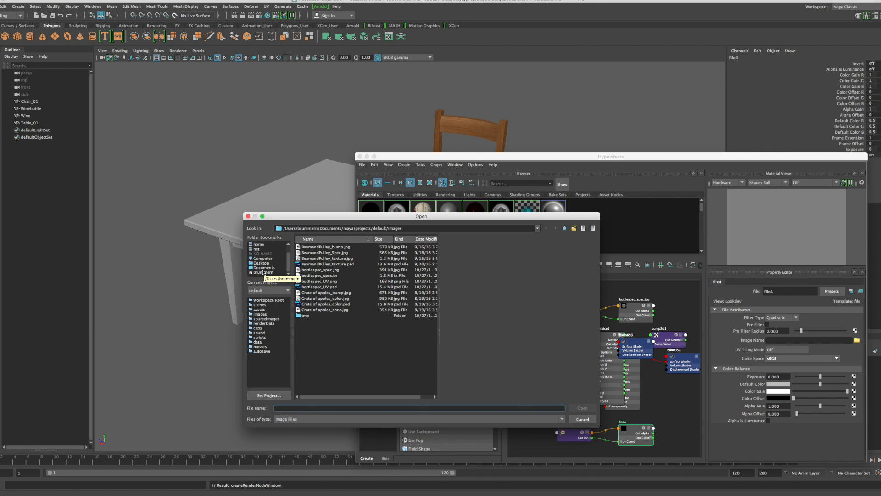
pyautogui.click(263, 273)
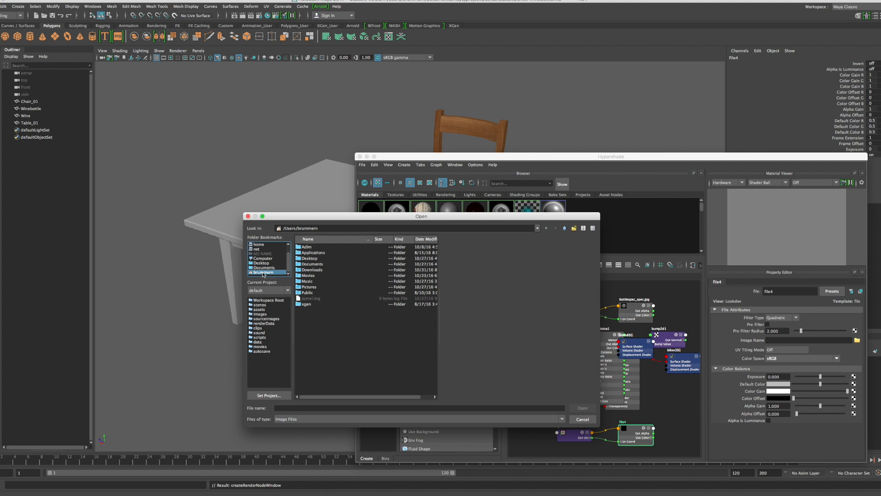
pyautogui.click(307, 287)
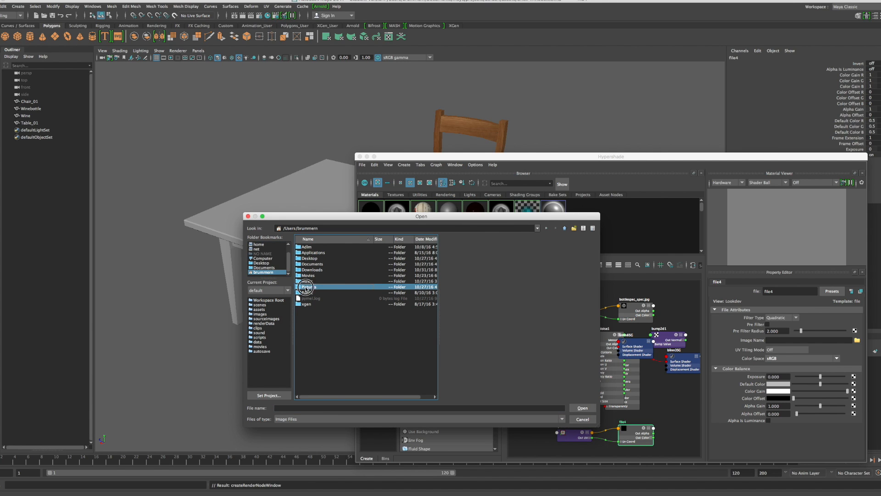
pyautogui.doubleClick(307, 288)
pyautogui.doubleClick(315, 282)
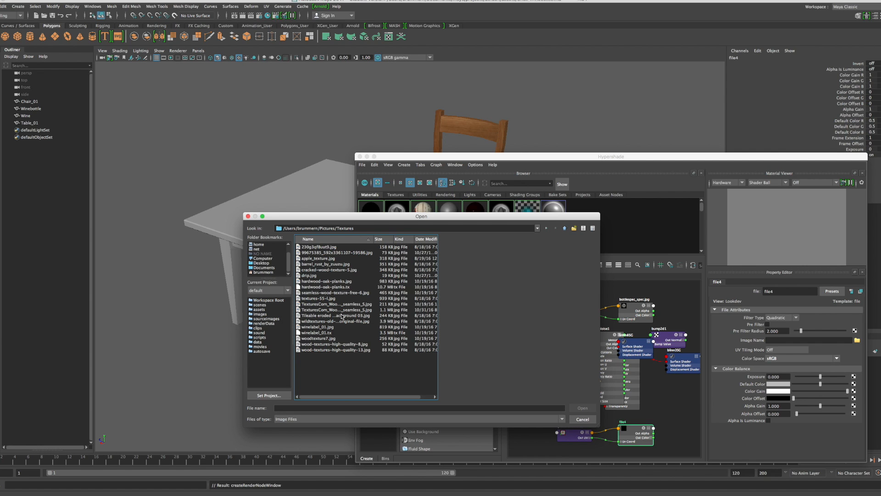
# Step: Preview several wood images and load TexturesCom_WoodFine0059_11_seamless_S.jpg into the File texture
pyautogui.click(340, 293)
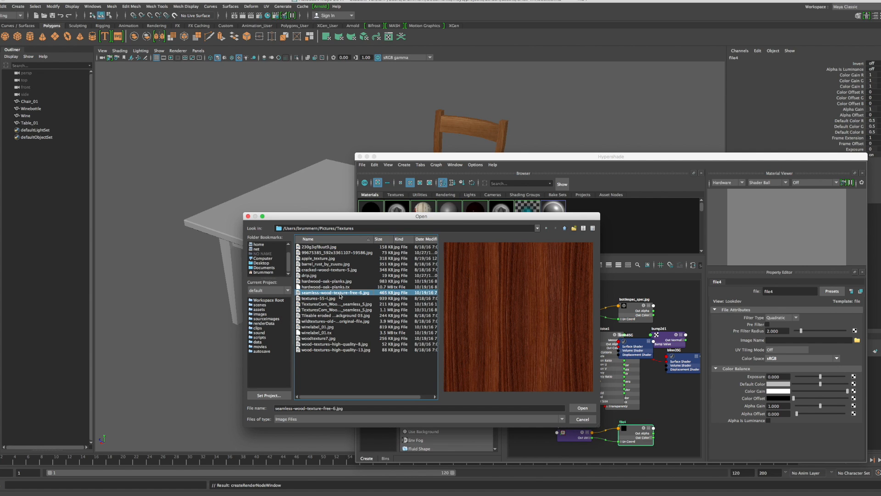
pyautogui.click(335, 287)
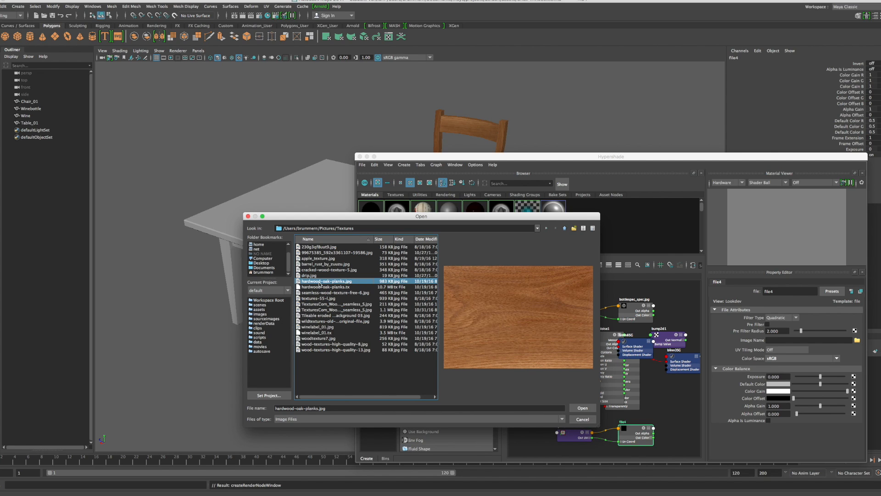
pyautogui.click(318, 293)
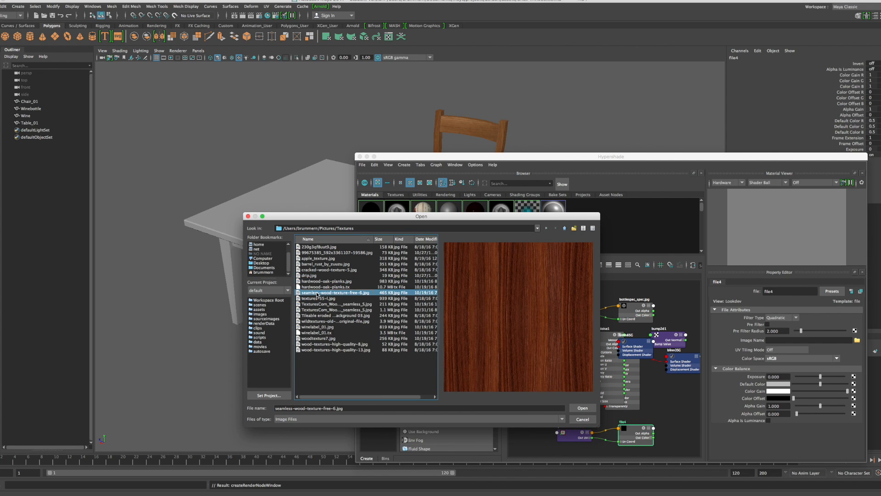
pyautogui.click(317, 299)
pyautogui.click(317, 305)
pyautogui.click(319, 310)
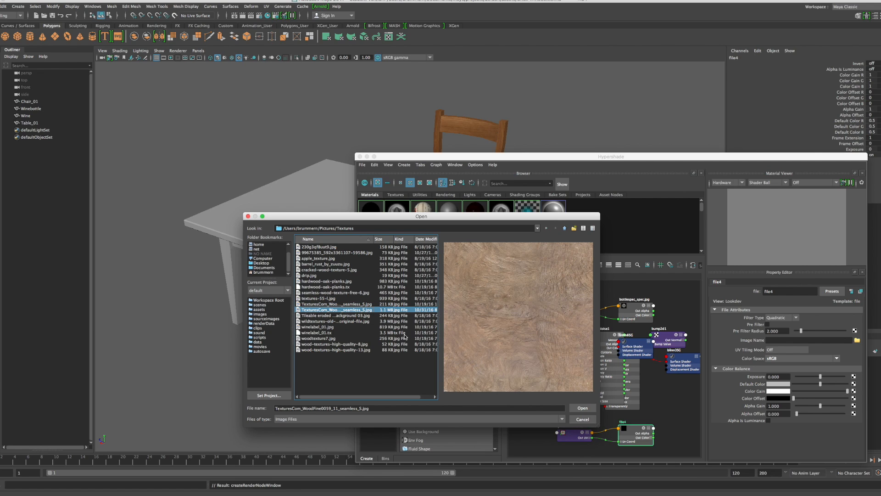
pyautogui.click(581, 408)
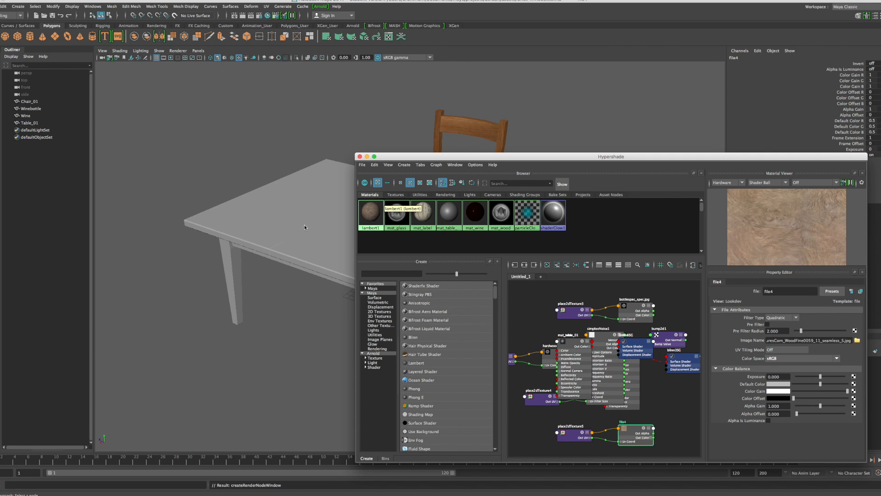
# Step: Move the Hypershade window up and undo loading the wood image into the File texture
pyautogui.moveTo(674, 158); pyautogui.dragTo(666, 128)
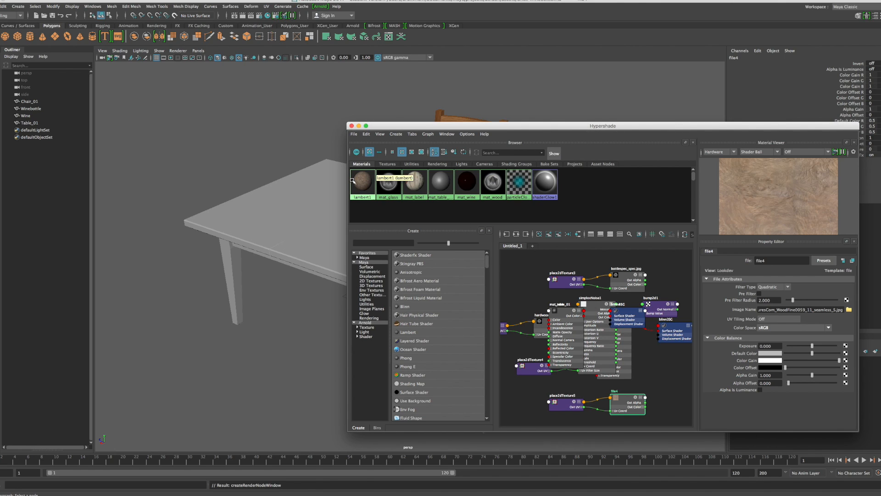
pyautogui.hotkey('ctrl', 'z')
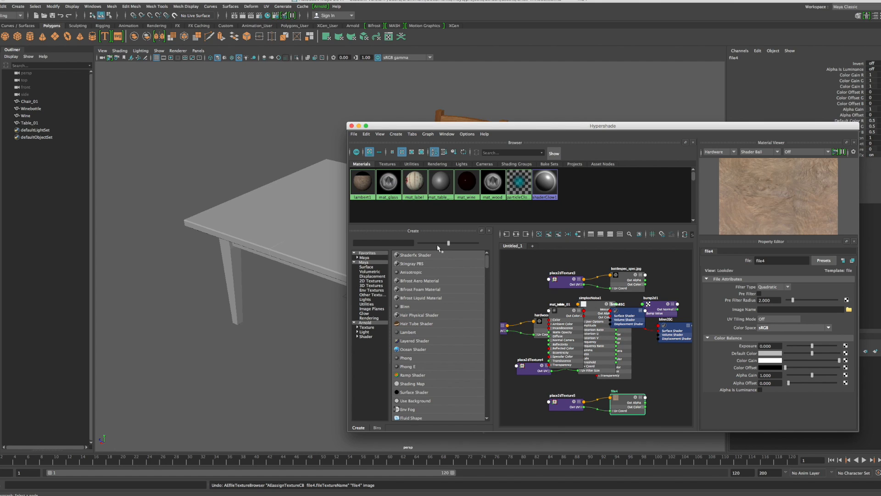
pyautogui.hotkey('ctrl', 'z')
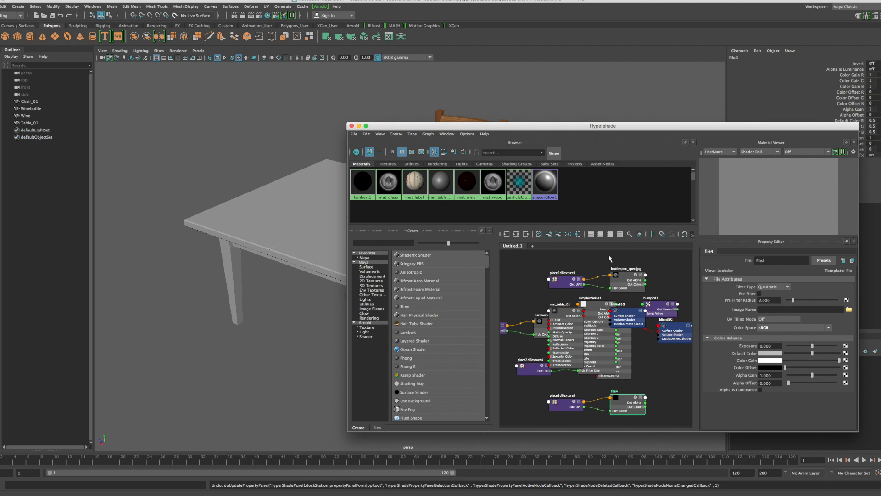
# Step: Graph the network of the lambert1 material and disconnect the File texture from its Color attribute
pyautogui.click(363, 181)
pyautogui.moveTo(359, 181); pyautogui.dragTo(362, 198, button='right')
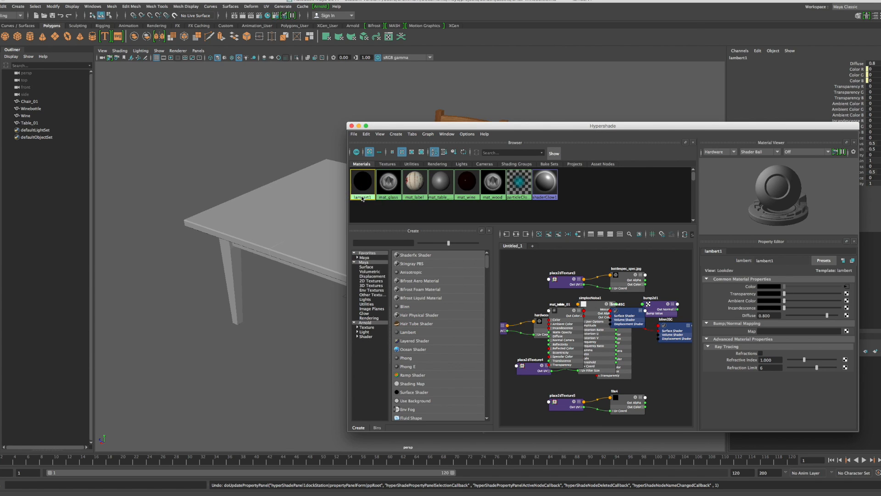
pyautogui.scroll(5, 636, 348)
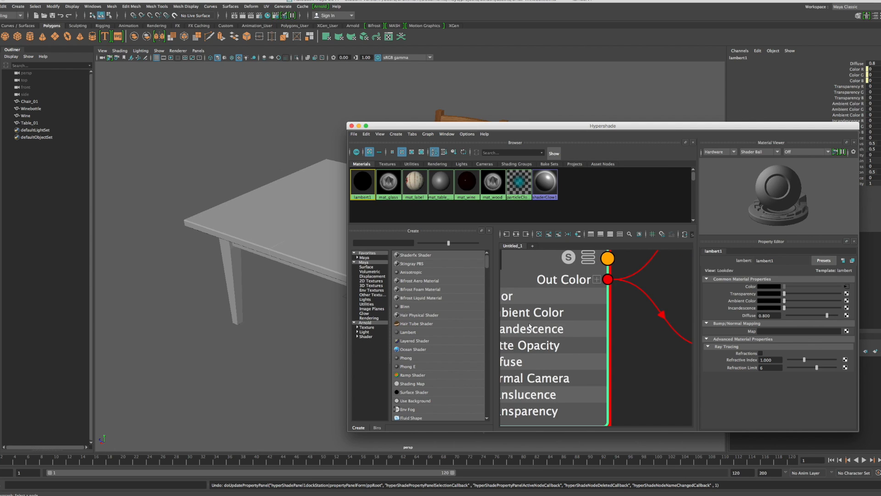
pyautogui.scroll(-5, 532, 328)
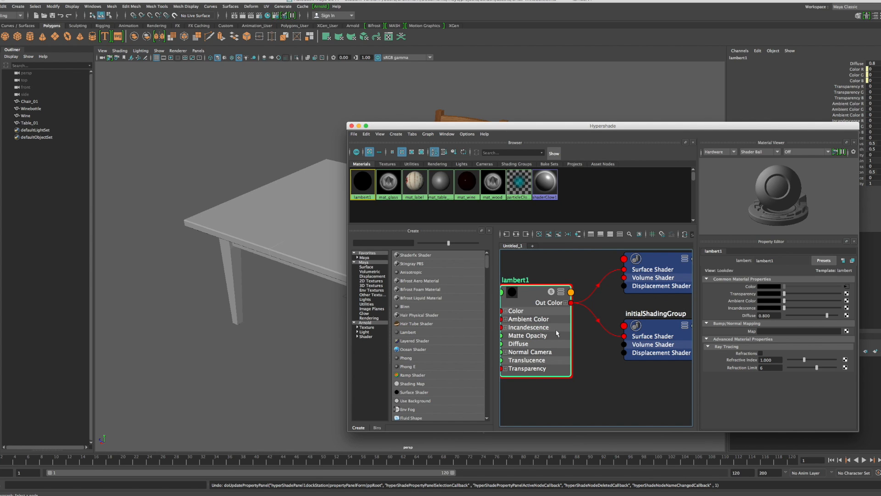
pyautogui.keyDown('alt'); pyautogui.moveTo(583, 327); pyautogui.dragTo(653, 331, button='middle'); pyautogui.keyUp('alt')
pyautogui.keyDown('alt'); pyautogui.moveTo(544, 333); pyautogui.dragTo(566, 317, button='middle'); pyautogui.keyUp('alt')
pyautogui.rightClick(569, 316)
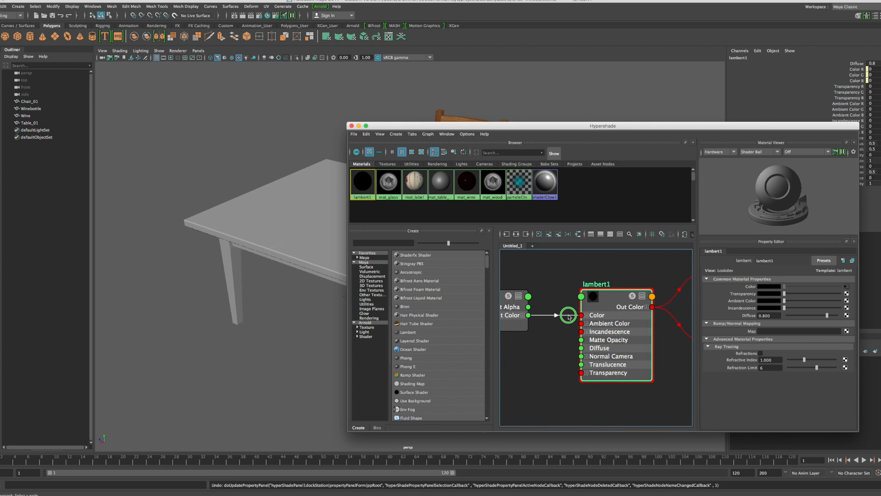
pyautogui.click(568, 296)
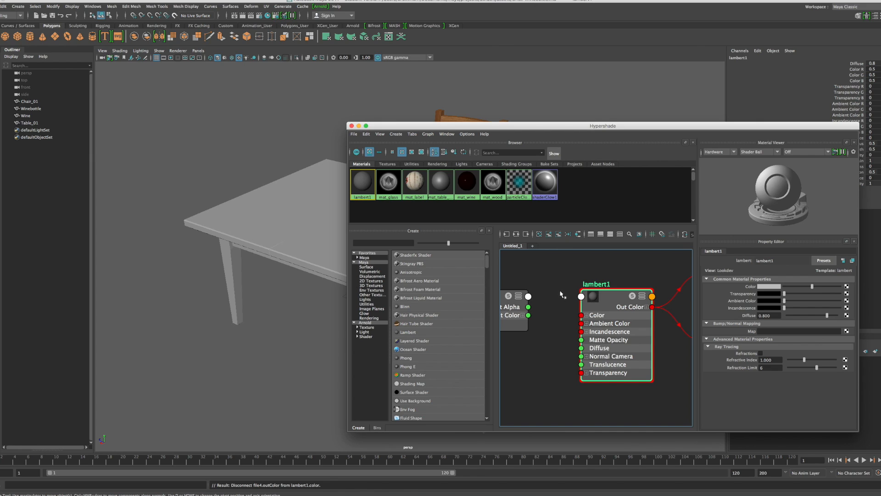
# Step: Delete the disconnected File texture node and its place2dTexture node from the lambert1 graph
pyautogui.scroll(-8, 563, 295)
pyautogui.scroll(4, 529, 280)
pyautogui.moveTo(511, 291); pyautogui.dragTo(594, 339)
pyautogui.press('Delete')
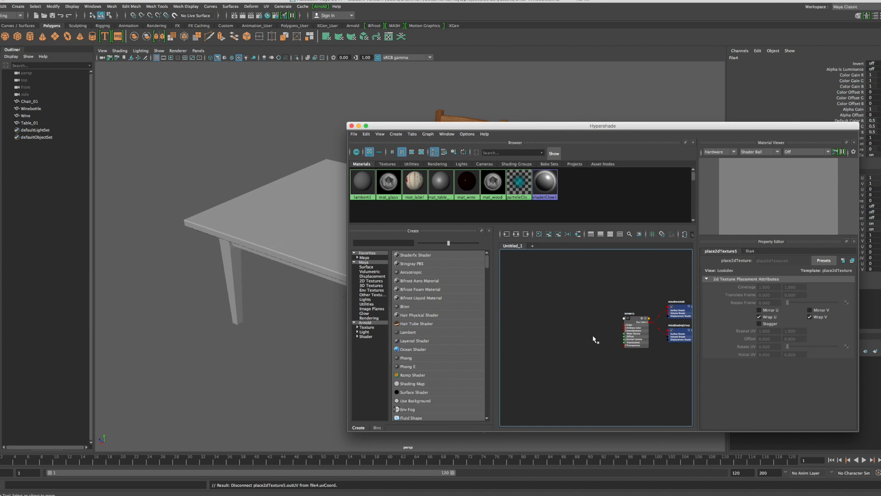
# Step: Map a File texture to the color of mat_table_01 and load TexturesCom_WoodFine0059_11_seamless_S.jpg into it
pyautogui.click(439, 183)
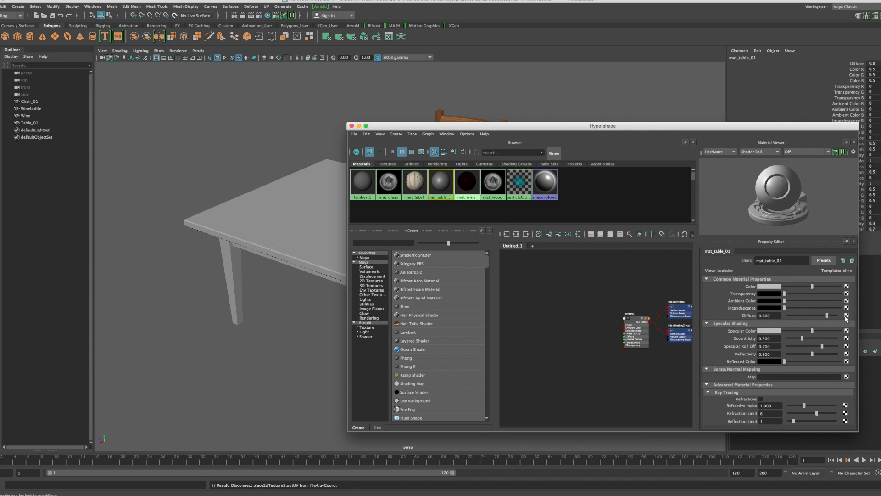
pyautogui.click(847, 287)
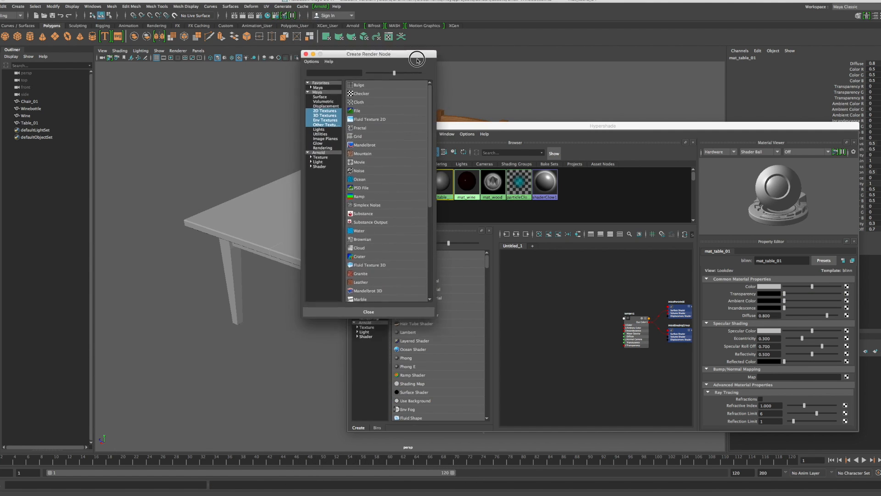
pyautogui.click(354, 210)
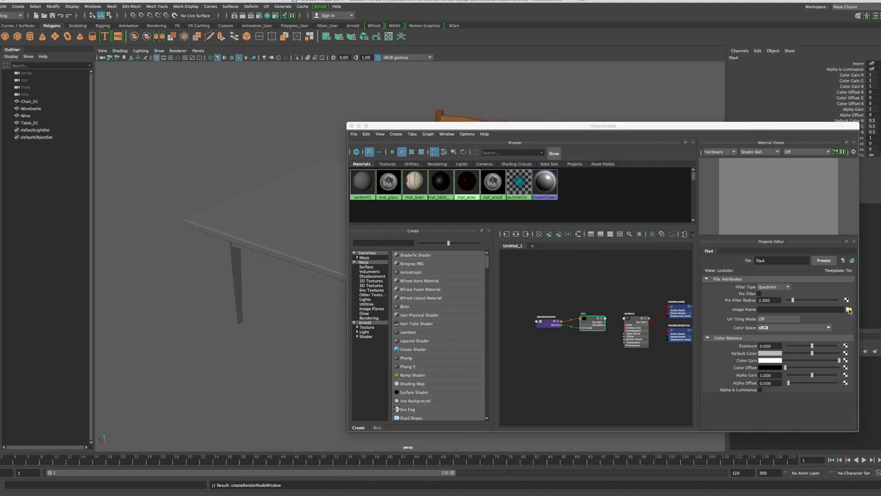
pyautogui.moveTo(506, 418); pyautogui.dragTo(468, 194)
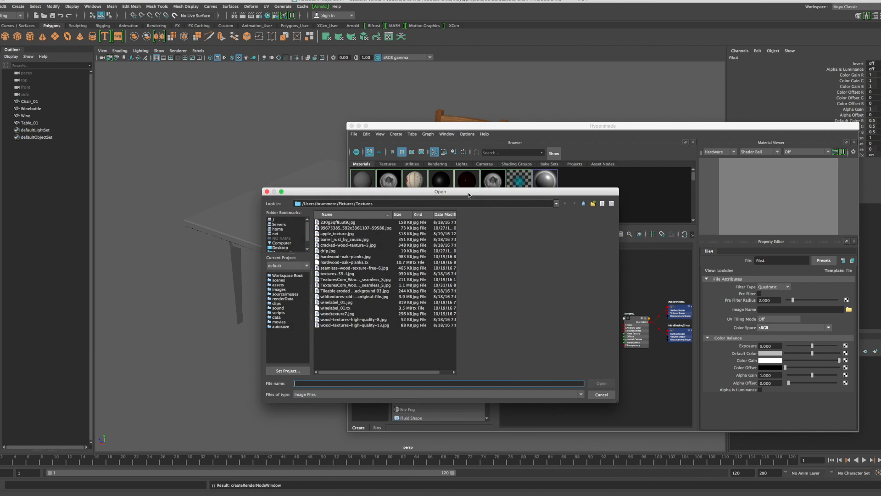
pyautogui.click(350, 285)
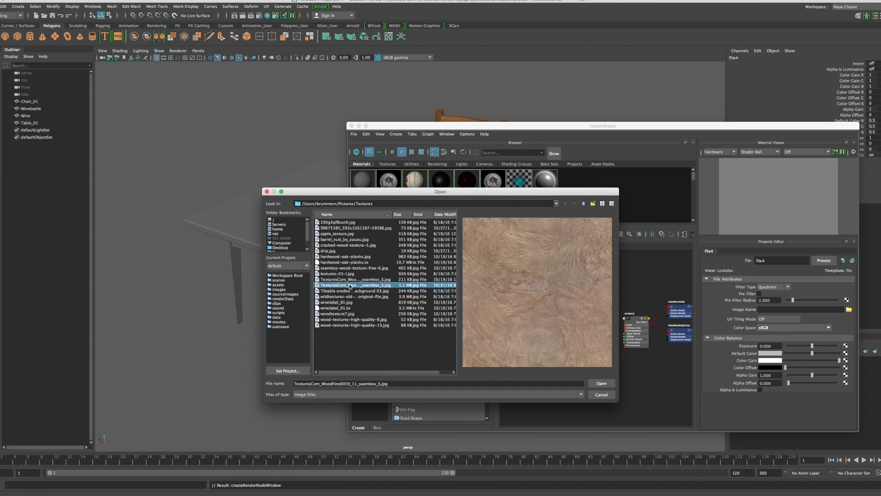
pyautogui.click(601, 383)
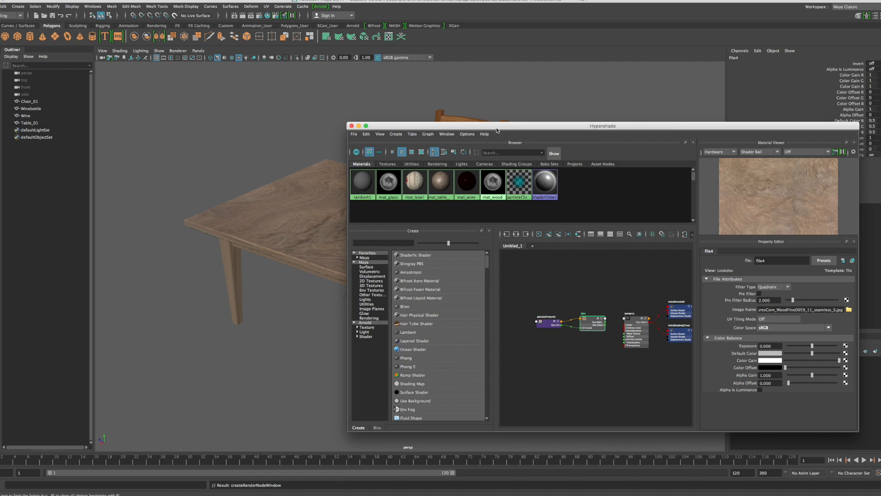
# Step: Close the Hypershade and inspect the wood texture on the table from above and from the side
pyautogui.click(351, 126)
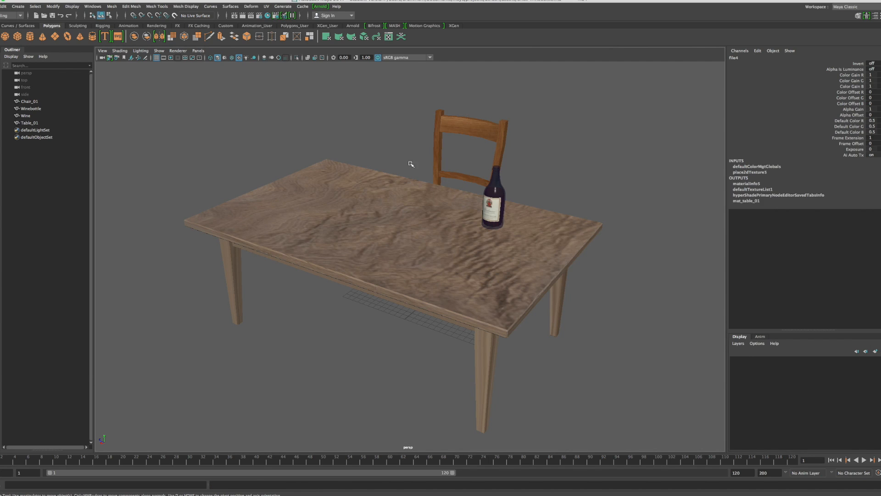
pyautogui.keyDown('alt'); pyautogui.moveTo(525, 299); pyautogui.dragTo(524, 274); pyautogui.keyUp('alt')
pyautogui.keyDown('alt'); pyautogui.moveTo(509, 235); pyautogui.dragTo(557, 274); pyautogui.keyUp('alt')
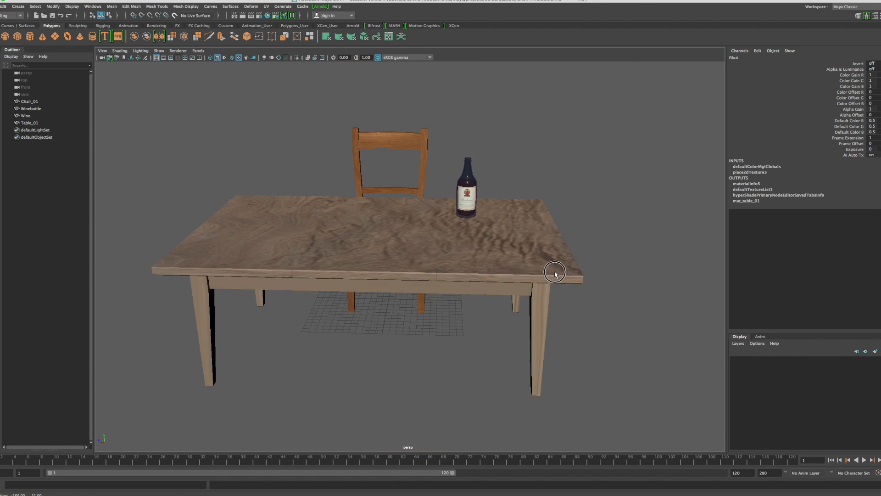
pyautogui.moveTo(608, 303)
pyautogui.keyDown('alt'); pyautogui.mouseDown()
pyautogui.moveTo(580, 289)
pyautogui.moveTo(592, 292)
pyautogui.moveTo(594, 269)
pyautogui.moveTo(595, 292)
pyautogui.mouseUp(); pyautogui.keyUp('alt')
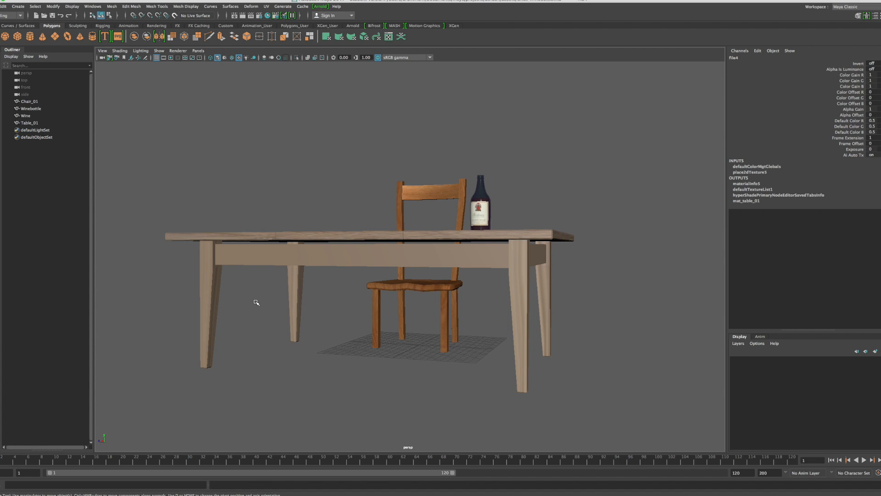
# Step: Switch Table_01 to face selection and select the apron faces on the long side opposite the chair
pyautogui.rightClick(212, 287)
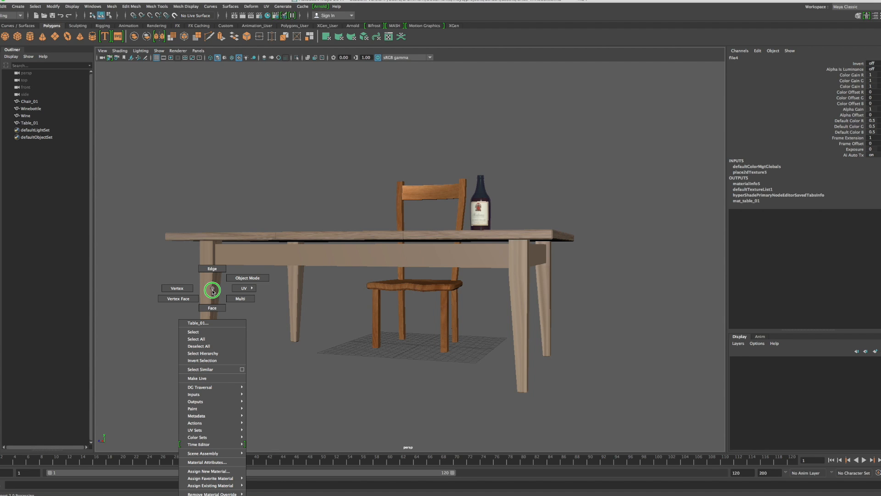
pyautogui.click(213, 308)
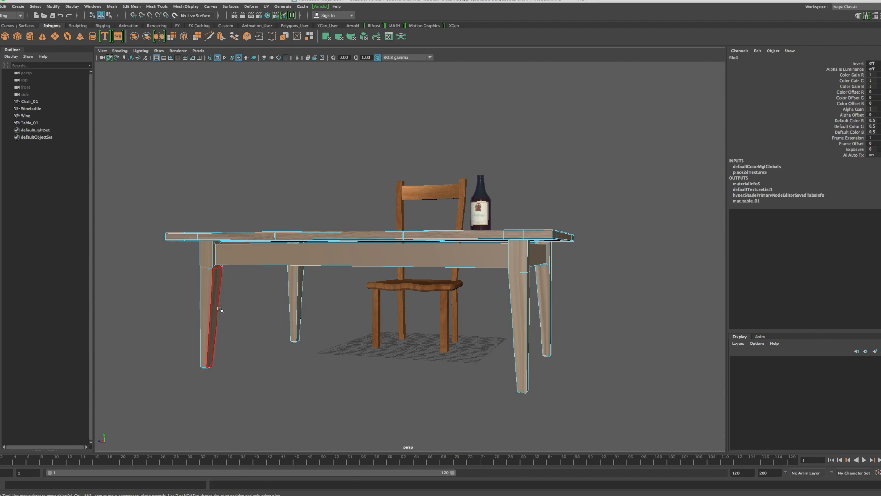
pyautogui.keyDown('alt'); pyautogui.moveTo(612, 297); pyautogui.dragTo(306, 295); pyautogui.keyUp('alt')
pyautogui.scroll(5, 453, 322)
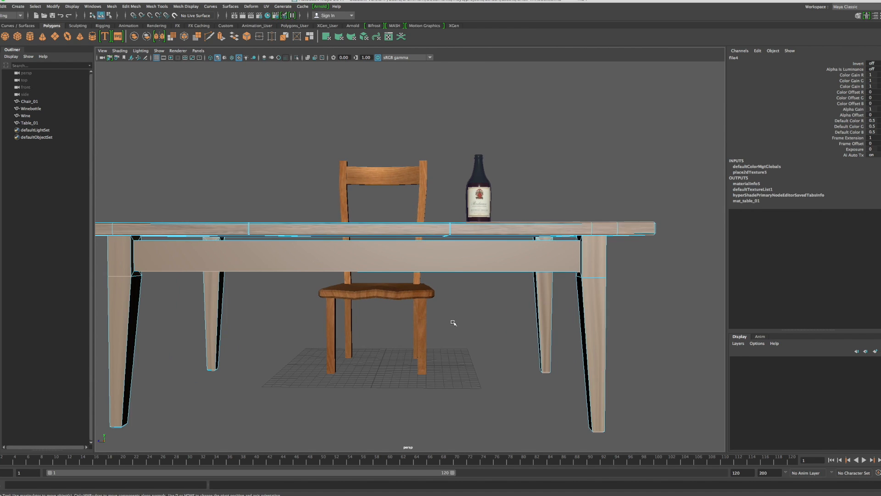
pyautogui.keyDown('alt'); pyautogui.moveTo(535, 308); pyautogui.dragTo(590, 304); pyautogui.keyUp('alt')
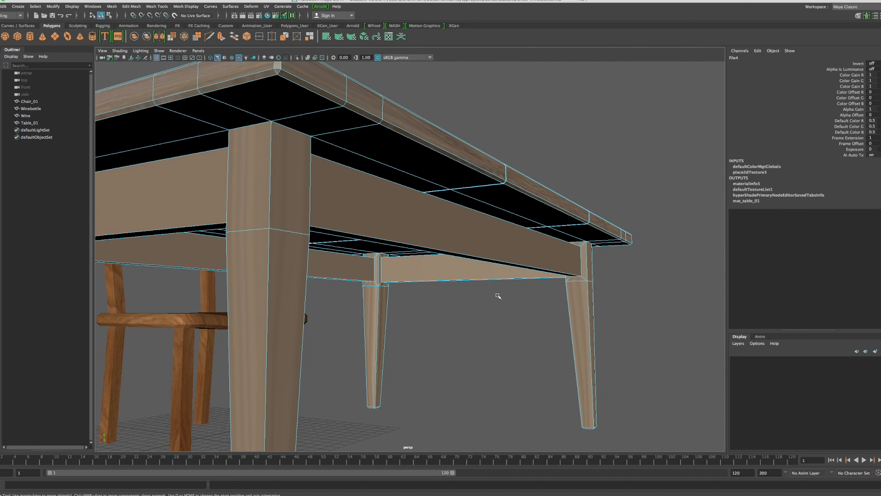
pyautogui.click(538, 260)
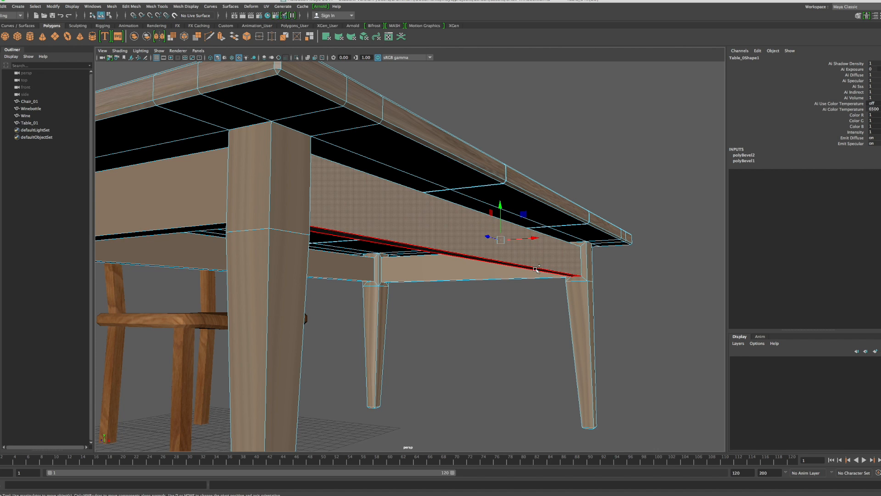
pyautogui.keyDown('shift'); pyautogui.click(538, 268); pyautogui.keyUp('shift')
pyautogui.keyDown('alt'); pyautogui.moveTo(619, 291); pyautogui.dragTo(622, 294); pyautogui.keyUp('alt')
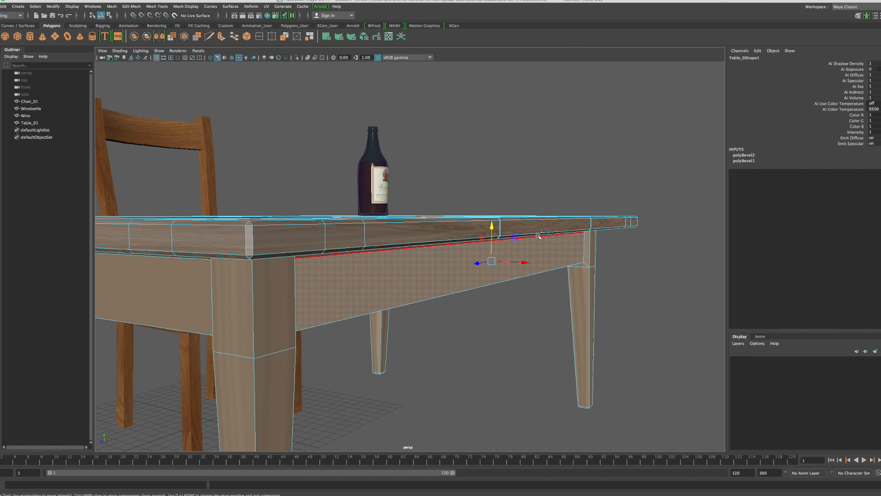
pyautogui.keyDown('alt'); pyautogui.moveTo(526, 325); pyautogui.dragTo(568, 319); pyautogui.keyUp('alt')
pyautogui.keyDown('alt'); pyautogui.moveTo(617, 296); pyautogui.dragTo(547, 308); pyautogui.keyUp('alt')
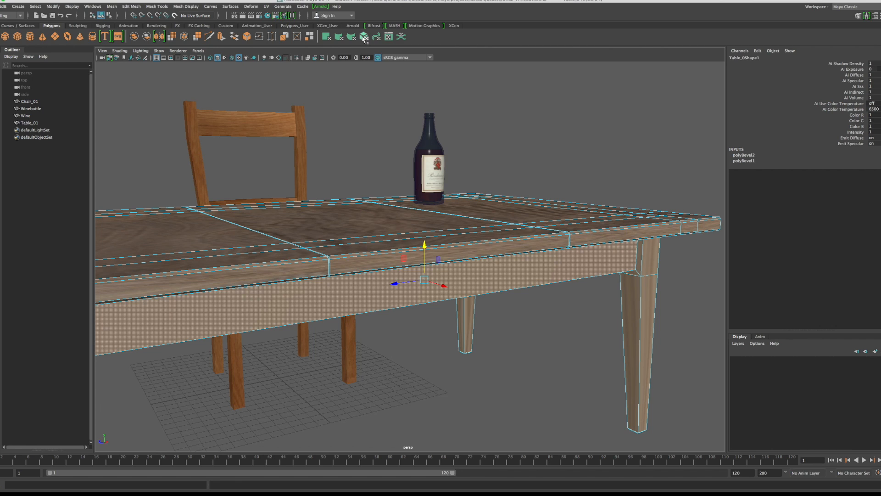
# Step: Open the UV Editor, examine the table's UV layout over the wood image, and move the window clear of the selected apron
pyautogui.click(267, 7)
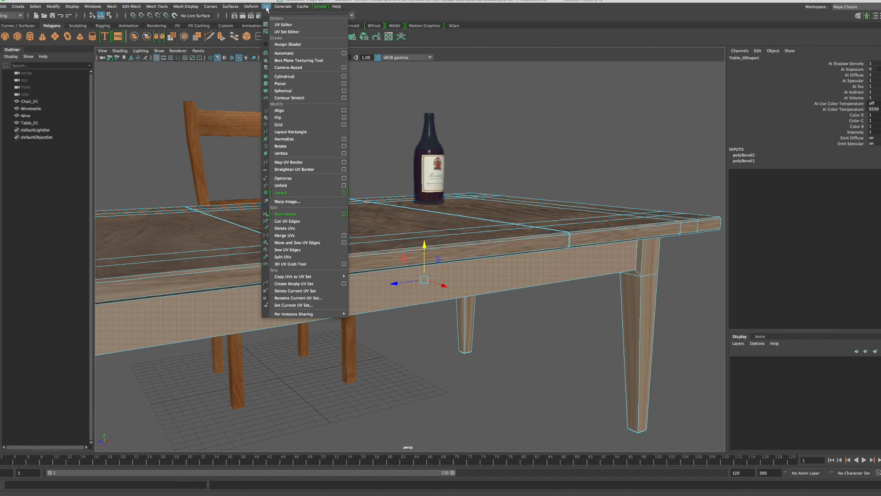
pyautogui.click(283, 25)
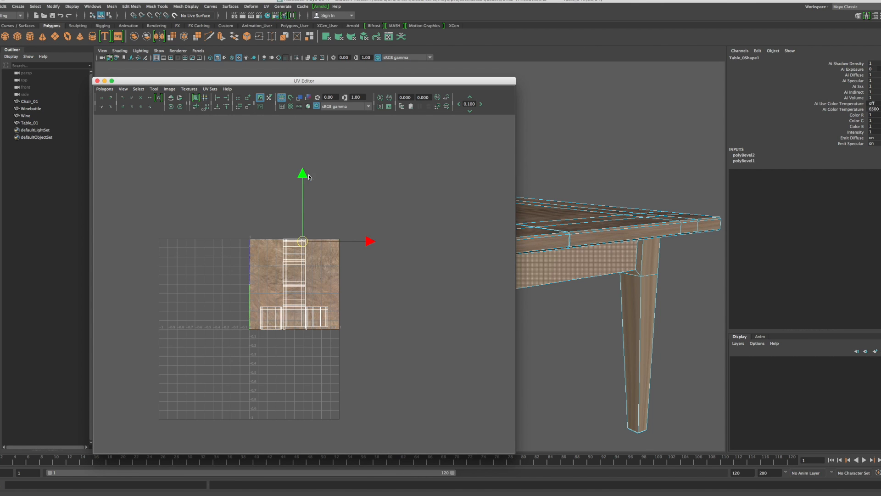
pyautogui.scroll(5, 297, 311)
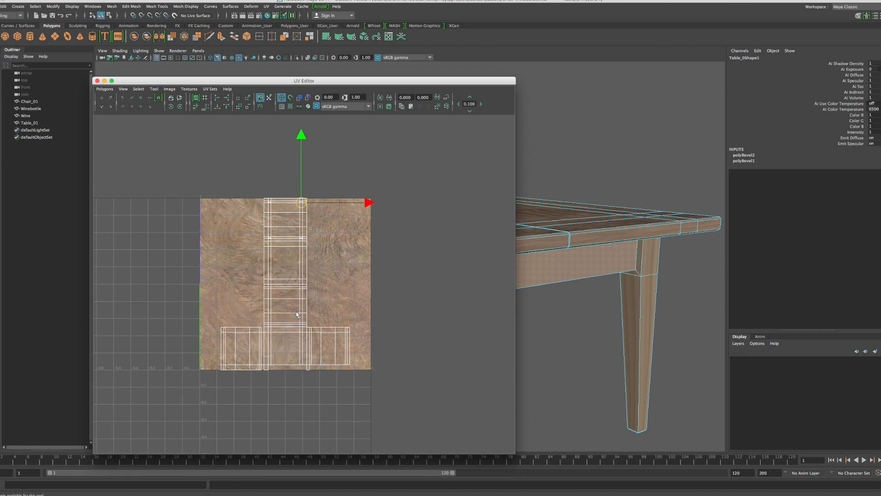
pyautogui.scroll(1, 293, 304)
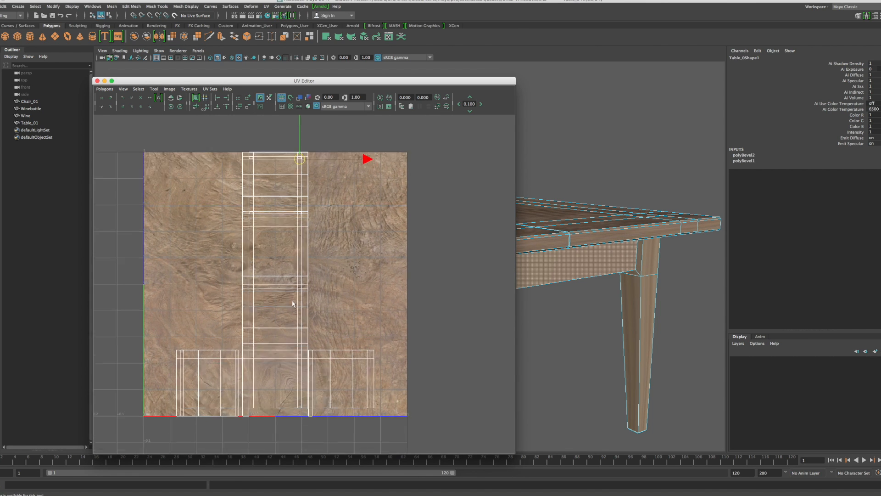
pyautogui.scroll(1, 293, 303)
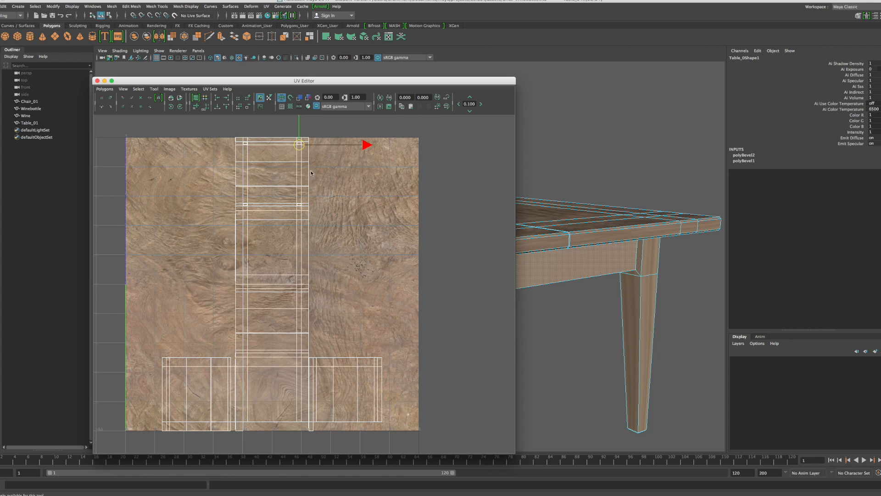
pyautogui.moveTo(180, 77); pyautogui.dragTo(560, 127)
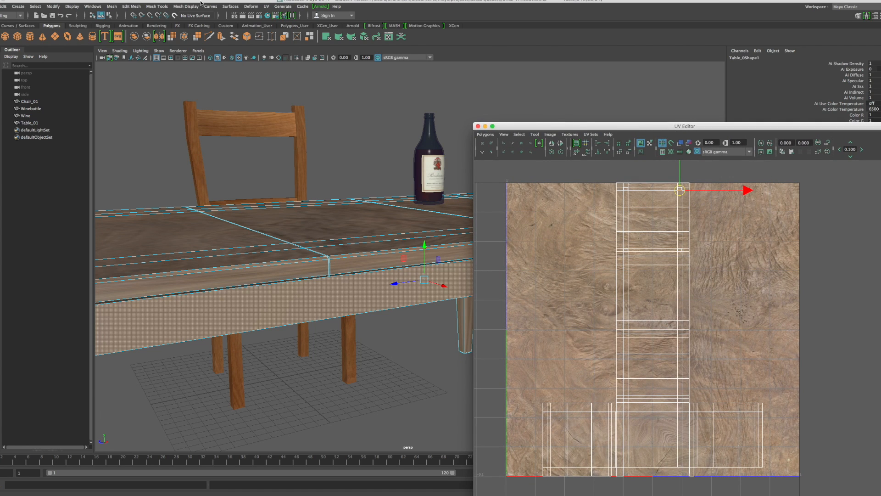
# Step: Apply Automatic UV mapping to the selected apron faces with Into square layout, Uniform scale mode and 512 Map spacing
pyautogui.click(266, 7)
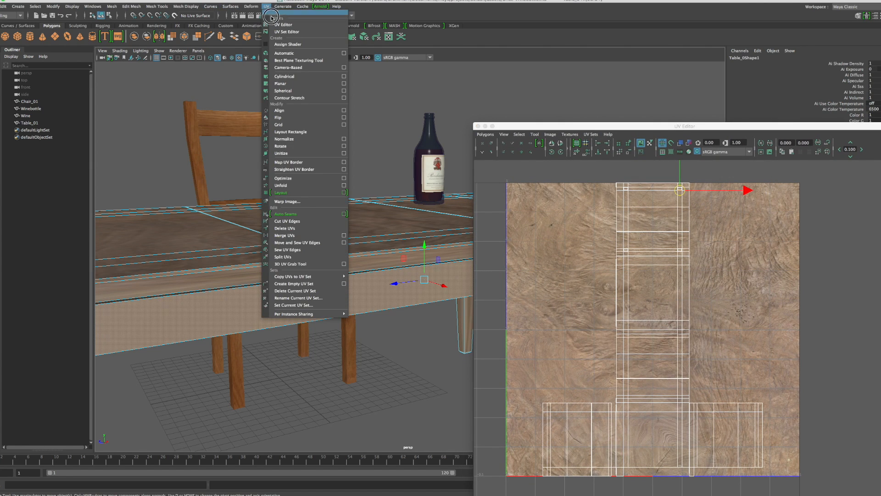
pyautogui.click(344, 54)
pyautogui.scroll(-4, 650, 248)
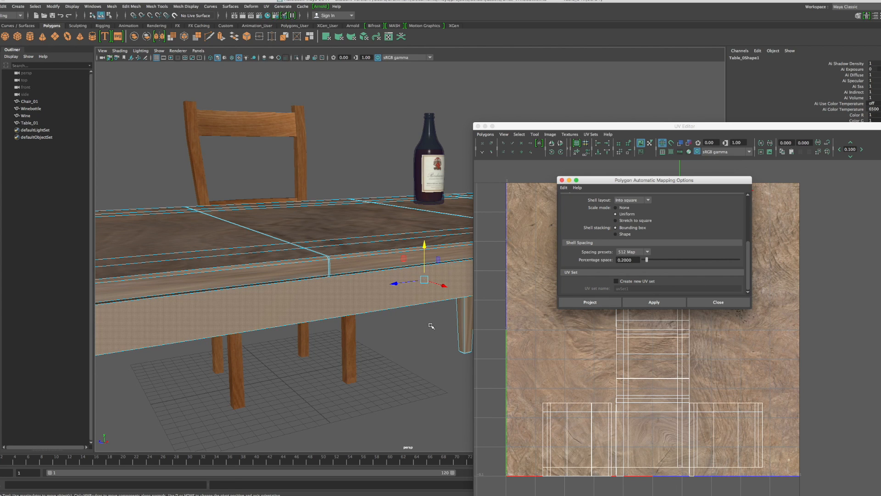
pyautogui.moveTo(428, 336)
pyautogui.keyDown('alt'); pyautogui.mouseDown()
pyautogui.moveTo(445, 326)
pyautogui.moveTo(396, 357)
pyautogui.moveTo(399, 299)
pyautogui.moveTo(407, 297)
pyautogui.moveTo(376, 324)
pyautogui.moveTo(427, 344)
pyautogui.mouseUp(); pyautogui.keyUp('alt')
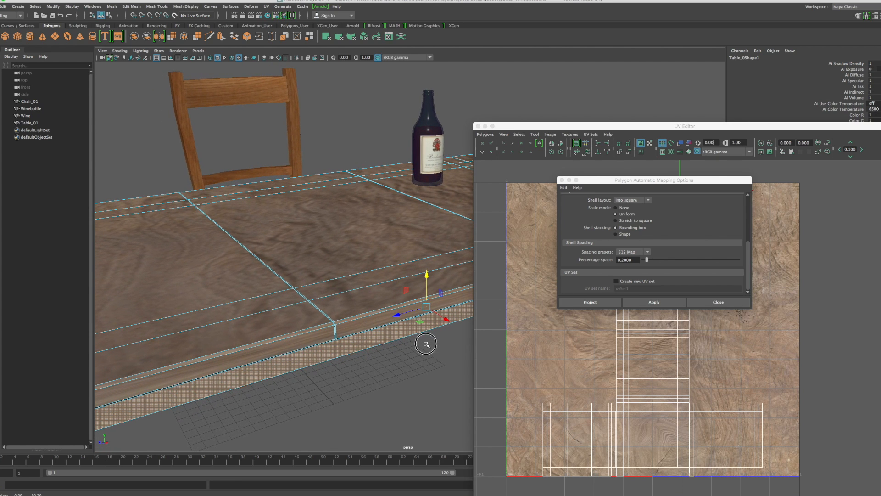
pyautogui.click(640, 304)
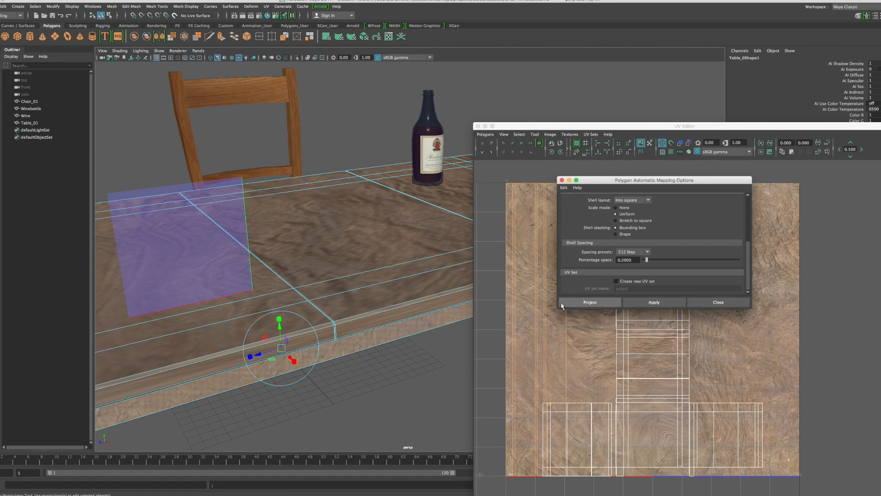
# Step: Examine the automatic mapping's projection planes around the table and the apron's UV shells, moving the mapping options window aside
pyautogui.scroll(-5, 337, 338)
pyautogui.scroll(-3, 338, 339)
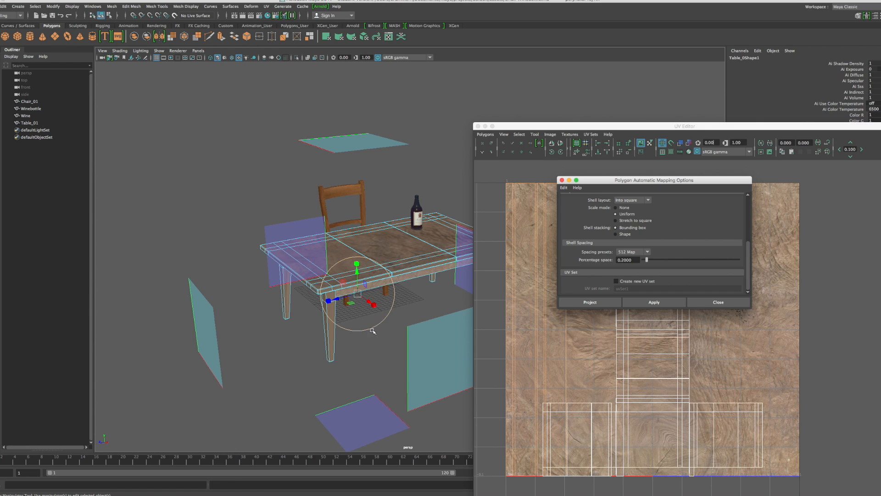
pyautogui.moveTo(630, 184); pyautogui.dragTo(755, 158)
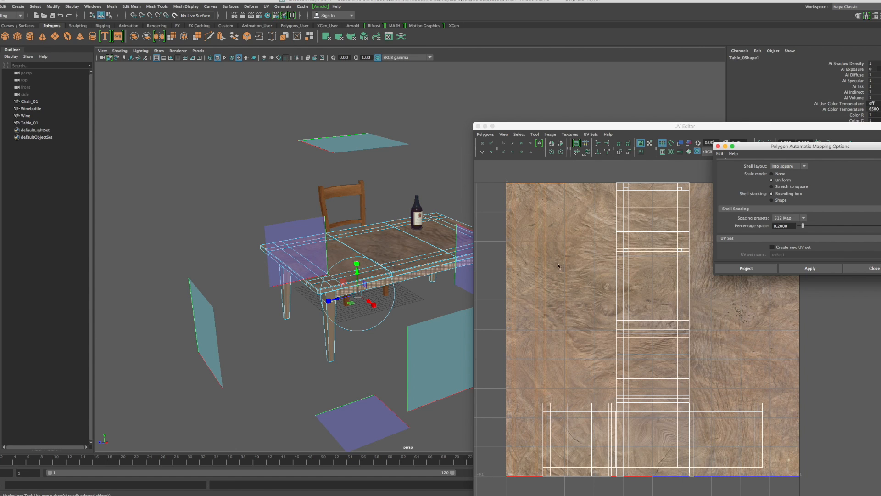
pyautogui.scroll(-5, 558, 265)
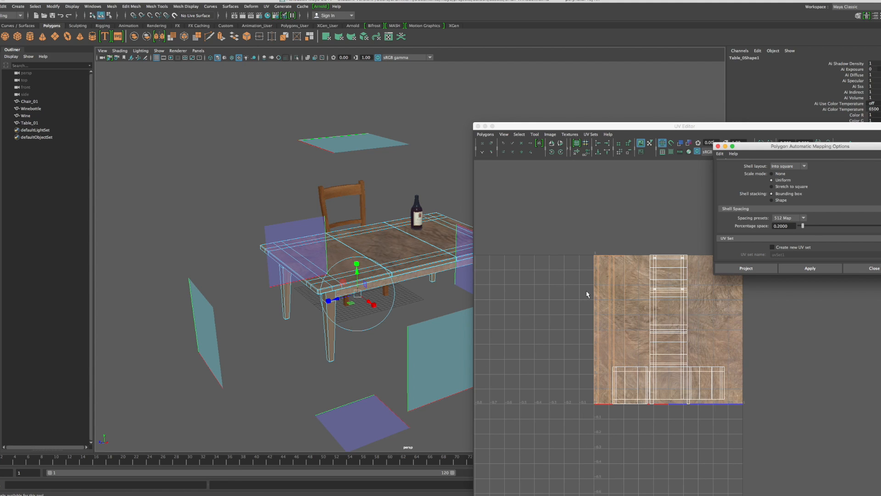
# Step: Move the long apron's UV shells off the wood image to the far left of the neighbouring empty UV tile, and clear the face selection
pyautogui.press('w')
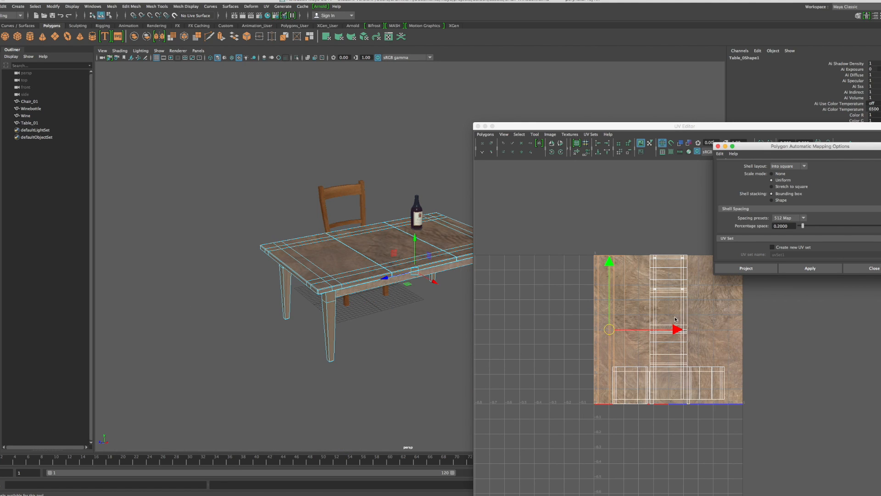
pyautogui.moveTo(678, 331); pyautogui.dragTo(567, 336)
pyautogui.keyDown('alt'); pyautogui.moveTo(566, 334); pyautogui.dragTo(656, 334, button='middle'); pyautogui.keyUp('alt')
pyautogui.moveTo(654, 326); pyautogui.dragTo(616, 326)
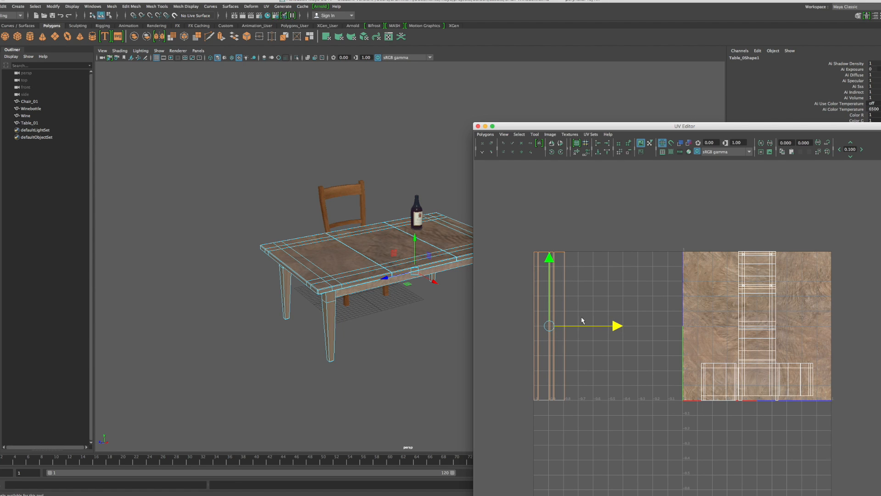
pyautogui.scroll(5, 349, 294)
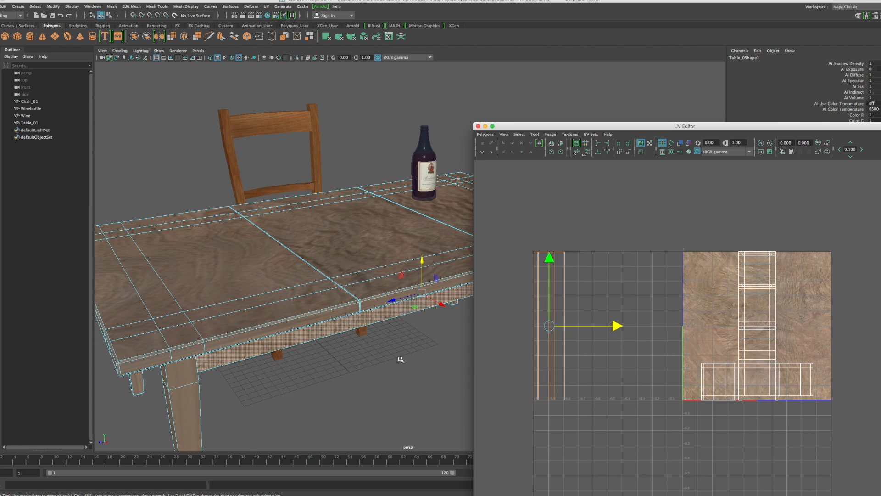
pyautogui.keyDown('alt'); pyautogui.moveTo(415, 356); pyautogui.dragTo(384, 325); pyautogui.keyUp('alt')
pyautogui.click(412, 306)
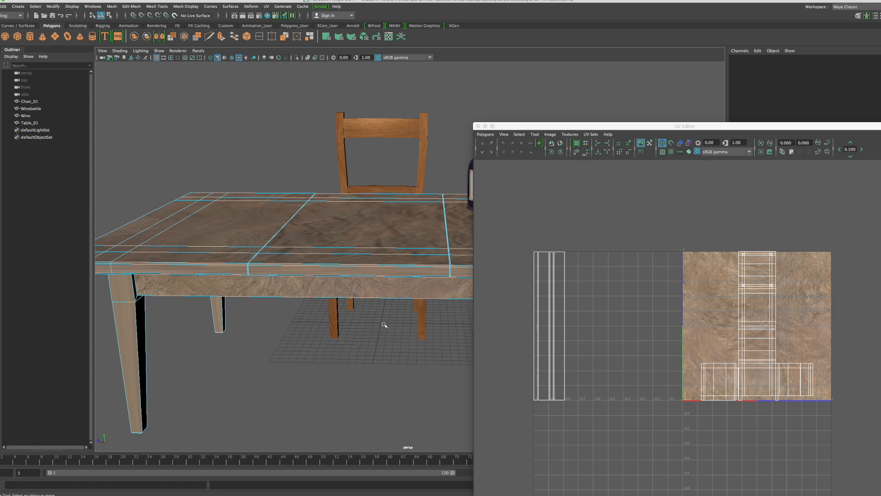
# Step: Select the outer, bottom, top and inner faces of the apron on one short end of the table
pyautogui.keyDown('alt'); pyautogui.moveTo(385, 325); pyautogui.dragTo(344, 319); pyautogui.keyUp('alt')
pyautogui.keyDown('alt'); pyautogui.moveTo(415, 269); pyautogui.dragTo(298, 271, button='middle'); pyautogui.keyUp('alt')
pyautogui.keyDown('alt'); pyautogui.moveTo(298, 271); pyautogui.dragTo(305, 255); pyautogui.keyUp('alt')
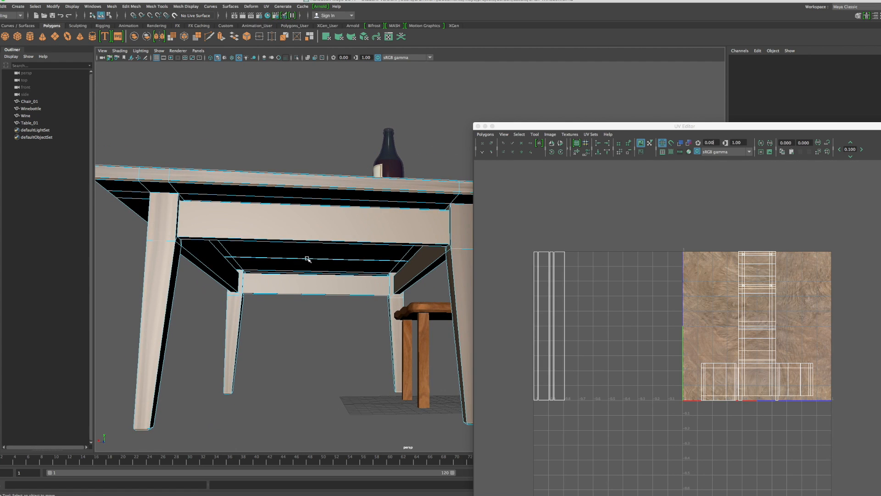
pyautogui.click(310, 231)
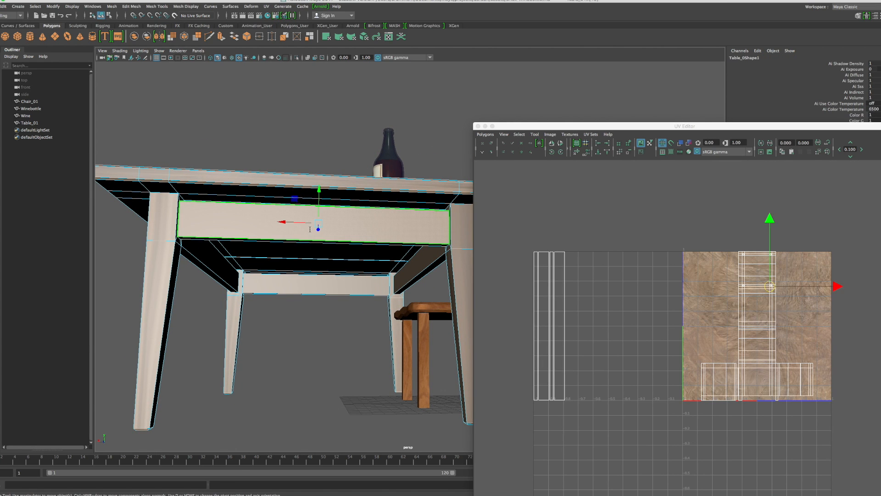
pyautogui.keyDown('alt'); pyautogui.moveTo(356, 281); pyautogui.dragTo(358, 274); pyautogui.keyUp('alt')
pyautogui.click(361, 189)
pyautogui.moveTo(361, 189)
pyautogui.keyDown('alt'); pyautogui.mouseDown()
pyautogui.moveTo(374, 187)
pyautogui.moveTo(374, 197)
pyautogui.mouseUp(); pyautogui.keyUp('alt')
pyautogui.scroll(2, 374, 226)
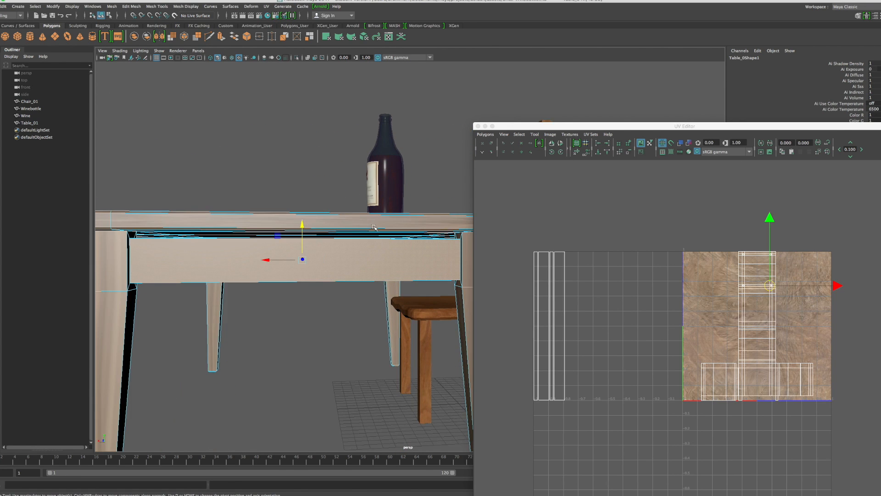
pyautogui.keyDown('alt'); pyautogui.moveTo(374, 226); pyautogui.dragTo(370, 238); pyautogui.keyUp('alt')
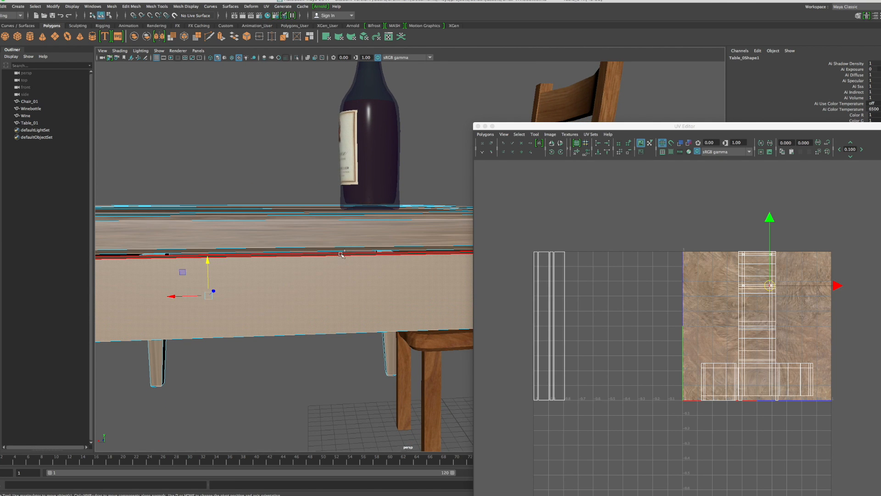
pyautogui.keyDown('alt'); pyautogui.moveTo(344, 273); pyautogui.dragTo(248, 266); pyautogui.keyUp('alt')
pyautogui.click(222, 298)
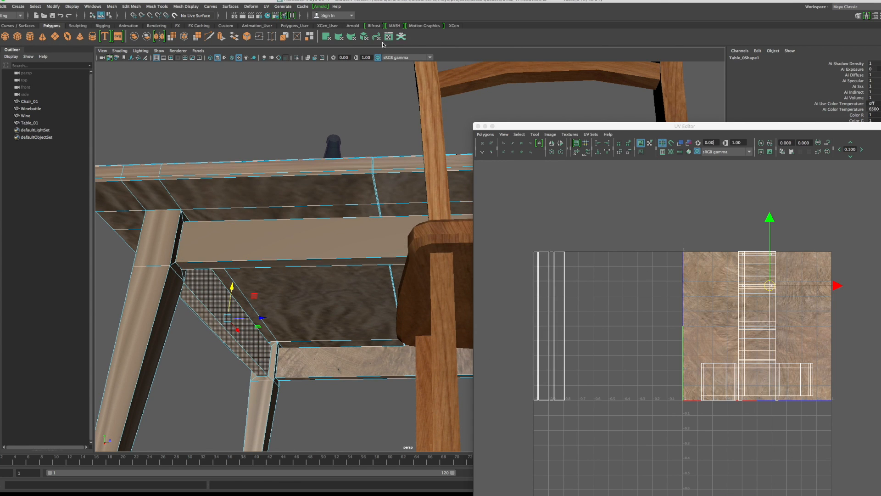
# Step: Apply Automatic UV mapping to the selected short-end apron faces and move their shells directly beside the first apron's shells
pyautogui.click(267, 6)
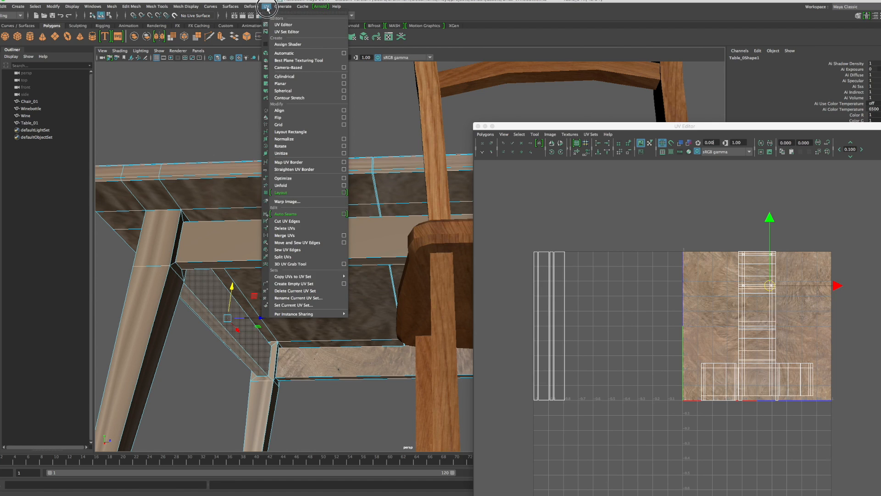
pyautogui.click(288, 53)
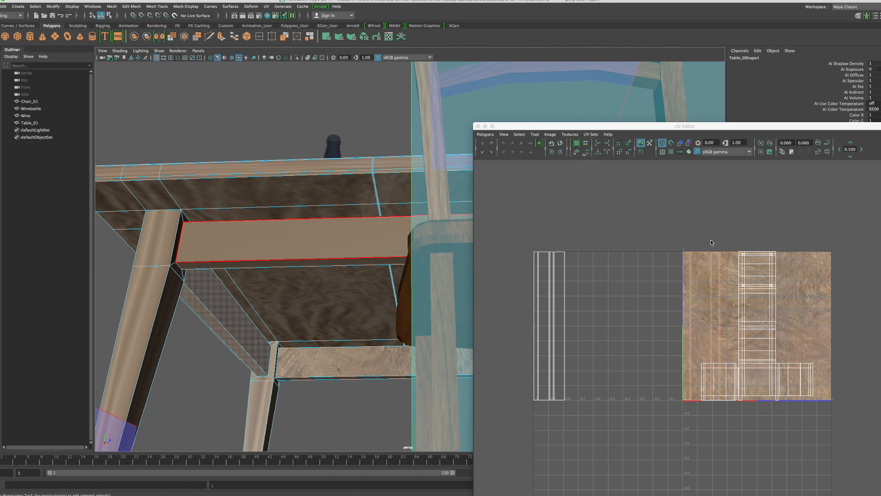
pyautogui.press('w')
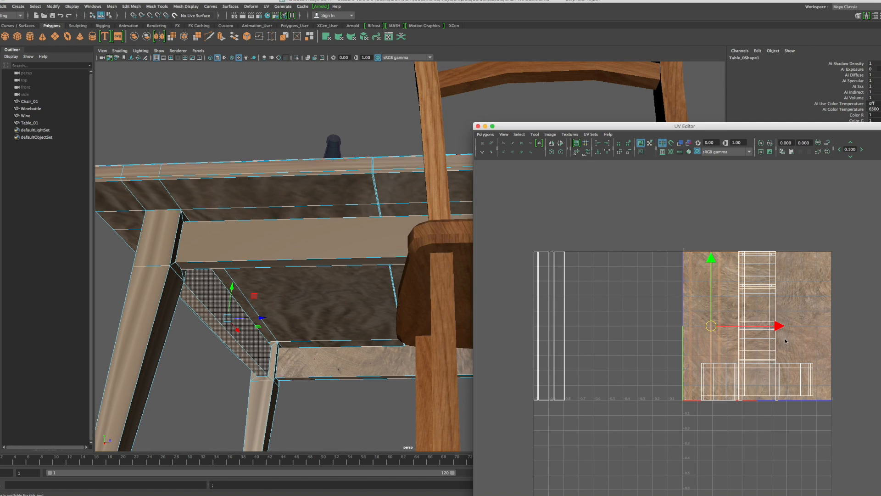
pyautogui.moveTo(781, 325); pyautogui.dragTo(662, 326)
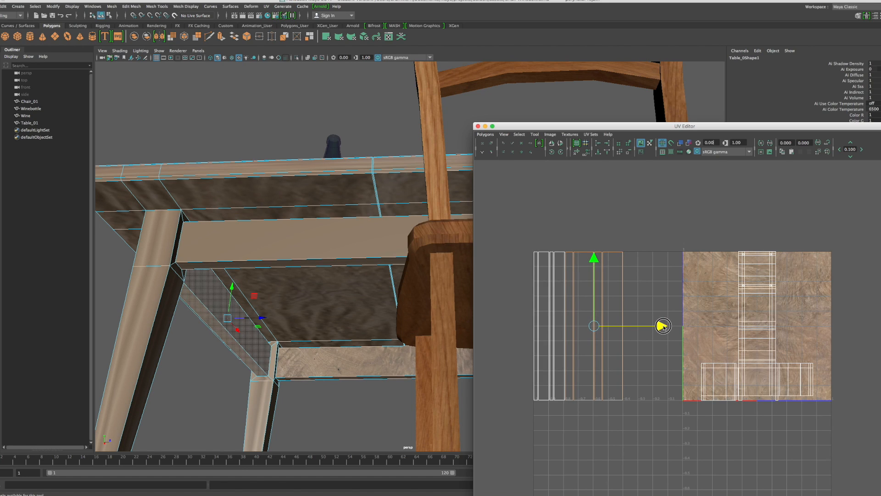
pyautogui.moveTo(663, 326); pyautogui.dragTo(663, 326)
# Step: Select the top, outer and inner faces of the long apron on the chair side of the table
pyautogui.keyDown('alt'); pyautogui.moveTo(350, 420); pyautogui.dragTo(372, 433); pyautogui.keyUp('alt')
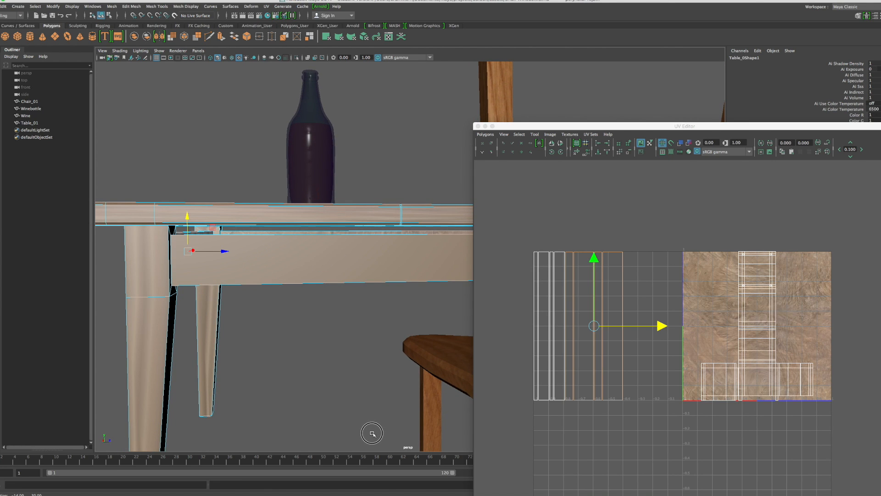
pyautogui.keyDown('alt'); pyautogui.moveTo(360, 335); pyautogui.dragTo(362, 335); pyautogui.keyUp('alt')
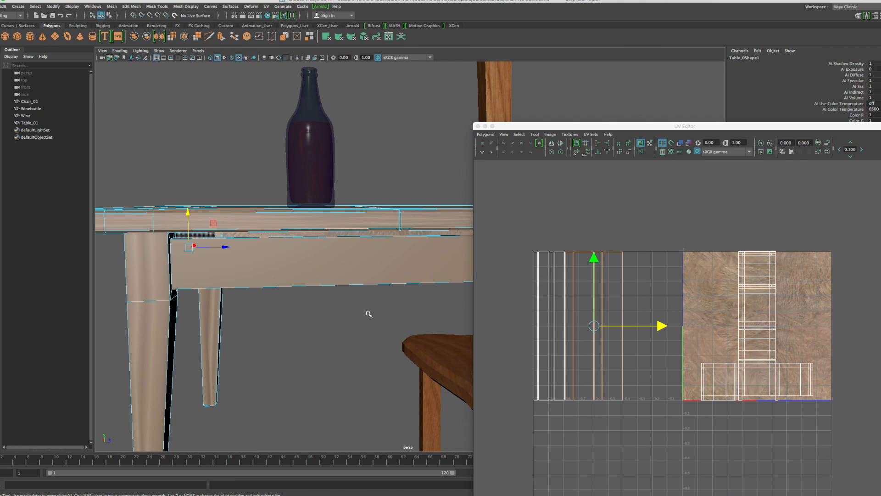
pyautogui.click(366, 237)
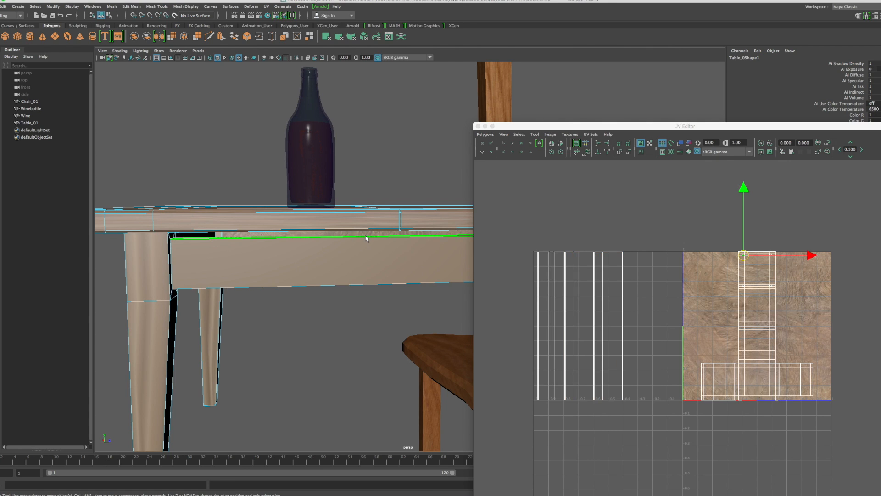
pyautogui.click(365, 243)
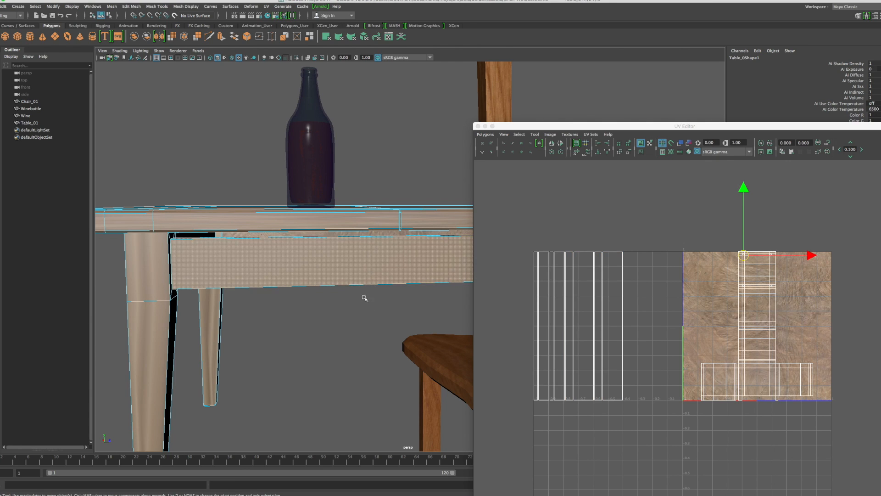
pyautogui.keyDown('alt'); pyautogui.moveTo(377, 322); pyautogui.dragTo(346, 304); pyautogui.keyUp('alt')
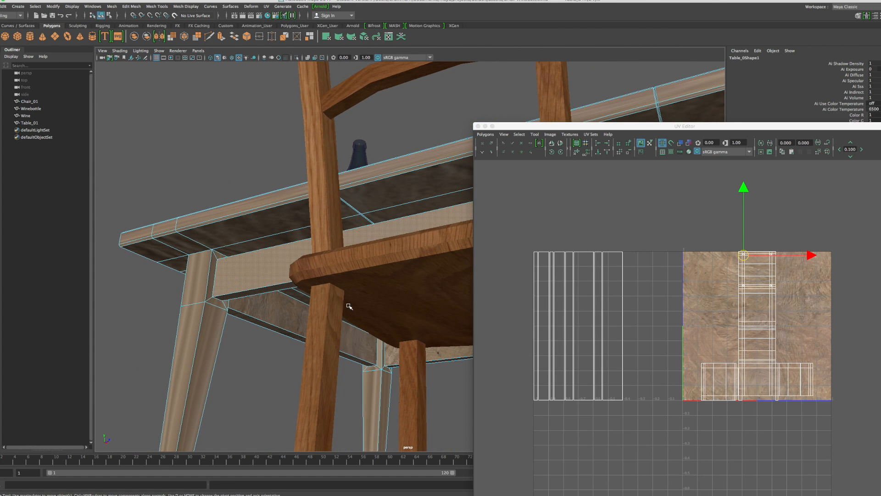
pyautogui.keyDown('alt'); pyautogui.moveTo(269, 323); pyautogui.dragTo(193, 330); pyautogui.keyUp('alt')
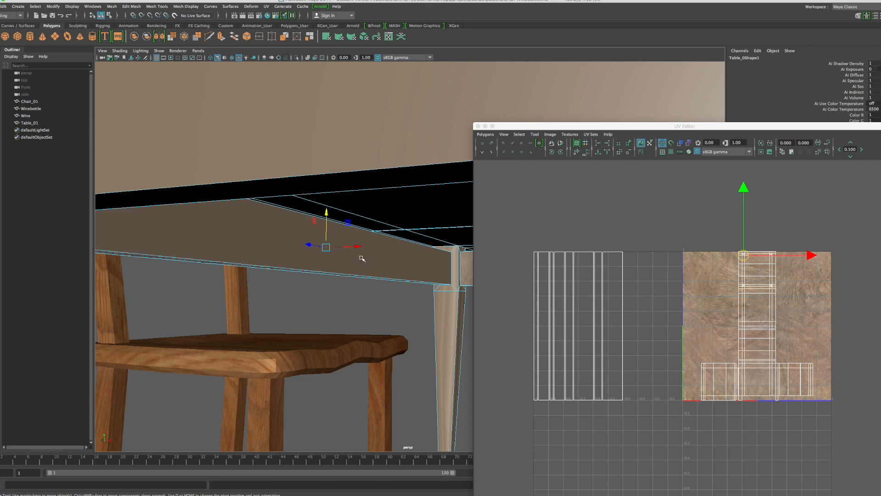
pyautogui.click(381, 261)
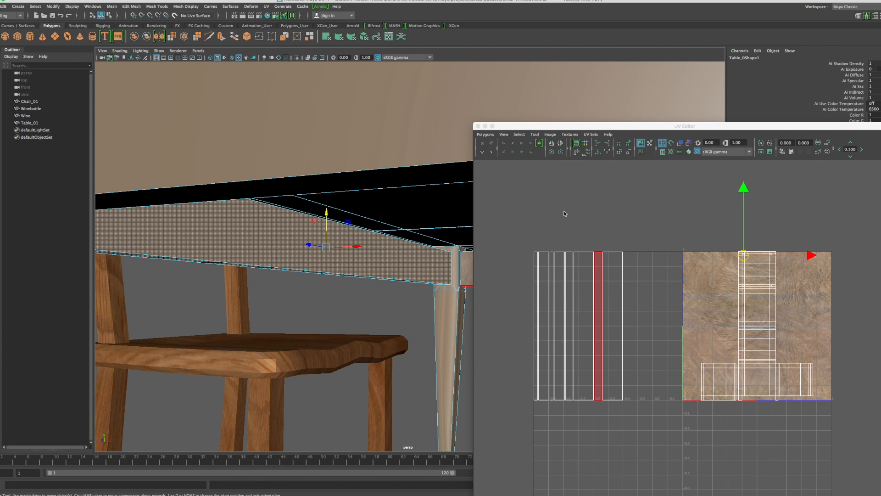
# Step: Apply Automatic UV mapping to the chair-side apron faces and move their shells into the free space beside the short-end apron's shells
pyautogui.click(267, 7)
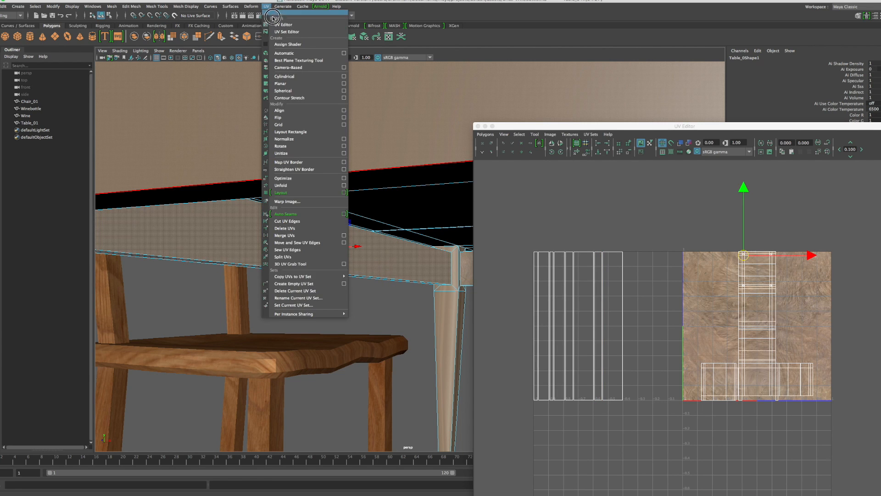
pyautogui.click(284, 53)
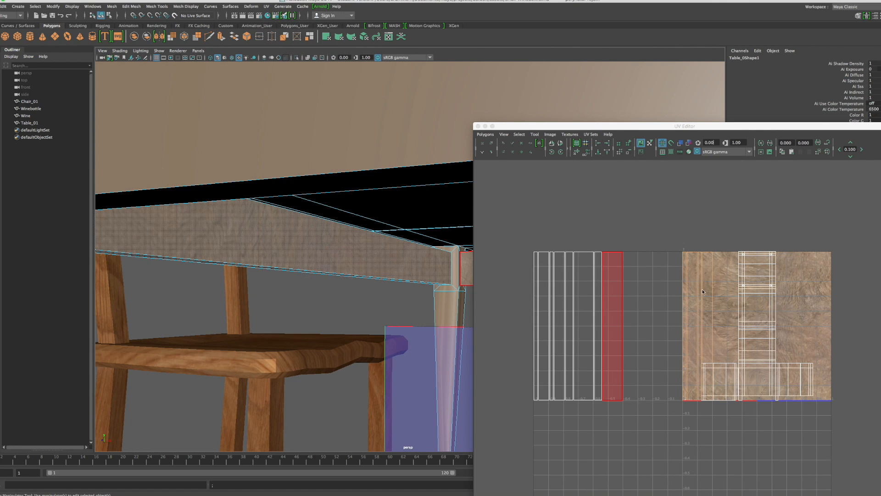
pyautogui.press('w')
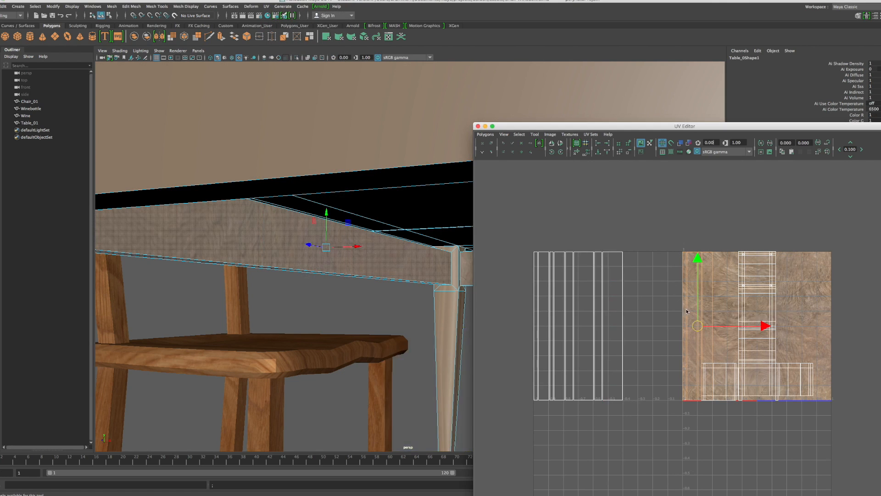
pyautogui.moveTo(763, 327); pyautogui.dragTo(706, 327)
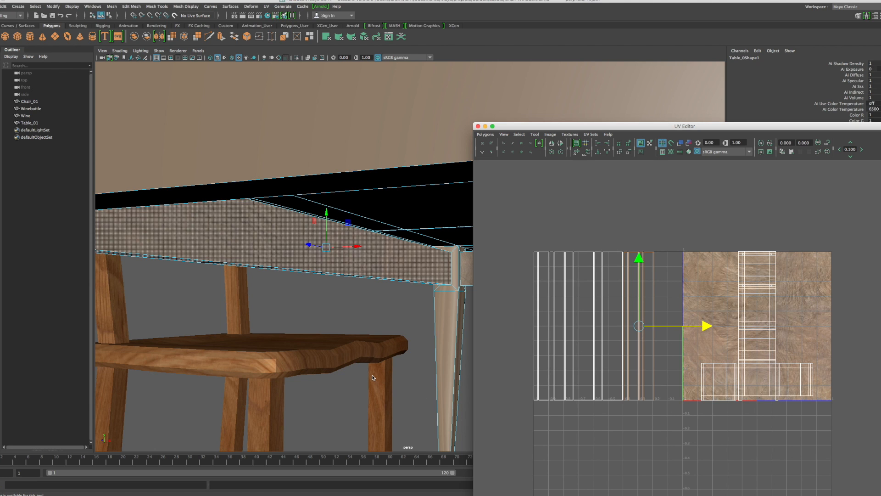
# Step: Select the outer and bottom faces of the apron on the remaining short end of the table
pyautogui.keyDown('alt'); pyautogui.moveTo(334, 317); pyautogui.dragTo(384, 340); pyautogui.keyUp('alt')
pyautogui.scroll(-4, 384, 342)
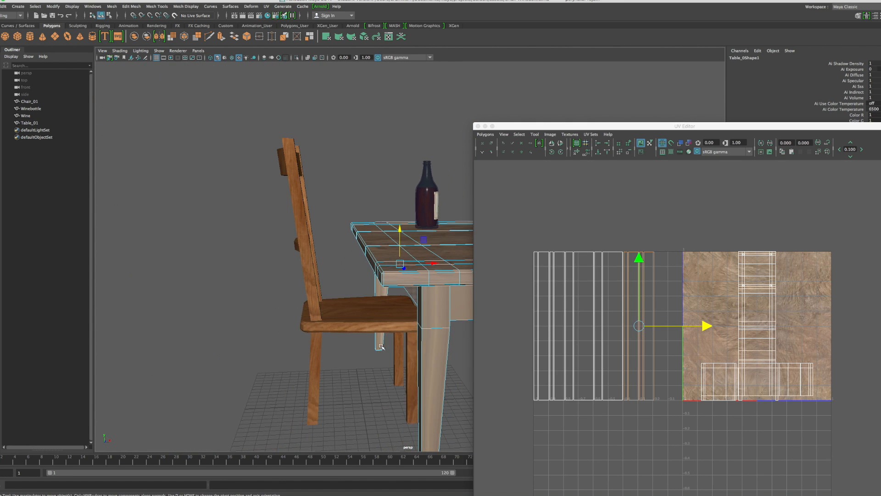
pyautogui.keyDown('alt'); pyautogui.moveTo(421, 327); pyautogui.dragTo(196, 337, button='middle'); pyautogui.keyUp('alt')
pyautogui.keyDown('alt'); pyautogui.moveTo(244, 340); pyautogui.dragTo(248, 335); pyautogui.keyUp('alt')
pyautogui.click(284, 256)
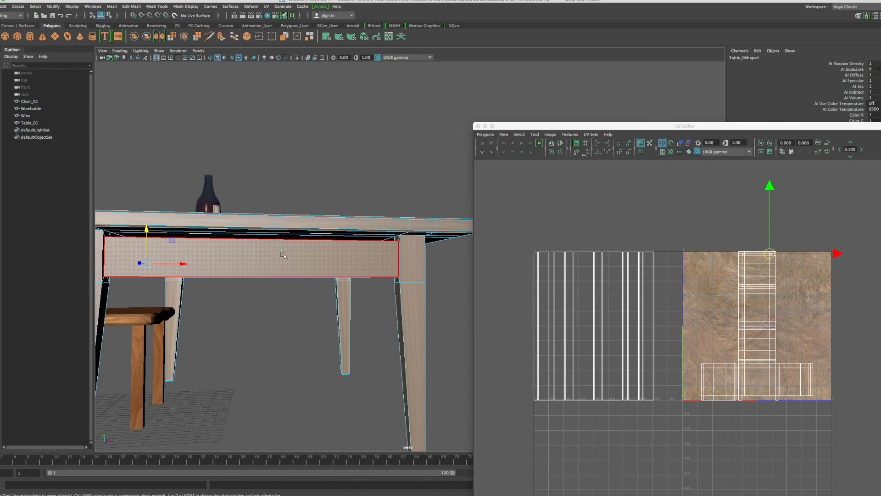
pyautogui.keyDown('alt'); pyautogui.moveTo(301, 316); pyautogui.dragTo(305, 299); pyautogui.keyUp('alt')
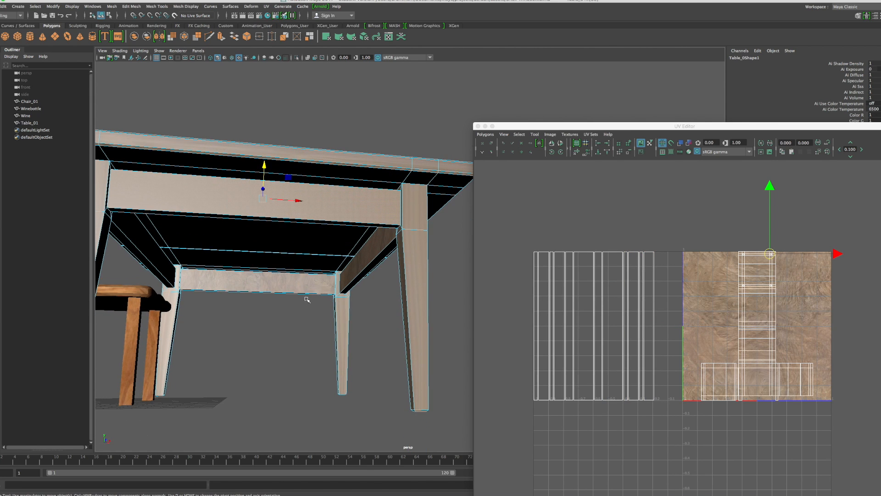
pyautogui.keyDown('shift'); pyautogui.click(319, 222); pyautogui.keyUp('shift')
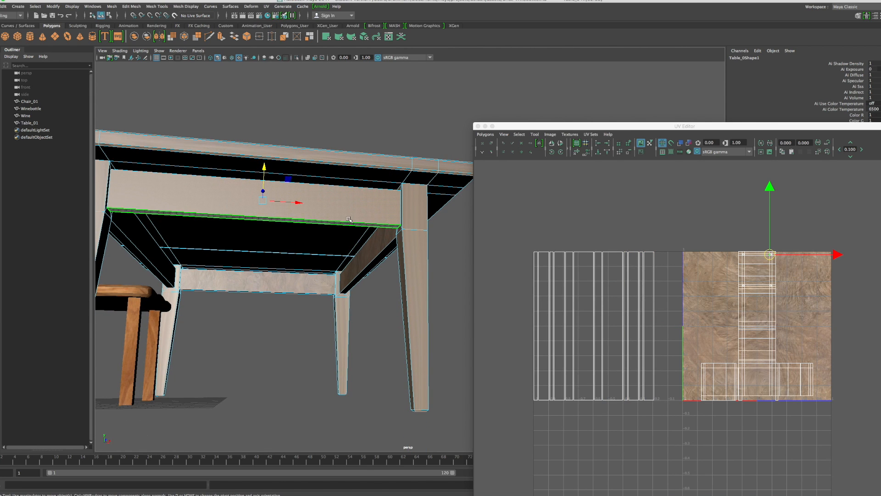
# Step: Add the top and inner faces of the same short-end apron to the selection
pyautogui.keyDown('alt'); pyautogui.moveTo(348, 216); pyautogui.dragTo(348, 228); pyautogui.keyUp('alt')
pyautogui.keyDown('alt'); pyautogui.moveTo(349, 228); pyautogui.dragTo(341, 344, button='right'); pyautogui.keyUp('alt')
pyautogui.keyDown('alt'); pyautogui.moveTo(336, 342); pyautogui.dragTo(329, 273); pyautogui.keyUp('alt')
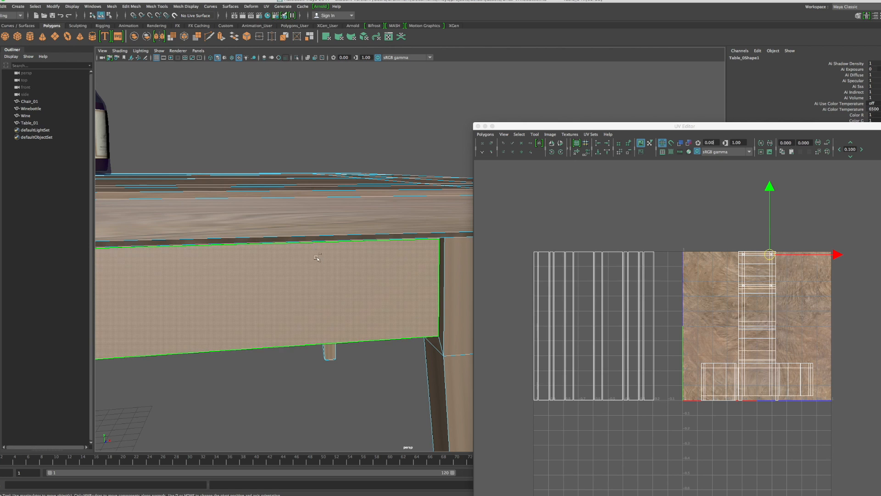
pyautogui.scroll(3, 324, 284)
pyautogui.keyDown('alt'); pyautogui.moveTo(323, 285); pyautogui.dragTo(321, 282); pyautogui.keyUp('alt')
pyautogui.keyDown('shift'); pyautogui.click(319, 217); pyautogui.keyUp('shift')
pyautogui.keyDown('alt'); pyautogui.moveTo(329, 287); pyautogui.dragTo(104, 285); pyautogui.keyUp('alt')
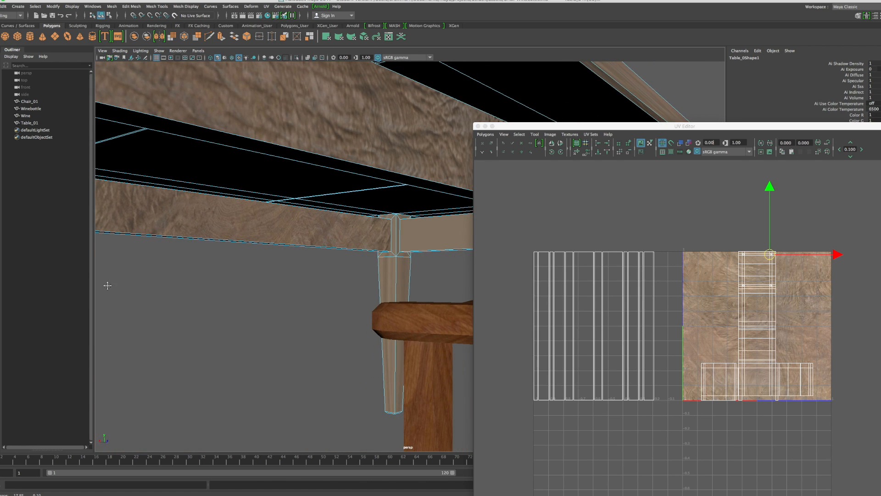
pyautogui.click(454, 236)
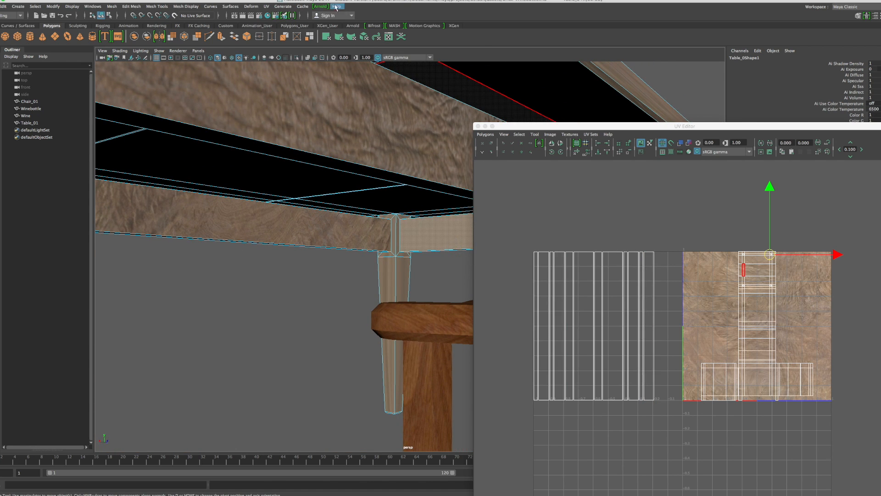
# Step: Apply Automatic UV mapping to the last apron's faces and move their shells to the left of all the other apron shells
pyautogui.click(268, 8)
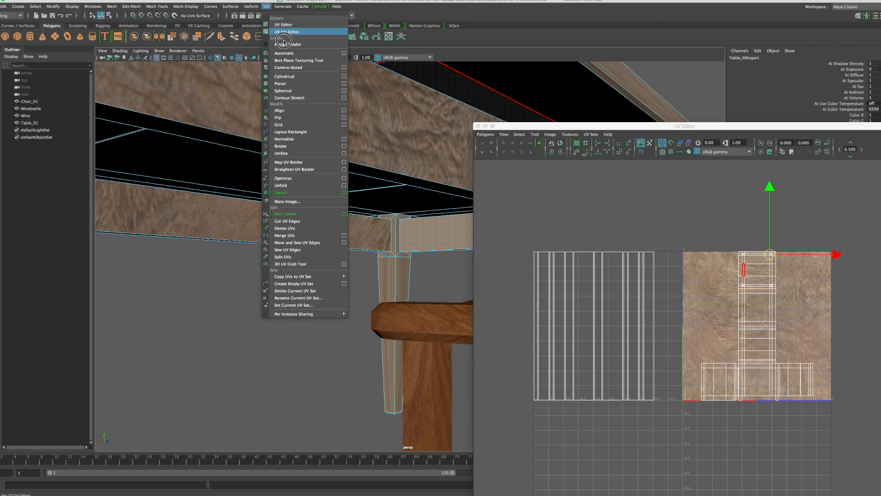
pyautogui.click(286, 55)
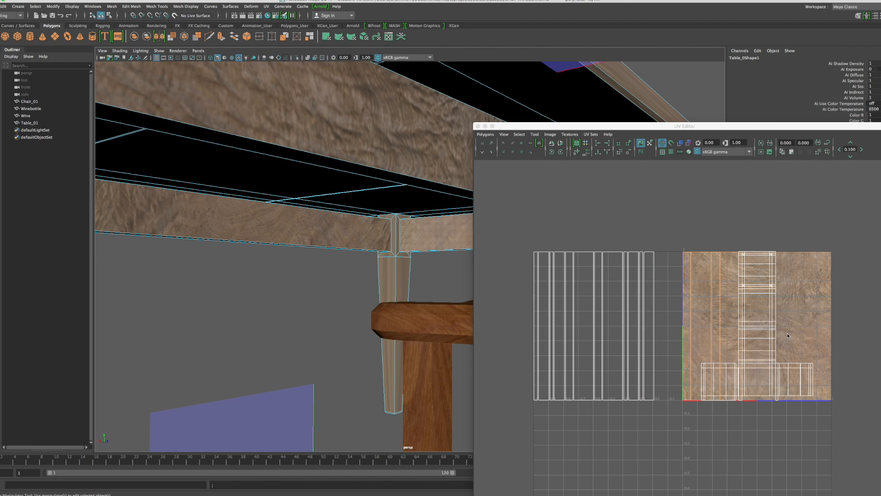
pyautogui.click(729, 312)
pyautogui.press('w')
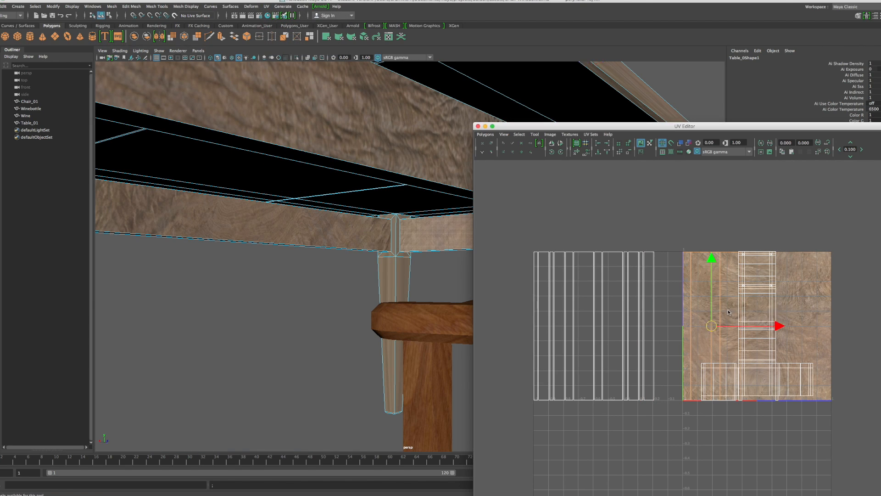
pyautogui.moveTo(780, 326); pyautogui.dragTo(573, 330)
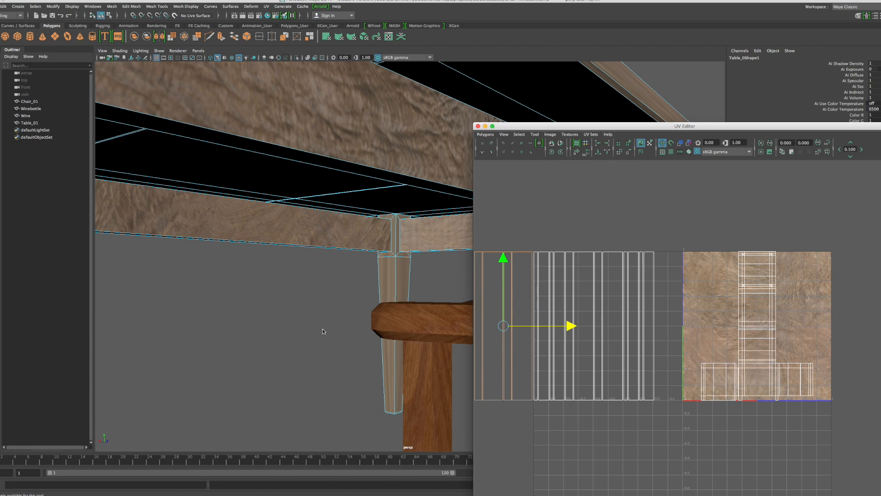
# Step: Examine the wood texture on the remapped aprons from around the table and clear the face selection
pyautogui.scroll(-10, 317, 334)
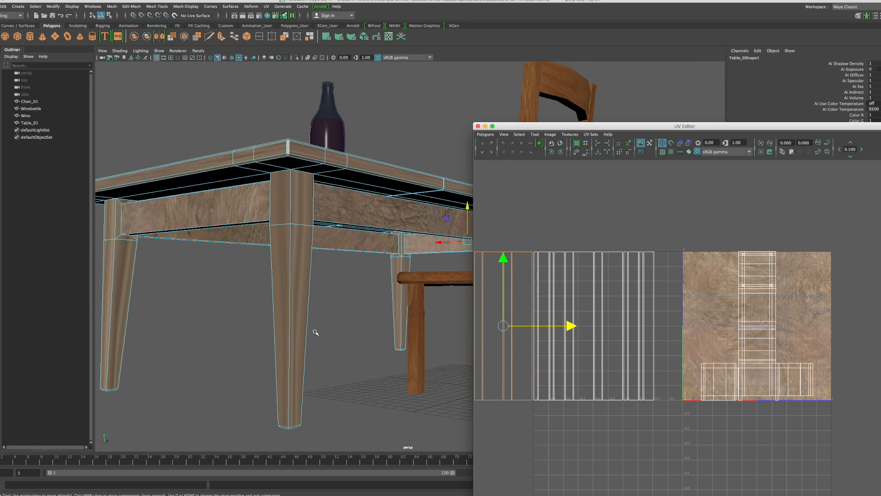
pyautogui.keyDown('alt'); pyautogui.moveTo(320, 353); pyautogui.dragTo(390, 365); pyautogui.keyUp('alt')
pyautogui.keyDown('alt'); pyautogui.moveTo(354, 279); pyautogui.dragTo(169, 324, button='middle'); pyautogui.keyUp('alt')
pyautogui.keyDown('alt'); pyautogui.moveTo(252, 348); pyautogui.dragTo(317, 332); pyautogui.keyUp('alt')
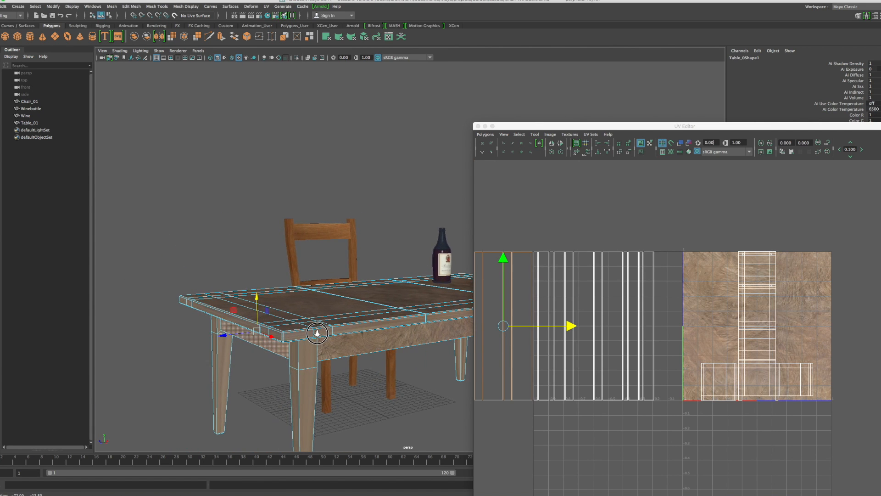
pyautogui.scroll(-3, 309, 349)
pyautogui.keyDown('alt'); pyautogui.moveTo(345, 358); pyautogui.dragTo(335, 289); pyautogui.keyUp('alt')
pyautogui.click(528, 219)
pyautogui.click(448, 218)
# Step: Select all faces of the bottle-end leg on the side opposite the chair, leaving the apron and tabletop faces out of the selection
pyautogui.keyDown('alt'); pyautogui.moveTo(380, 301); pyautogui.dragTo(353, 305); pyautogui.keyUp('alt')
pyautogui.scroll(5, 344, 312)
pyautogui.keyDown('alt'); pyautogui.moveTo(362, 290); pyautogui.dragTo(391, 297); pyautogui.keyUp('alt')
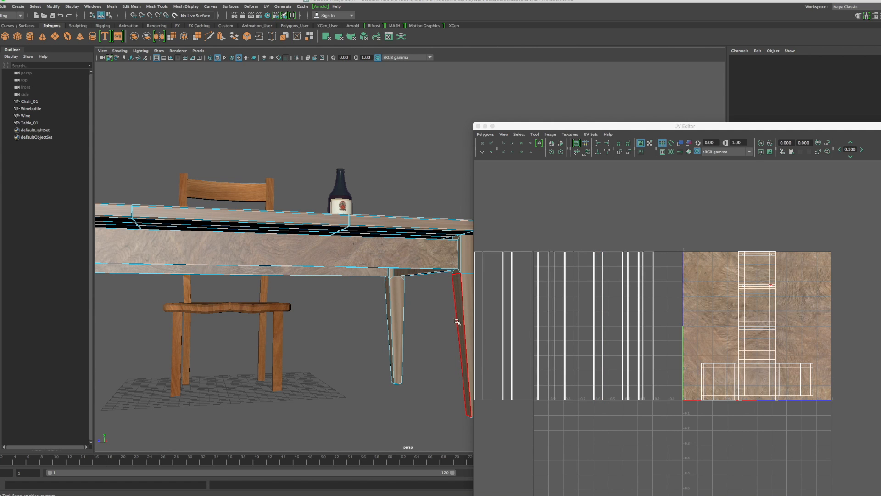
pyautogui.scroll(-5, 417, 325)
pyautogui.keyDown('alt'); pyautogui.moveTo(411, 273); pyautogui.dragTo(398, 304); pyautogui.keyUp('alt')
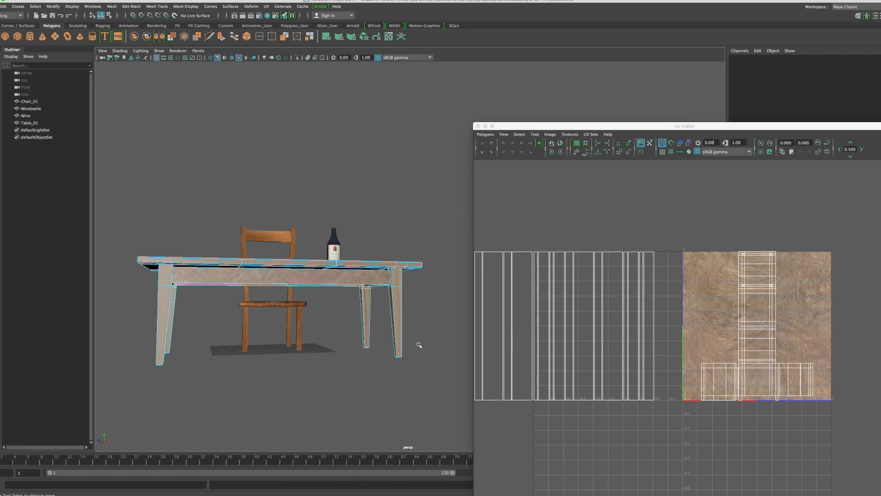
pyautogui.moveTo(424, 372); pyautogui.dragTo(377, 277)
pyautogui.keyDown('alt'); pyautogui.moveTo(432, 308); pyautogui.dragTo(431, 311); pyautogui.keyUp('alt')
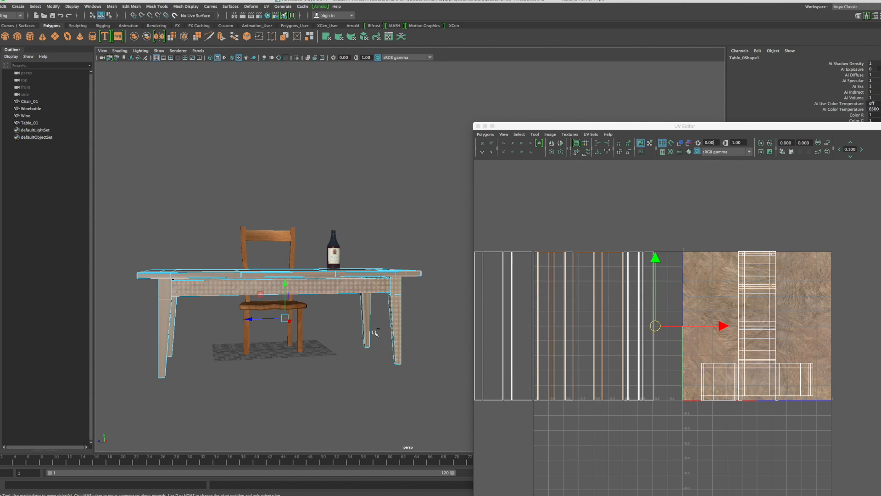
pyautogui.moveTo(381, 361); pyautogui.dragTo(323, 249)
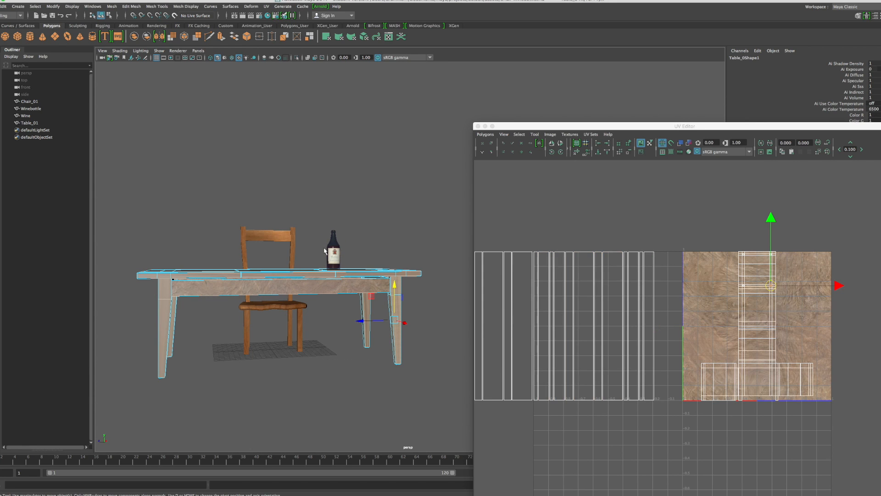
# Step: Check the selected leg from all sides and from underneath to verify that only its own faces are selected
pyautogui.keyDown('alt'); pyautogui.moveTo(410, 313); pyautogui.dragTo(335, 315); pyautogui.keyUp('alt')
pyautogui.scroll(4, 335, 315)
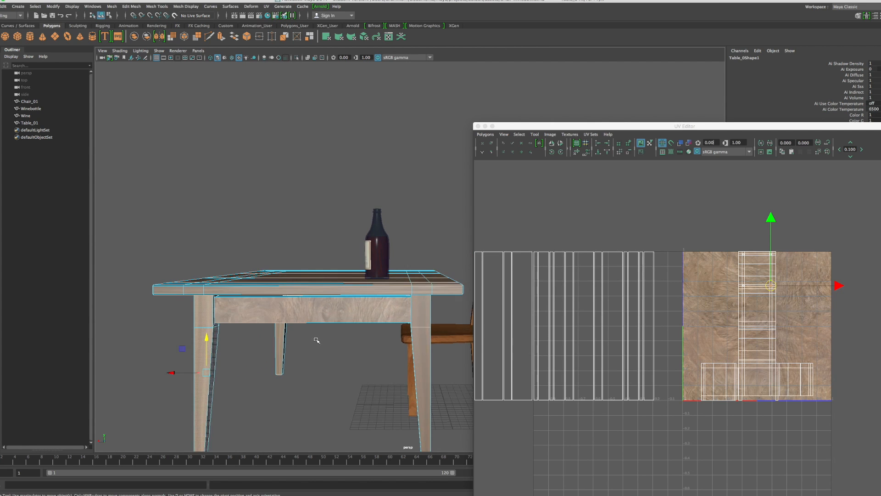
pyautogui.keyDown('alt'); pyautogui.moveTo(330, 368); pyautogui.dragTo(301, 367); pyautogui.keyUp('alt')
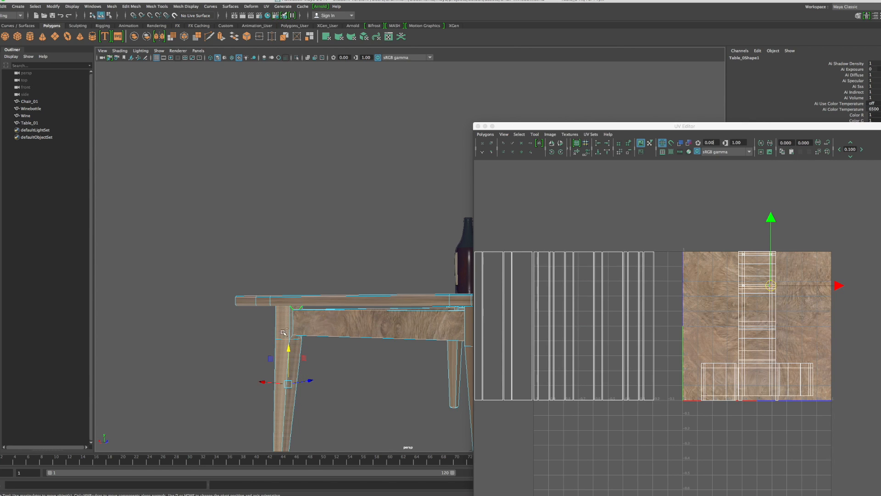
pyautogui.keyDown('alt'); pyautogui.moveTo(351, 368); pyautogui.dragTo(568, 361); pyautogui.keyUp('alt')
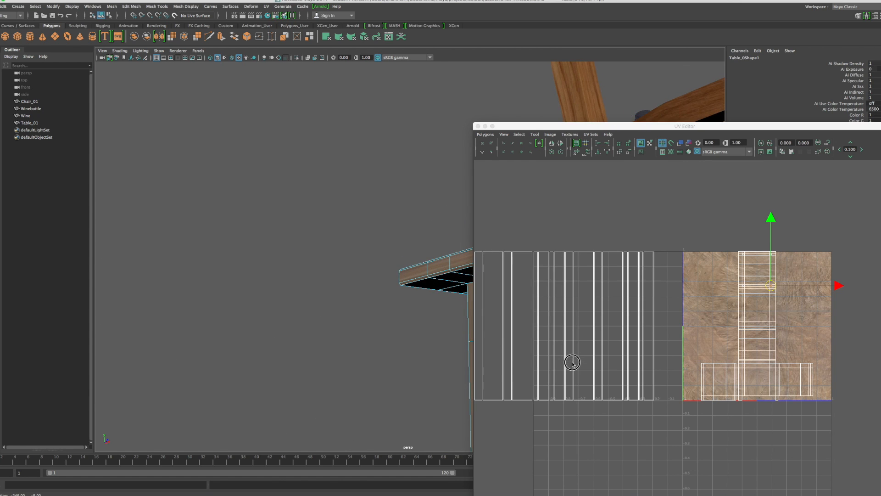
pyautogui.keyDown('alt'); pyautogui.moveTo(382, 333); pyautogui.dragTo(52, 278); pyautogui.keyUp('alt')
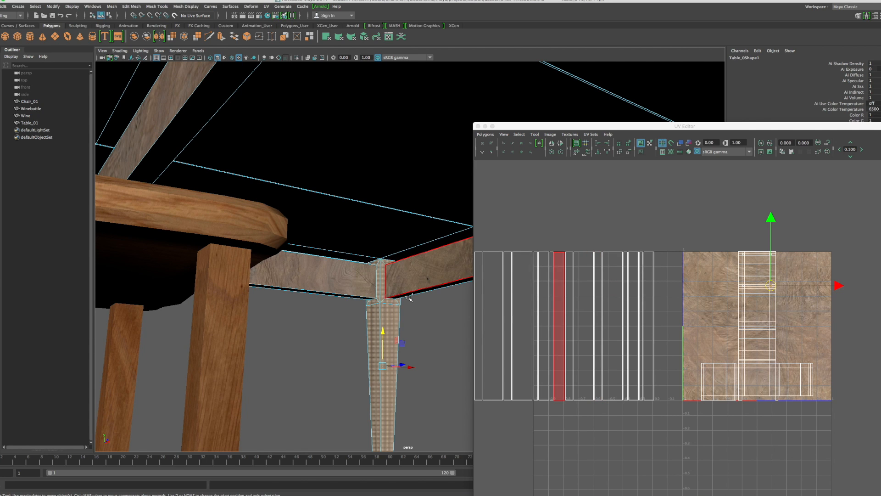
pyautogui.keyDown('alt'); pyautogui.moveTo(428, 325); pyautogui.dragTo(290, 334); pyautogui.keyUp('alt')
pyautogui.keyDown('alt'); pyautogui.moveTo(377, 282); pyautogui.dragTo(365, 279, button='middle'); pyautogui.keyUp('alt')
pyautogui.keyDown('alt'); pyautogui.moveTo(365, 279); pyautogui.dragTo(278, 308); pyautogui.keyUp('alt')
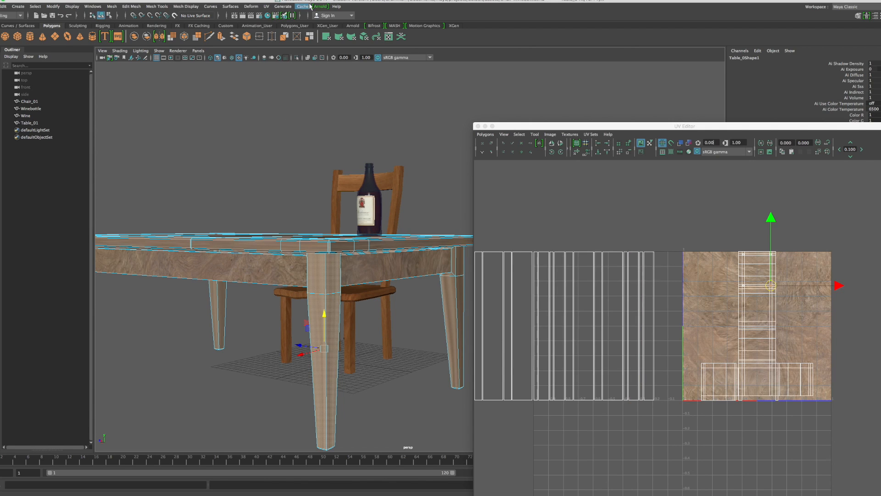
# Step: Apply Automatic UV mapping to the selected leg and move its shells to the left of all the apron shells
pyautogui.click(266, 7)
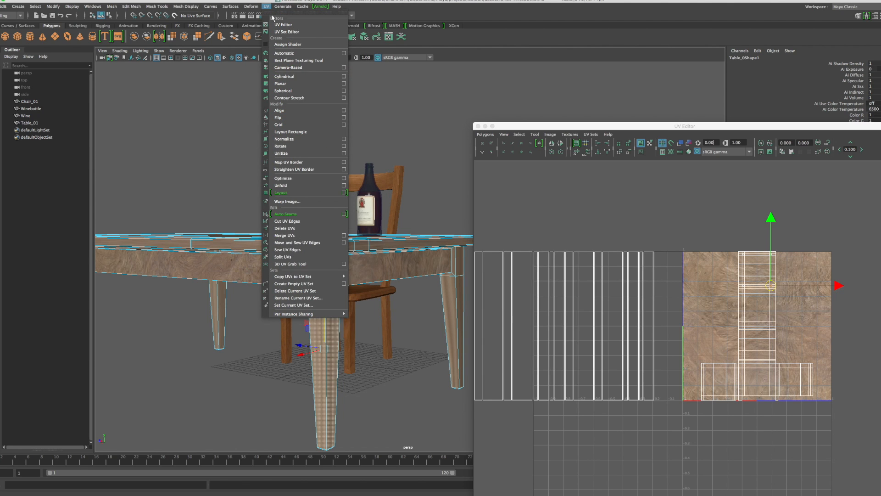
pyautogui.click(281, 53)
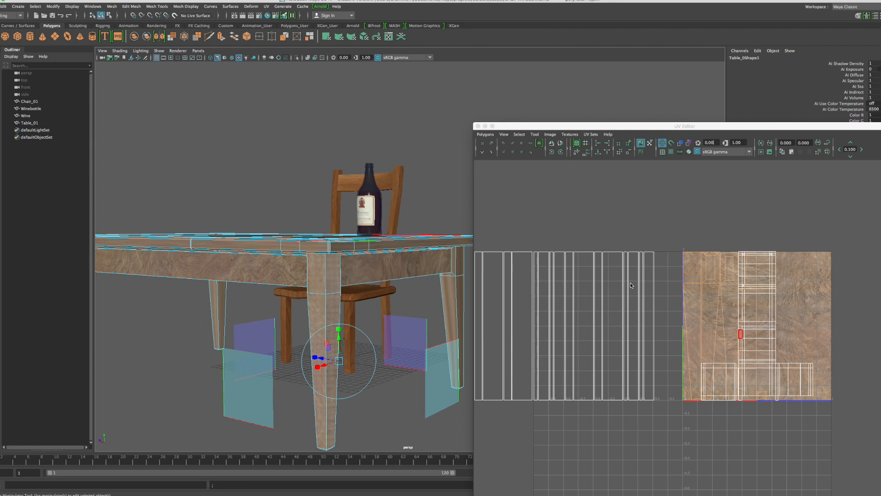
pyautogui.scroll(-3, 723, 325)
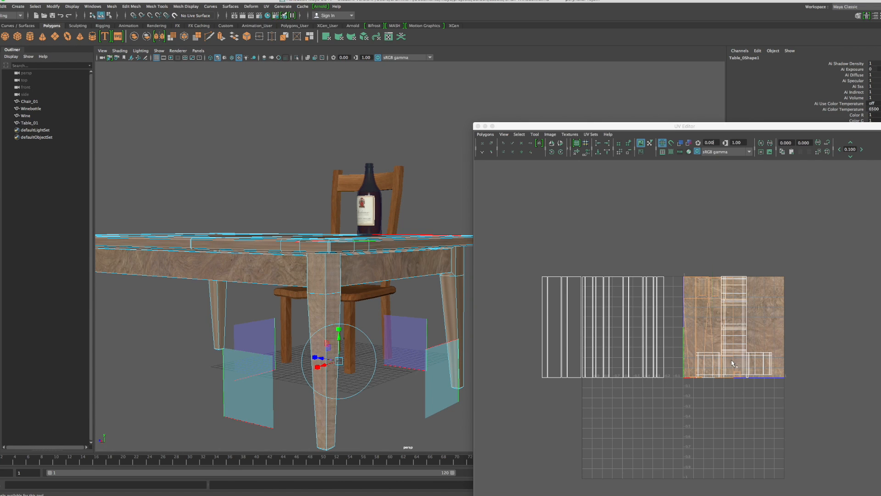
pyautogui.press('w')
pyautogui.moveTo(773, 328); pyautogui.dragTo(577, 326)
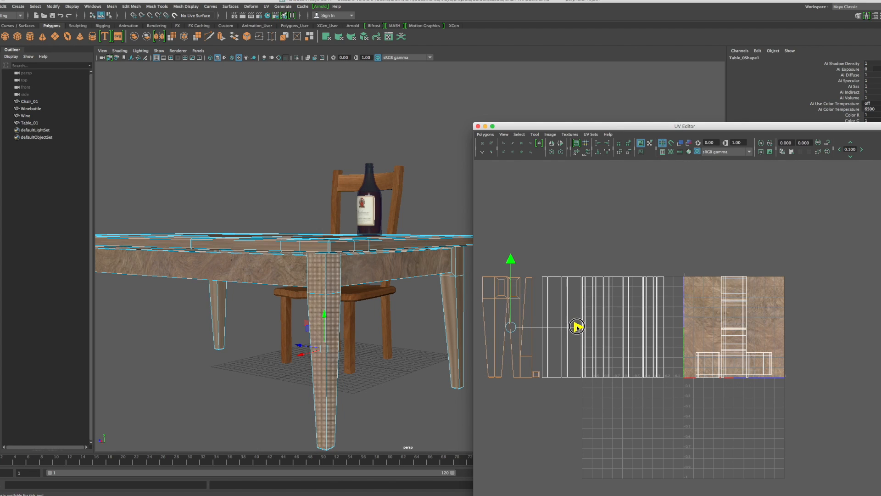
pyautogui.scroll(3, 508, 326)
pyautogui.press('f')
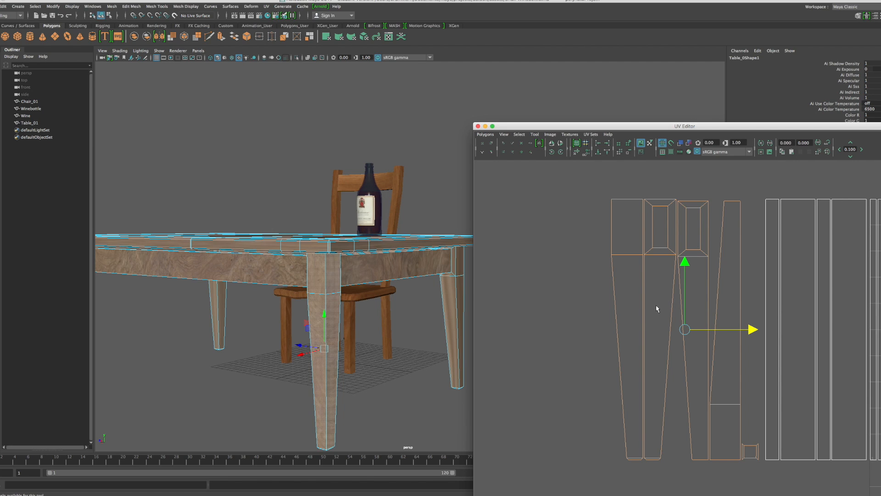
pyautogui.scroll(-3, 678, 331)
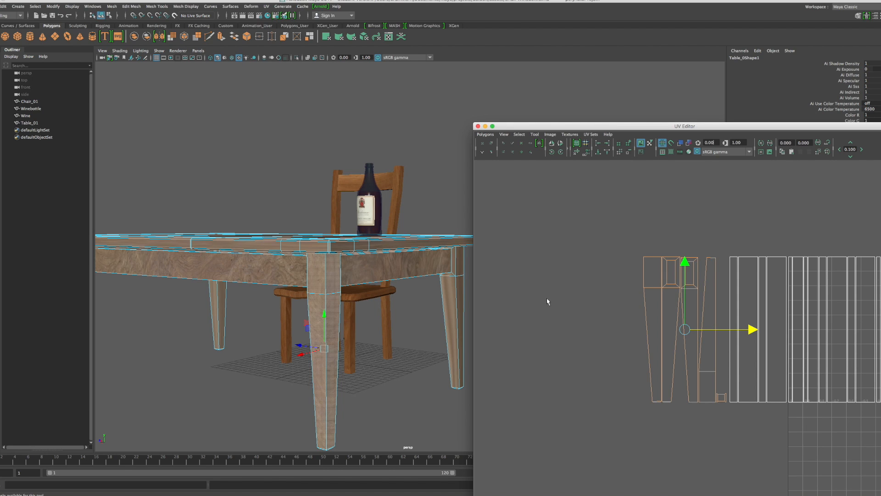
pyautogui.scroll(-2, 548, 319)
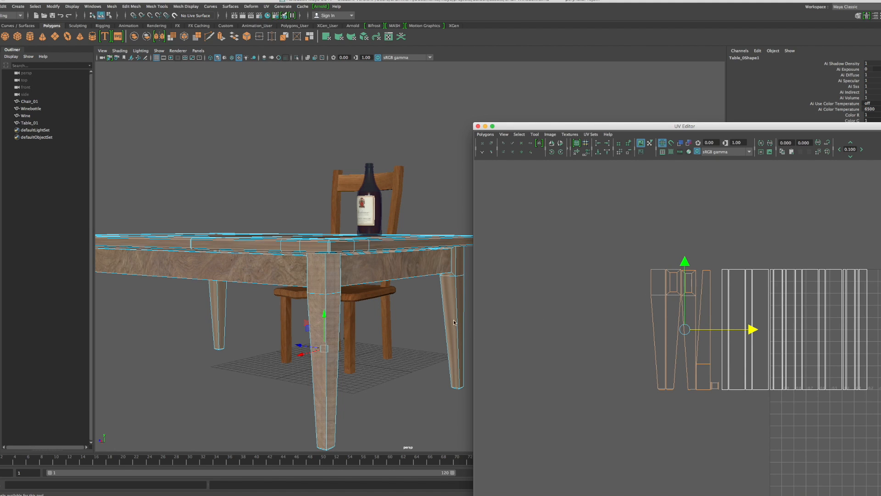
# Step: Select all faces of the chair-side leg at the same short end, removing the apron and tabletop faces from the selection
pyautogui.rightClick(447, 297)
pyautogui.moveTo(447, 297); pyautogui.dragTo(450, 307, button='right')
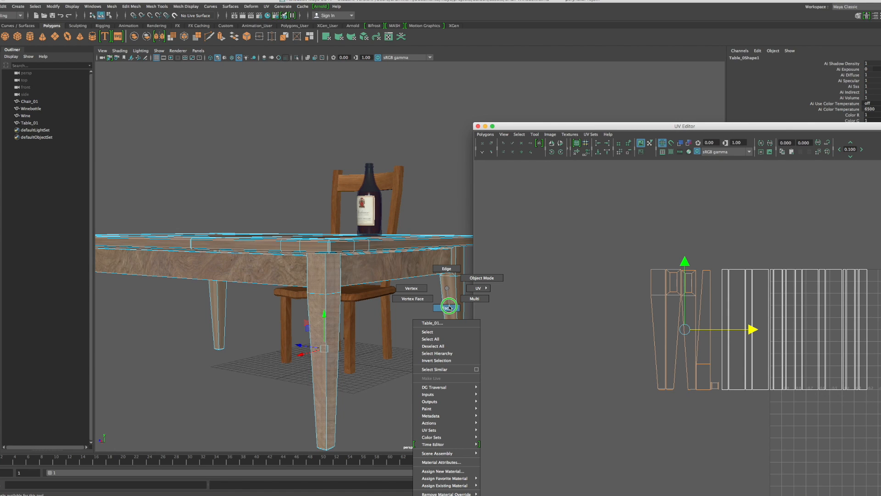
pyautogui.moveTo(449, 306); pyautogui.dragTo(449, 308, button='right')
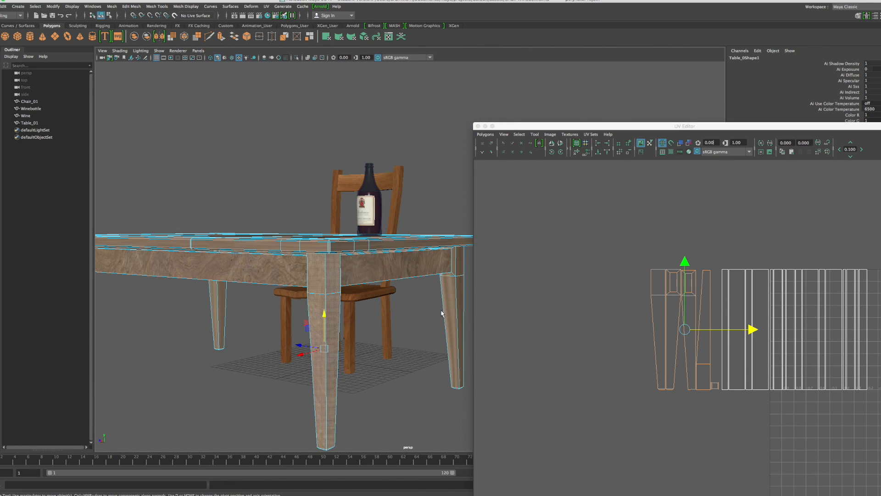
pyautogui.moveTo(468, 398); pyautogui.dragTo(436, 250)
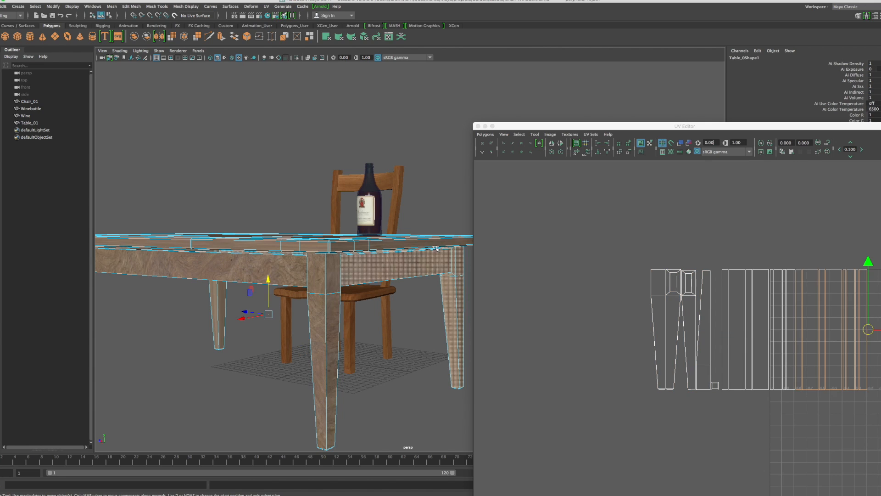
pyautogui.keyDown('ctrl'); pyautogui.moveTo(412, 305); pyautogui.dragTo(390, 221); pyautogui.keyUp('ctrl')
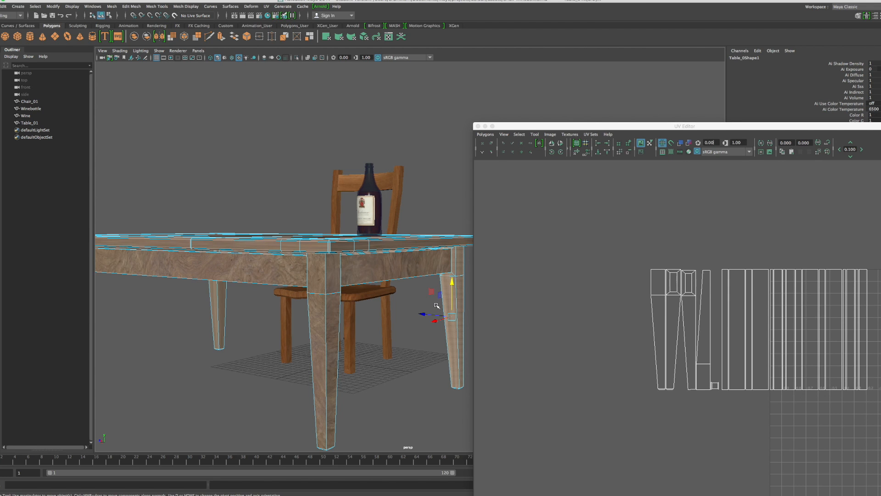
pyautogui.press('f')
pyautogui.keyDown('alt'); pyautogui.moveTo(442, 210); pyautogui.dragTo(366, 251); pyautogui.keyUp('alt')
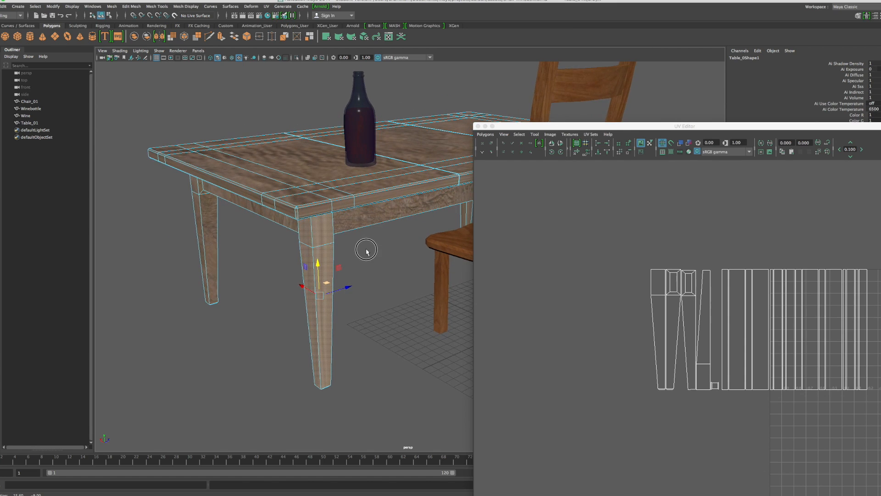
# Step: Apply Automatic UV mapping to the chair-side leg and move its shells to the left of the first leg's shells
pyautogui.click(266, 7)
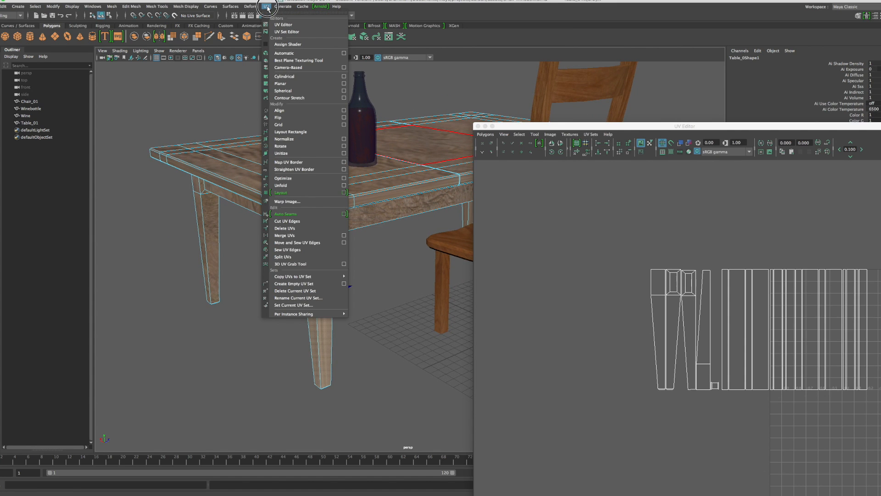
pyautogui.click(281, 84)
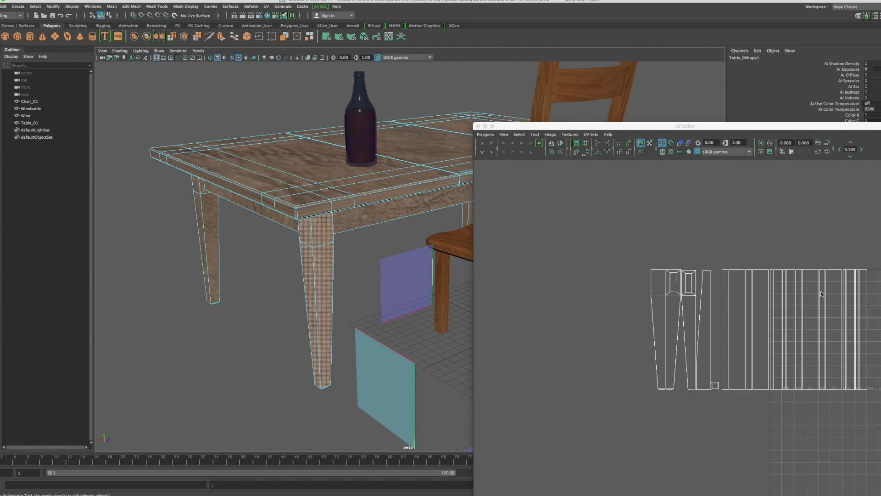
pyautogui.click(846, 296)
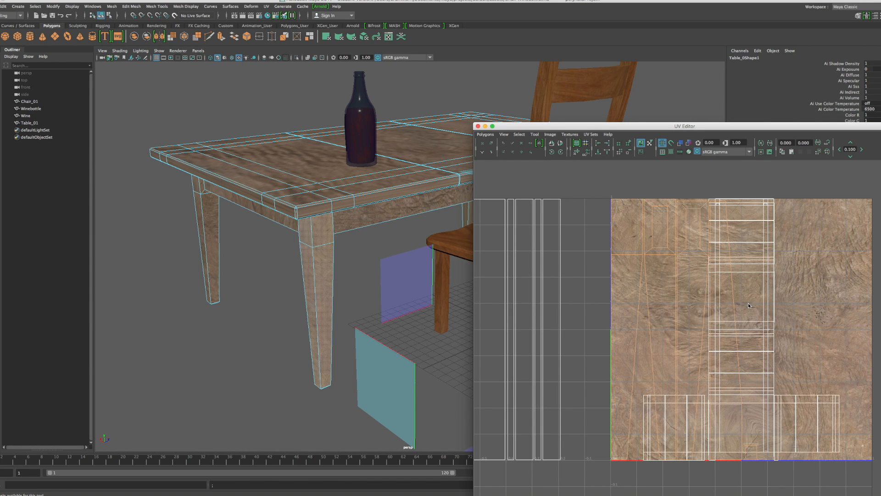
pyautogui.press('w')
pyautogui.scroll(-6, 685, 344)
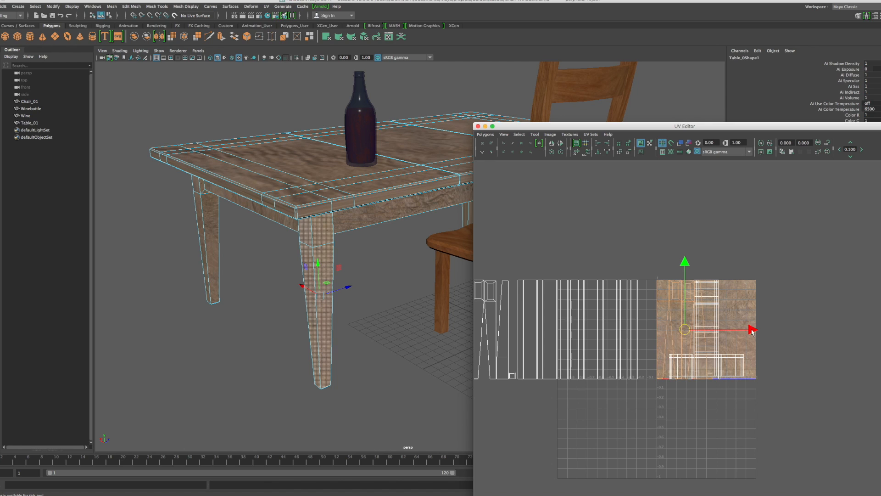
pyautogui.scroll(-4, 752, 331)
pyautogui.moveTo(752, 330); pyautogui.dragTo(622, 331)
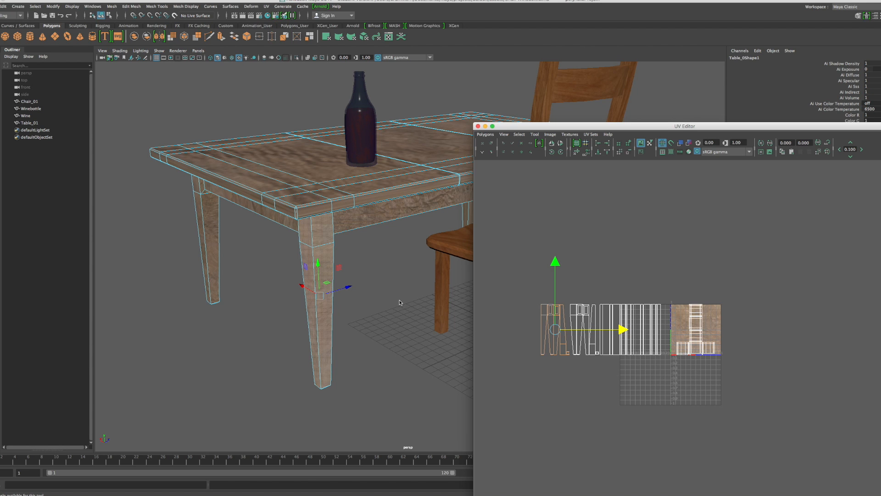
# Step: Select only the faces of the leg opposite the chair at the table's other short end, excluding the apron and tabletop faces
pyautogui.keyDown('alt'); pyautogui.moveTo(398, 300); pyautogui.dragTo(326, 351); pyautogui.keyUp('alt')
pyautogui.scroll(-3, 348, 353)
pyautogui.moveTo(184, 346); pyautogui.dragTo(120, 226)
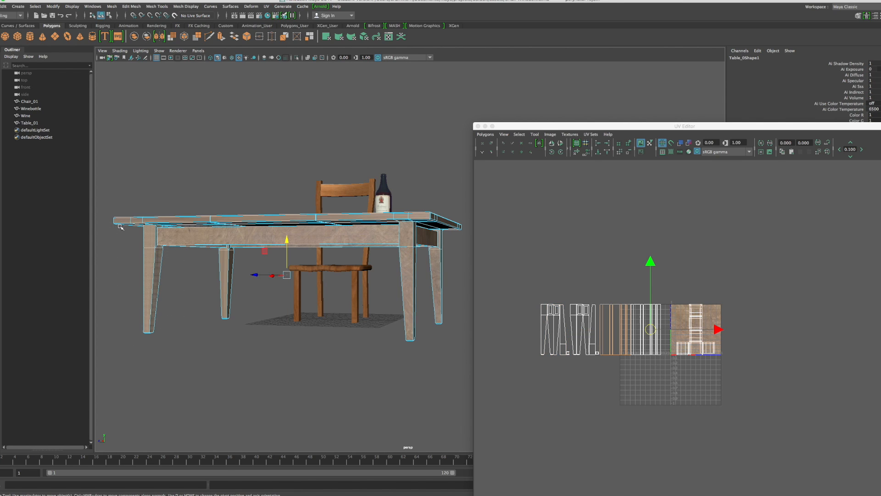
pyautogui.keyDown('ctrl'); pyautogui.moveTo(201, 287); pyautogui.dragTo(176, 186); pyautogui.keyUp('ctrl')
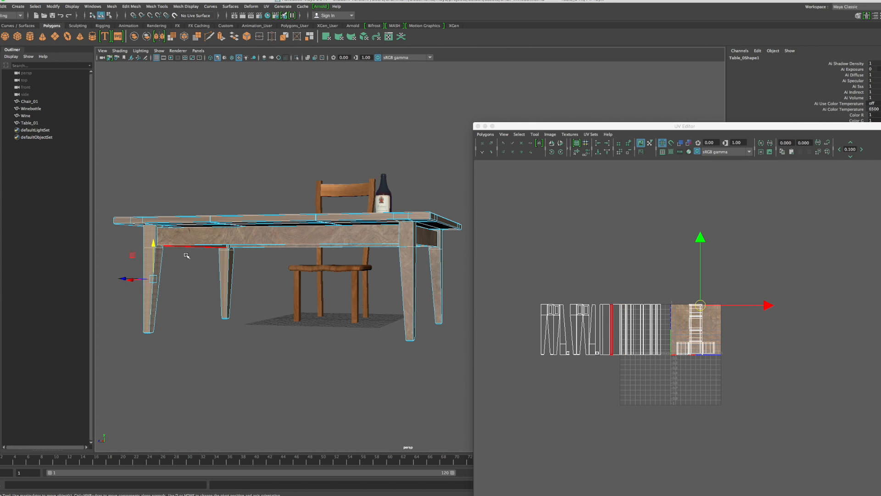
pyautogui.press('f')
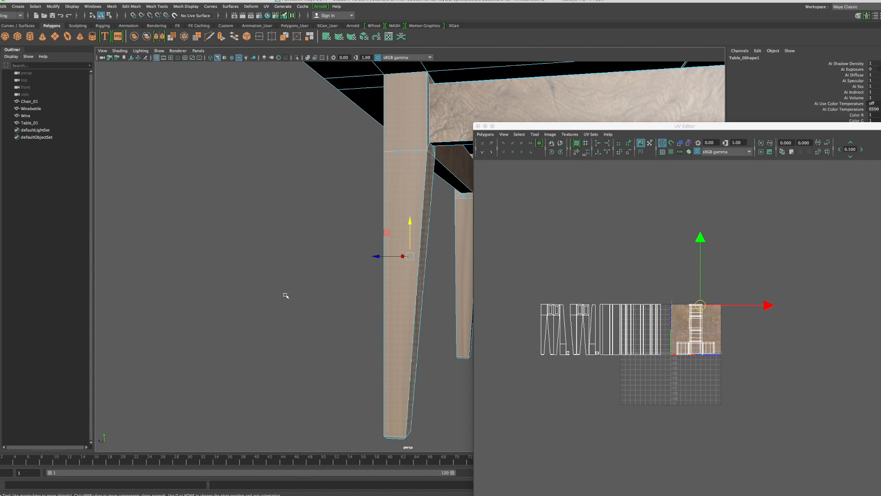
pyautogui.keyDown('alt'); pyautogui.moveTo(298, 283); pyautogui.dragTo(338, 267); pyautogui.keyUp('alt')
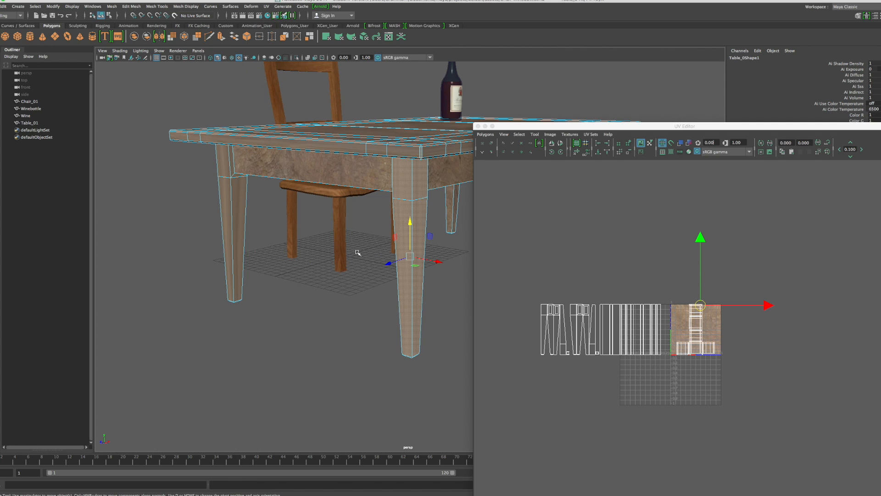
# Step: Apply Automatic UV mapping to the third leg and move its shells to the left of the second leg's shells
pyautogui.click(267, 7)
pyautogui.click(284, 54)
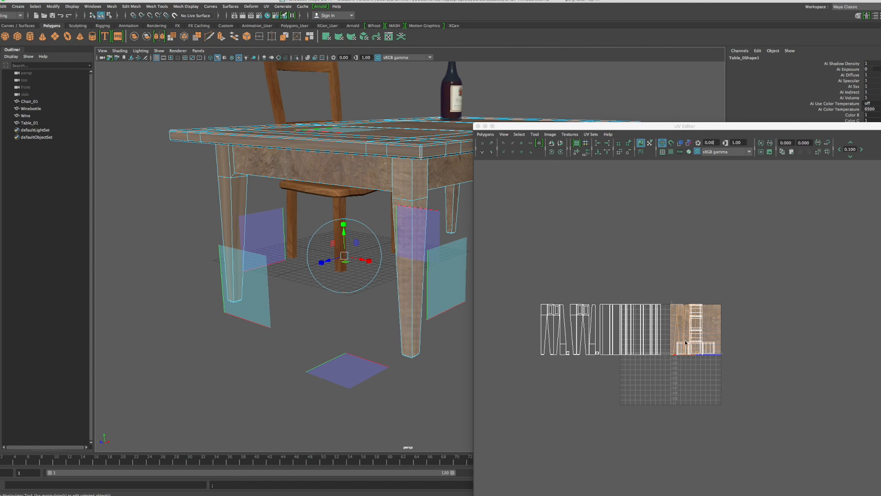
pyautogui.press('w')
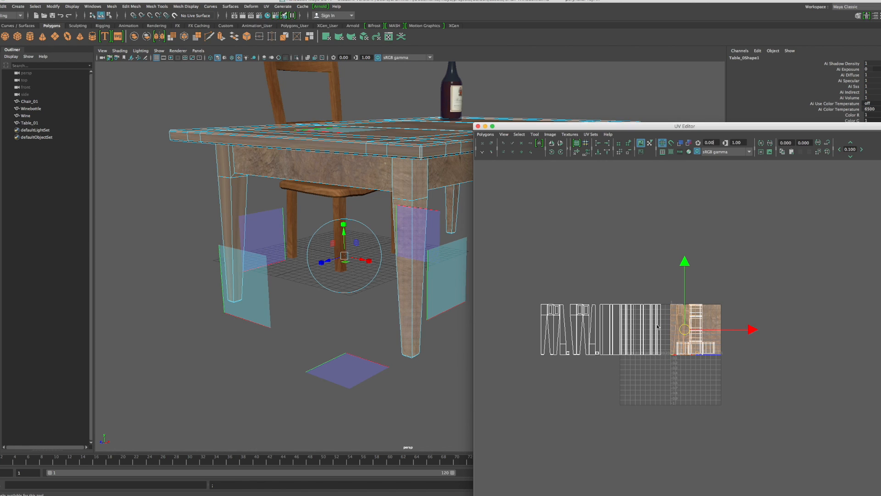
pyautogui.moveTo(755, 330); pyautogui.dragTo(593, 330)
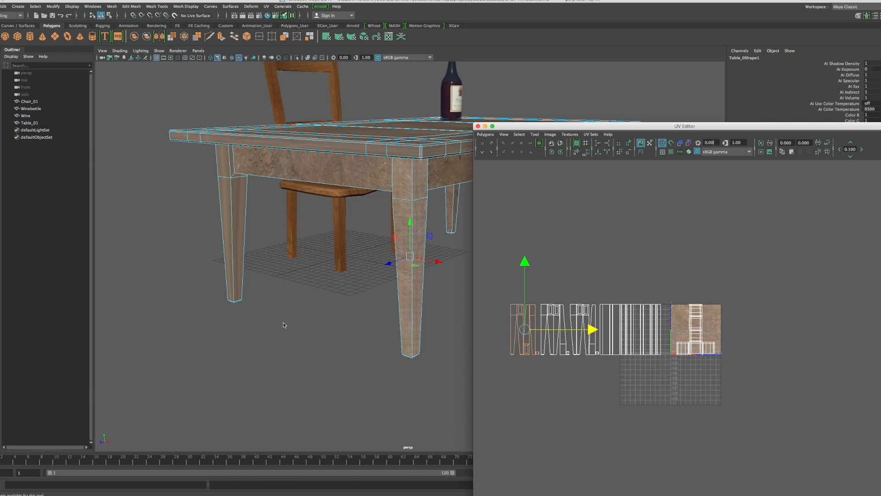
# Step: Select only the faces of the table's fourth leg, removing the apron and tabletop faces from the selection
pyautogui.keyDown('alt'); pyautogui.moveTo(279, 320); pyautogui.dragTo(278, 316); pyautogui.keyUp('alt')
pyautogui.moveTo(267, 348); pyautogui.dragTo(196, 162)
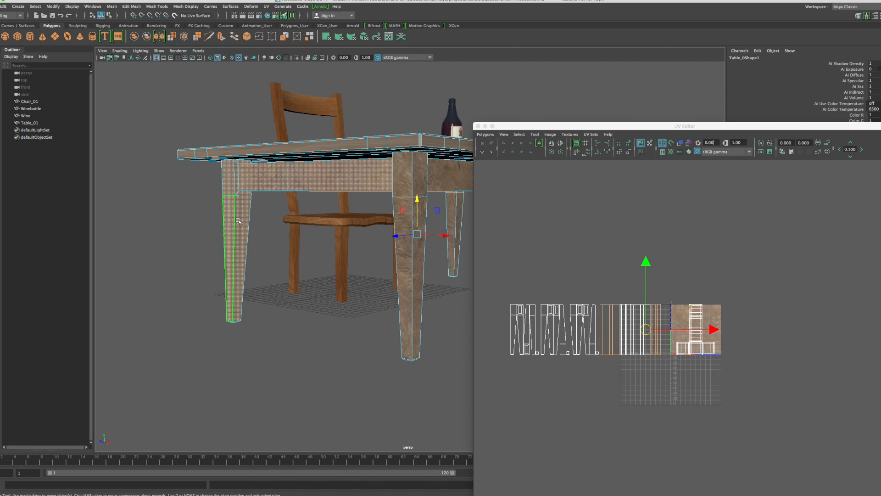
pyautogui.keyDown('ctrl'); pyautogui.moveTo(310, 277); pyautogui.dragTo(266, 113); pyautogui.keyUp('ctrl')
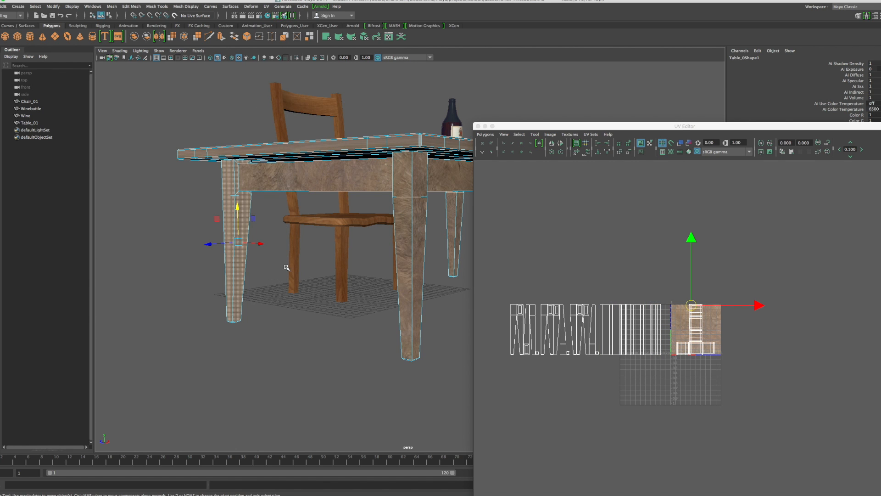
pyautogui.keyDown('alt'); pyautogui.moveTo(287, 285); pyautogui.dragTo(394, 286); pyautogui.keyUp('alt')
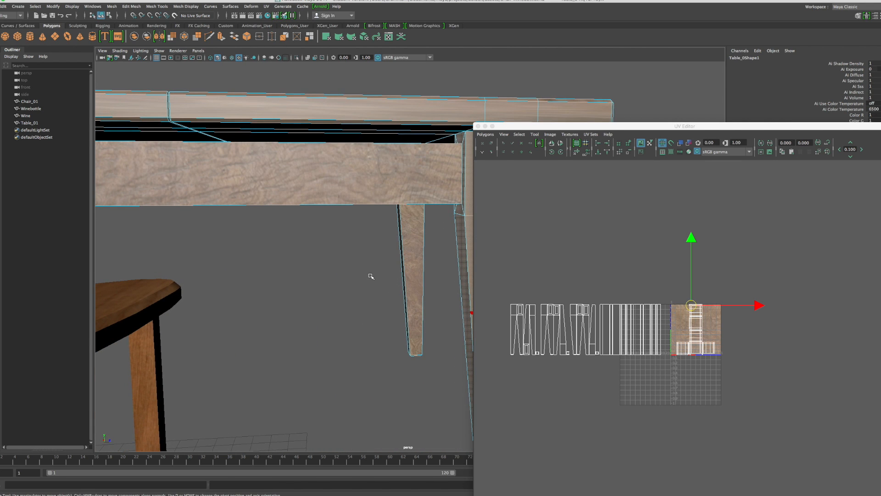
pyautogui.press('f')
pyautogui.keyDown('alt'); pyautogui.moveTo(319, 268); pyautogui.dragTo(387, 299); pyautogui.keyUp('alt')
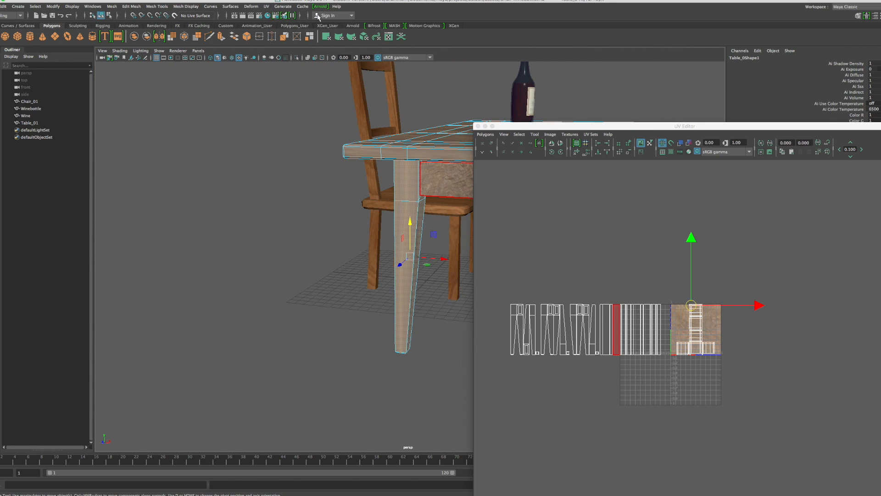
# Step: Apply Automatic UV mapping to the fourth leg and move its shells to the left of the third leg's shells
pyautogui.click(267, 6)
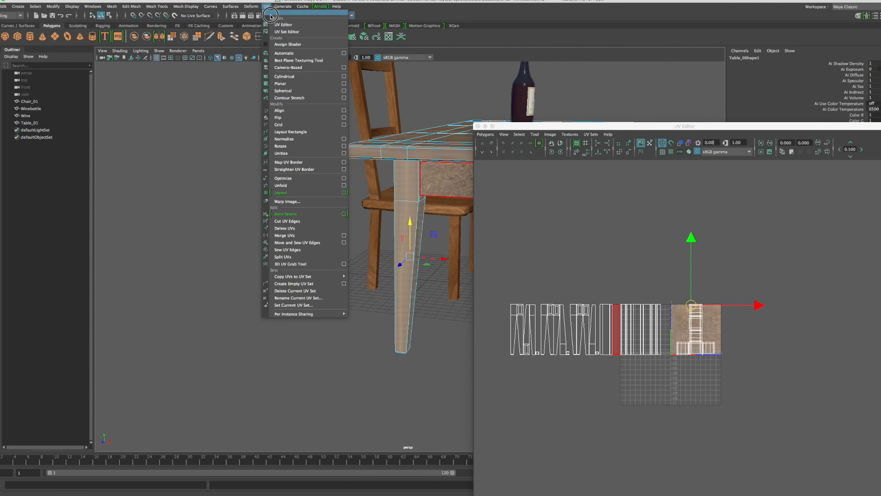
pyautogui.click(282, 54)
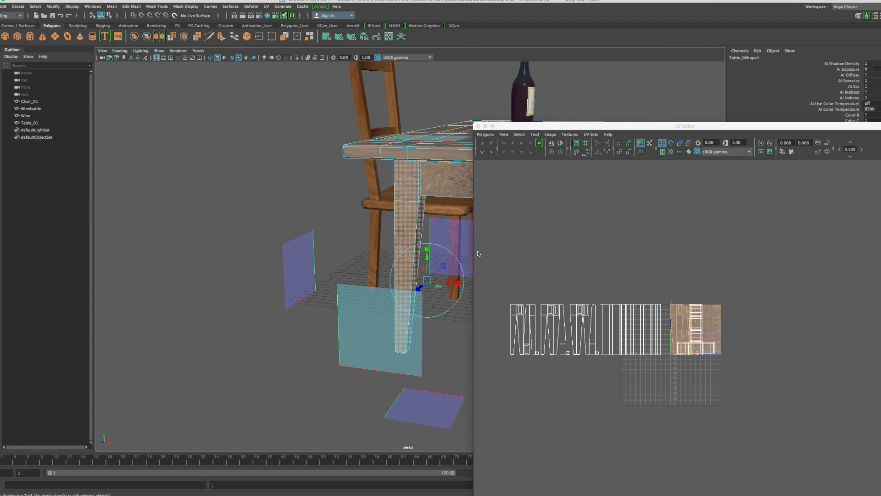
pyautogui.click(718, 353)
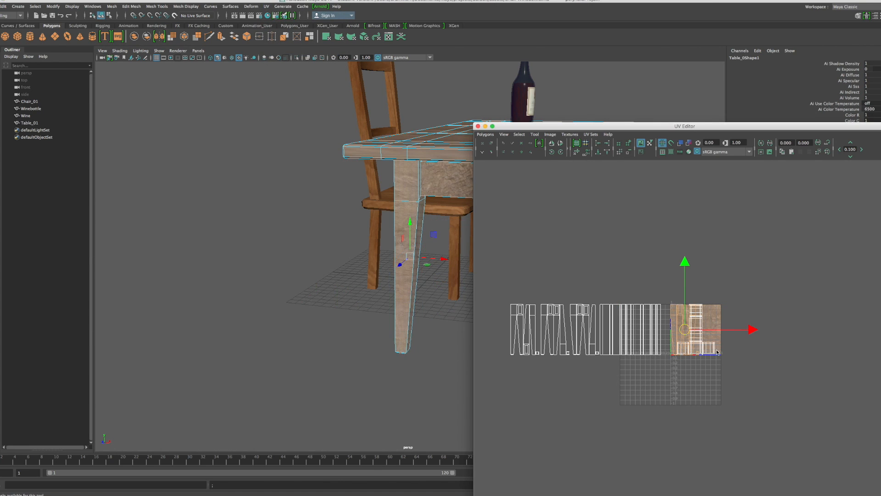
pyautogui.moveTo(747, 332); pyautogui.dragTo(559, 333)
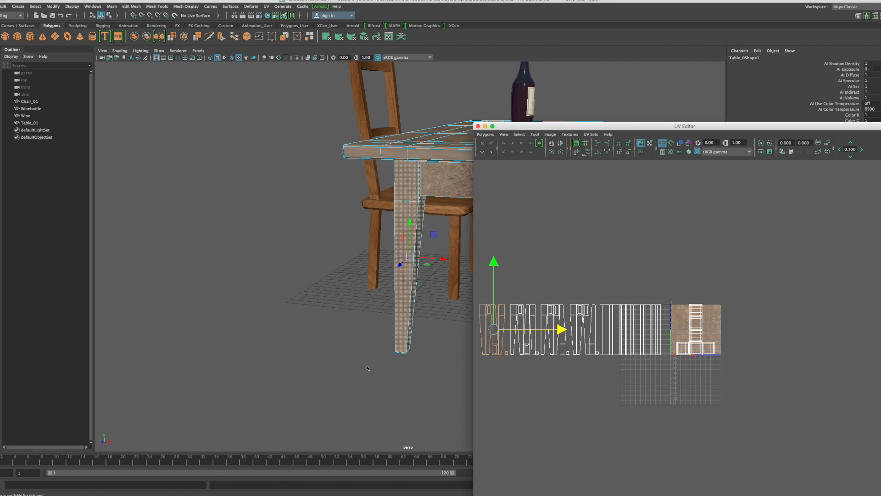
# Step: Clear the face selection and examine the tabletop's three sections and their wood grain from above and from the side
pyautogui.scroll(-4, 365, 370)
pyautogui.keyDown('alt'); pyautogui.moveTo(388, 362); pyautogui.dragTo(358, 359); pyautogui.keyUp('alt')
pyautogui.keyDown('alt'); pyautogui.moveTo(390, 322); pyautogui.dragTo(357, 354); pyautogui.keyUp('alt')
pyautogui.click(394, 330)
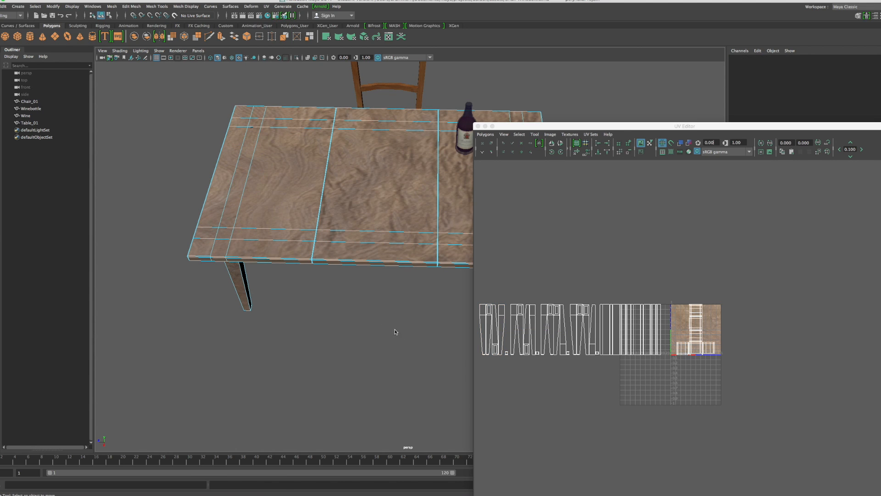
pyautogui.keyDown('alt'); pyautogui.moveTo(415, 316); pyautogui.dragTo(417, 290); pyautogui.keyUp('alt')
pyautogui.keyDown('alt'); pyautogui.moveTo(398, 218); pyautogui.dragTo(346, 312, button='middle'); pyautogui.keyUp('alt')
pyautogui.keyDown('alt'); pyautogui.moveTo(369, 309); pyautogui.dragTo(366, 332); pyautogui.keyUp('alt')
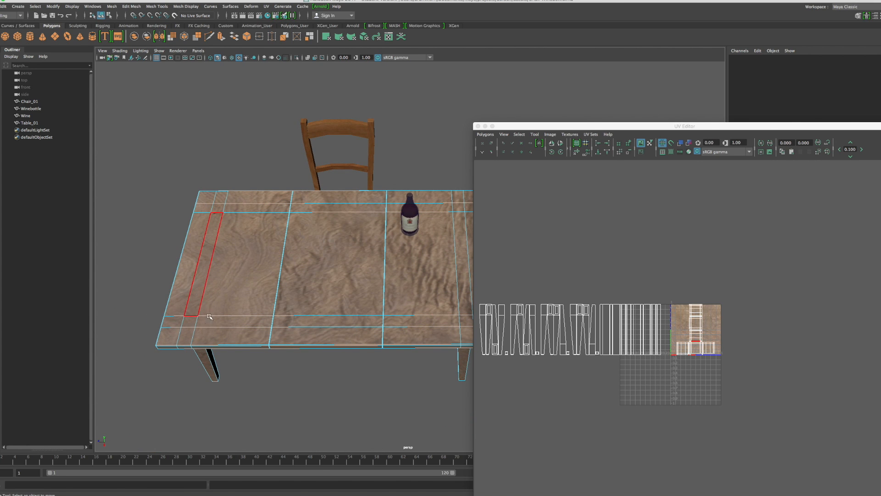
pyautogui.keyDown('alt'); pyautogui.moveTo(373, 278); pyautogui.dragTo(235, 278, button='middle'); pyautogui.keyUp('alt')
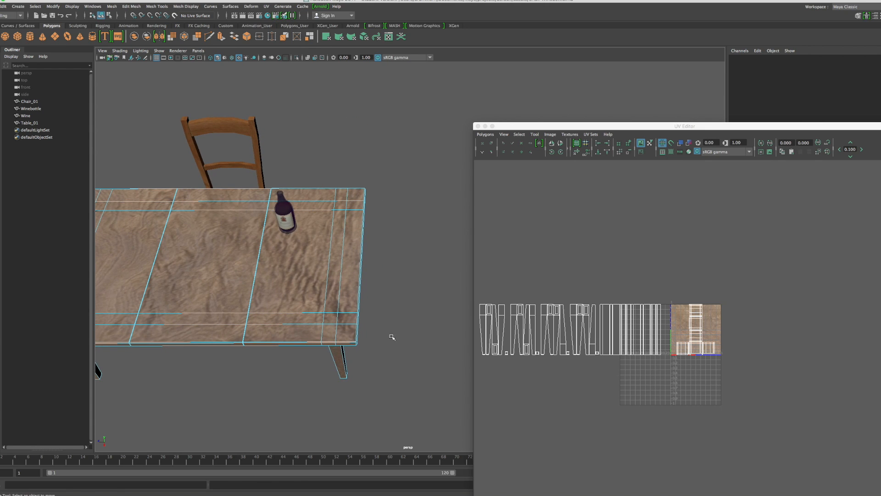
pyautogui.keyDown('alt'); pyautogui.moveTo(297, 261); pyautogui.dragTo(399, 262, button='middle'); pyautogui.keyUp('alt')
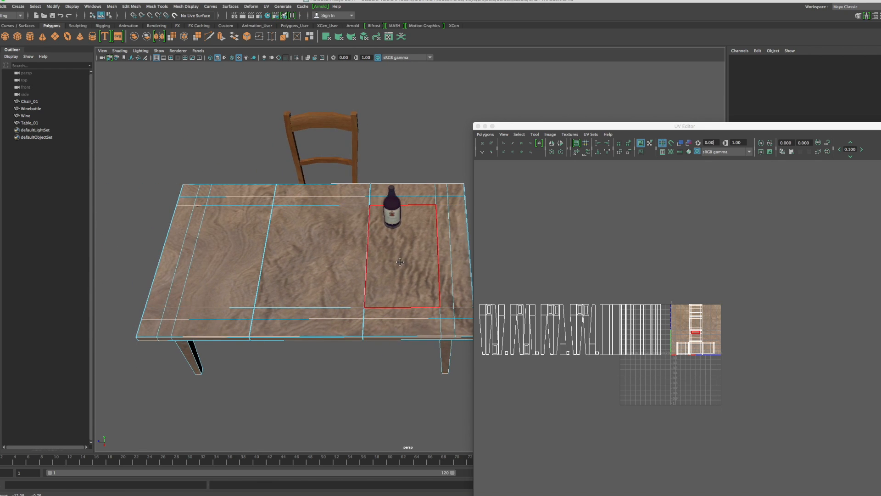
pyautogui.click(308, 306)
pyautogui.moveTo(308, 306)
pyautogui.keyDown('alt'); pyautogui.mouseDown()
pyautogui.moveTo(309, 251)
pyautogui.moveTo(304, 303)
pyautogui.mouseUp(); pyautogui.keyUp('alt')
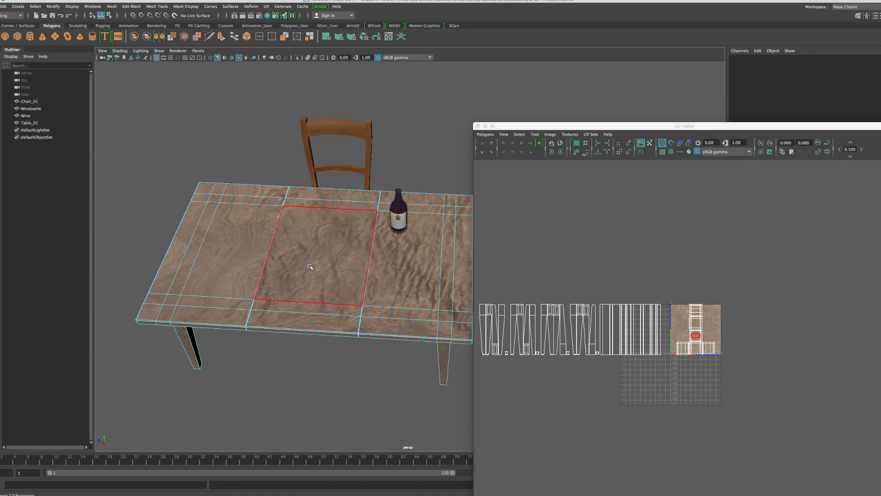
pyautogui.keyDown('alt'); pyautogui.moveTo(324, 286); pyautogui.dragTo(290, 289); pyautogui.keyUp('alt')
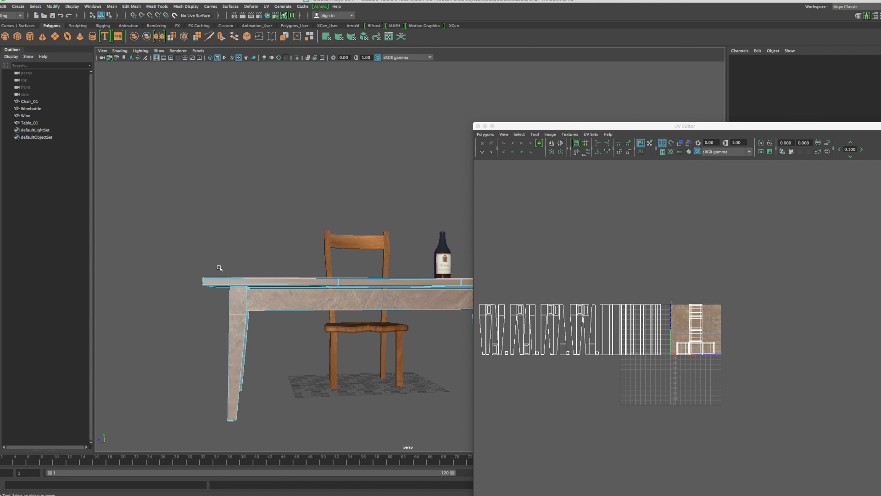
# Step: Select the faces of the tabletop's end section farthest from the bottle, up to the first groove
pyautogui.scroll(3, 220, 268)
pyautogui.keyDown('alt'); pyautogui.moveTo(225, 264); pyautogui.dragTo(321, 253, button='middle'); pyautogui.keyUp('alt')
pyautogui.keyDown('alt'); pyautogui.moveTo(321, 254); pyautogui.dragTo(306, 261); pyautogui.keyUp('alt')
pyautogui.moveTo(150, 253); pyautogui.dragTo(372, 281)
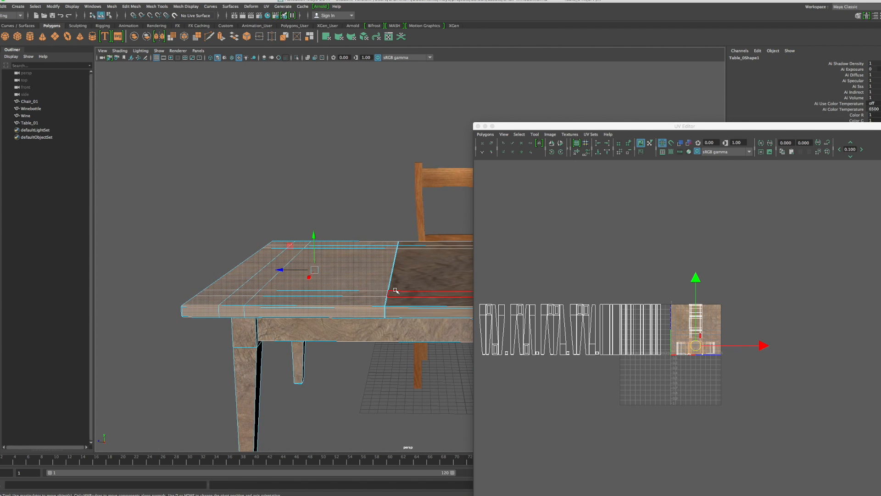
# Step: Examine the boundary of the selected end section along the groove, at both long sides of the table and from above
pyautogui.scroll(5, 385, 312)
pyautogui.scroll(2, 380, 319)
pyautogui.keyDown('alt'); pyautogui.moveTo(380, 319); pyautogui.dragTo(384, 268, button='middle'); pyautogui.keyUp('alt')
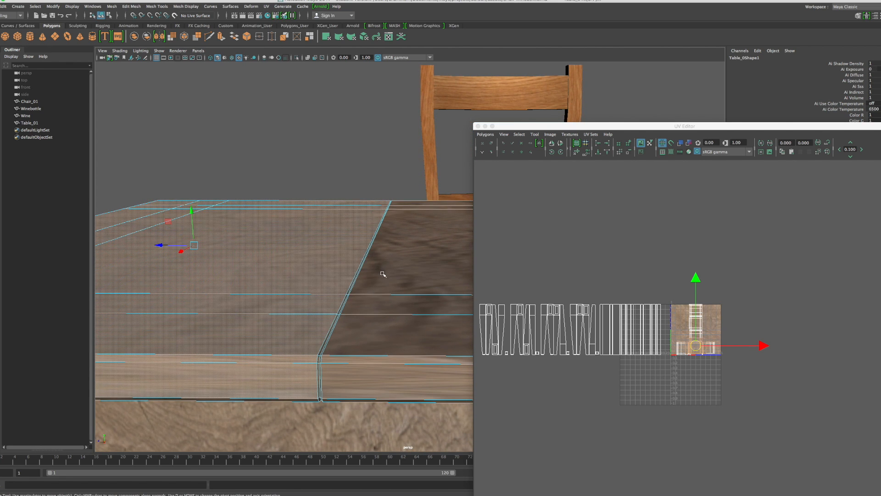
pyautogui.keyDown('shift'); pyautogui.click(318, 365); pyautogui.keyUp('shift')
pyautogui.click(350, 291)
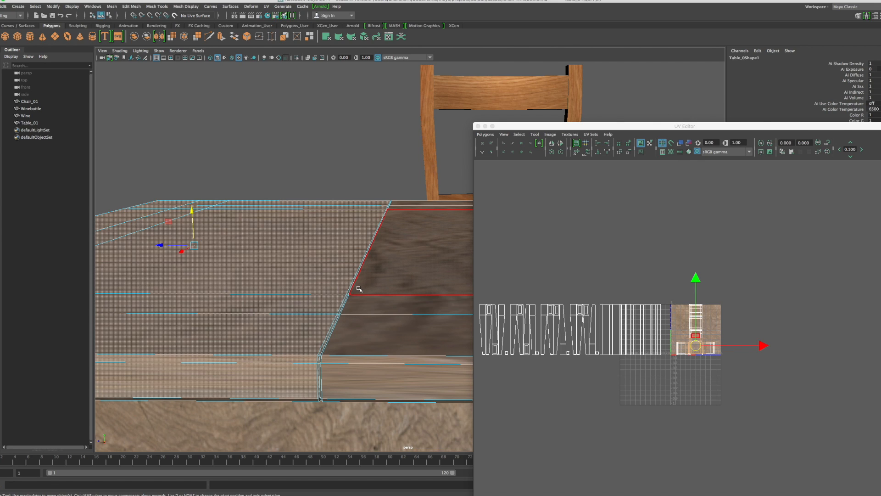
pyautogui.press('f')
pyautogui.keyDown('alt'); pyautogui.moveTo(299, 274); pyautogui.dragTo(478, 271); pyautogui.keyUp('alt')
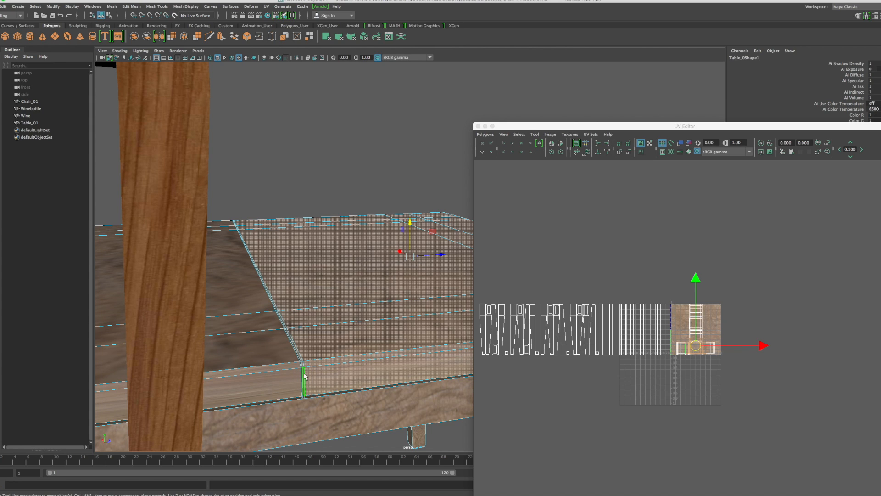
pyautogui.keyDown('alt'); pyautogui.moveTo(377, 308); pyautogui.dragTo(275, 307); pyautogui.keyUp('alt')
pyautogui.scroll(-4, 378, 307)
pyautogui.click(378, 307)
pyautogui.keyDown('alt'); pyautogui.moveTo(381, 306); pyautogui.dragTo(332, 322); pyautogui.keyUp('alt')
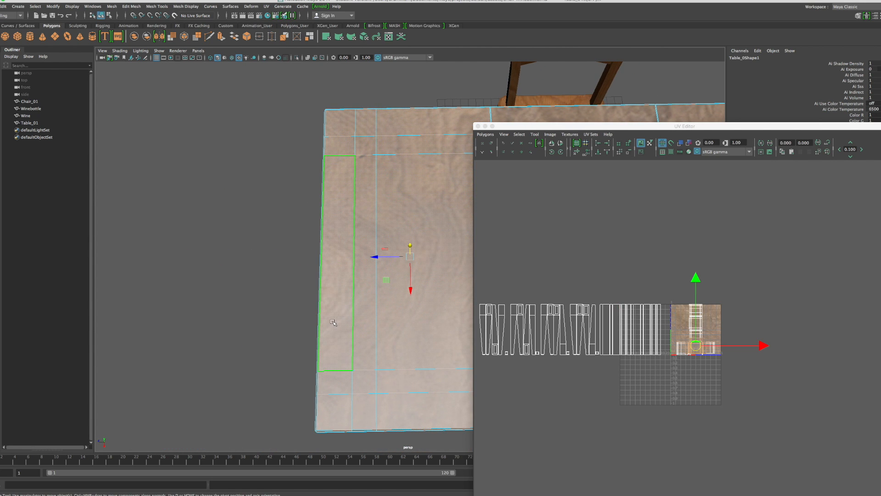
# Step: Apply Camera-Based UV mapping to the selected tabletop end section from the top view, without creating a new UV set
pyautogui.press('space')
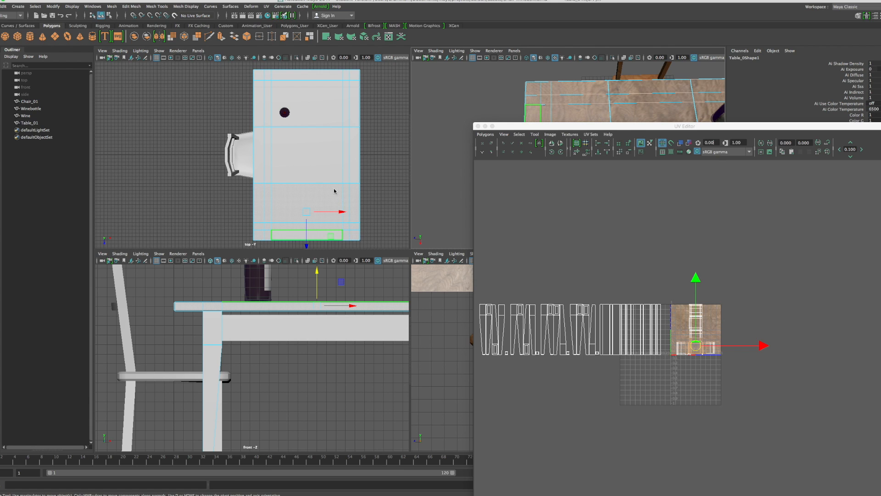
pyautogui.press('space')
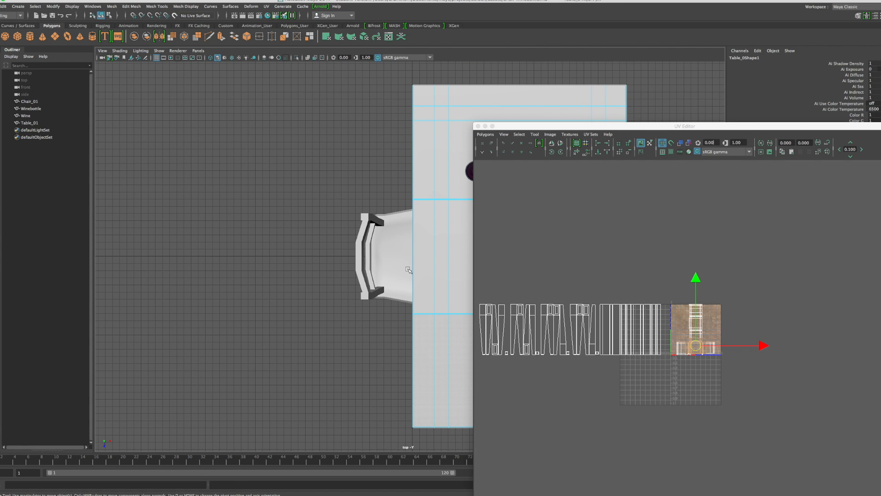
pyautogui.keyDown('alt'); pyautogui.moveTo(427, 275); pyautogui.dragTo(228, 212, button='middle'); pyautogui.keyUp('alt')
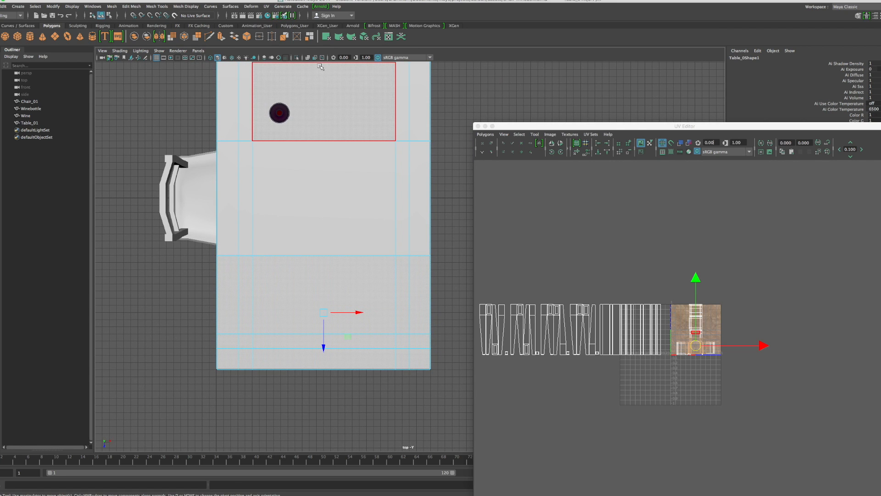
pyautogui.click(267, 7)
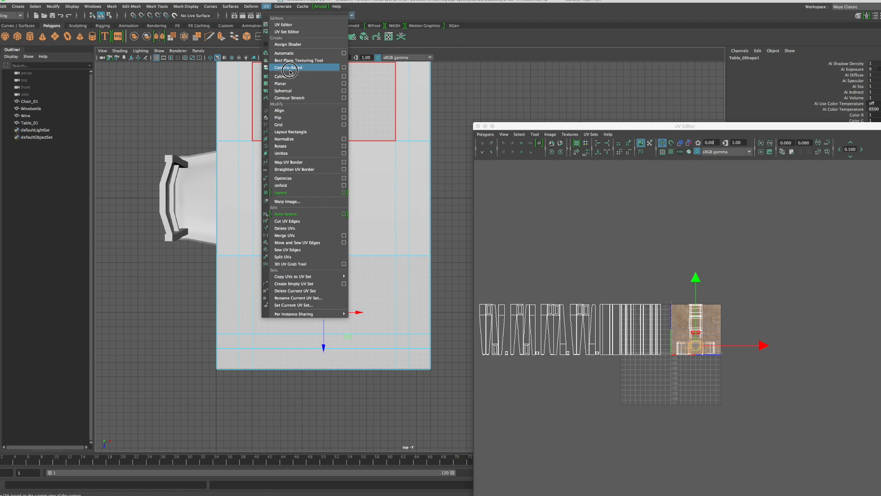
pyautogui.click(344, 68)
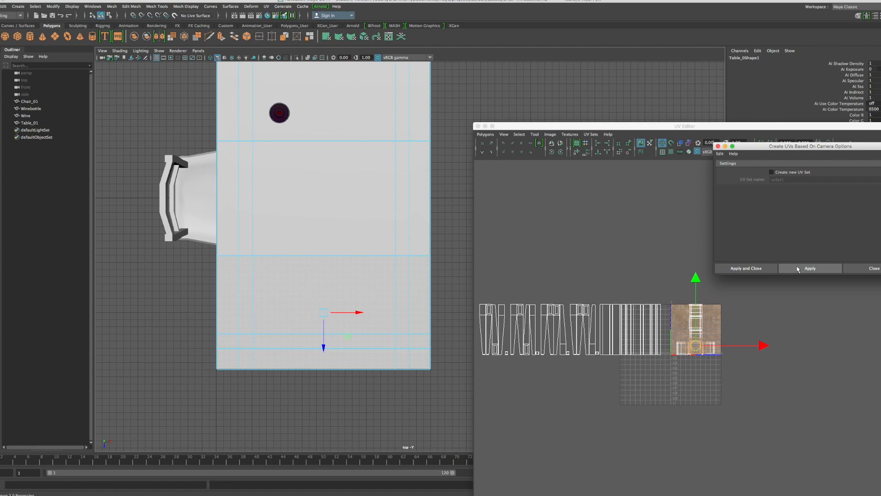
pyautogui.click(798, 270)
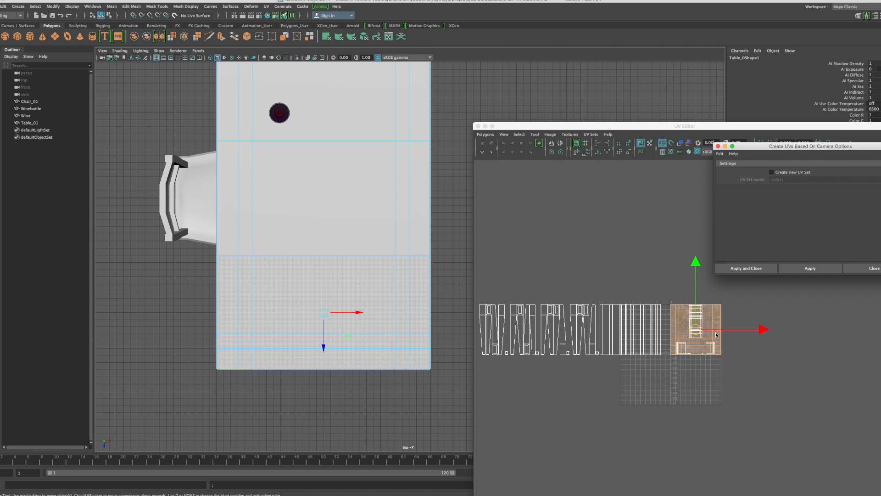
pyautogui.click(418, 267)
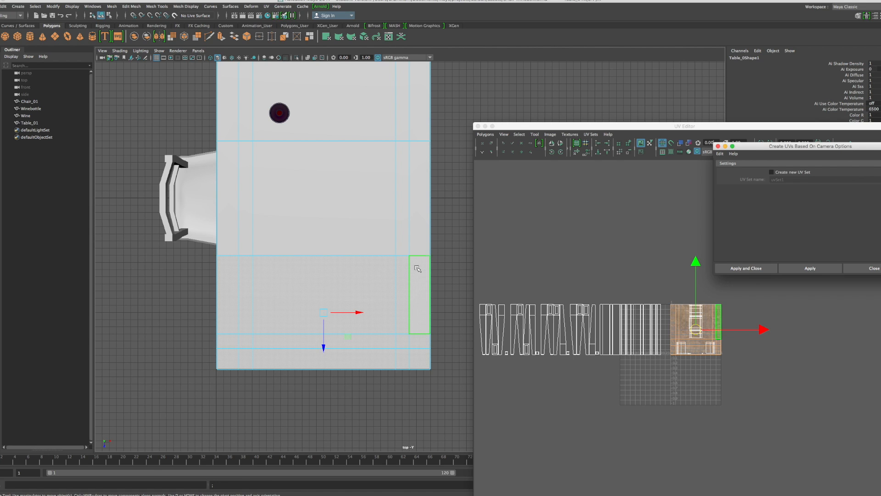
# Step: Return to the perspective view and scale the end section's UV shell vertically to about half its height
pyautogui.press('space')
pyautogui.click(564, 119)
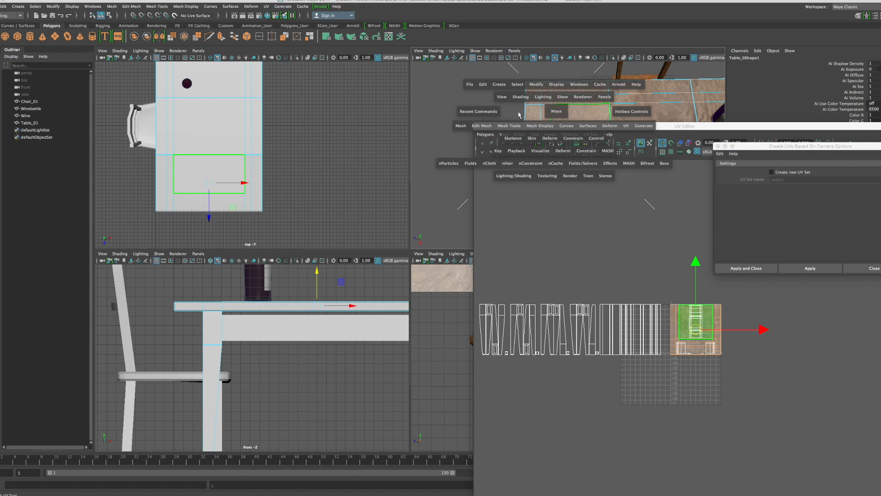
pyautogui.press('space')
pyautogui.keyDown('alt'); pyautogui.moveTo(404, 290); pyautogui.dragTo(408, 294); pyautogui.keyUp('alt')
pyautogui.keyDown('alt'); pyautogui.moveTo(428, 289); pyautogui.dragTo(311, 284, button='middle'); pyautogui.keyUp('alt')
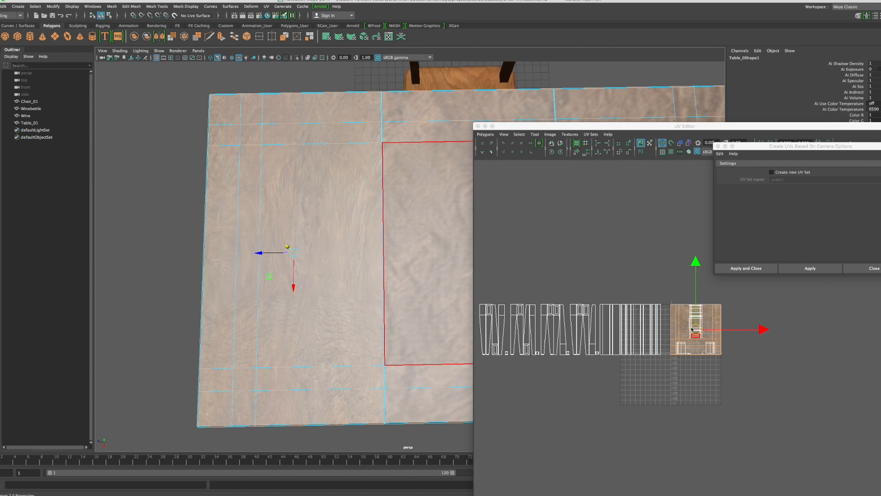
pyautogui.press('r')
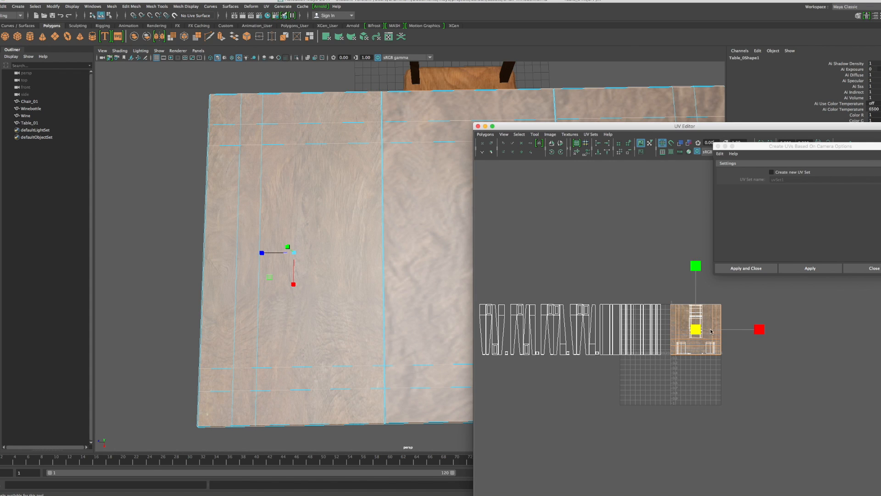
pyautogui.moveTo(697, 269); pyautogui.dragTo(700, 298)
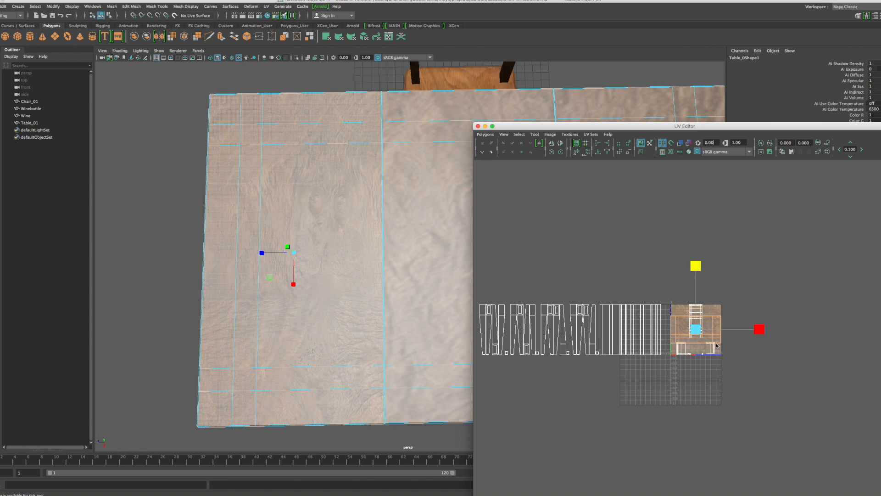
# Step: Fine-tune the end section's UV shell by reducing its height slightly and scaling it uniformly to about 90 percent
pyautogui.press('f')
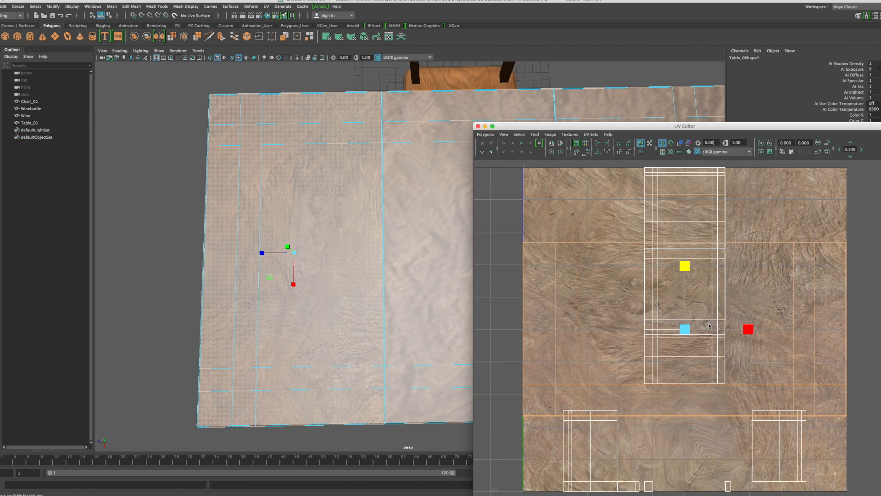
pyautogui.moveTo(688, 266); pyautogui.dragTo(687, 268)
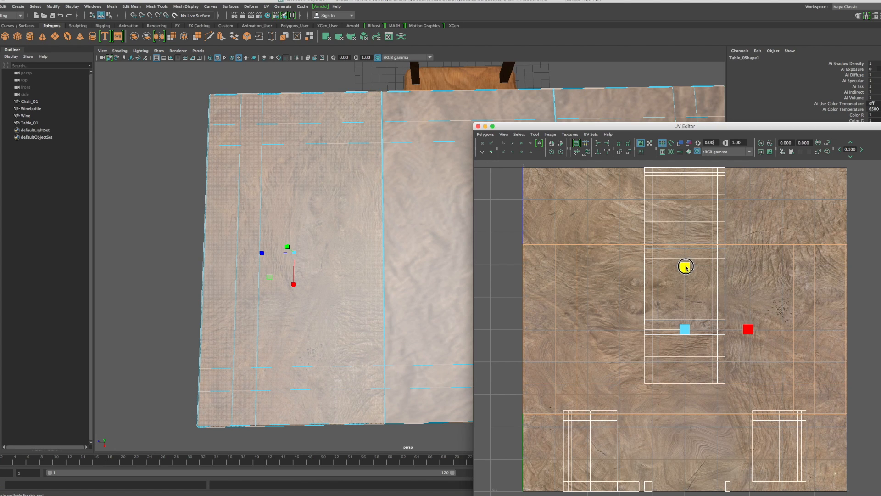
pyautogui.moveTo(687, 266); pyautogui.dragTo(687, 268)
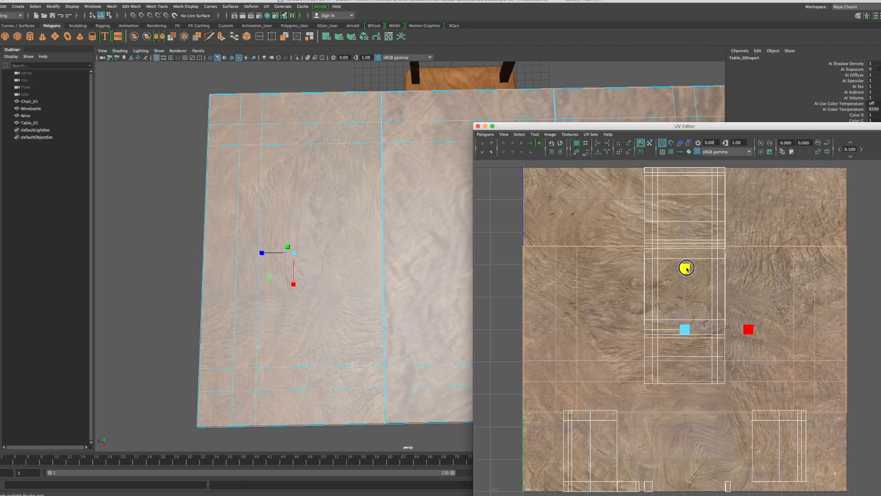
pyautogui.moveTo(687, 269); pyautogui.dragTo(686, 269)
pyautogui.moveTo(690, 329); pyautogui.dragTo(683, 333)
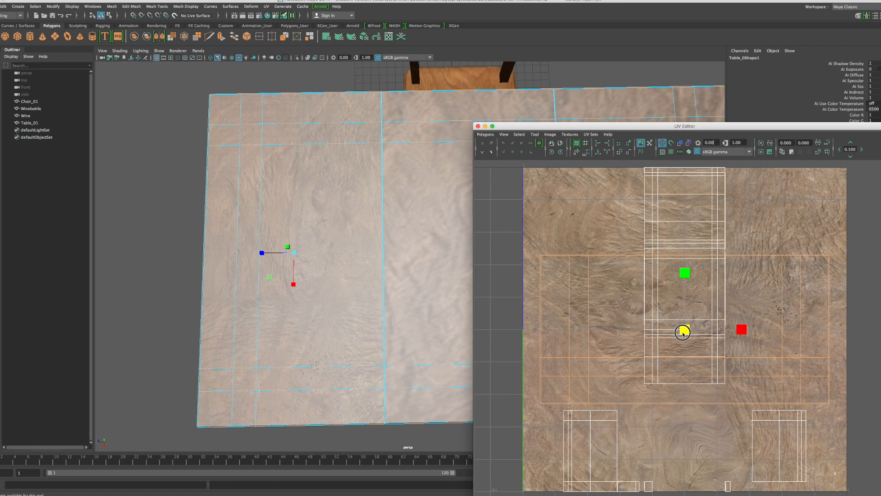
pyautogui.moveTo(682, 333); pyautogui.dragTo(682, 334)
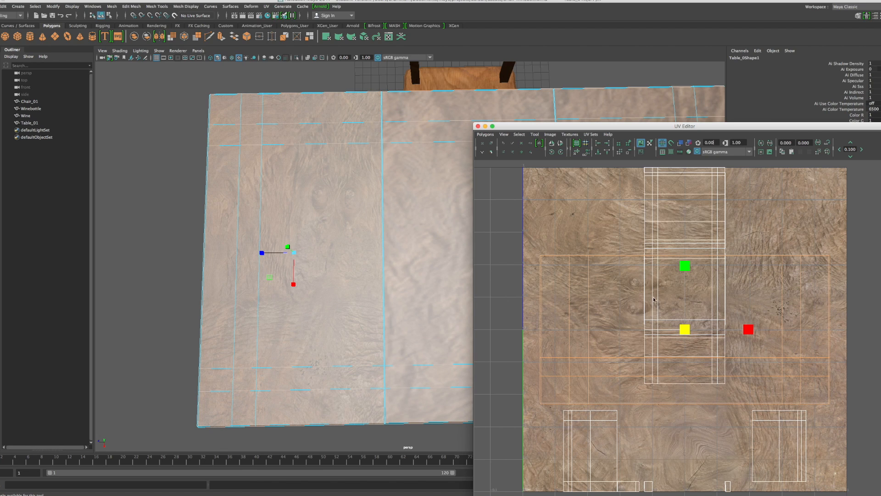
# Step: Move the end section's UV shell horizontally off the wood texture into the empty space beside it
pyautogui.moveTo(321, 288); pyautogui.dragTo(374, 288, button='right')
pyautogui.keyDown('alt'); pyautogui.moveTo(299, 342); pyautogui.dragTo(301, 295); pyautogui.keyUp('alt')
pyautogui.scroll(-5, 667, 363)
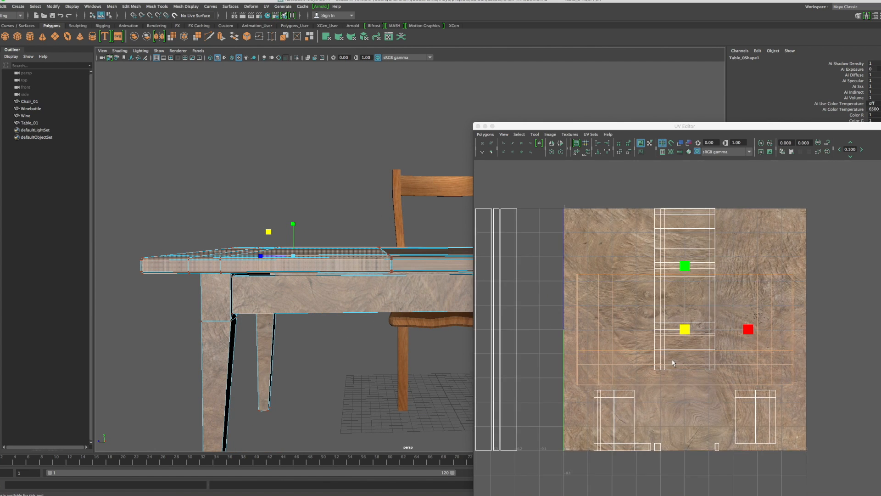
pyautogui.press('w')
pyautogui.moveTo(770, 329); pyautogui.dragTo(880, 330)
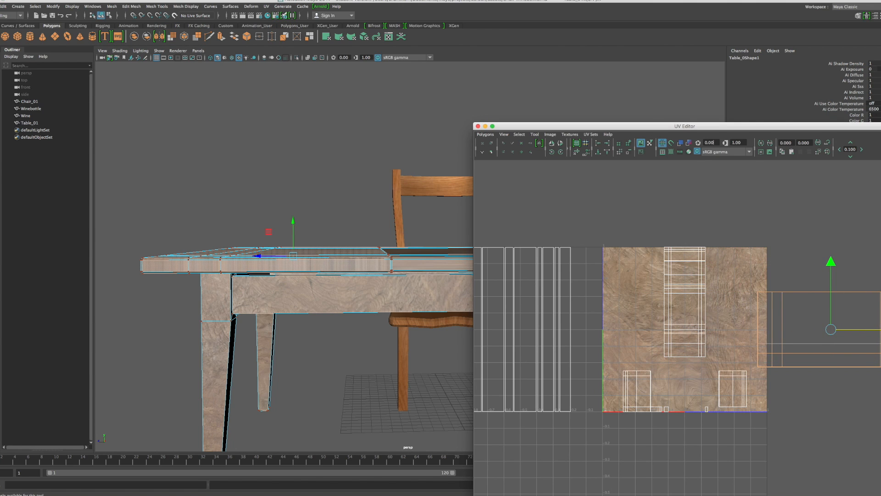
pyautogui.scroll(-3, 863, 330)
pyautogui.moveTo(857, 331); pyautogui.dragTo(880, 331)
# Step: Select all UVs of the end section's shell, and in the side view deselect the upper ones, keeping only the tabletop's underside rim
pyautogui.moveTo(851, 338); pyautogui.dragTo(877, 339, button='right')
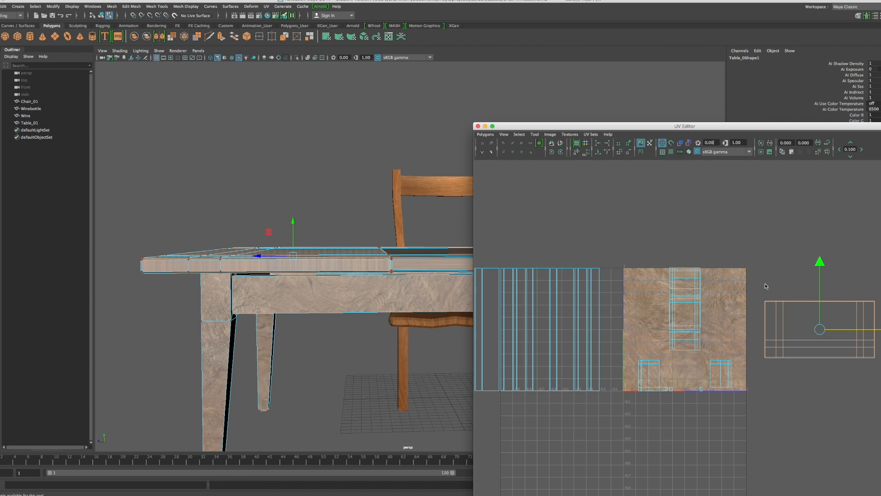
pyautogui.moveTo(759, 285); pyautogui.dragTo(879, 377)
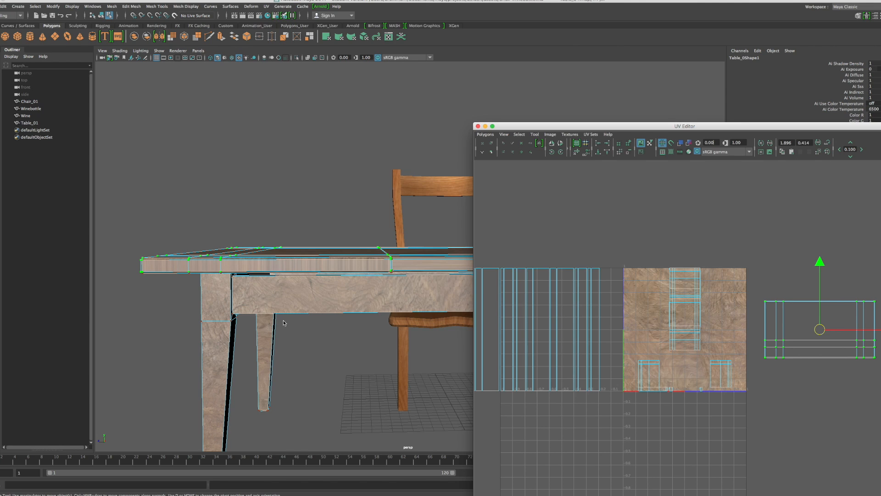
pyautogui.press('space')
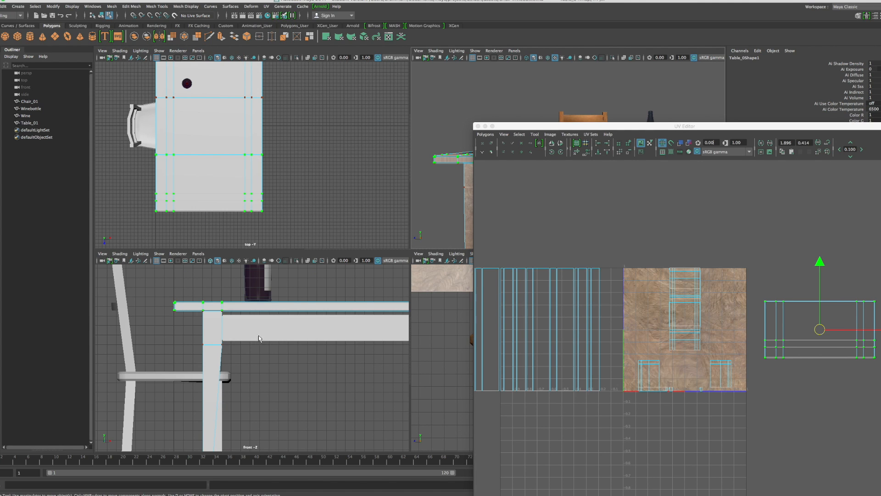
pyautogui.press('space')
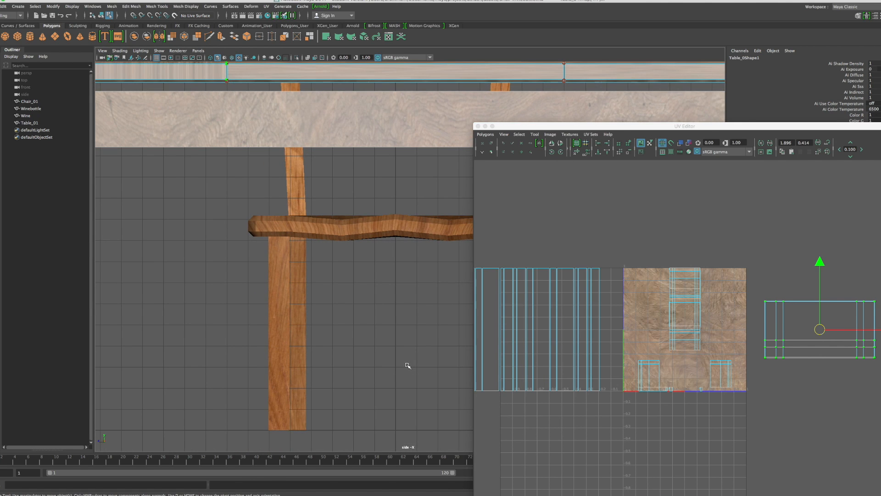
pyautogui.press('f')
pyautogui.scroll(-2, 394, 350)
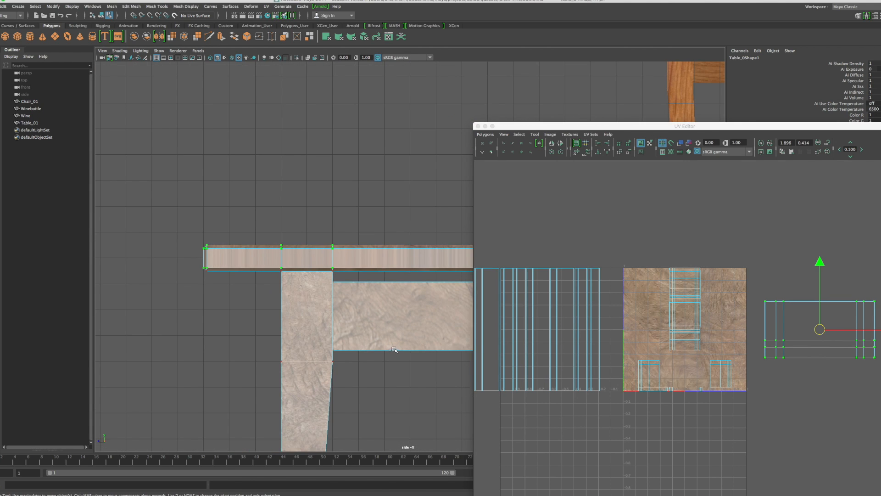
pyautogui.moveTo(557, 127); pyautogui.dragTo(744, 119)
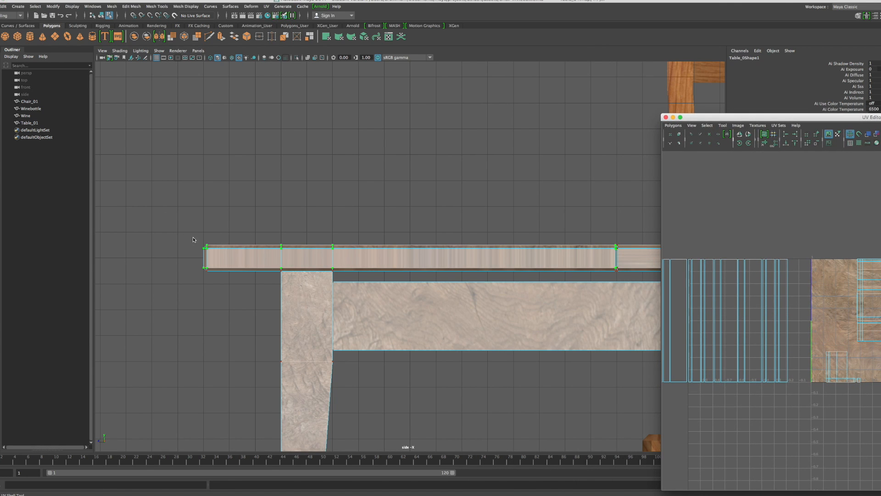
pyautogui.press('w')
pyautogui.moveTo(168, 220); pyautogui.dragTo(628, 261)
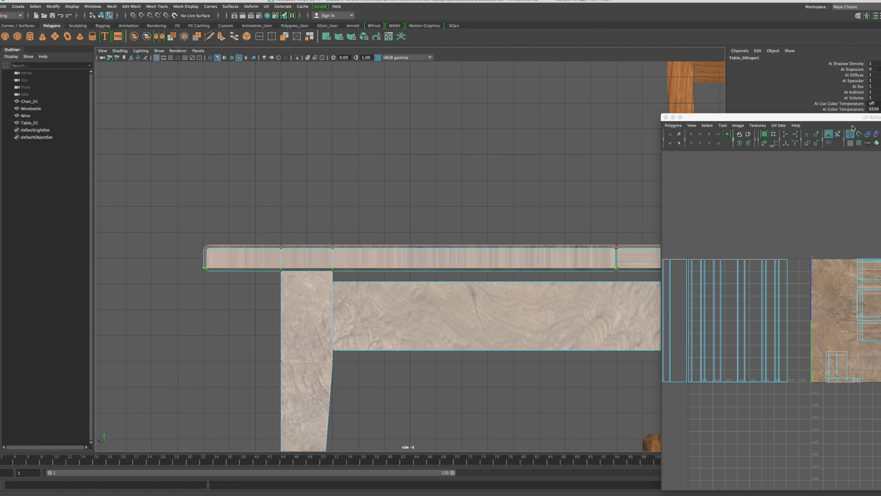
# Step: Scale the selected underside rim UVs slightly outward so the tabletop's side faces open up around the shell
pyautogui.moveTo(848, 117); pyautogui.dragTo(342, 109)
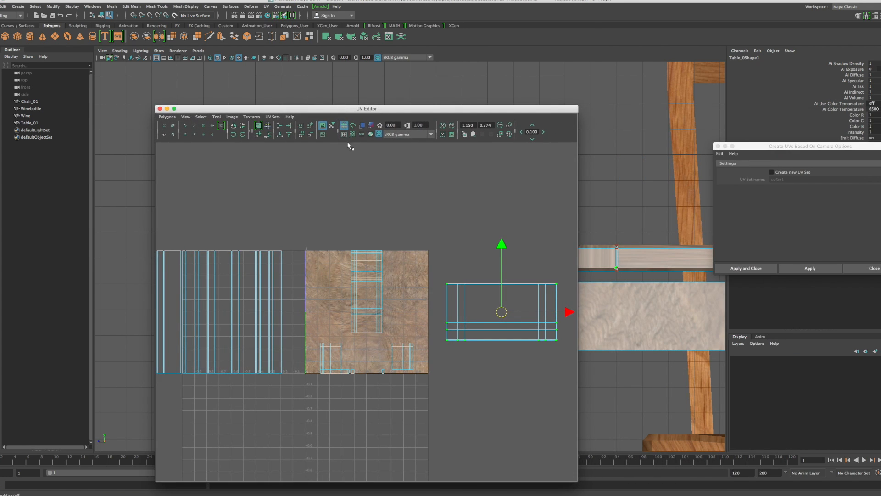
pyautogui.scroll(3, 529, 326)
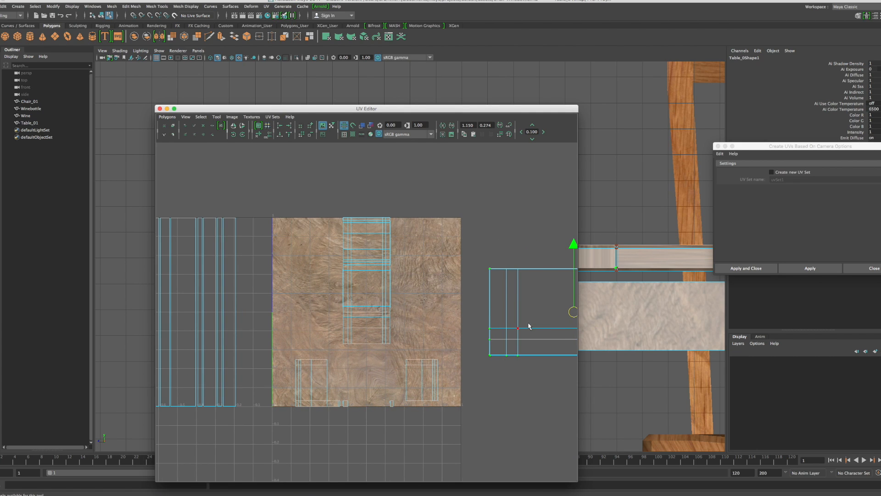
pyautogui.press('f')
pyautogui.press('r')
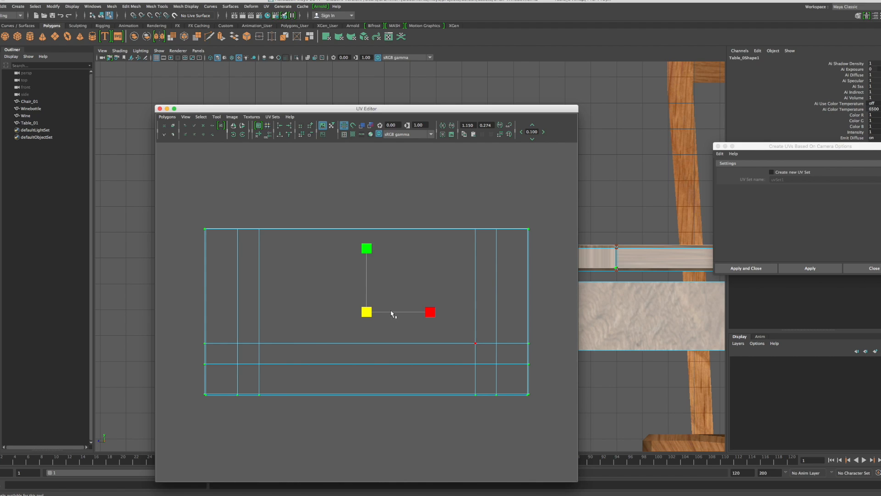
pyautogui.click(370, 309)
pyautogui.moveTo(370, 309); pyautogui.dragTo(374, 307)
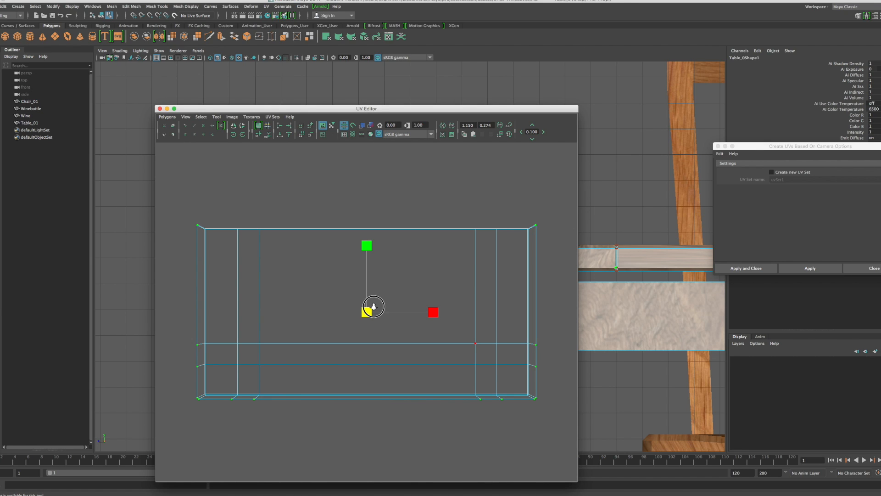
pyautogui.moveTo(374, 307); pyautogui.dragTo(374, 306)
pyautogui.moveTo(373, 306); pyautogui.dragTo(373, 306)
# Step: Select the two flared upper corner UVs of the shell and lower them level with its straight upper edge
pyautogui.moveTo(544, 238); pyautogui.dragTo(532, 214)
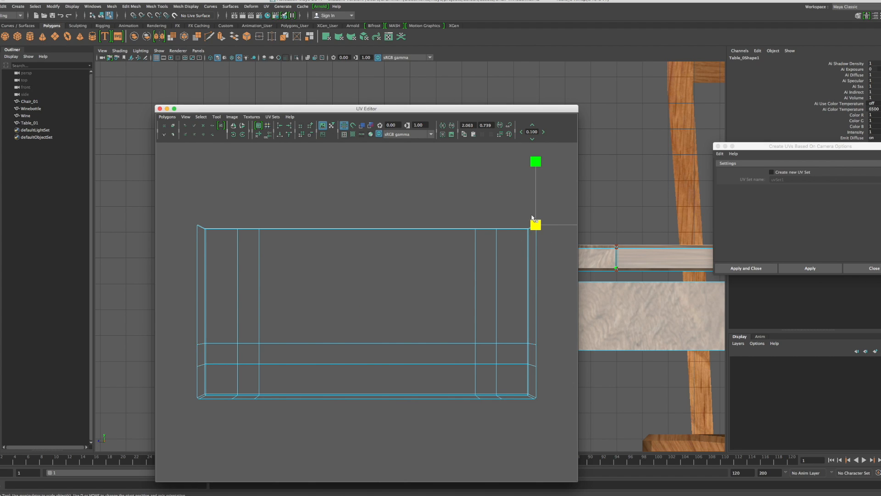
pyautogui.keyDown('shift'); pyautogui.moveTo(189, 218); pyautogui.dragTo(202, 235); pyautogui.keyUp('shift')
pyautogui.press('w')
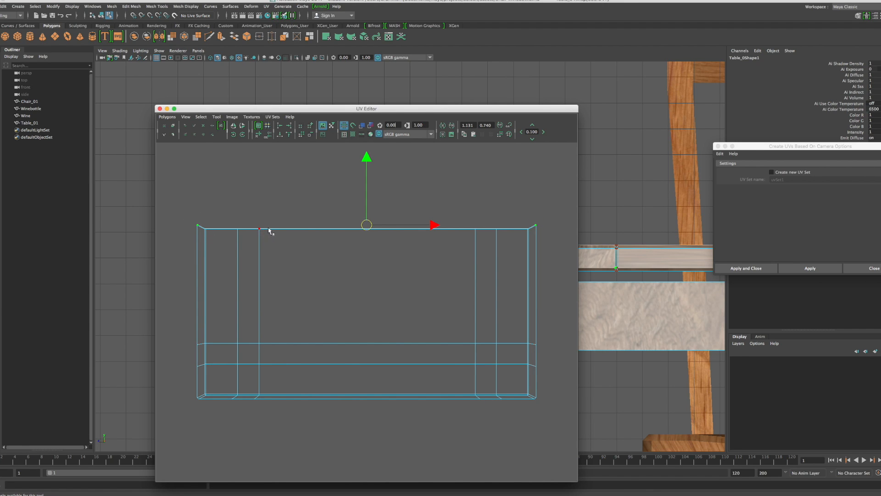
pyautogui.moveTo(367, 159); pyautogui.dragTo(367, 161)
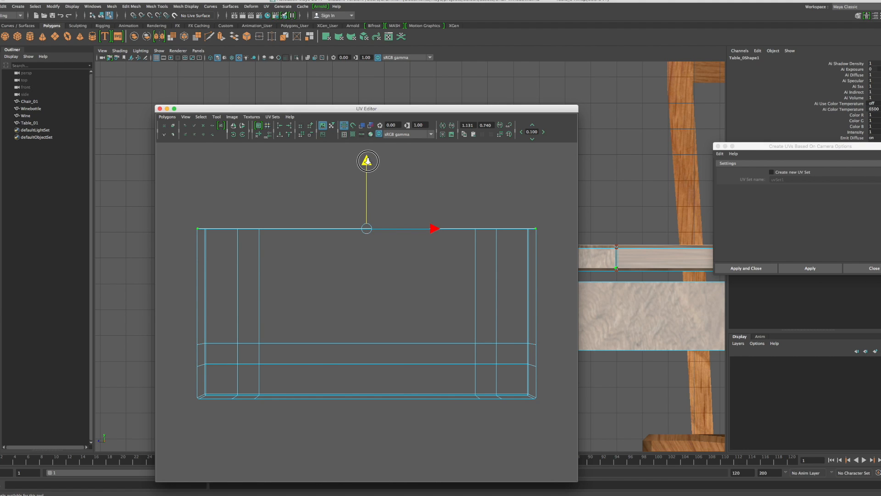
# Step: Align the outer UVs on both sides of the shell vertically with its two lower horizontal edge lines
pyautogui.moveTo(549, 378); pyautogui.dragTo(536, 332)
pyautogui.moveTo(536, 291); pyautogui.dragTo(536, 288)
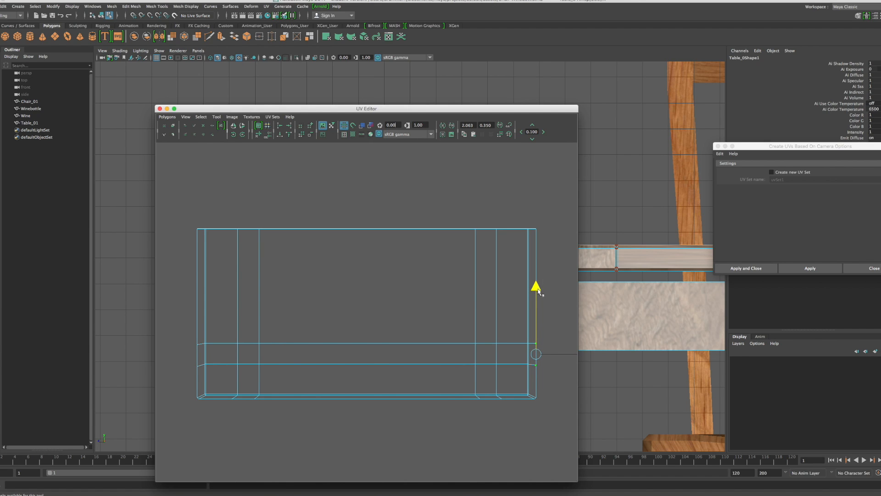
pyautogui.click(535, 363)
pyautogui.moveTo(537, 298); pyautogui.dragTo(536, 297)
pyautogui.moveTo(190, 341); pyautogui.dragTo(209, 379)
pyautogui.moveTo(197, 288); pyautogui.dragTo(199, 288)
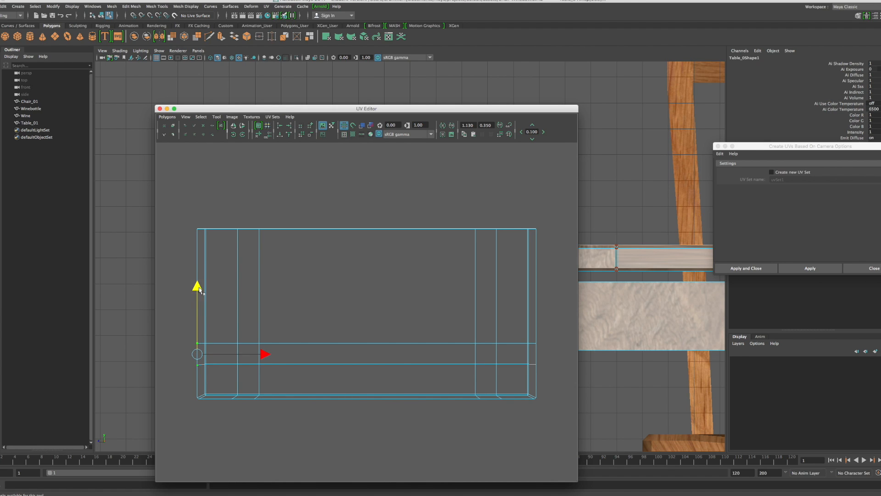
pyautogui.moveTo(187, 359); pyautogui.dragTo(200, 370)
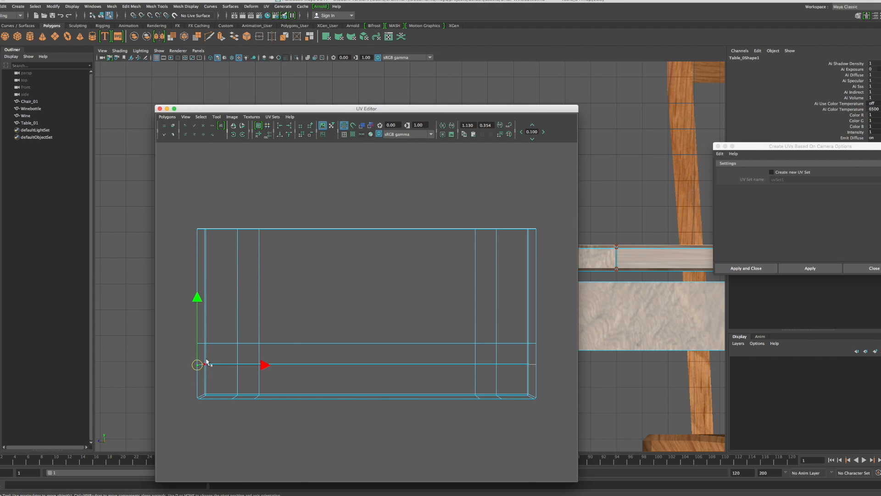
pyautogui.moveTo(198, 298); pyautogui.dragTo(198, 297)
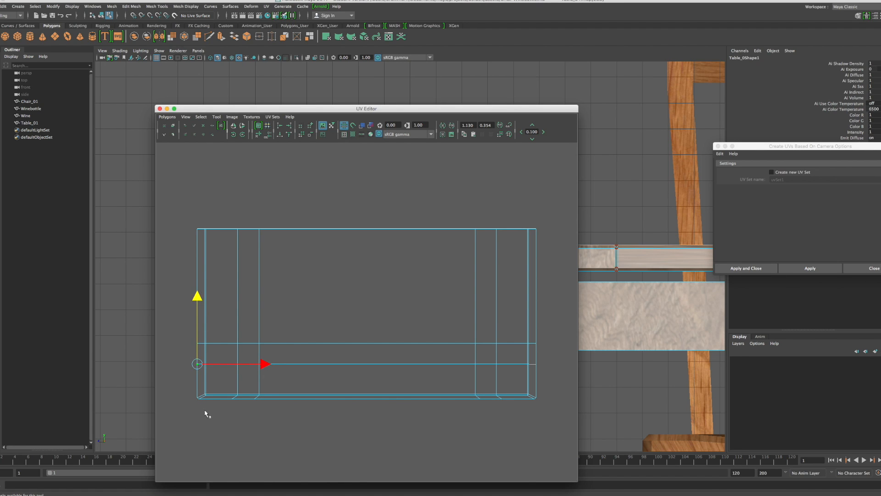
# Step: Align the four inner UVs on the shell's lower border horizontally with the vertical edge lines above them
pyautogui.moveTo(266, 408); pyautogui.dragTo(226, 397)
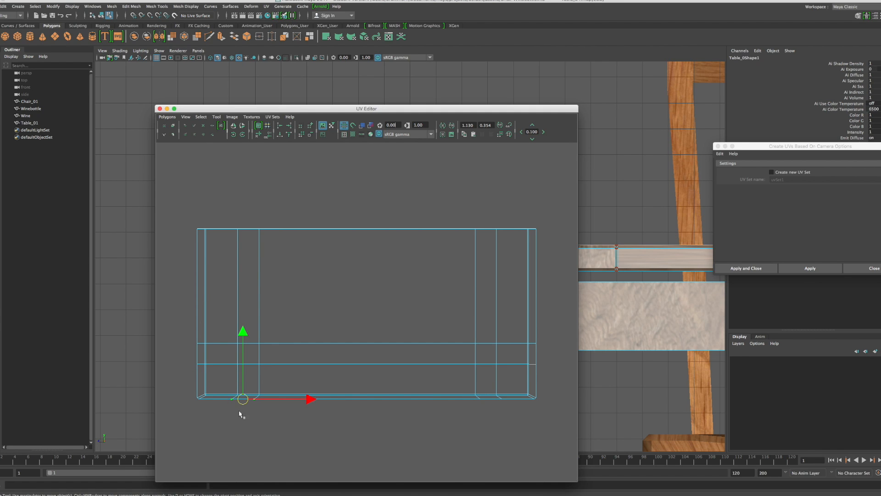
pyautogui.moveTo(305, 399); pyautogui.dragTo(314, 399)
pyautogui.moveTo(253, 410); pyautogui.dragTo(228, 398)
pyautogui.moveTo(303, 399); pyautogui.dragTo(303, 398)
pyautogui.moveTo(507, 411); pyautogui.dragTo(474, 399)
pyautogui.moveTo(557, 398); pyautogui.dragTo(554, 399)
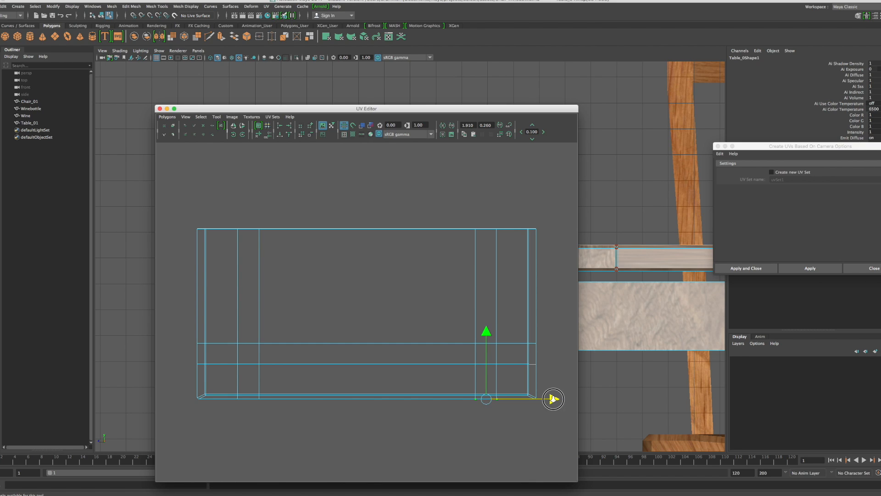
pyautogui.moveTo(550, 398); pyautogui.dragTo(560, 399)
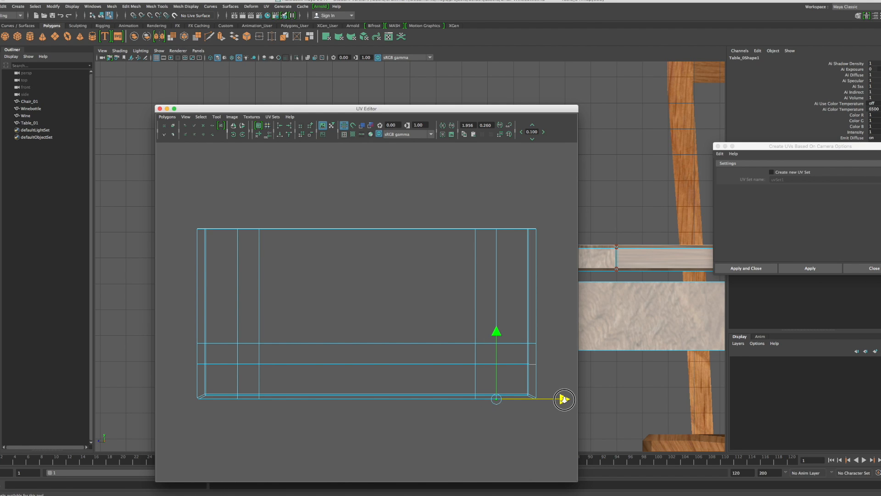
# Step: Select the whole lower border row of UVs and move it slightly down to widen the strip for the end face
pyautogui.click(278, 426)
pyautogui.moveTo(551, 432); pyautogui.dragTo(188, 396)
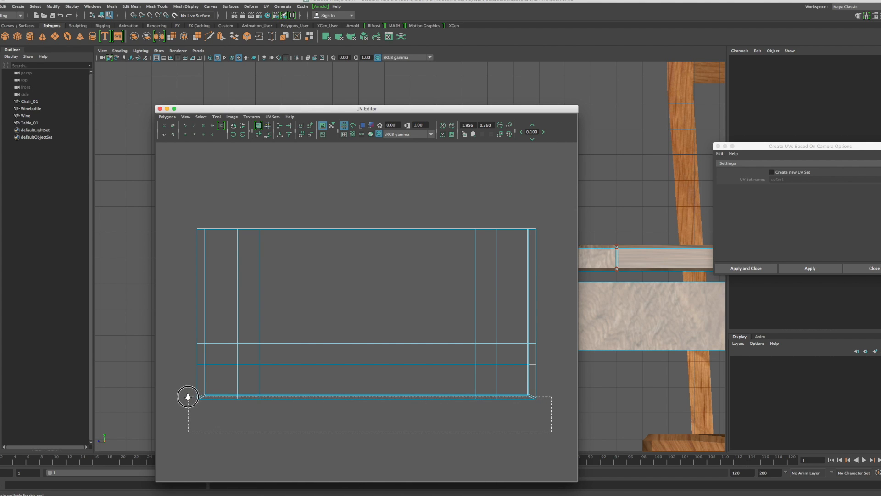
pyautogui.moveTo(188, 396); pyautogui.dragTo(188, 398)
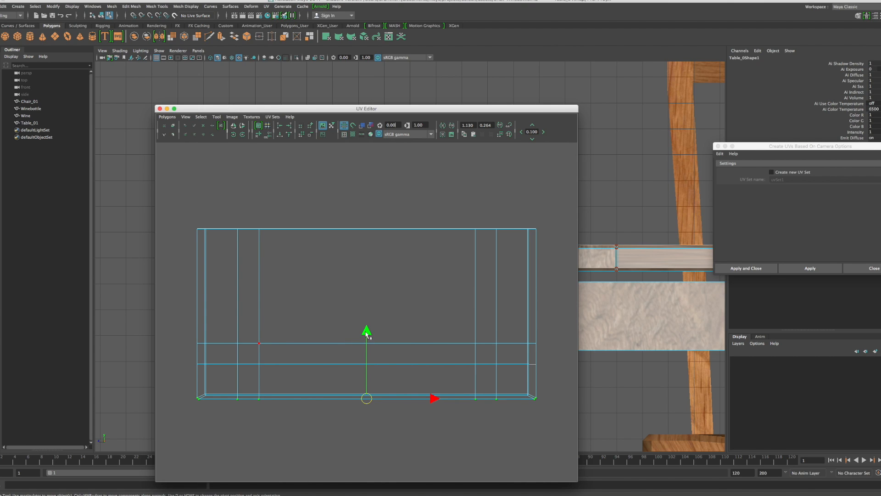
pyautogui.moveTo(366, 333); pyautogui.dragTo(366, 334)
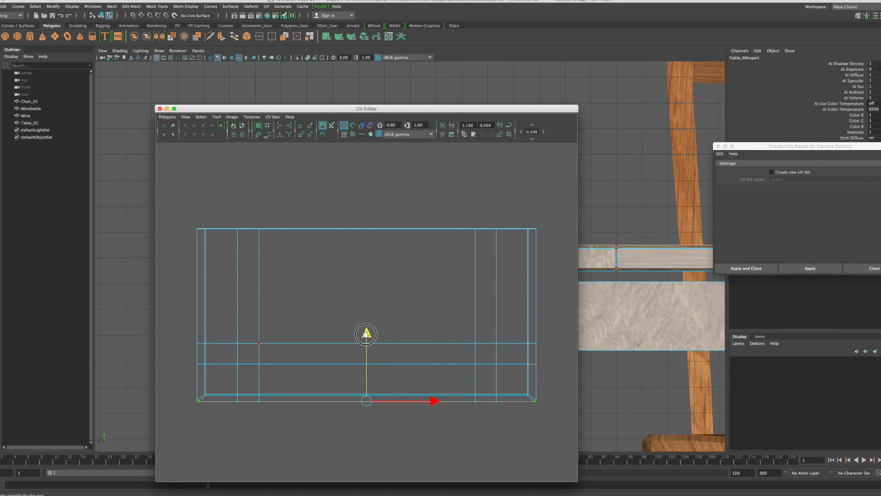
pyautogui.moveTo(367, 333); pyautogui.dragTo(366, 333)
# Step: Examine the wood texture along the tabletop's edge at the end section, in the side view and in perspective
pyautogui.scroll(-3, 351, 357)
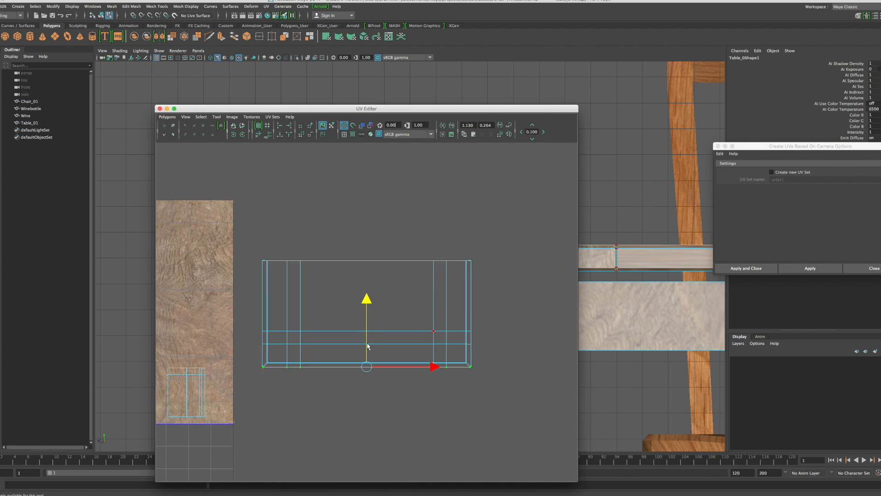
pyautogui.scroll(-4, 367, 347)
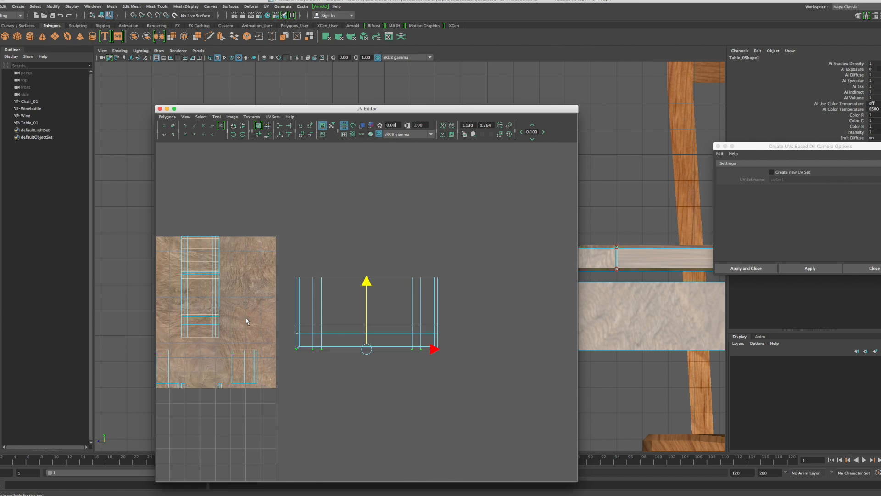
pyautogui.scroll(-2, 247, 321)
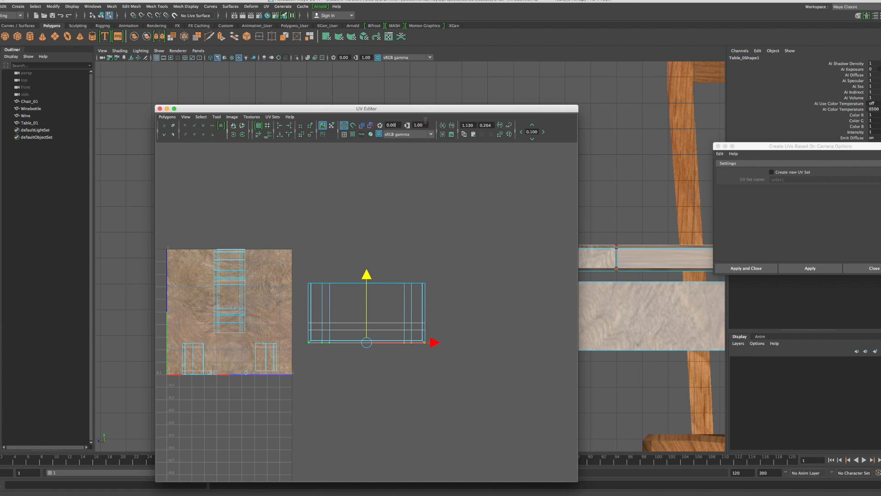
pyautogui.moveTo(420, 111); pyautogui.dragTo(863, 101)
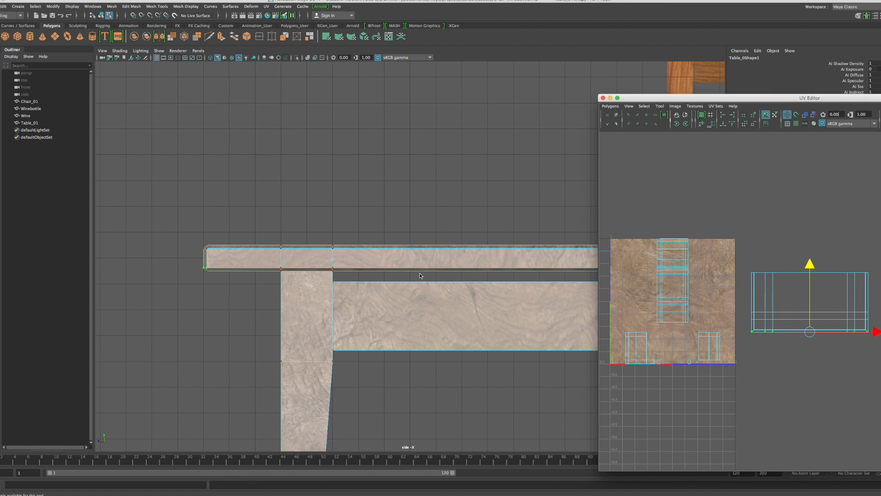
pyautogui.keyDown('alt'); pyautogui.moveTo(390, 310); pyautogui.dragTo(390, 311); pyautogui.keyUp('alt')
pyautogui.scroll(3, 404, 320)
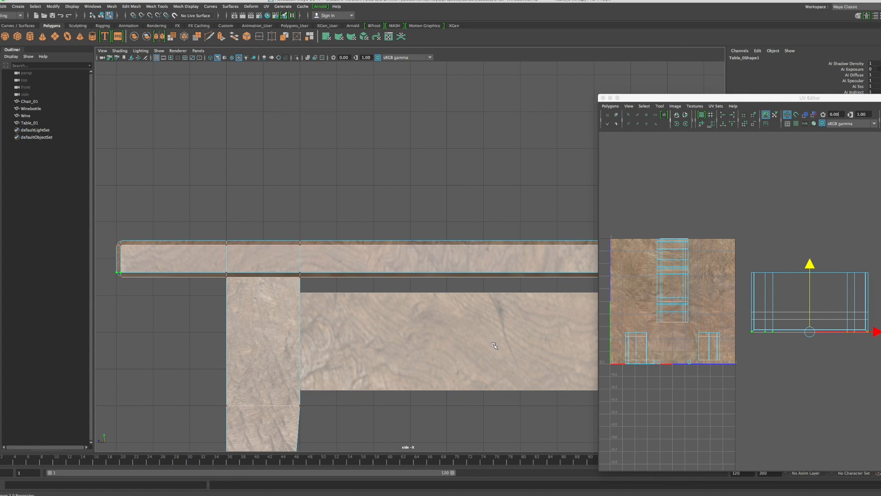
pyautogui.scroll(3, 492, 339)
pyautogui.scroll(-5, 367, 363)
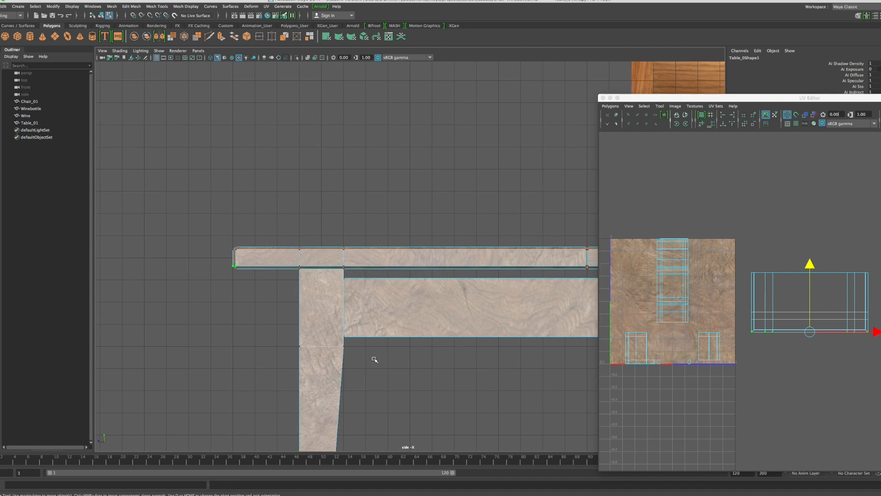
pyautogui.press('space')
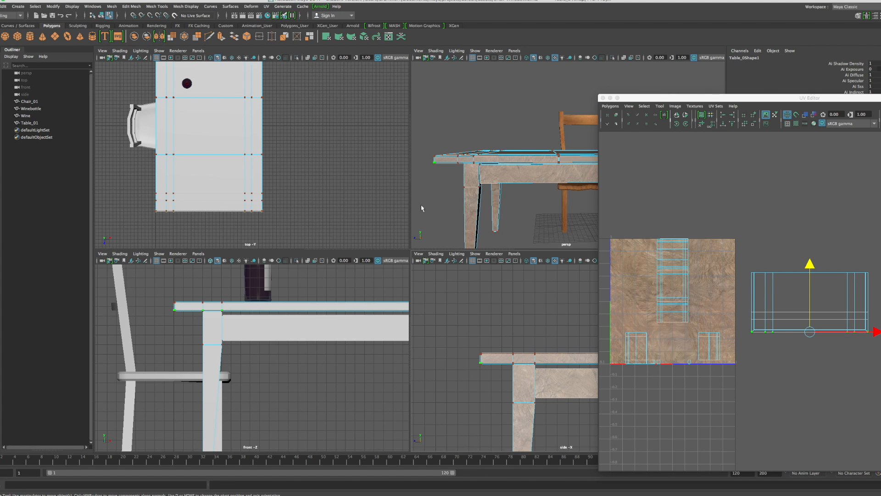
pyautogui.press('space')
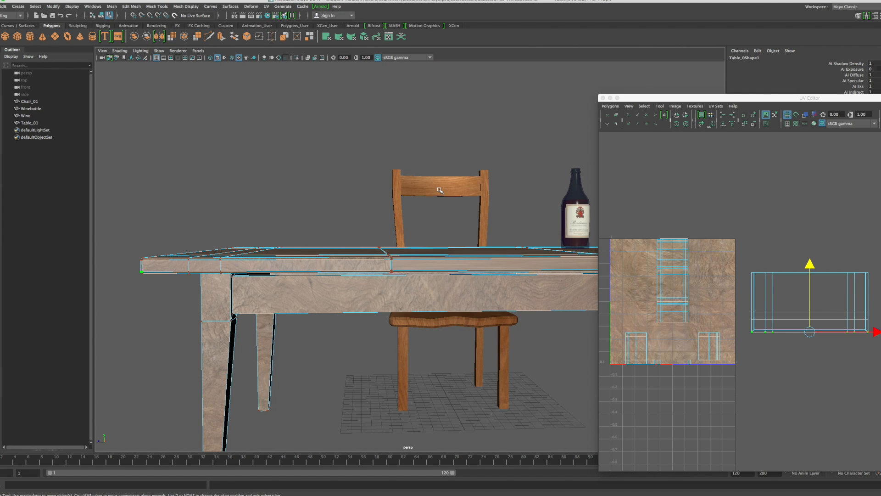
pyautogui.keyDown('alt'); pyautogui.moveTo(358, 228); pyautogui.dragTo(348, 231); pyautogui.keyUp('alt')
pyautogui.keyDown('alt'); pyautogui.moveTo(351, 235); pyautogui.dragTo(355, 234); pyautogui.keyUp('alt')
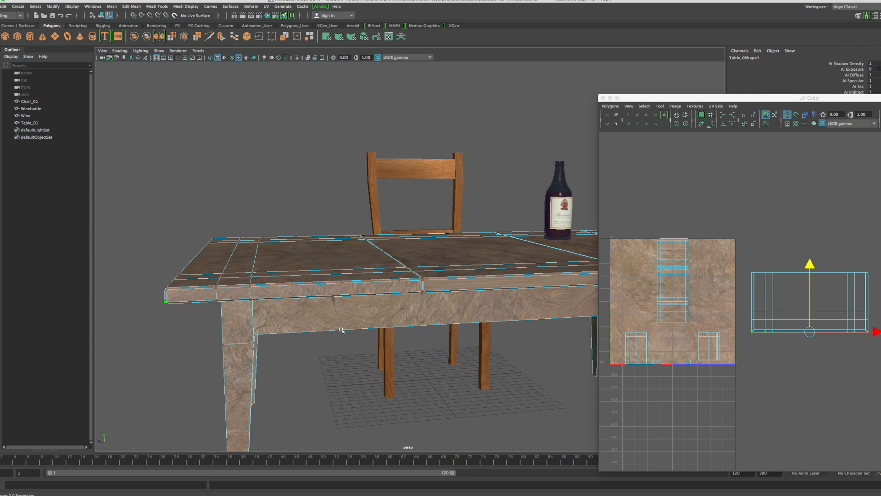
# Step: Select the faces of the tabletop's end section under the wine bottle, excluding any faces of the middle section
pyautogui.keyDown('alt'); pyautogui.moveTo(384, 281); pyautogui.dragTo(370, 307); pyautogui.keyUp('alt')
pyautogui.keyDown('alt'); pyautogui.moveTo(503, 268); pyautogui.dragTo(276, 261, button='middle'); pyautogui.keyUp('alt')
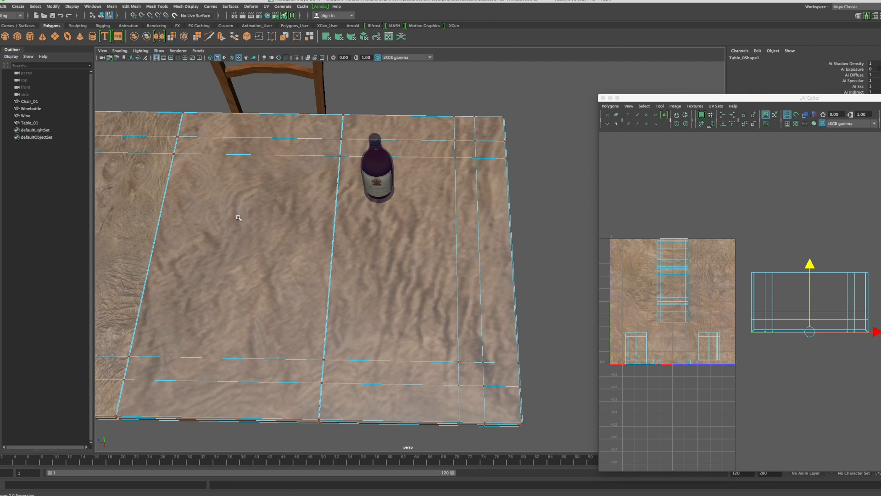
pyautogui.keyDown('alt'); pyautogui.moveTo(473, 275); pyautogui.dragTo(449, 241); pyautogui.keyUp('alt')
pyautogui.moveTo(449, 254); pyautogui.dragTo(452, 274, button='right')
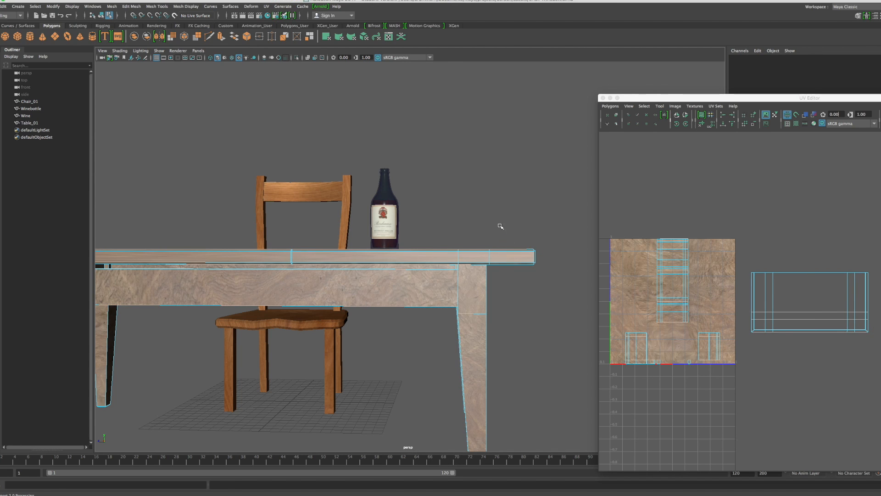
pyautogui.moveTo(548, 257); pyautogui.dragTo(360, 206)
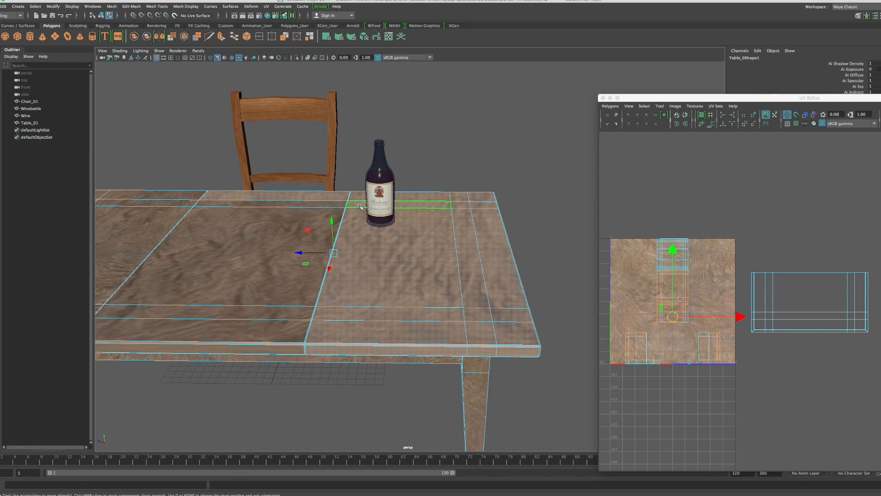
pyautogui.keyDown('ctrl'); pyautogui.moveTo(267, 164); pyautogui.dragTo(293, 220); pyautogui.keyUp('ctrl')
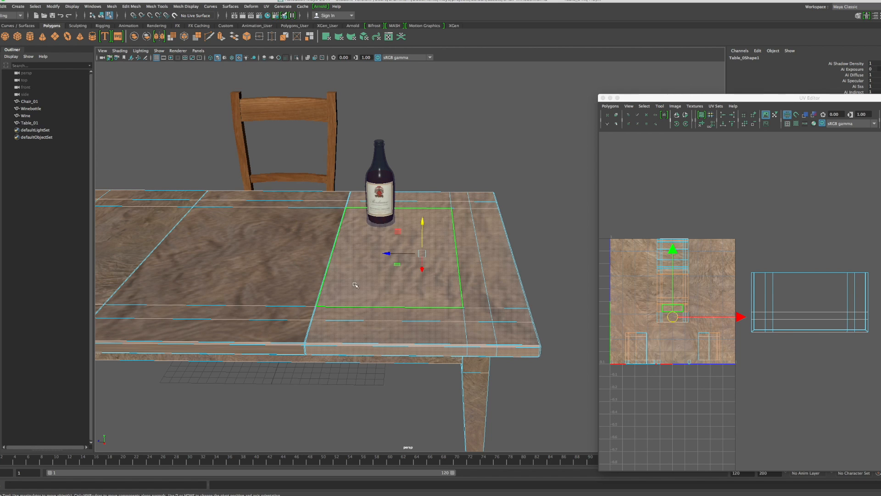
# Step: Examine the face selection along the seam with the middle section, on the top surface and the edges from both sides of the table
pyautogui.scroll(5, 345, 327)
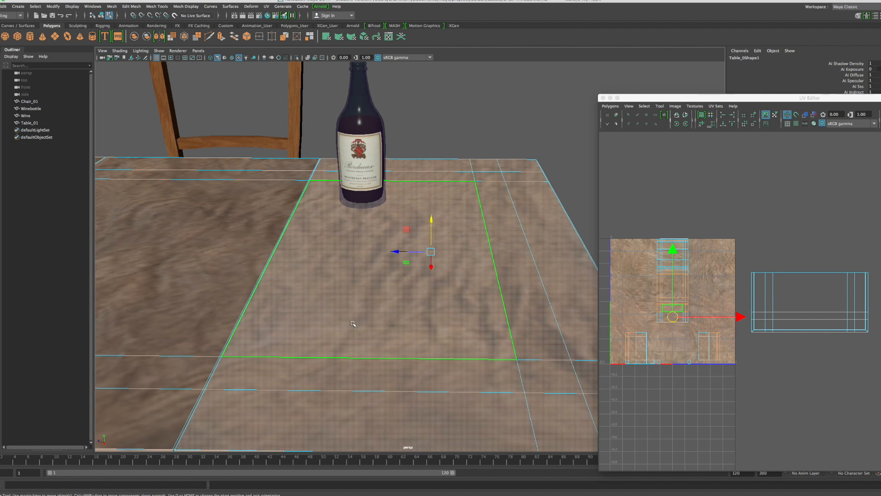
pyautogui.keyDown('alt'); pyautogui.moveTo(353, 322); pyautogui.dragTo(367, 319); pyautogui.keyUp('alt')
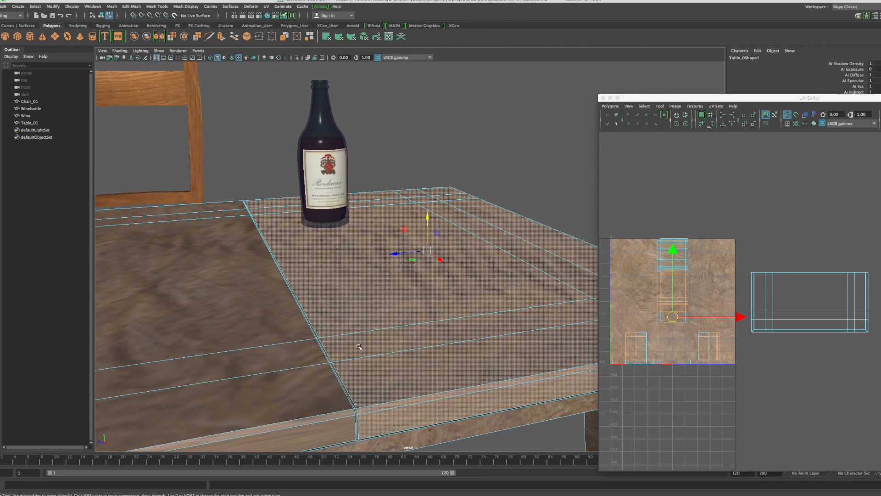
pyautogui.scroll(3, 358, 347)
pyautogui.keyDown('alt'); pyautogui.moveTo(358, 348); pyautogui.dragTo(358, 281, button='middle'); pyautogui.keyUp('alt')
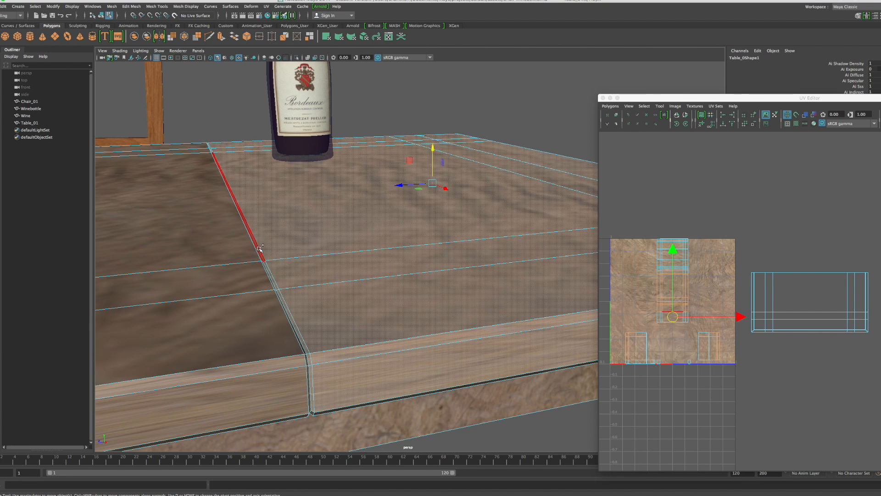
pyautogui.scroll(-5, 333, 261)
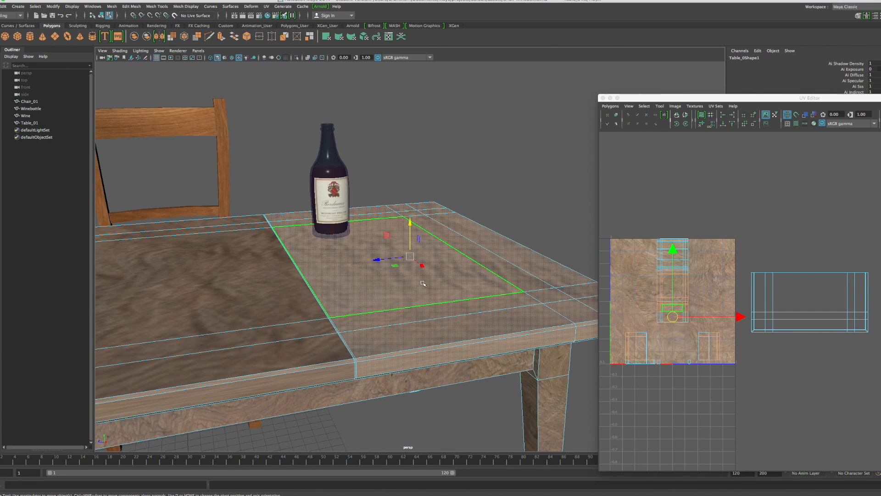
pyautogui.keyDown('alt'); pyautogui.moveTo(423, 284); pyautogui.dragTo(245, 260); pyautogui.keyUp('alt')
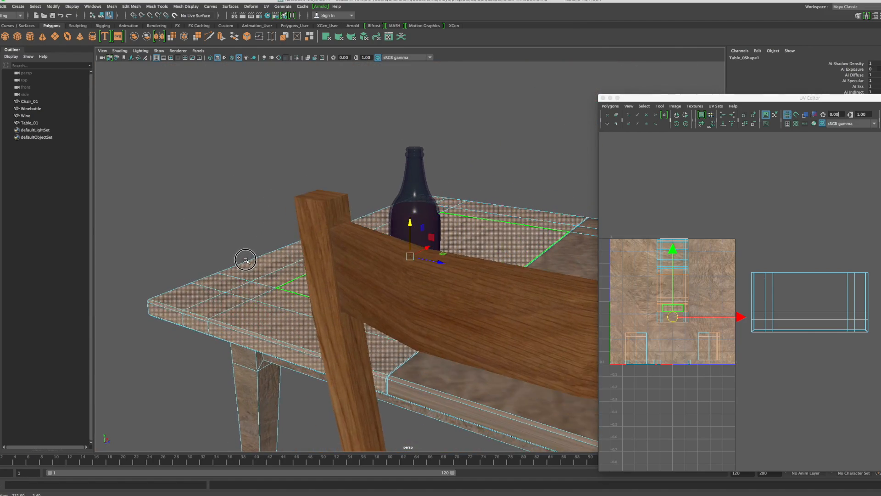
pyautogui.scroll(5, 436, 347)
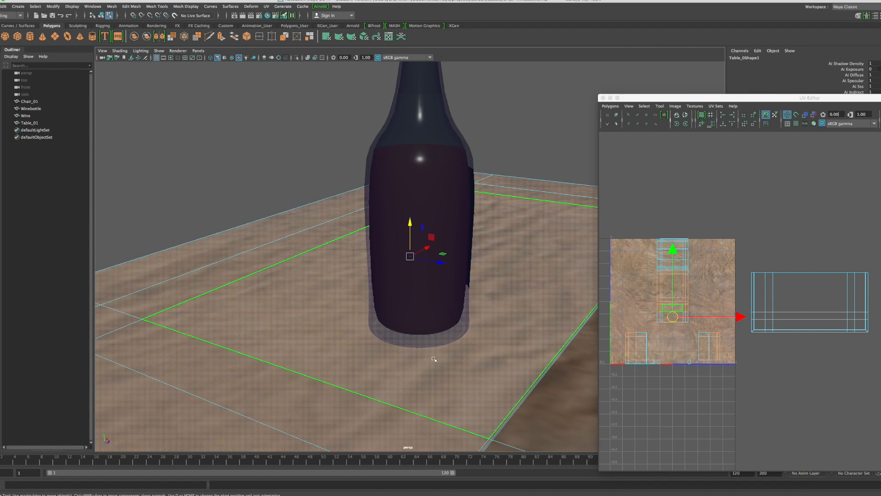
pyautogui.scroll(5, 447, 382)
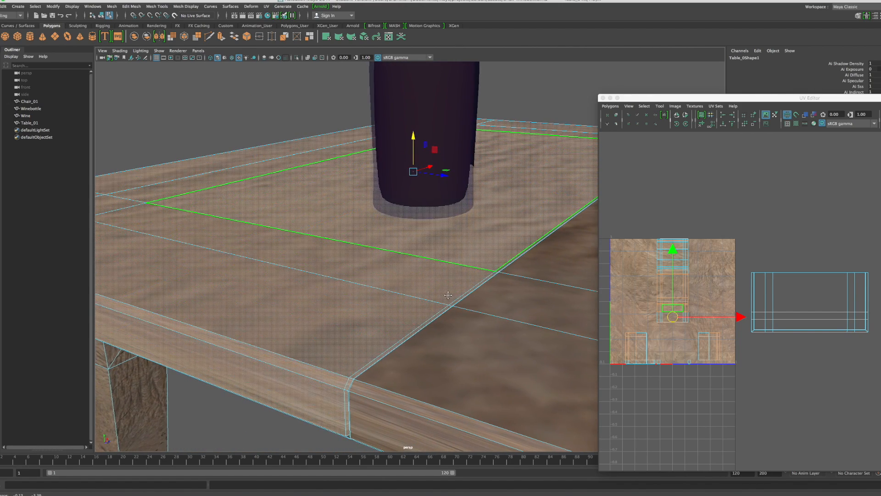
pyautogui.keyDown('alt'); pyautogui.moveTo(461, 389); pyautogui.dragTo(489, 393); pyautogui.keyUp('alt')
pyautogui.keyDown('alt'); pyautogui.moveTo(458, 335); pyautogui.dragTo(290, 316, button='middle'); pyautogui.keyUp('alt')
pyautogui.keyDown('alt'); pyautogui.moveTo(317, 351); pyautogui.dragTo(324, 349); pyautogui.keyUp('alt')
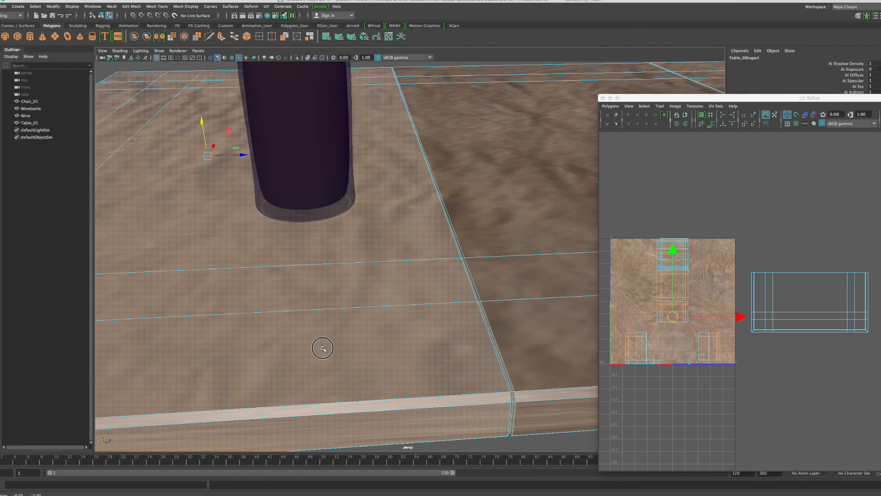
pyautogui.click(550, 409)
pyautogui.click(514, 415)
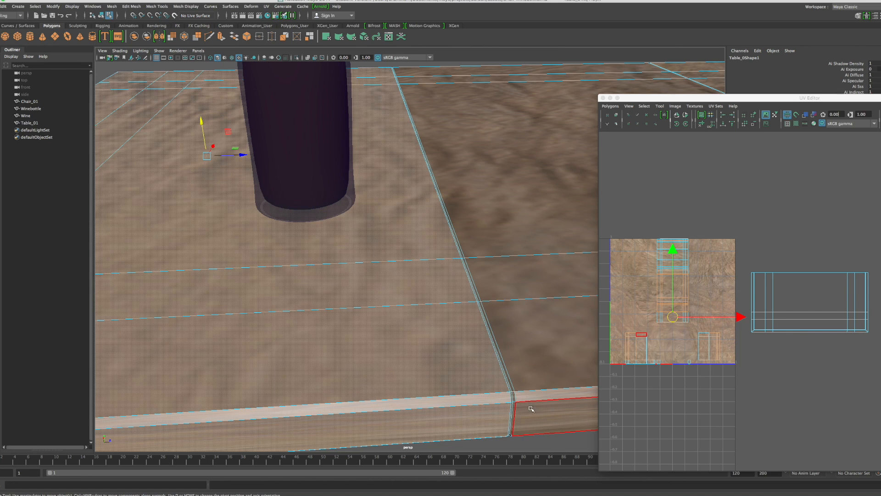
pyautogui.keyDown('alt'); pyautogui.moveTo(531, 409); pyautogui.dragTo(526, 401); pyautogui.keyUp('alt')
pyautogui.scroll(-5, 453, 404)
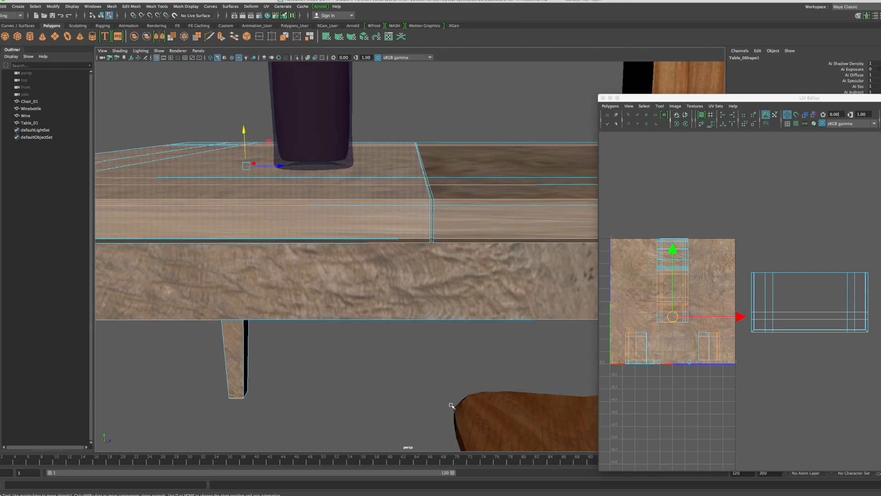
pyautogui.keyDown('alt'); pyautogui.moveTo(366, 340); pyautogui.dragTo(434, 374, button='middle'); pyautogui.keyUp('alt')
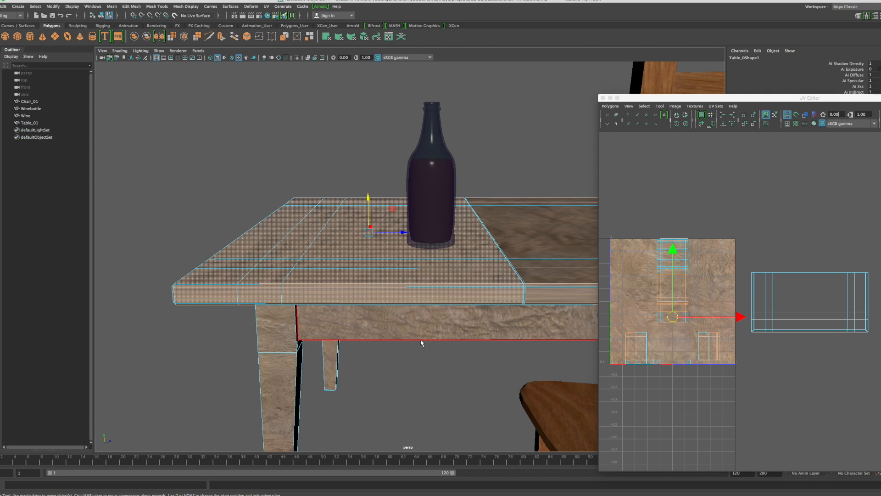
# Step: Create camera-based UVs for the selected end section from the top view, and return to the perspective view
pyautogui.press('space')
pyautogui.press('space')
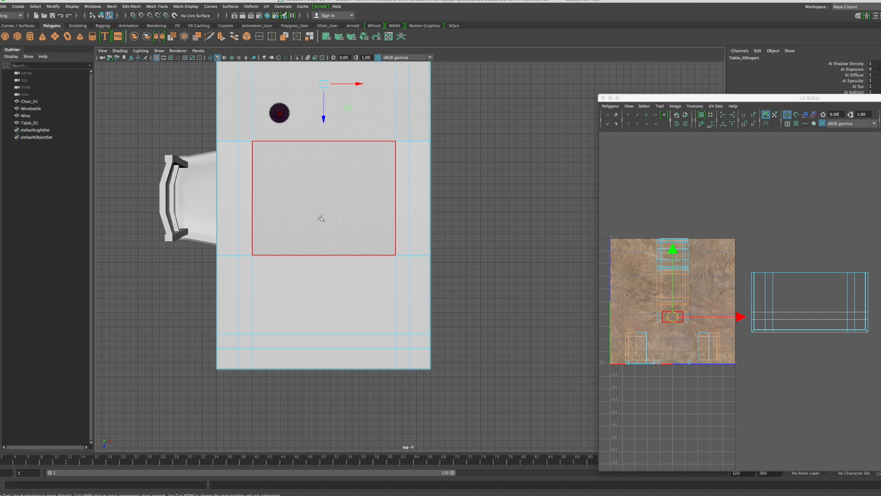
pyautogui.keyDown('alt'); pyautogui.moveTo(401, 228); pyautogui.dragTo(401, 313, button='middle'); pyautogui.keyUp('alt')
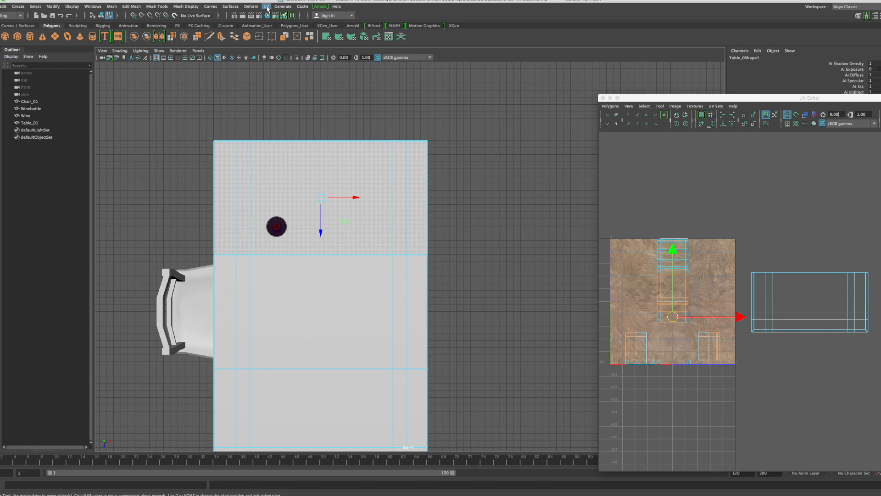
pyautogui.click(266, 6)
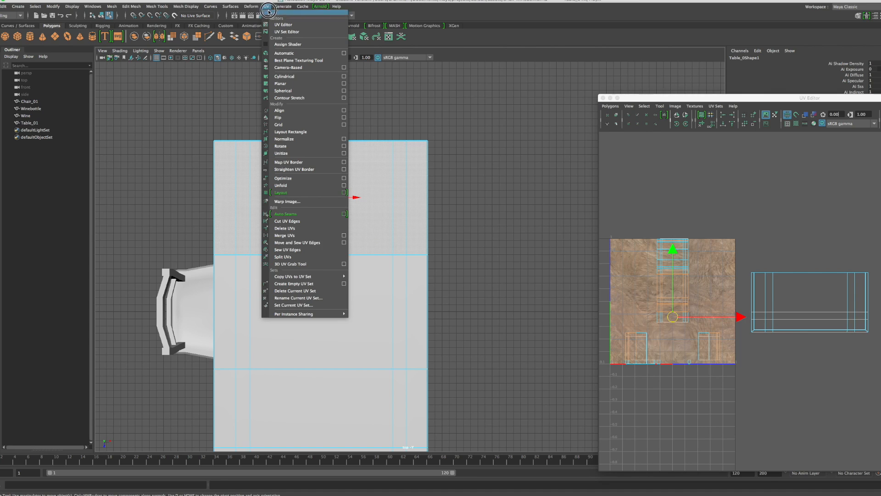
pyautogui.click(288, 68)
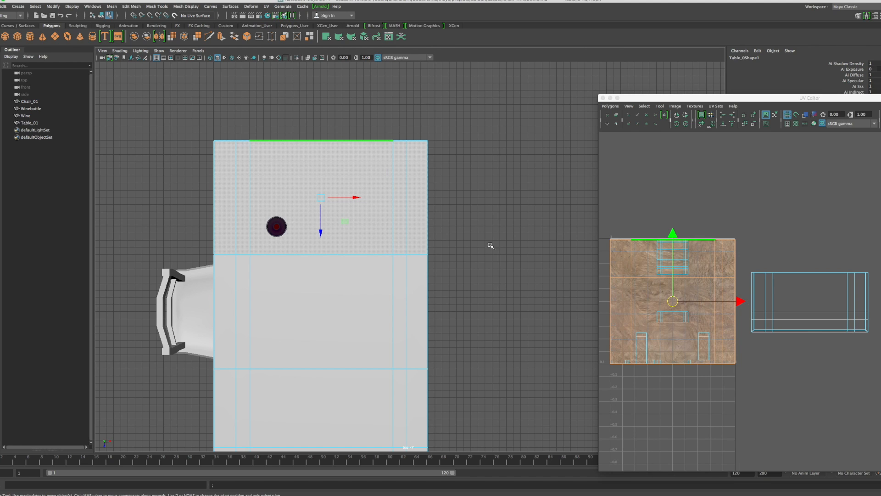
pyautogui.press('space')
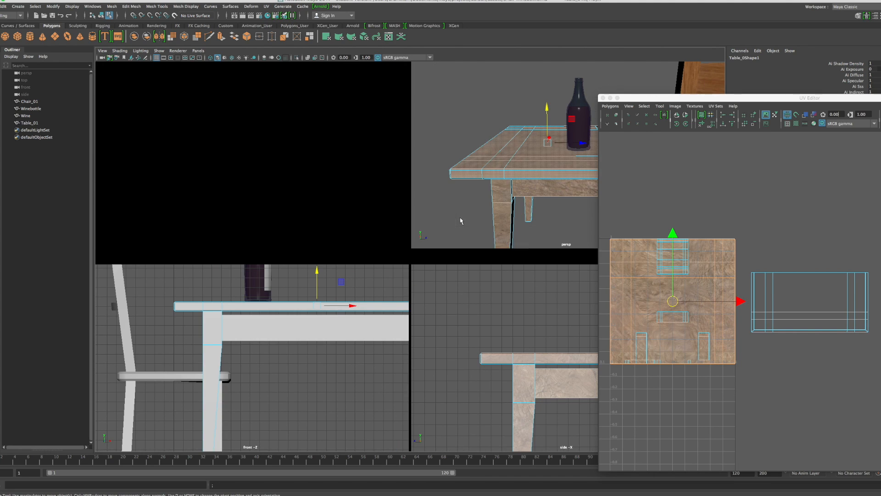
pyautogui.press('space')
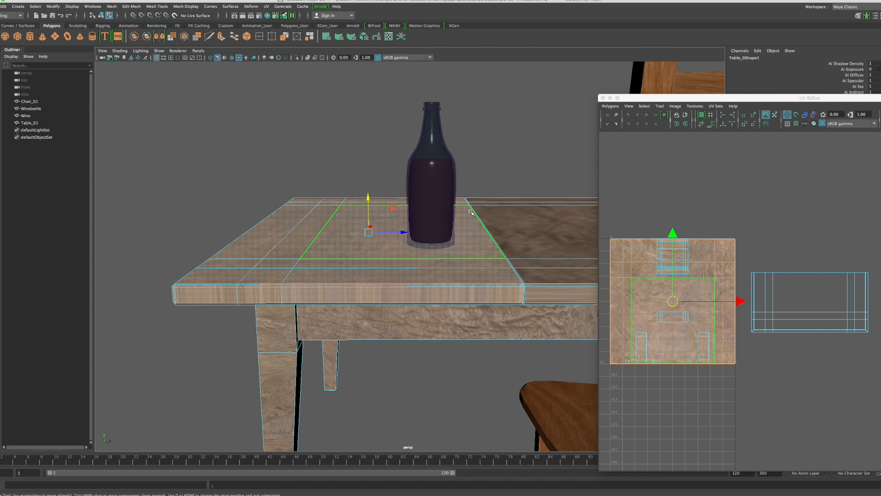
# Step: Scale the new shell flatter and slightly smaller to match the other end section's shell, and move it over that shell beside the texture
pyautogui.scroll(3, 471, 212)
pyautogui.keyDown('alt'); pyautogui.moveTo(464, 224); pyautogui.dragTo(464, 256); pyautogui.keyUp('alt')
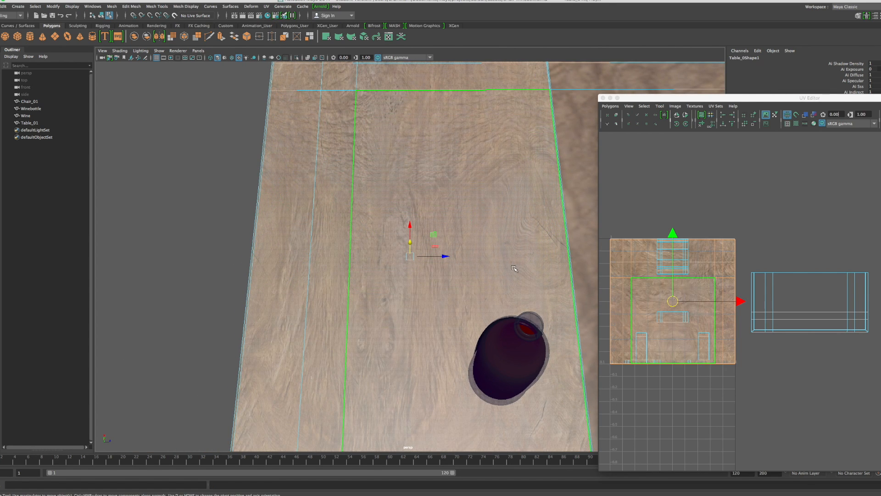
pyautogui.scroll(-3, 513, 268)
pyautogui.keyDown('alt'); pyautogui.moveTo(528, 252); pyautogui.dragTo(381, 247, button='middle'); pyautogui.keyUp('alt')
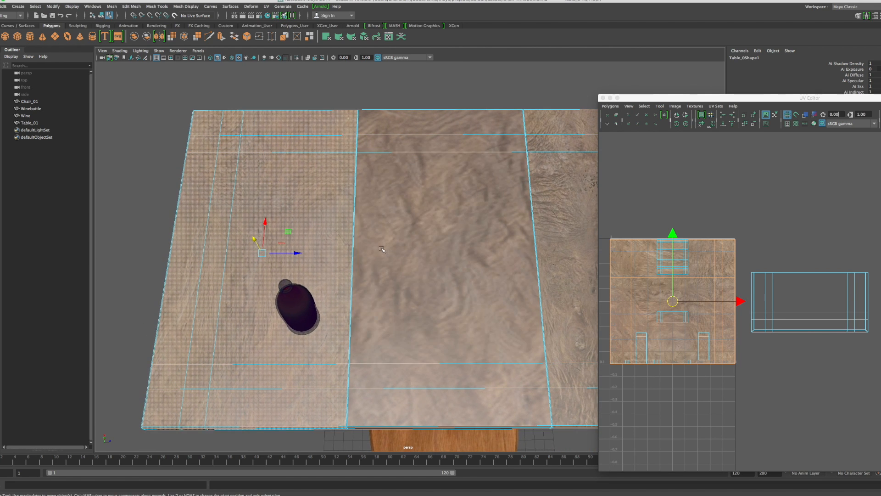
pyautogui.press('r')
pyautogui.click(675, 240)
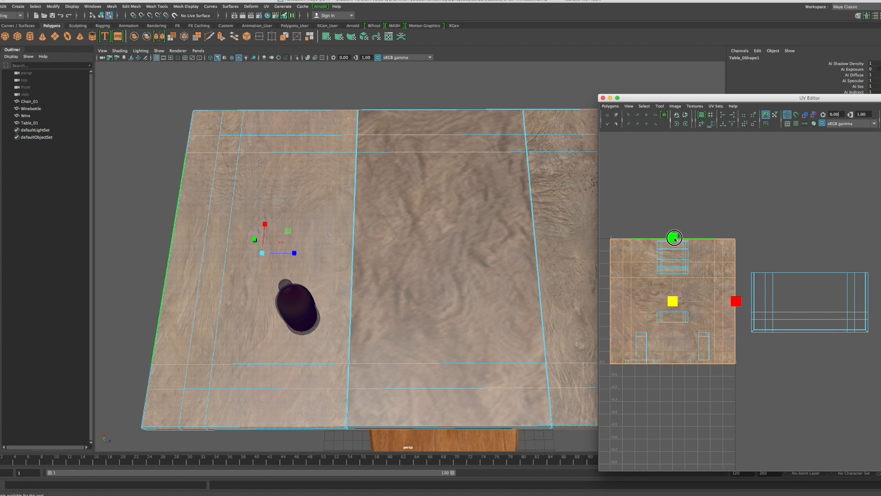
pyautogui.moveTo(675, 240); pyautogui.dragTo(673, 299)
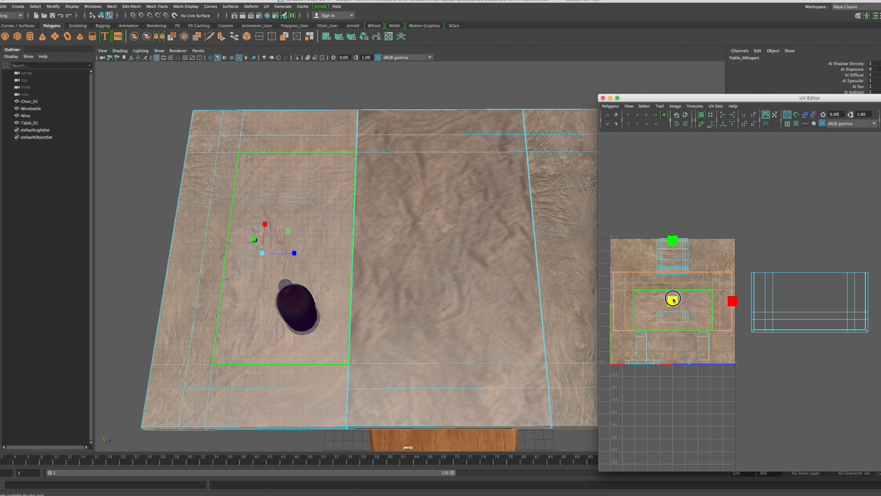
pyautogui.moveTo(674, 299); pyautogui.dragTo(673, 299)
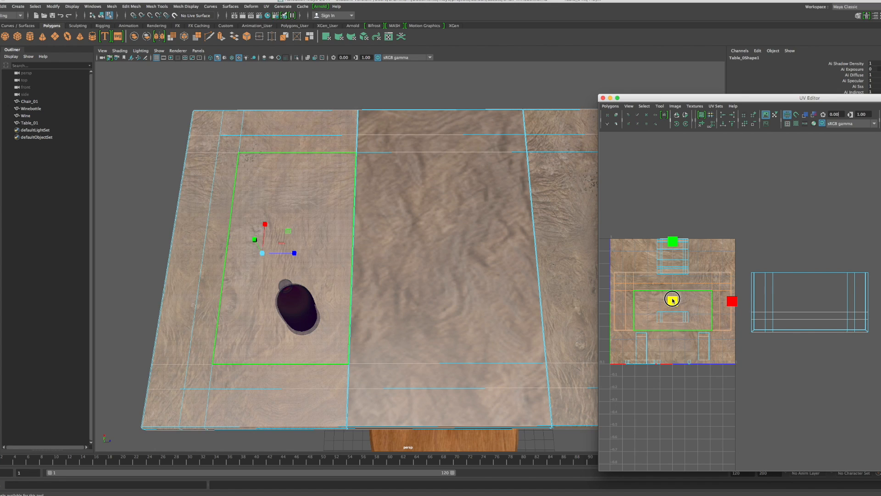
pyautogui.moveTo(673, 300); pyautogui.dragTo(673, 301)
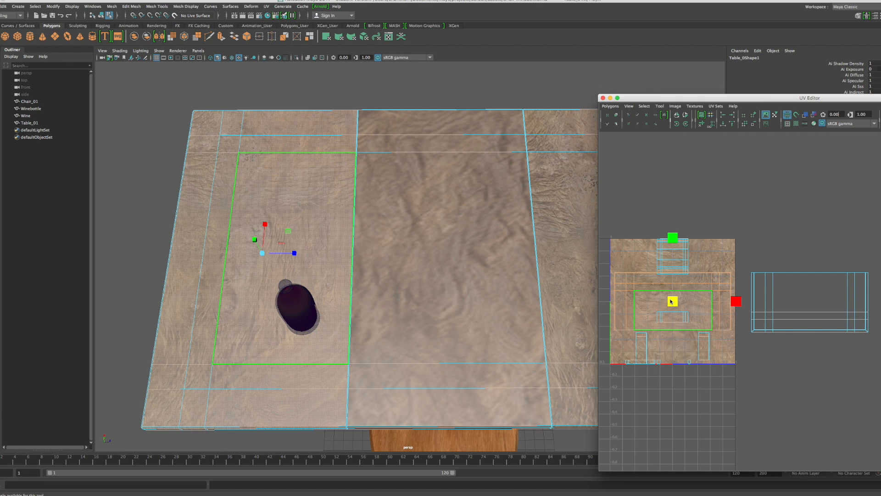
pyautogui.press('w')
pyautogui.moveTo(739, 302); pyautogui.dragTo(875, 300)
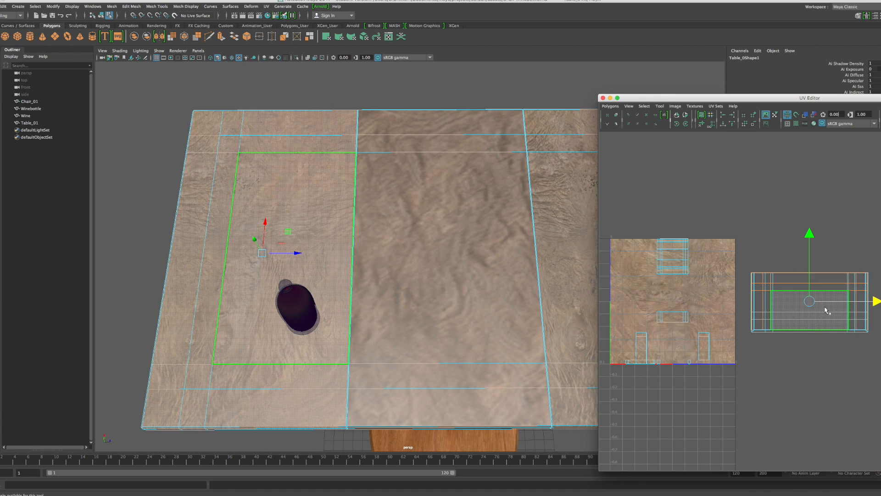
# Step: Narrow the moved shell slightly and nudge it horizontally until its vertical lines coincide with the inner lines of the shell underneath
pyautogui.press('f')
pyautogui.moveTo(772, 97); pyautogui.dragTo(427, 85)
pyautogui.click(448, 265)
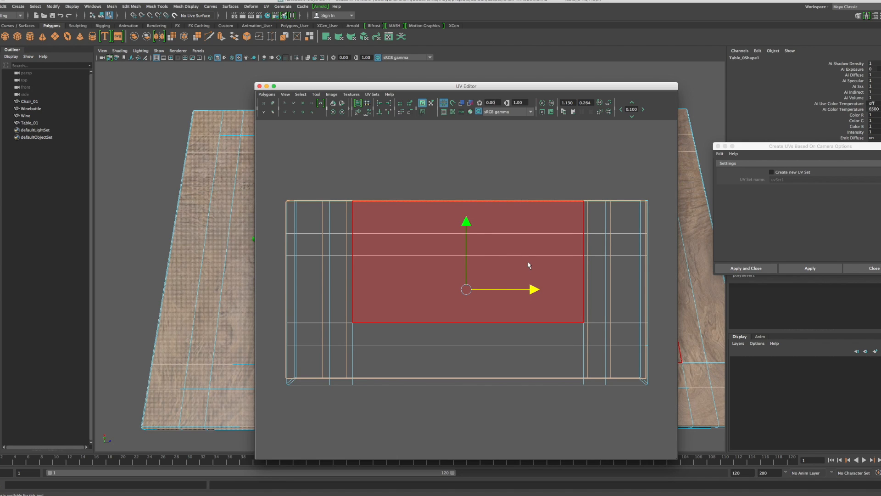
pyautogui.press('r')
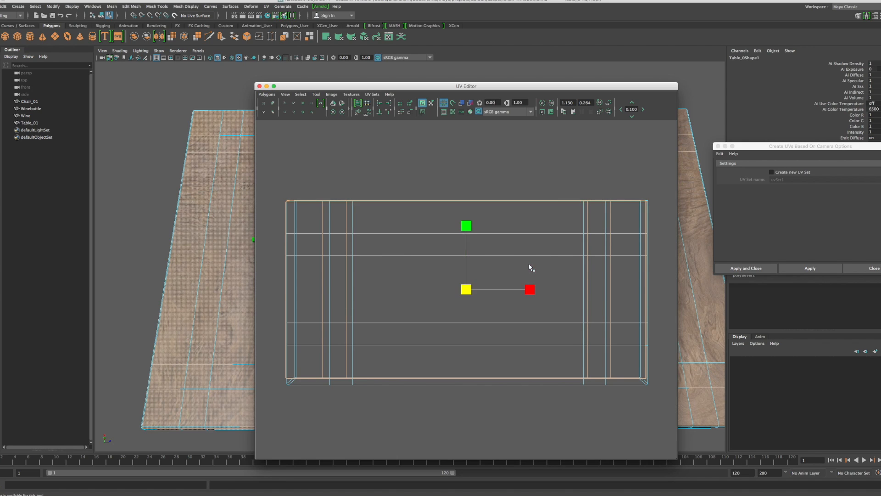
pyautogui.moveTo(530, 288); pyautogui.dragTo(527, 289)
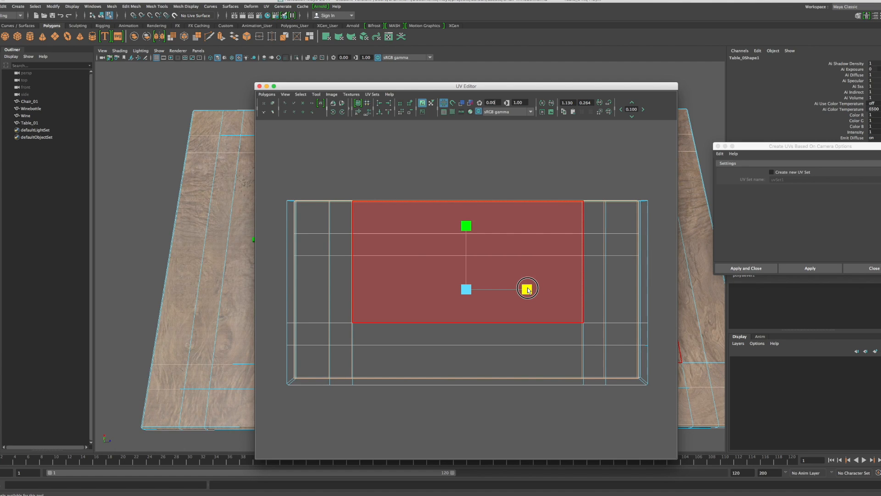
pyautogui.press('w')
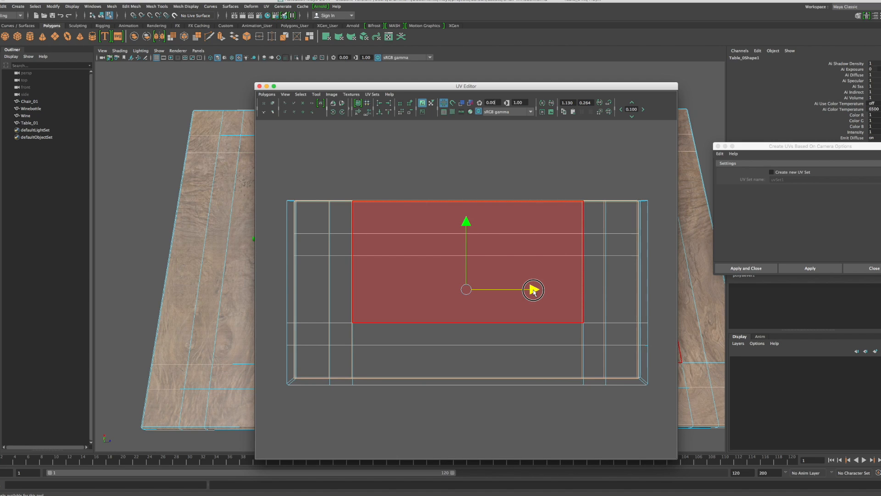
pyautogui.moveTo(533, 290); pyautogui.dragTo(535, 289)
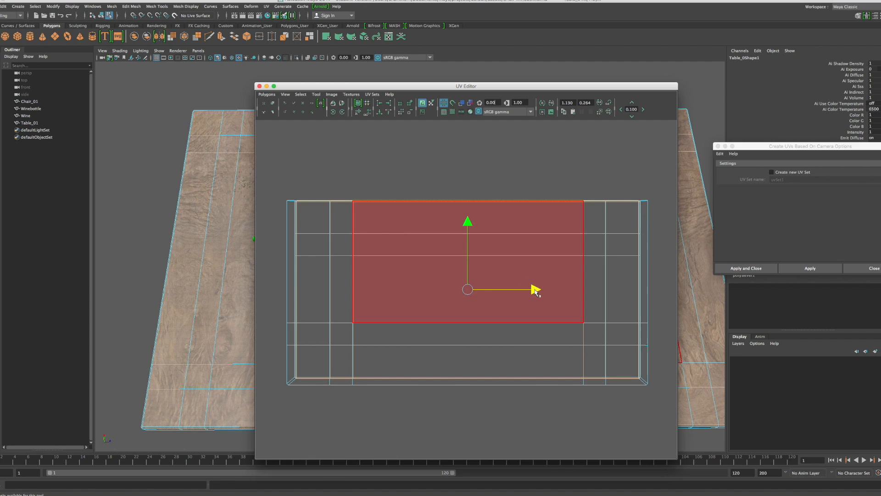
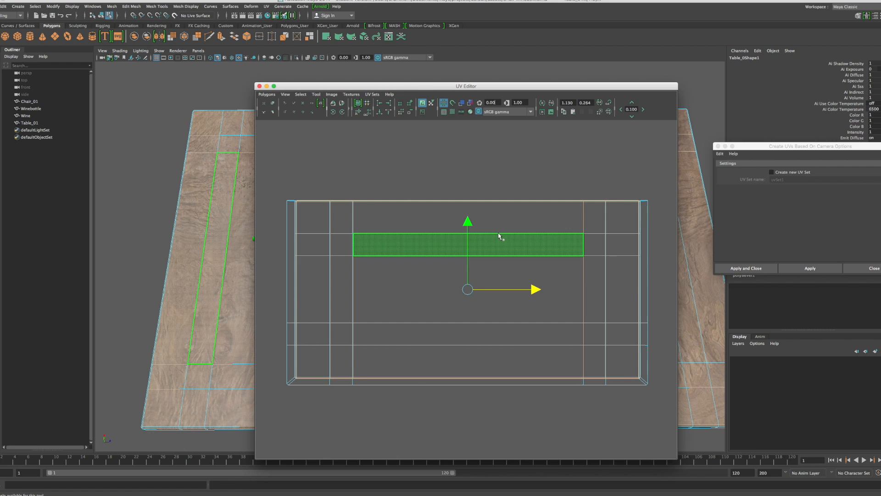
pyautogui.scroll(-5, 496, 248)
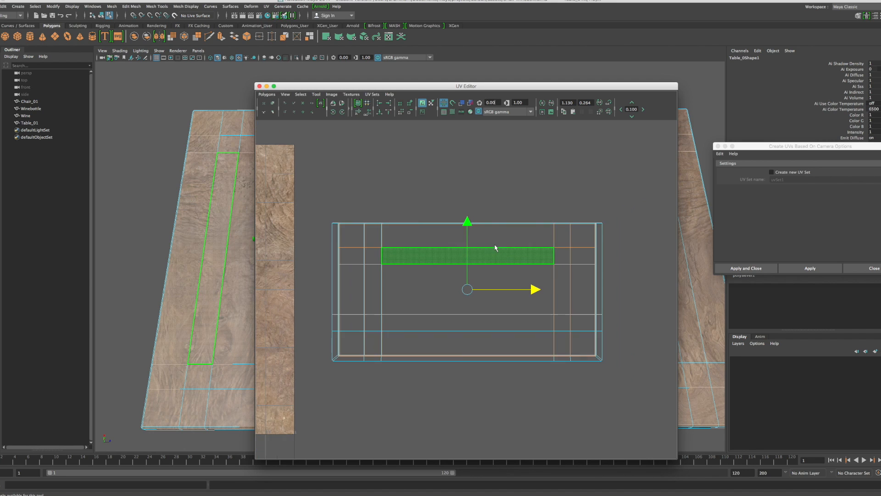
# Step: Move the selected end-section shell straight up until it sits clear above the other end section's shell
pyautogui.click(477, 235)
pyautogui.moveTo(466, 223); pyautogui.dragTo(469, 131)
pyautogui.moveTo(404, 187); pyautogui.dragTo(434, 187, button='right')
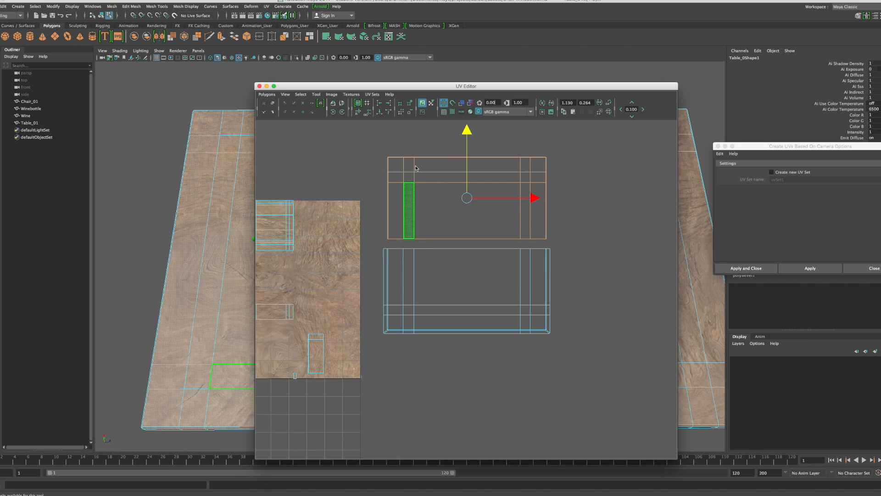
# Step: Select all UVs of the raised shell and, in the side view, keep only those on the tabletop's lower edge selected
pyautogui.moveTo(371, 145); pyautogui.dragTo(487, 205)
pyautogui.moveTo(558, 240); pyautogui.dragTo(560, 244)
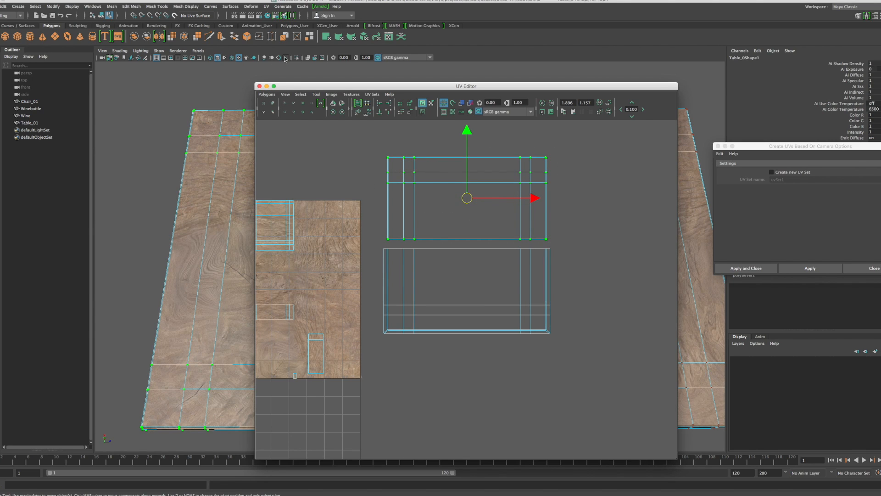
pyautogui.moveTo(315, 86); pyautogui.dragTo(603, 80)
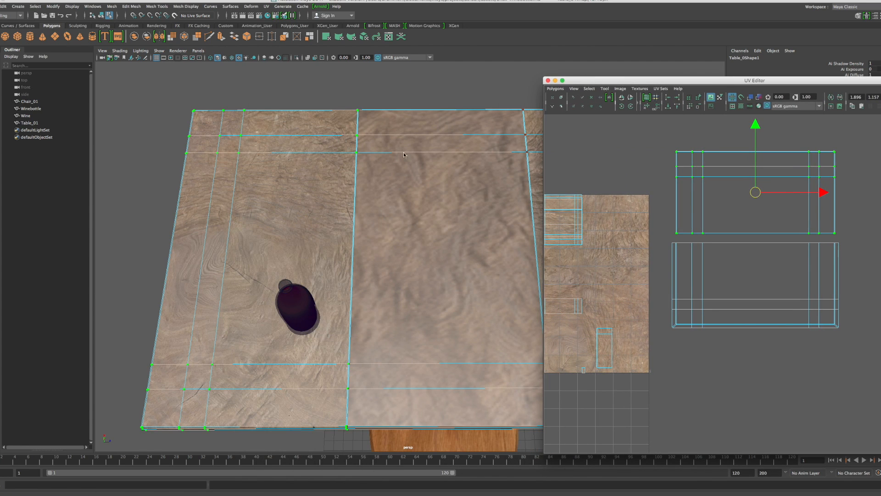
pyautogui.press('space')
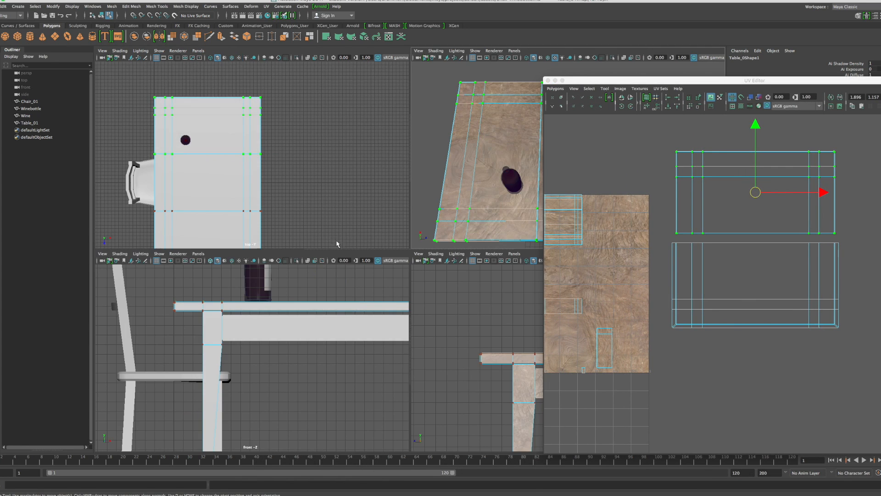
pyautogui.press('space')
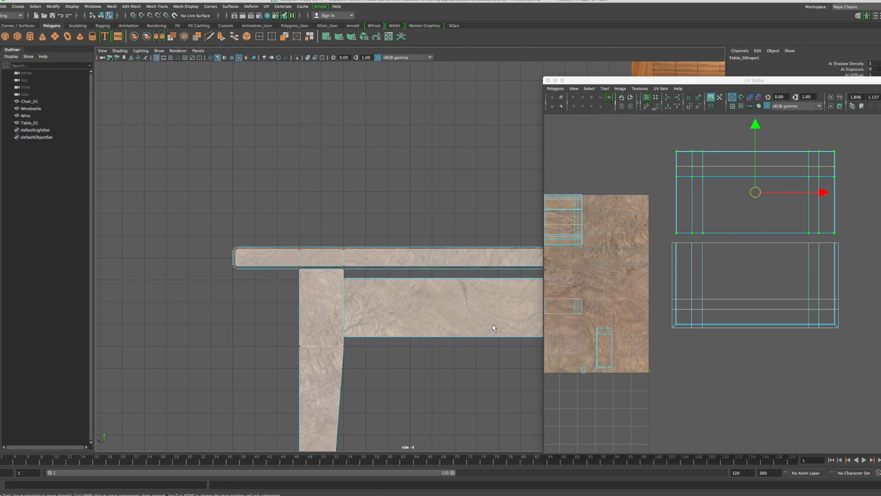
pyautogui.press('f')
pyautogui.scroll(-3, 444, 323)
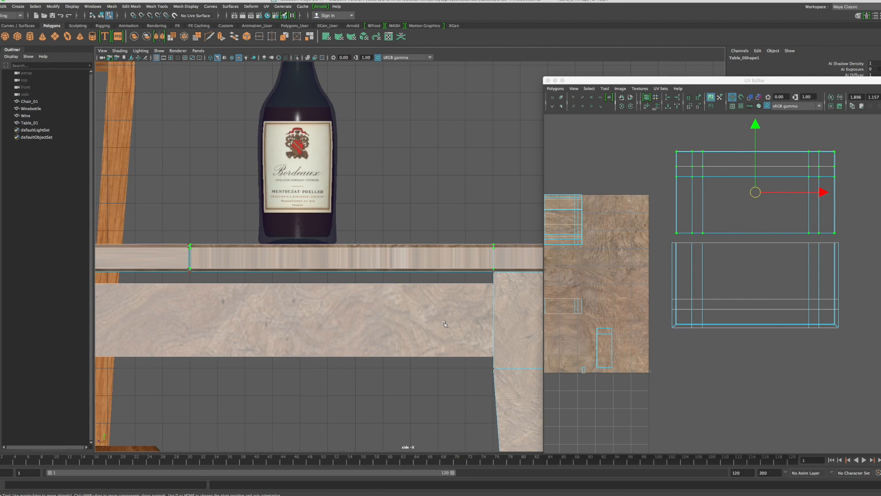
pyautogui.keyDown('alt'); pyautogui.moveTo(447, 318); pyautogui.dragTo(373, 317, button='middle'); pyautogui.keyUp('alt')
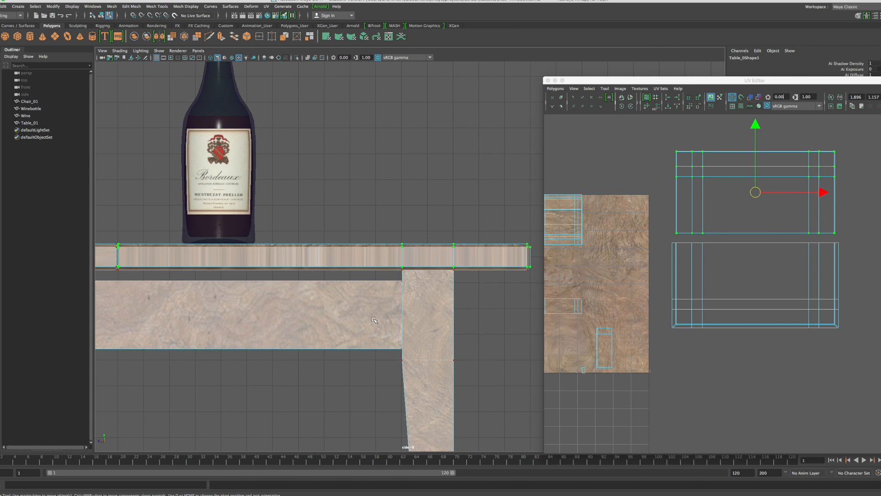
pyautogui.moveTo(105, 226); pyautogui.dragTo(537, 257)
# Step: Scale the selected lower-edge UVs outward until they match the outer width of the shell below
pyautogui.moveTo(791, 84); pyautogui.dragTo(556, 92)
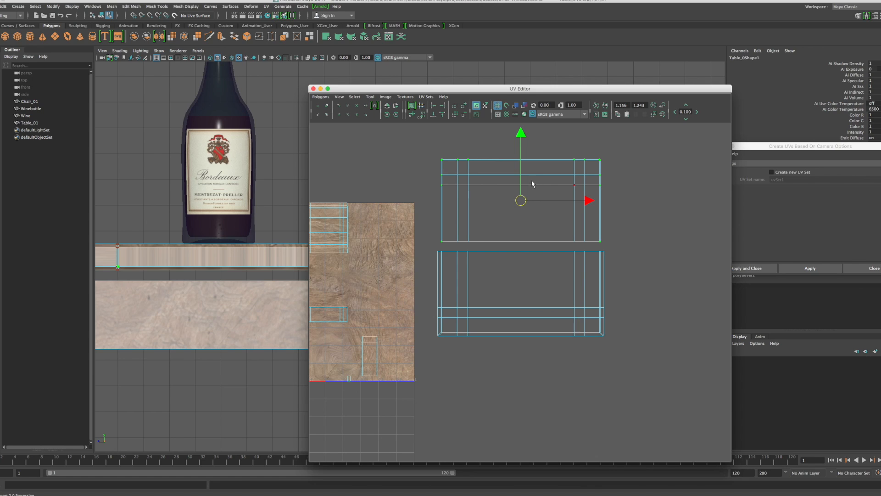
pyautogui.press('r')
pyautogui.moveTo(526, 199); pyautogui.dragTo(527, 196)
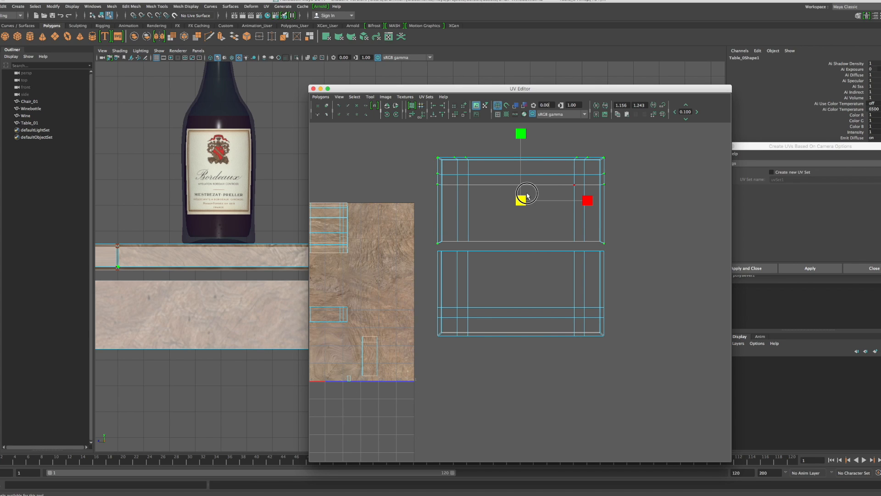
pyautogui.moveTo(527, 196); pyautogui.dragTo(527, 197)
pyautogui.scroll(2, 534, 183)
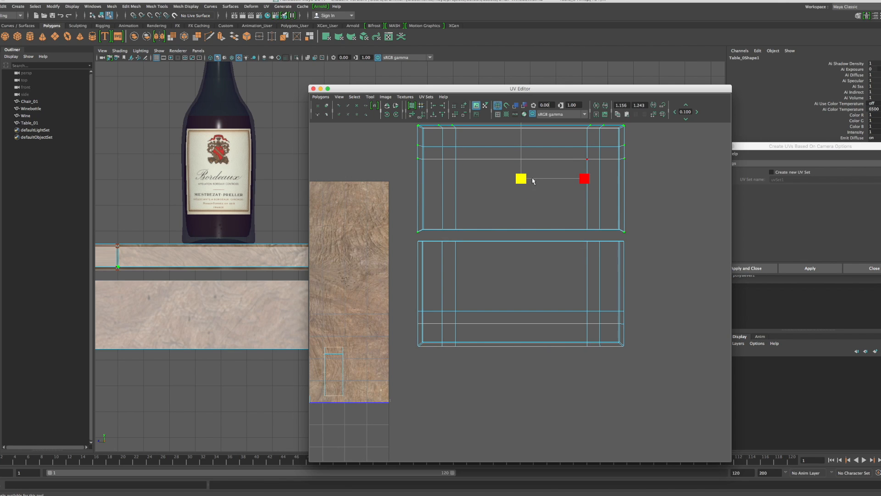
# Step: Raise the two bottom outer corner UVs of the upper shell until they are level with its bottom border
pyautogui.press('f')
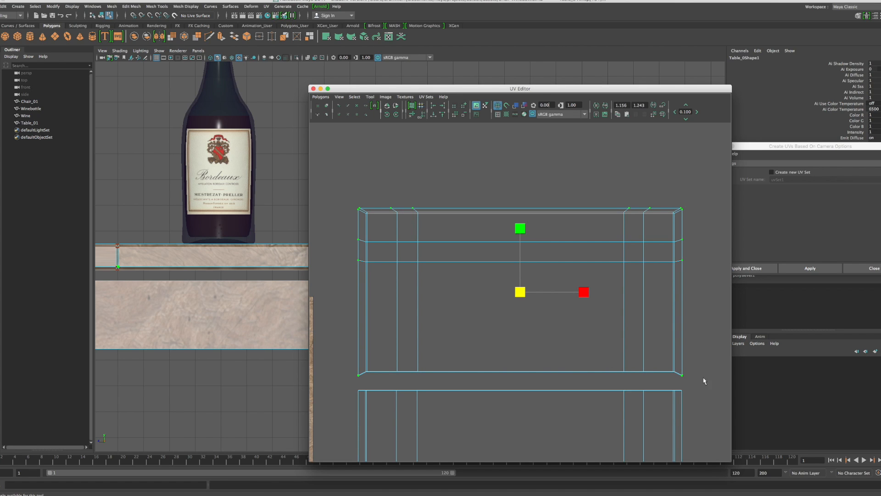
pyautogui.click(682, 373)
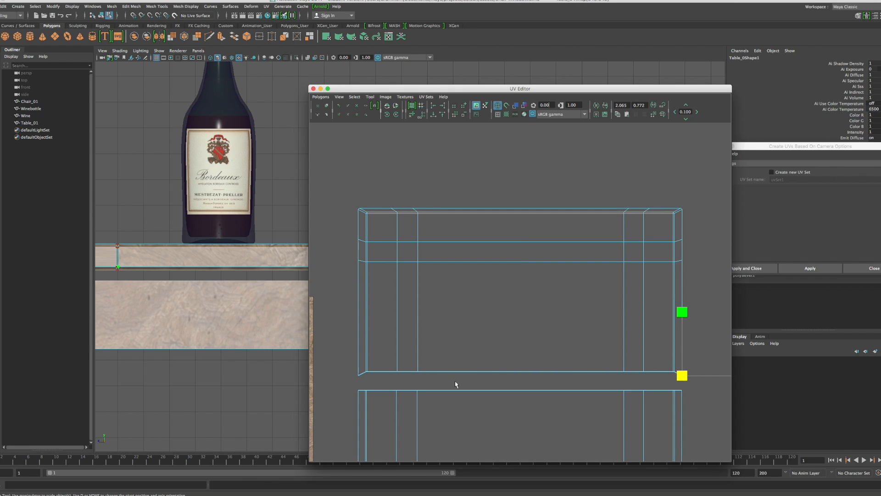
pyautogui.keyDown('shift'); pyautogui.moveTo(351, 370); pyautogui.dragTo(364, 383); pyautogui.keyUp('shift')
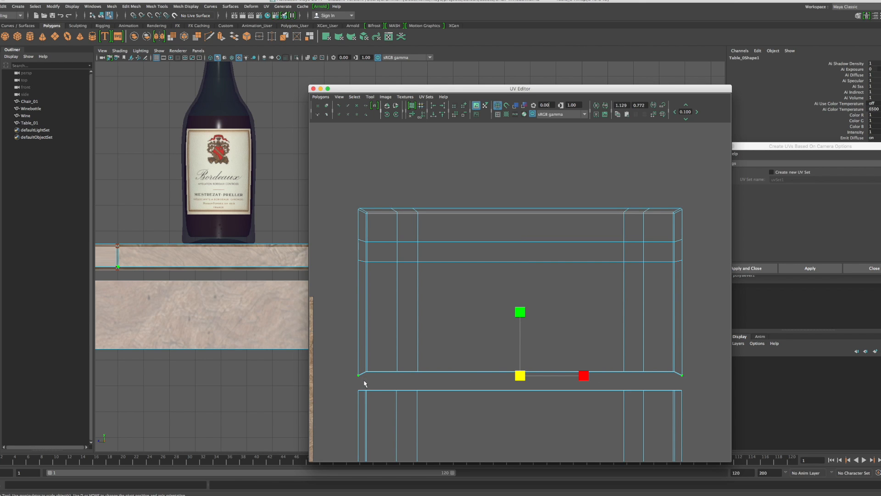
pyautogui.press('w')
pyautogui.moveTo(518, 309); pyautogui.dragTo(519, 306)
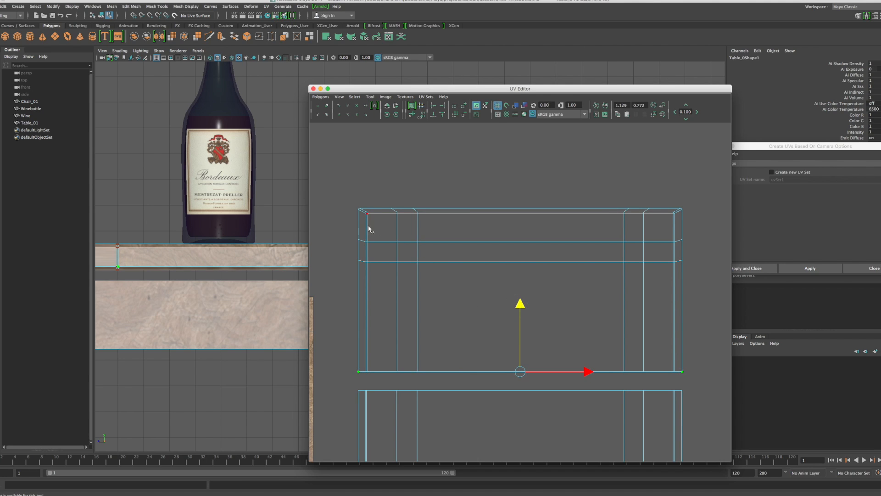
# Step: Shift the outer UVs on both sides of the upper shell vertically to line up with its two inner horizontal lines
pyautogui.moveTo(347, 235); pyautogui.dragTo(370, 275)
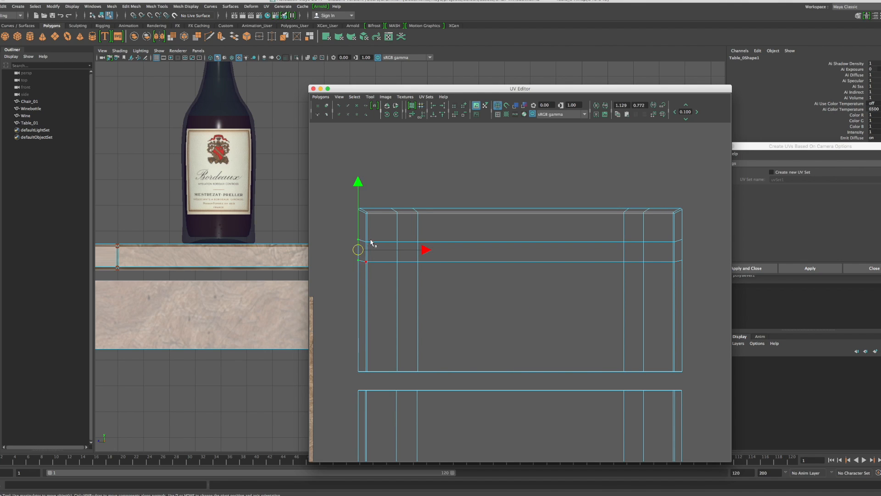
pyautogui.moveTo(359, 186); pyautogui.dragTo(357, 193)
pyautogui.click(359, 240)
pyautogui.click(358, 175)
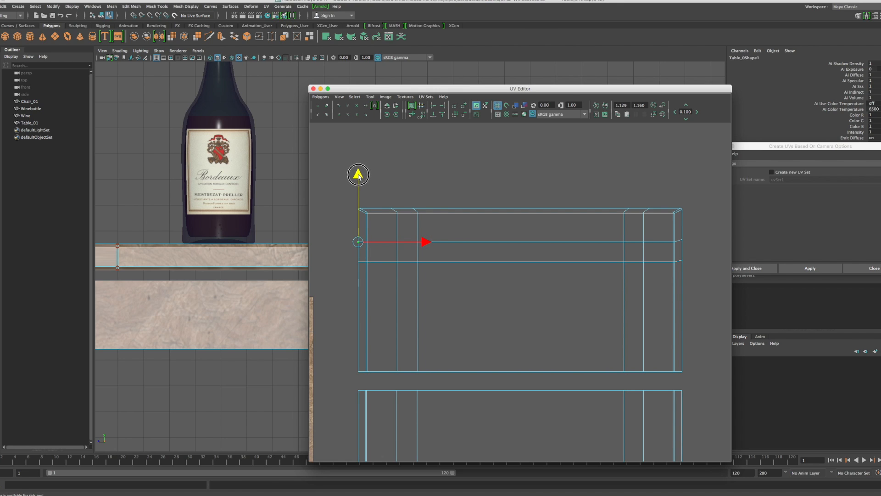
pyautogui.moveTo(687, 265); pyautogui.dragTo(679, 230)
pyautogui.moveTo(684, 182); pyautogui.dragTo(683, 184)
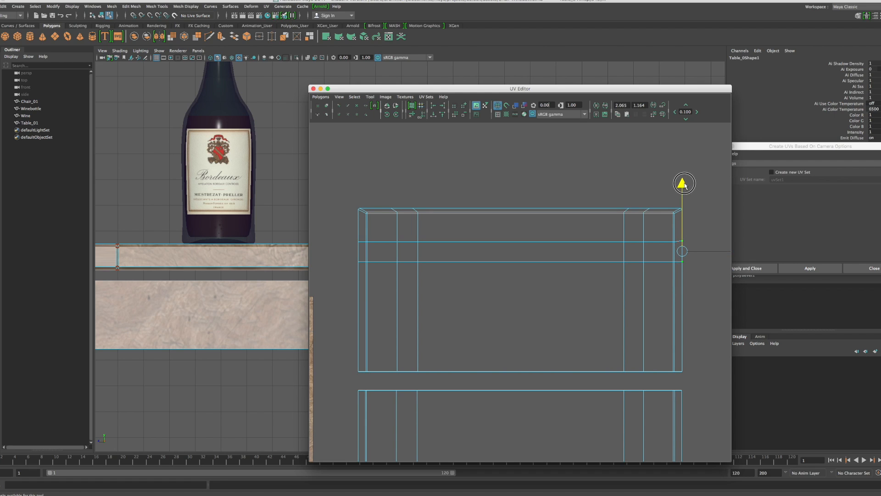
pyautogui.click(681, 240)
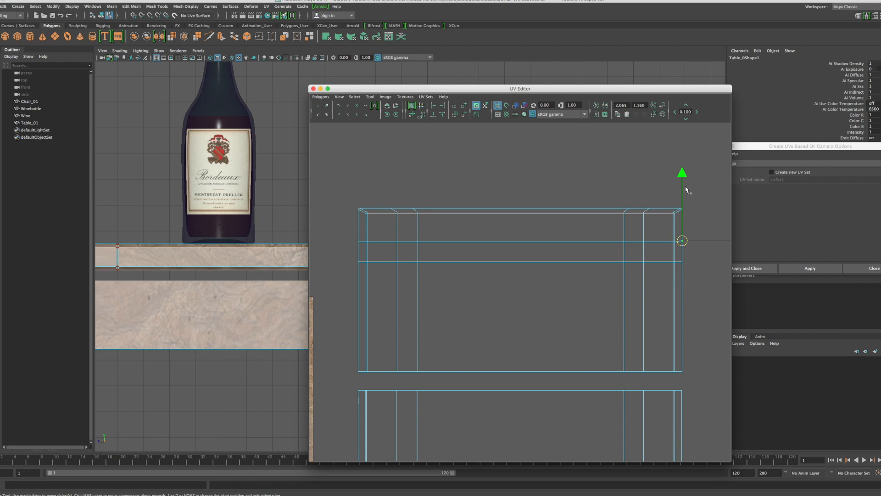
pyautogui.click(685, 177)
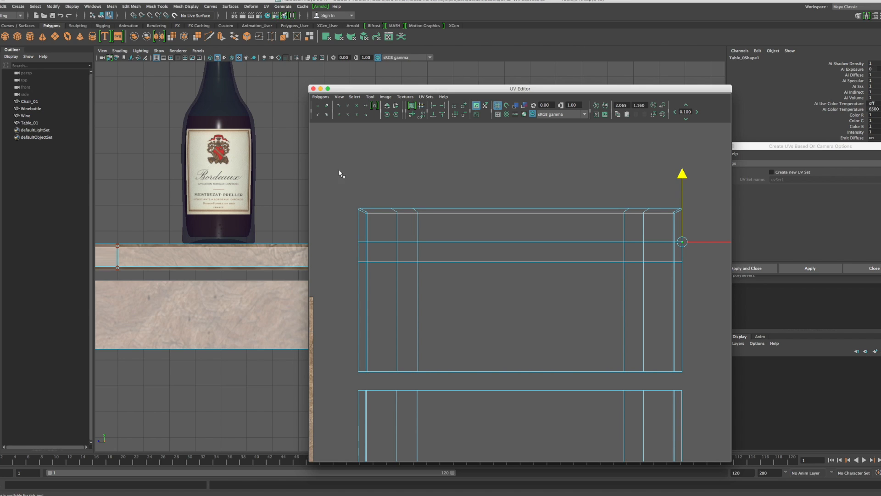
# Step: Raise the upper shell's top row of outer UVs slightly, and narrow its four inner UVs to meet the vertical lines
pyautogui.moveTo(338, 168); pyautogui.dragTo(696, 213)
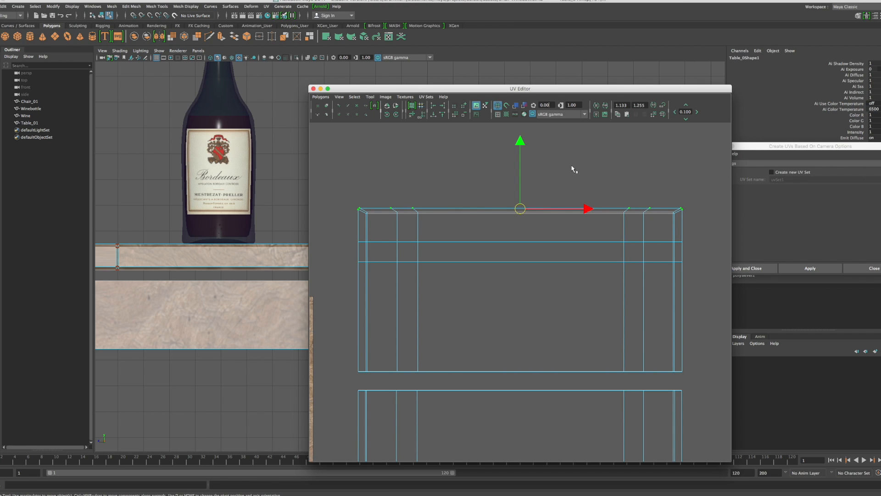
pyautogui.moveTo(524, 144); pyautogui.dragTo(522, 139)
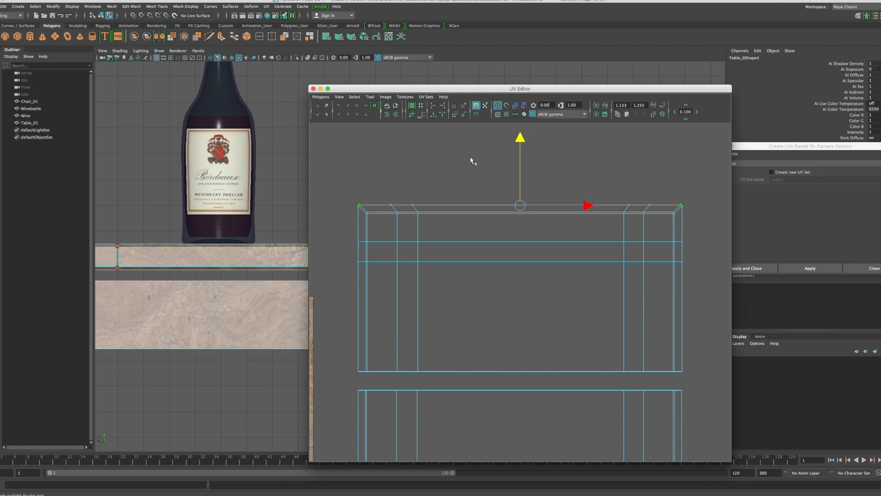
pyautogui.moveTo(380, 194); pyautogui.dragTo(658, 211)
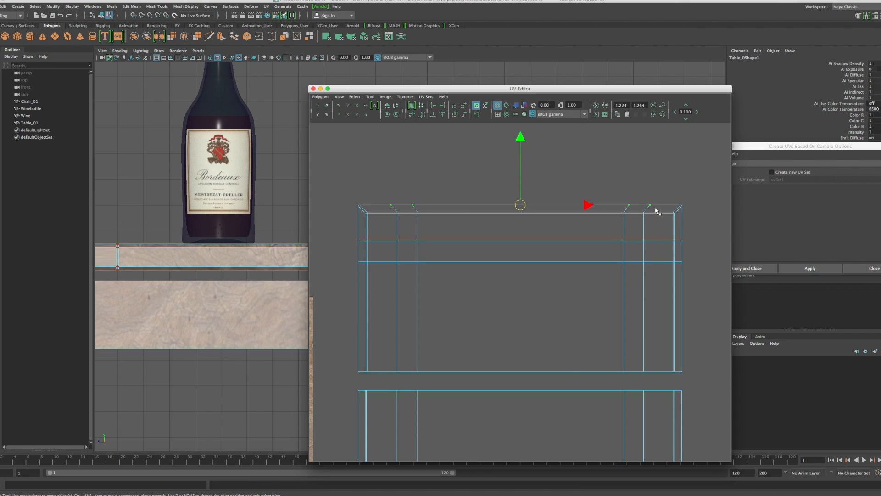
pyautogui.press('r')
pyautogui.moveTo(585, 206); pyautogui.dragTo(583, 207)
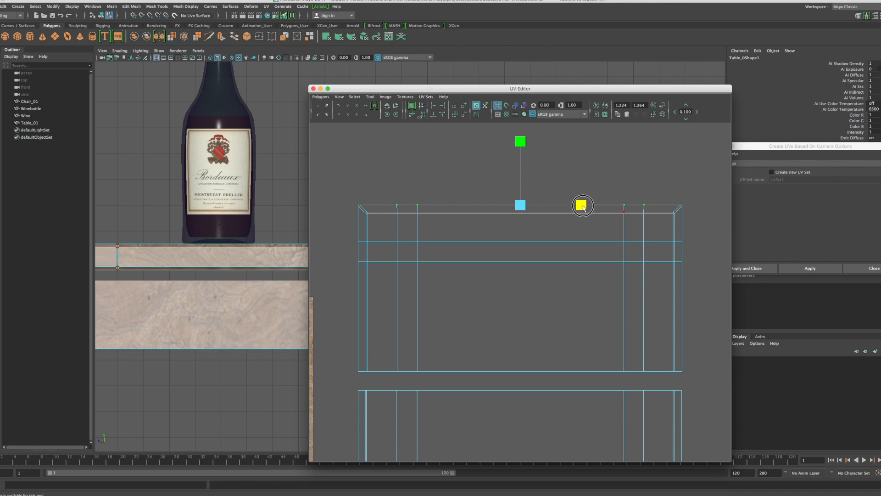
pyautogui.moveTo(583, 207); pyautogui.dragTo(584, 207)
# Step: Nudge individual inner UVs of the top row horizontally so that each vertical line runs straight, and clear the selection
pyautogui.click(625, 207)
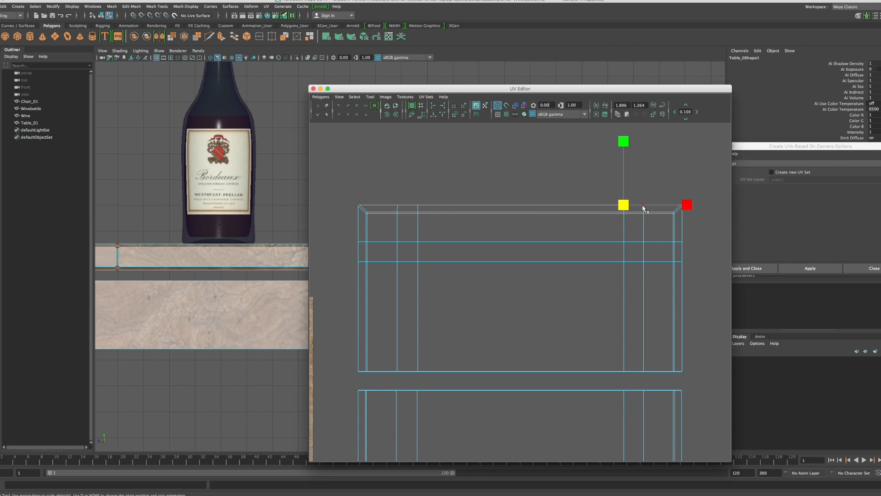
pyautogui.press('w')
pyautogui.moveTo(690, 208); pyautogui.dragTo(690, 206)
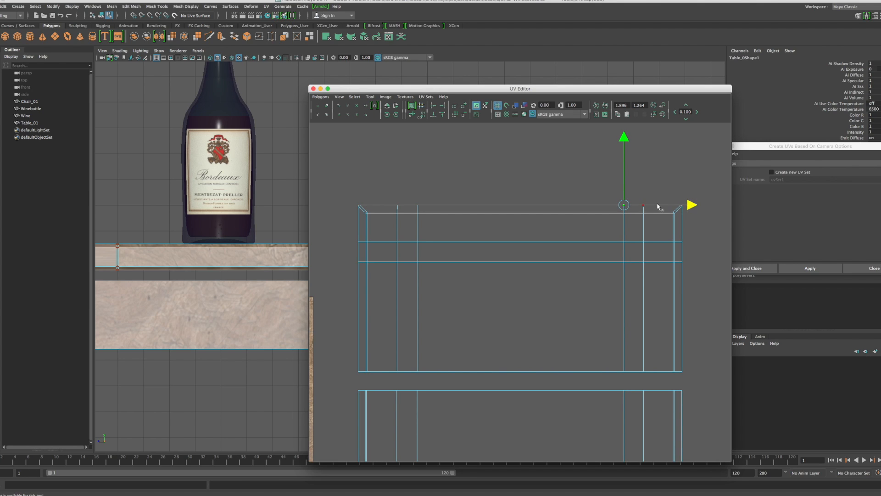
pyautogui.click(643, 204)
pyautogui.click(709, 206)
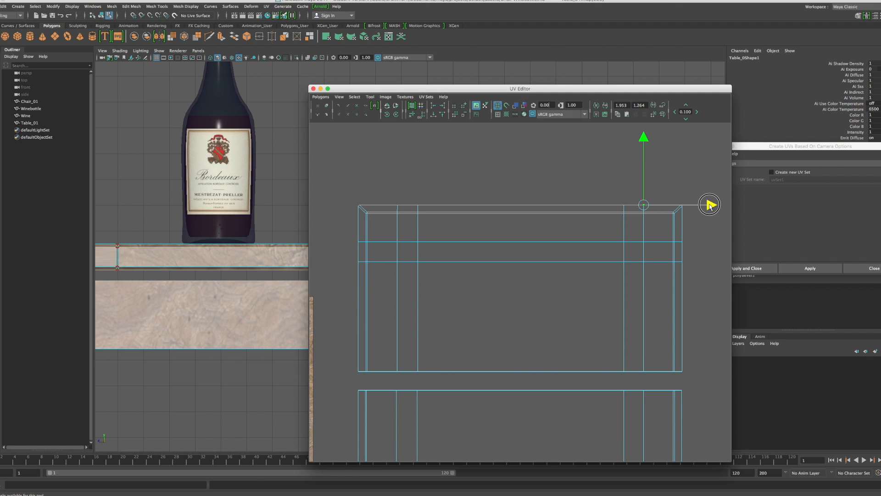
pyautogui.click(398, 204)
pyautogui.click(465, 205)
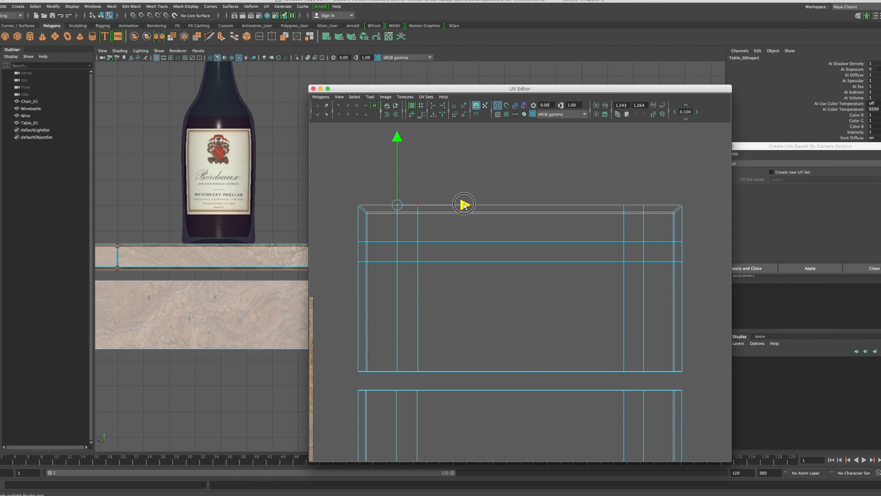
pyautogui.click(456, 190)
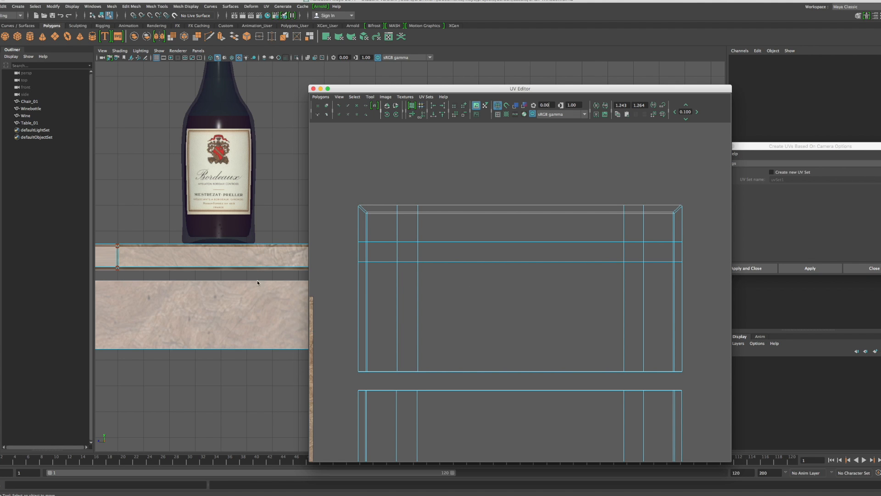
# Step: Put the table back in object mode in the perspective view, deselect it, and examine the wood grain across the tabletop sections
pyautogui.scroll(-8, 235, 290)
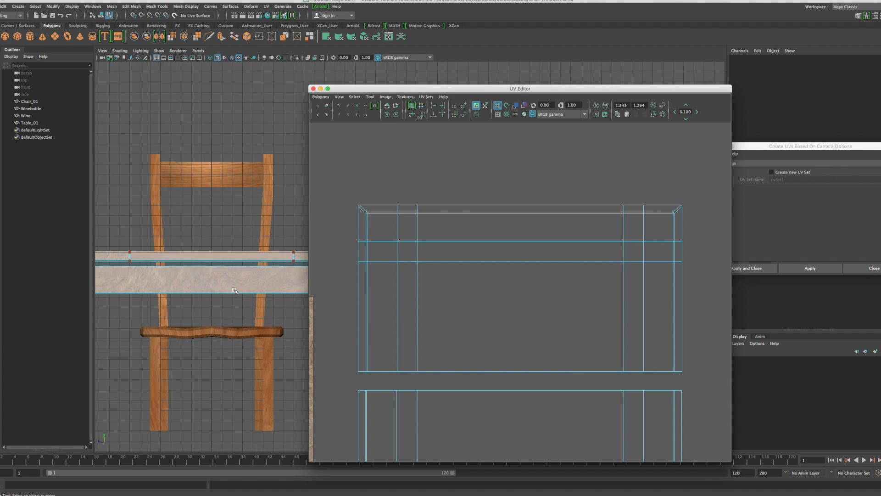
pyautogui.press('space')
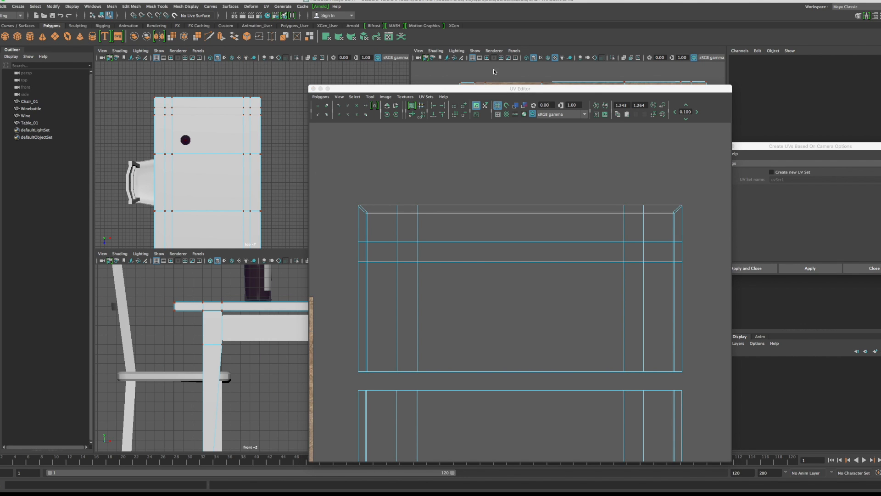
pyautogui.press('space')
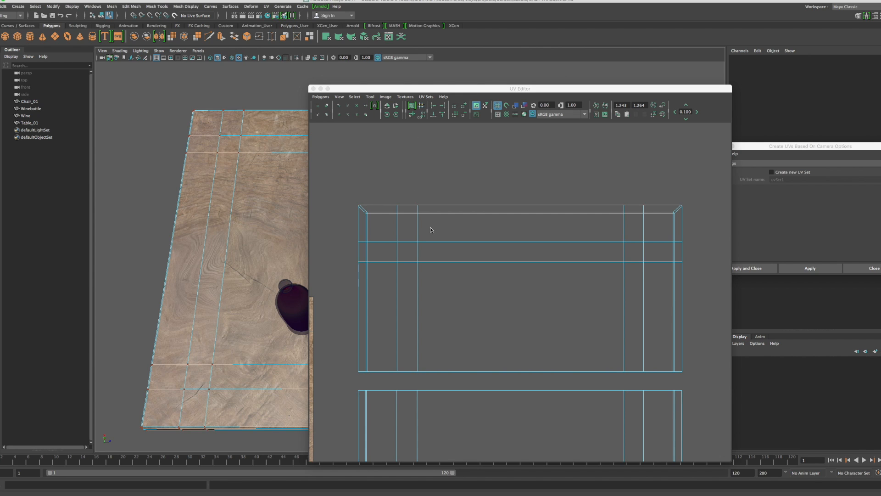
pyautogui.moveTo(397, 89); pyautogui.dragTo(657, 115)
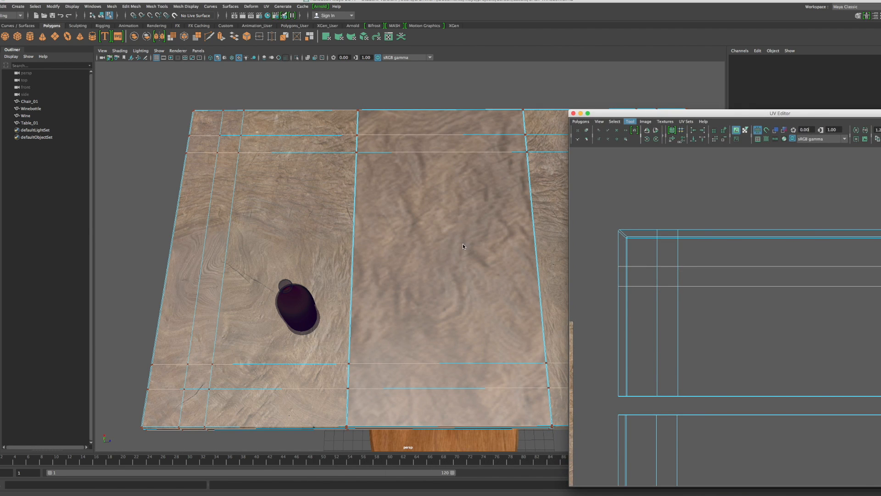
pyautogui.rightClick(427, 122)
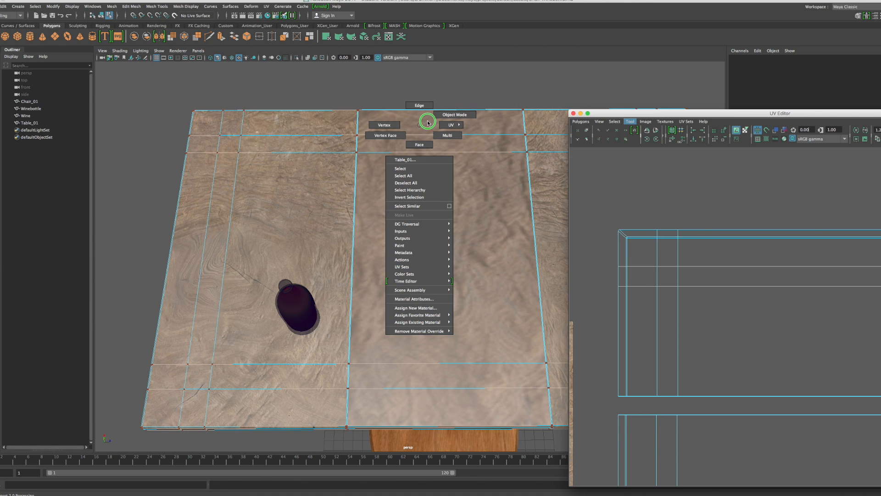
pyautogui.click(452, 114)
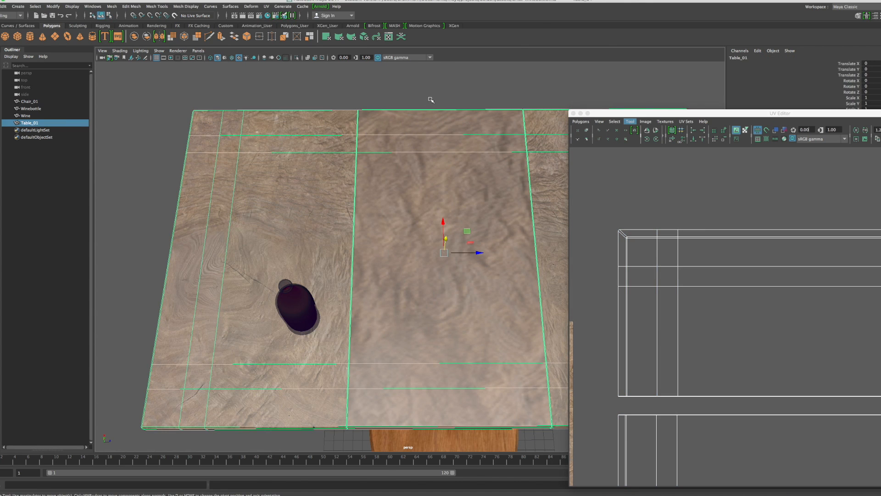
pyautogui.click(431, 100)
pyautogui.keyDown('alt'); pyautogui.moveTo(459, 236); pyautogui.dragTo(475, 246); pyautogui.keyUp('alt')
pyautogui.keyDown('alt'); pyautogui.moveTo(400, 258); pyautogui.dragTo(371, 267); pyautogui.keyUp('alt')
pyautogui.keyDown('alt'); pyautogui.moveTo(500, 318); pyautogui.dragTo(472, 294); pyautogui.keyUp('alt')
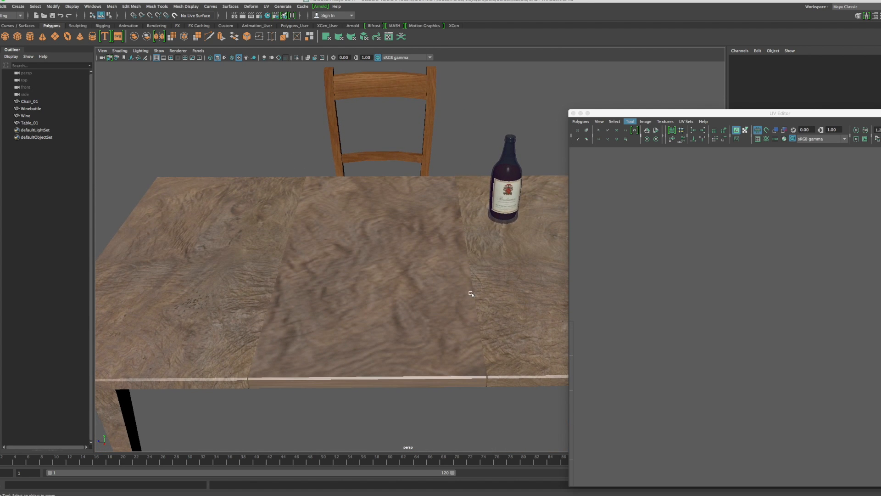
# Step: Move the UV Editor aside and open the Hypershade with its material list and node graph in view
pyautogui.moveTo(772, 115); pyautogui.dragTo(656, 103)
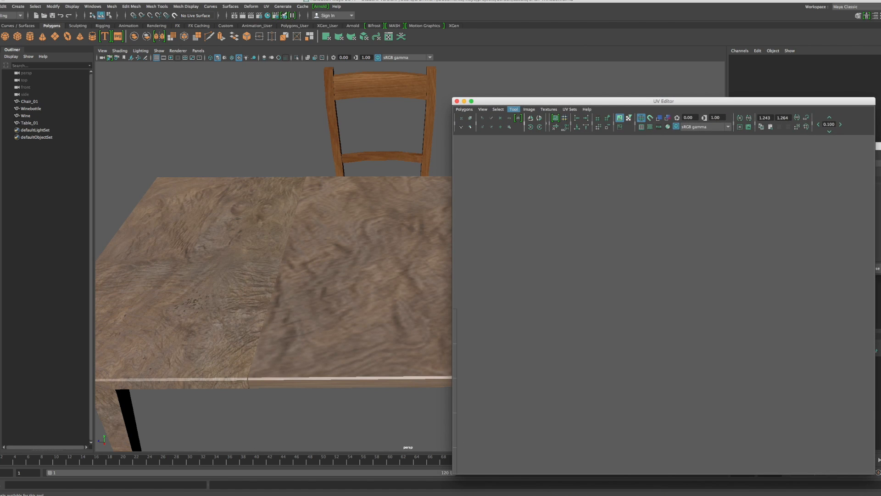
pyautogui.click(92, 7)
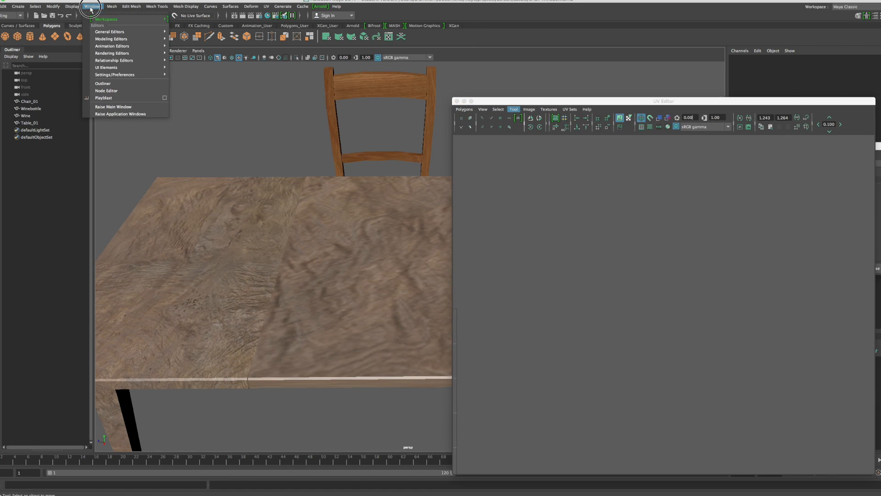
pyautogui.moveTo(110, 54)
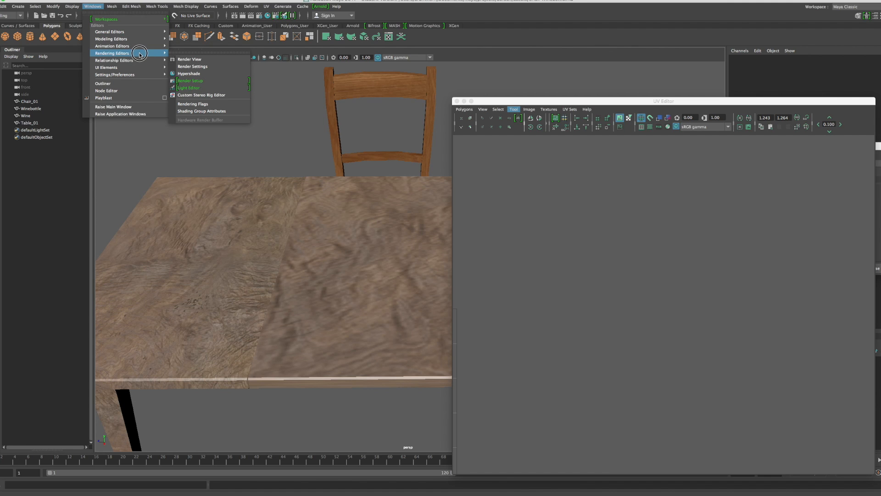
pyautogui.moveTo(166, 61)
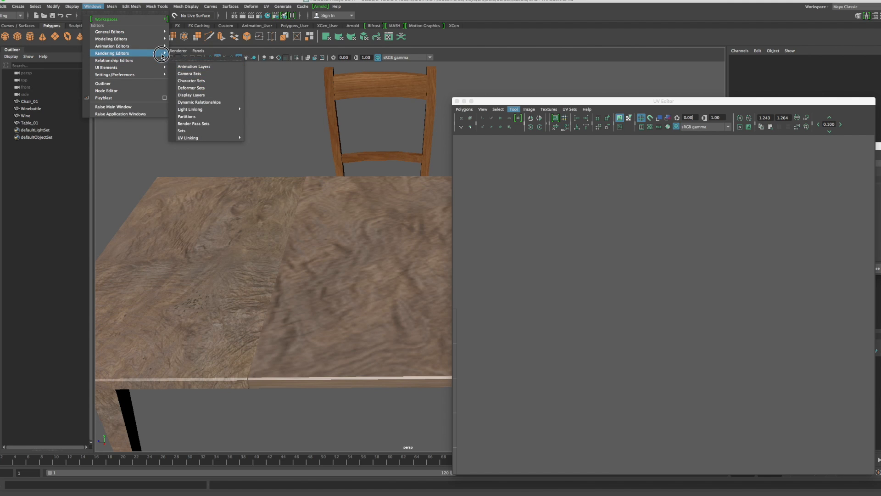
pyautogui.click(191, 74)
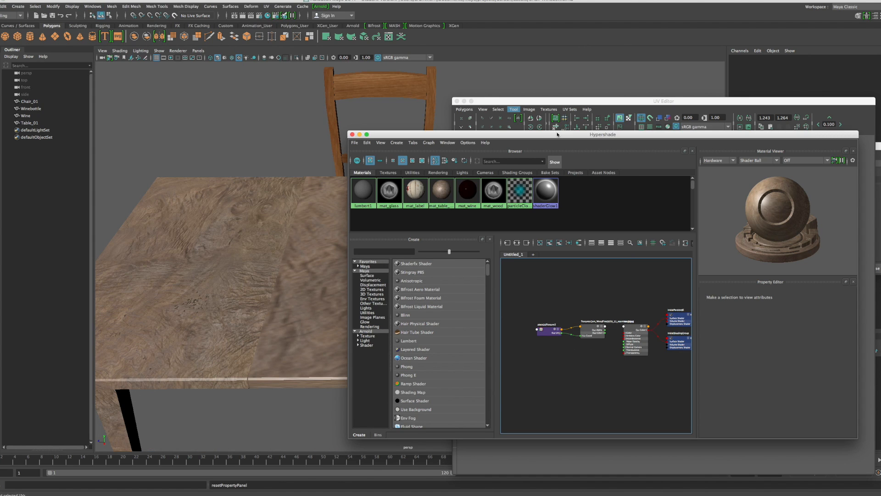
pyautogui.click(557, 134)
pyautogui.moveTo(557, 134); pyautogui.dragTo(546, 110)
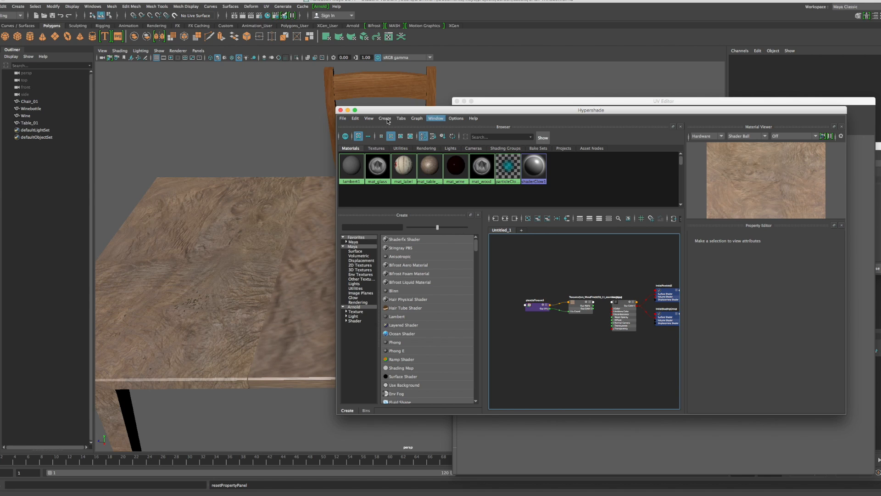
# Step: Create a new Blinn material and name it mat_table_02
pyautogui.click(383, 118)
pyautogui.moveTo(404, 132)
pyautogui.click(509, 173)
pyautogui.click(505, 180)
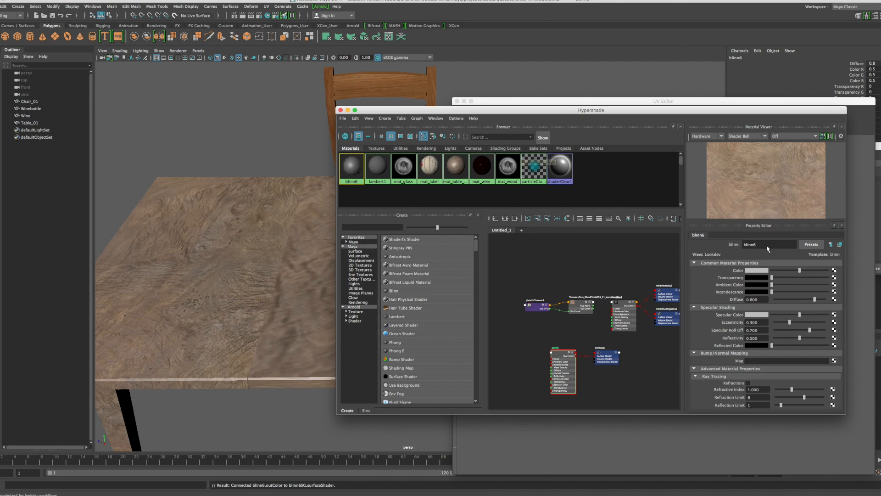
pyautogui.moveTo(762, 245); pyautogui.dragTo(737, 247)
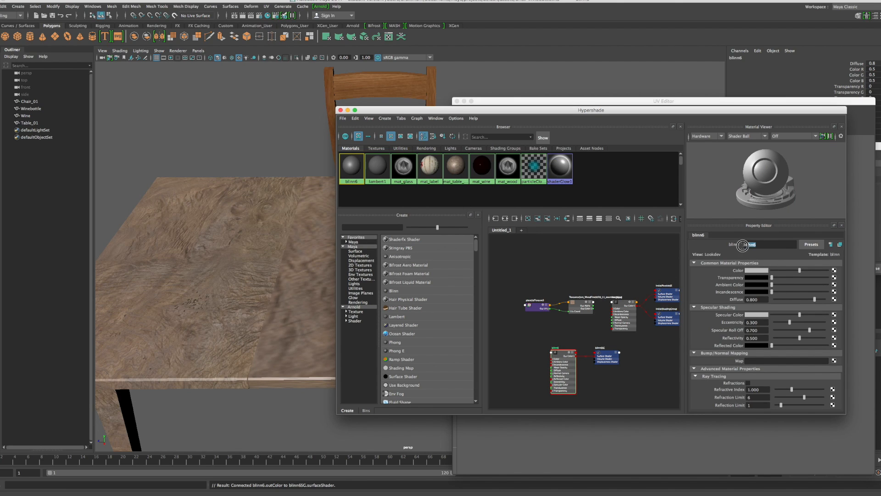
pyautogui.write('mat_table_02')
pyautogui.press('Return')
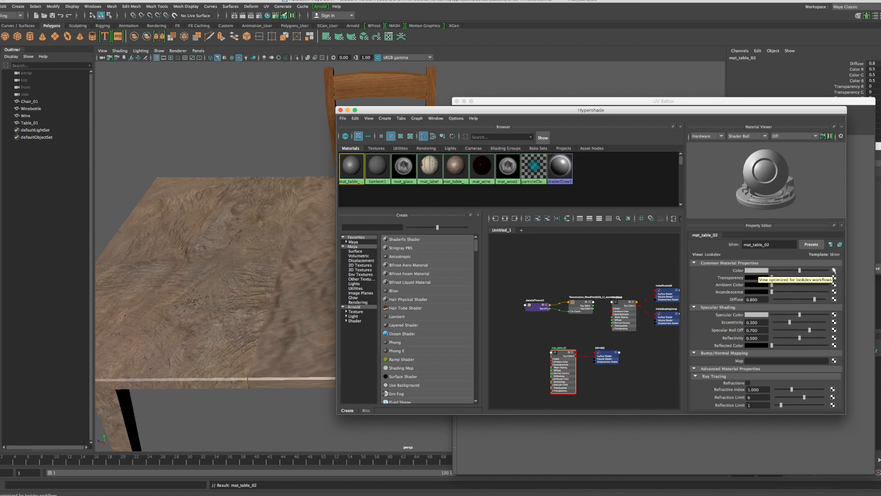
# Step: Clear the Hypershade from the table, switch the table to face mode and select the faces of its middle tabletop section
pyautogui.moveTo(588, 110); pyautogui.dragTo(734, 100)
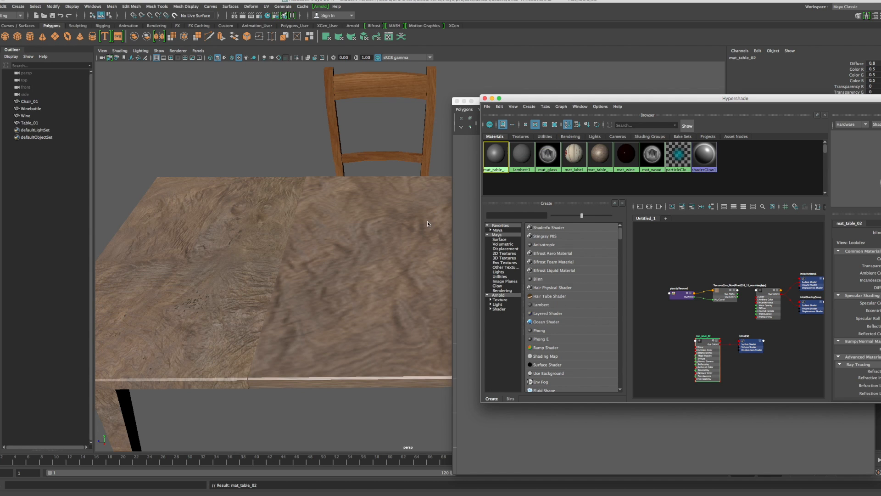
pyautogui.keyDown('alt'); pyautogui.moveTo(412, 254); pyautogui.dragTo(414, 233); pyautogui.keyUp('alt')
pyautogui.moveTo(372, 249); pyautogui.dragTo(373, 271, button='right')
pyautogui.moveTo(349, 226); pyautogui.dragTo(388, 265)
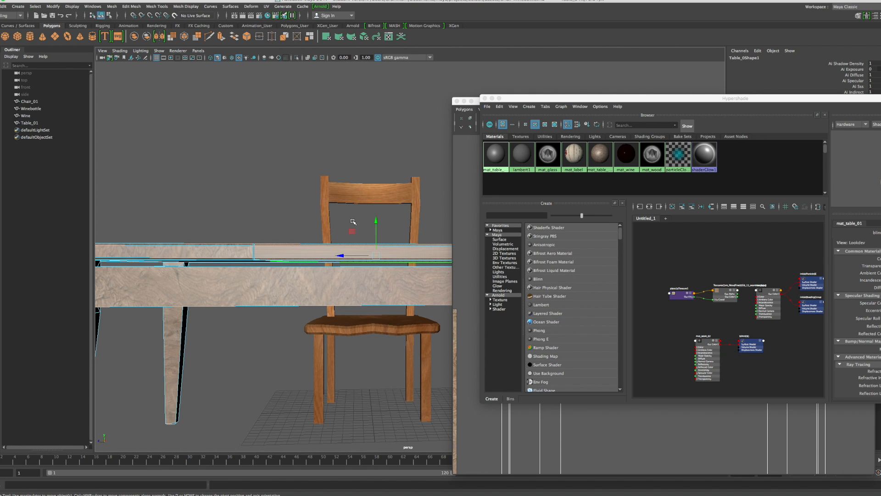
pyautogui.keyDown('alt'); pyautogui.moveTo(367, 213); pyautogui.dragTo(203, 248); pyautogui.keyUp('alt')
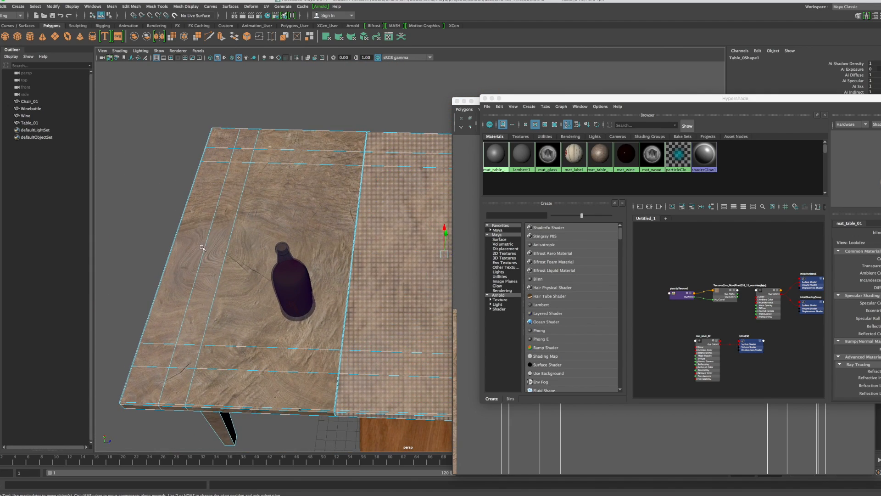
pyautogui.scroll(5, 374, 250)
pyautogui.moveTo(373, 257)
pyautogui.keyDown('alt'); pyautogui.mouseDown()
pyautogui.moveTo(353, 256)
pyautogui.moveTo(380, 244)
pyautogui.mouseUp(); pyautogui.keyUp('alt')
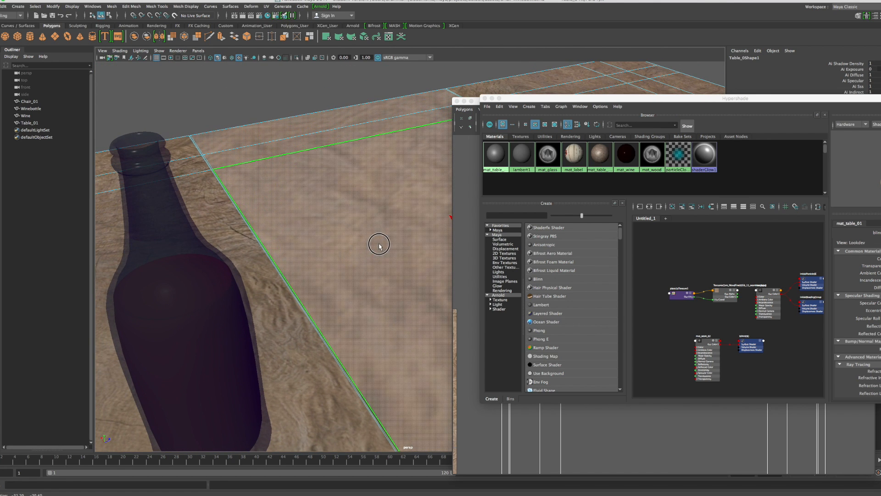
pyautogui.scroll(5, 286, 255)
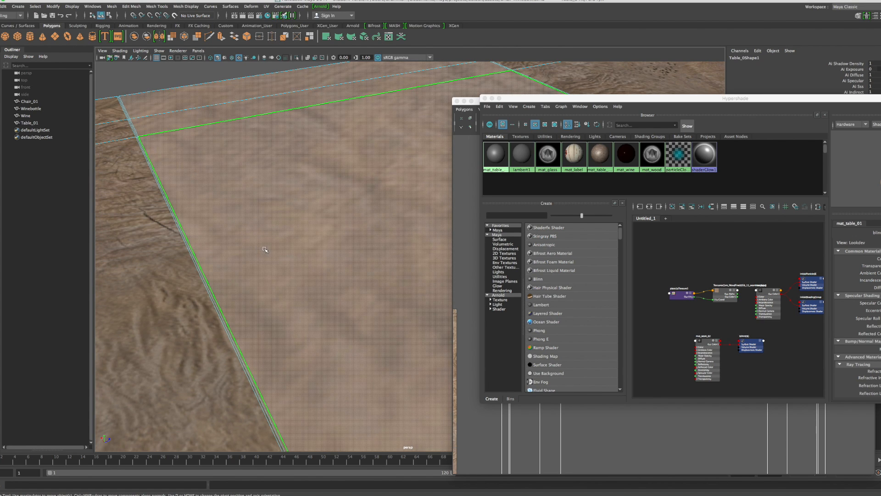
pyautogui.moveTo(264, 250)
pyautogui.keyDown('alt'); pyautogui.mouseDown()
pyautogui.moveTo(258, 227)
pyautogui.moveTo(276, 259)
pyautogui.mouseUp(); pyautogui.keyUp('alt')
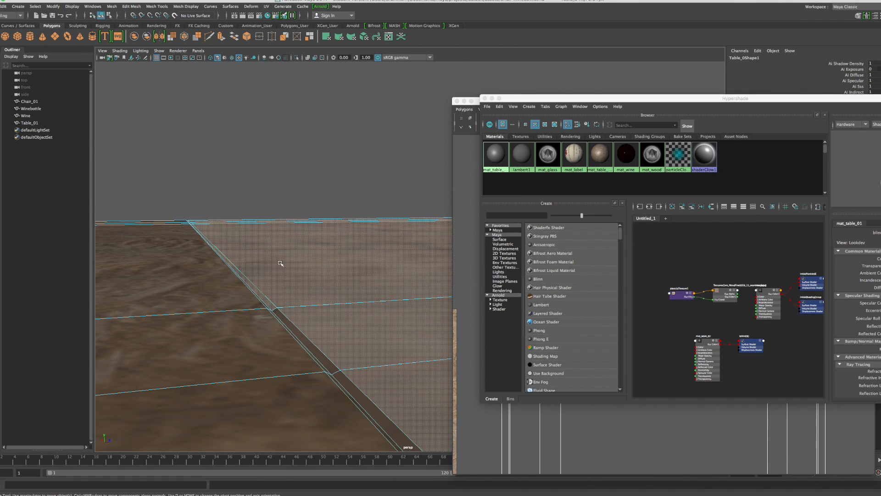
# Step: Add the narrow bevel faces along one seam of the middle tabletop section to the face selection
pyautogui.keyDown('shift'); pyautogui.click(345, 379); pyautogui.keyUp('shift')
pyautogui.press('f')
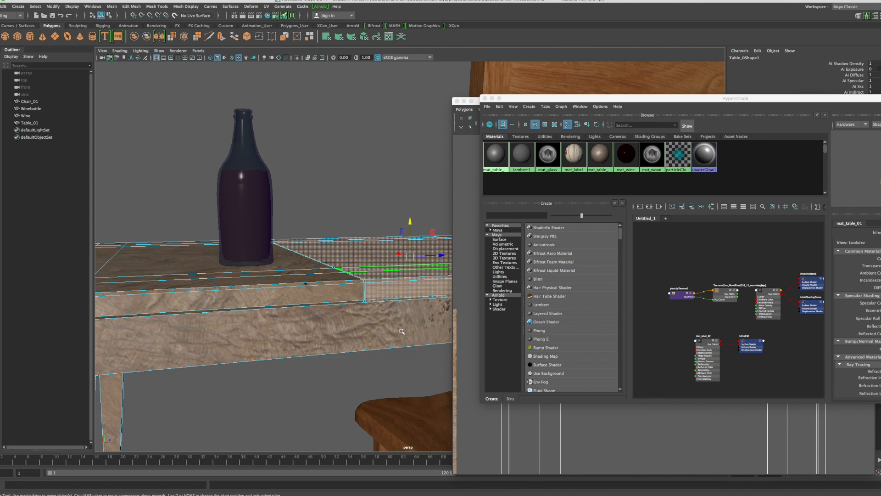
pyautogui.scroll(4, 380, 296)
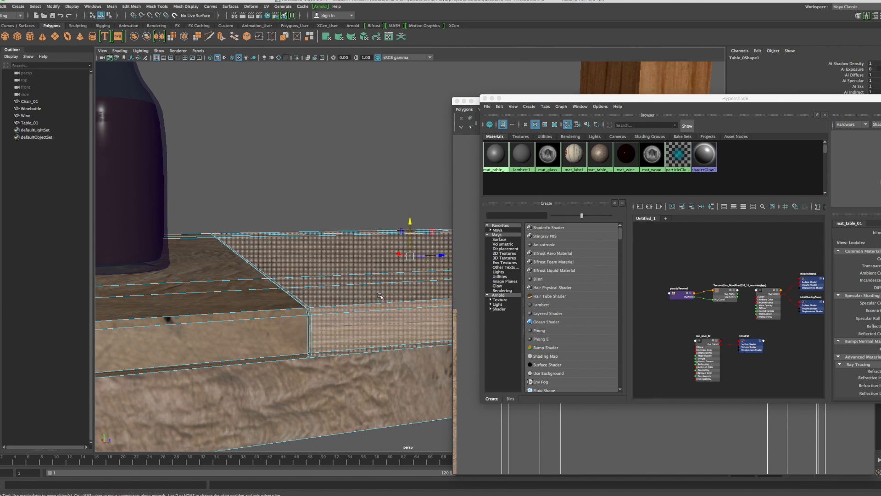
pyautogui.scroll(2, 380, 296)
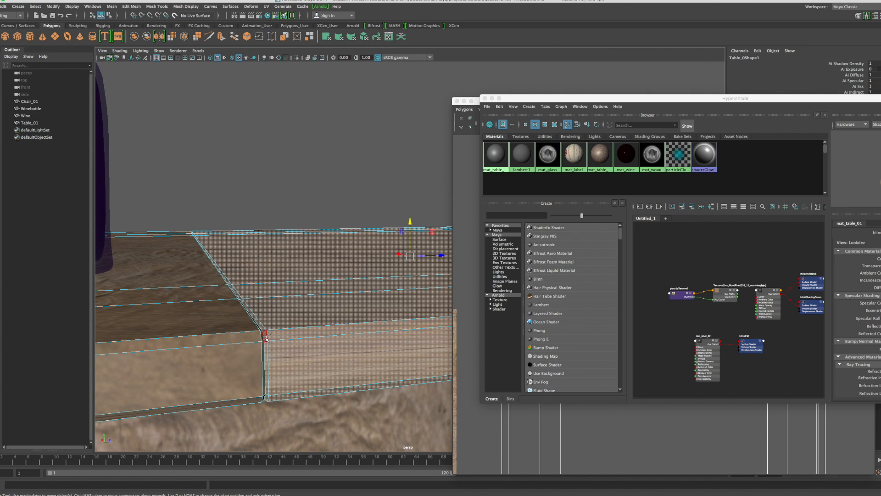
pyautogui.scroll(5, 319, 354)
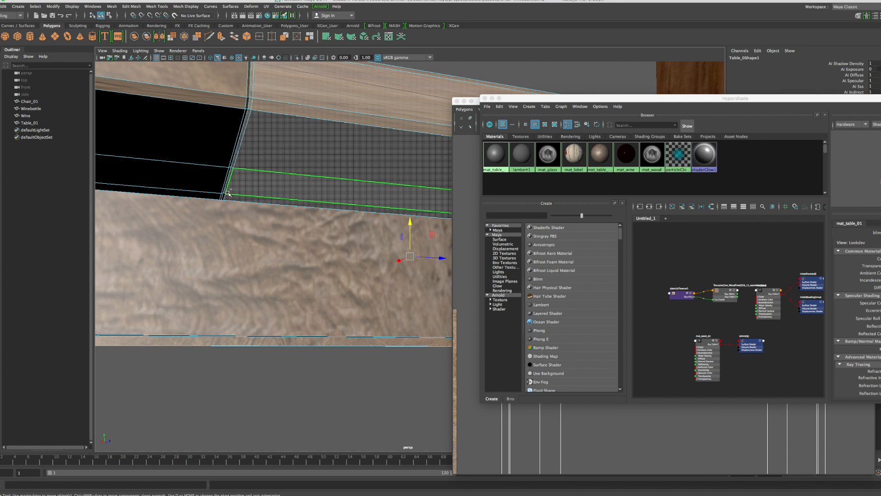
# Step: Extend the face selection with the remaining narrow bevel faces around the middle tabletop section's edges and underside
pyautogui.keyDown('alt'); pyautogui.moveTo(248, 197); pyautogui.dragTo(367, 193); pyautogui.keyUp('alt')
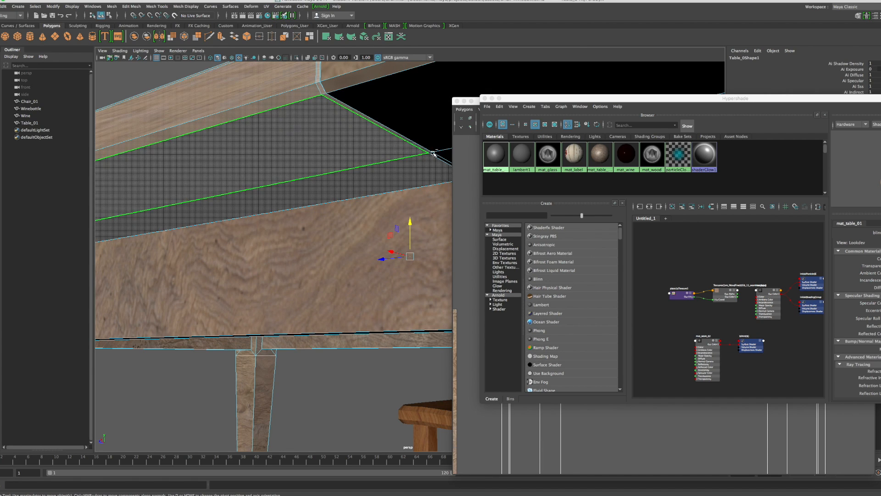
pyautogui.keyDown('alt'); pyautogui.moveTo(393, 169); pyautogui.dragTo(431, 175); pyautogui.keyUp('alt')
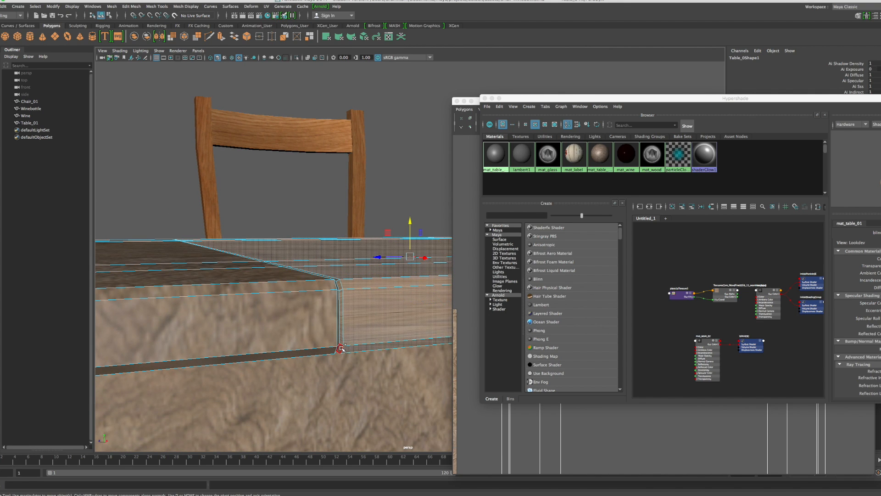
pyautogui.keyDown('shift'); pyautogui.click(339, 285); pyautogui.keyUp('shift')
pyautogui.keyDown('alt'); pyautogui.moveTo(355, 264); pyautogui.dragTo(356, 269); pyautogui.keyUp('alt')
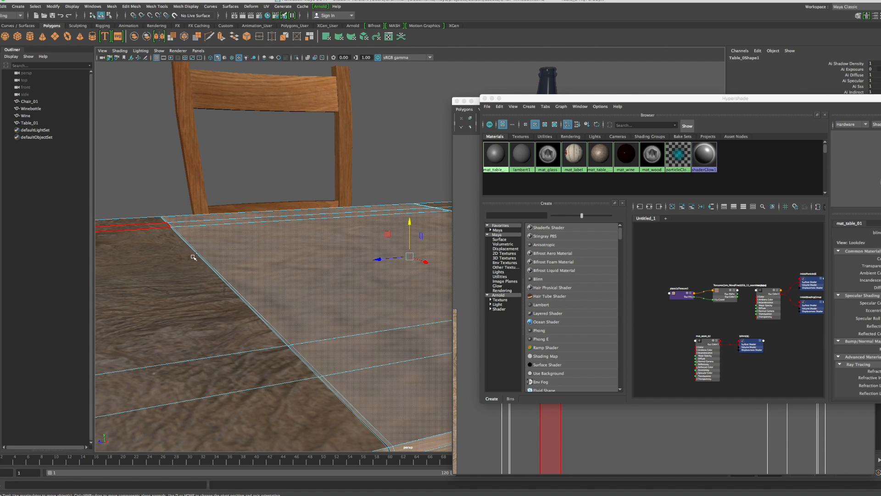
pyautogui.keyDown('alt'); pyautogui.moveTo(185, 276); pyautogui.dragTo(293, 271); pyautogui.keyUp('alt')
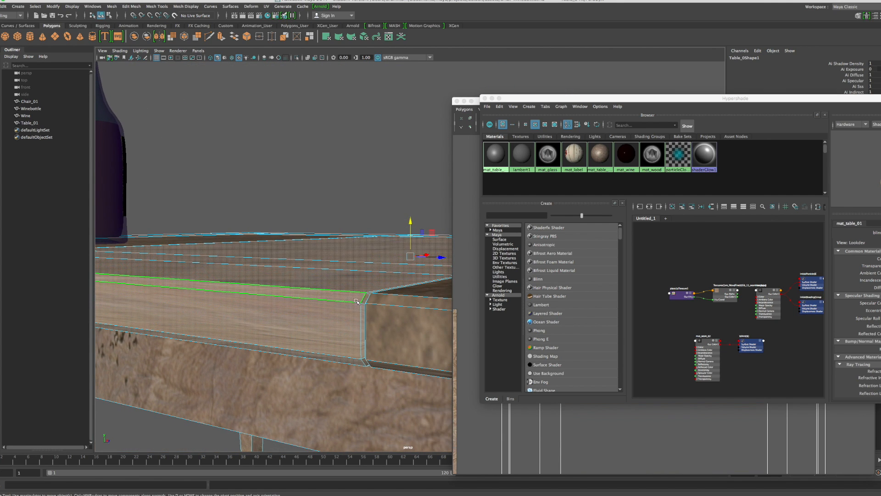
pyautogui.keyDown('shift'); pyautogui.click(364, 360); pyautogui.keyUp('shift')
pyautogui.keyDown('alt'); pyautogui.moveTo(358, 331); pyautogui.dragTo(350, 324); pyautogui.keyUp('alt')
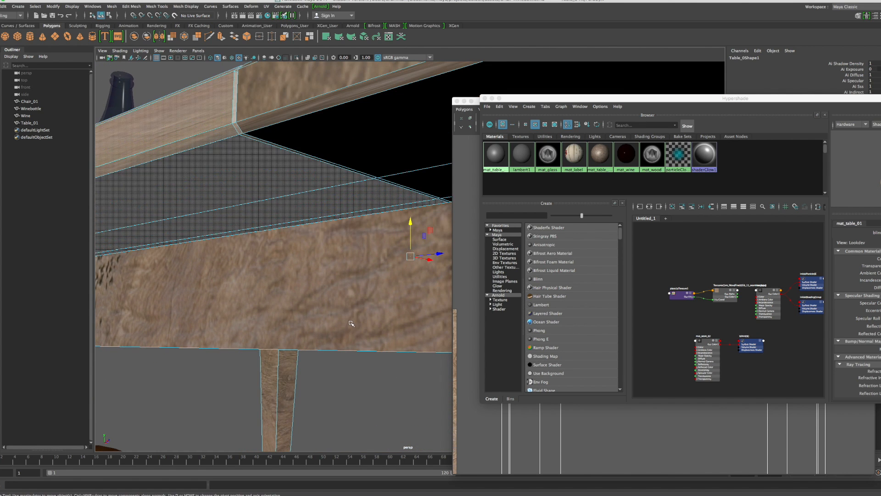
pyautogui.click(323, 164)
pyautogui.keyDown('shift'); pyautogui.click(324, 160); pyautogui.keyUp('shift')
# Step: Complete the underside seam selection and assign the mat_table_02 material to the selected middle tabletop faces
pyautogui.keyDown('alt'); pyautogui.moveTo(360, 209); pyautogui.dragTo(254, 205); pyautogui.keyUp('alt')
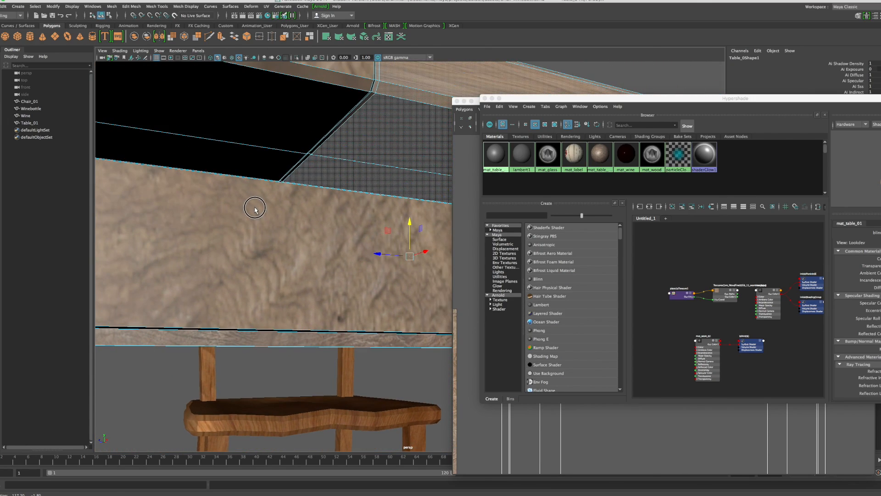
pyautogui.click(336, 130)
pyautogui.keyDown('alt'); pyautogui.moveTo(348, 144); pyautogui.dragTo(335, 170); pyautogui.keyUp('alt')
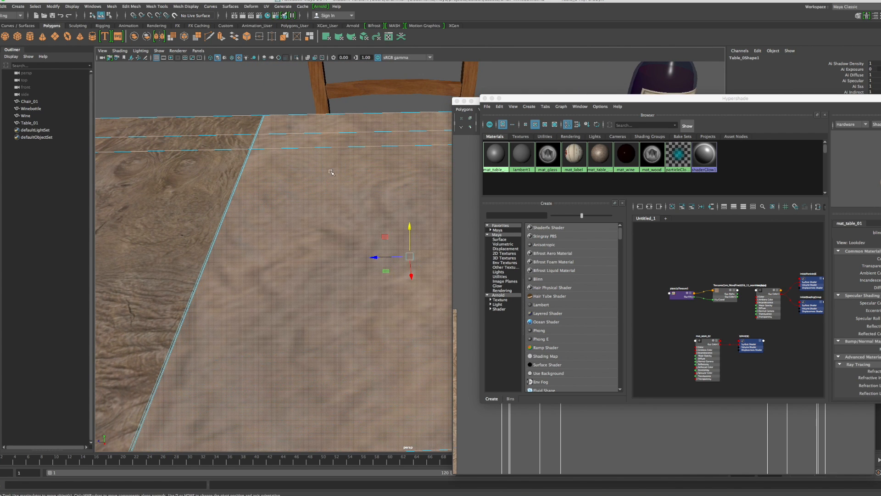
pyautogui.moveTo(335, 171); pyautogui.dragTo(397, 392, button='right')
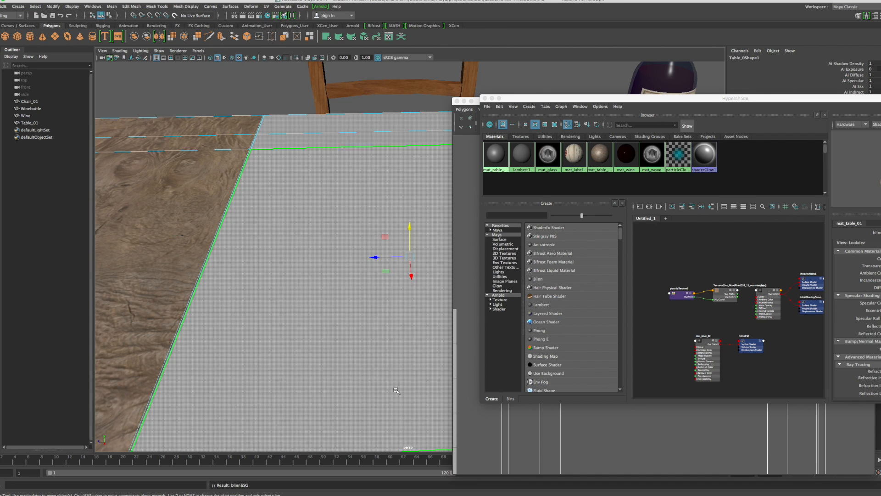
pyautogui.scroll(-10, 339, 306)
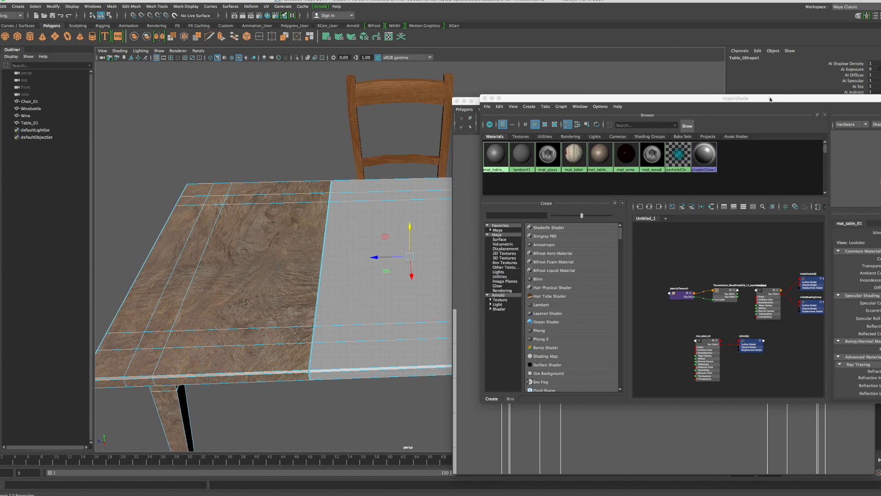
# Step: Bring the Hypershade back over the scene and connect a File texture to the Color of mat_table_02
pyautogui.moveTo(771, 100); pyautogui.dragTo(584, 104)
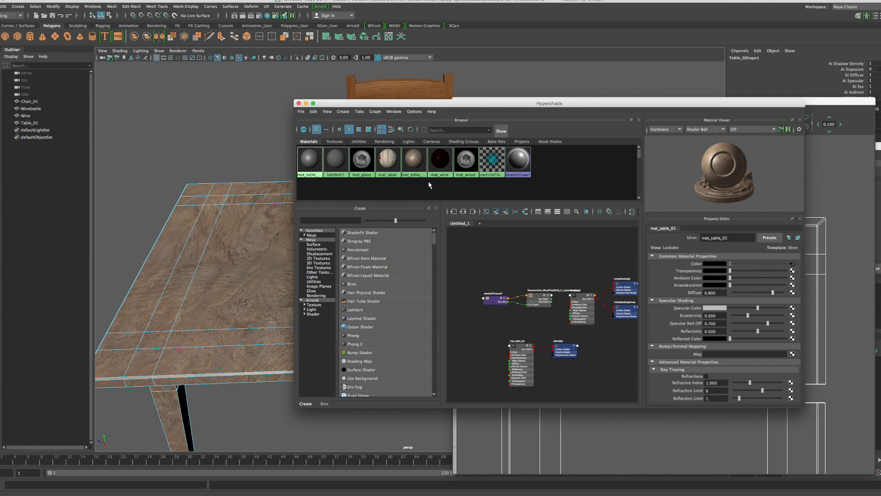
pyautogui.click(313, 161)
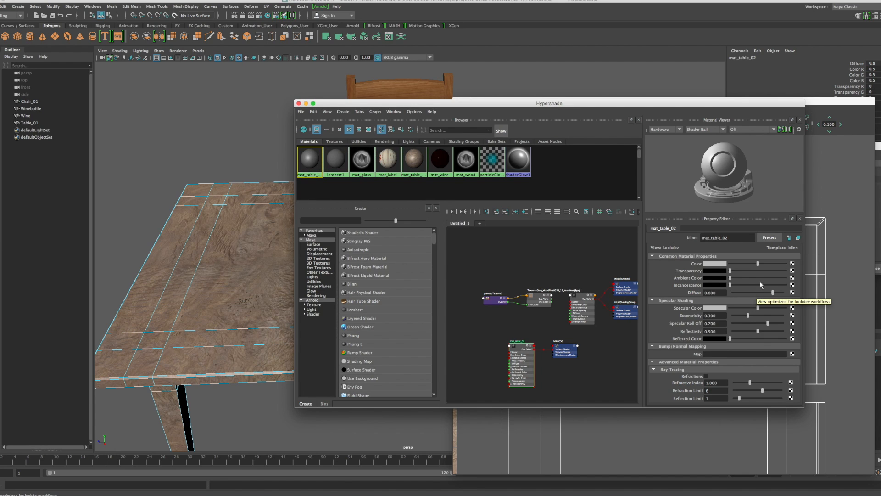
pyautogui.click(793, 264)
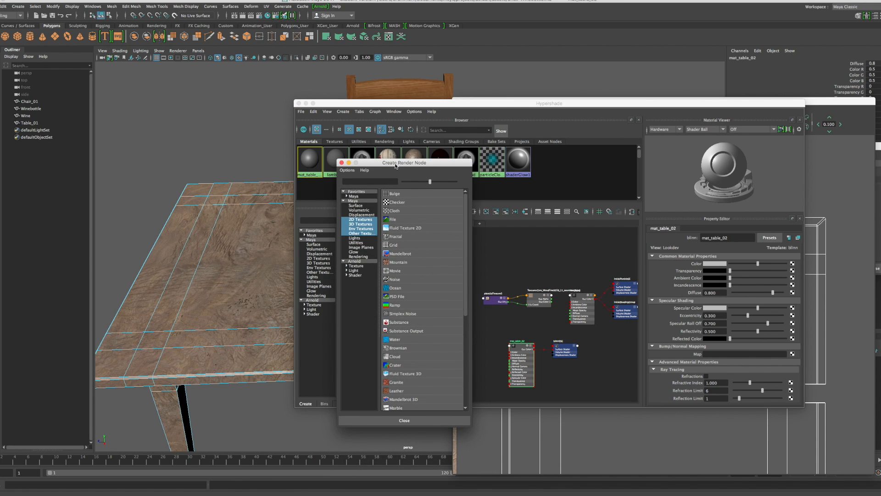
pyautogui.click(394, 220)
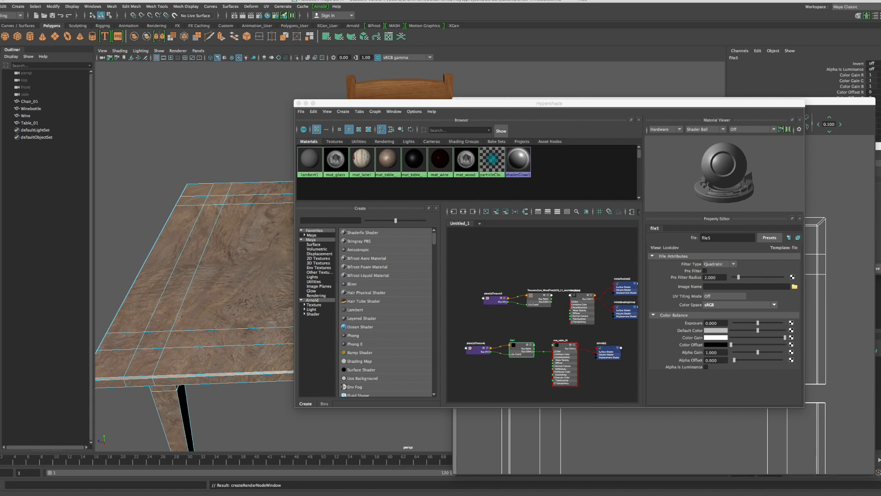
# Step: Preview the available texture images and load hardwood-oak-planks.jpg into the File texture for mat_table_02
pyautogui.moveTo(379, 495); pyautogui.dragTo(383, 173)
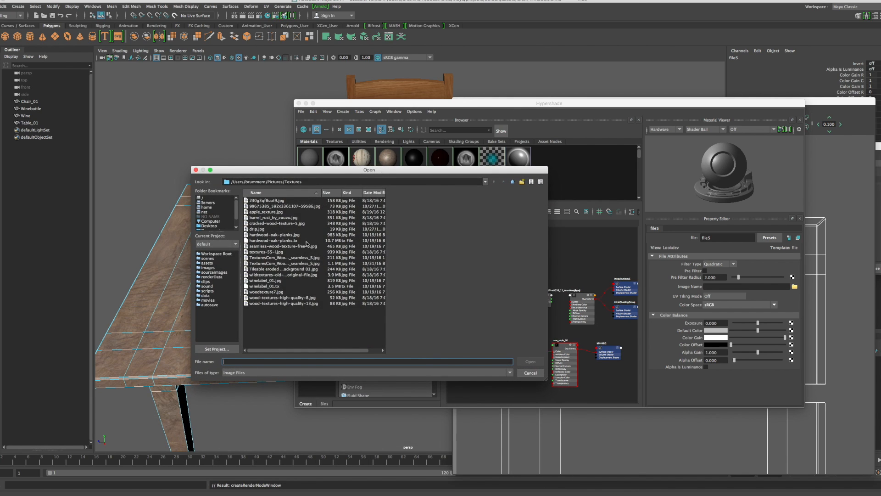
pyautogui.click(268, 258)
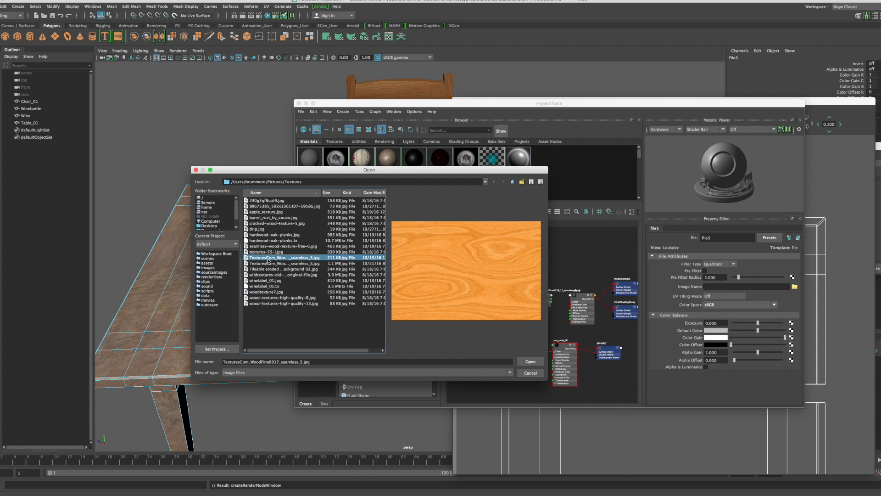
pyautogui.click(268, 263)
pyautogui.click(268, 270)
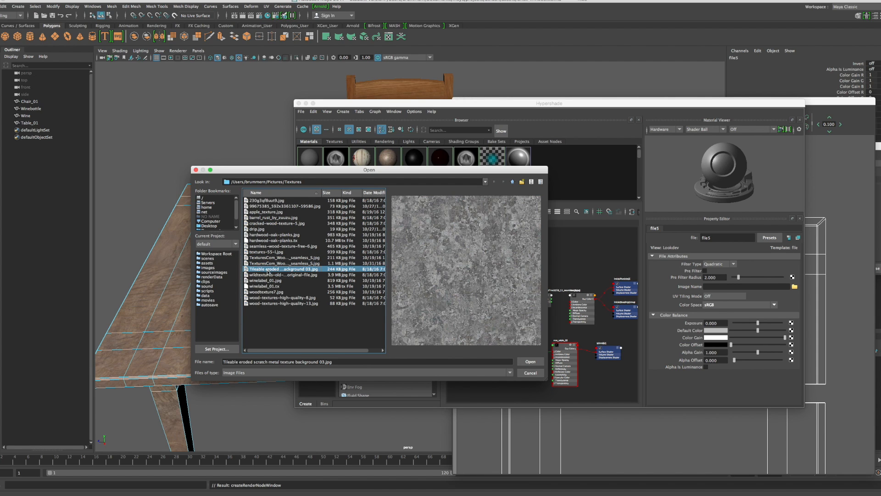
pyautogui.click(268, 275)
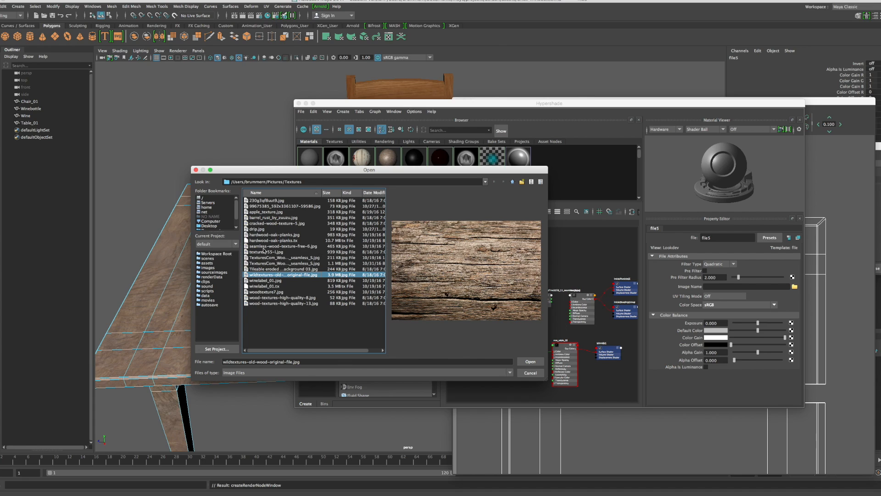
pyautogui.click(265, 240)
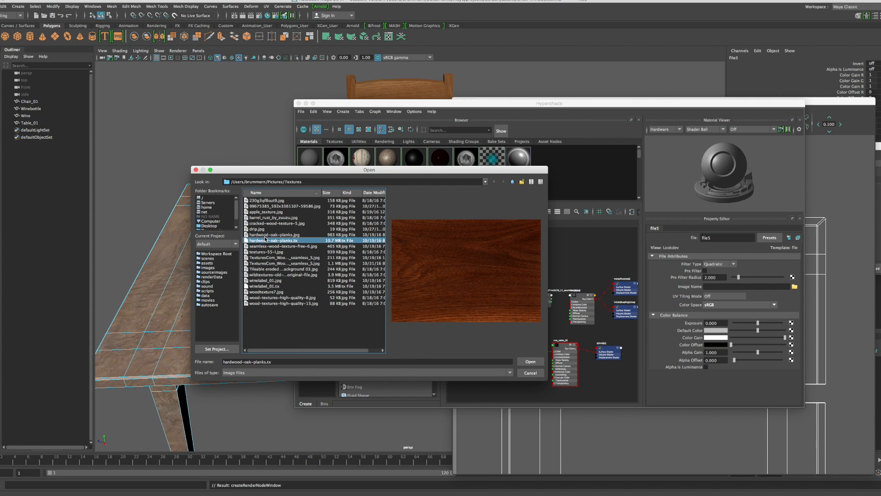
pyautogui.click(265, 235)
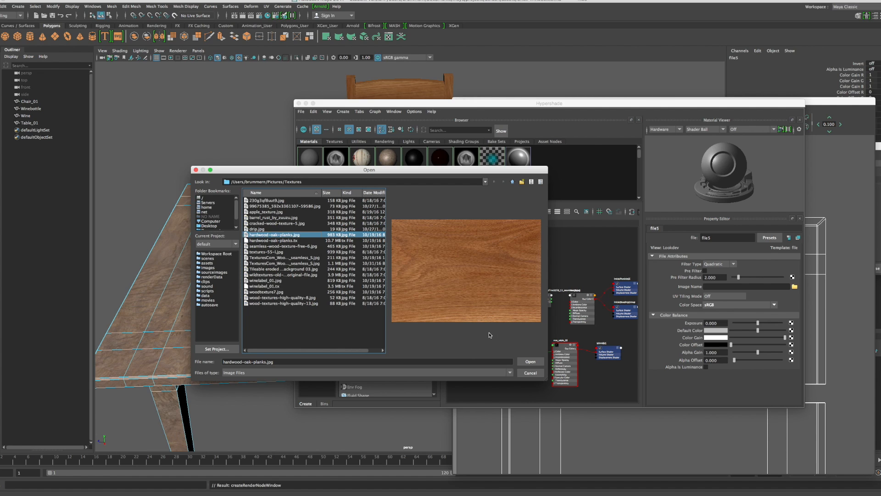
pyautogui.click(529, 362)
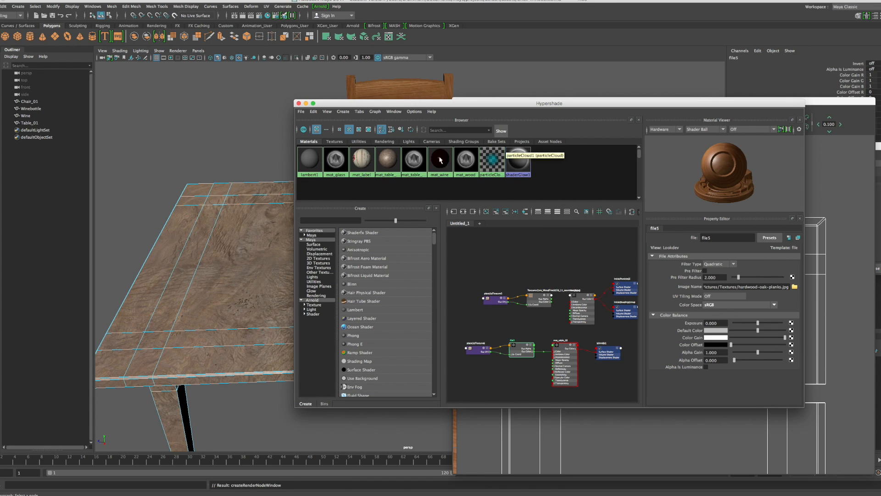
# Step: Move the Hypershade clear of the tabletop and select all faces that use the mat_table_02 material
pyautogui.click(419, 104)
pyautogui.moveTo(419, 105); pyautogui.dragTo(592, 104)
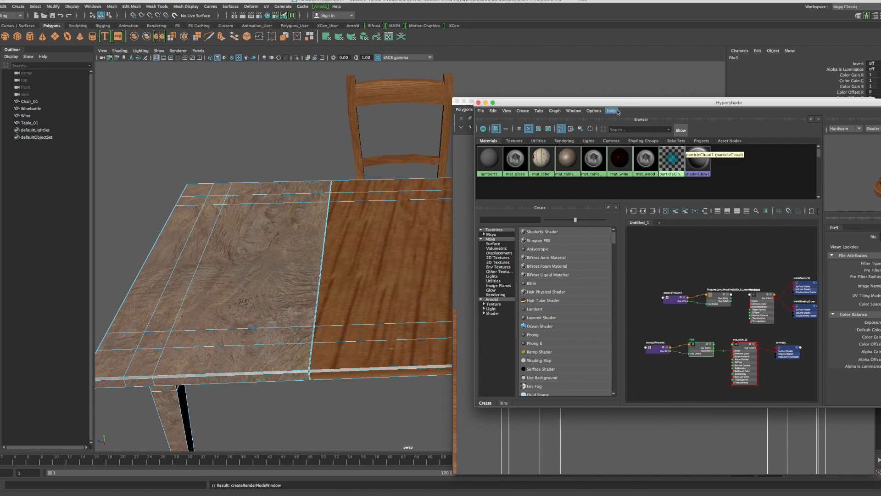
pyautogui.moveTo(591, 106); pyautogui.dragTo(491, 117)
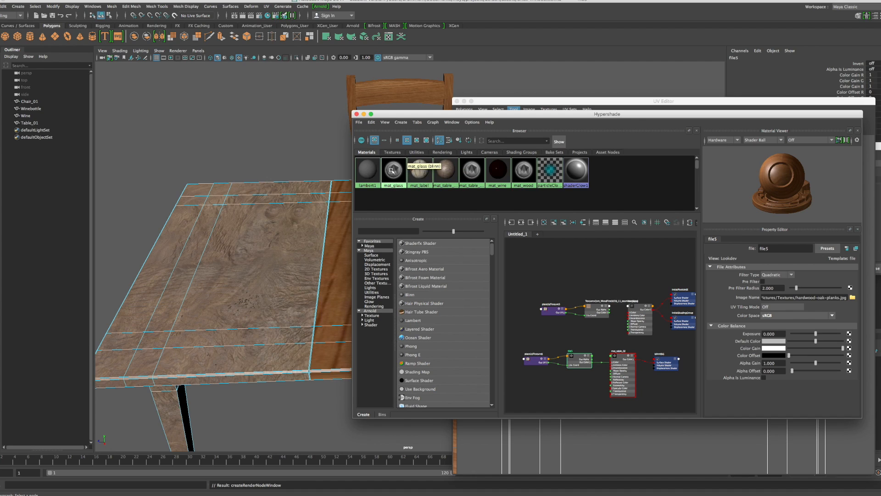
pyautogui.click(470, 170)
pyautogui.rightClick(471, 170)
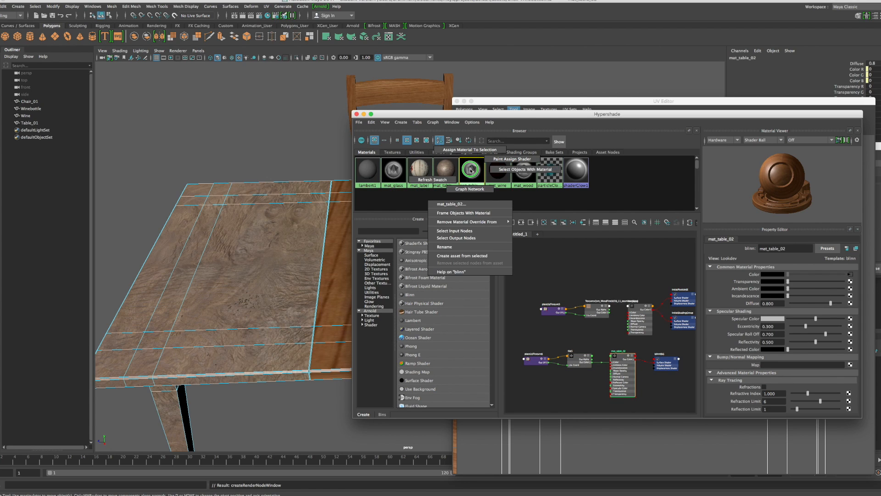
pyautogui.click(507, 170)
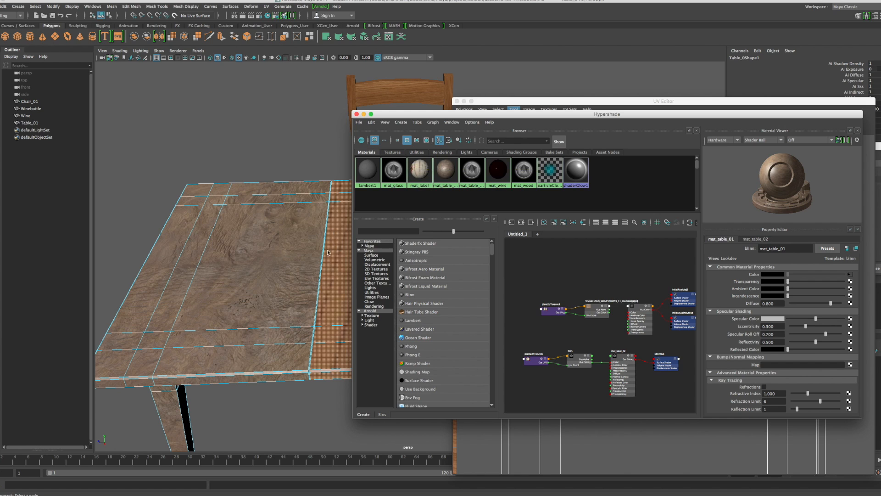
# Step: Minimize the Hypershade and reposition the UV Editor so the middle tabletop section and its complete UV layout are both in view
pyautogui.moveTo(429, 113); pyautogui.dragTo(592, 110)
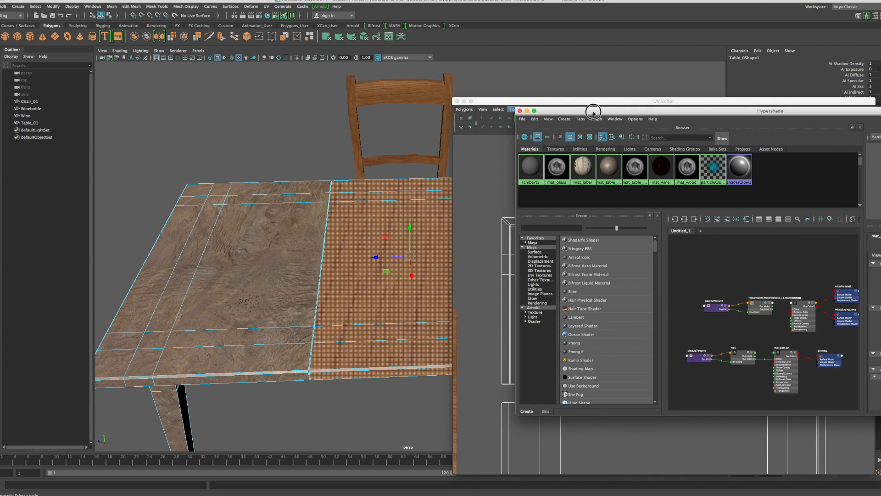
pyautogui.click(527, 111)
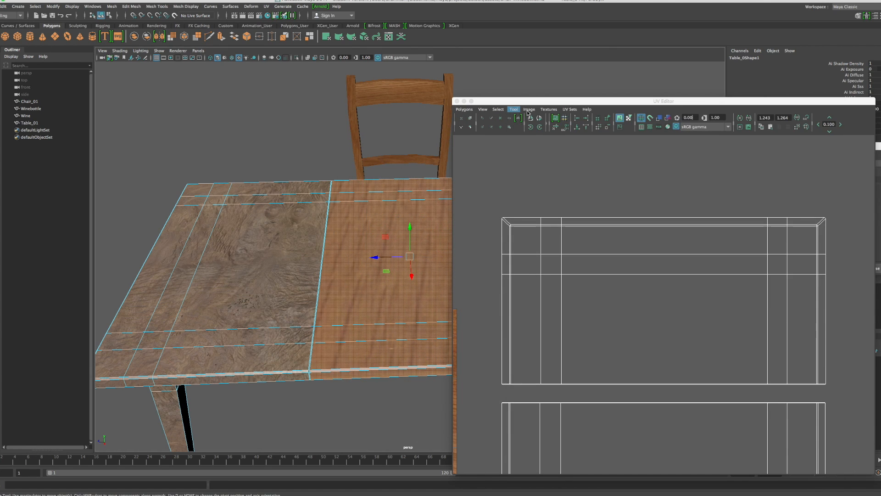
pyautogui.click(513, 102)
pyautogui.moveTo(513, 102); pyautogui.dragTo(618, 75)
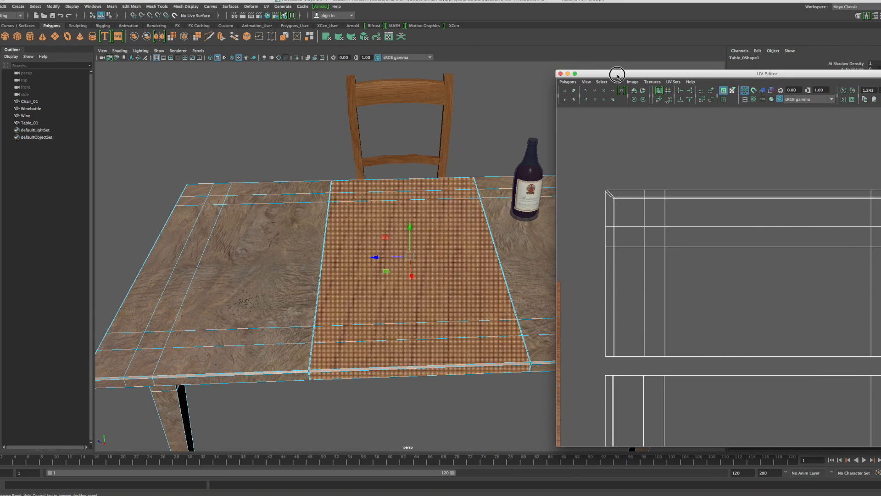
pyautogui.scroll(-6, 667, 360)
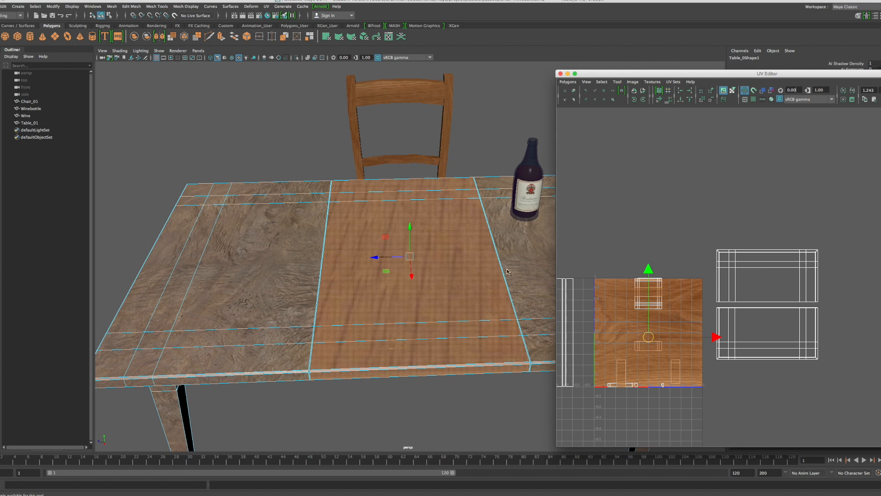
# Step: Try to remove the underside faces of the middle tabletop section from the selection in the perspective view
pyautogui.keyDown('alt'); pyautogui.moveTo(469, 305); pyautogui.dragTo(469, 279); pyautogui.keyUp('alt')
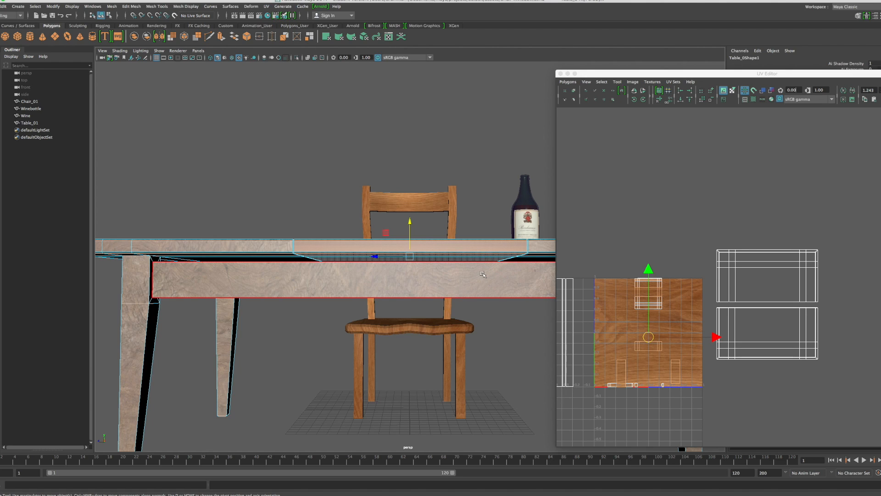
pyautogui.keyDown('alt'); pyautogui.moveTo(484, 268); pyautogui.dragTo(486, 274); pyautogui.keyUp('alt')
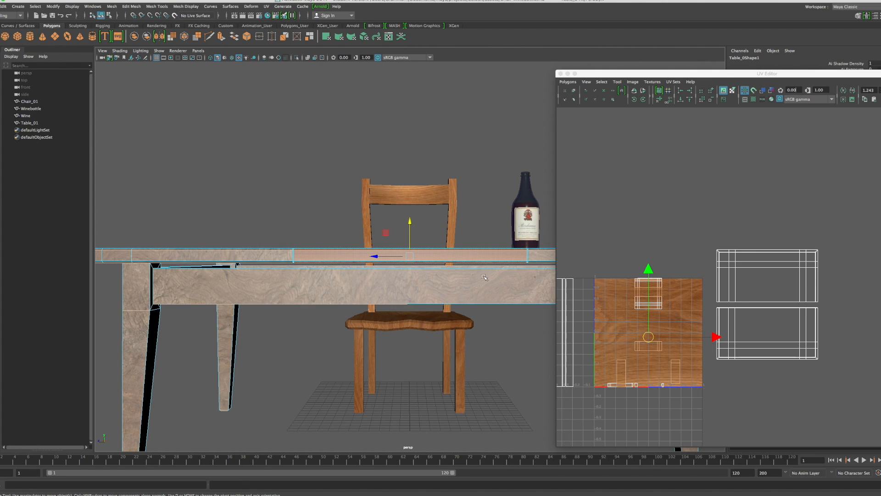
pyautogui.scroll(5, 442, 285)
pyautogui.scroll(2, 442, 286)
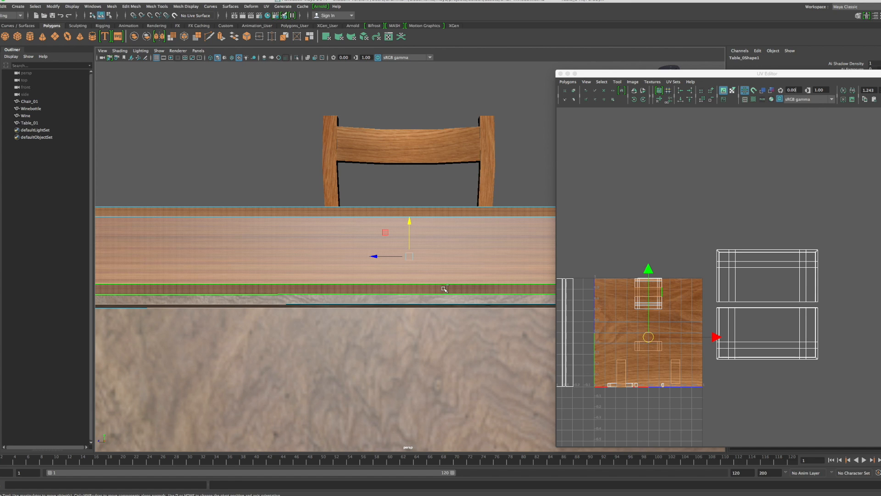
pyautogui.click(444, 290)
pyautogui.keyDown('alt'); pyautogui.moveTo(454, 288); pyautogui.dragTo(455, 283); pyautogui.keyUp('alt')
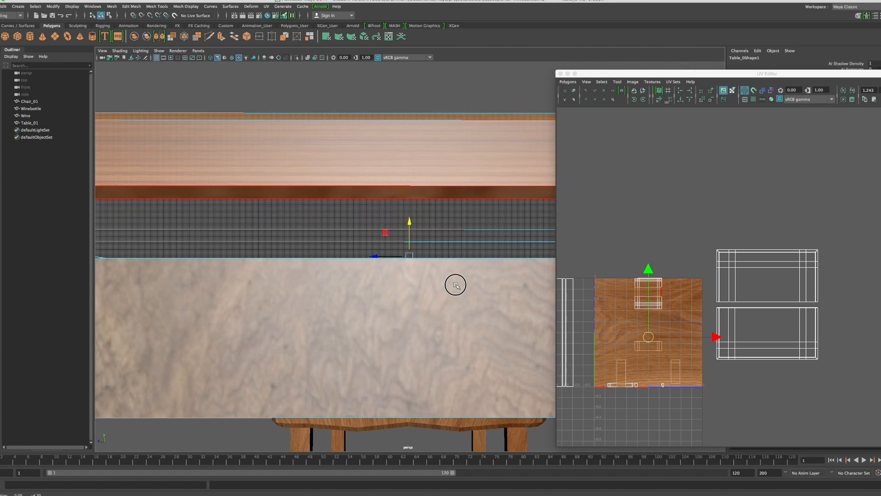
pyautogui.keyDown('shift'); pyautogui.click(447, 220); pyautogui.keyUp('shift')
pyautogui.keyDown('shift'); pyautogui.click(448, 235); pyautogui.keyUp('shift')
pyautogui.keyDown('shift'); pyautogui.click(452, 250); pyautogui.keyUp('shift')
pyautogui.moveTo(437, 289)
pyautogui.keyDown('alt'); pyautogui.mouseDown()
pyautogui.moveTo(422, 289)
pyautogui.moveTo(427, 278)
pyautogui.mouseUp(); pyautogui.keyUp('alt')
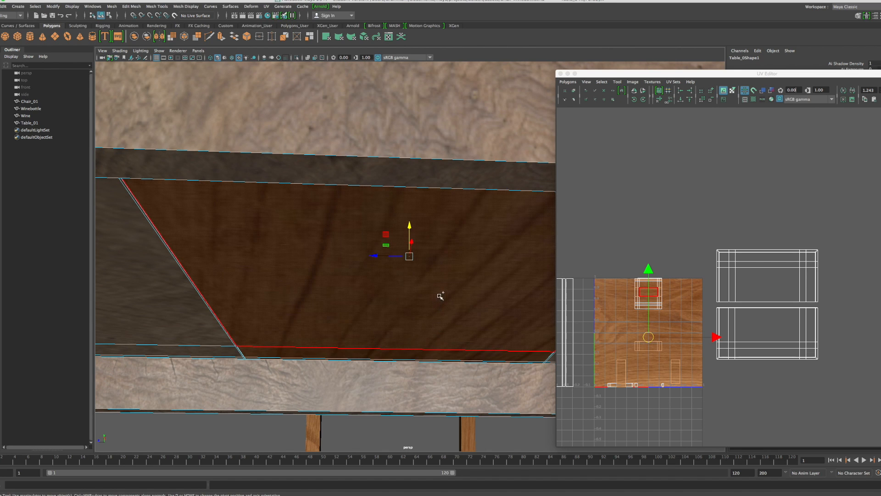
pyautogui.moveTo(454, 300)
pyautogui.keyDown('alt'); pyautogui.mouseDown()
pyautogui.moveTo(495, 299)
pyautogui.moveTo(437, 317)
pyautogui.moveTo(442, 304)
pyautogui.mouseUp(); pyautogui.keyUp('alt')
# Step: In the side view, frame the middle tabletop section and deselect its underside and lower bevel faces
pyautogui.press('space')
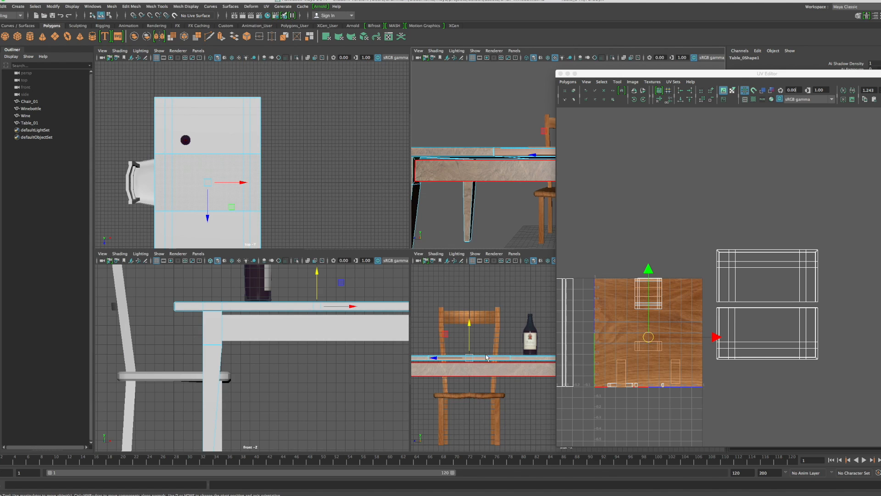
pyautogui.press('space')
pyautogui.scroll(5, 239, 302)
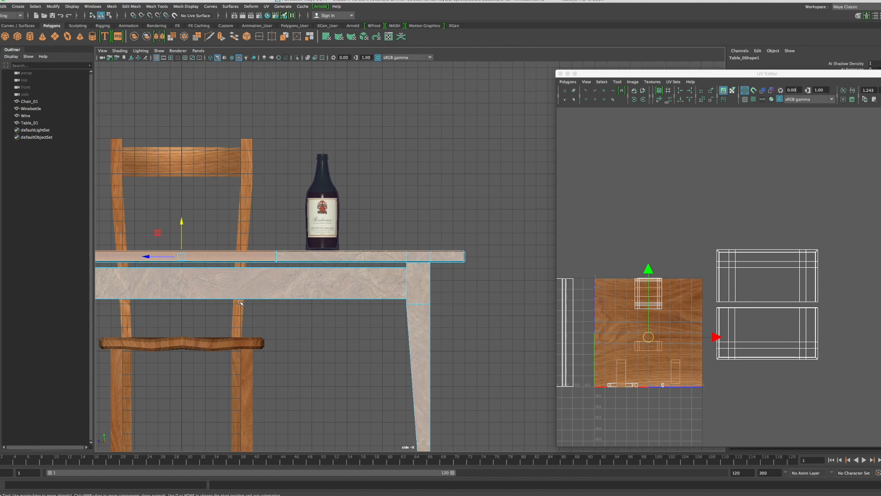
pyautogui.press('f')
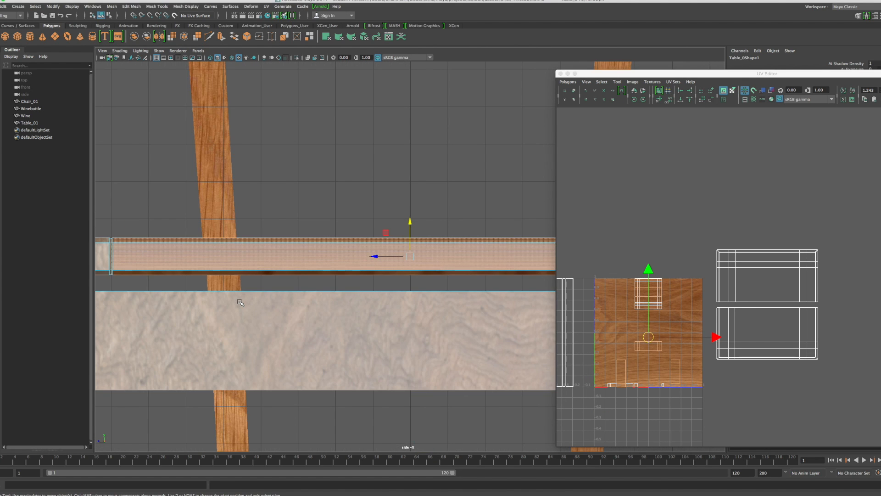
pyautogui.click(420, 281)
pyautogui.moveTo(600, 75); pyautogui.dragTo(776, 75)
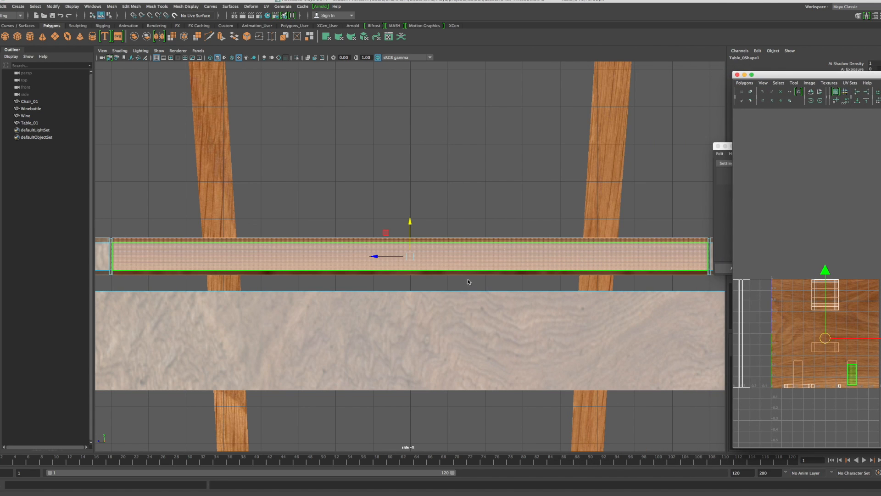
pyautogui.click(101, 282)
pyautogui.moveTo(102, 283); pyautogui.dragTo(716, 272)
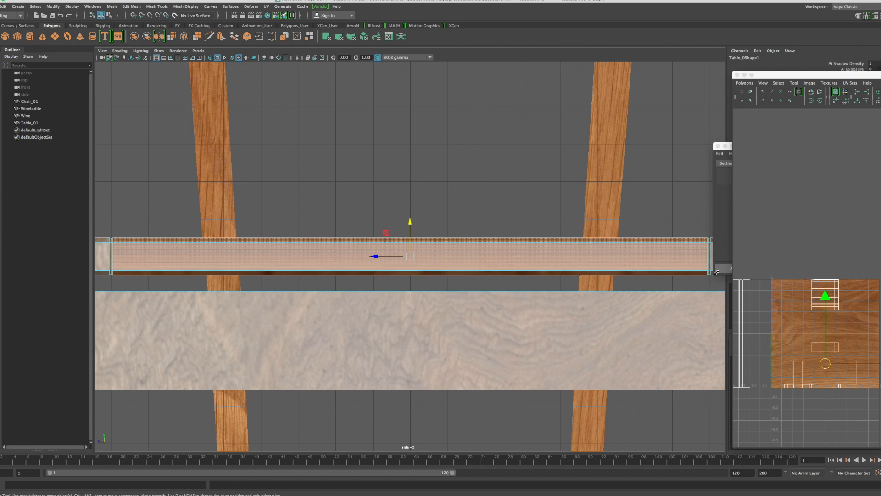
pyautogui.click(685, 275)
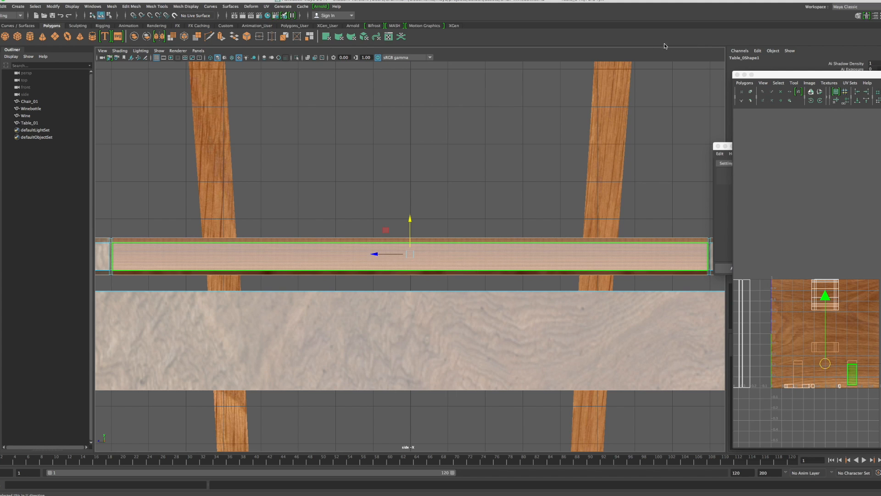
# Step: Move the UV Editor back beside the viewport and inspect the remaining face selection in the perspective view
pyautogui.click(681, 72)
pyautogui.press('space')
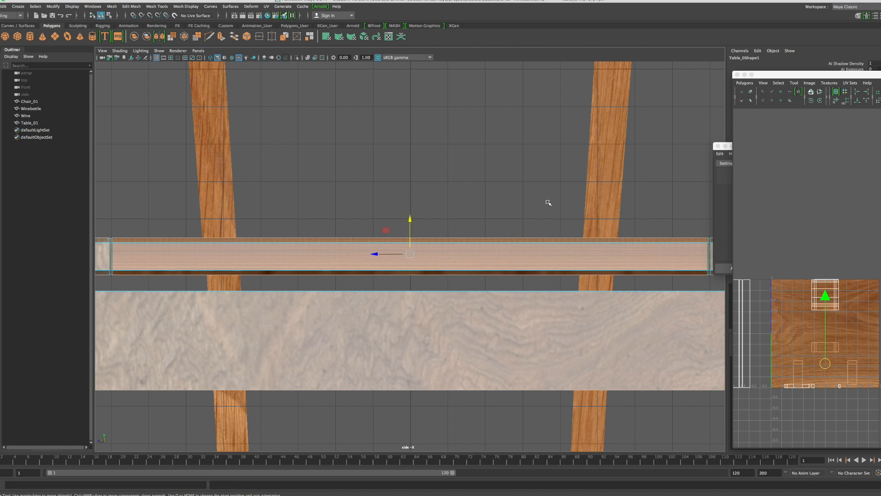
pyautogui.moveTo(785, 77); pyautogui.dragTo(608, 87)
pyautogui.press('space')
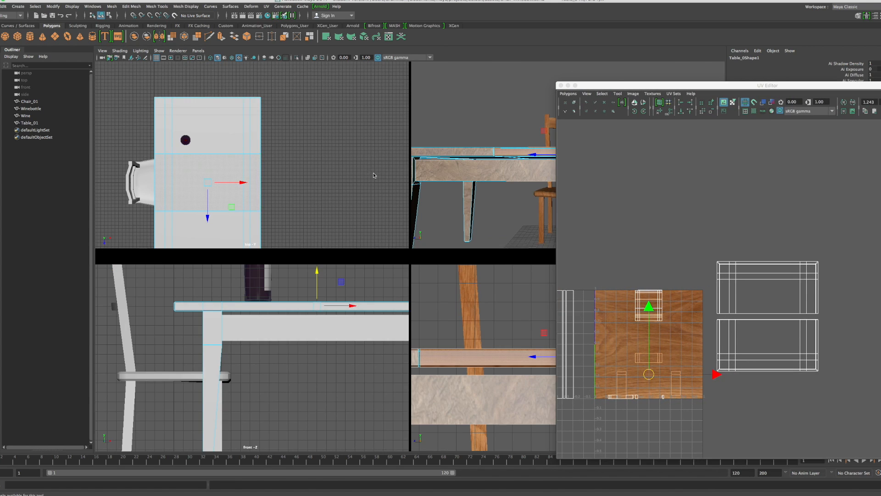
pyautogui.press('space')
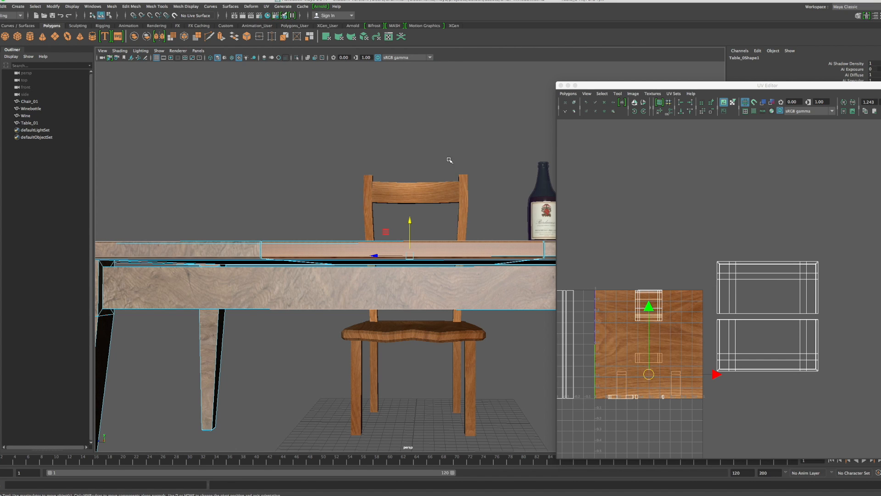
pyautogui.keyDown('alt'); pyautogui.moveTo(418, 143); pyautogui.dragTo(416, 153); pyautogui.keyUp('alt')
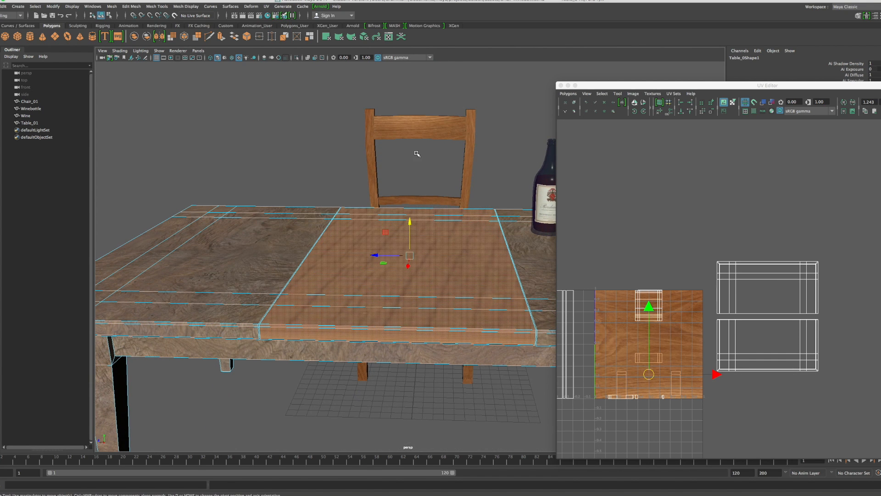
# Step: Apply a Camera-Based UV projection to the selected middle tabletop faces from the top view
pyautogui.press('space')
pyautogui.press('space')
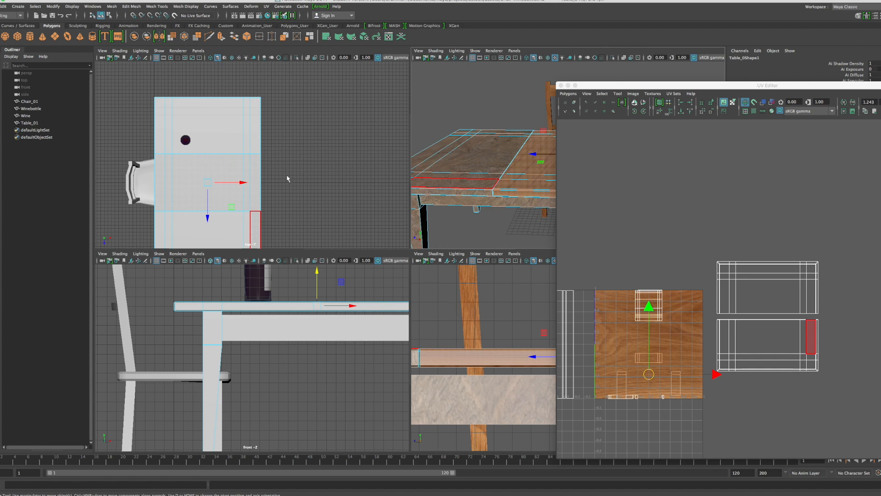
pyautogui.press('space')
pyautogui.moveTo(246, 175); pyautogui.dragTo(377, 260)
pyautogui.keyDown('alt'); pyautogui.moveTo(376, 261); pyautogui.dragTo(422, 204, button='middle'); pyautogui.keyUp('alt')
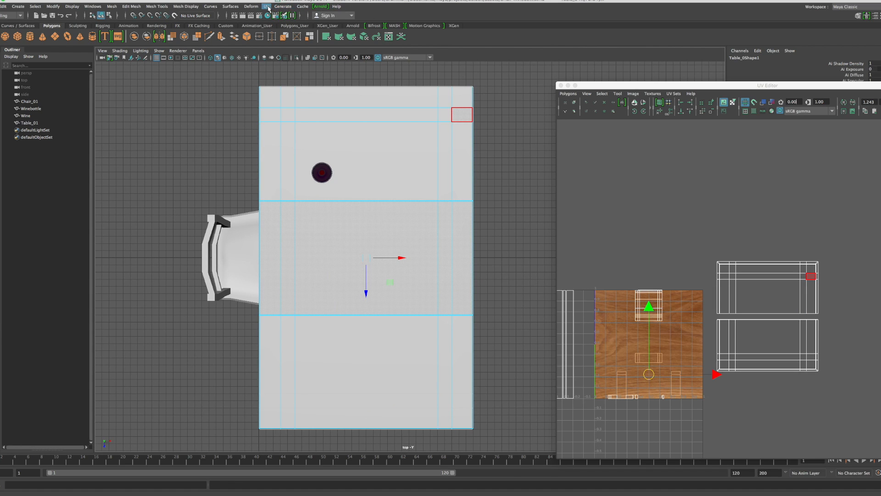
pyautogui.click(266, 6)
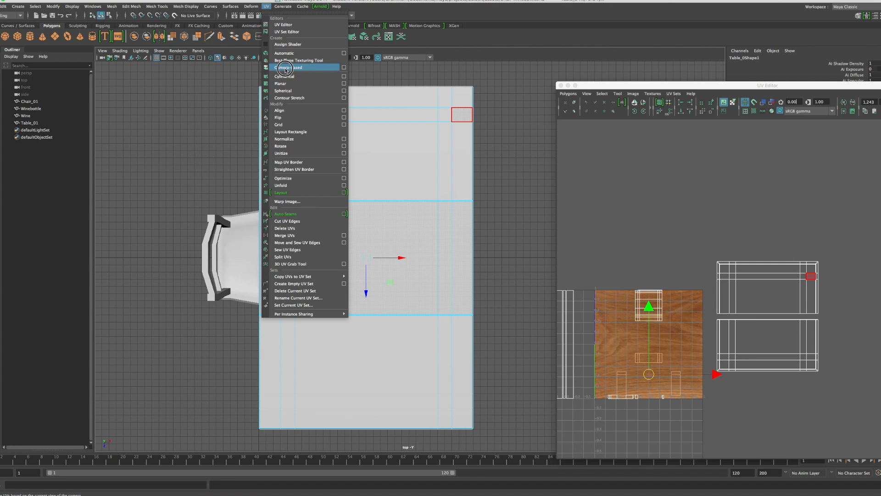
pyautogui.click(285, 67)
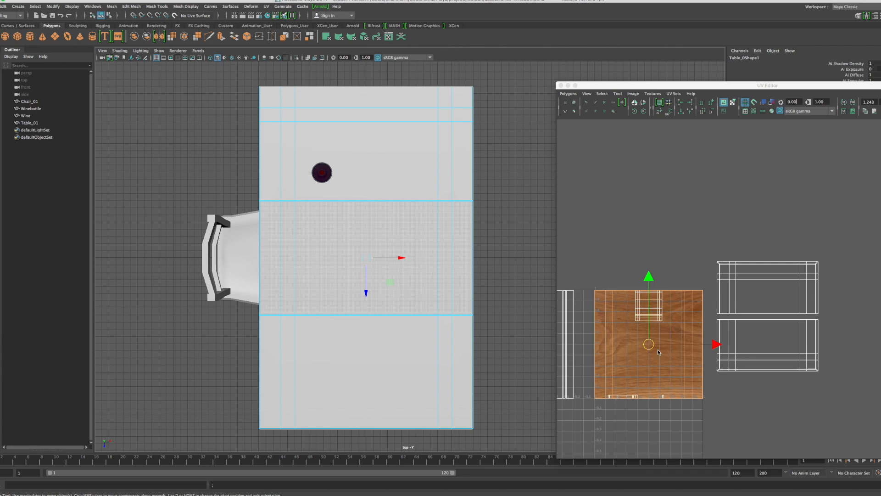
# Step: Scale the middle tabletop UV shell vertically to about half its height and check the wood grain in the perspective view
pyautogui.press('r')
pyautogui.moveTo(649, 282)
pyautogui.mouseDown()
pyautogui.moveTo(651, 293)
pyautogui.moveTo(651, 283)
pyautogui.mouseUp()
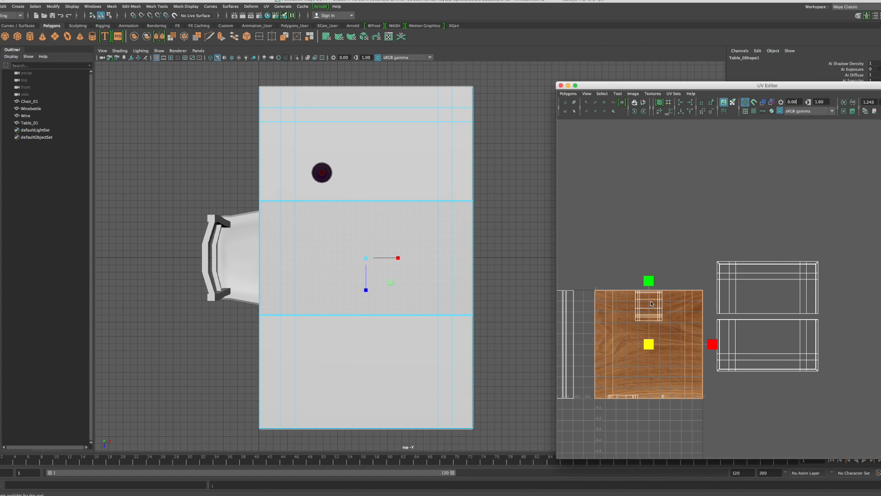
pyautogui.moveTo(650, 282)
pyautogui.mouseDown()
pyautogui.moveTo(652, 293)
pyautogui.moveTo(649, 278)
pyautogui.moveTo(653, 284)
pyautogui.mouseUp()
pyautogui.press('w')
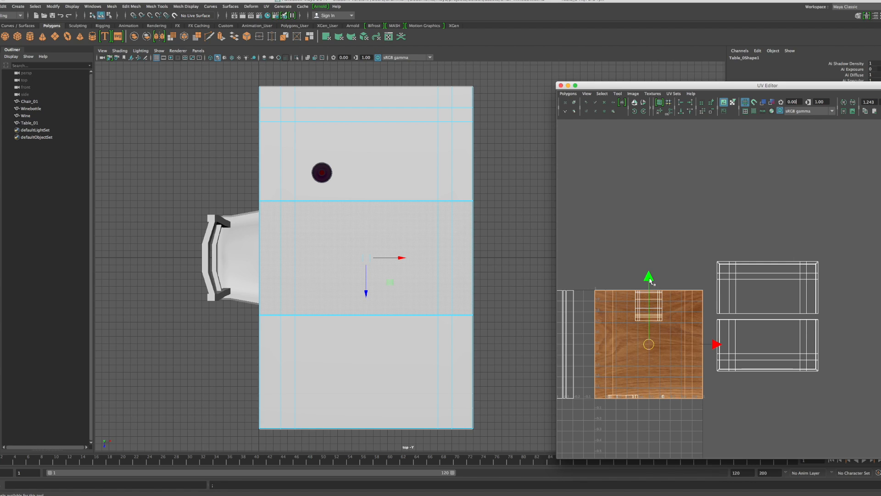
pyautogui.press('r')
pyautogui.moveTo(650, 281); pyautogui.dragTo(652, 316)
pyautogui.press('space')
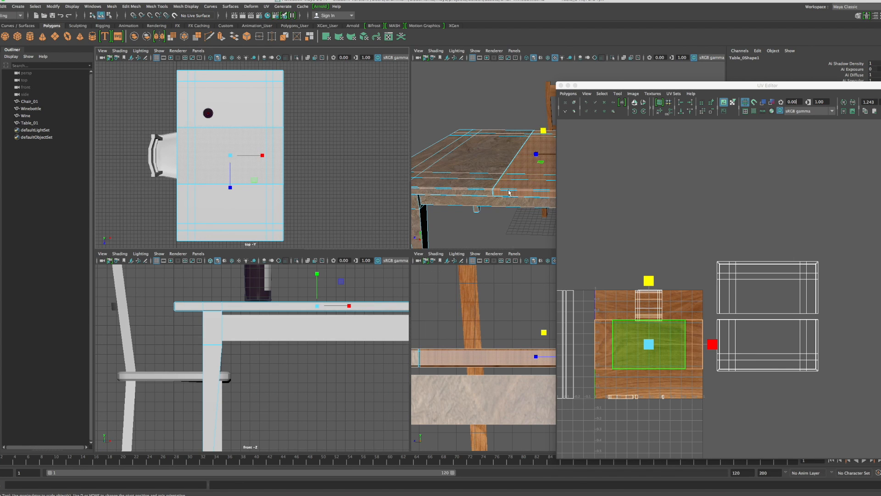
pyautogui.press('space')
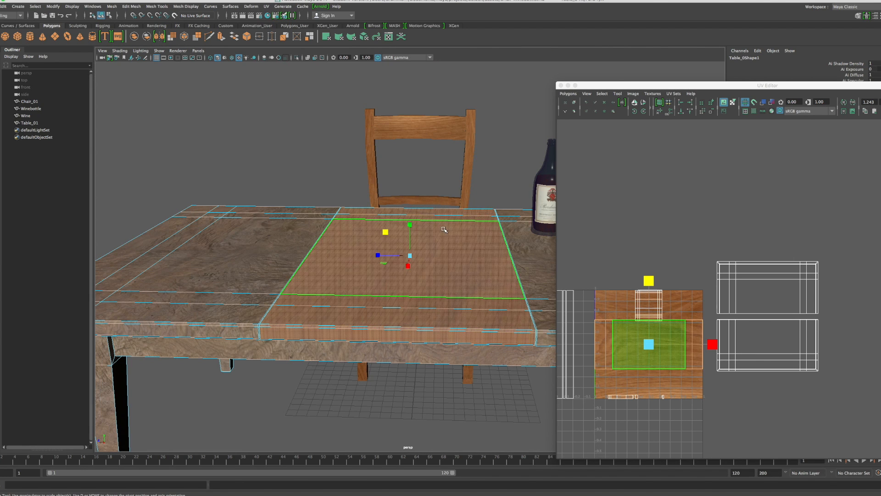
pyautogui.keyDown('alt'); pyautogui.moveTo(450, 233); pyautogui.dragTo(453, 263); pyautogui.keyUp('alt')
pyautogui.keyDown('alt'); pyautogui.moveTo(453, 262); pyautogui.dragTo(429, 246, button='middle'); pyautogui.keyUp('alt')
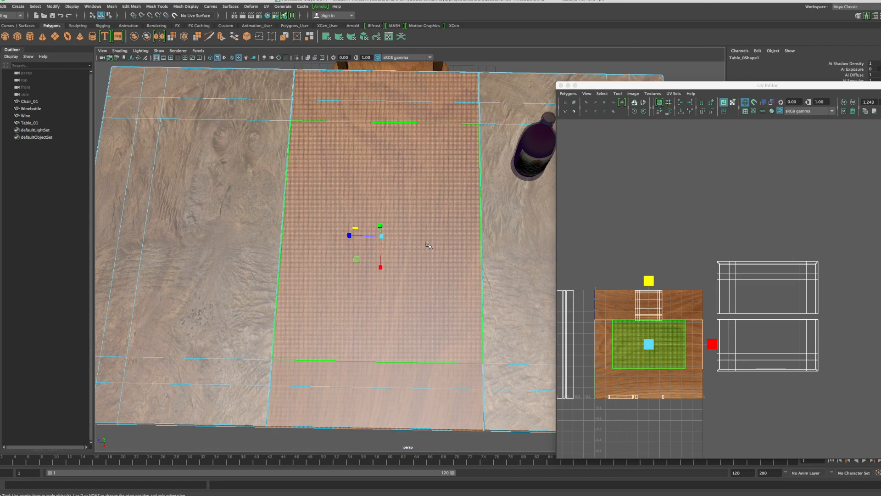
pyautogui.scroll(-5, 429, 245)
pyautogui.keyDown('alt'); pyautogui.moveTo(442, 248); pyautogui.dragTo(474, 234); pyautogui.keyUp('alt')
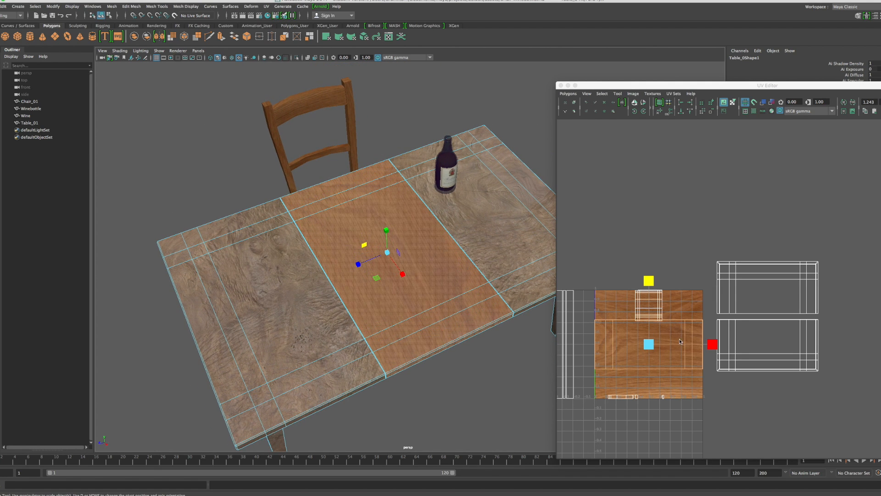
# Step: Shrink the middle tabletop shell slightly in the UV Editor and move it off the texture tile over the lower outer-section shell
pyautogui.scroll(5, 688, 318)
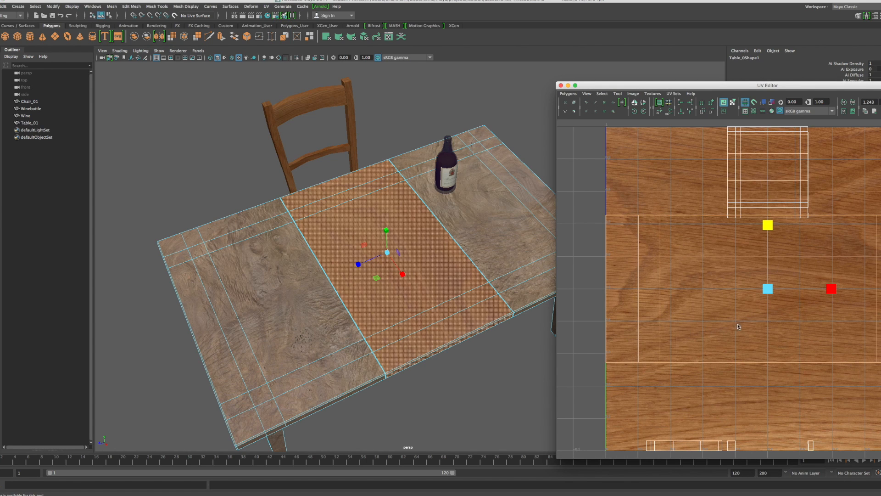
pyautogui.moveTo(813, 88); pyautogui.dragTo(506, 86)
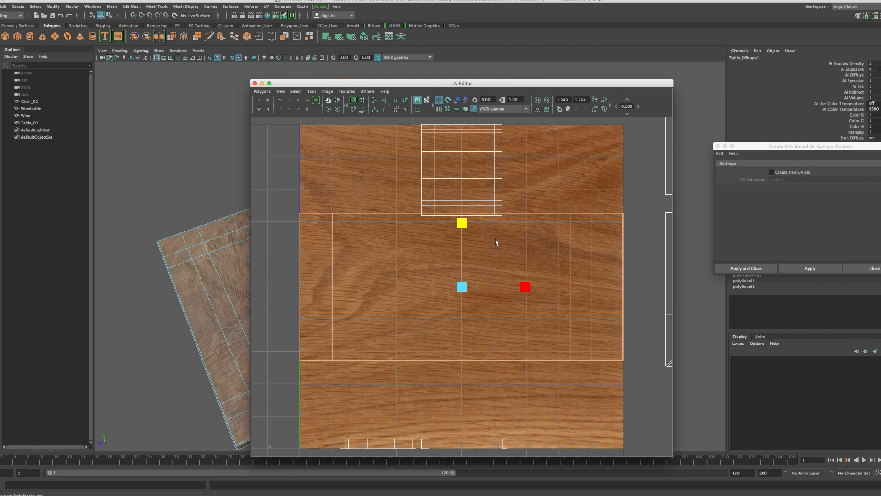
pyautogui.scroll(-3, 497, 243)
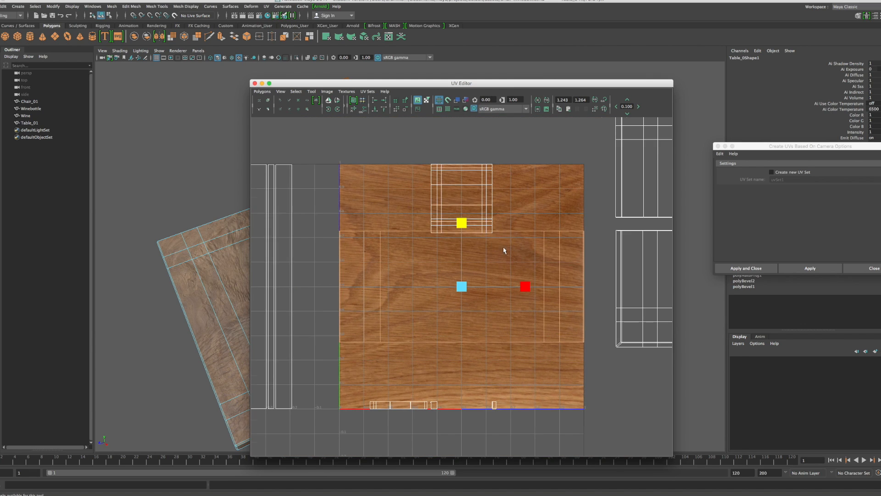
pyautogui.scroll(-3, 504, 250)
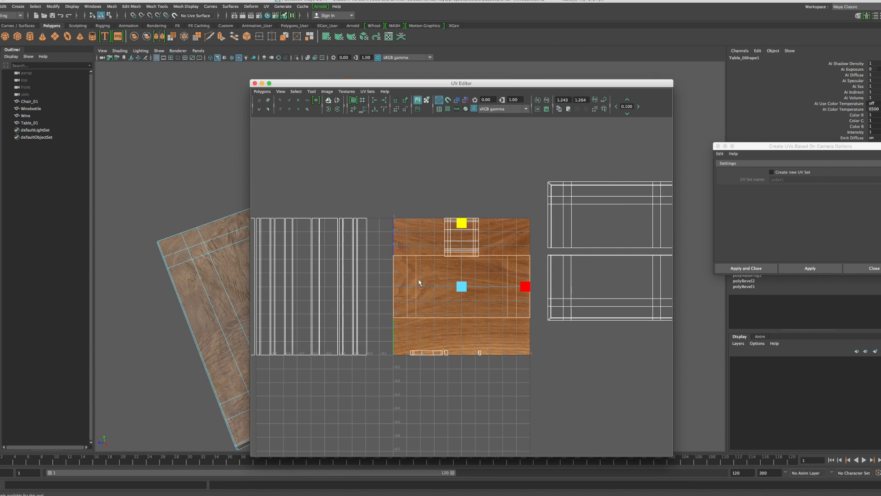
pyautogui.moveTo(464, 285); pyautogui.dragTo(464, 286)
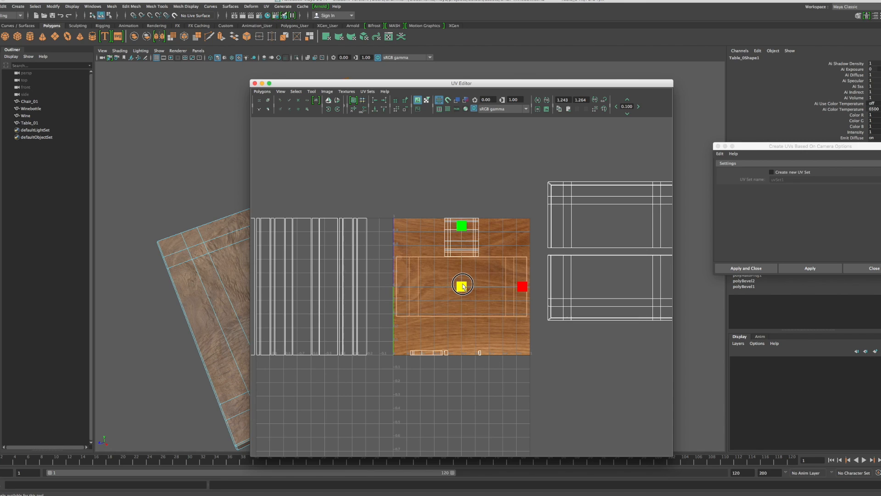
pyautogui.press('w')
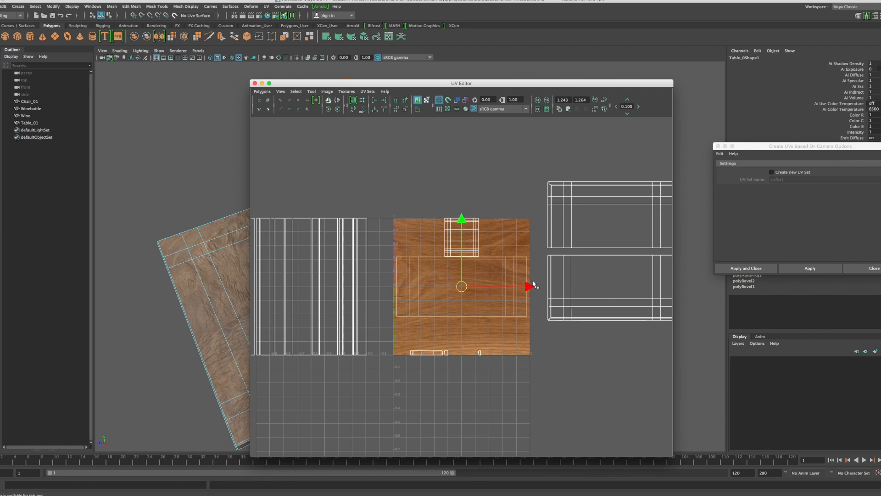
pyautogui.moveTo(529, 286); pyautogui.dragTo(654, 287)
pyautogui.keyDown('alt'); pyautogui.moveTo(618, 276); pyautogui.dragTo(445, 304, button='middle'); pyautogui.keyUp('alt')
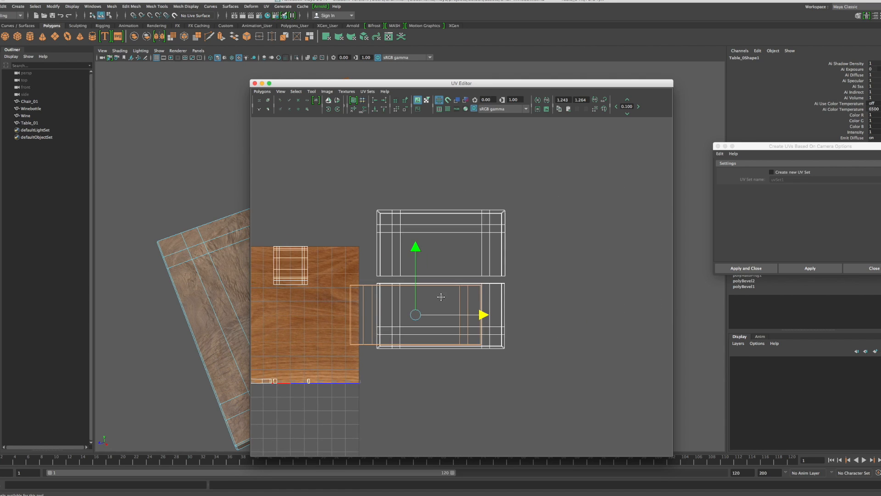
pyautogui.moveTo(485, 315); pyautogui.dragTo(509, 317)
pyautogui.scroll(5, 485, 316)
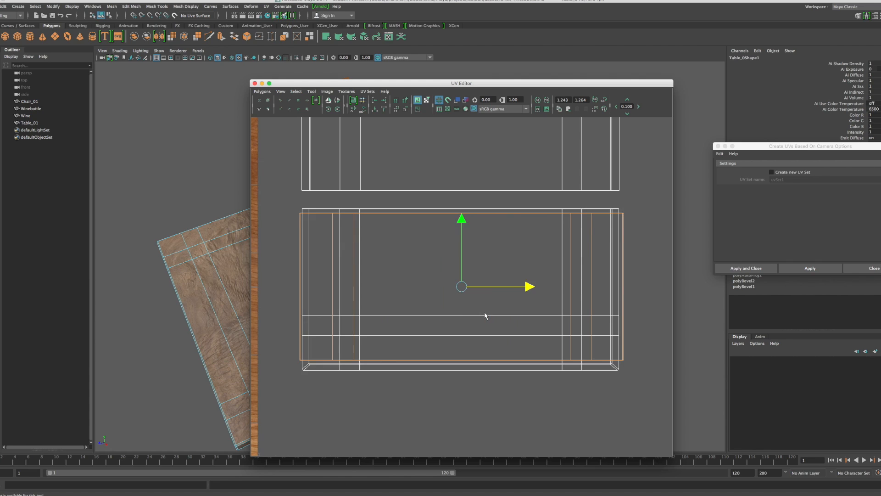
# Step: Scale and nudge the middle shell horizontally until its vertical edges line up with the inner edges of the outer-section shell
pyautogui.press('r')
pyautogui.moveTo(526, 285); pyautogui.dragTo(522, 288)
pyautogui.moveTo(521, 287); pyautogui.dragTo(524, 288)
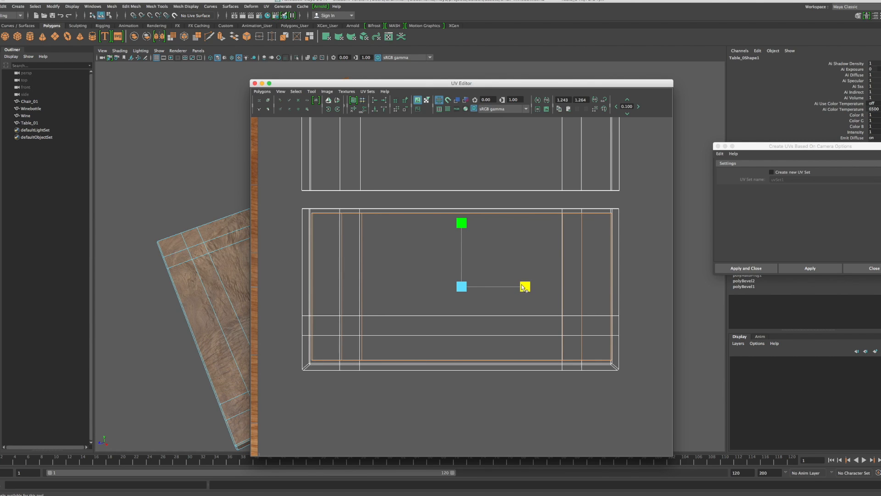
pyautogui.press('w')
pyautogui.click(527, 287)
pyautogui.moveTo(527, 287); pyautogui.dragTo(527, 287)
pyautogui.press('r')
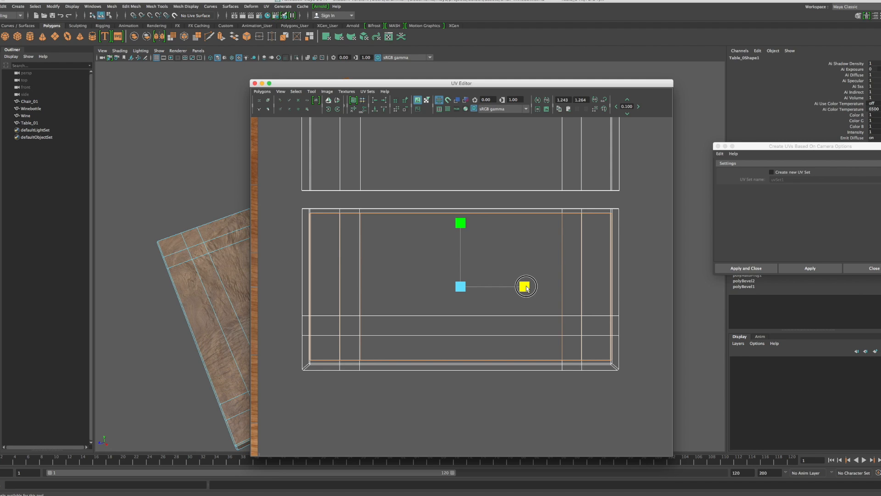
pyautogui.moveTo(526, 287); pyautogui.dragTo(525, 288)
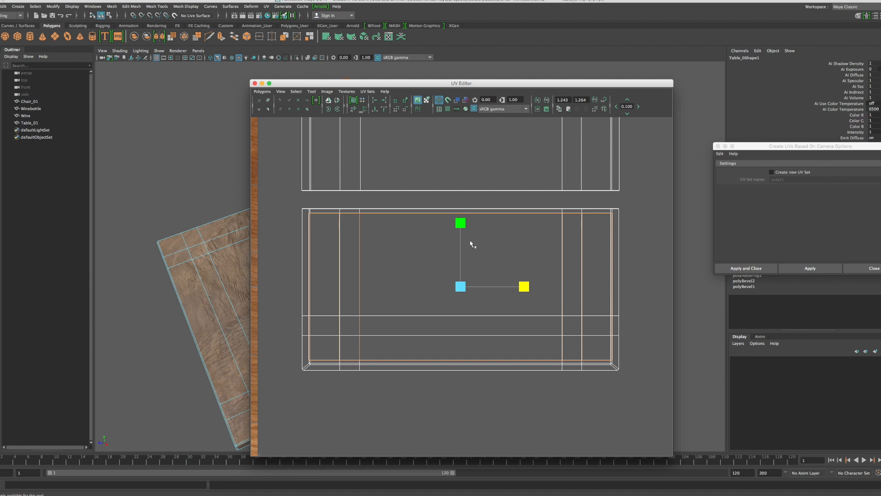
# Step: Move the middle tabletop shell straight down into the empty space just below the two outer-section shells
pyautogui.moveTo(349, 86); pyautogui.dragTo(378, 88)
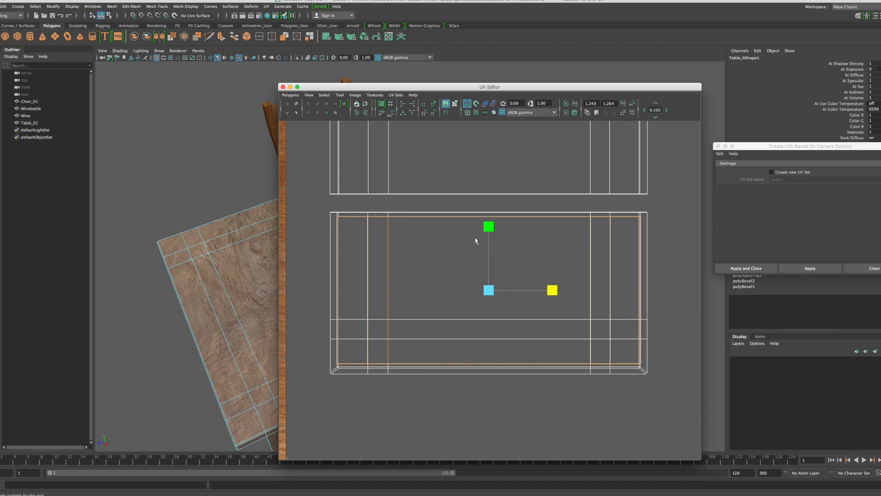
pyautogui.press('w')
pyautogui.scroll(-5, 500, 248)
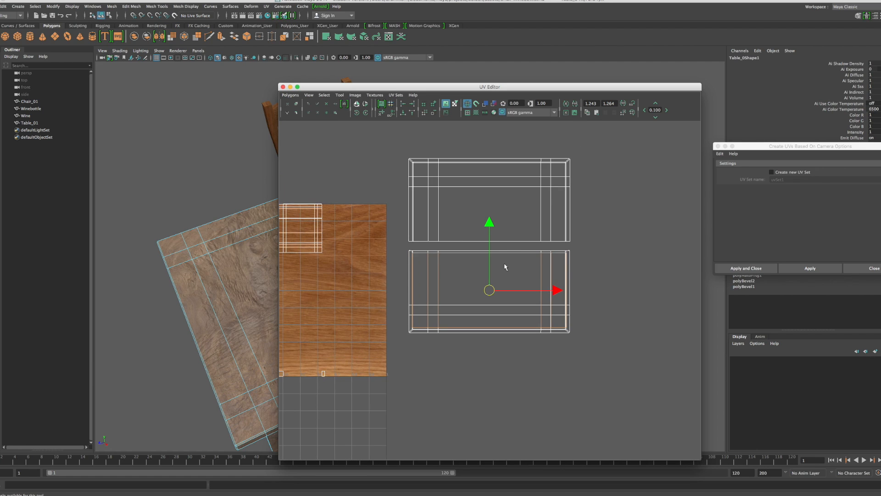
pyautogui.moveTo(489, 224); pyautogui.dragTo(491, 312)
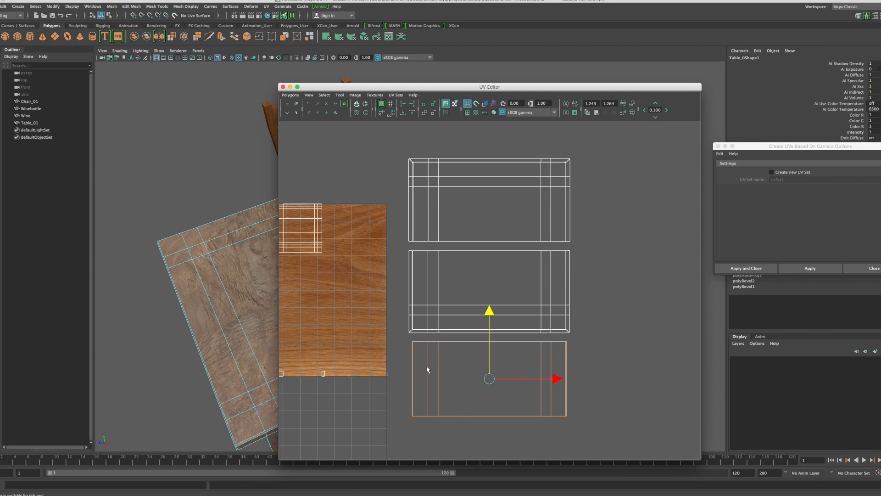
# Step: Select all UVs of the middle tabletop shell and show the table in an enlarged side view
pyautogui.moveTo(475, 383); pyautogui.dragTo(503, 381, button='right')
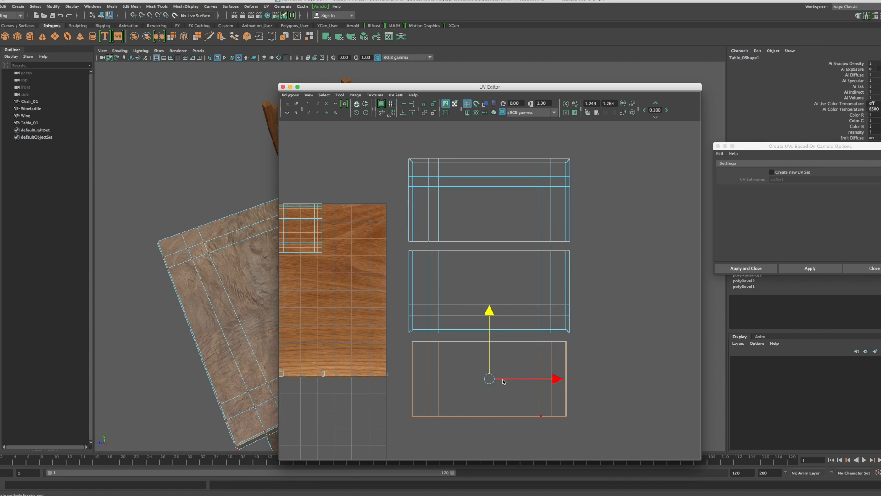
pyautogui.moveTo(584, 432); pyautogui.dragTo(399, 340)
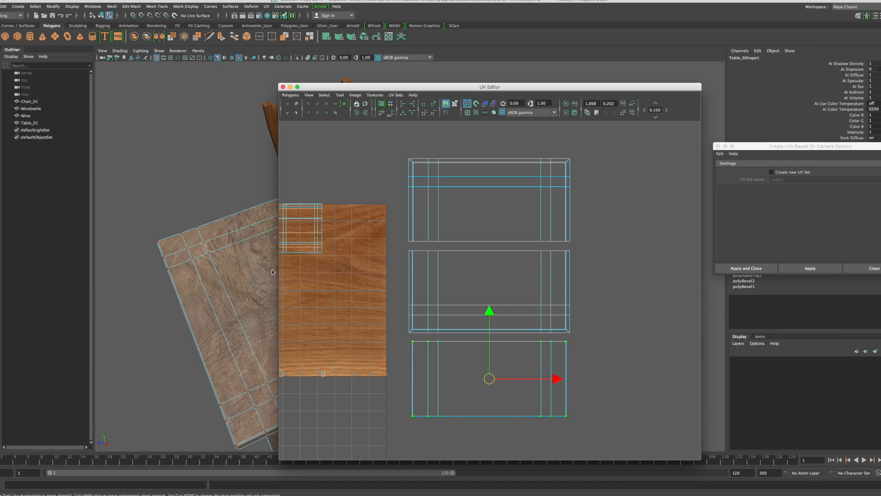
pyautogui.press('space')
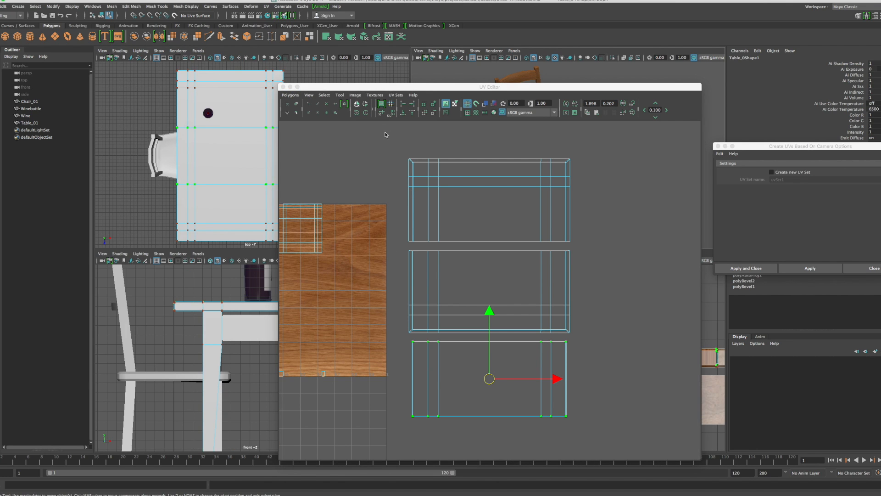
pyautogui.moveTo(440, 86); pyautogui.dragTo(823, 99)
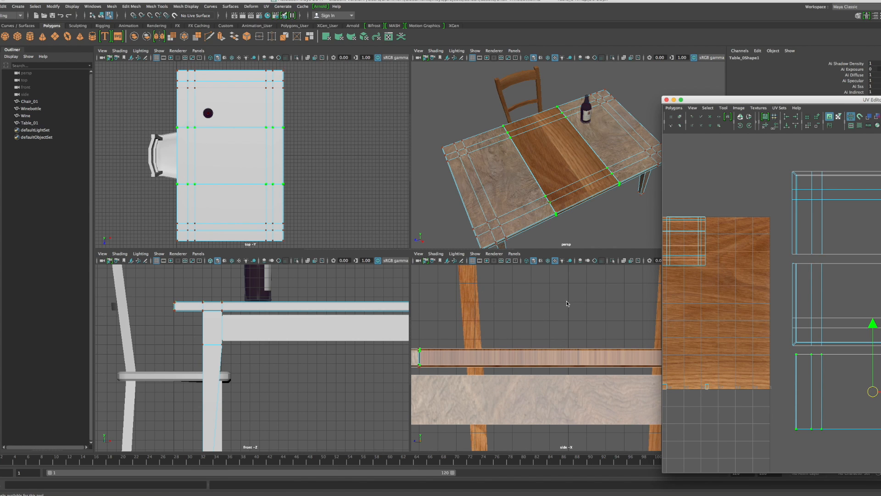
pyautogui.press('space')
pyautogui.press('space')
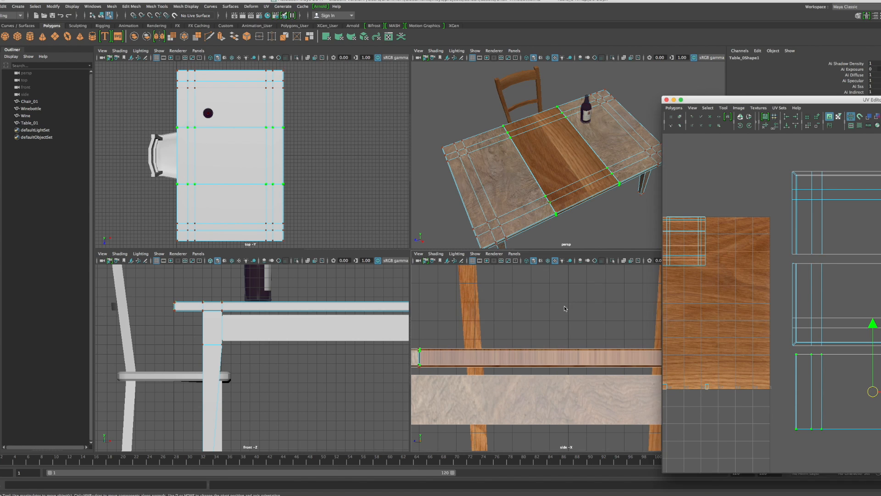
pyautogui.press('space')
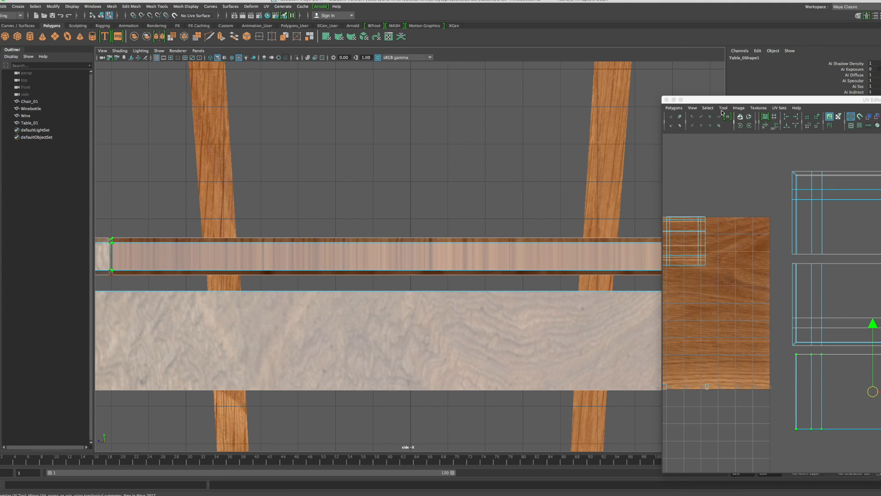
# Step: Close the camera-based UV options and deselect the upper-edge UVs in the side view, keeping only the lower ones selected
pyautogui.moveTo(703, 100); pyautogui.dragTo(781, 90)
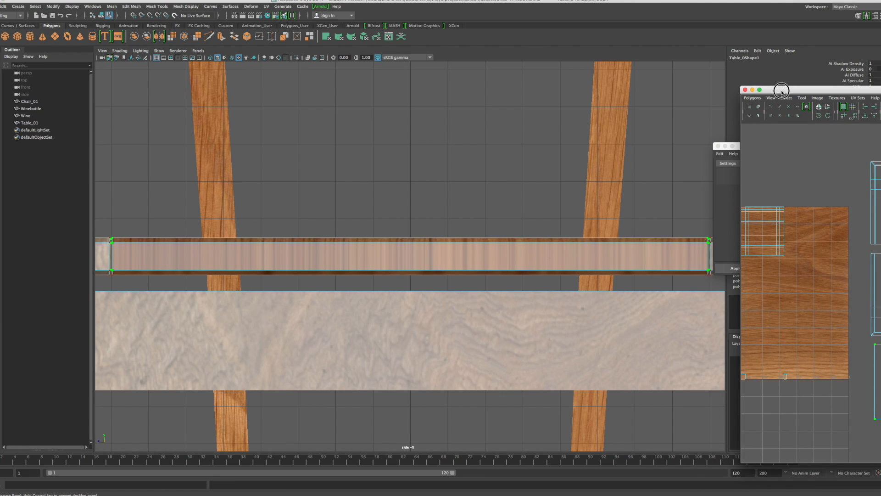
pyautogui.moveTo(736, 149); pyautogui.dragTo(685, 153)
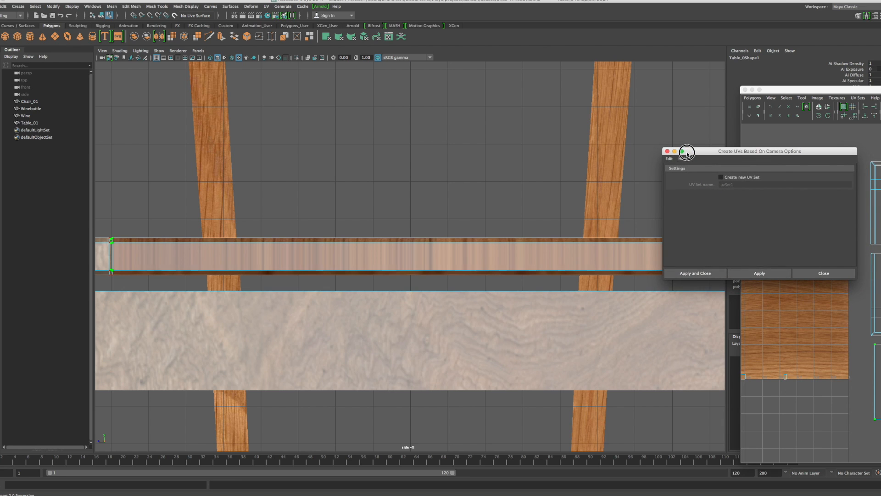
pyautogui.click(667, 151)
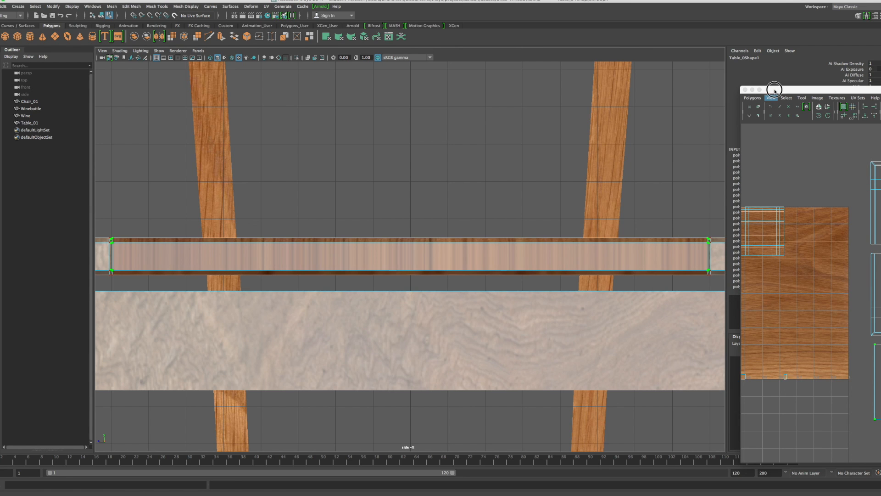
pyautogui.moveTo(774, 89); pyautogui.dragTo(768, 88)
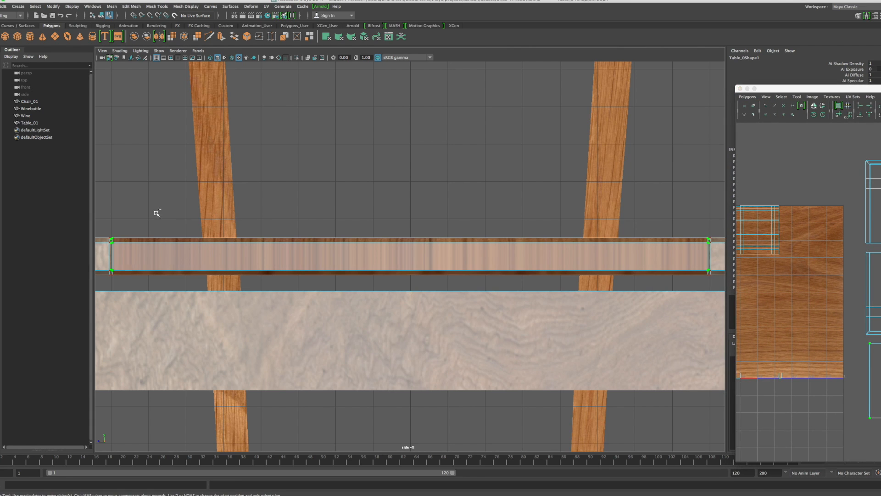
pyautogui.moveTo(102, 225); pyautogui.dragTo(717, 257)
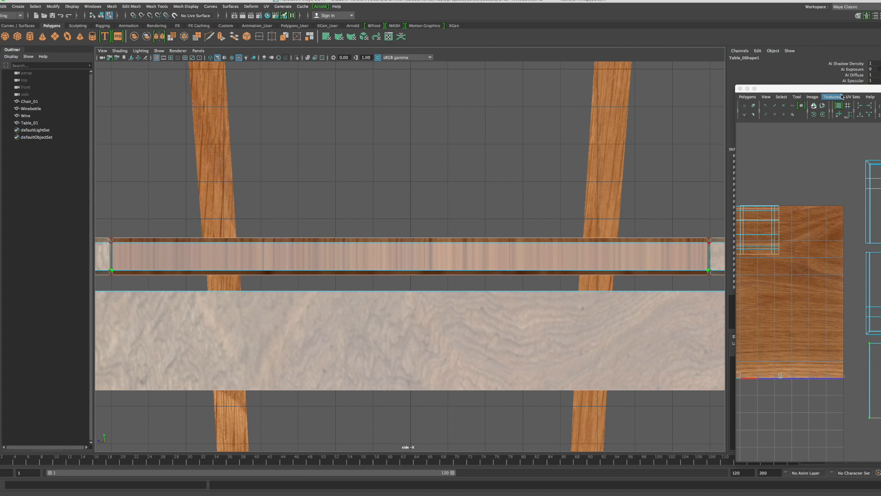
# Step: Widen the selected lower-edge UVs horizontally to match the outer shell's width and check the table edge in the side view
pyautogui.moveTo(842, 88); pyautogui.dragTo(378, 80)
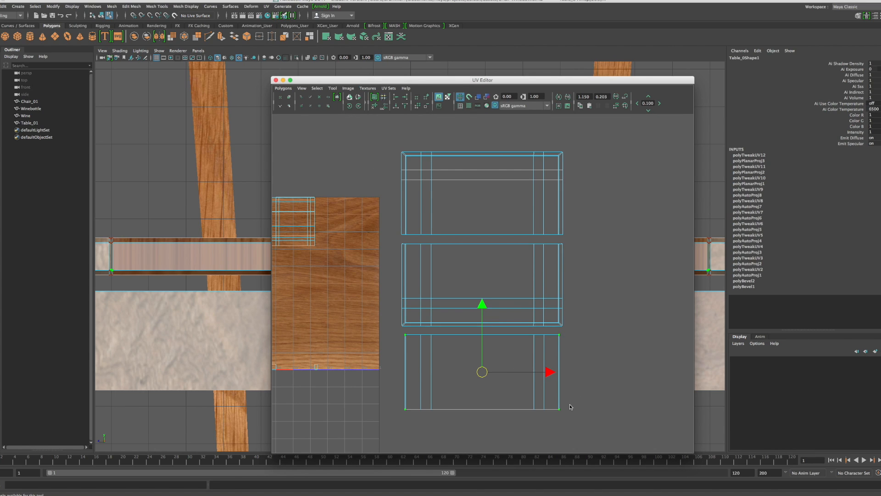
pyautogui.press('r')
pyautogui.moveTo(545, 373); pyautogui.dragTo(548, 372)
pyautogui.press('f')
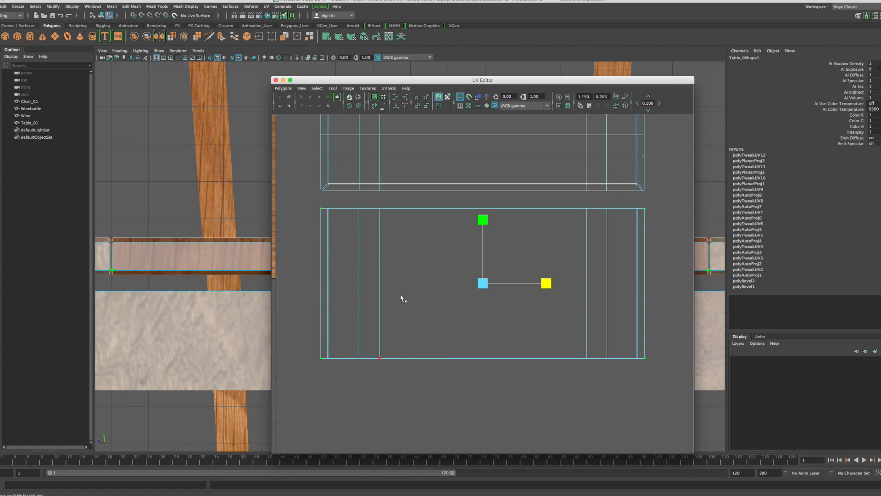
pyautogui.moveTo(359, 82); pyautogui.dragTo(581, 73)
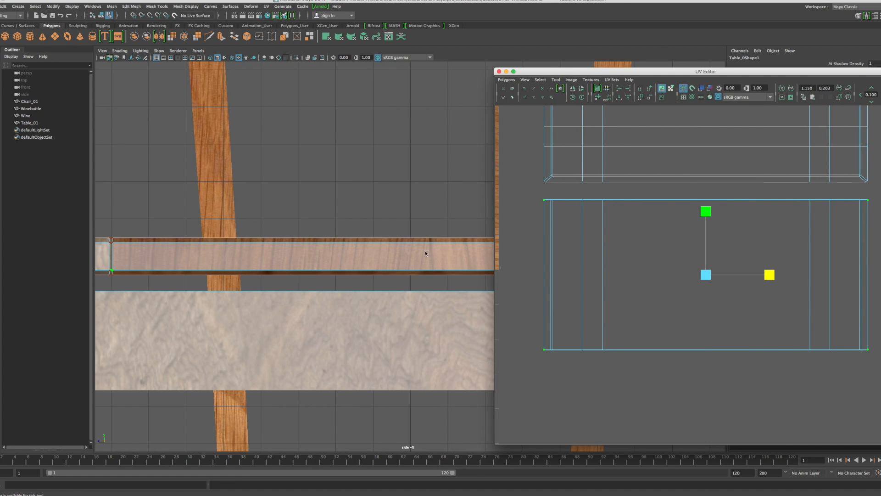
pyautogui.scroll(-6, 425, 253)
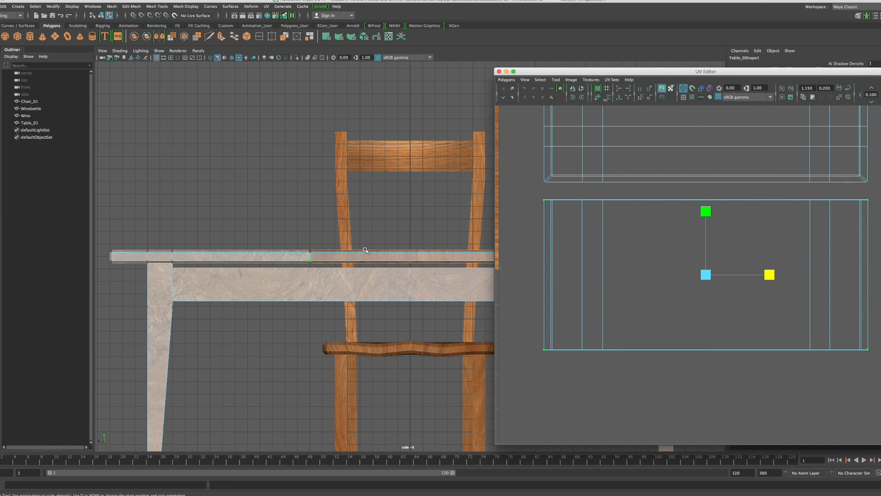
# Step: Leave UV component selection, deselect the table, and inspect the textured tabletop in the perspective view with the UV Editor out of the way
pyautogui.moveTo(365, 250); pyautogui.dragTo(384, 246, button='right')
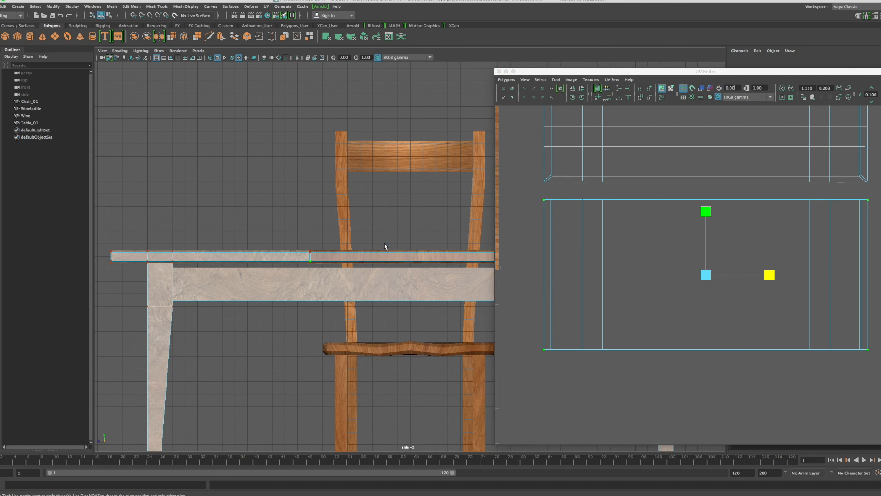
pyautogui.press('F8')
pyautogui.click(384, 219)
pyautogui.click(393, 234)
pyautogui.press('space')
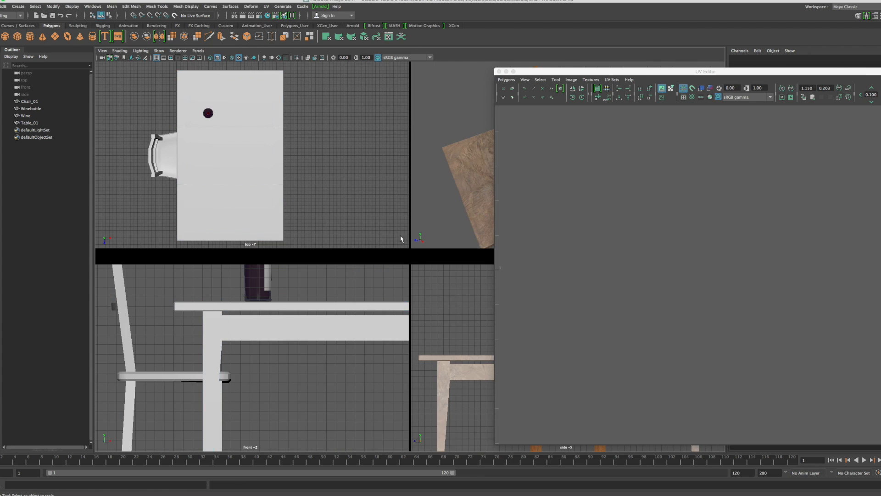
pyautogui.press('space')
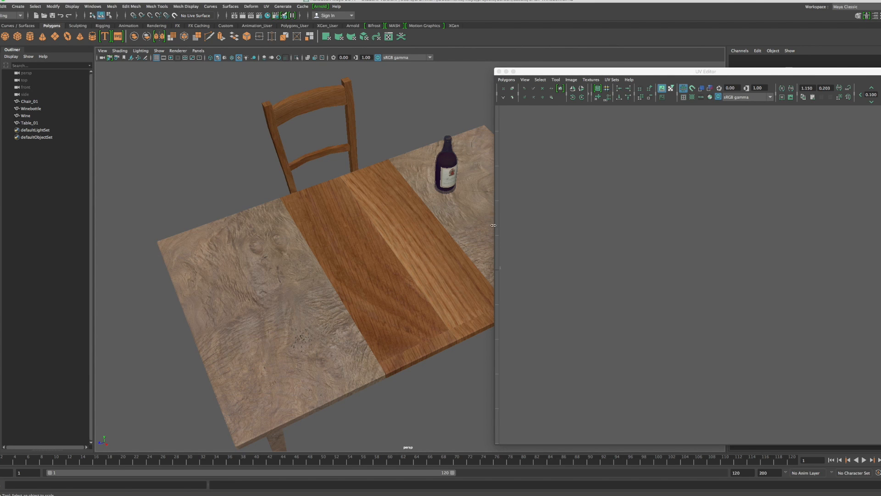
pyautogui.click(507, 72)
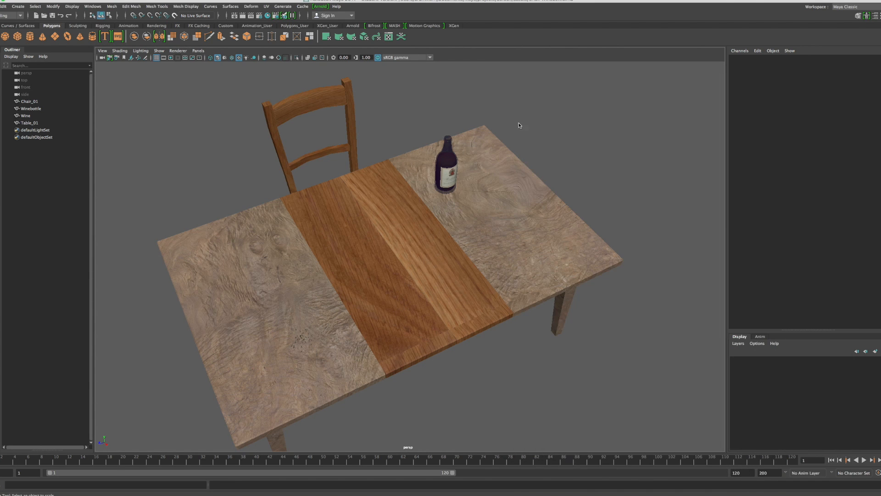
pyautogui.keyDown('alt'); pyautogui.moveTo(587, 235); pyautogui.dragTo(559, 247); pyautogui.keyUp('alt')
pyautogui.keyDown('alt'); pyautogui.moveTo(515, 226); pyautogui.dragTo(470, 239); pyautogui.keyUp('alt')
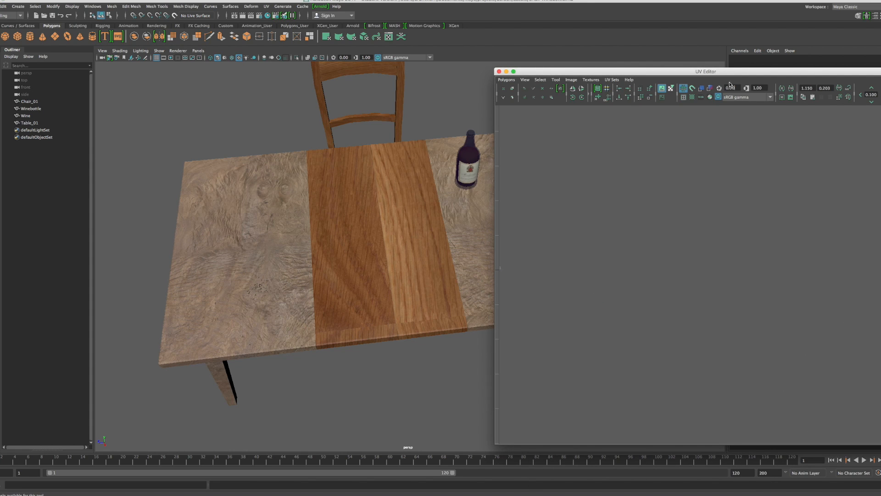
# Step: Select all UVs of the table's middle tabletop shell in the UV Editor and shift the shell slightly to the left
pyautogui.moveTo(728, 72); pyautogui.dragTo(698, 71)
pyautogui.click(407, 209)
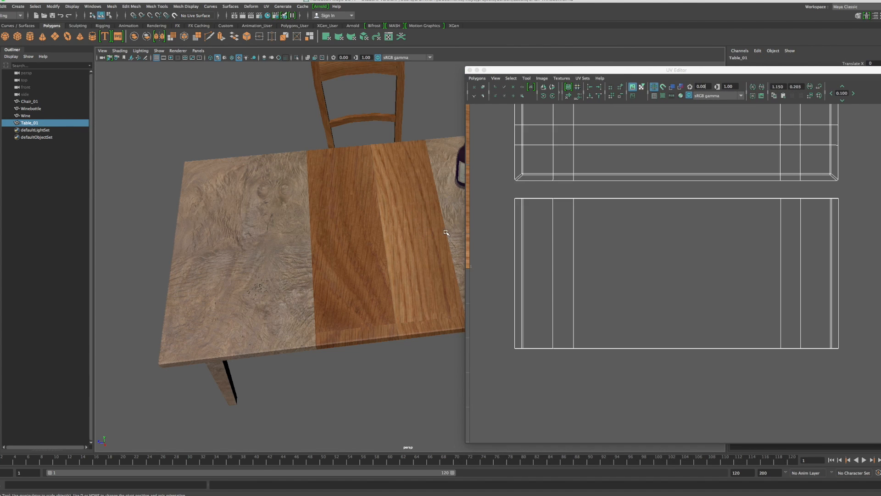
pyautogui.moveTo(797, 317); pyautogui.dragTo(841, 345, button='right')
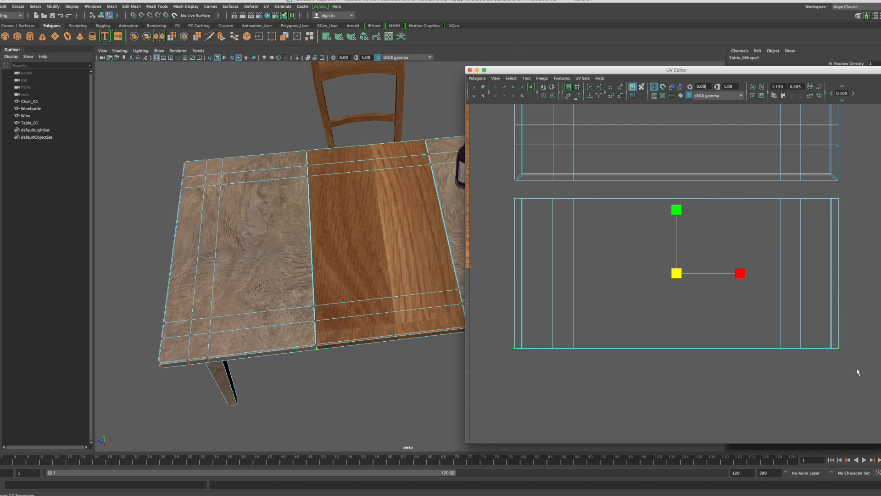
pyautogui.moveTo(857, 369); pyautogui.dragTo(503, 195)
pyautogui.press('w')
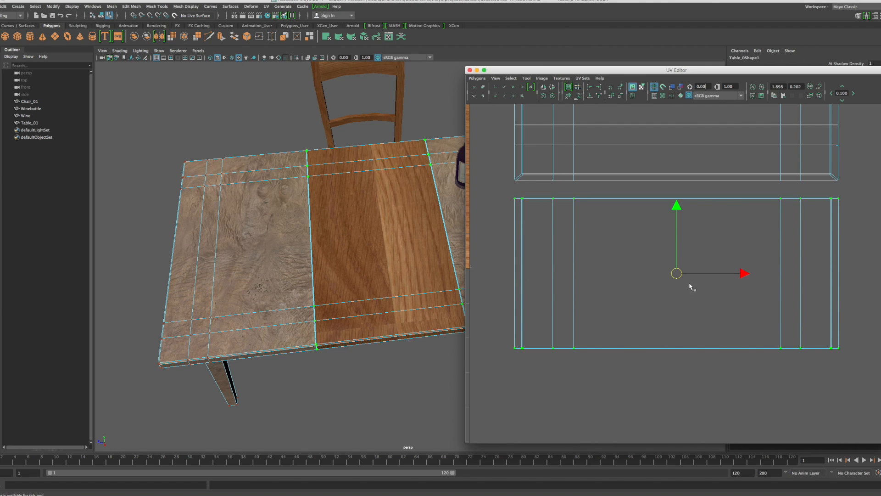
pyautogui.moveTo(743, 275); pyautogui.dragTo(716, 274)
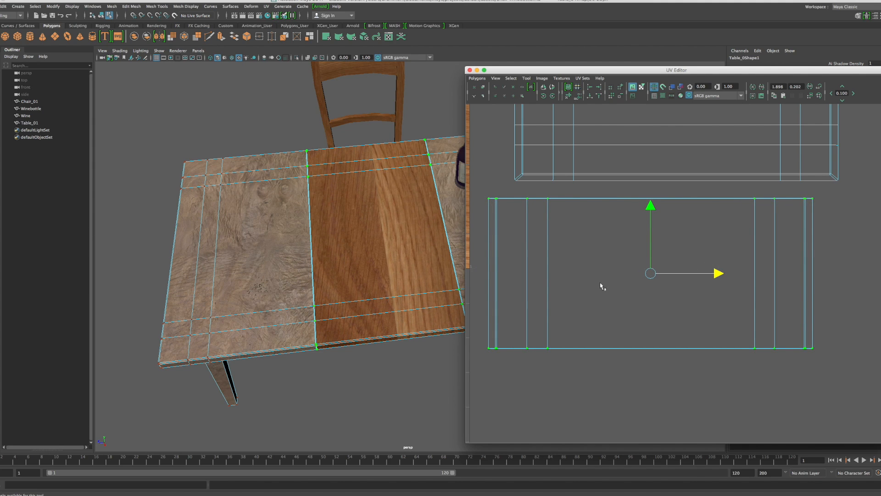
# Step: Move the middle tabletop shell onto the wood image, roughly centred within the texture tile
pyautogui.keyDown('alt'); pyautogui.moveTo(601, 285); pyautogui.dragTo(832, 277, button='middle'); pyautogui.keyUp('alt')
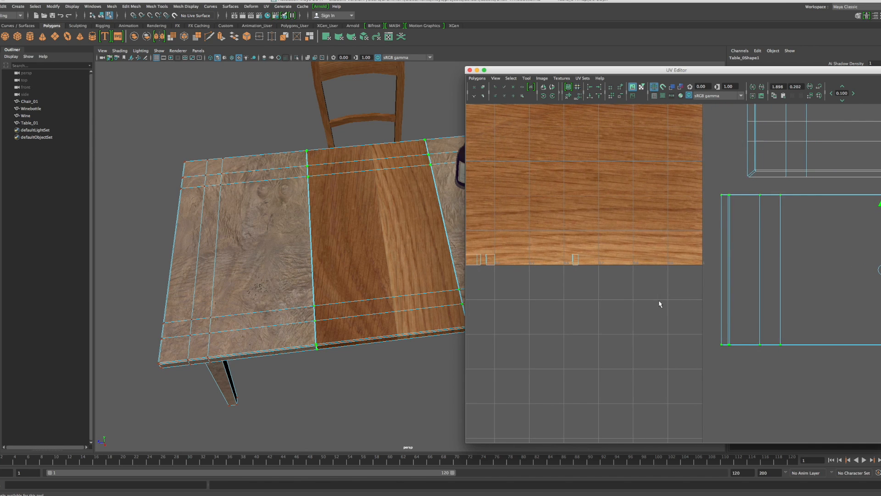
pyautogui.scroll(-3, 659, 303)
pyautogui.scroll(-2, 659, 305)
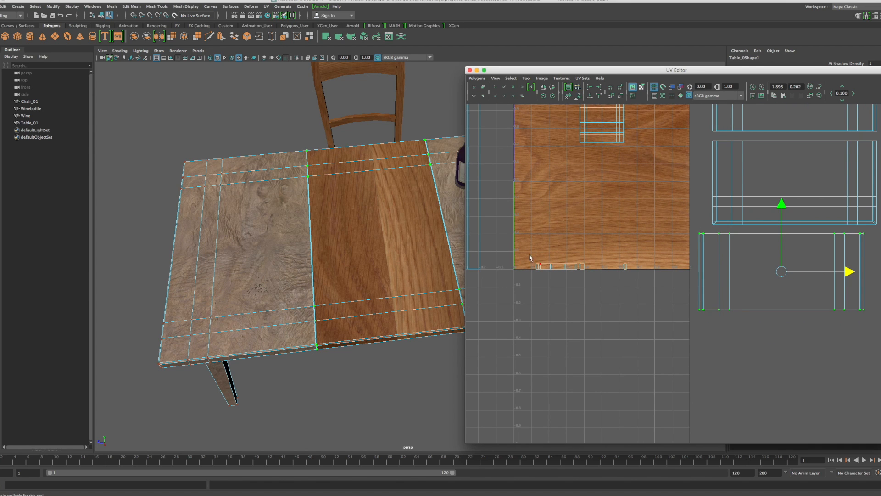
pyautogui.keyDown('alt'); pyautogui.moveTo(585, 230); pyautogui.dragTo(662, 279, button='middle'); pyautogui.keyUp('alt')
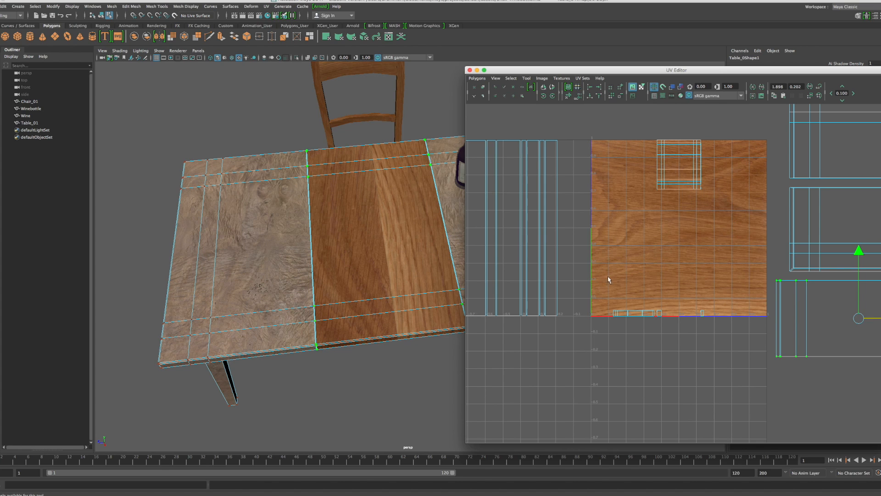
pyautogui.keyDown('alt'); pyautogui.moveTo(731, 283); pyautogui.dragTo(690, 266, button='middle'); pyautogui.keyUp('alt')
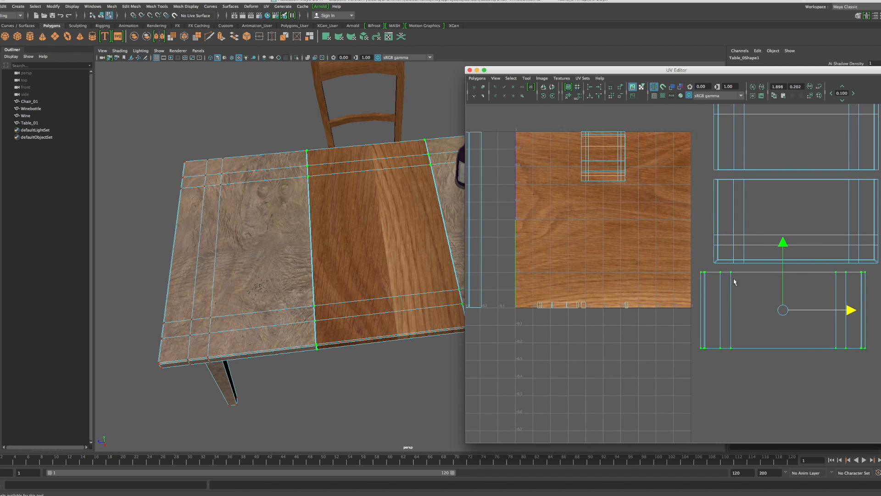
pyautogui.moveTo(785, 313); pyautogui.dragTo(603, 268)
pyautogui.moveTo(604, 262); pyautogui.dragTo(604, 222)
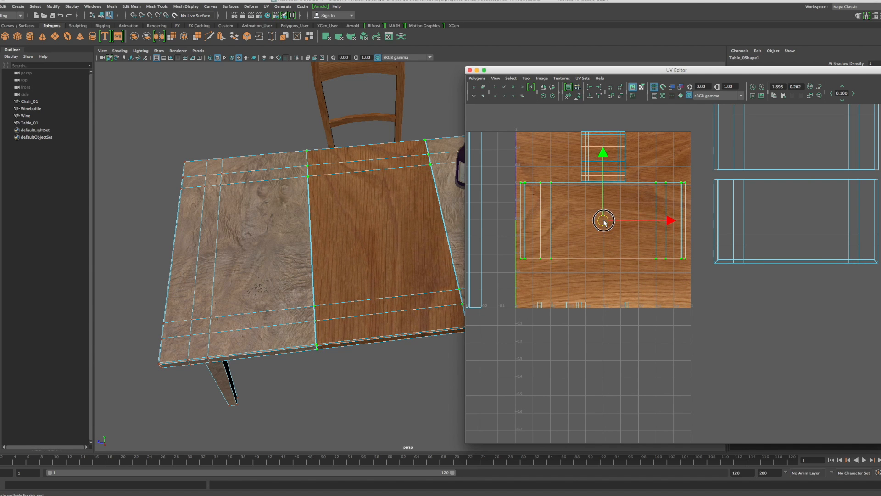
# Step: Try the middle tabletop shell around the wood image's lower-left corner and lower edge, and return it to directly below the outer-section shells
pyautogui.moveTo(603, 223); pyautogui.dragTo(515, 309)
pyautogui.keyDown('alt'); pyautogui.moveTo(421, 367); pyautogui.dragTo(389, 343); pyautogui.keyUp('alt')
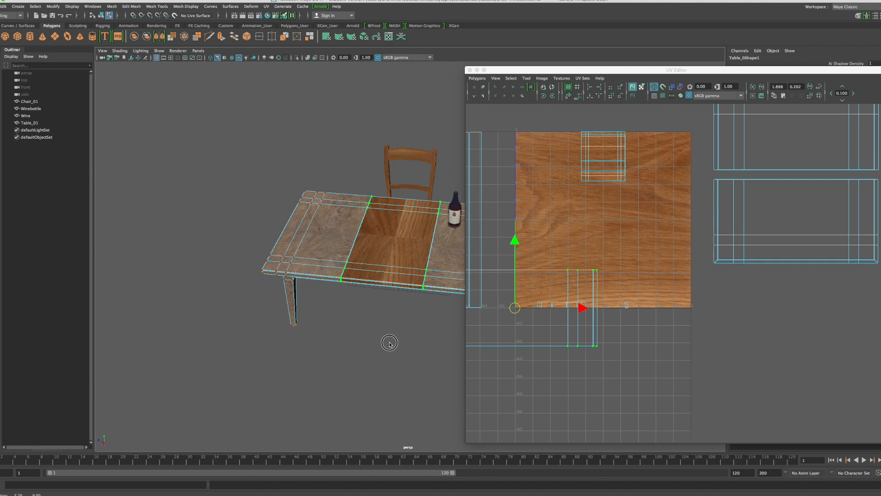
pyautogui.moveTo(582, 308); pyautogui.dragTo(667, 303, button='middle')
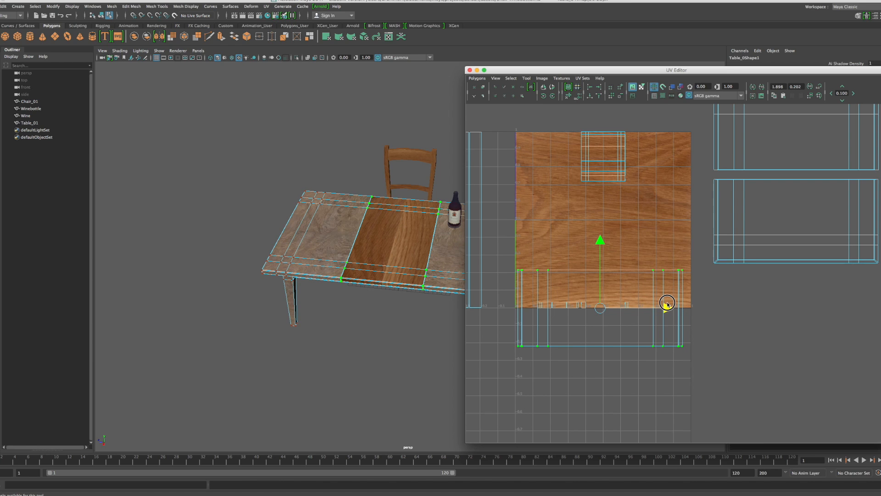
pyautogui.moveTo(606, 241); pyautogui.dragTo(603, 198)
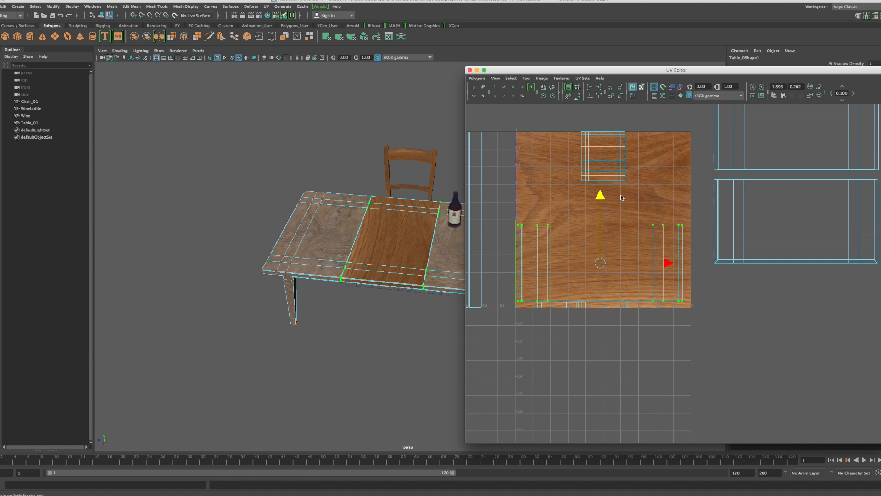
pyautogui.moveTo(601, 264); pyautogui.dragTo(797, 309)
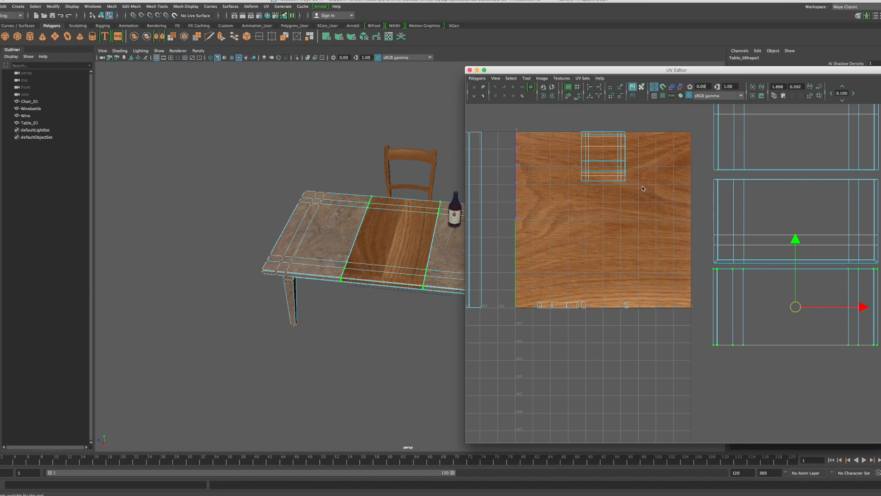
# Step: Select the faces whose UVs lie over the wood texture square and check where they sit on the table
pyautogui.rightClick(610, 174)
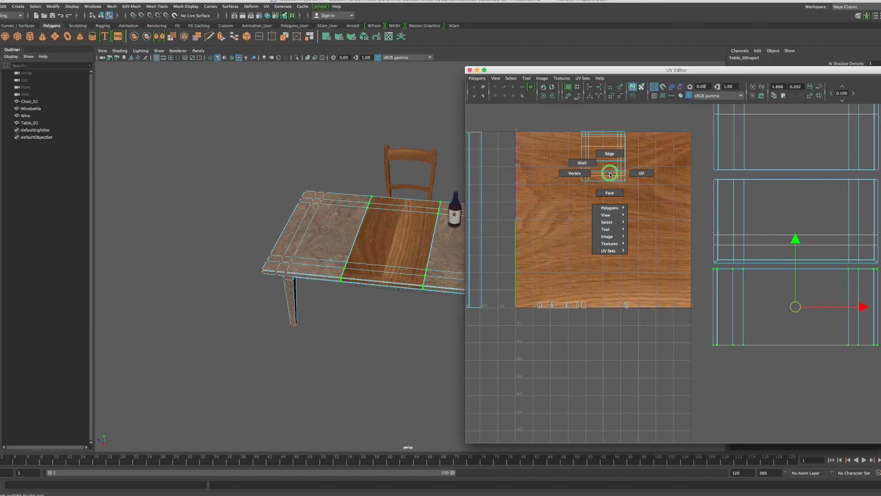
pyautogui.click(609, 193)
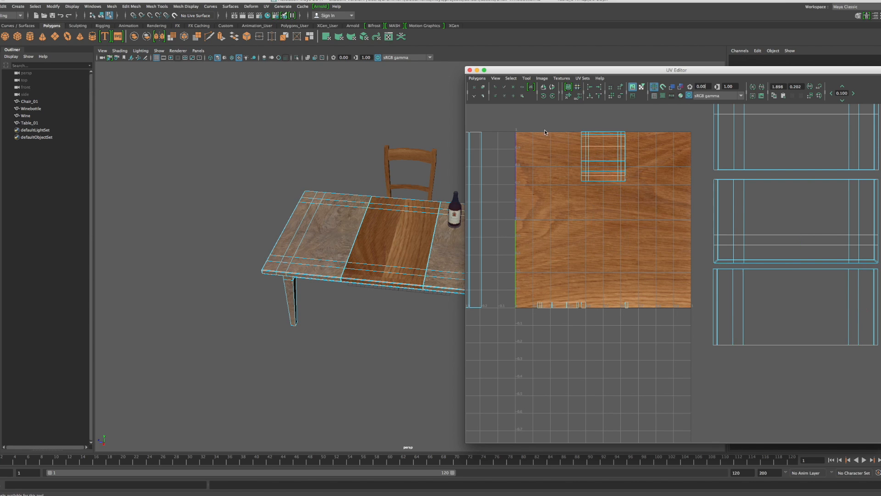
pyautogui.moveTo(511, 122); pyautogui.dragTo(695, 321)
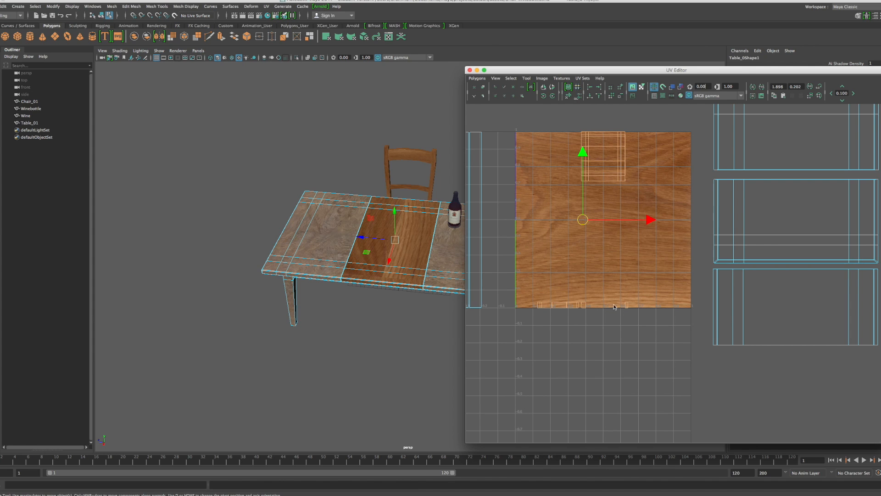
pyautogui.keyDown('alt'); pyautogui.moveTo(392, 338); pyautogui.dragTo(403, 313); pyautogui.keyUp('alt')
pyautogui.scroll(5, 402, 308)
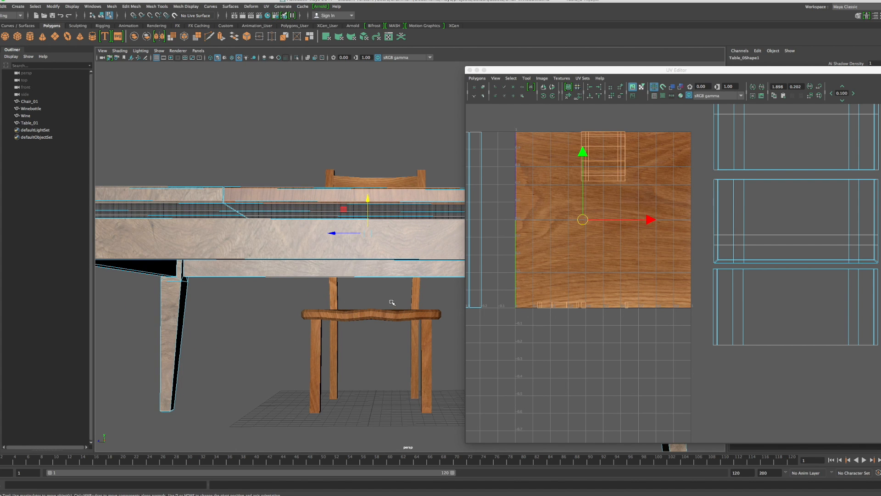
pyautogui.keyDown('alt'); pyautogui.moveTo(392, 302); pyautogui.dragTo(377, 260); pyautogui.keyUp('alt')
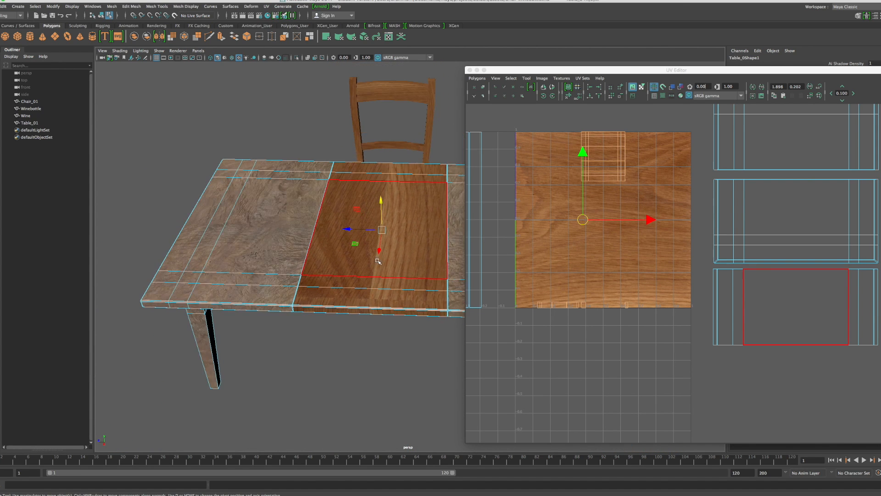
pyautogui.scroll(-1, 378, 261)
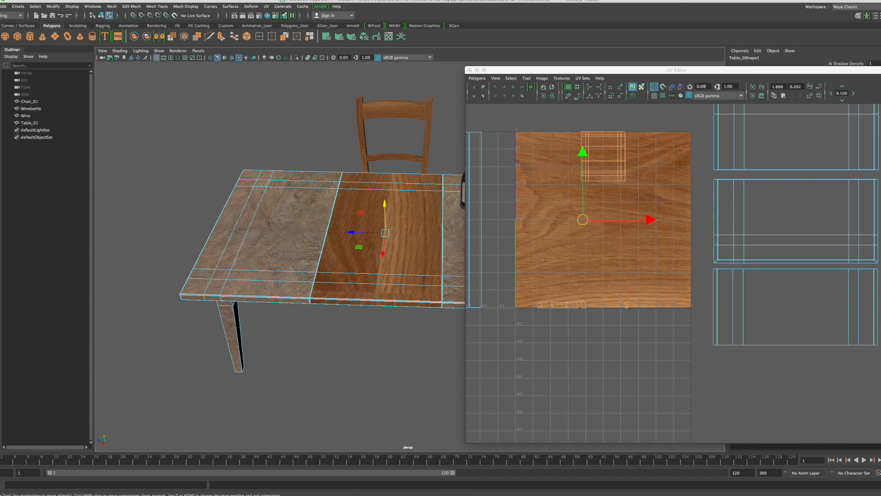
# Step: Select the faces using the mat_table_02 material in Hypershade and deselect the middle tabletop shell in the UV Editor
pyautogui.click(614, 494)
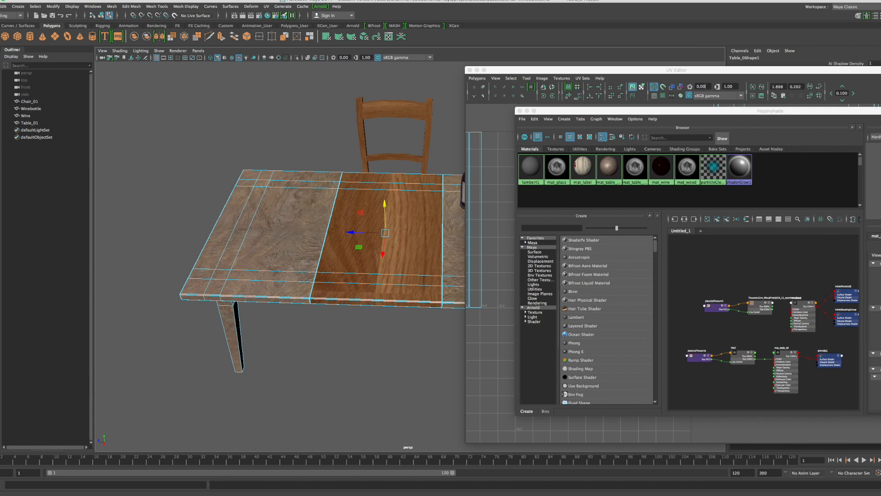
pyautogui.moveTo(709, 113); pyautogui.dragTo(571, 107)
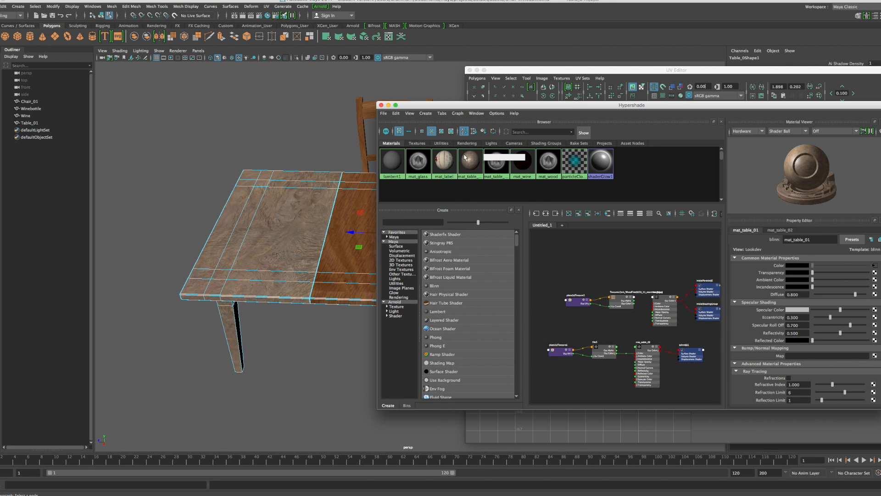
pyautogui.rightClick(496, 162)
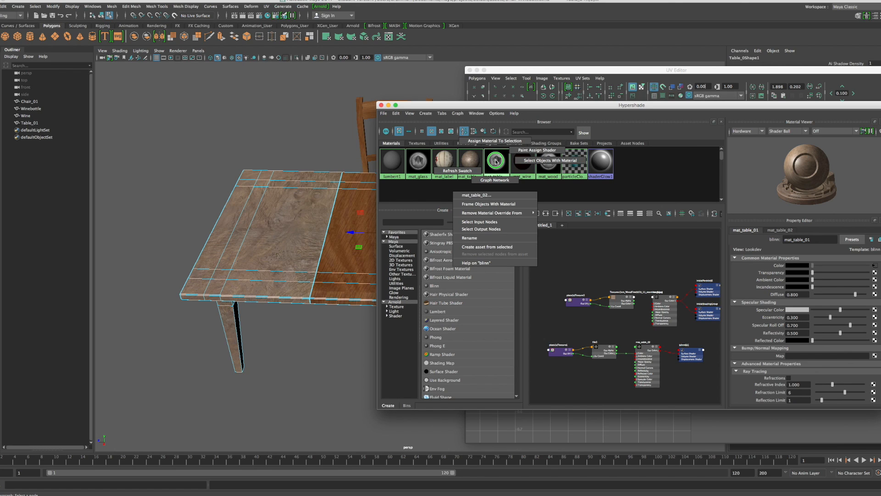
pyautogui.click(529, 162)
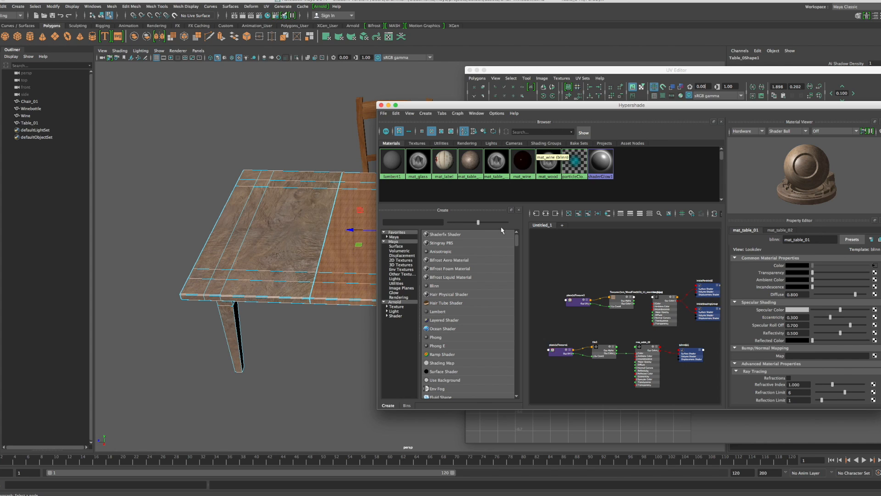
pyautogui.click(388, 105)
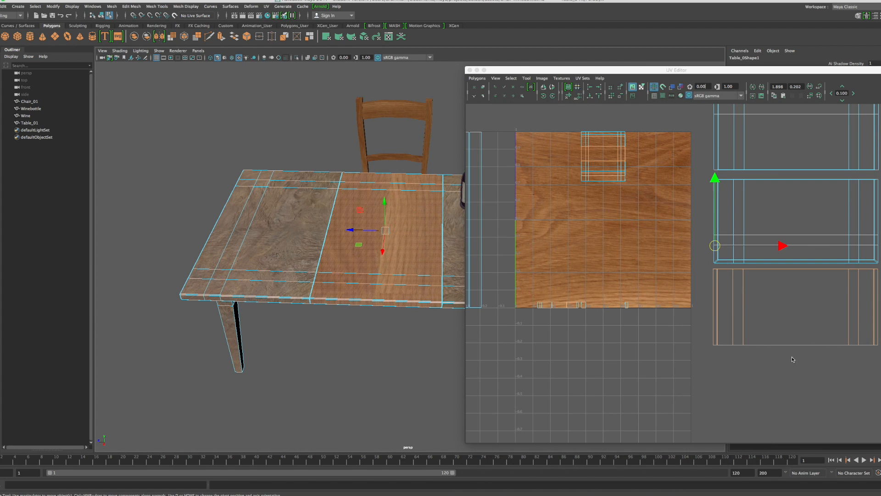
pyautogui.moveTo(833, 338); pyautogui.dragTo(841, 366, button='right')
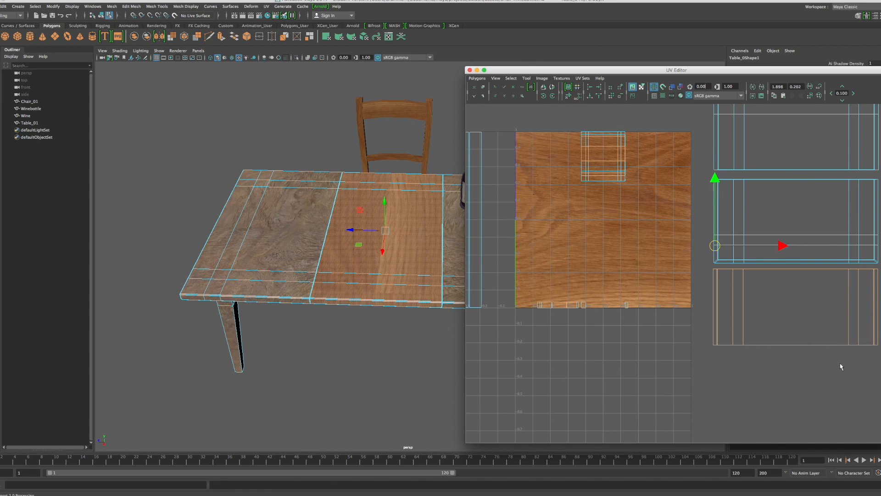
pyautogui.moveTo(880, 364); pyautogui.dragTo(707, 268)
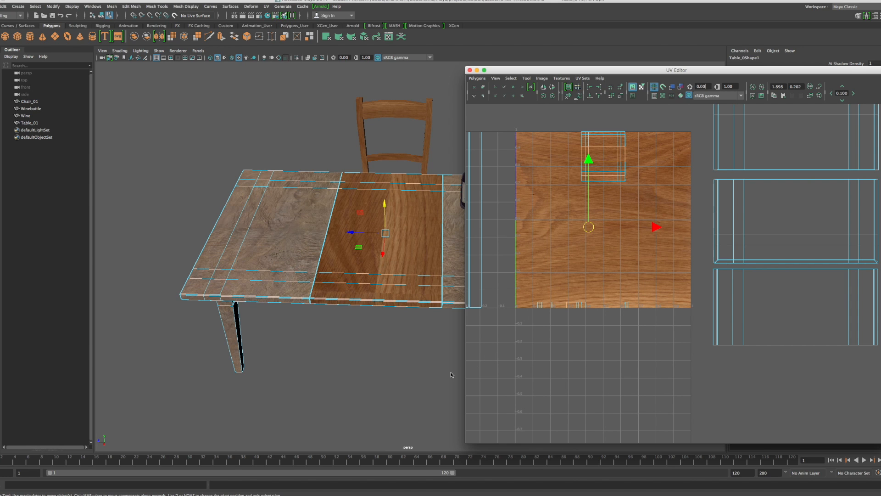
# Step: Apply a Camera-Based UV projection to the selected middle-section underside faces from the maximized top view
pyautogui.moveTo(424, 375)
pyautogui.keyDown('alt'); pyautogui.mouseDown()
pyautogui.moveTo(429, 333)
pyautogui.moveTo(414, 368)
pyautogui.moveTo(427, 389)
pyautogui.mouseUp(); pyautogui.keyUp('alt')
pyautogui.press('space')
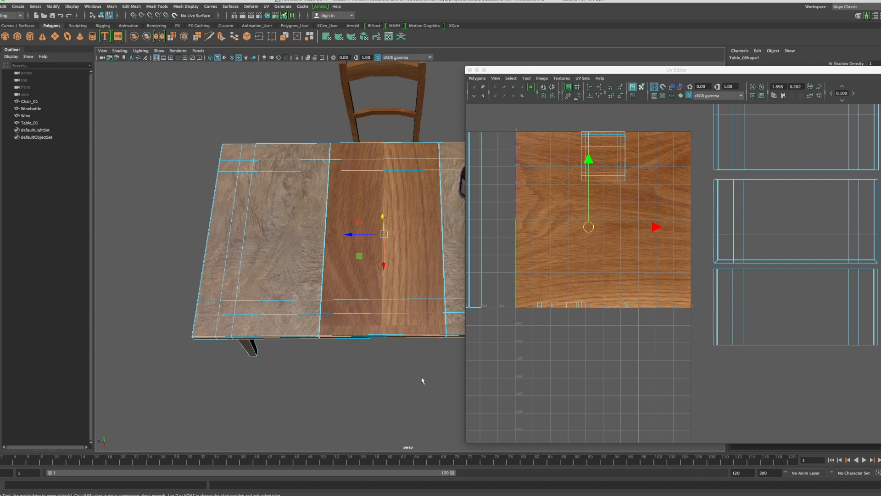
pyautogui.press('space')
pyautogui.press('space')
pyautogui.press('space')
pyautogui.press('space')
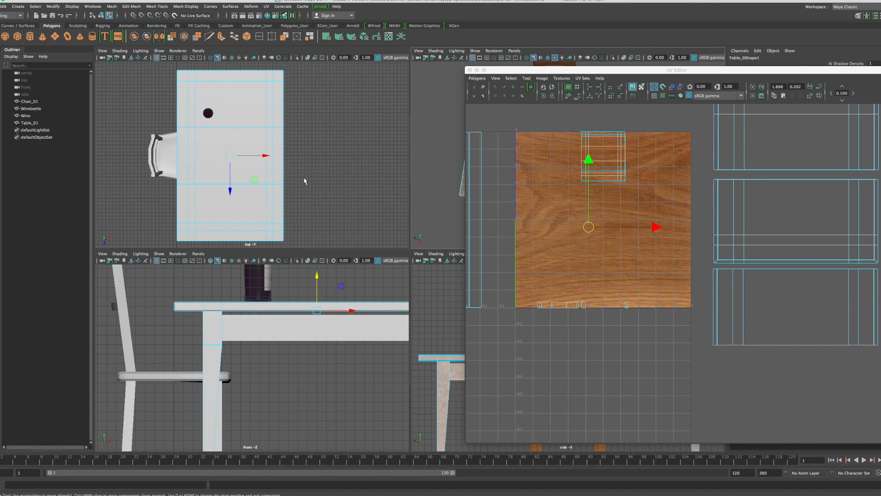
pyautogui.press('space')
pyautogui.click(346, 208)
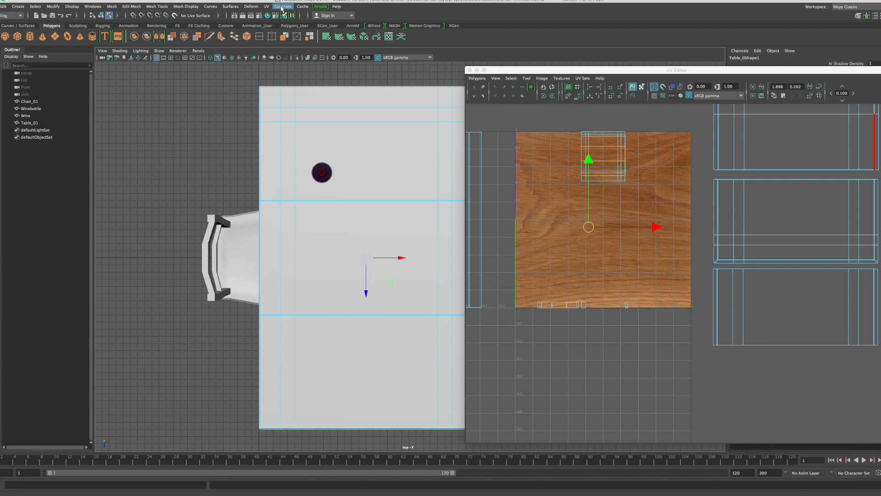
pyautogui.click(266, 7)
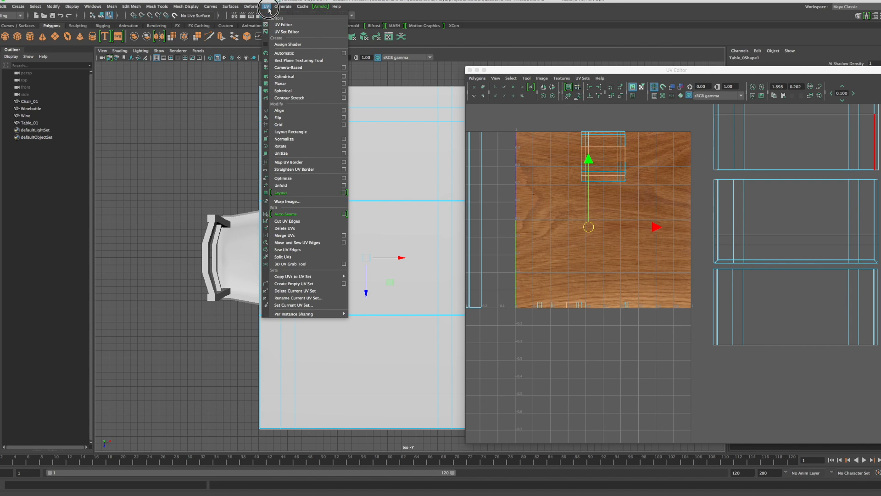
pyautogui.click(288, 69)
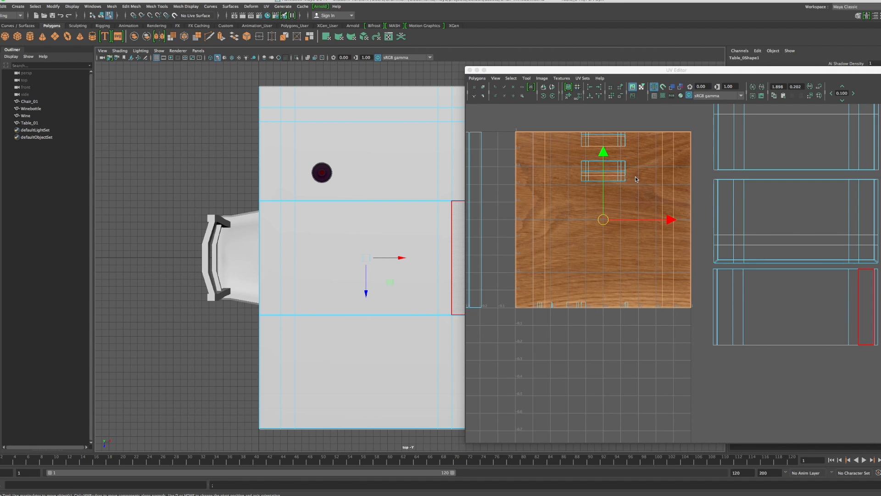
# Step: Scale down the newly projected underside shell and move it over the middle tabletop's UV shell
pyautogui.press('r')
pyautogui.moveTo(604, 159); pyautogui.dragTo(802, 309)
pyautogui.press('w')
pyautogui.press('f')
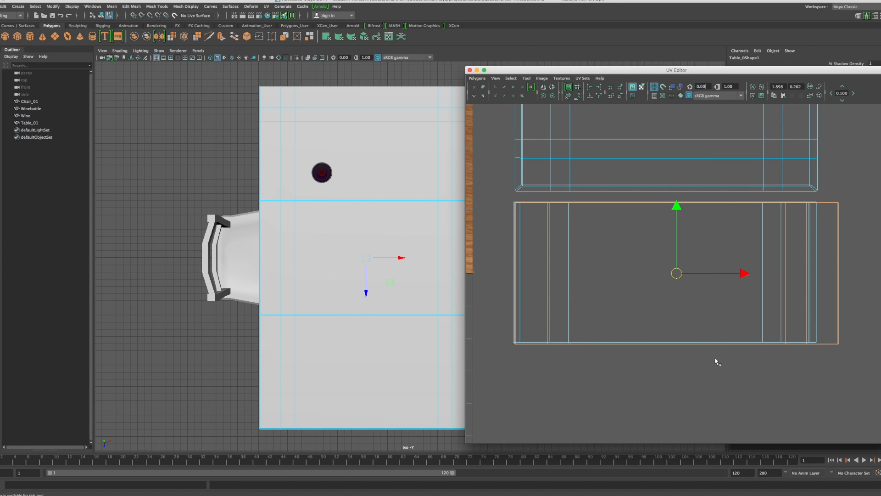
pyautogui.moveTo(745, 275); pyautogui.dragTo(725, 274)
pyautogui.press('r')
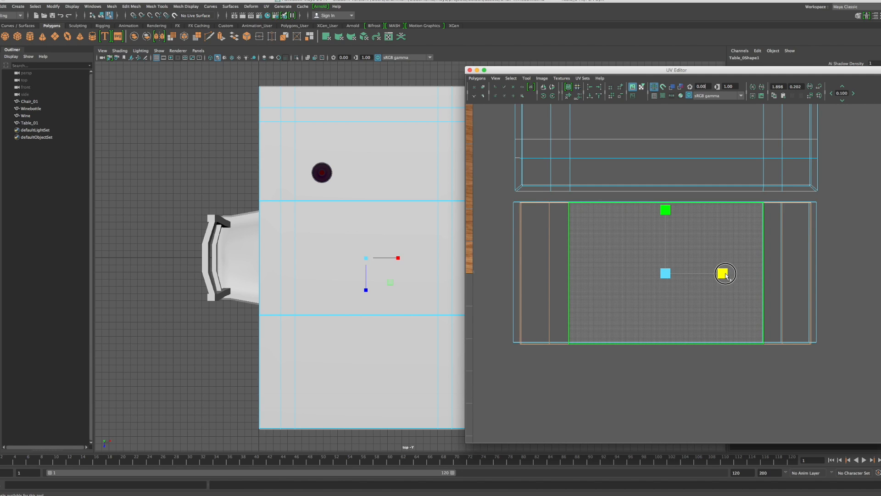
pyautogui.moveTo(726, 274); pyautogui.dragTo(725, 274)
# Step: Adjust the underside shell's height, vertical position and width to match the outline of the tabletop shell beneath it
pyautogui.click(509, 207)
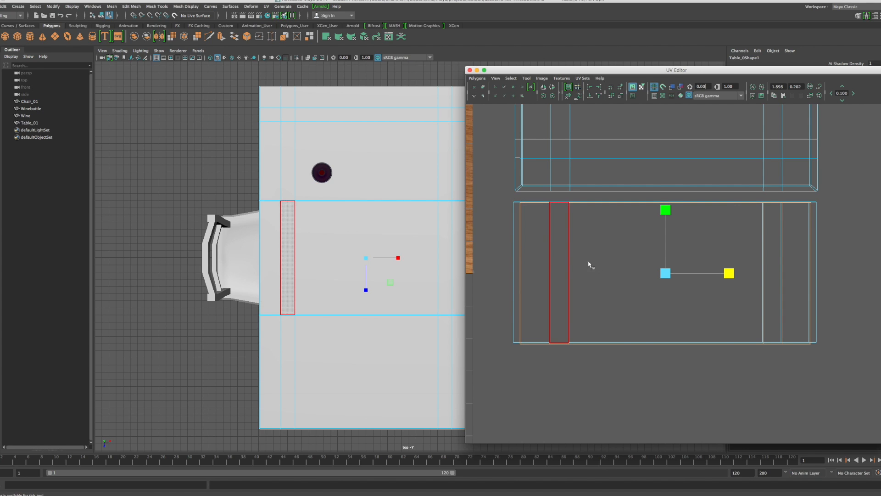
pyautogui.click(664, 211)
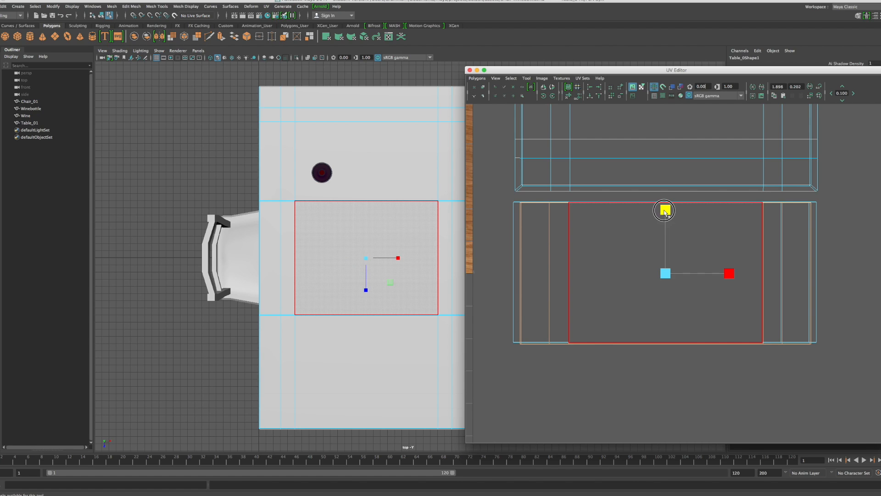
pyautogui.press('w')
pyautogui.click(666, 204)
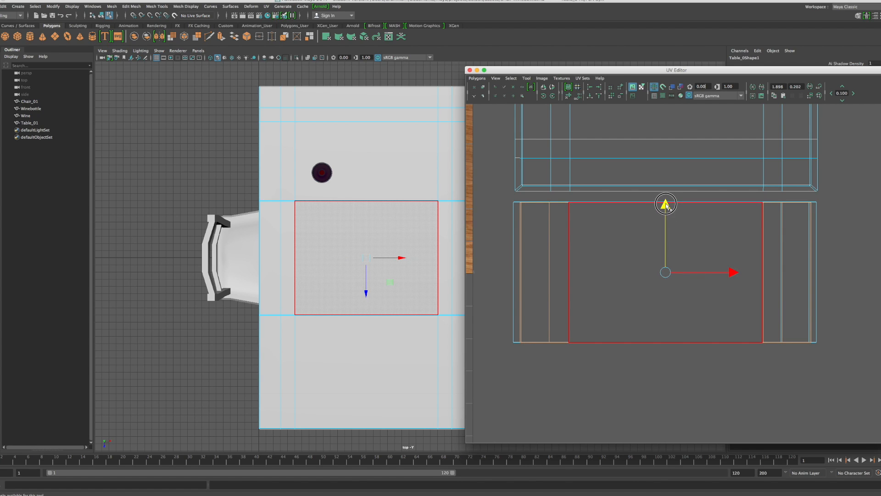
pyautogui.moveTo(667, 203); pyautogui.dragTo(667, 204)
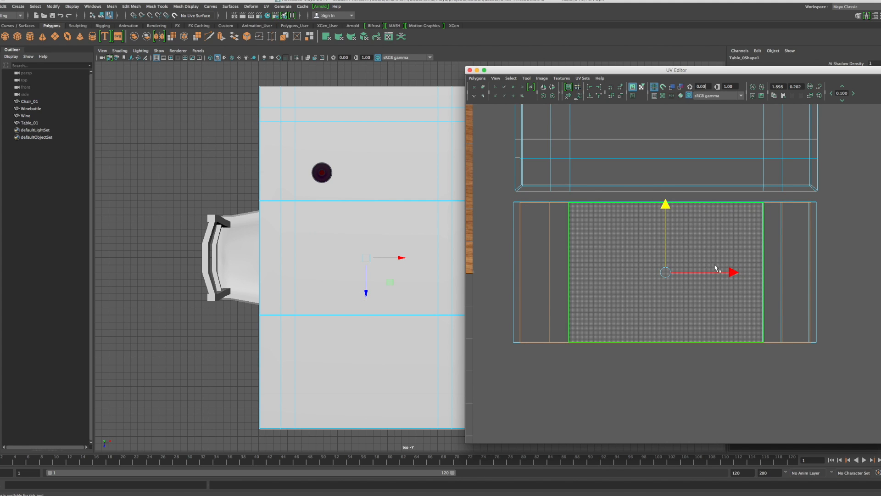
pyautogui.press('r')
pyautogui.moveTo(731, 274); pyautogui.dragTo(733, 273)
pyautogui.press('w')
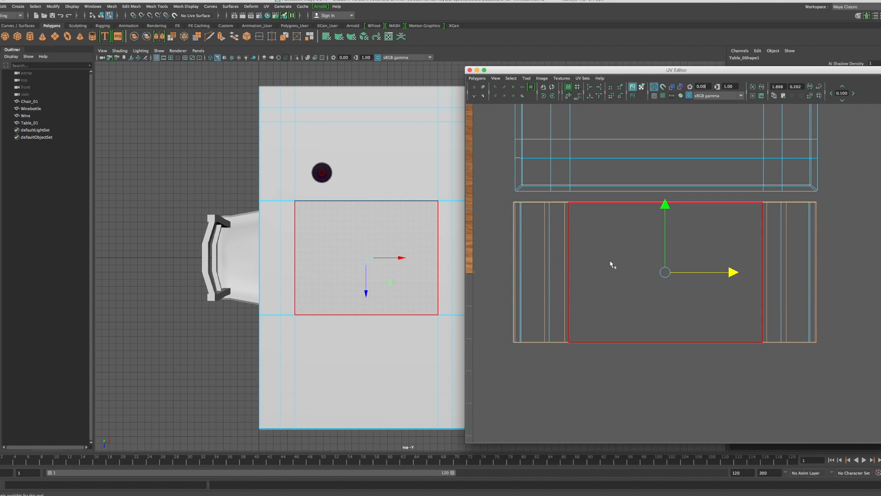
# Step: Fine-tune the underside shell's vertical alignment against the upper edge of the middle tabletop shell
pyautogui.scroll(5, 527, 268)
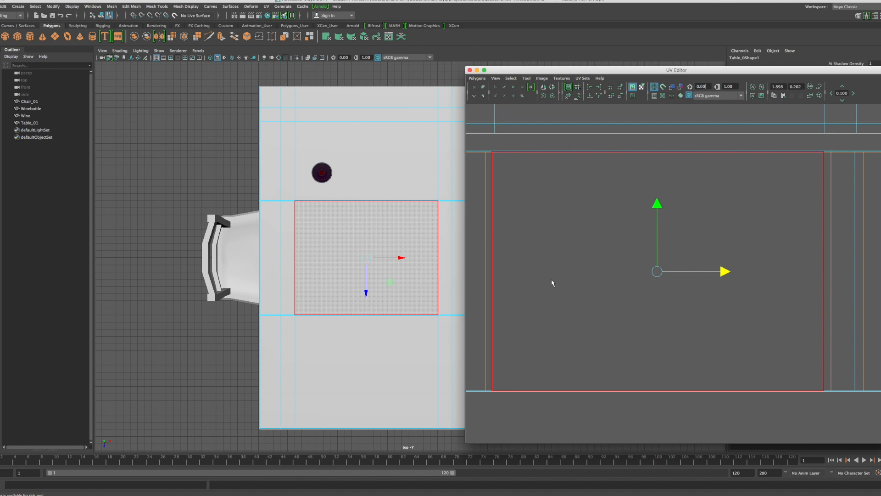
pyautogui.keyDown('alt'); pyautogui.moveTo(527, 270); pyautogui.dragTo(700, 280, button='middle'); pyautogui.keyUp('alt')
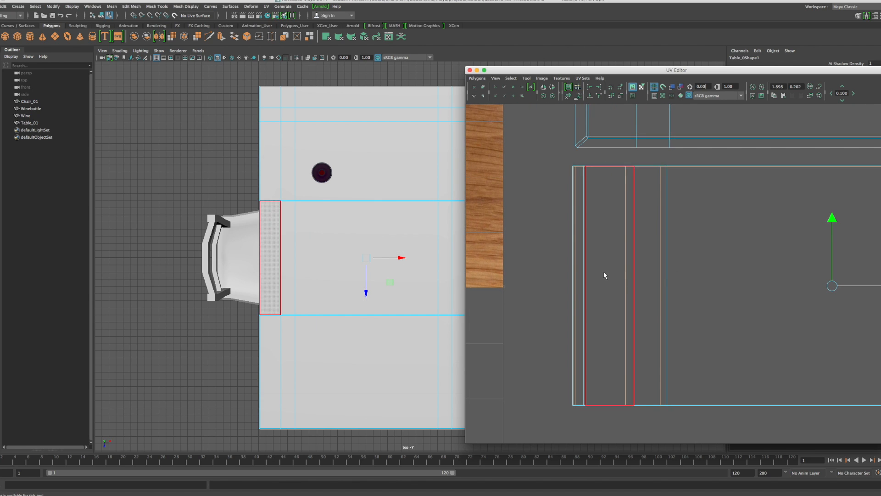
pyautogui.scroll(3, 604, 275)
pyautogui.scroll(2, 604, 275)
pyautogui.keyDown('alt'); pyautogui.moveTo(594, 256); pyautogui.dragTo(642, 331, button='middle'); pyautogui.keyUp('alt')
pyautogui.scroll(2, 555, 212)
pyautogui.keyDown('alt'); pyautogui.moveTo(570, 212); pyautogui.dragTo(595, 285, button='middle'); pyautogui.keyUp('alt')
pyautogui.click(716, 313)
pyautogui.scroll(10, 716, 314)
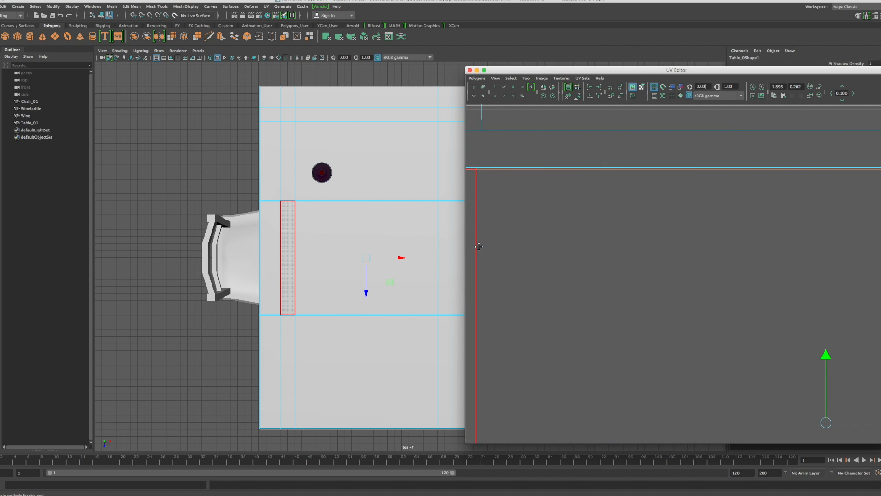
pyautogui.click(731, 321)
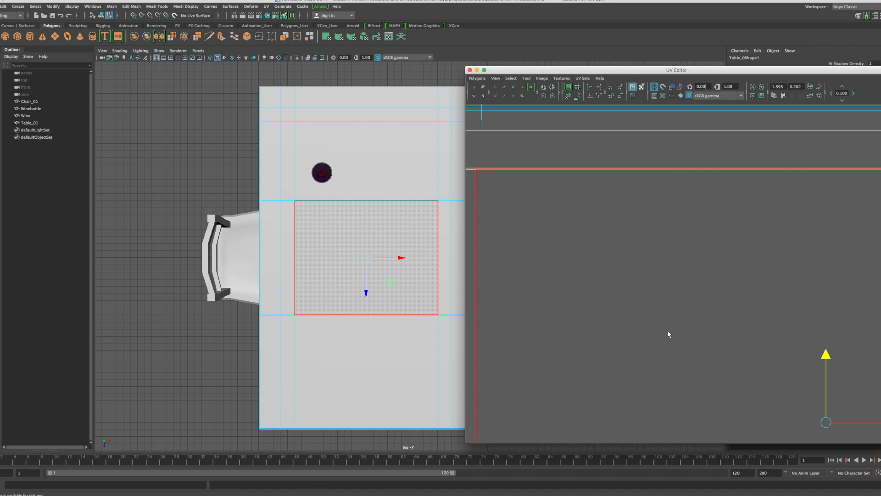
# Step: Switch to UV component selection and select the UV at the underside shell's upper-left corner
pyautogui.keyDown('alt'); pyautogui.moveTo(687, 322); pyautogui.dragTo(866, 320, button='middle'); pyautogui.keyUp('alt')
pyautogui.keyDown('alt'); pyautogui.moveTo(542, 288); pyautogui.dragTo(702, 309, button='middle'); pyautogui.keyUp('alt')
pyautogui.scroll(3, 639, 210)
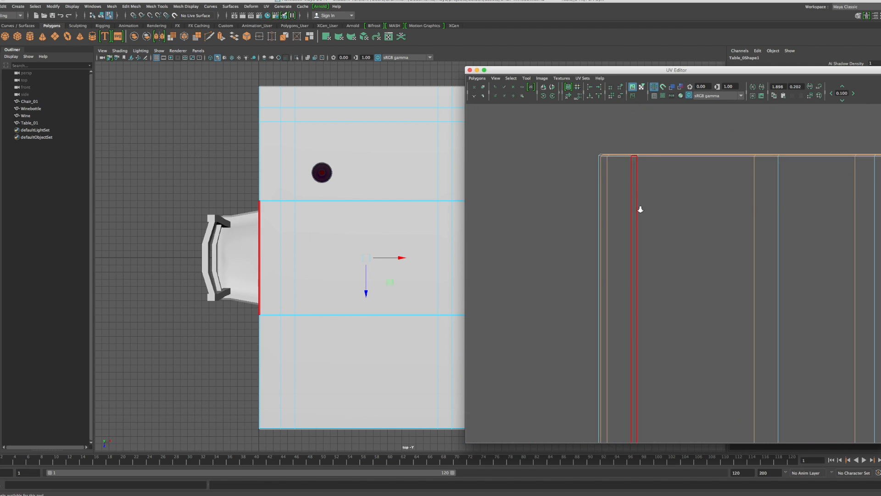
pyautogui.keyDown('alt'); pyautogui.moveTo(625, 194); pyautogui.dragTo(626, 289, button='middle'); pyautogui.keyUp('alt')
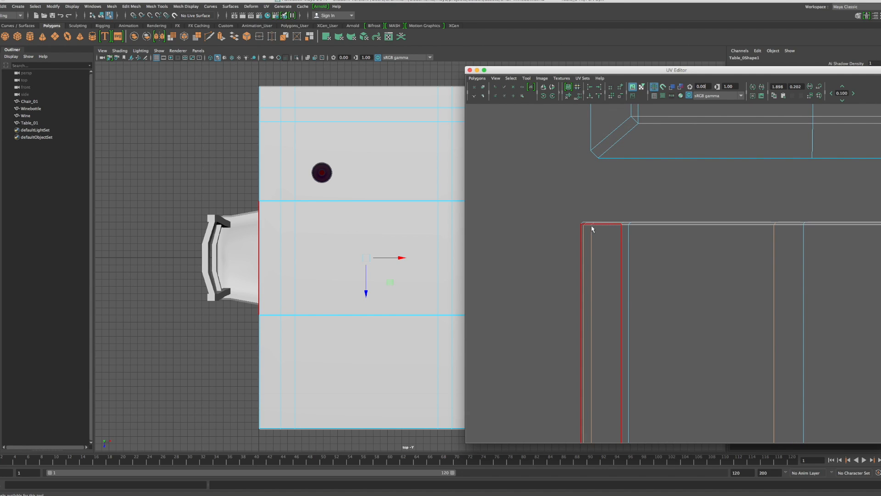
pyautogui.click(586, 227)
pyautogui.rightClick(585, 227)
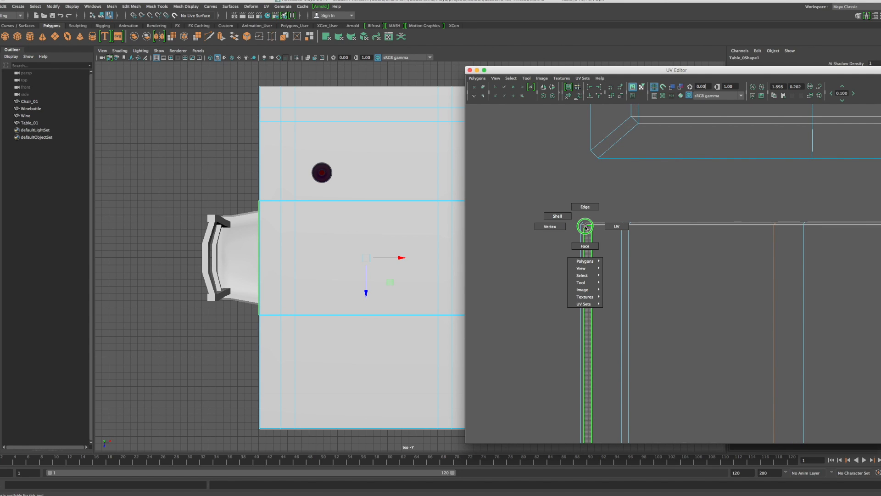
pyautogui.moveTo(585, 227); pyautogui.dragTo(610, 233, button='right')
pyautogui.click(585, 227)
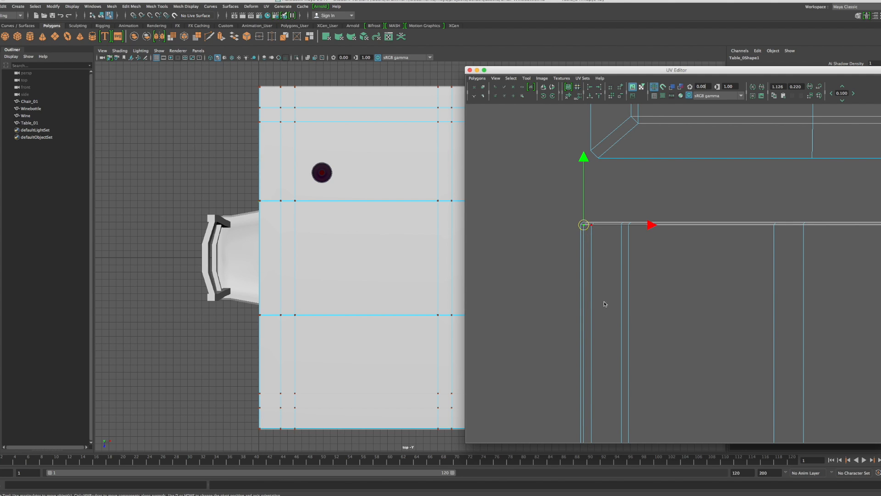
# Step: Select the underside shell's lower-left corner UV together with the upper-left one and align the left edge horizontally with the tabletop shell
pyautogui.scroll(-1, 604, 304)
pyautogui.keyDown('alt'); pyautogui.moveTo(639, 323); pyautogui.dragTo(645, 174, button='middle'); pyautogui.keyUp('alt')
pyautogui.keyDown('alt'); pyautogui.moveTo(678, 360); pyautogui.dragTo(670, 184, button='middle'); pyautogui.keyUp('alt')
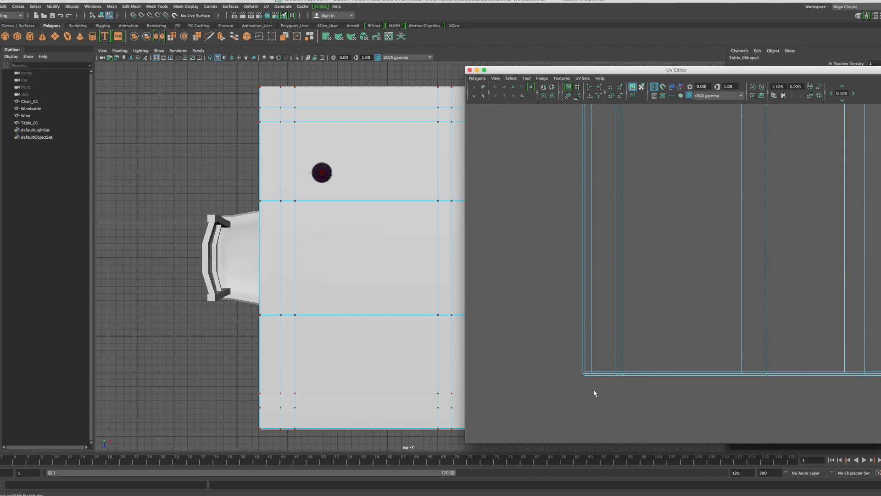
pyautogui.click(586, 372)
pyautogui.scroll(3, 671, 262)
pyautogui.scroll(-4, 670, 262)
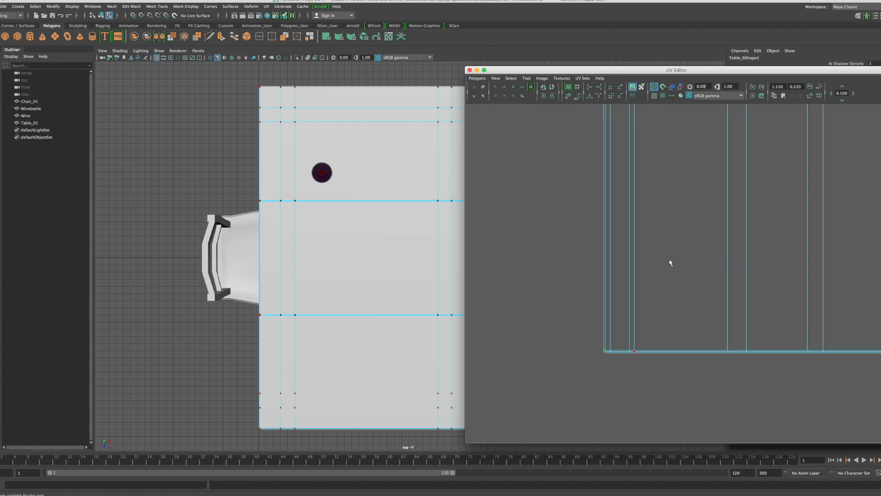
pyautogui.keyDown('alt'); pyautogui.moveTo(673, 211); pyautogui.dragTo(662, 326, button='middle'); pyautogui.keyUp('alt')
pyautogui.moveTo(674, 225); pyautogui.dragTo(673, 224)
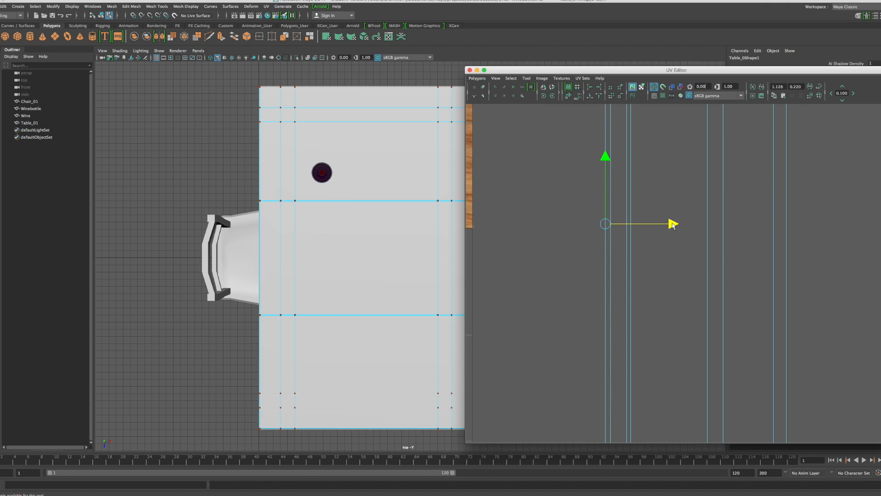
# Step: Check the underside shell's inner UV lines, right edge and upper-right corner against the tabletop shell beneath it
pyautogui.keyDown('alt'); pyautogui.moveTo(776, 273); pyautogui.dragTo(573, 261, button='middle'); pyautogui.keyUp('alt')
pyautogui.keyDown('alt'); pyautogui.moveTo(731, 262); pyautogui.dragTo(594, 261, button='middle'); pyautogui.keyUp('alt')
pyautogui.scroll(-3, 771, 292)
pyautogui.keyDown('alt'); pyautogui.moveTo(781, 275); pyautogui.dragTo(610, 284, button='middle'); pyautogui.keyUp('alt')
pyautogui.scroll(5, 669, 354)
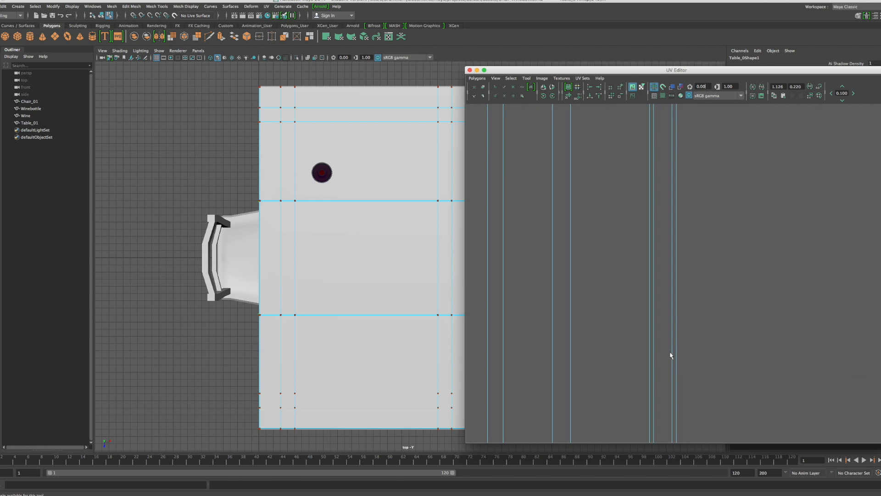
pyautogui.keyDown('alt'); pyautogui.moveTo(680, 191); pyautogui.dragTo(655, 371, button='middle'); pyautogui.keyUp('alt')
pyautogui.keyDown('alt'); pyautogui.moveTo(675, 214); pyautogui.dragTo(668, 302, button='middle'); pyautogui.keyUp('alt')
pyautogui.scroll(3, 665, 213)
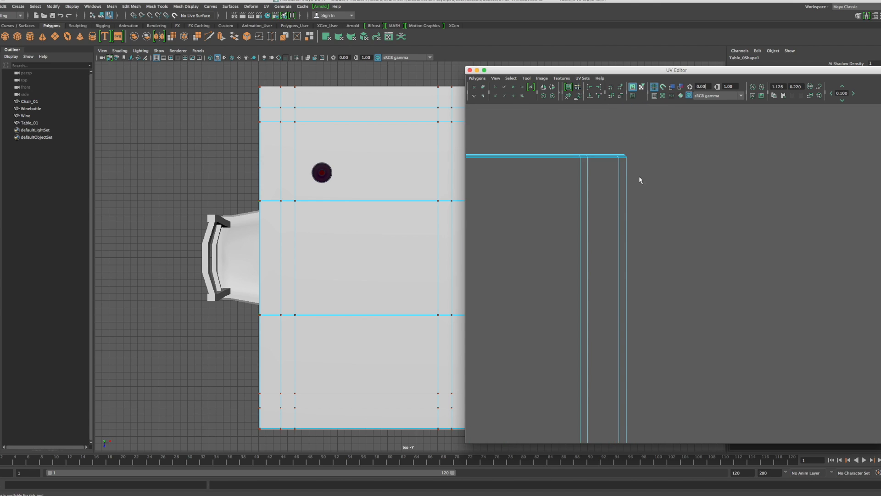
pyautogui.scroll(-8, 613, 221)
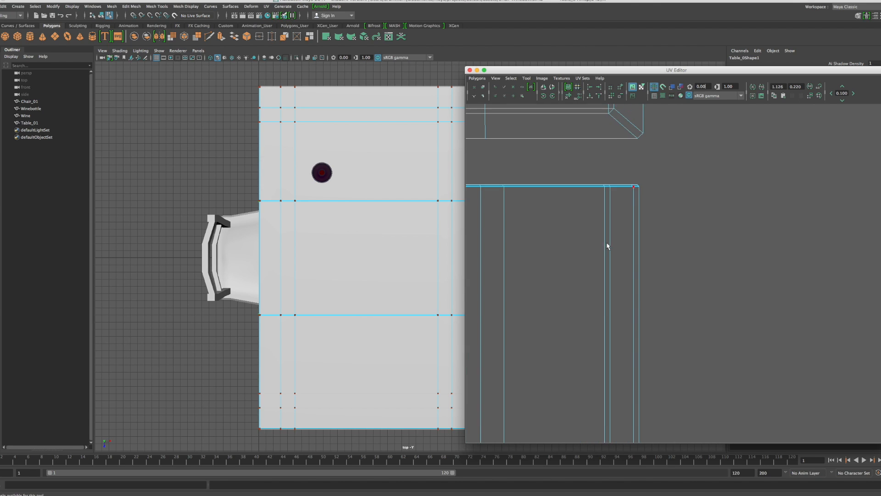
pyautogui.scroll(-2, 612, 296)
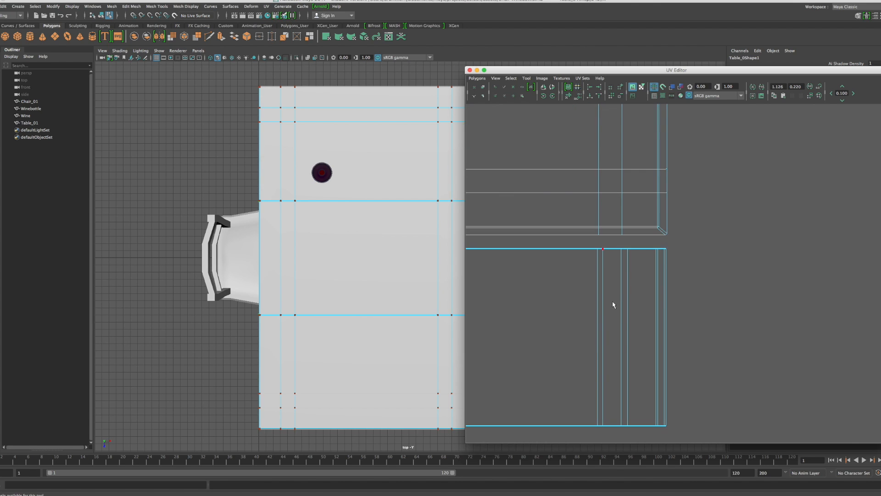
pyautogui.keyDown('alt'); pyautogui.moveTo(572, 317); pyautogui.dragTo(772, 279, button='middle'); pyautogui.keyUp('alt')
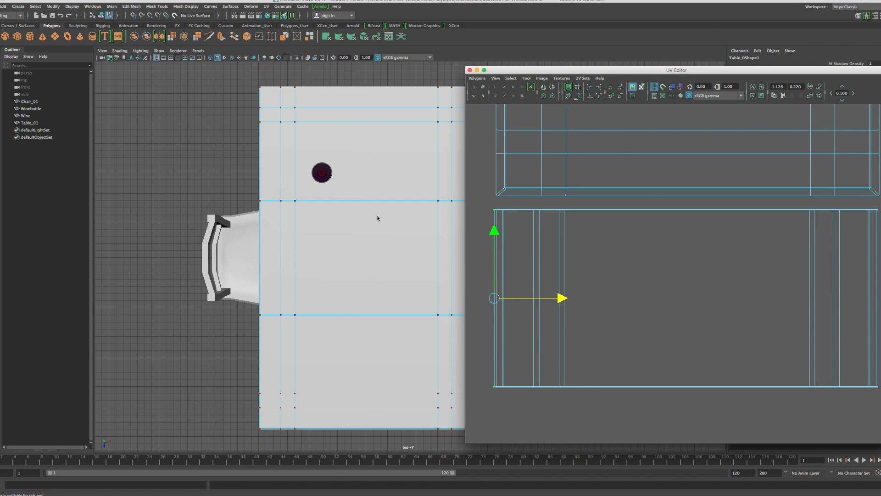
# Step: Switch to the perspective view and examine the middle section's side edge and underside up close
pyautogui.press('space')
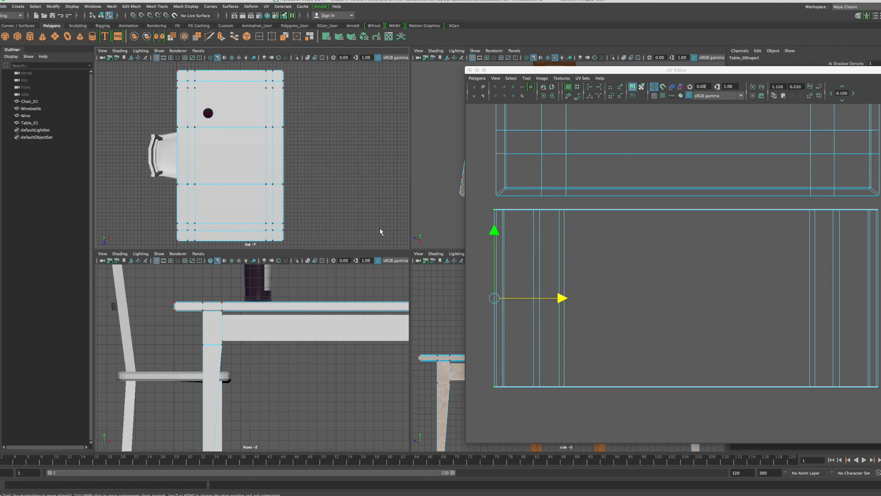
pyautogui.press('space')
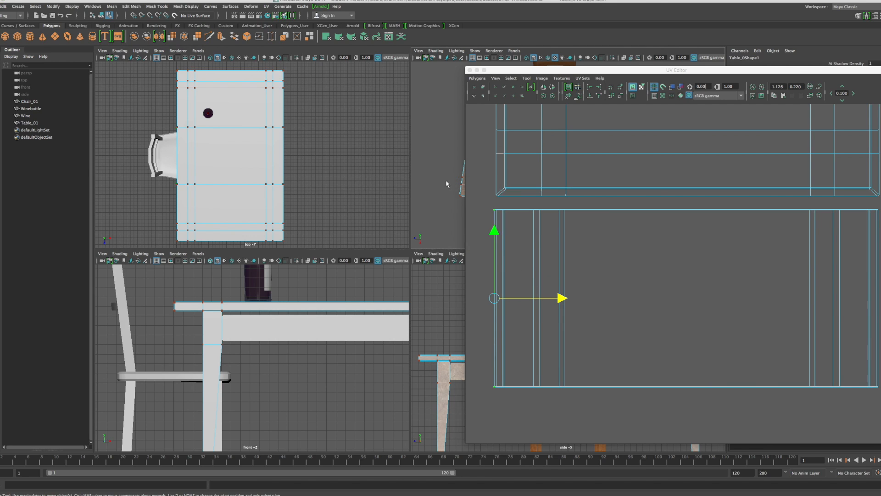
pyautogui.press('space')
pyautogui.press('space')
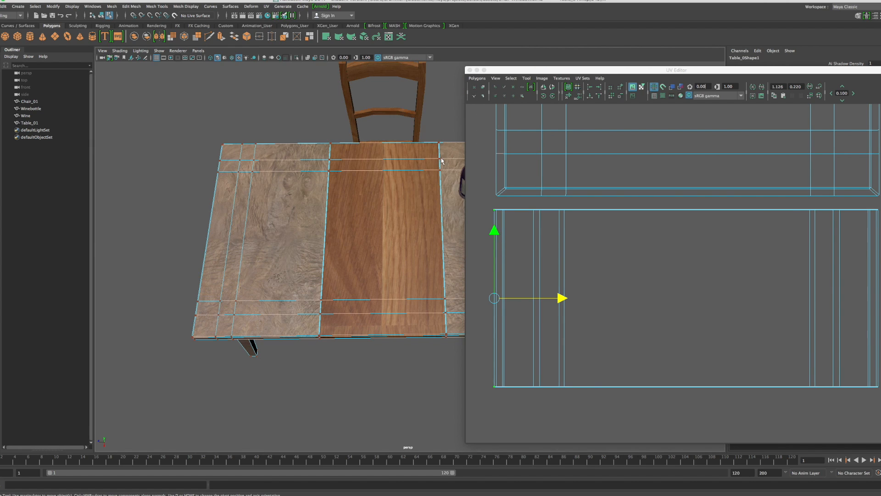
pyautogui.press('space')
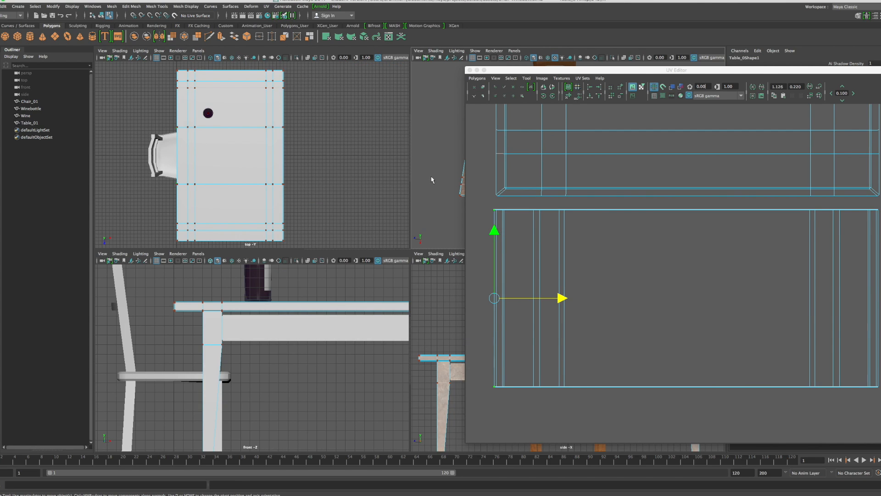
pyautogui.press('space')
pyautogui.press('space')
pyautogui.press('space')
pyautogui.keyDown('alt'); pyautogui.moveTo(375, 358); pyautogui.dragTo(379, 325); pyautogui.keyUp('alt')
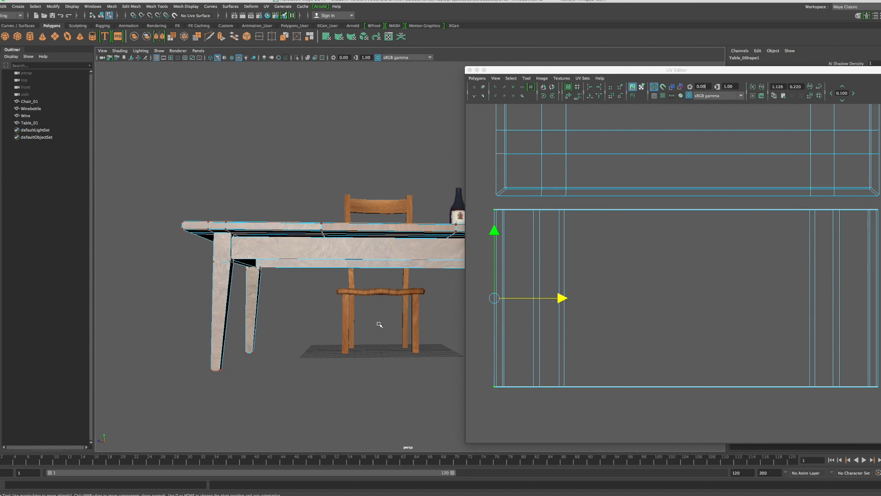
pyautogui.scroll(5, 407, 224)
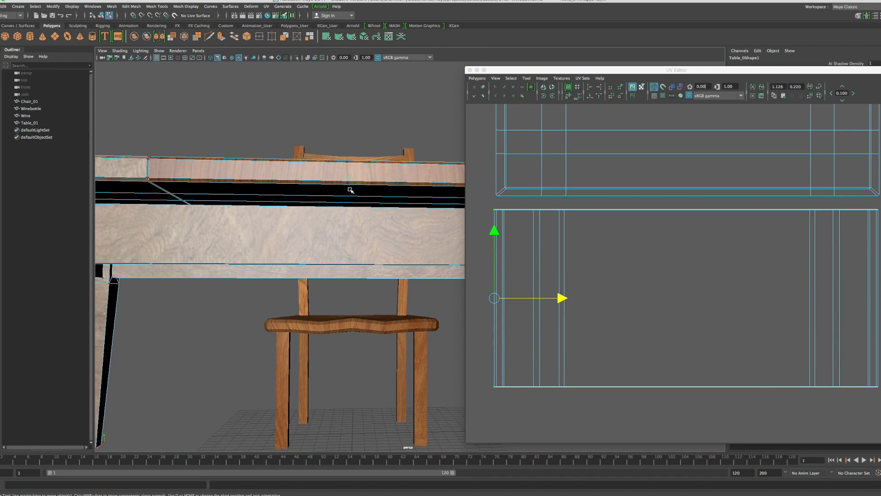
pyautogui.scroll(3, 349, 188)
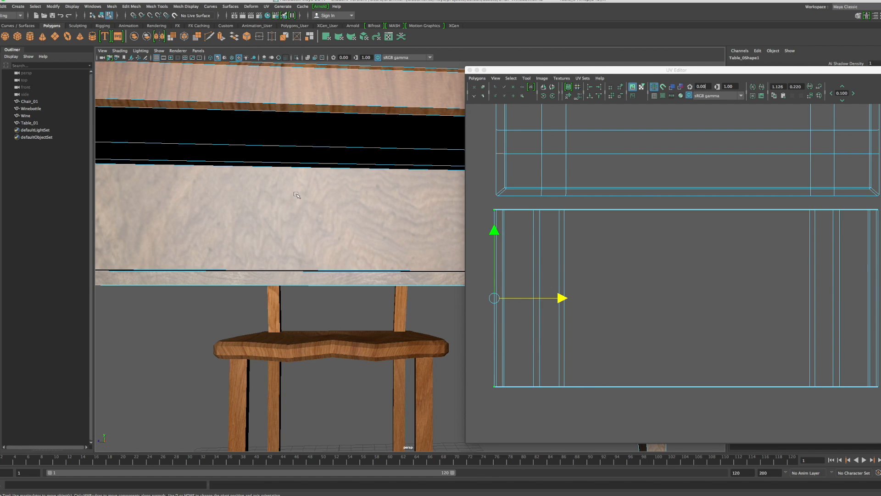
# Step: Inspect the whole table's texture from above and from the side
pyautogui.keyDown('alt'); pyautogui.moveTo(298, 196); pyautogui.dragTo(308, 175, button='right'); pyautogui.keyUp('alt')
pyautogui.keyDown('alt'); pyautogui.moveTo(345, 207); pyautogui.dragTo(398, 216); pyautogui.keyUp('alt')
pyautogui.scroll(-5, 349, 219)
pyautogui.scroll(-4, 312, 243)
pyautogui.keyDown('alt'); pyautogui.moveTo(312, 243); pyautogui.dragTo(260, 248); pyautogui.keyUp('alt')
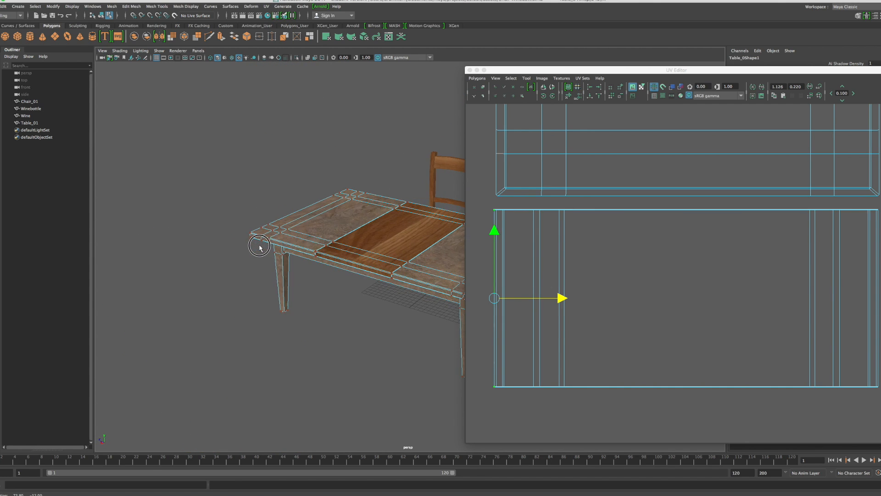
pyautogui.keyDown('alt'); pyautogui.moveTo(406, 232); pyautogui.dragTo(223, 232, button='middle'); pyautogui.keyUp('alt')
pyautogui.keyDown('alt'); pyautogui.moveTo(223, 232); pyautogui.dragTo(281, 241); pyautogui.keyUp('alt')
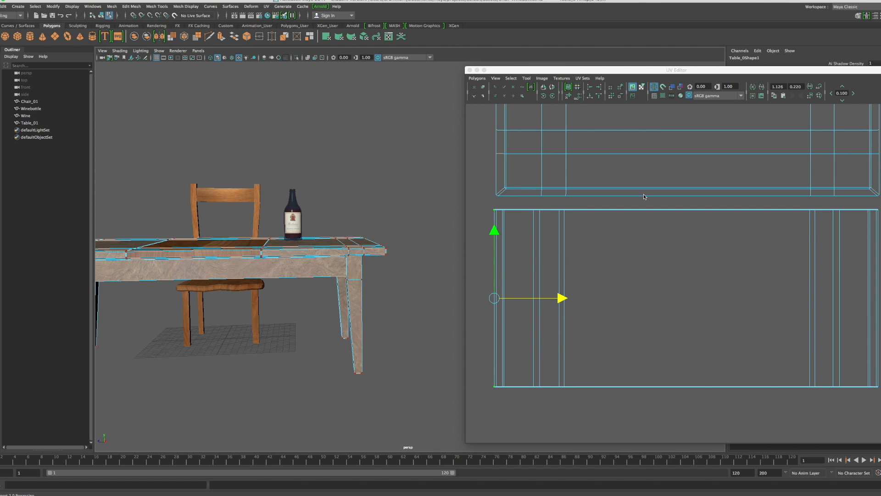
# Step: Switch to face selection and select the small UV shells along the texture tile's lower edge, locating them on the table's underside
pyautogui.scroll(-8, 641, 222)
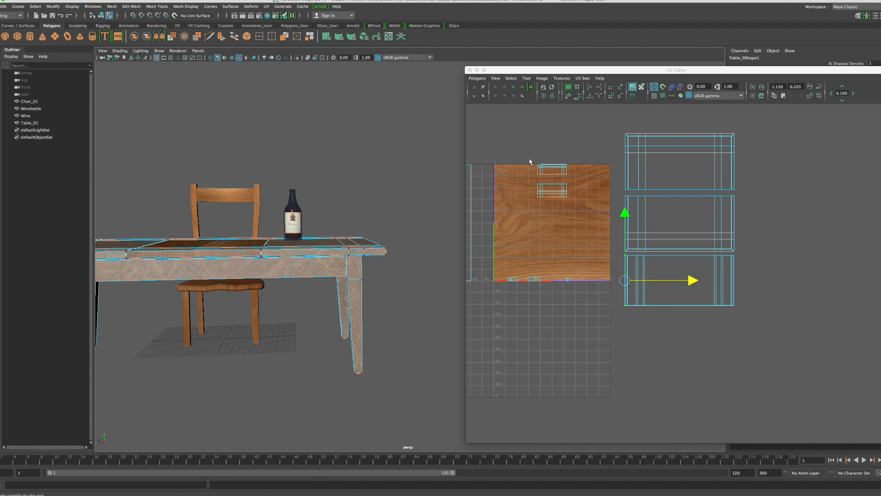
pyautogui.moveTo(546, 171); pyautogui.dragTo(548, 189, button='right')
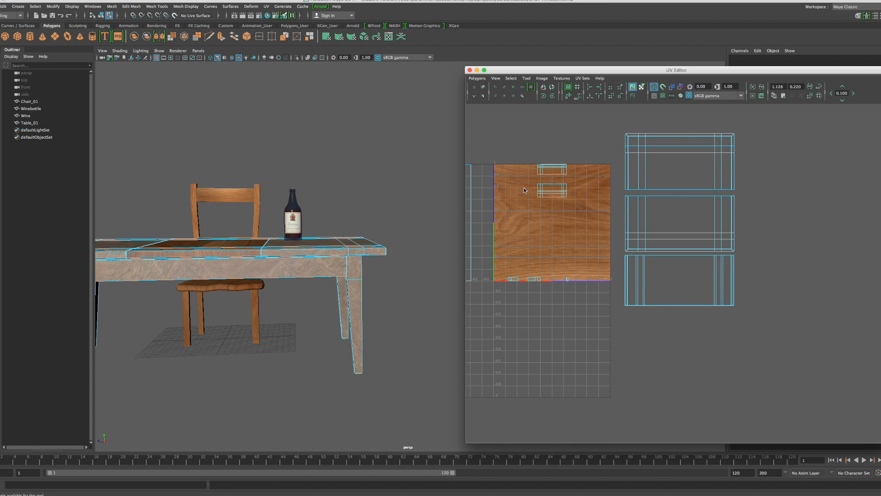
pyautogui.scroll(2, 528, 193)
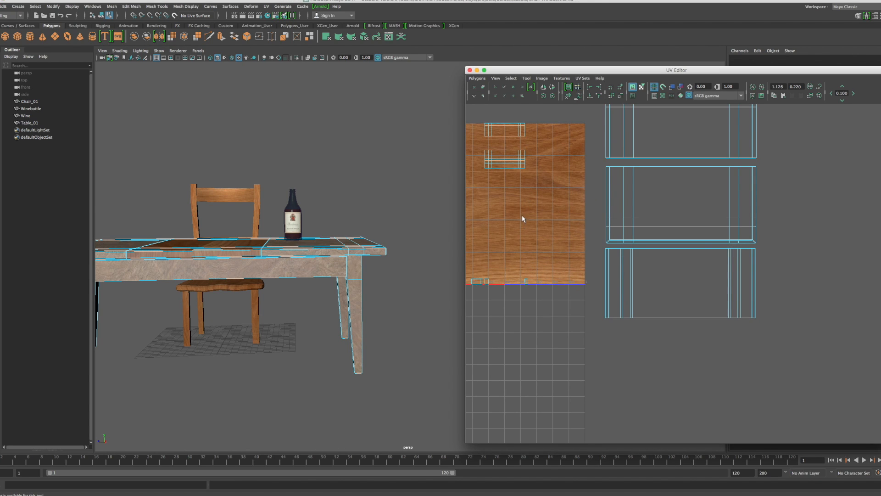
pyautogui.keyDown('alt'); pyautogui.moveTo(541, 220); pyautogui.dragTo(634, 268, button='middle'); pyautogui.keyUp('alt')
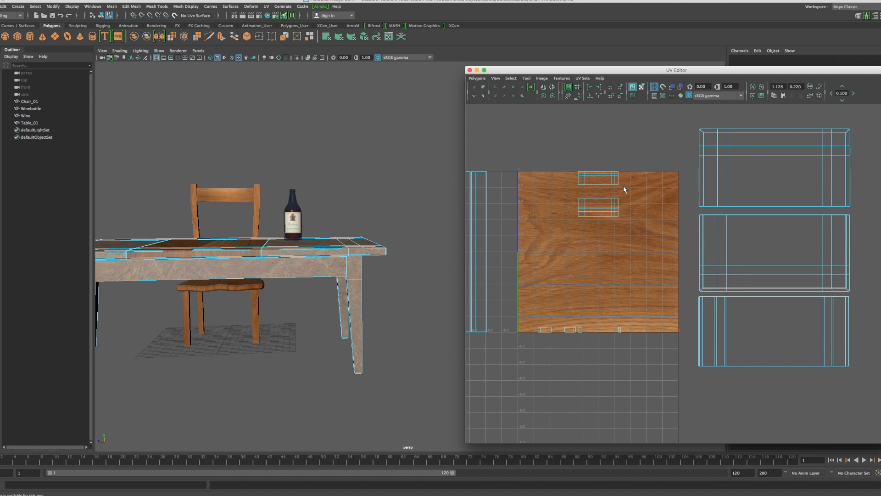
pyautogui.moveTo(629, 347); pyautogui.dragTo(527, 305)
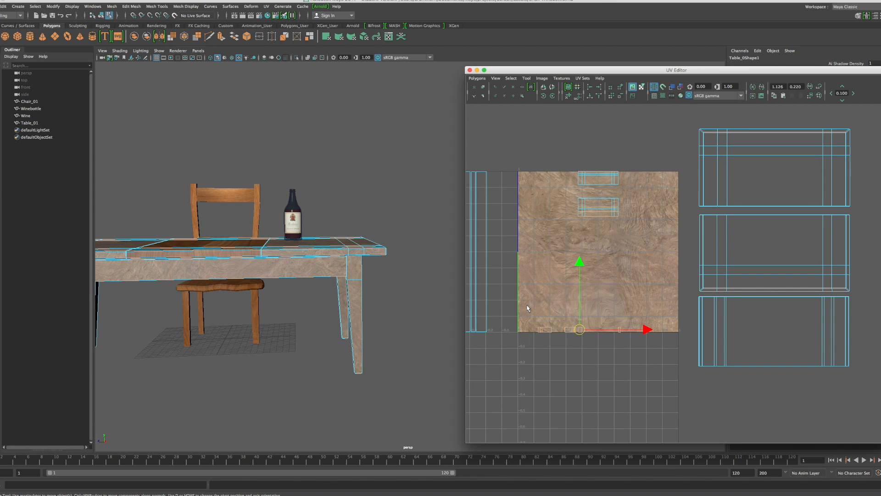
pyautogui.moveTo(338, 349)
pyautogui.keyDown('alt'); pyautogui.mouseDown()
pyautogui.moveTo(321, 344)
pyautogui.moveTo(324, 331)
pyautogui.moveTo(346, 339)
pyautogui.mouseUp(); pyautogui.keyUp('alt')
pyautogui.press('f')
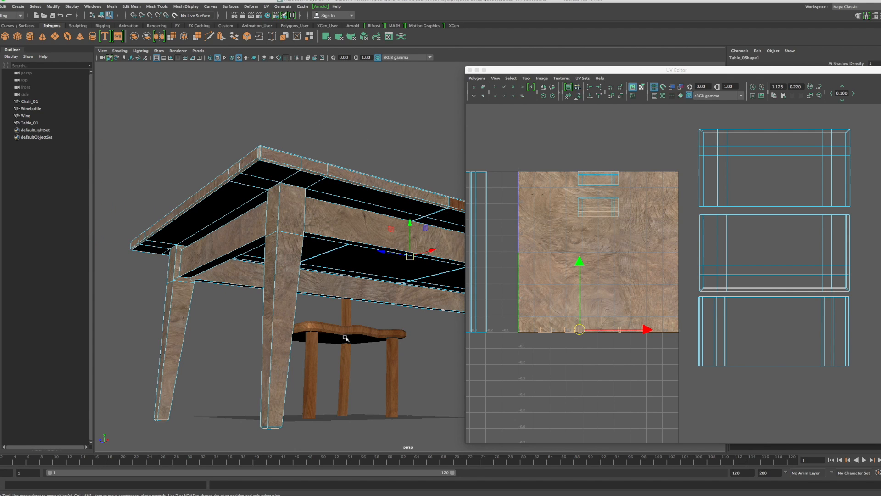
pyautogui.click(324, 263)
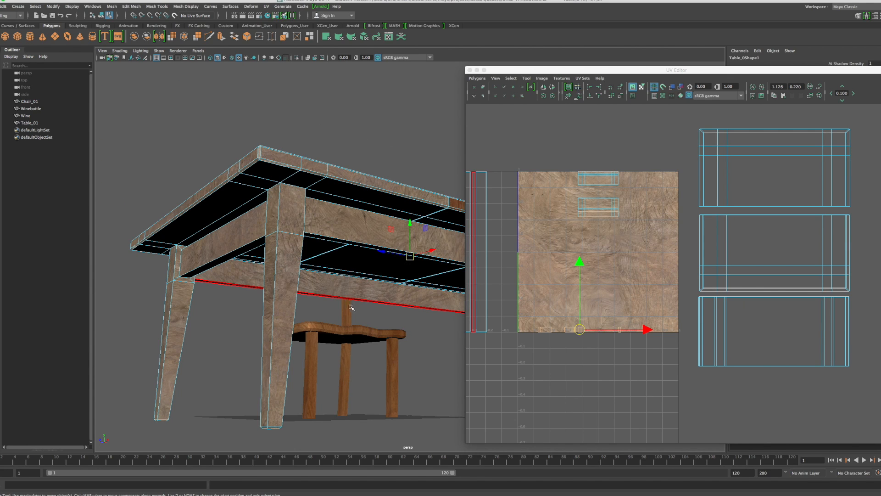
pyautogui.keyDown('alt'); pyautogui.moveTo(334, 304); pyautogui.dragTo(311, 325); pyautogui.keyUp('alt')
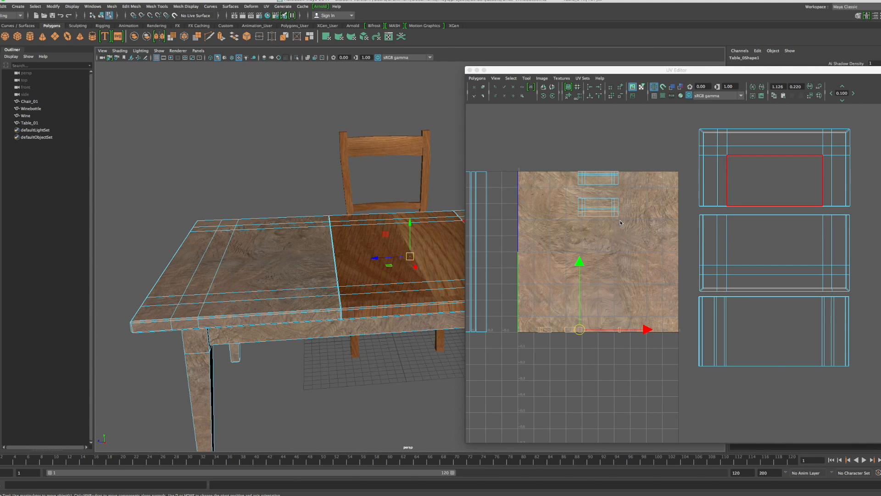
# Step: Add the lower small rectangular UV shell to the selection and narrow the selected faces to one end section's underside
pyautogui.click(569, 196)
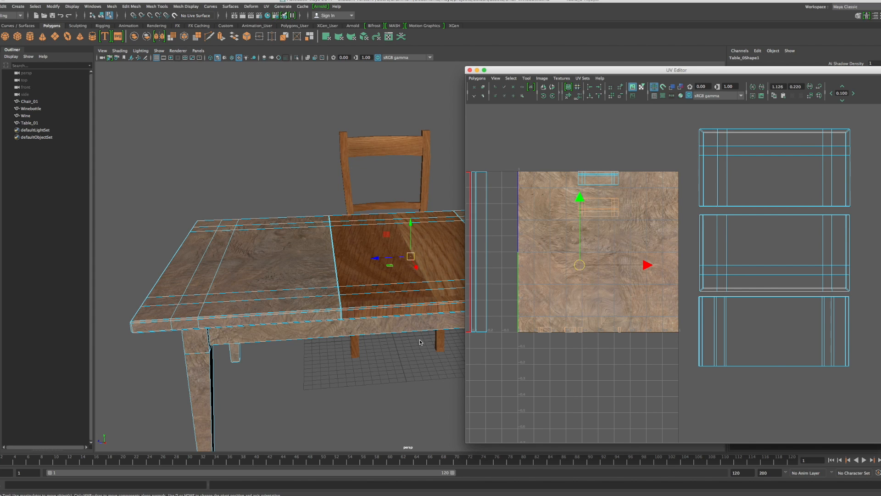
pyautogui.keyDown('alt'); pyautogui.moveTo(426, 374); pyautogui.dragTo(368, 317); pyautogui.keyUp('alt')
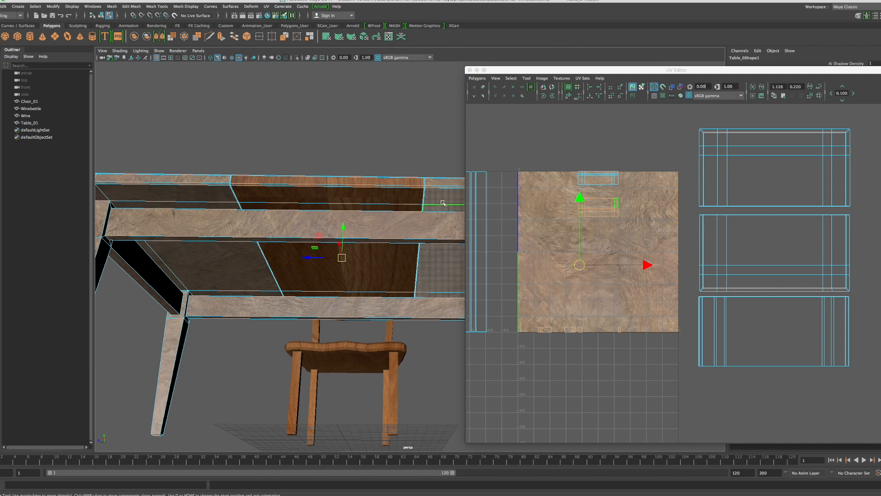
pyautogui.keyDown('alt'); pyautogui.moveTo(312, 242); pyautogui.dragTo(305, 316); pyautogui.keyUp('alt')
pyautogui.moveTo(123, 162); pyautogui.dragTo(308, 317)
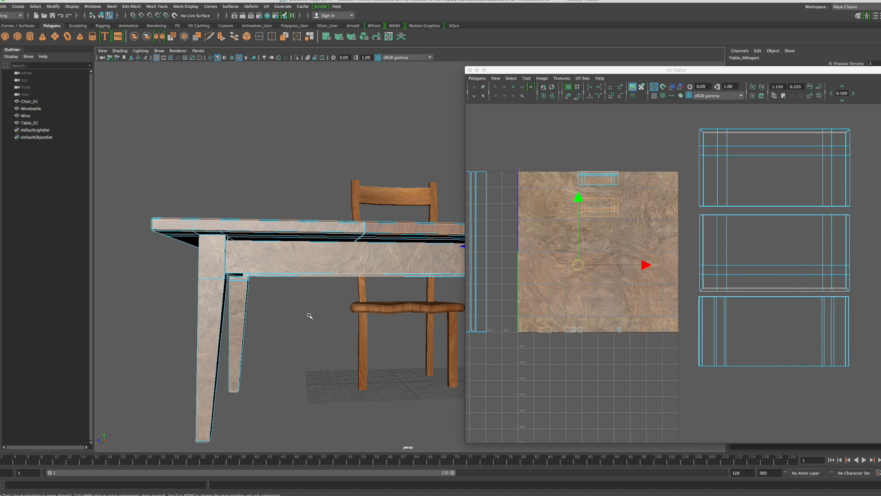
# Step: Apply a camera-based UV projection to the selected end-section underside faces in the top view and move the resulting shell down
pyautogui.keyDown('alt'); pyautogui.moveTo(449, 291); pyautogui.dragTo(421, 309); pyautogui.keyUp('alt')
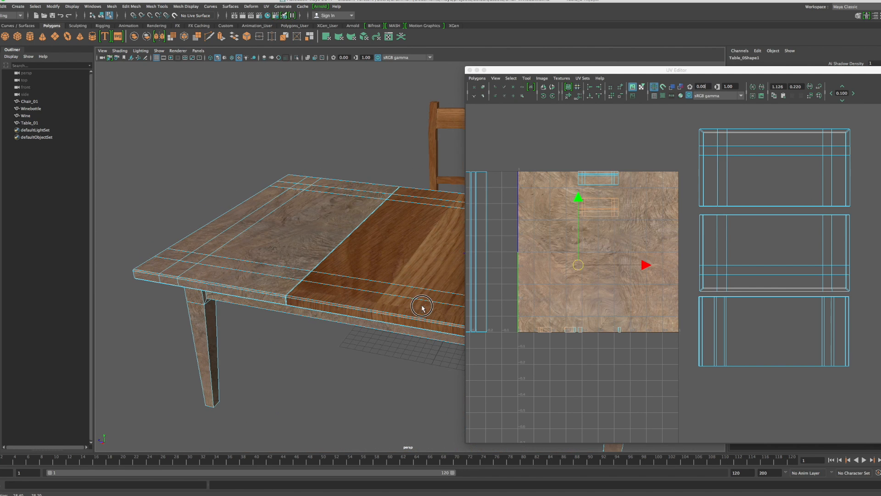
pyautogui.keyDown('alt'); pyautogui.moveTo(421, 309); pyautogui.dragTo(226, 266, button='middle'); pyautogui.keyUp('alt')
pyautogui.keyDown('alt'); pyautogui.moveTo(226, 266); pyautogui.dragTo(291, 338); pyautogui.keyUp('alt')
pyautogui.press('space')
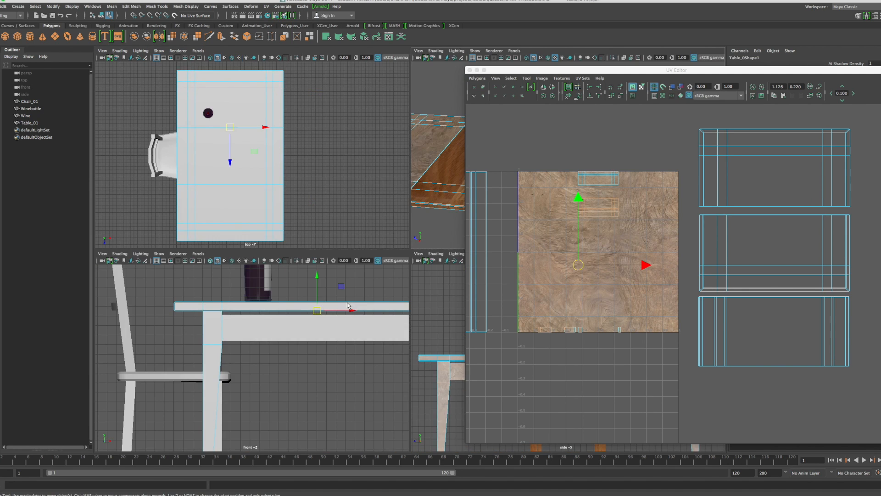
pyautogui.press('space')
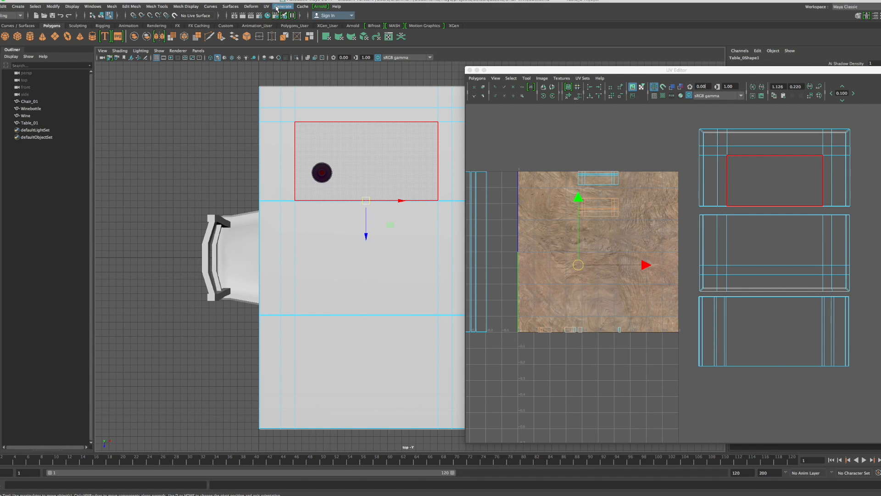
pyautogui.click(267, 6)
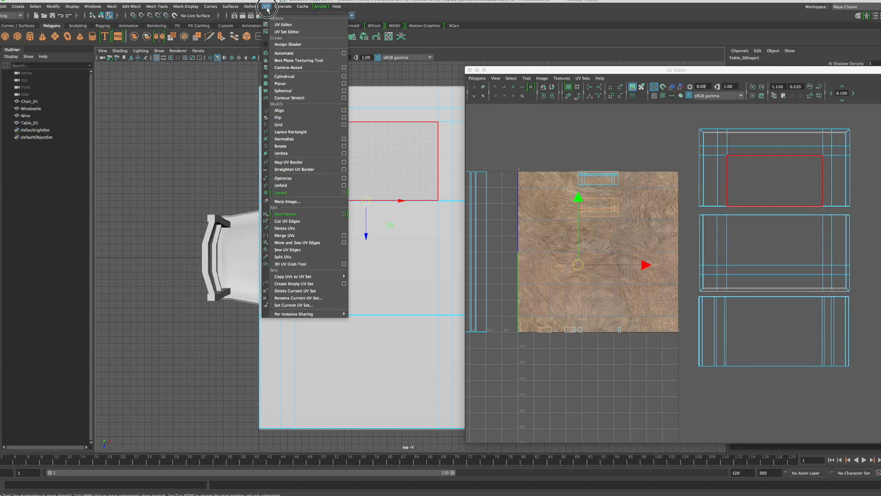
pyautogui.click(287, 68)
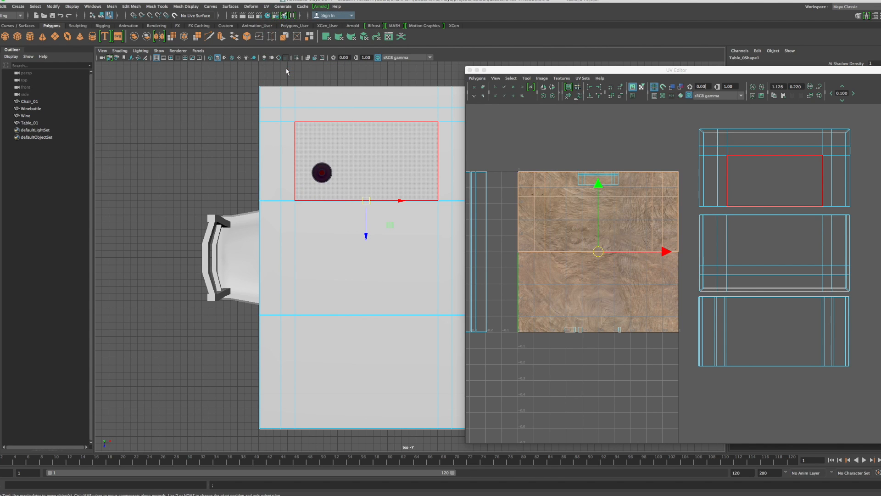
pyautogui.click(469, 214)
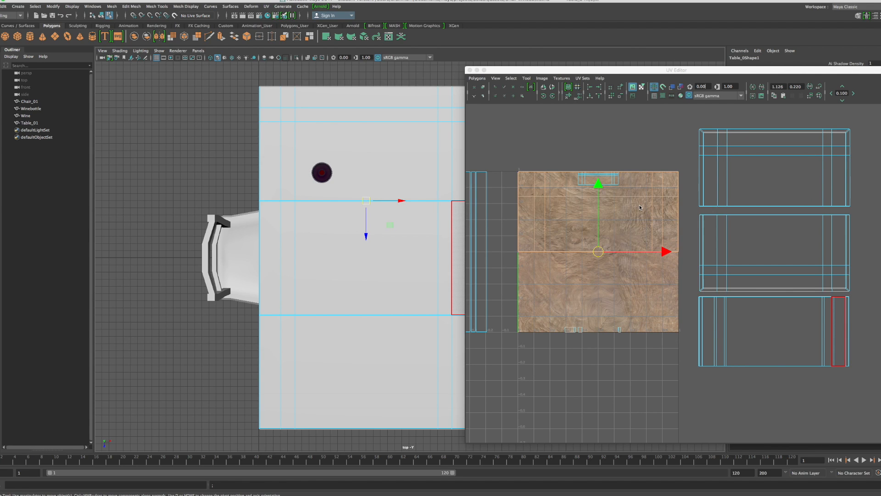
pyautogui.moveTo(601, 186); pyautogui.dragTo(602, 209)
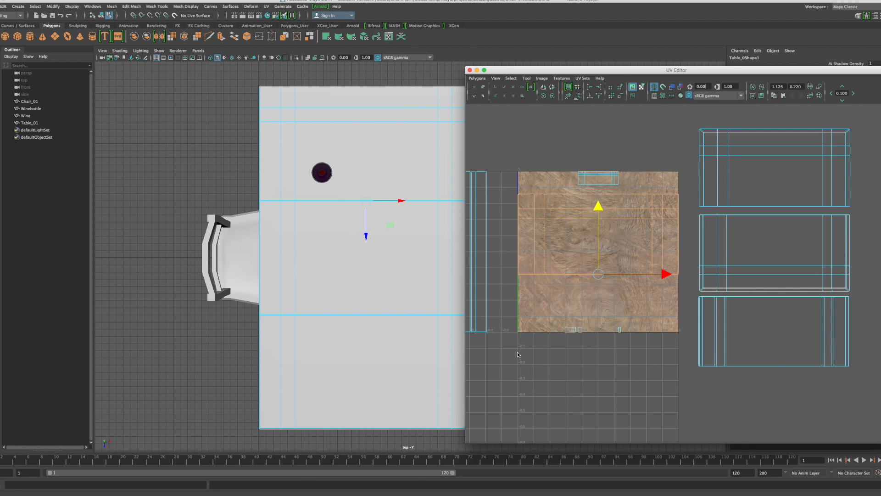
# Step: Move the projected underside shell up to the texture tile's upper edge and check the table from the side in perspective
pyautogui.moveTo(600, 207); pyautogui.dragTo(600, 186)
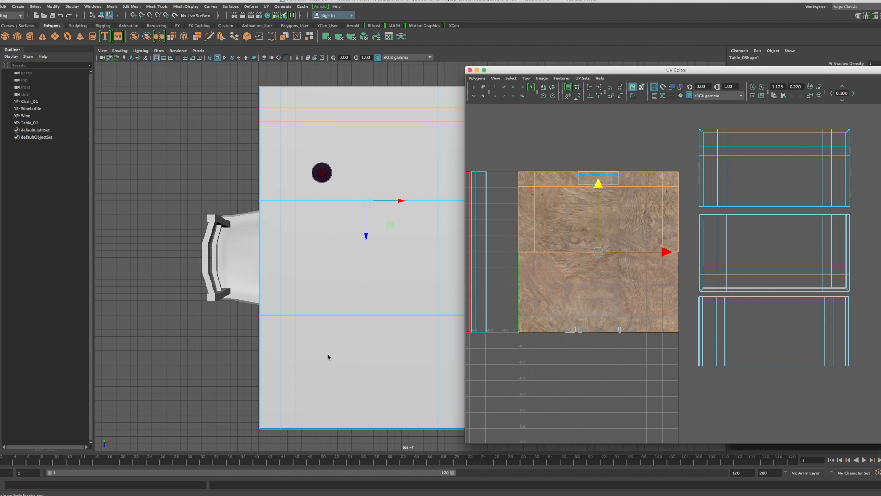
pyautogui.click(379, 299)
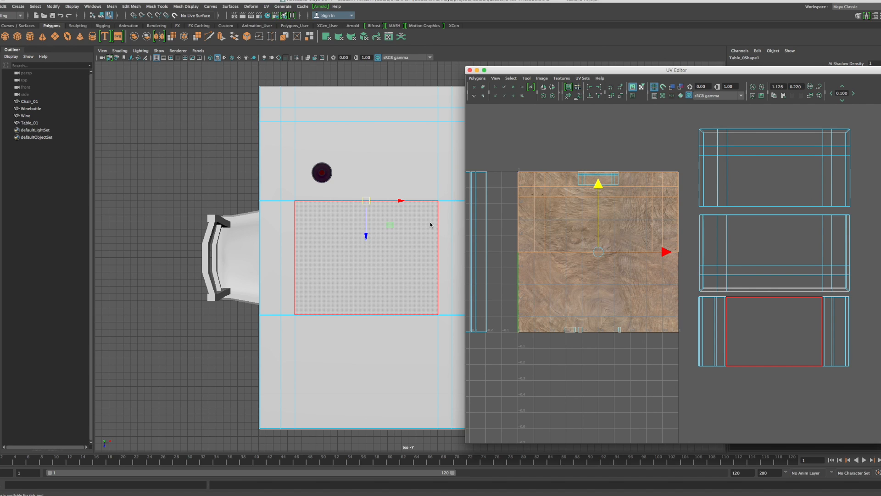
pyautogui.click(2, 173)
pyautogui.keyDown('alt'); pyautogui.moveTo(279, 309); pyautogui.dragTo(313, 316); pyautogui.keyUp('alt')
pyautogui.scroll(-5, 294, 309)
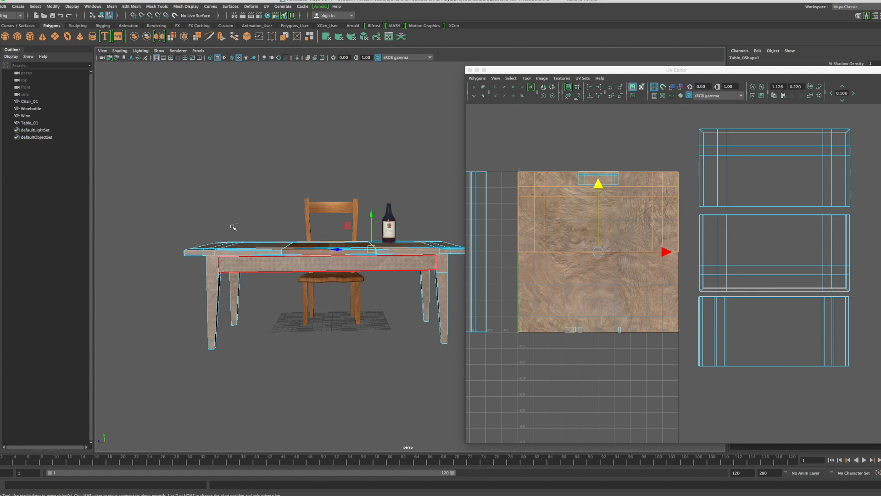
pyautogui.moveTo(148, 184); pyautogui.dragTo(356, 379)
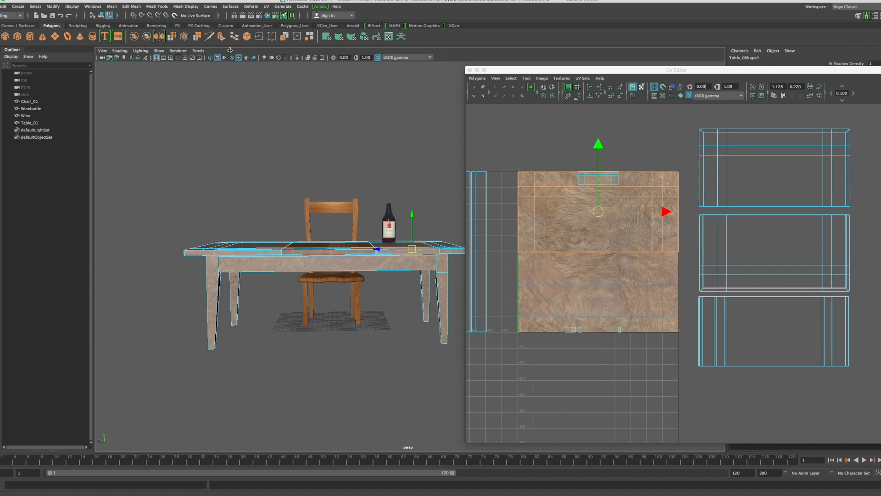
# Step: Reapply a camera-based UV projection to the end-section underside faces with the whole table framed in the top view
pyautogui.press('space')
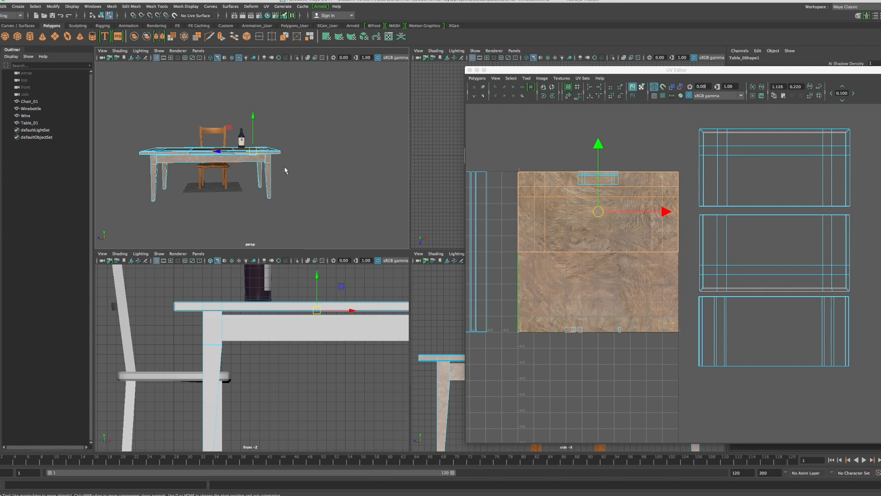
pyautogui.press('space')
pyautogui.press('space')
pyautogui.press('space')
pyautogui.moveTo(310, 177); pyautogui.dragTo(272, 175)
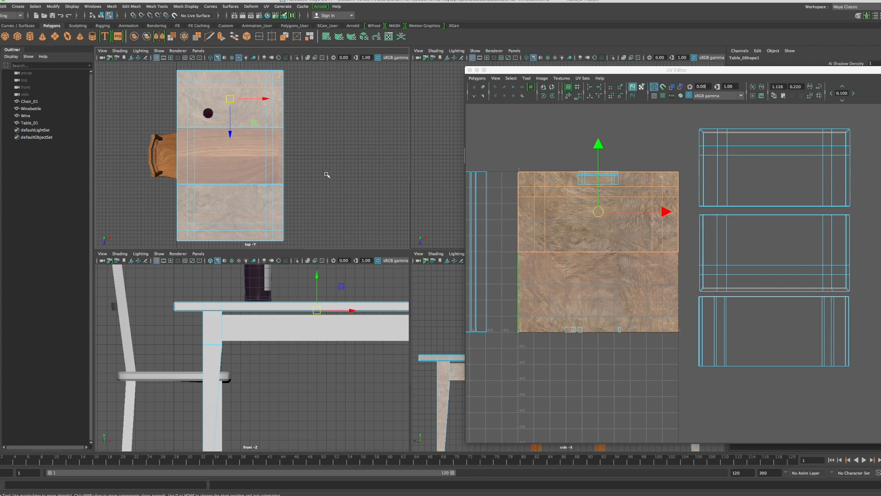
pyautogui.press('space')
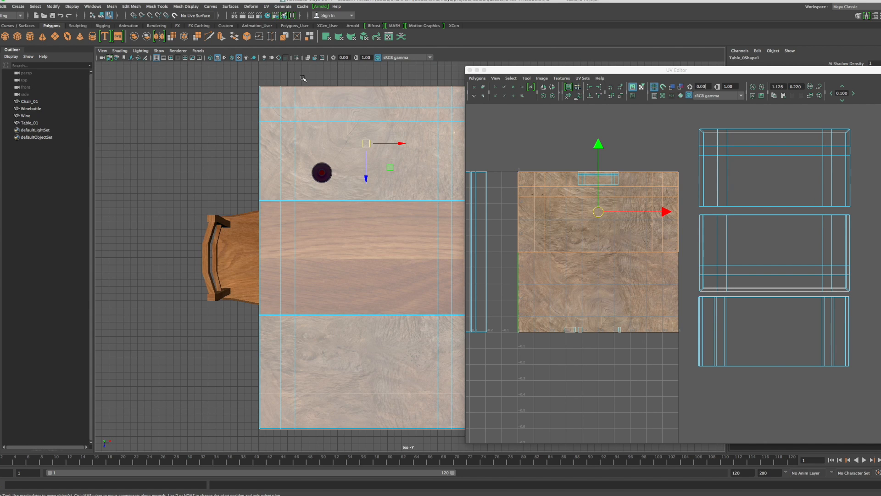
pyautogui.scroll(-3, 422, 196)
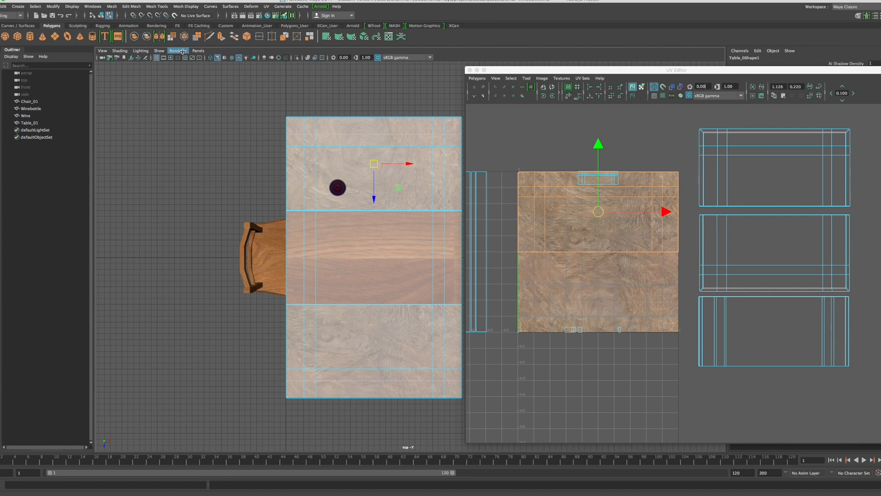
pyautogui.click(266, 7)
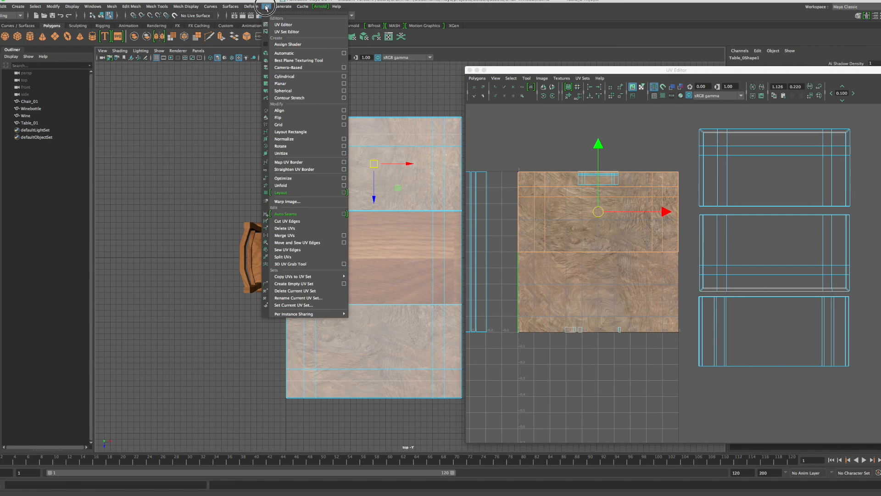
pyautogui.click(285, 68)
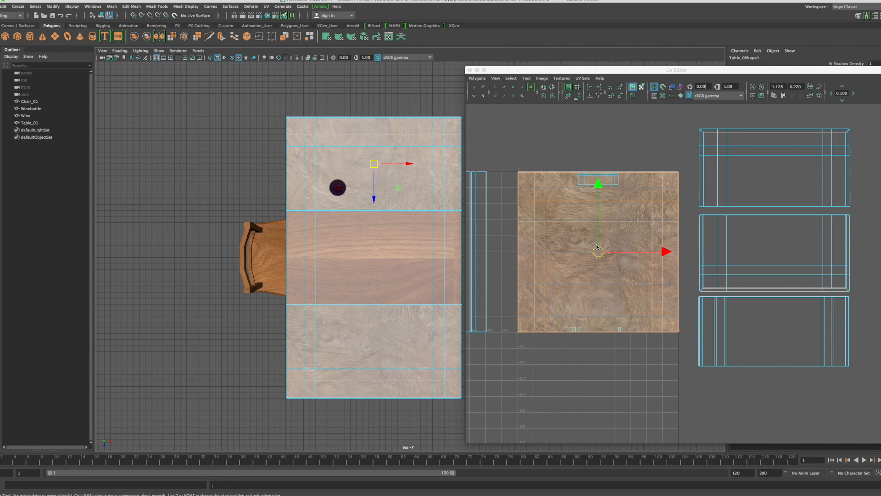
# Step: Scale the projected shell down vertically and move it over the uppermost tabletop shell outside the texture tile
pyautogui.press('r')
pyautogui.moveTo(598, 188); pyautogui.dragTo(602, 219)
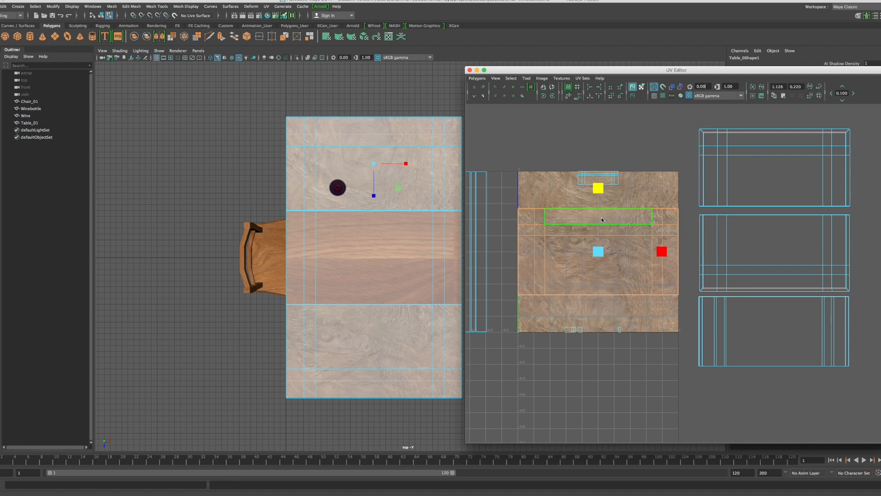
pyautogui.press('w')
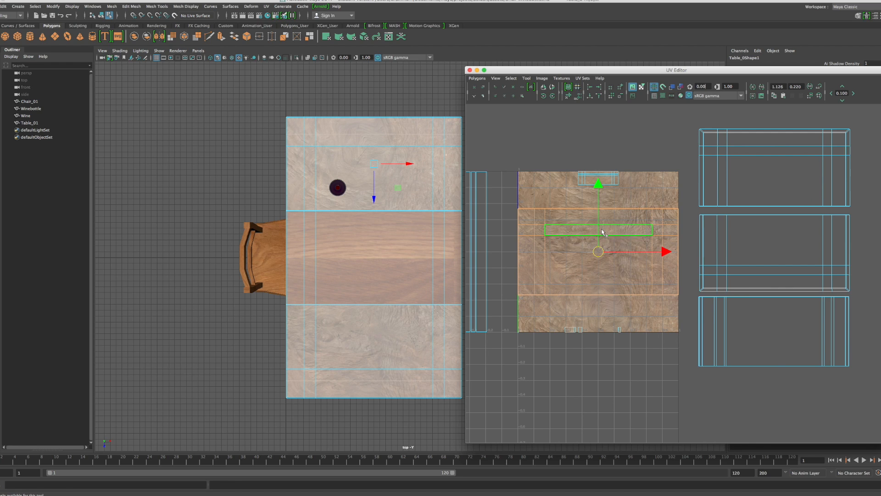
pyautogui.click(601, 249)
pyautogui.moveTo(601, 251); pyautogui.dragTo(778, 164)
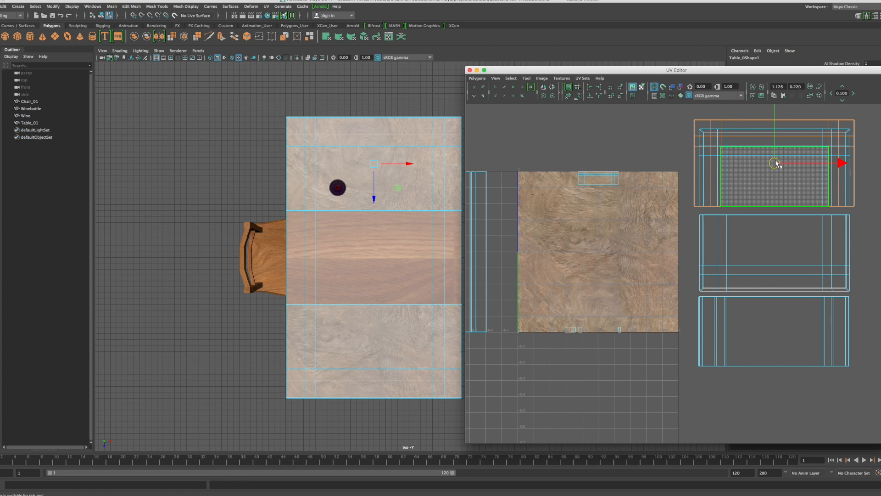
# Step: Narrow the underside shell to the tabletop shell's width and align both shells' sides
pyautogui.press('f')
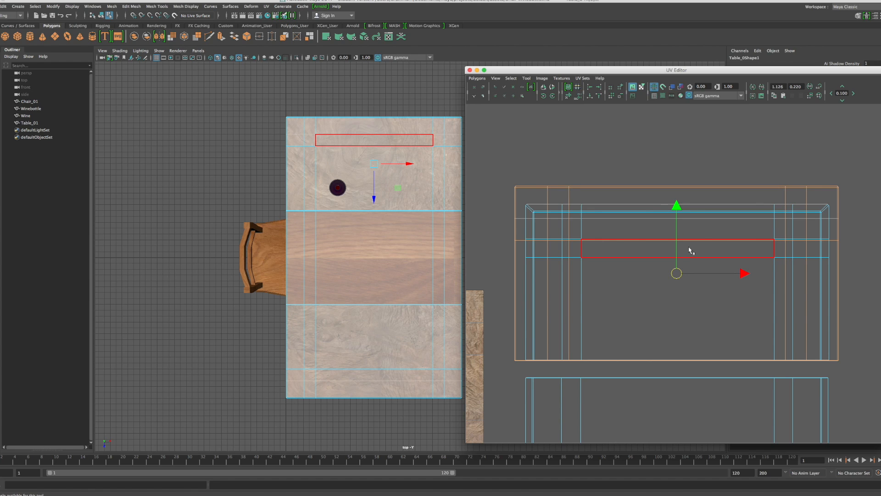
pyautogui.press('r')
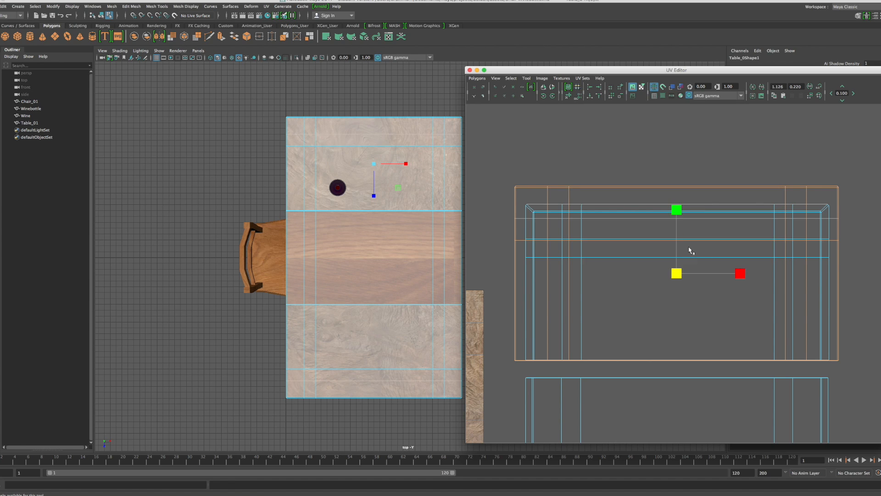
pyautogui.click(729, 271)
pyautogui.moveTo(740, 275); pyautogui.dragTo(736, 274)
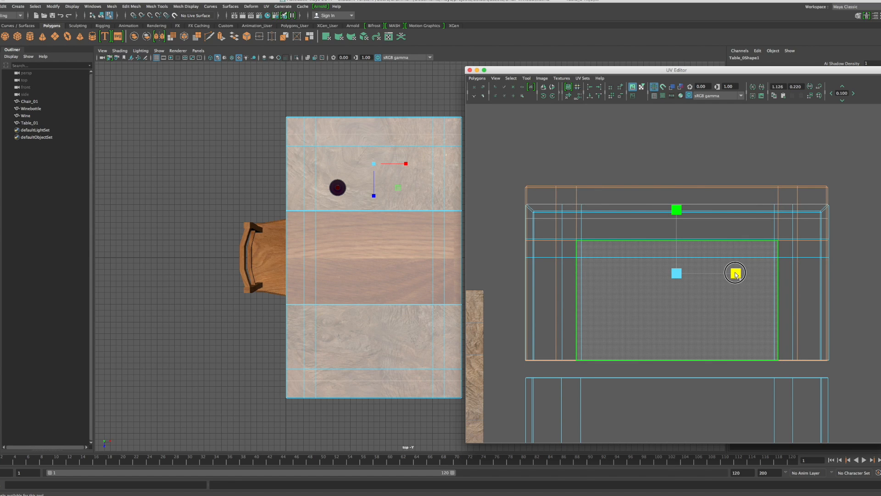
pyautogui.press('w')
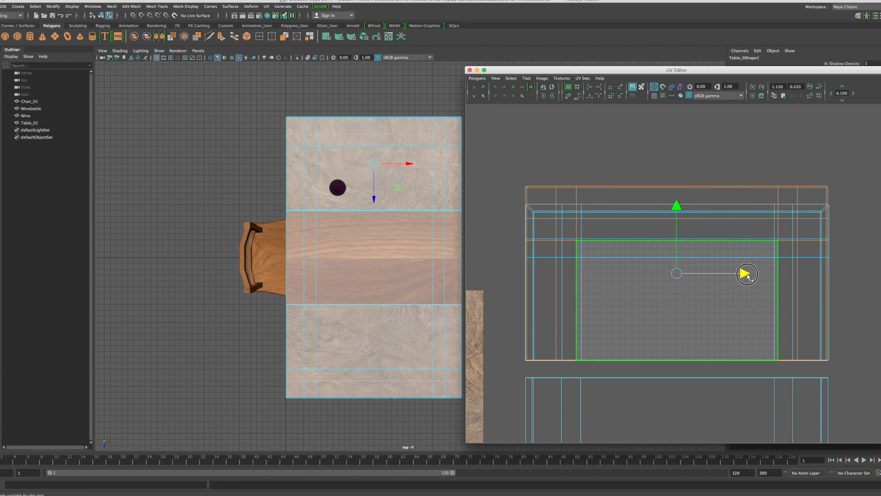
pyautogui.moveTo(746, 275); pyautogui.dragTo(747, 274)
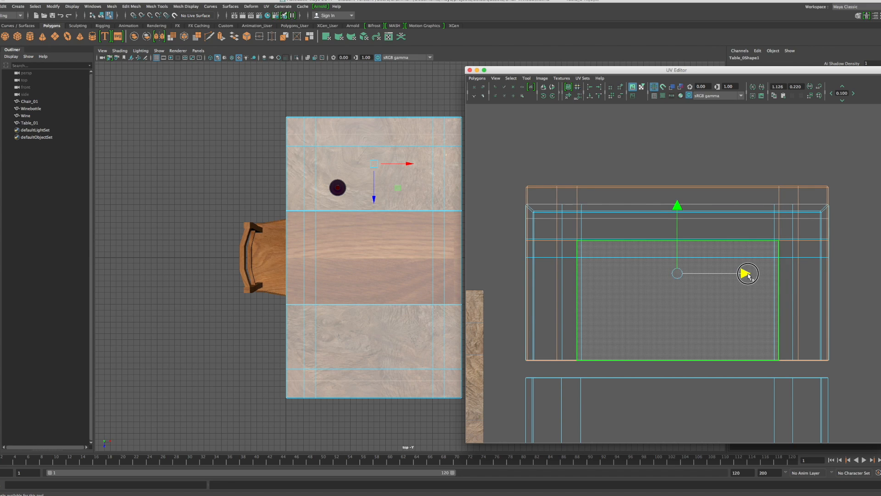
# Step: Reduce the underside shell's height and align its upper edge with the tabletop shell's upper edge
pyautogui.click(692, 201)
pyautogui.press('r')
pyautogui.moveTo(678, 209); pyautogui.dragTo(679, 215)
pyautogui.press('w')
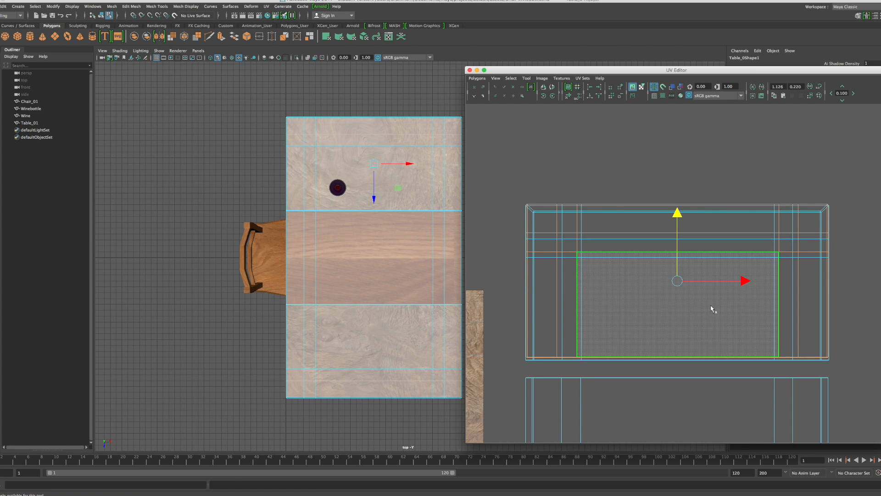
pyautogui.press('f')
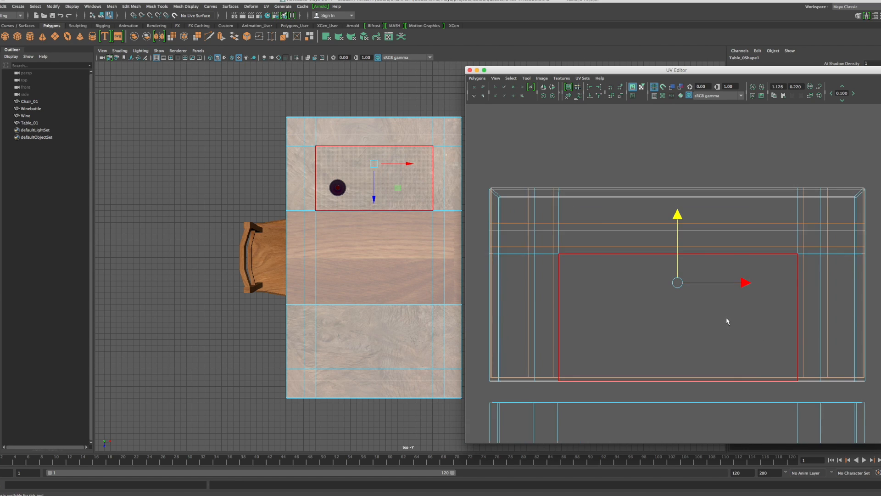
# Step: Switch to UV selection and move the underside shell's bottom row of UVs down onto the tabletop shell's lower edge
pyautogui.rightClick(671, 346)
pyautogui.moveTo(671, 345); pyautogui.dragTo(698, 352, button='right')
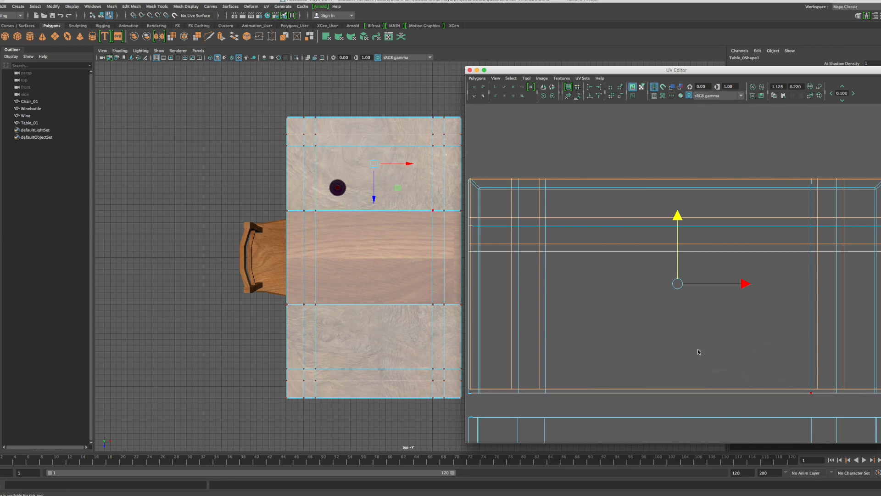
pyautogui.scroll(-1, 591, 374)
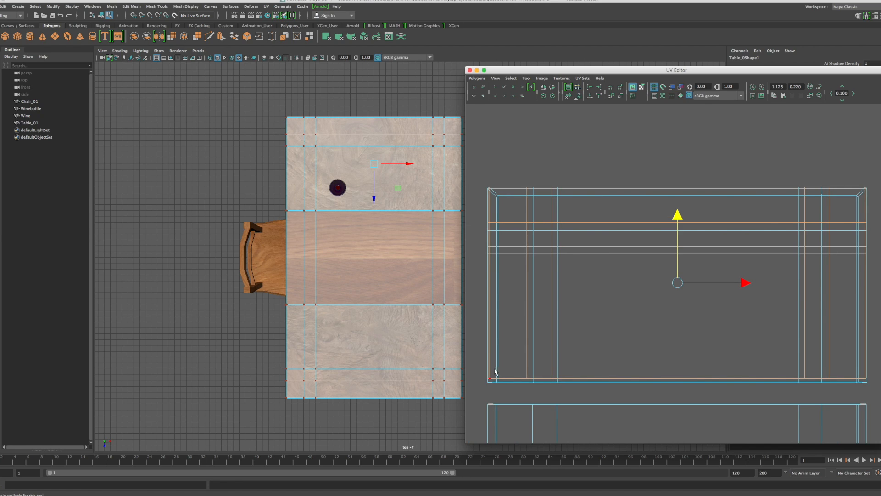
pyautogui.moveTo(476, 366); pyautogui.dragTo(875, 381)
pyautogui.moveTo(678, 311); pyautogui.dragTo(677, 315)
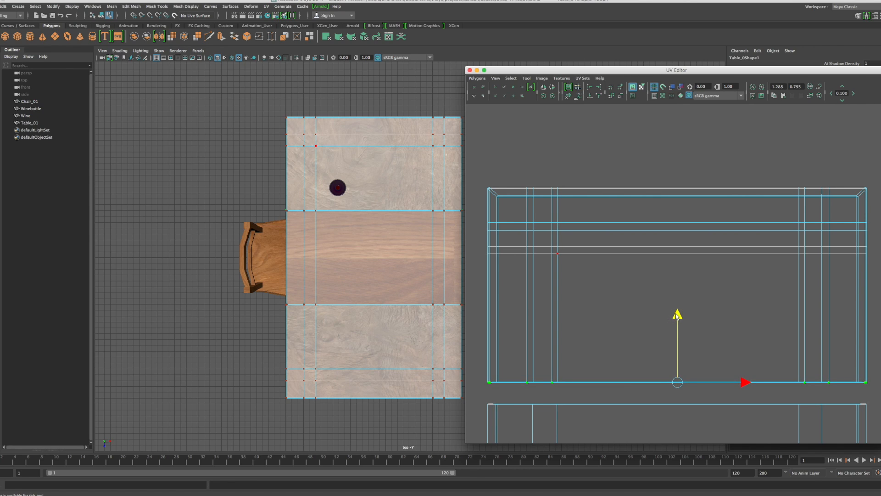
# Step: Select the upper three UVs on the underside shell's left border and shift them slightly left onto the tabletop shell's outer edge
pyautogui.scroll(2, 496, 245)
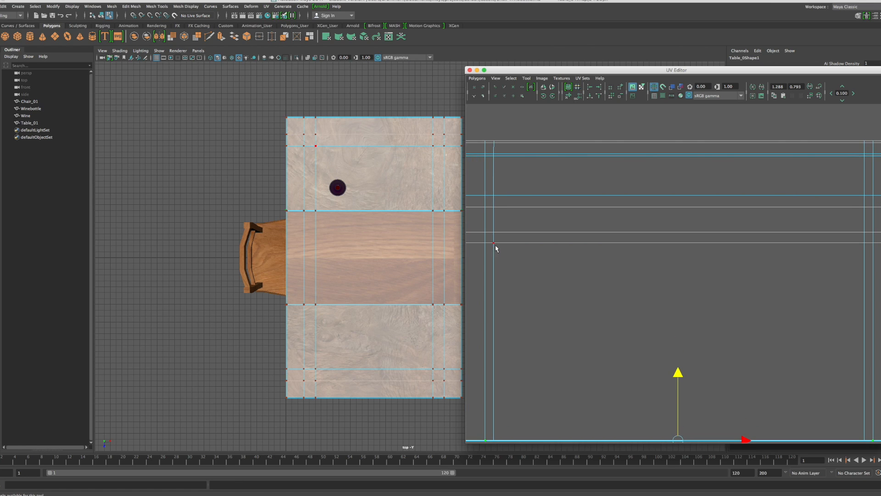
pyautogui.scroll(-3, 513, 249)
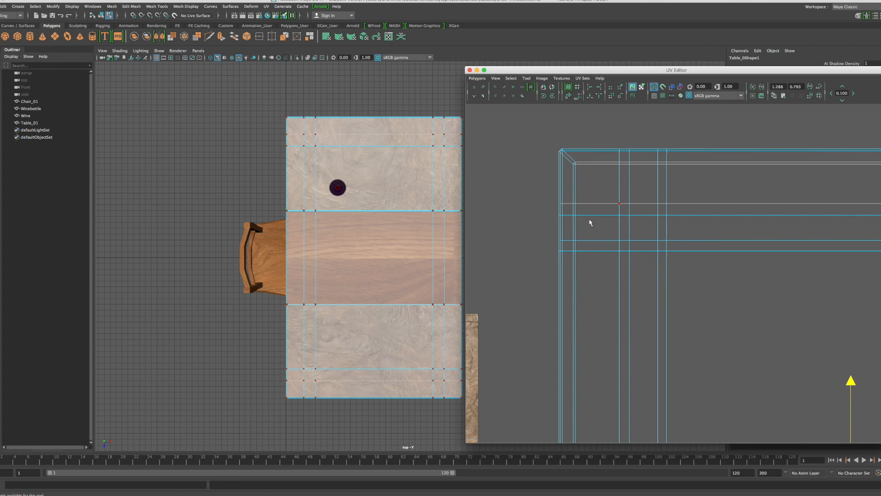
pyautogui.scroll(3, 561, 226)
pyautogui.scroll(1, 561, 223)
pyautogui.keyDown('alt'); pyautogui.moveTo(556, 201); pyautogui.dragTo(572, 297, button='middle'); pyautogui.keyUp('alt')
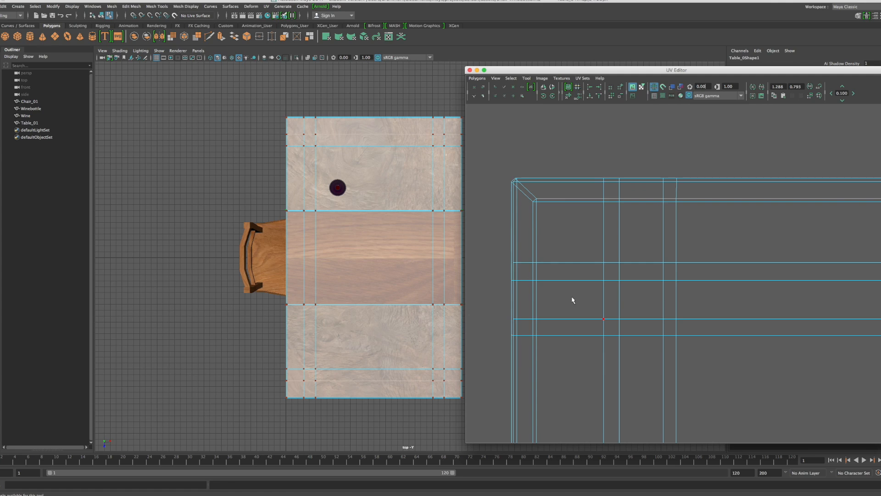
pyautogui.click(513, 182)
pyautogui.press('w')
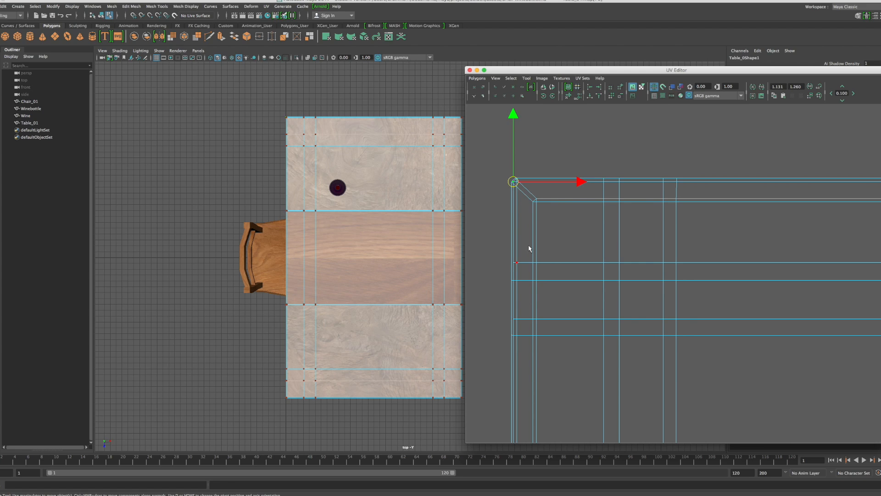
pyautogui.keyDown('shift'); pyautogui.click(514, 264); pyautogui.keyUp('shift')
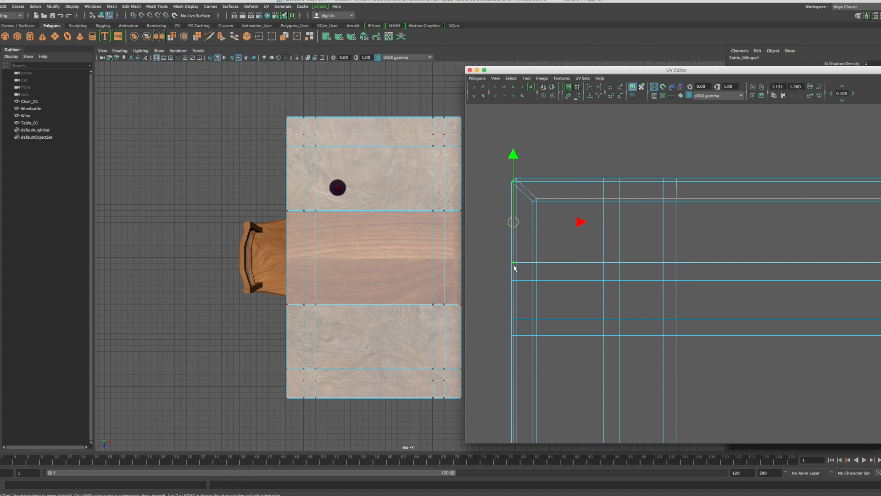
pyautogui.keyDown('shift'); pyautogui.click(514, 319); pyautogui.keyUp('shift')
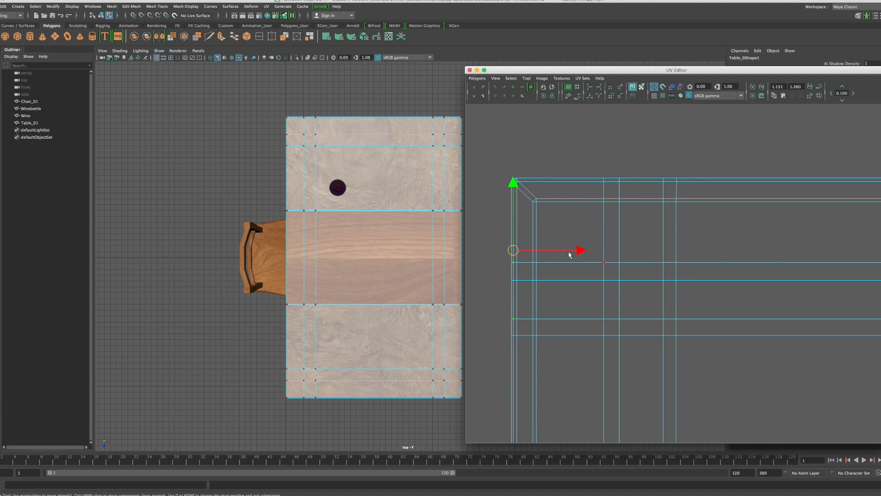
pyautogui.moveTo(581, 252)
pyautogui.mouseDown()
pyautogui.moveTo(568, 251)
pyautogui.moveTo(579, 250)
pyautogui.mouseUp()
# Step: Move the underside shell's lower-left corner UV left to line up with the tabletop shell's outer edge
pyautogui.scroll(-4, 596, 325)
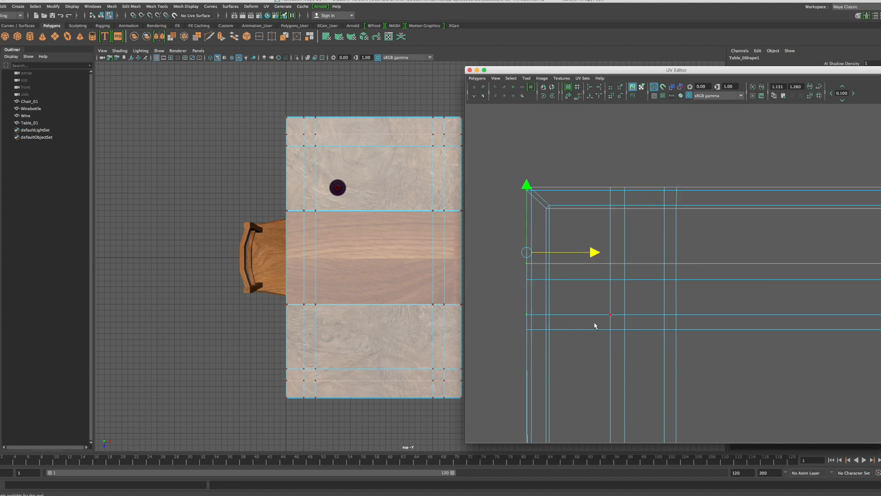
pyautogui.keyDown('alt'); pyautogui.moveTo(612, 349); pyautogui.dragTo(576, 216, button='middle'); pyautogui.keyUp('alt')
pyautogui.scroll(3, 551, 363)
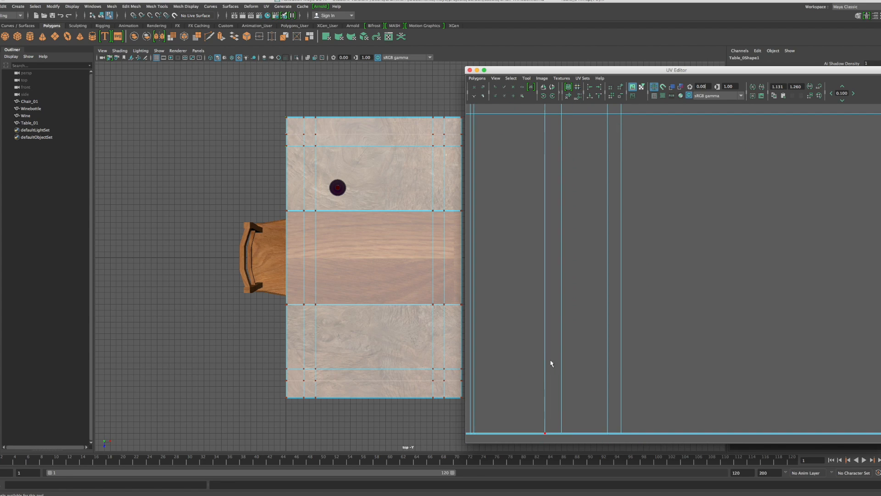
pyautogui.keyDown('alt'); pyautogui.moveTo(515, 385); pyautogui.dragTo(567, 329, button='middle'); pyautogui.keyUp('alt')
pyautogui.keyDown('alt'); pyautogui.moveTo(571, 324); pyautogui.dragTo(570, 323, button='middle'); pyautogui.keyUp('alt')
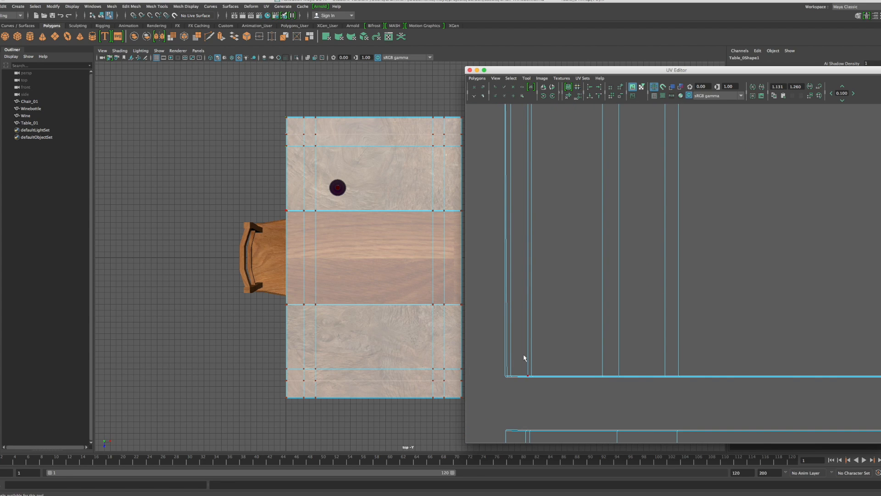
pyautogui.click(508, 372)
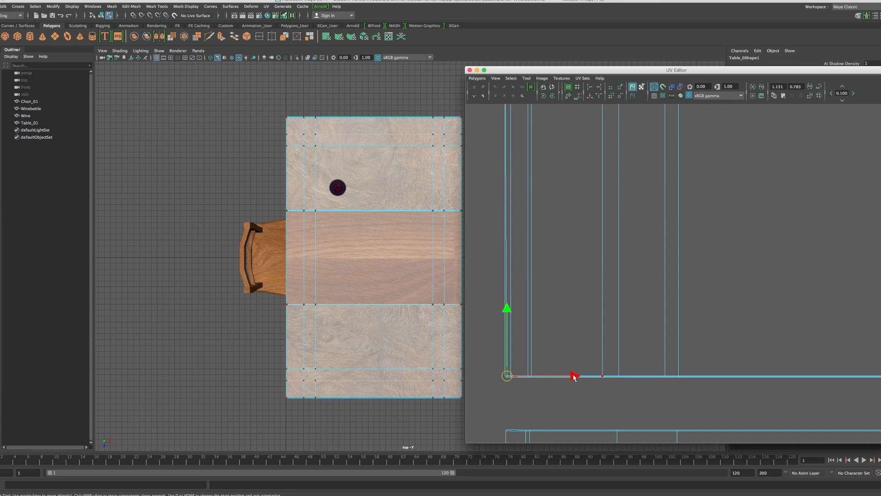
pyautogui.moveTo(572, 375); pyautogui.dragTo(572, 375)
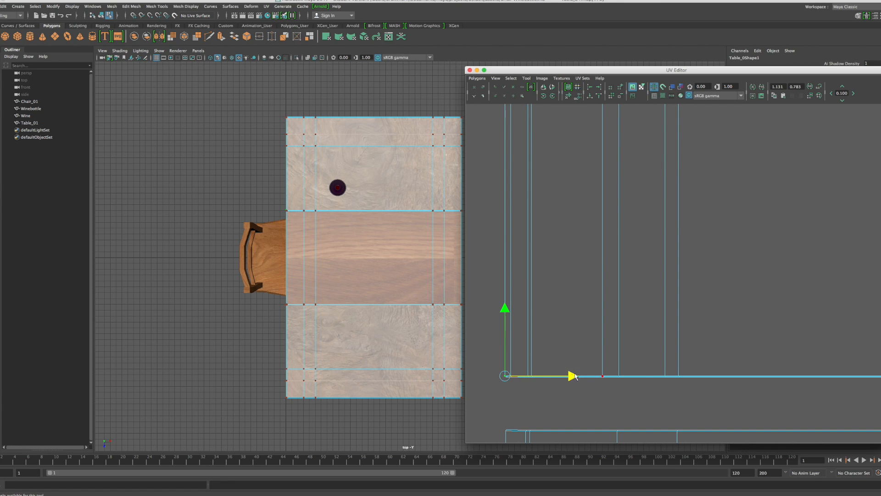
# Step: Move the underside shell's lower-right corner UV slightly right to line up with the tabletop shell's outer edge
pyautogui.keyDown('alt'); pyautogui.moveTo(700, 279); pyautogui.dragTo(583, 286, button='middle'); pyautogui.keyUp('alt')
pyautogui.keyDown('alt'); pyautogui.moveTo(769, 289); pyautogui.dragTo(569, 282, button='middle'); pyautogui.keyUp('alt')
pyautogui.keyDown('alt'); pyautogui.moveTo(689, 291); pyautogui.dragTo(550, 294, button='middle'); pyautogui.keyUp('alt')
pyautogui.scroll(3, 621, 367)
pyautogui.keyDown('alt'); pyautogui.moveTo(583, 378); pyautogui.dragTo(587, 337, button='middle'); pyautogui.keyUp('alt')
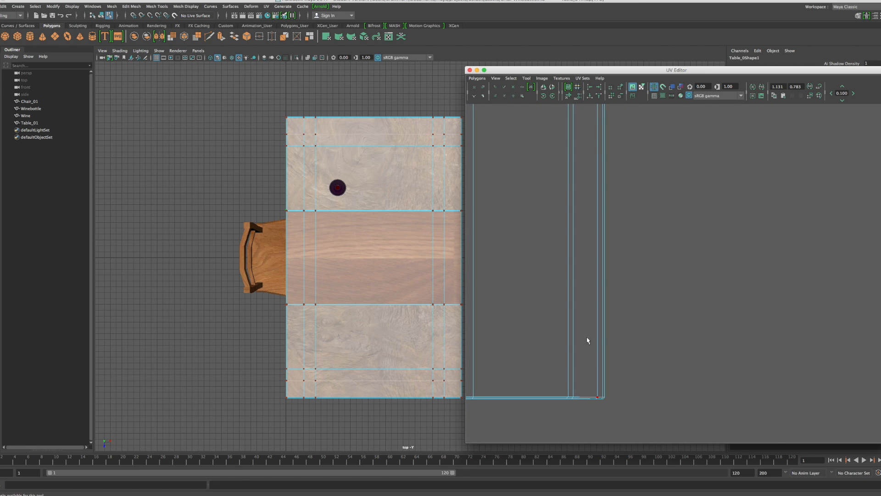
pyautogui.click(602, 395)
pyautogui.press('w')
pyautogui.moveTo(670, 398); pyautogui.dragTo(671, 398)
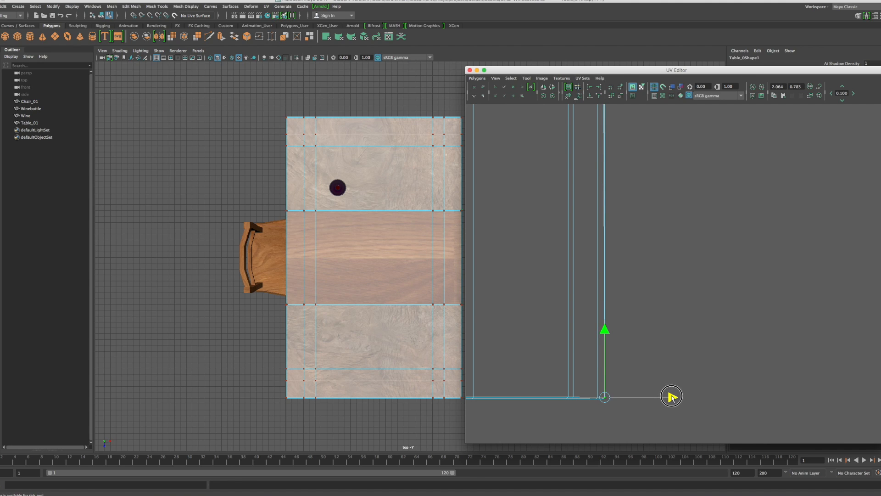
# Step: Select the upper three UVs on the underside shell's right border and shift them slightly right onto the tabletop shell's outer edge
pyautogui.keyDown('alt'); pyautogui.moveTo(655, 256); pyautogui.dragTo(639, 373, button='middle'); pyautogui.keyUp('alt')
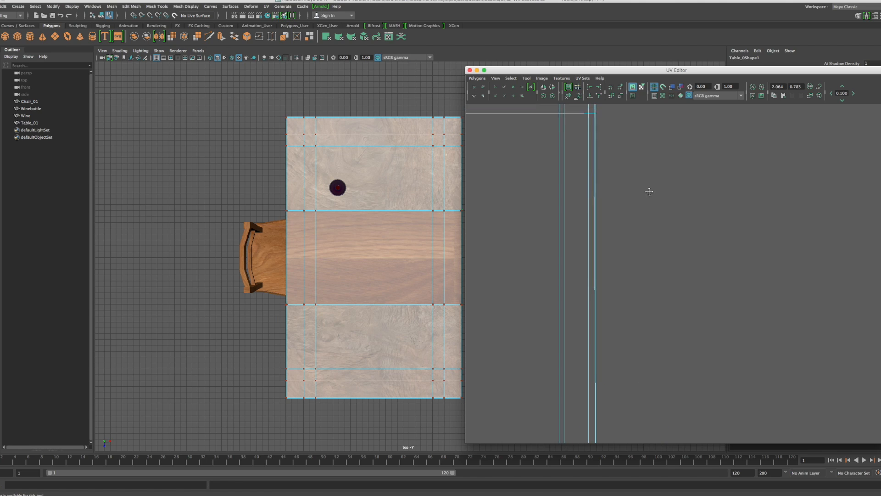
pyautogui.keyDown('alt'); pyautogui.moveTo(649, 192); pyautogui.dragTo(649, 336, button='middle'); pyautogui.keyUp('alt')
pyautogui.moveTo(651, 197)
pyautogui.keyDown('alt'); pyautogui.mouseDown(button='middle')
pyautogui.moveTo(649, 291)
pyautogui.moveTo(619, 348)
pyautogui.mouseUp(button='middle'); pyautogui.keyUp('alt')
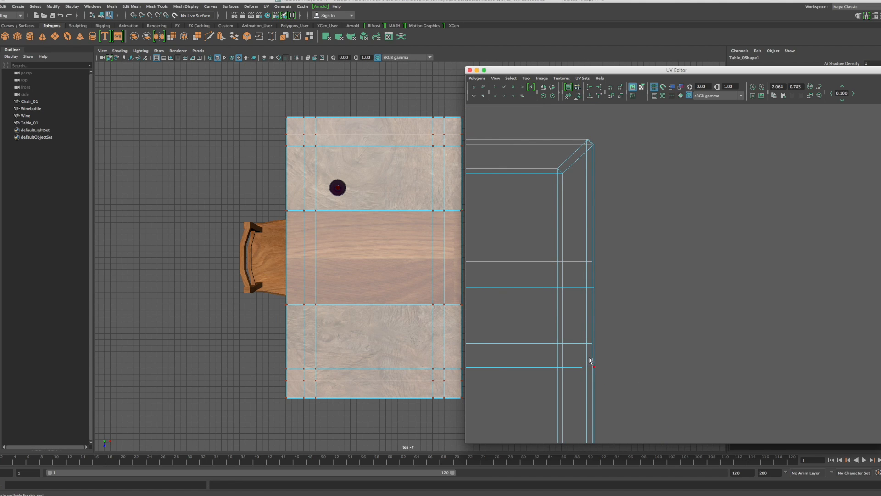
pyautogui.click(592, 343)
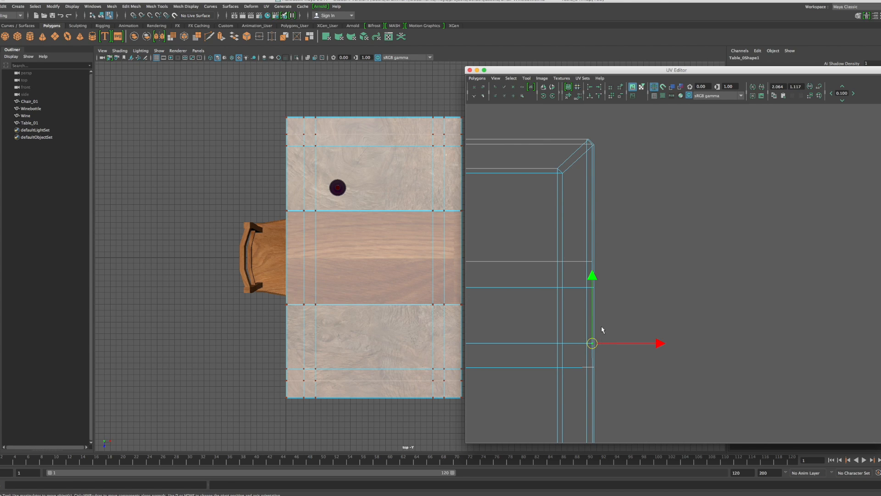
pyautogui.keyDown('shift'); pyautogui.click(592, 263); pyautogui.keyUp('shift')
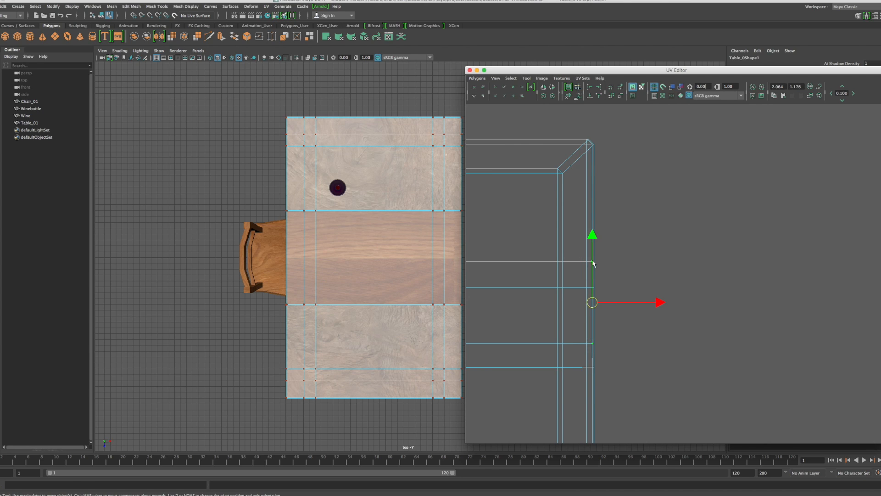
pyautogui.keyDown('shift'); pyautogui.click(592, 146); pyautogui.keyUp('shift')
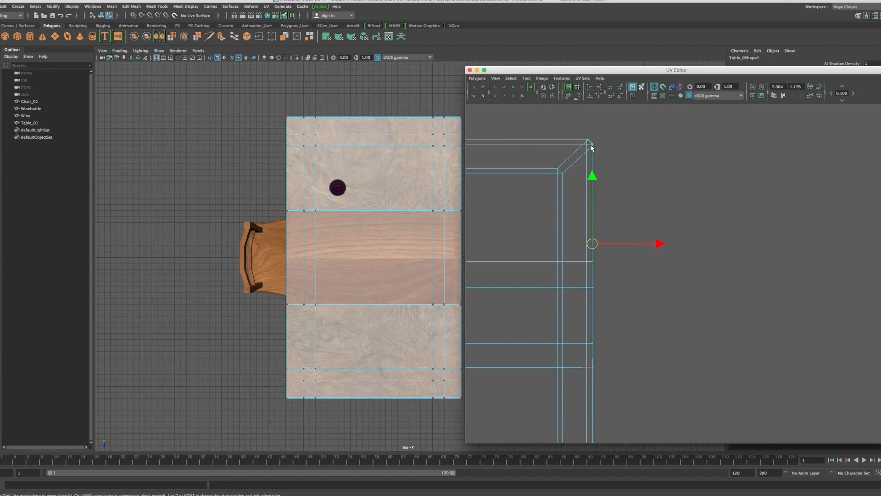
pyautogui.moveTo(660, 244); pyautogui.dragTo(663, 244)
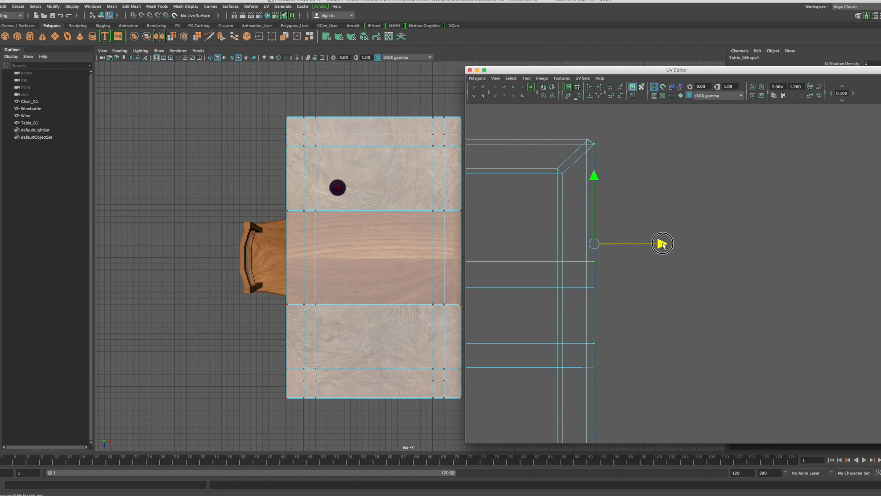
# Step: Nudge the UVs at the shell's upper-right and upper-left beveled corners horizontally to line up with the overlapping shell's corners
pyautogui.click(588, 141)
pyautogui.moveTo(656, 138); pyautogui.dragTo(657, 137)
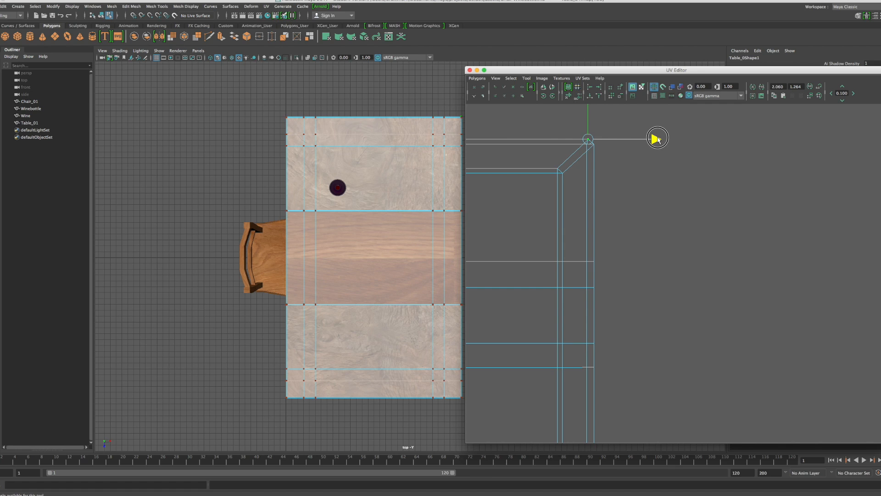
pyautogui.keyDown('alt'); pyautogui.moveTo(563, 288); pyautogui.dragTo(835, 285, button='middle'); pyautogui.keyUp('alt')
pyautogui.keyDown('alt'); pyautogui.moveTo(591, 256); pyautogui.dragTo(822, 258, button='middle'); pyautogui.keyUp('alt')
pyautogui.keyDown('alt'); pyautogui.moveTo(566, 243); pyautogui.dragTo(808, 247, button='middle'); pyautogui.keyUp('alt')
pyautogui.keyDown('alt'); pyautogui.moveTo(582, 235); pyautogui.dragTo(744, 238, button='middle'); pyautogui.keyUp('alt')
pyautogui.keyDown('alt'); pyautogui.moveTo(531, 222); pyautogui.dragTo(722, 218, button='middle'); pyautogui.keyUp('alt')
pyautogui.keyDown('alt'); pyautogui.moveTo(491, 217); pyautogui.dragTo(558, 224, button='middle'); pyautogui.keyUp('alt')
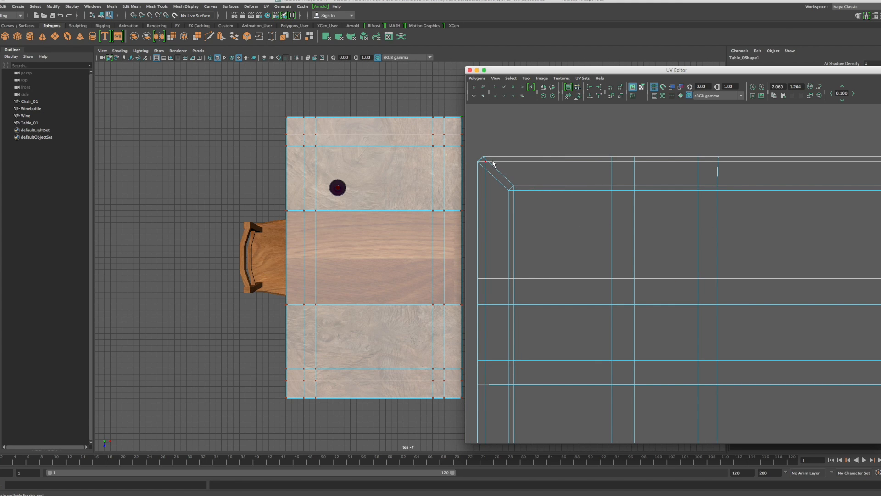
pyautogui.click(486, 157)
pyautogui.moveTo(551, 156); pyautogui.dragTo(551, 155)
# Step: Select the remaining underside faces lying over the wood texture tile and apply a camera-based UV projection to them
pyautogui.scroll(-5, 649, 275)
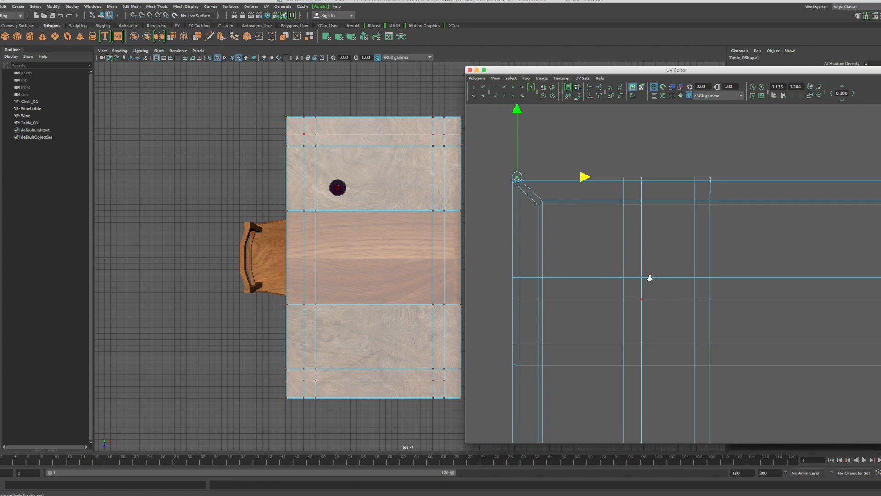
pyautogui.scroll(-5, 652, 287)
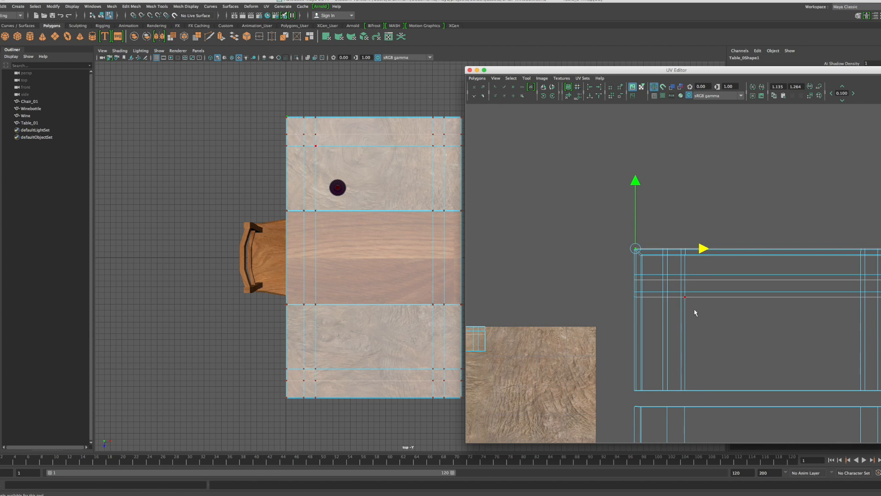
pyautogui.keyDown('alt'); pyautogui.moveTo(728, 324); pyautogui.dragTo(654, 260, button='middle'); pyautogui.keyUp('alt')
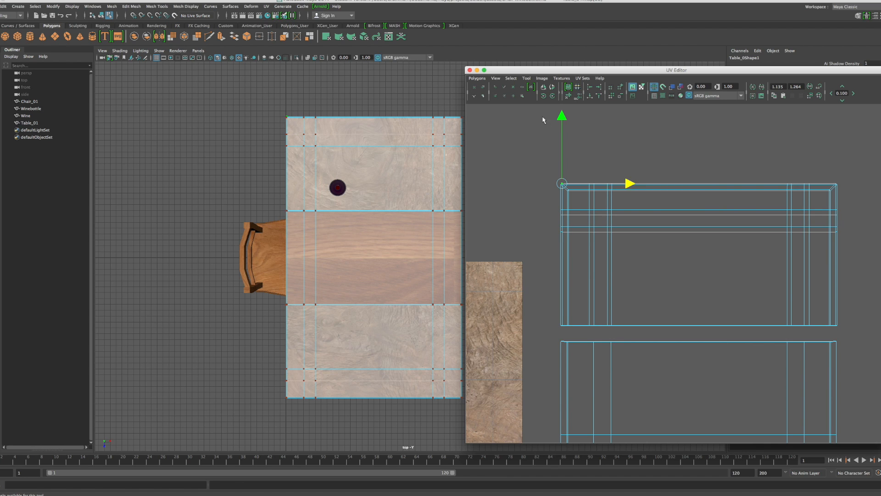
pyautogui.moveTo(525, 70); pyautogui.dragTo(562, 48)
pyautogui.scroll(-3, 688, 243)
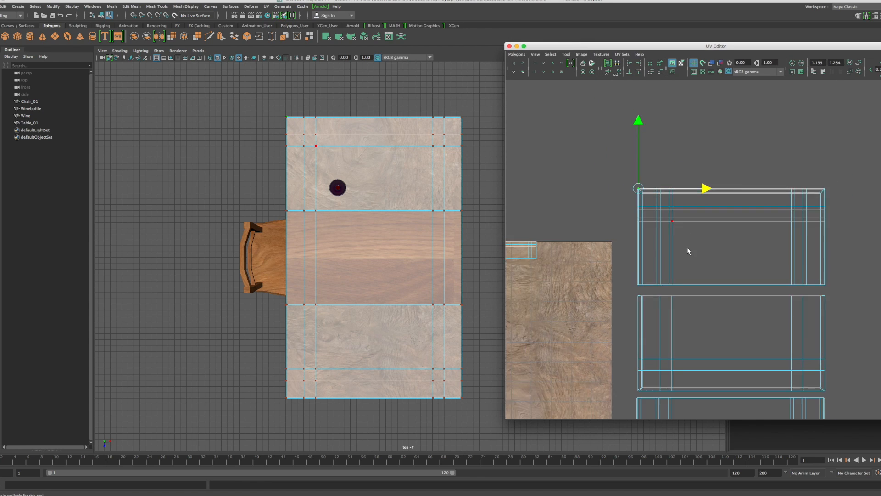
pyautogui.scroll(-3, 683, 256)
pyautogui.rightClick(615, 270)
pyautogui.moveTo(615, 270); pyautogui.dragTo(642, 270, button='right')
pyautogui.moveTo(563, 264); pyautogui.dragTo(642, 383)
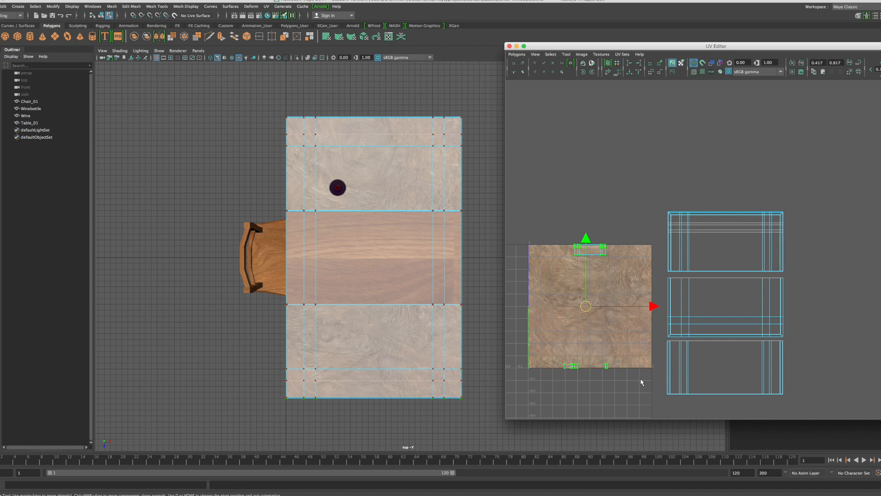
pyautogui.moveTo(521, 224); pyautogui.dragTo(654, 379)
pyautogui.moveTo(526, 233); pyautogui.dragTo(654, 379)
pyautogui.moveTo(577, 252); pyautogui.dragTo(578, 273, button='right')
pyautogui.moveTo(519, 227); pyautogui.dragTo(660, 374)
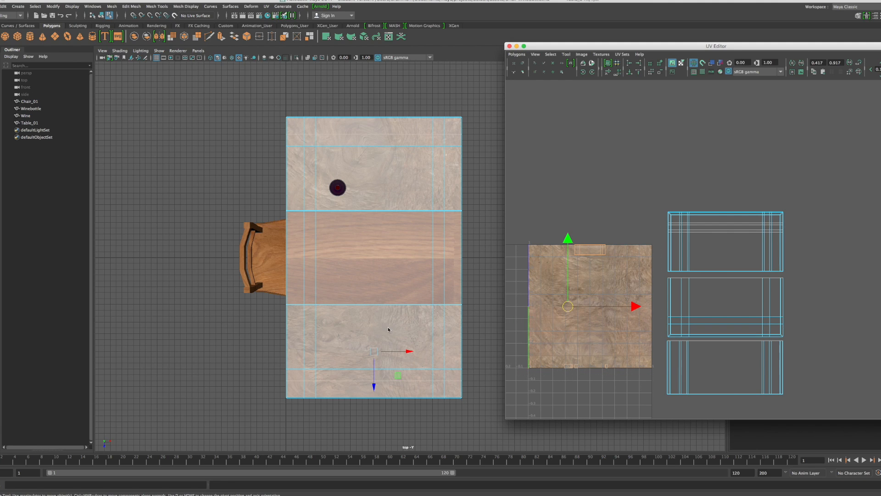
pyautogui.click(266, 6)
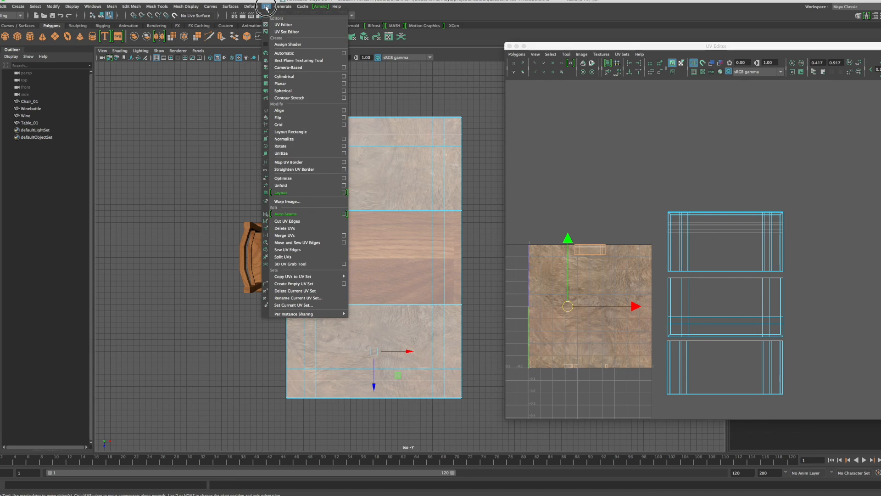
pyautogui.click(285, 67)
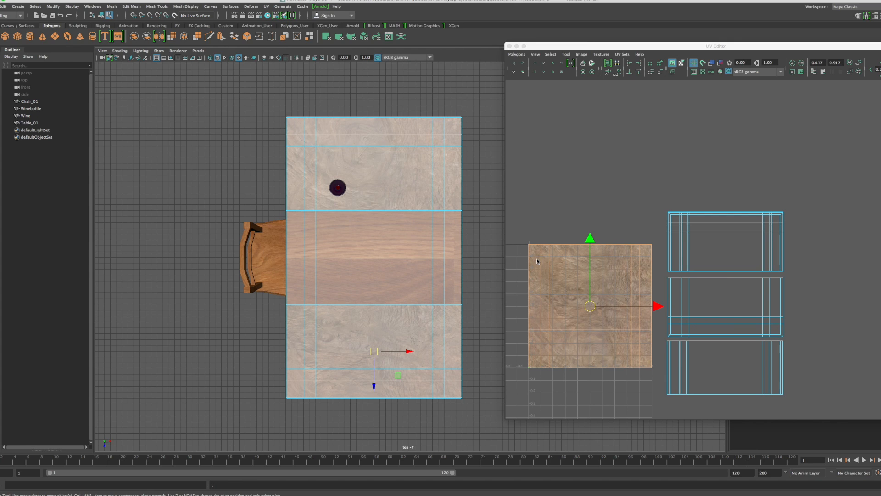
# Step: Scale the newly projected underside shell down vertically to about the height of the table shells beside it
pyautogui.press('r')
pyautogui.moveTo(588, 244); pyautogui.dragTo(596, 306)
pyautogui.press('w')
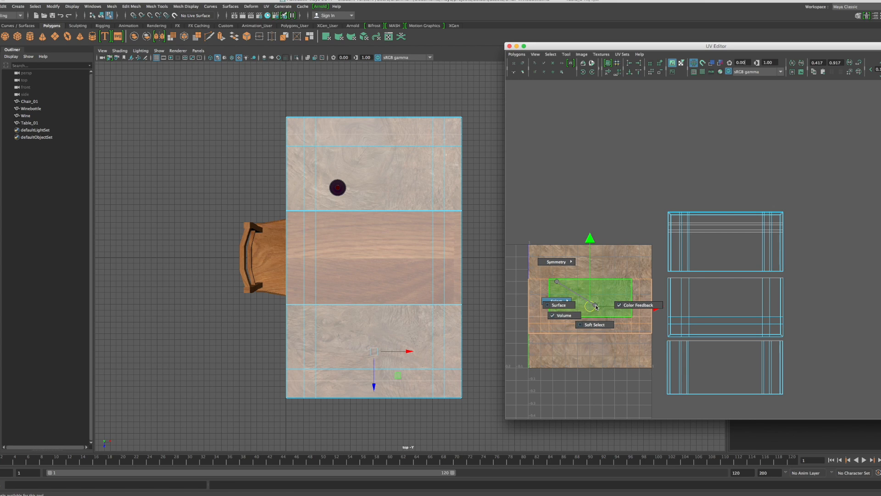
pyautogui.moveTo(596, 306); pyautogui.dragTo(558, 286)
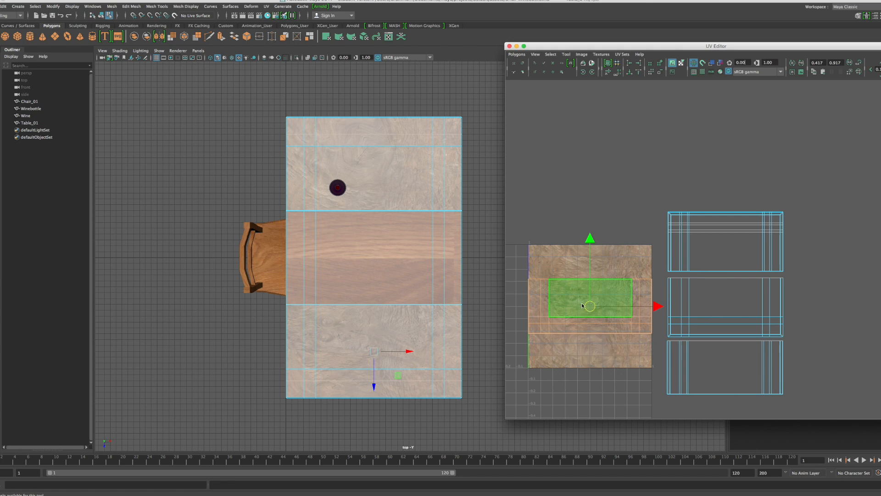
# Step: Move the projected underside shell off the texture tile and place it over the lowest table shell
pyautogui.moveTo(590, 239); pyautogui.dragTo(590, 241)
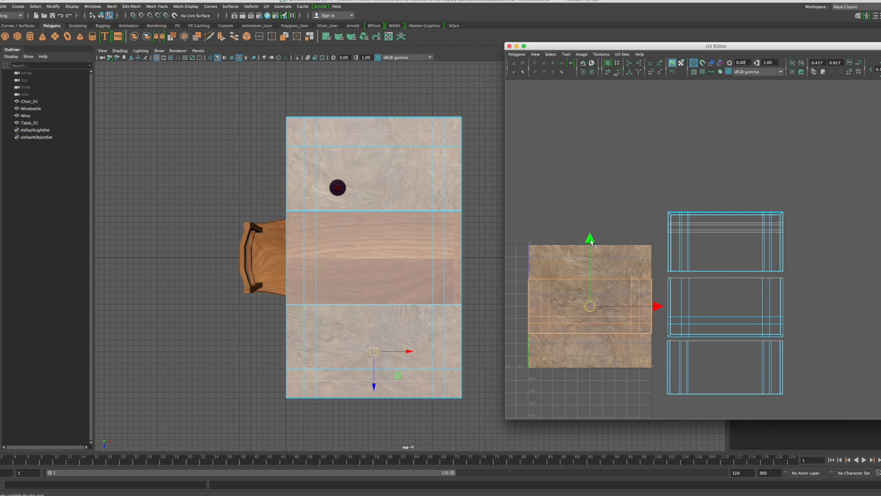
pyautogui.moveTo(591, 242); pyautogui.dragTo(594, 306)
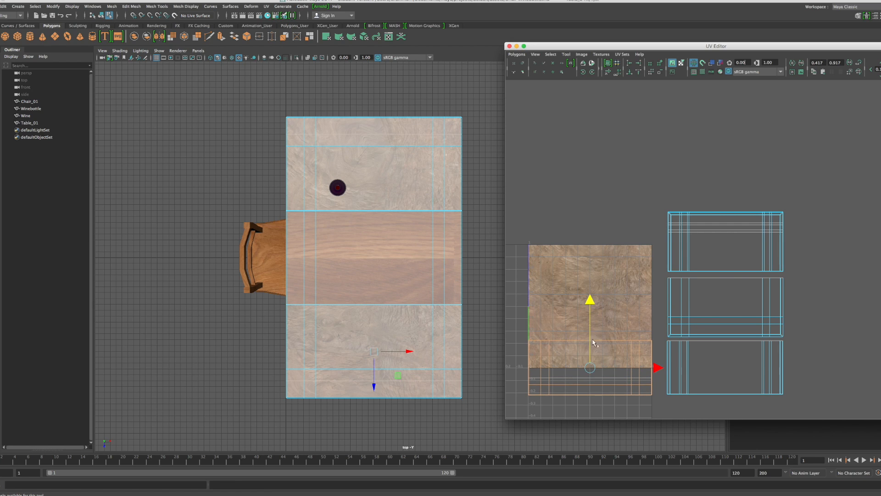
pyautogui.moveTo(591, 367); pyautogui.dragTo(728, 367)
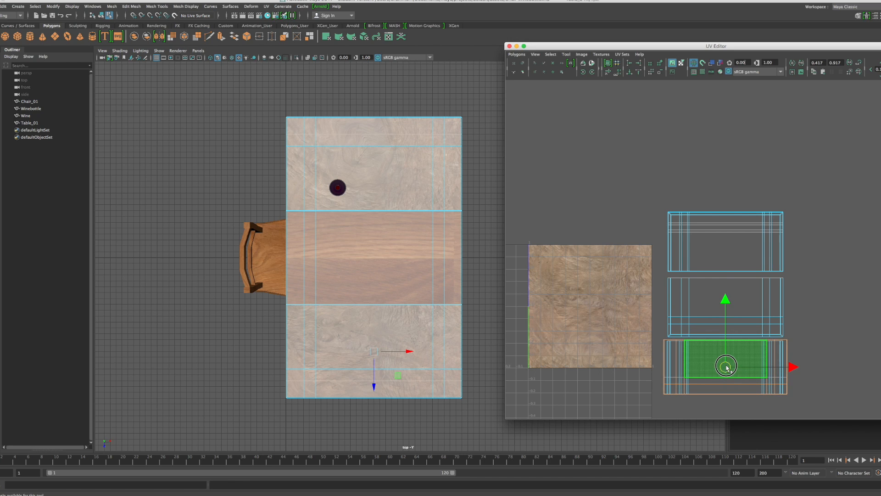
# Step: Reduce the underside shell's width to match the width of the lowest table shell beneath it
pyautogui.press('f')
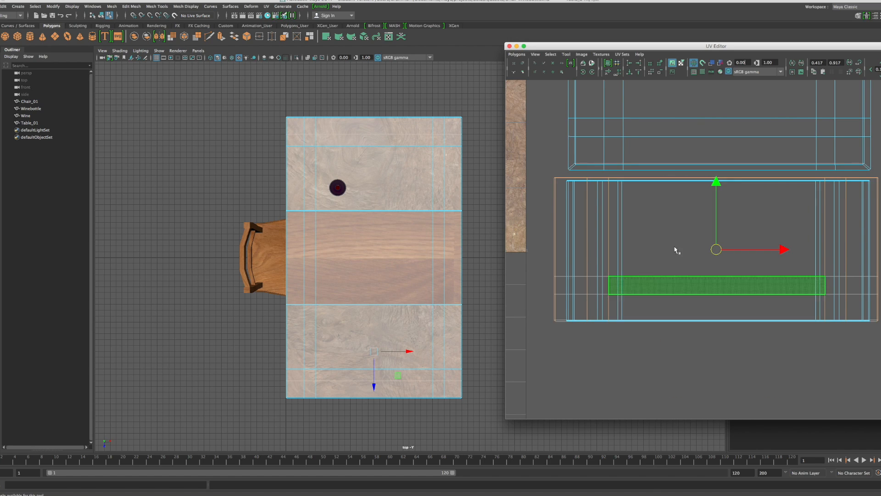
pyautogui.press('r')
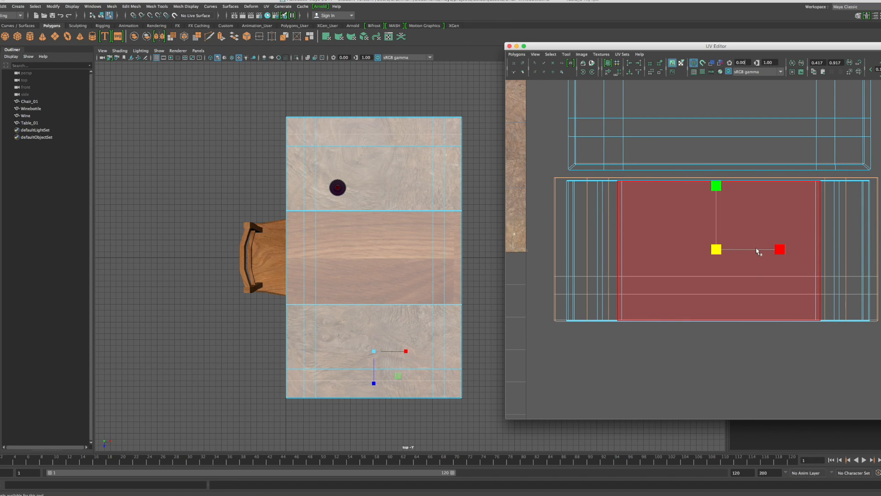
pyautogui.moveTo(779, 251); pyautogui.dragTo(776, 251)
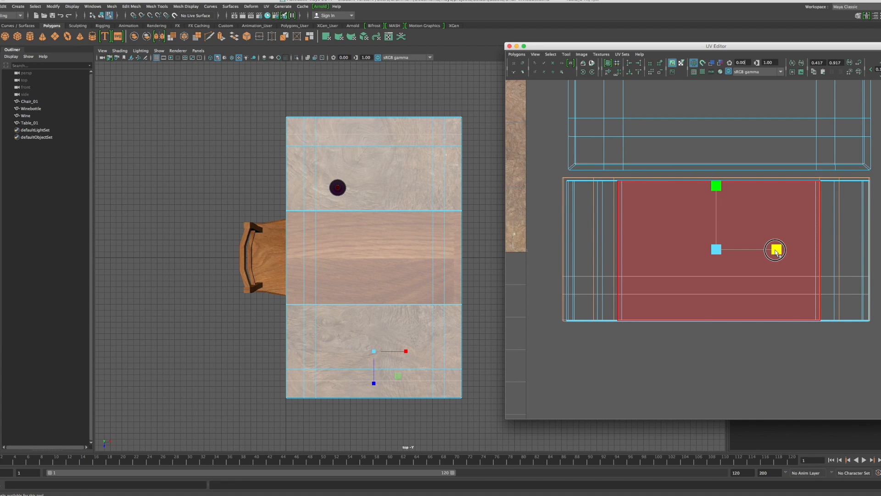
pyautogui.moveTo(776, 252); pyautogui.dragTo(776, 252)
# Step: Switch to UV selection and move the underside shell's left border UVs right onto the lowest table shell's left edge
pyautogui.scroll(1, 701, 222)
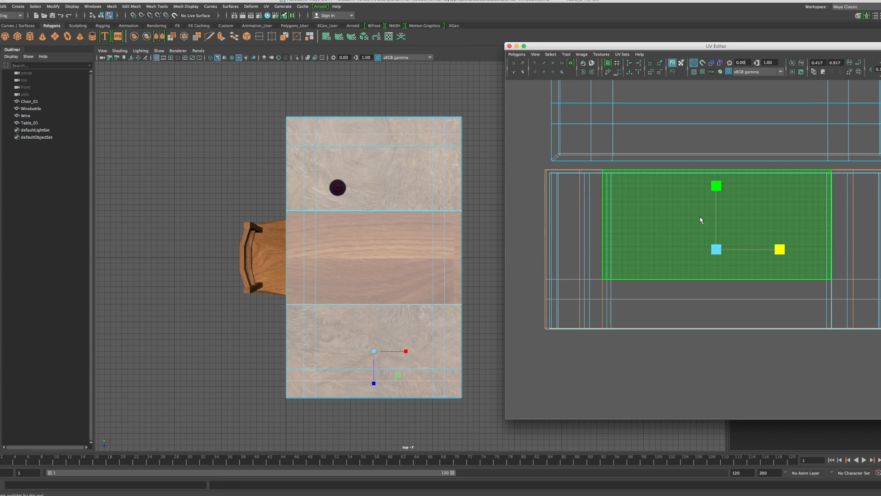
pyautogui.scroll(2, 699, 219)
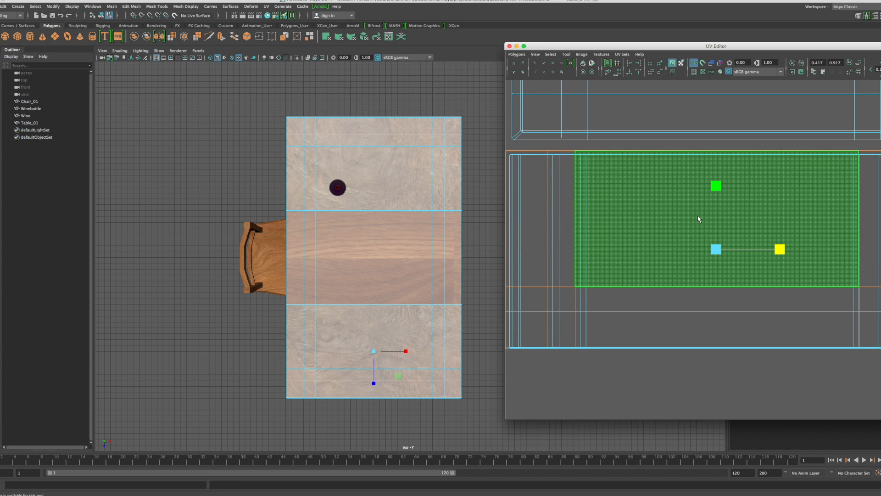
pyautogui.click(650, 247)
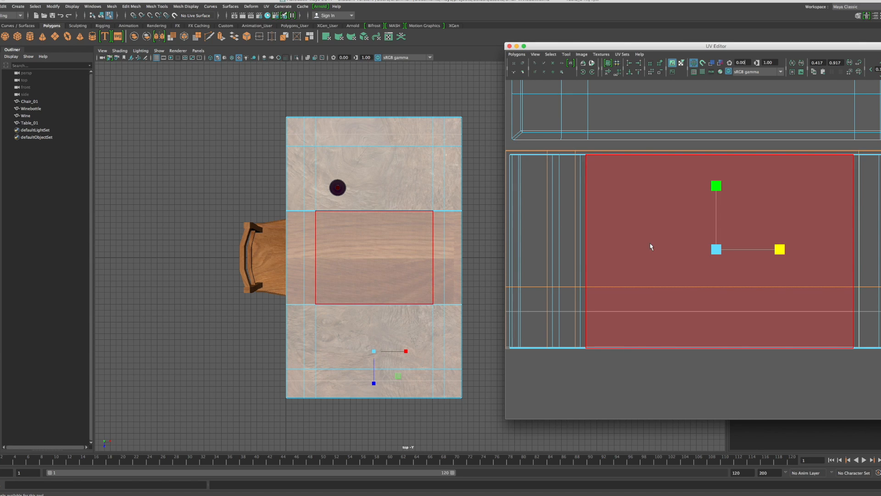
pyautogui.keyDown('alt'); pyautogui.moveTo(628, 255); pyautogui.dragTo(724, 214, button='middle'); pyautogui.keyUp('alt')
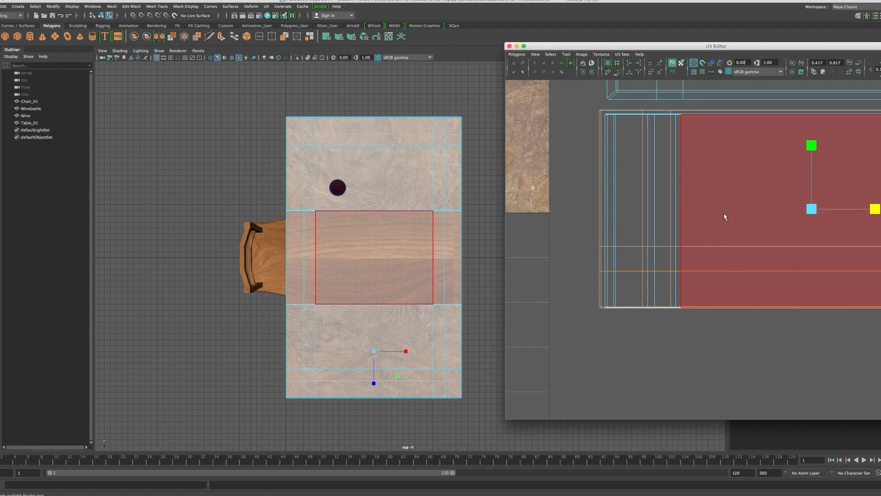
pyautogui.moveTo(606, 134); pyautogui.dragTo(630, 140, button='right')
pyautogui.moveTo(586, 103); pyautogui.dragTo(600, 323)
pyautogui.press('w')
pyautogui.click(668, 209)
pyautogui.moveTo(668, 209); pyautogui.dragTo(675, 210)
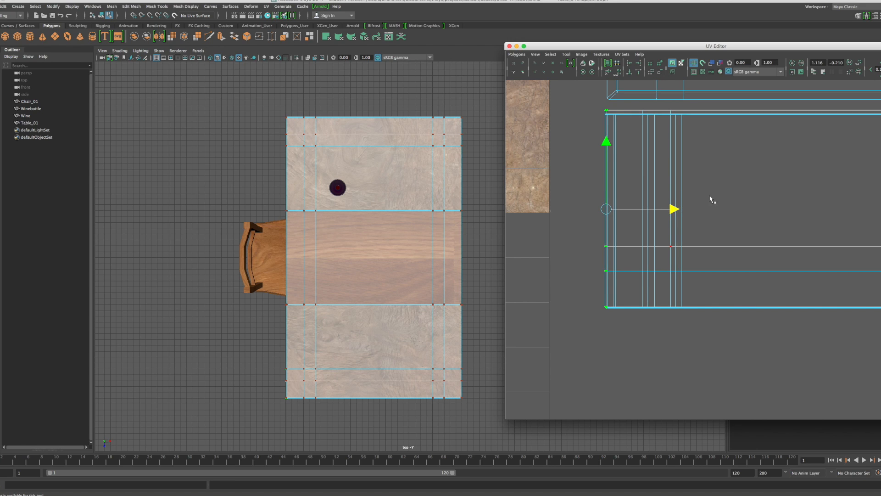
# Step: Select the underside shell's top row of UVs, lower it onto the table shell's upper edge, and clear the selection
pyautogui.keyDown('alt'); pyautogui.moveTo(805, 202); pyautogui.dragTo(727, 254, button='middle'); pyautogui.keyUp('alt')
pyautogui.scroll(-4, 726, 252)
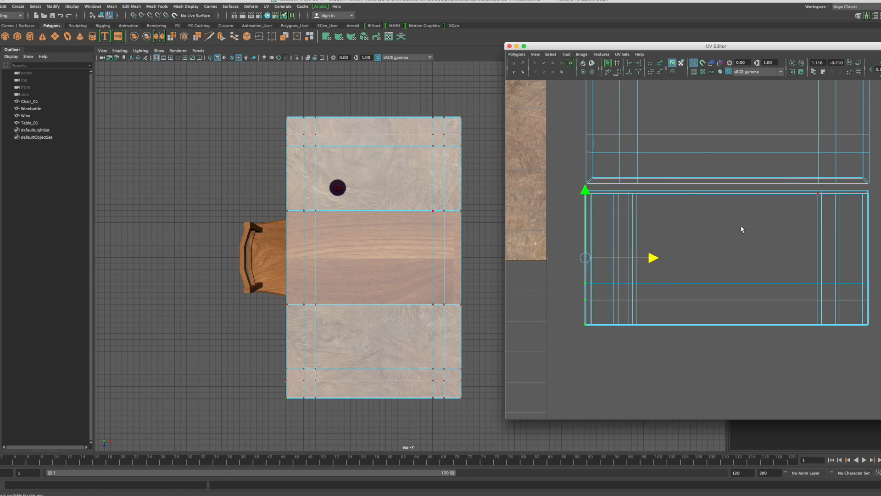
pyautogui.moveTo(575, 189); pyautogui.dragTo(877, 194)
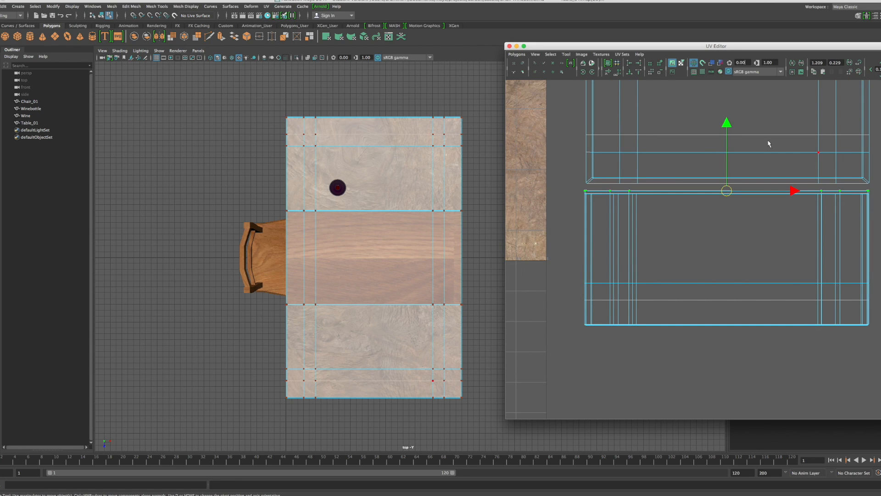
pyautogui.moveTo(728, 127); pyautogui.dragTo(727, 130)
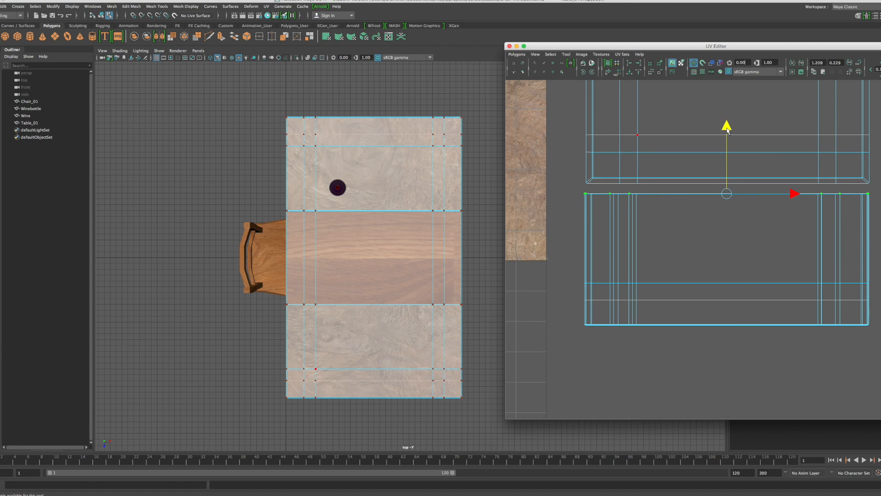
pyautogui.click(571, 236)
pyautogui.press('space')
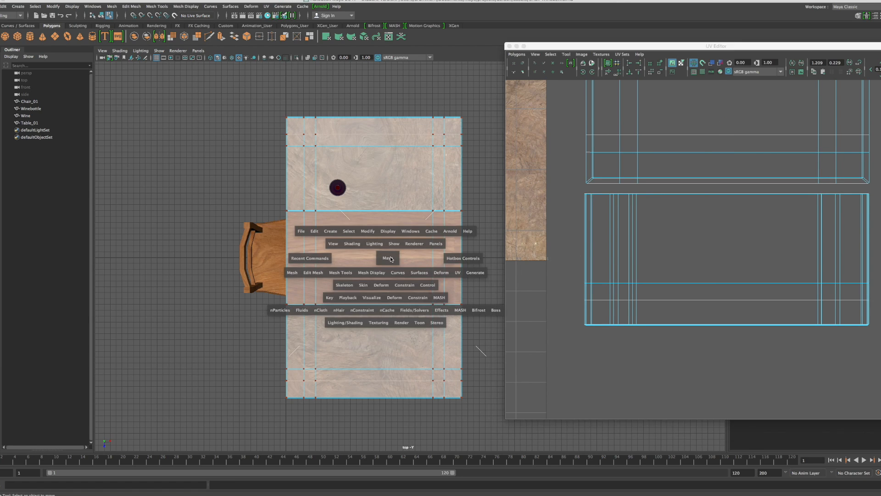
# Step: Return to the perspective view, orbit around the table, and switch it back to object mode
pyautogui.press('space')
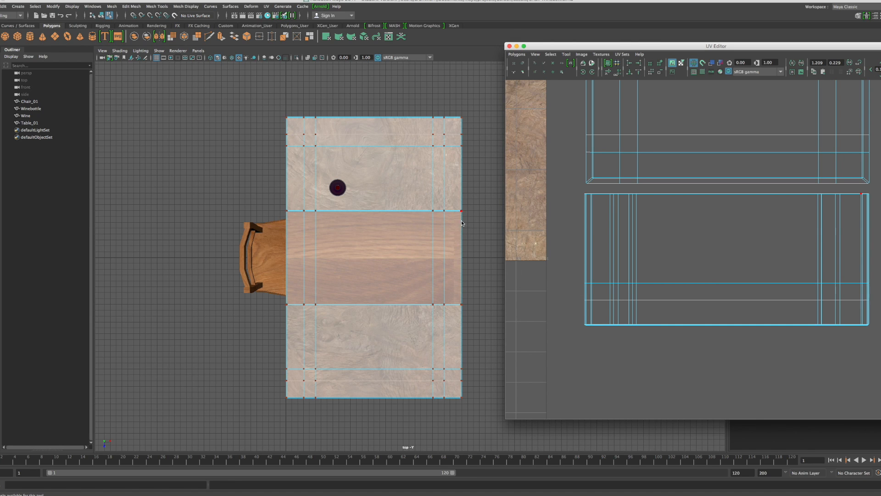
pyautogui.click(0, 170)
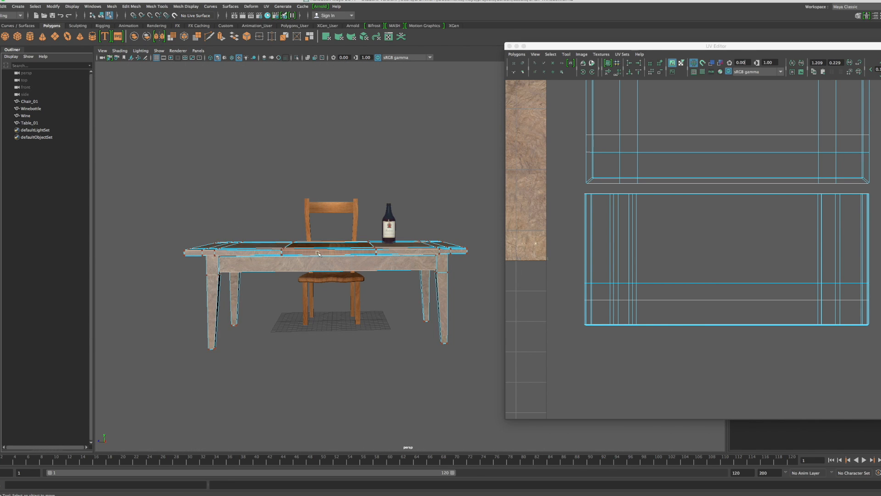
pyautogui.click(341, 318)
pyautogui.keyDown('alt'); pyautogui.moveTo(346, 328); pyautogui.dragTo(299, 324); pyautogui.keyUp('alt')
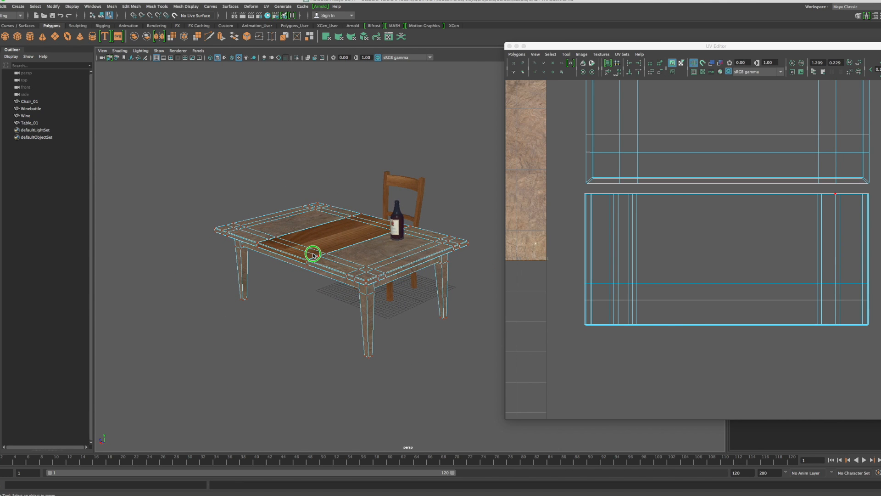
pyautogui.moveTo(314, 255); pyautogui.dragTo(334, 237, button='right')
pyautogui.press('w')
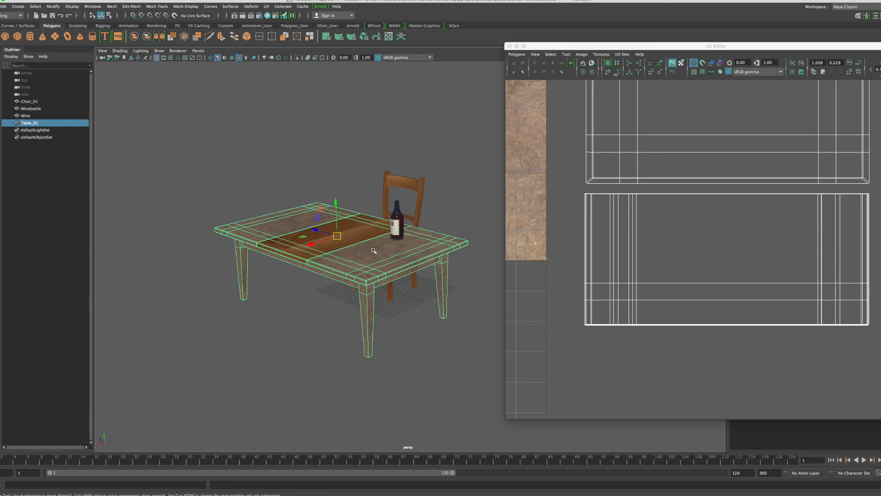
# Step: Clear the table selection and examine the wood textures across the tabletop sections up close
pyautogui.click(449, 191)
pyautogui.keyDown('alt'); pyautogui.moveTo(445, 211); pyautogui.dragTo(535, 238); pyautogui.keyUp('alt')
pyautogui.keyDown('alt'); pyautogui.moveTo(422, 301); pyautogui.dragTo(356, 316); pyautogui.keyUp('alt')
pyautogui.scroll(4, 395, 311)
pyautogui.keyDown('alt'); pyautogui.moveTo(744, 290); pyautogui.dragTo(688, 270, button='right'); pyautogui.keyUp('alt')
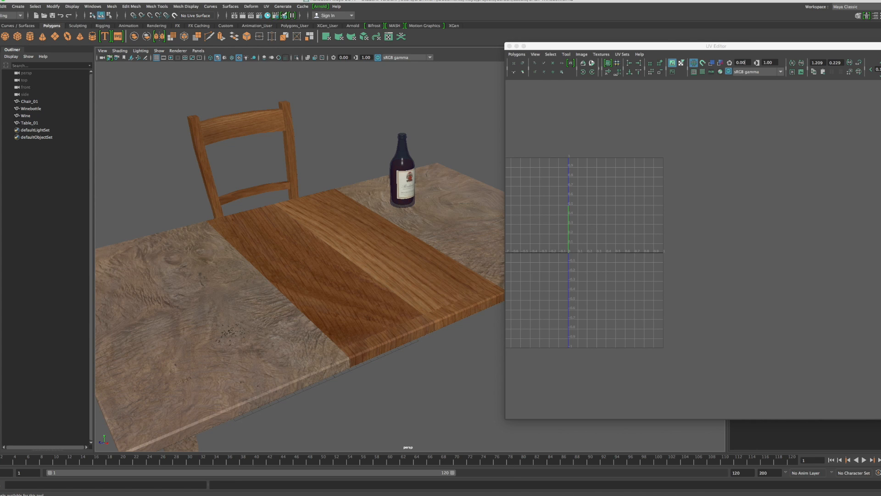
# Step: Minimize the browser and Hypershade windows to uncover the viewport and the UV Editor
pyautogui.moveTo(577, 259); pyautogui.dragTo(727, 202)
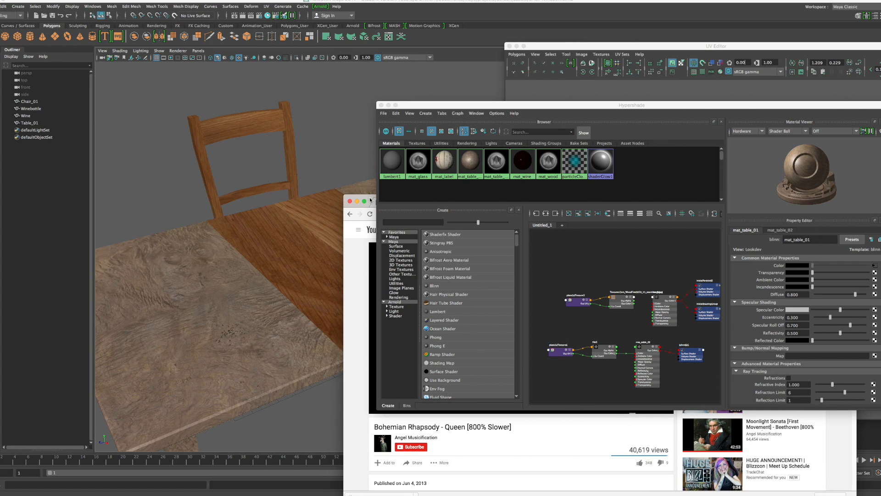
pyautogui.moveTo(372, 200); pyautogui.dragTo(375, 228)
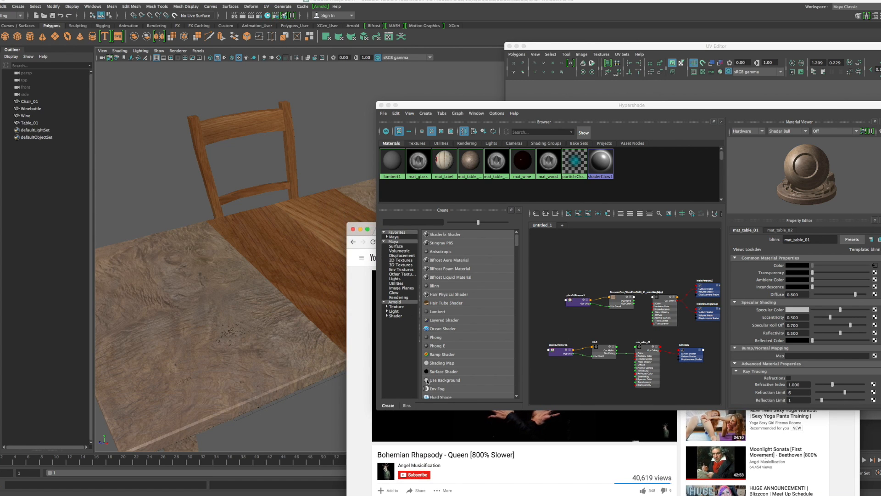
pyautogui.moveTo(424, 437)
pyautogui.moveTo(425, 437); pyautogui.dragTo(428, 436)
pyautogui.click(361, 229)
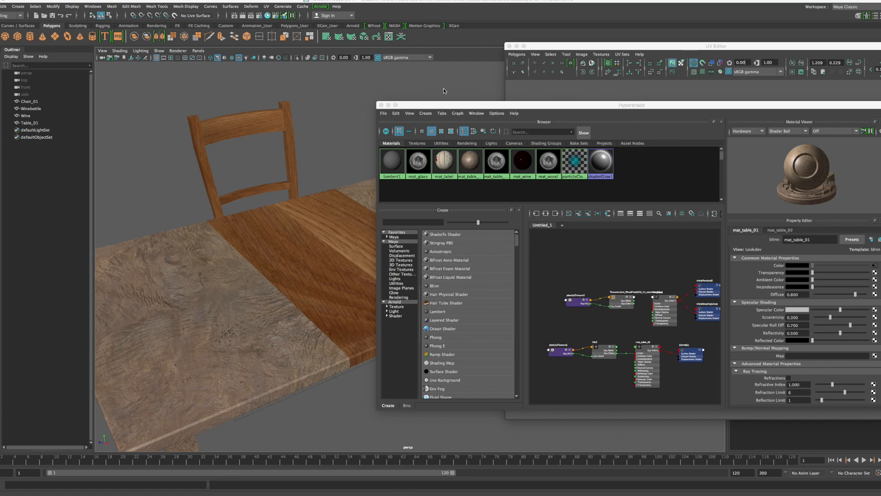
pyautogui.click(448, 105)
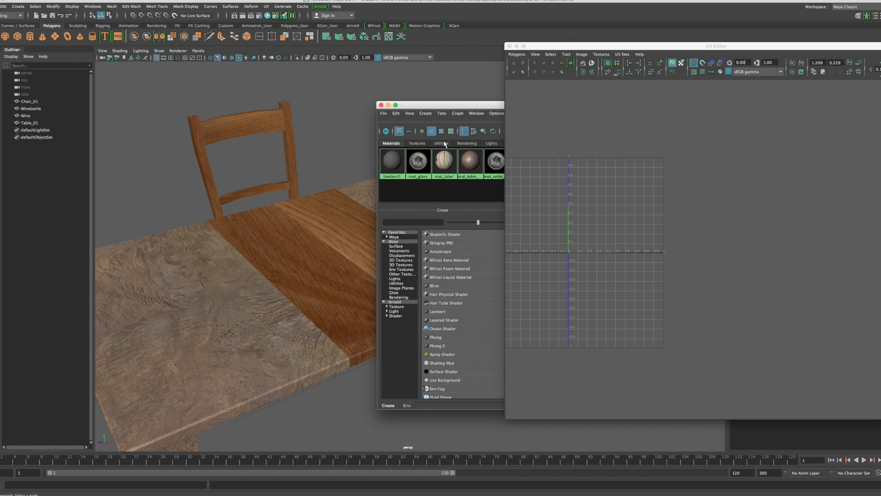
pyautogui.click(461, 105)
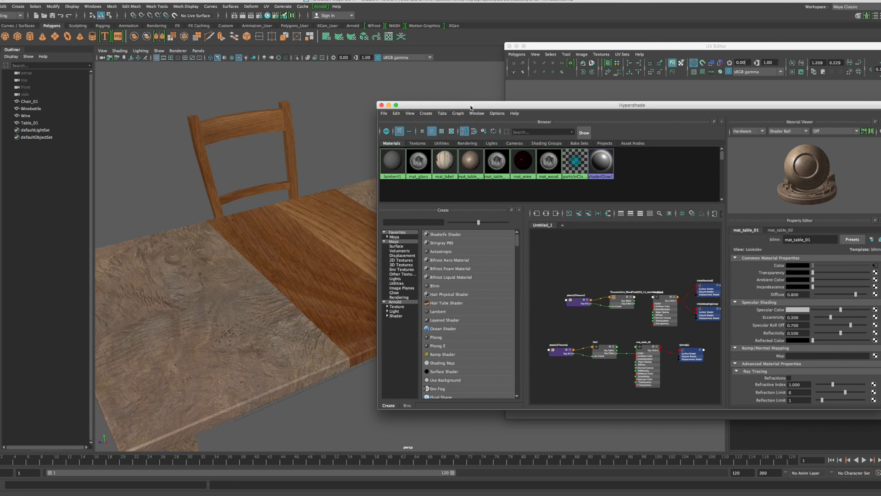
pyautogui.moveTo(470, 108); pyautogui.dragTo(360, 101)
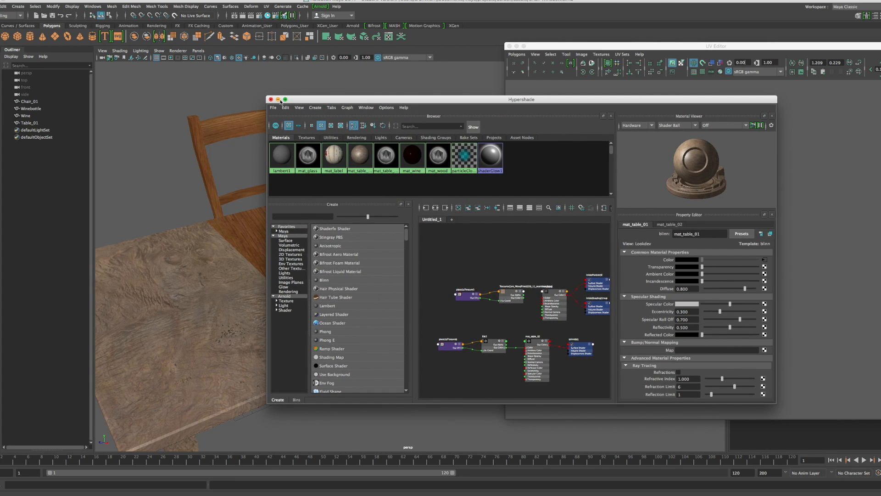
pyautogui.click(278, 100)
# Step: Reposition the UV Editor window so more of it fits on screen, and select the table to show its UV shells
pyautogui.moveTo(636, 48); pyautogui.dragTo(588, 47)
pyautogui.click(370, 242)
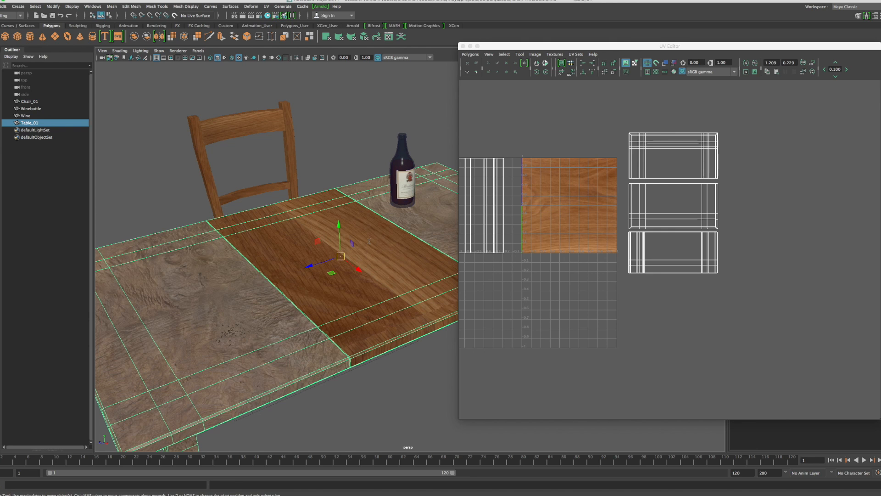
pyautogui.click(526, 260)
pyautogui.keyDown('alt'); pyautogui.moveTo(526, 259); pyautogui.dragTo(571, 265, button='middle'); pyautogui.keyUp('alt')
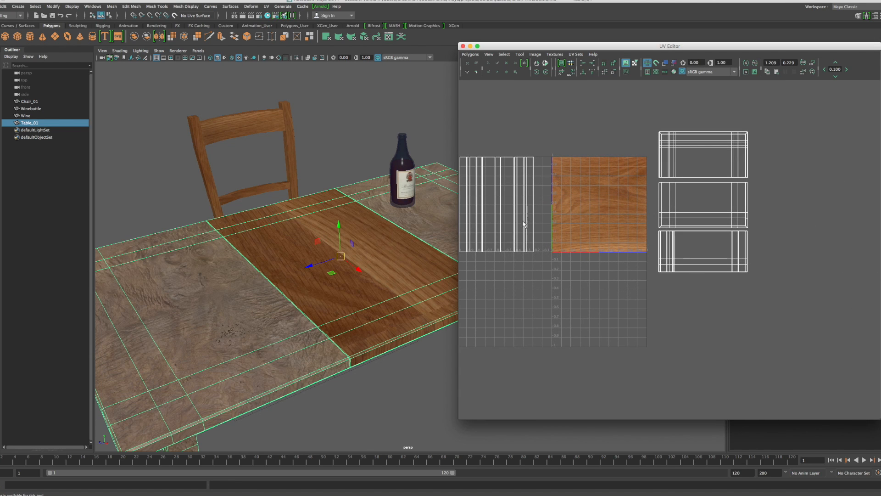
pyautogui.keyDown('alt'); pyautogui.moveTo(230, 343); pyautogui.dragTo(253, 342); pyautogui.keyUp('alt')
pyautogui.keyDown('alt'); pyautogui.moveTo(268, 293); pyautogui.dragTo(295, 272); pyautogui.keyUp('alt')
pyautogui.keyDown('alt'); pyautogui.moveTo(328, 191); pyautogui.dragTo(225, 263); pyautogui.keyUp('alt')
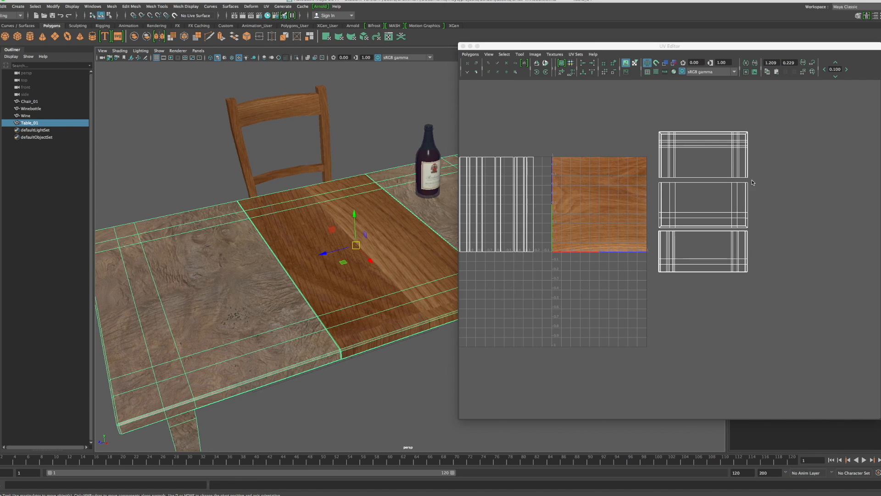
# Step: Turn on the UV checker map and compare the checker scale on the tabletop, edges and legs
pyautogui.click(656, 73)
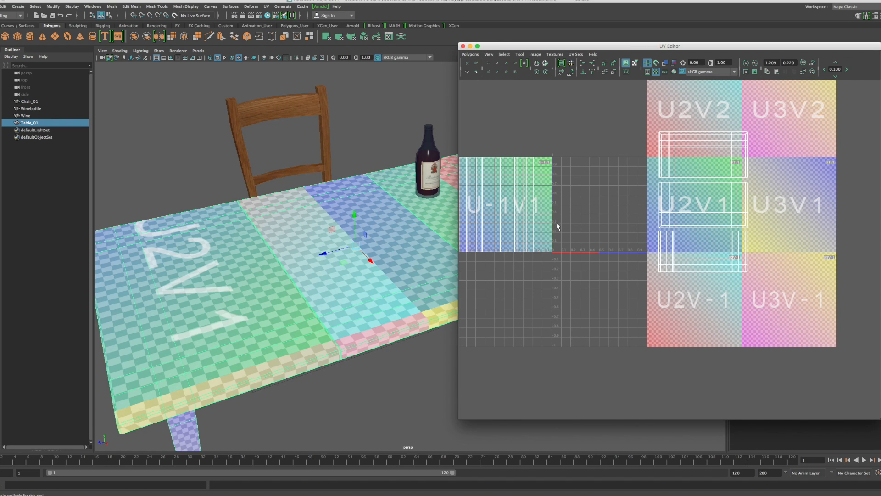
pyautogui.scroll(-3, 620, 238)
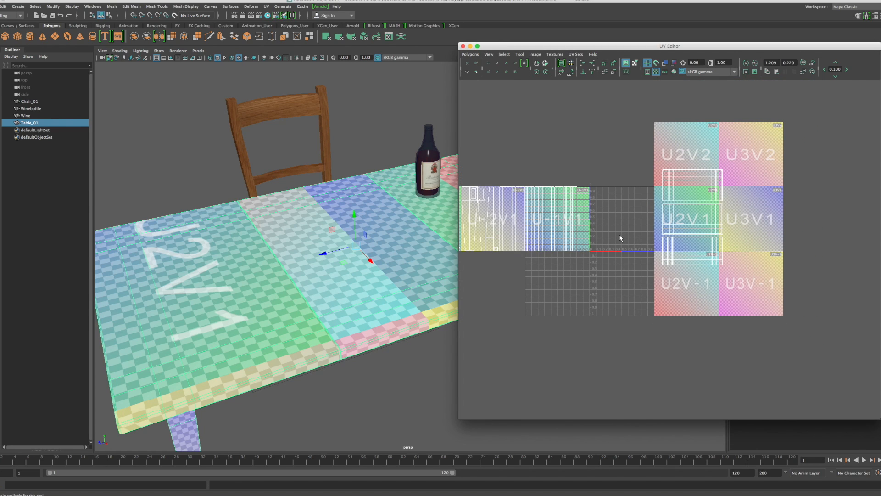
pyautogui.keyDown('alt'); pyautogui.moveTo(291, 310); pyautogui.dragTo(304, 292); pyautogui.keyUp('alt')
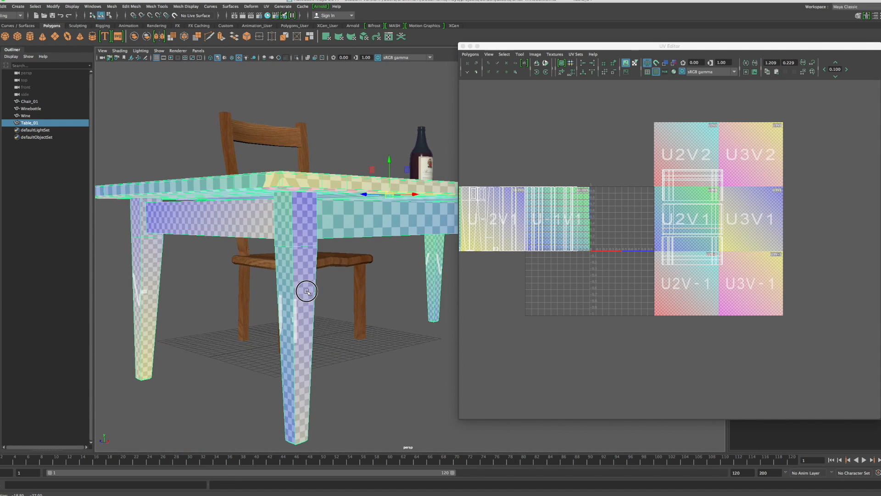
pyautogui.keyDown('alt'); pyautogui.moveTo(329, 241); pyautogui.dragTo(330, 252); pyautogui.keyUp('alt')
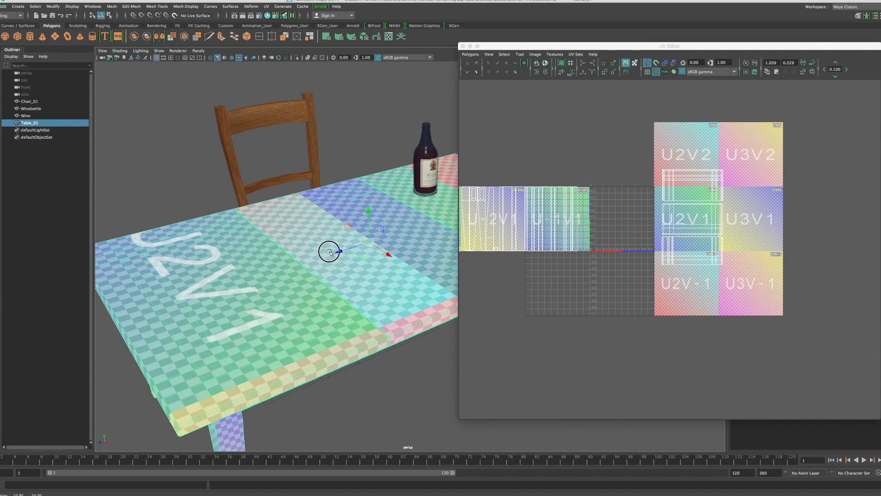
pyautogui.keyDown('alt'); pyautogui.moveTo(325, 303); pyautogui.dragTo(297, 313); pyautogui.keyUp('alt')
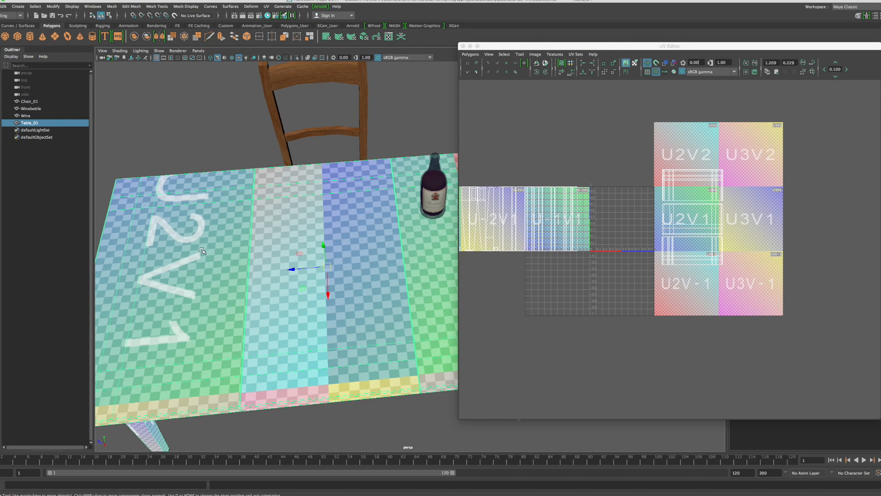
pyautogui.moveTo(265, 303)
pyautogui.keyDown('alt'); pyautogui.mouseDown()
pyautogui.moveTo(266, 275)
pyautogui.moveTo(266, 291)
pyautogui.mouseUp(); pyautogui.keyUp('alt')
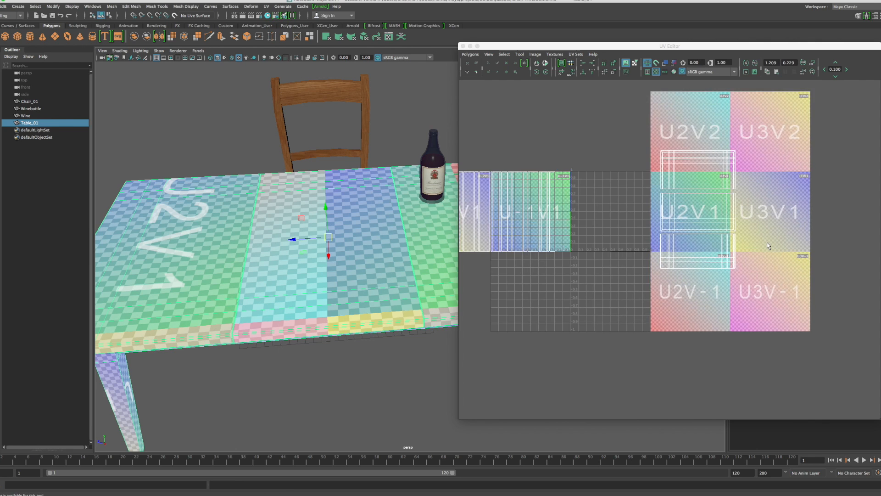
# Step: Select all UVs of the uppermost tabletop shell and move them into the upper half of the U1V1 tile
pyautogui.scroll(3, 767, 242)
pyautogui.keyDown('alt'); pyautogui.moveTo(770, 240); pyautogui.dragTo(730, 291, button='middle'); pyautogui.keyUp('alt')
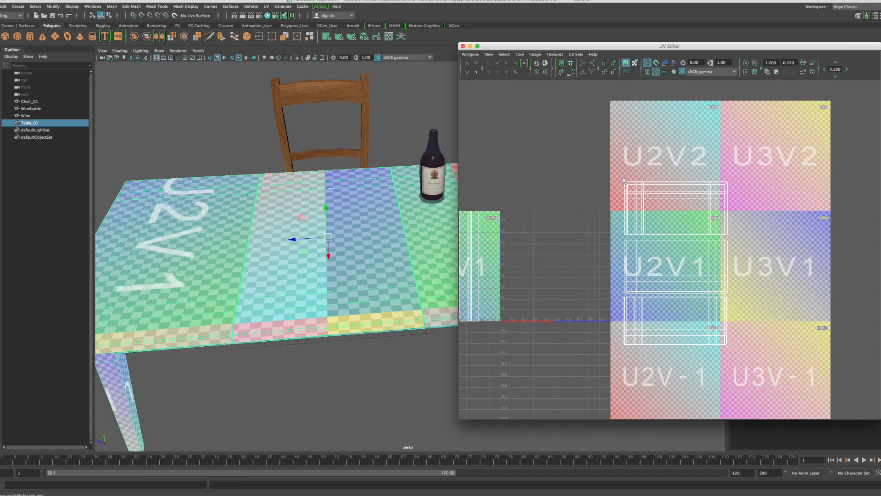
pyautogui.moveTo(617, 175); pyautogui.dragTo(736, 239)
pyautogui.moveTo(717, 226); pyautogui.dragTo(744, 228, button='right')
pyautogui.moveTo(610, 173); pyautogui.dragTo(738, 236)
pyautogui.press('w')
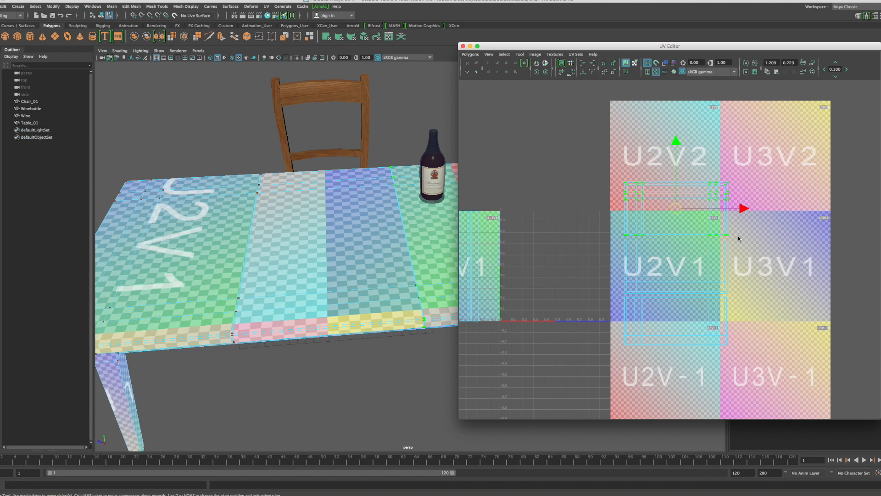
pyautogui.moveTo(678, 206); pyautogui.dragTo(559, 237)
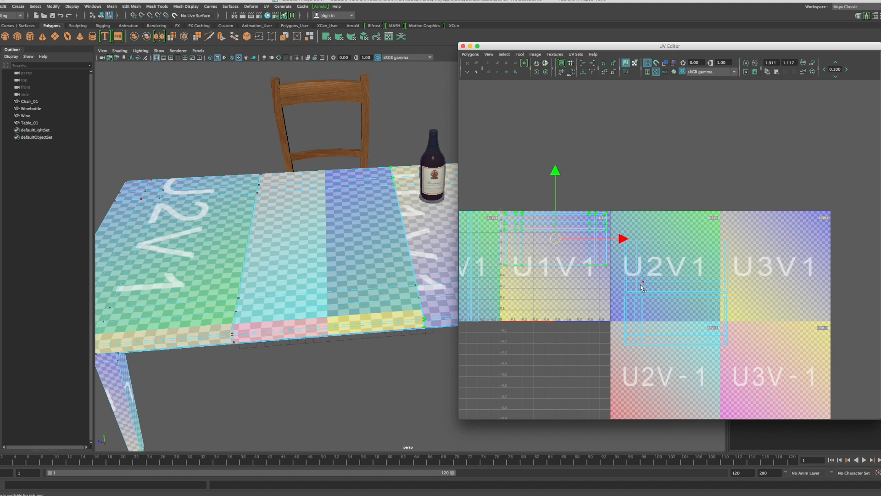
# Step: Try placing the middle section's shell in the lower half of the U1V1 tile and scaling both shells, and undo both changes
pyautogui.moveTo(742, 360); pyautogui.dragTo(620, 299)
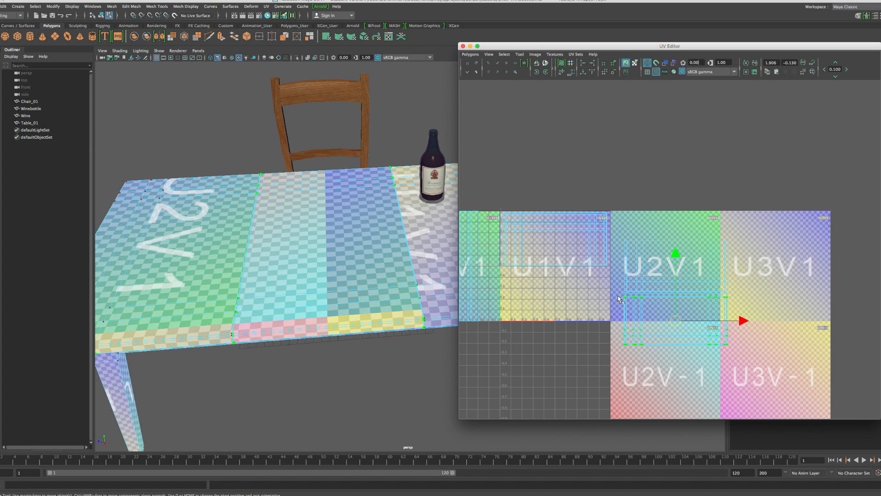
pyautogui.moveTo(676, 321); pyautogui.dragTo(556, 290)
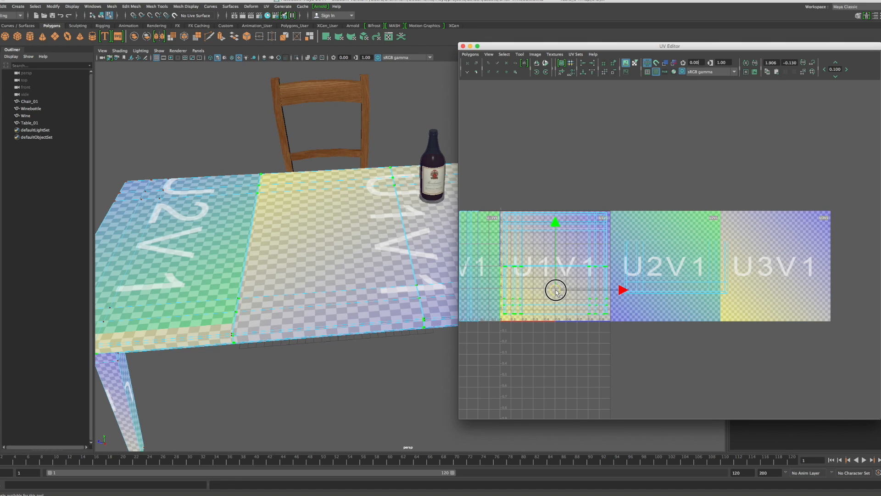
pyautogui.moveTo(556, 290); pyautogui.dragTo(555, 290)
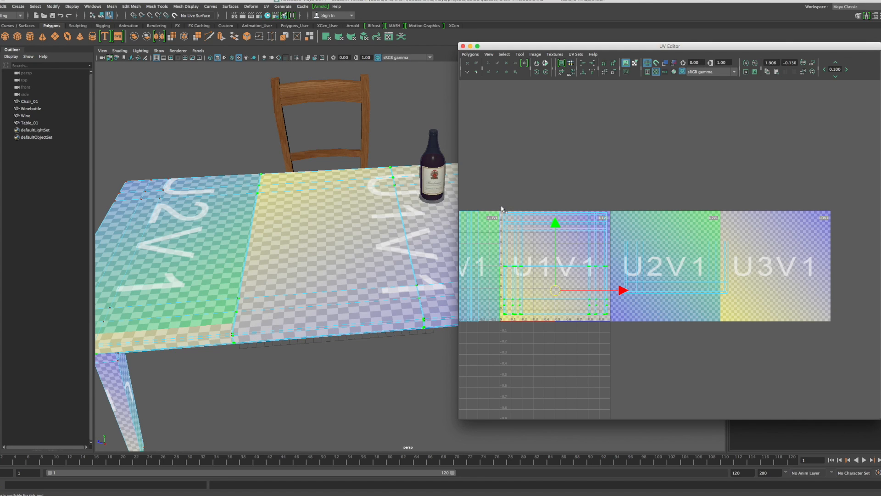
pyautogui.moveTo(500, 204); pyautogui.dragTo(615, 329)
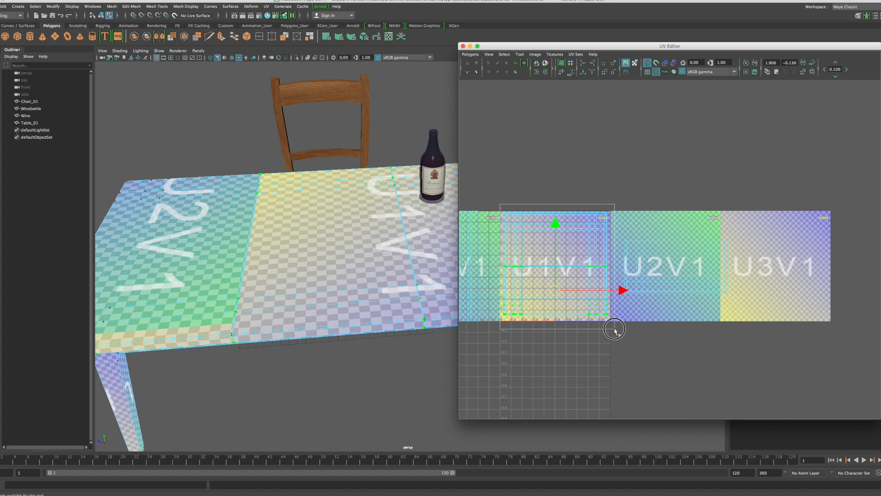
pyautogui.moveTo(615, 329); pyautogui.dragTo(616, 330)
pyautogui.press('r')
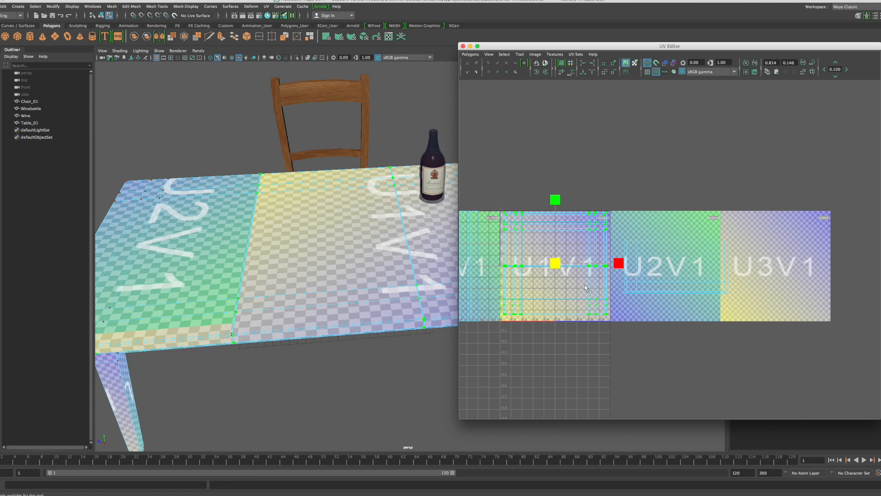
pyautogui.moveTo(559, 263); pyautogui.dragTo(553, 271)
pyautogui.hotkey('ctrl', 'z')
pyautogui.hotkey('ctrl', 'z')
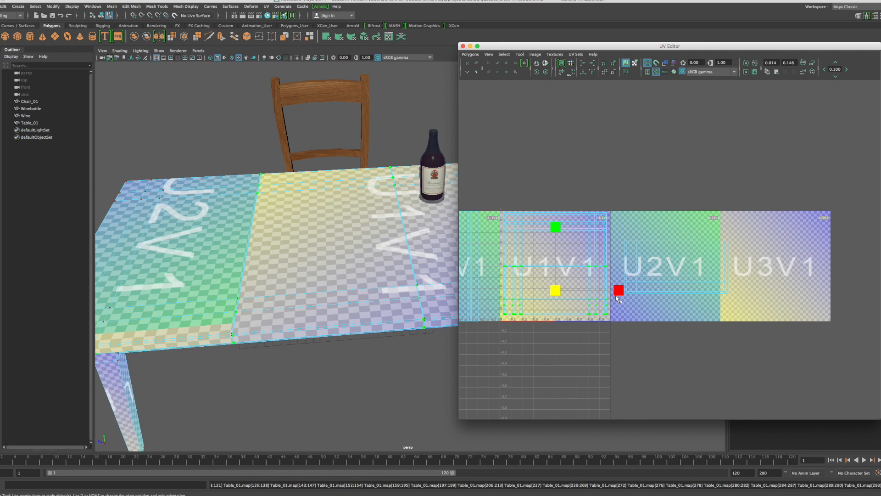
pyautogui.hotkey('ctrl', 'z')
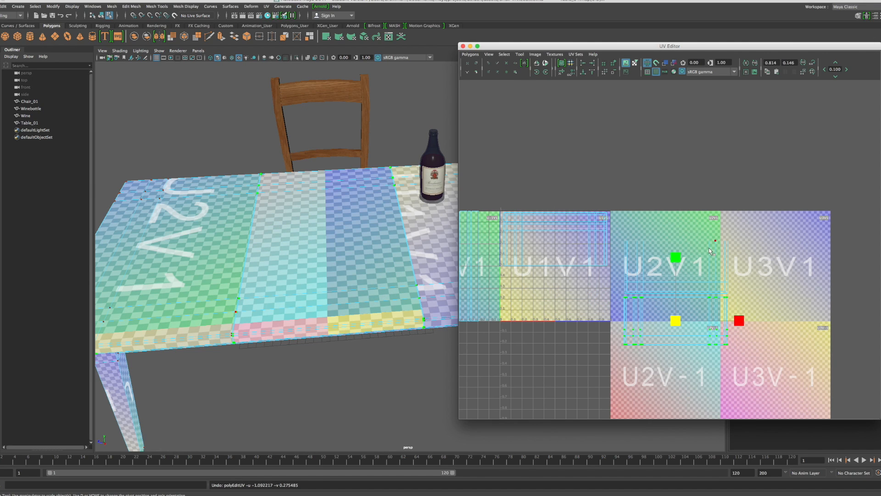
# Step: Select the other end section's shell and move it into the lower half of the U1V1 tile, below the first shell
pyautogui.moveTo(618, 225); pyautogui.dragTo(734, 294)
pyautogui.press('w')
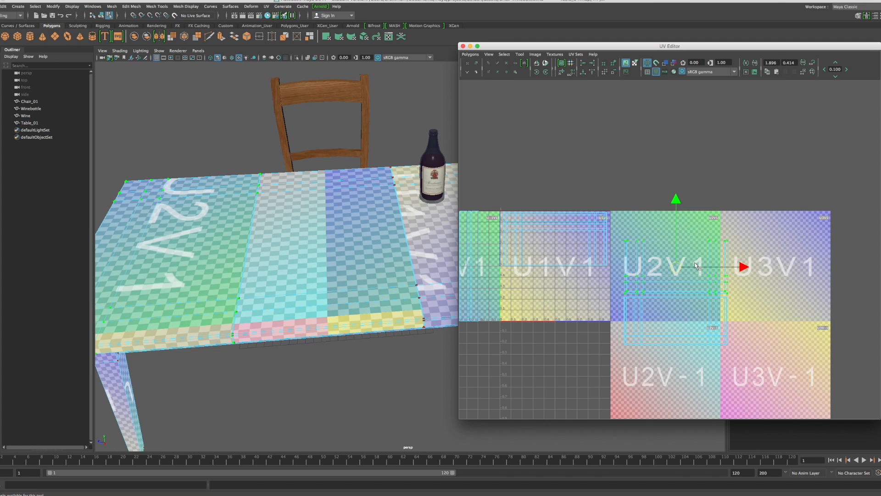
pyautogui.moveTo(680, 269); pyautogui.dragTo(557, 291)
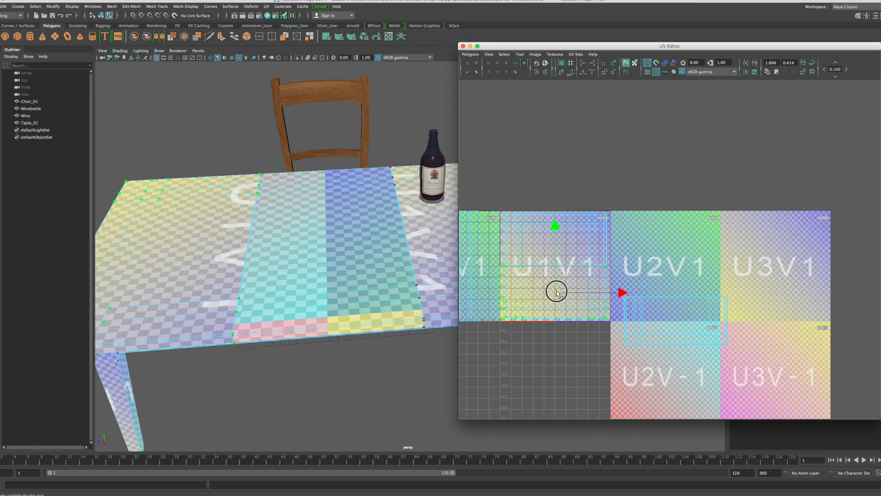
pyautogui.moveTo(556, 293); pyautogui.dragTo(557, 292)
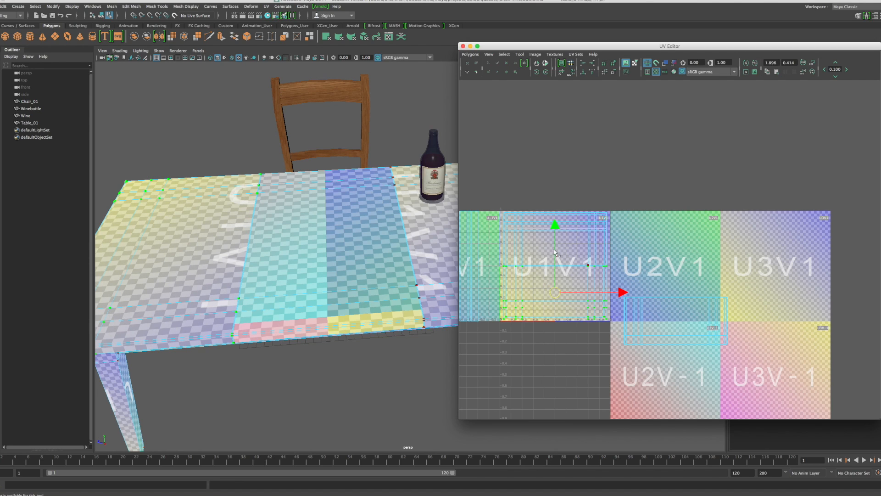
# Step: Scale both end-section shells down together and move them into the upper-left corner of the U1V1 tile
pyautogui.moveTo(499, 203); pyautogui.dragTo(616, 333)
pyautogui.press('r')
pyautogui.moveTo(560, 265); pyautogui.dragTo(545, 287)
pyautogui.press('w')
pyautogui.moveTo(557, 263); pyautogui.dragTo(534, 248)
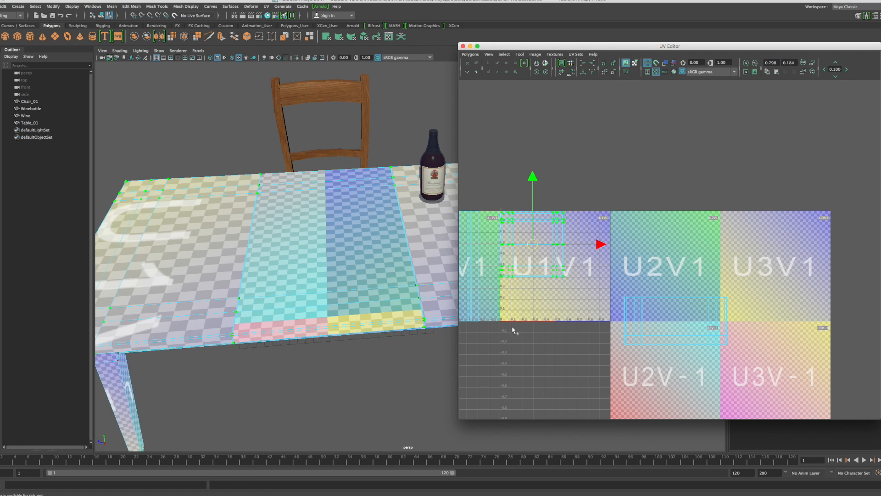
pyautogui.keyDown('alt'); pyautogui.moveTo(507, 322); pyautogui.dragTo(663, 332, button='middle'); pyautogui.keyUp('alt')
pyautogui.keyDown('alt'); pyautogui.moveTo(213, 356); pyautogui.dragTo(236, 349); pyautogui.keyUp('alt')
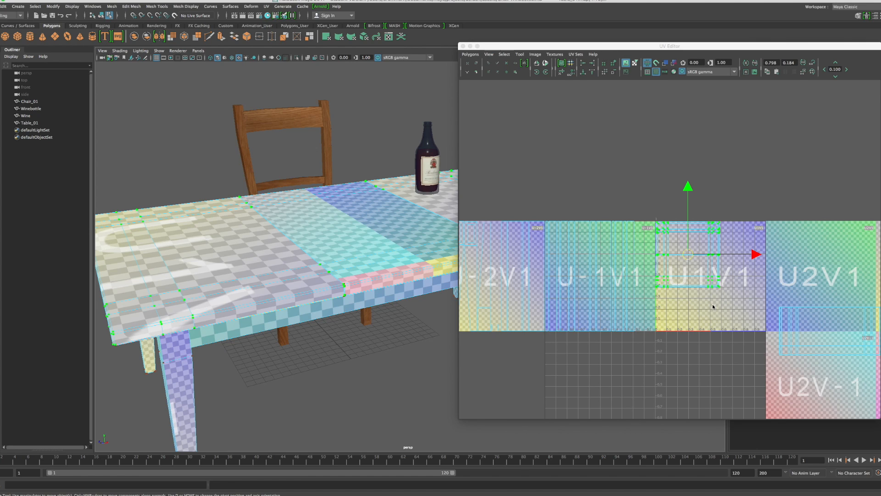
# Step: Scale both end-section shells up together and move them back into the upper-left corner of the U1V1 tile
pyautogui.press('r')
pyautogui.click(691, 251)
pyautogui.moveTo(691, 252); pyautogui.dragTo(709, 242)
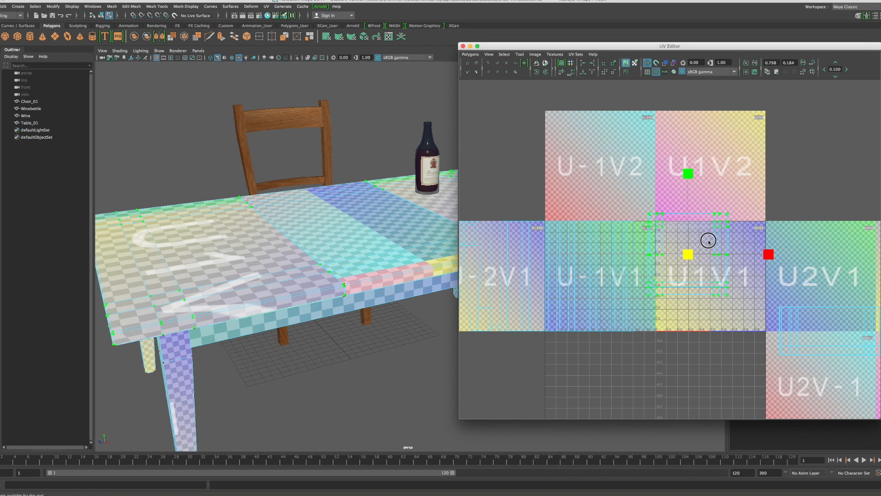
pyautogui.press('w')
pyautogui.moveTo(690, 254); pyautogui.dragTo(699, 263)
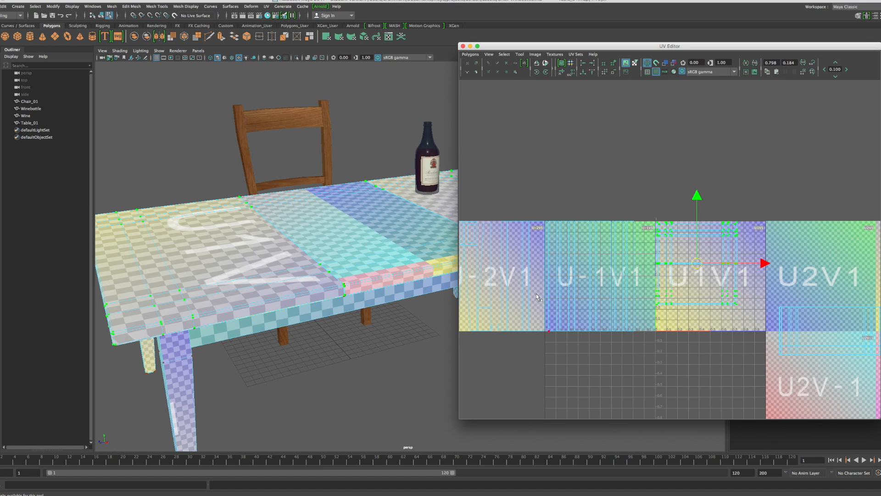
# Step: Select the long strip shells spanning the U-2V1 and U-1V1 tiles and scale them down together, judging the checker size on the table
pyautogui.keyDown('alt'); pyautogui.moveTo(566, 290); pyautogui.dragTo(464, 283, button='middle'); pyautogui.keyUp('alt')
pyautogui.keyDown('alt'); pyautogui.moveTo(689, 288); pyautogui.dragTo(581, 289, button='middle'); pyautogui.keyUp('alt')
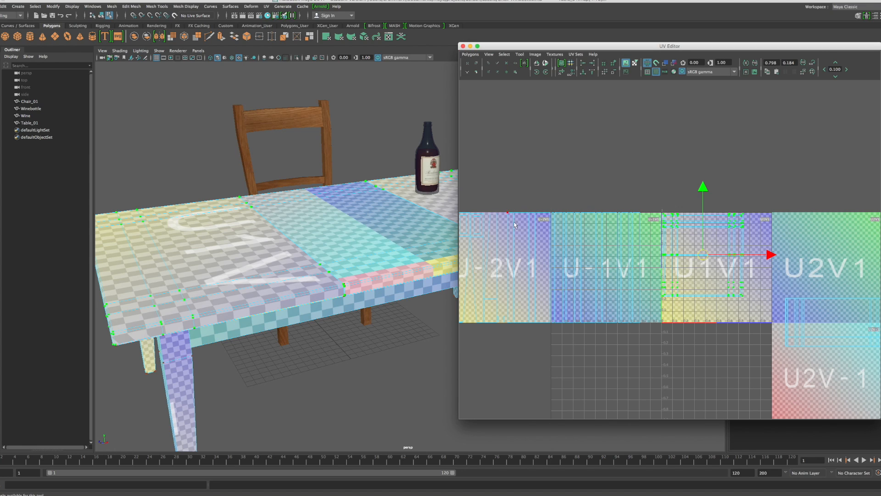
pyautogui.moveTo(506, 207); pyautogui.dragTo(645, 330)
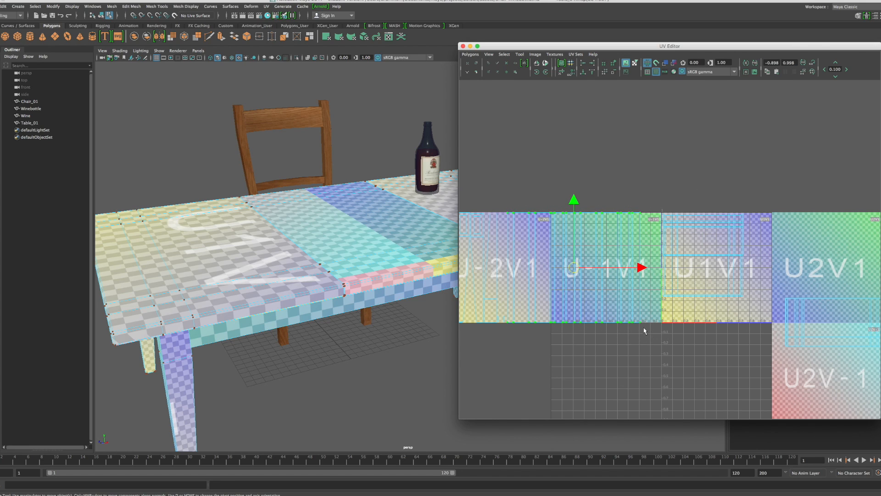
pyautogui.keyDown('alt'); pyautogui.moveTo(406, 366); pyautogui.dragTo(387, 366); pyautogui.keyUp('alt')
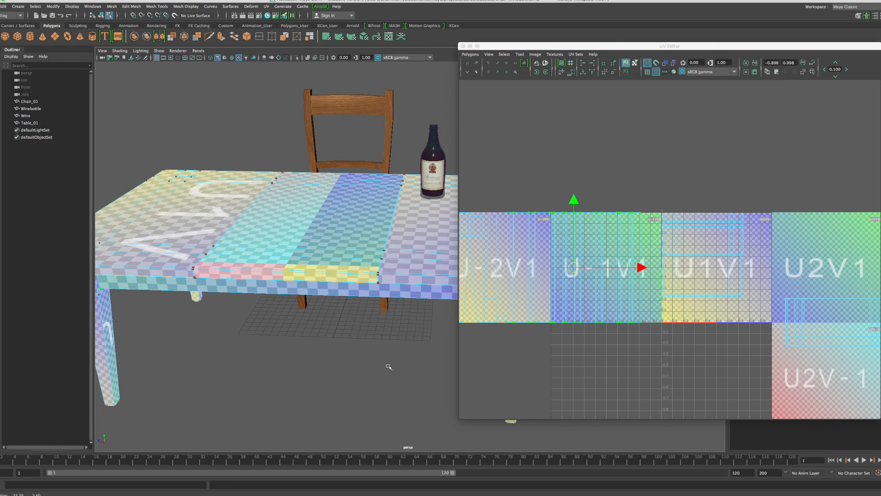
pyautogui.click(584, 271)
pyautogui.press('r')
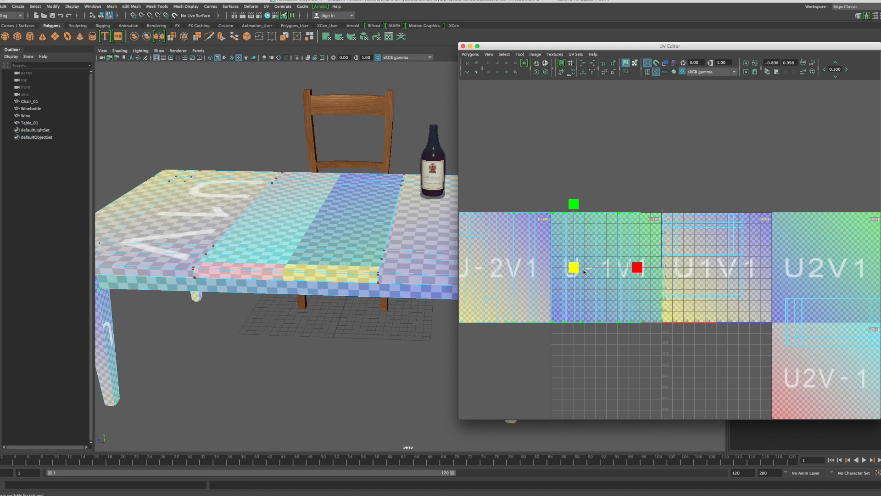
pyautogui.moveTo(579, 267); pyautogui.dragTo(555, 284)
pyautogui.moveTo(425, 350)
pyautogui.keyDown('alt'); pyautogui.mouseDown()
pyautogui.moveTo(425, 336)
pyautogui.moveTo(439, 341)
pyautogui.mouseUp(); pyautogui.keyUp('alt')
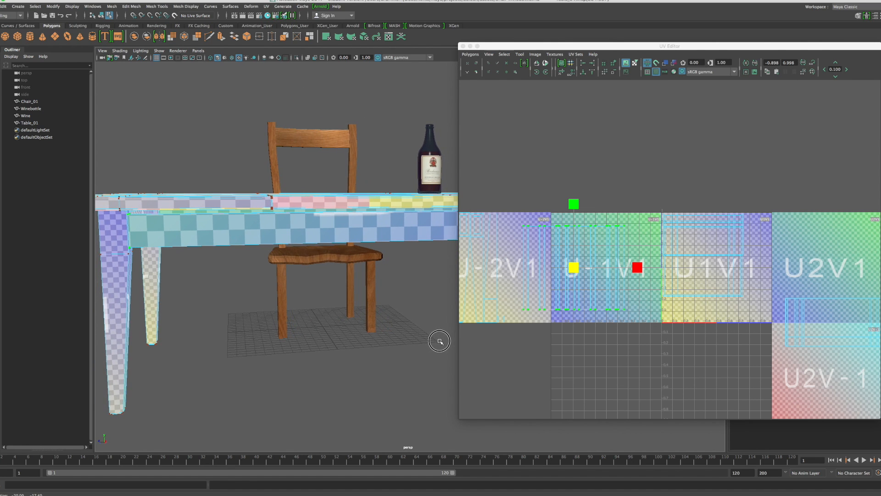
pyautogui.moveTo(577, 265)
pyautogui.mouseDown()
pyautogui.moveTo(591, 250)
pyautogui.moveTo(578, 268)
pyautogui.moveTo(584, 271)
pyautogui.moveTo(574, 261)
pyautogui.moveTo(582, 272)
pyautogui.mouseUp()
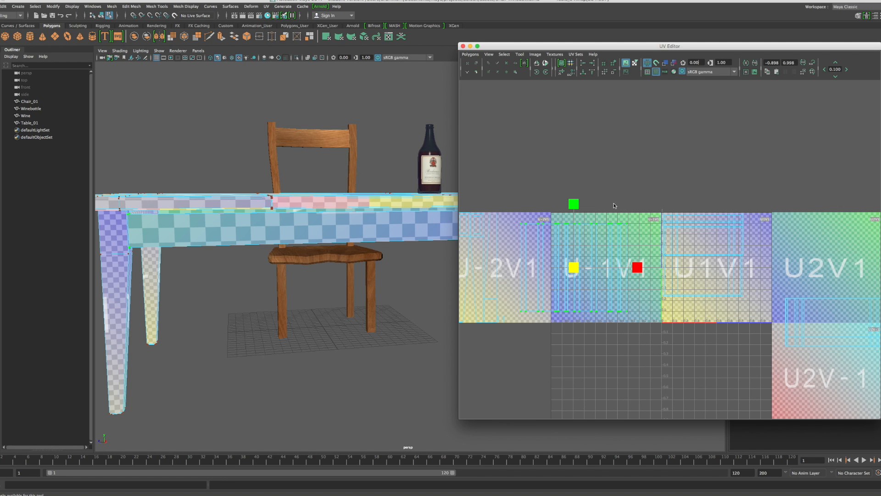
# Step: Select the strip shells in the U-2V1 tile and move them into the U1V1 tile, right of the end-section shells and along its upper edge
pyautogui.scroll(3, 563, 261)
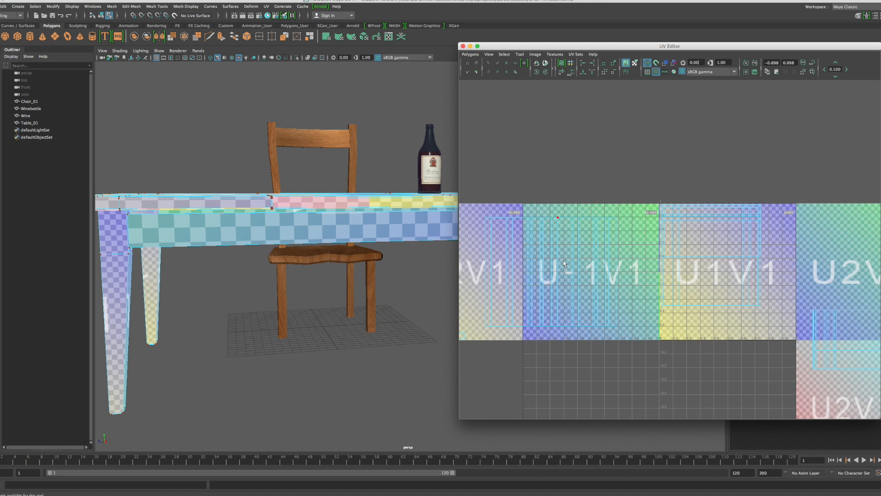
pyautogui.moveTo(482, 211); pyautogui.dragTo(518, 331)
pyautogui.rightClick(513, 271)
pyautogui.moveTo(513, 272); pyautogui.dragTo(493, 265, button='right')
pyautogui.moveTo(477, 205); pyautogui.dragTo(521, 330)
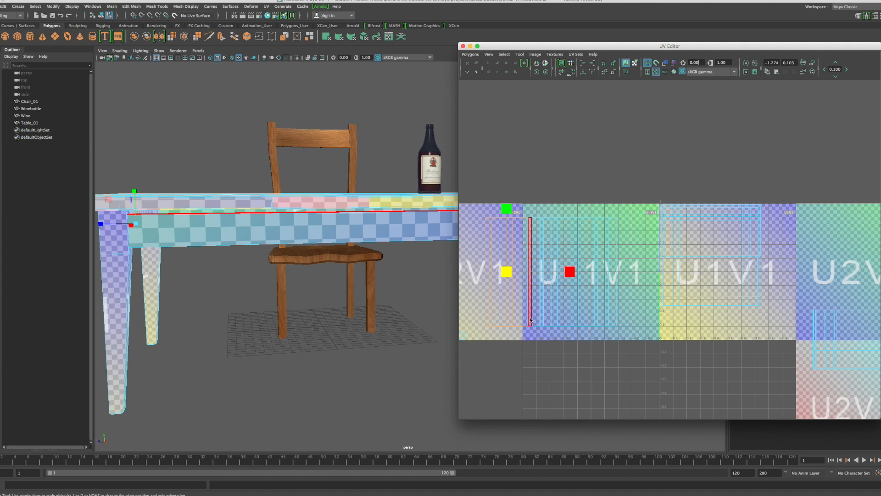
pyautogui.press('w')
pyautogui.moveTo(574, 272); pyautogui.dragTo(850, 272)
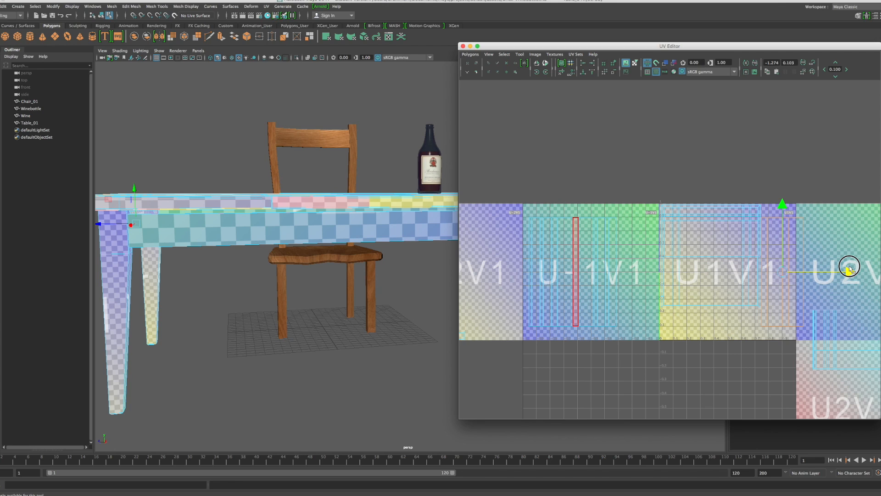
pyautogui.moveTo(850, 272); pyautogui.dragTo(849, 271)
pyautogui.moveTo(785, 208); pyautogui.dragTo(785, 200)
pyautogui.moveTo(788, 193); pyautogui.dragTo(789, 194)
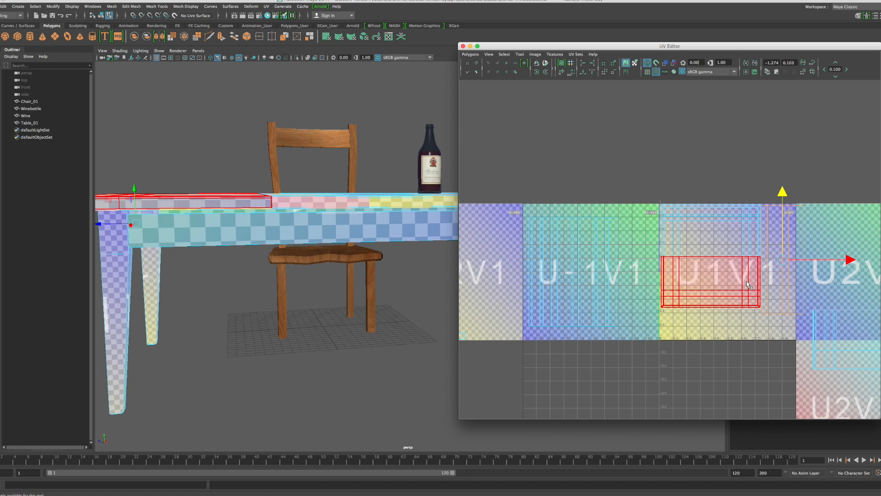
# Step: Move the rightmost strip shells of the U-1V1 tile over to the left border of the U1V1 tile and up to its upper edge
pyautogui.scroll(3, 627, 229)
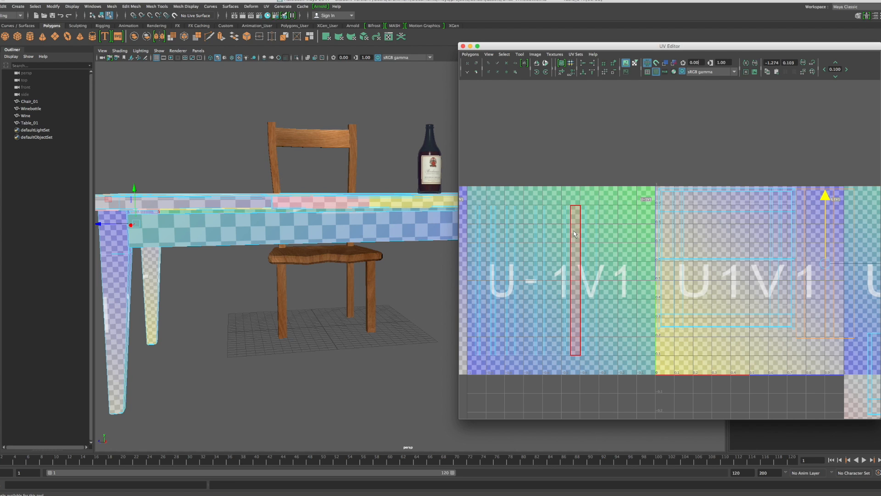
pyautogui.moveTo(615, 189); pyautogui.dragTo(568, 367)
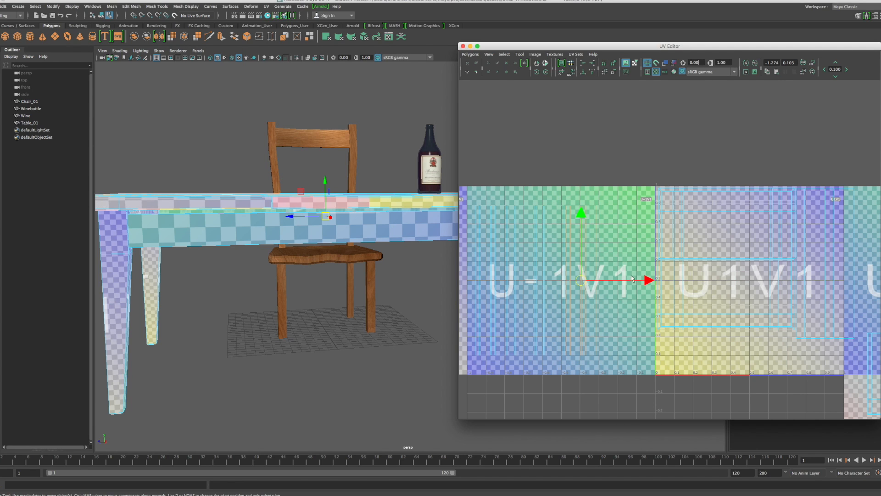
pyautogui.moveTo(648, 280); pyautogui.dragTo(708, 279)
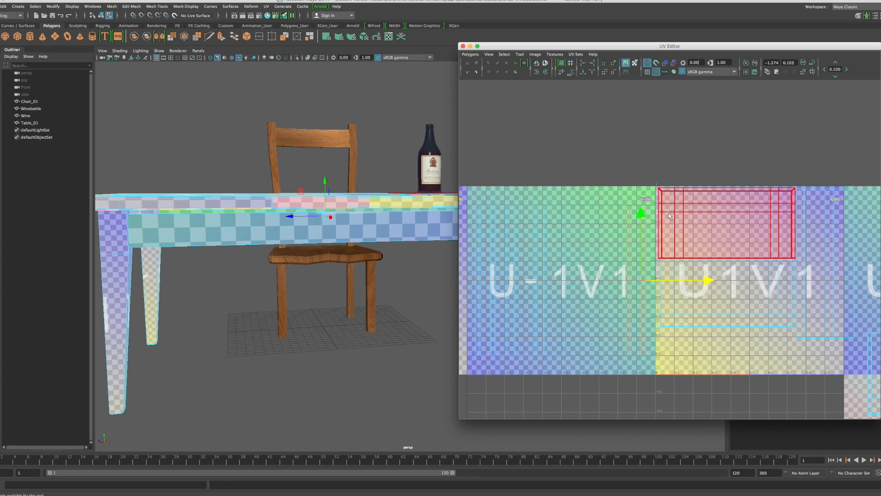
pyautogui.moveTo(642, 211); pyautogui.dragTo(643, 195)
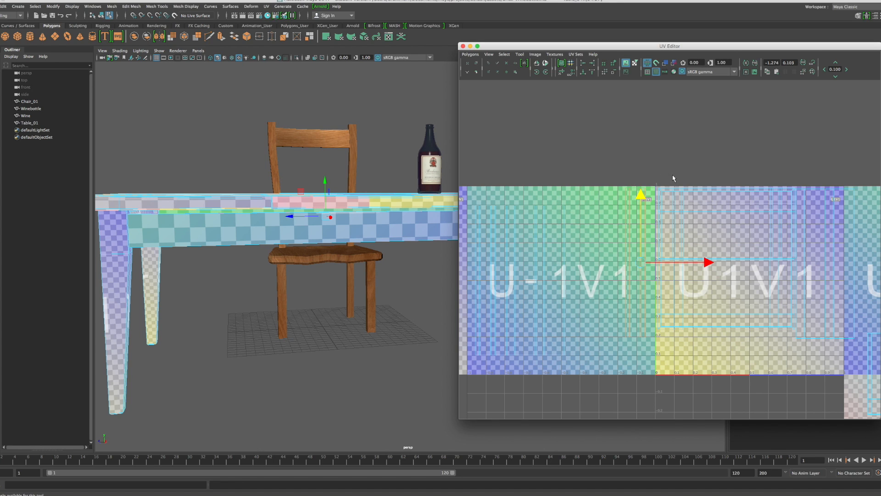
pyautogui.moveTo(657, 183)
pyautogui.mouseDown()
pyautogui.moveTo(753, 297)
pyautogui.moveTo(791, 325)
pyautogui.moveTo(685, 178)
pyautogui.moveTo(673, 177)
pyautogui.mouseUp()
# Step: Select all the table shells across the U-1V1 and U1V1 tiles and scale them down together
pyautogui.scroll(-3, 667, 255)
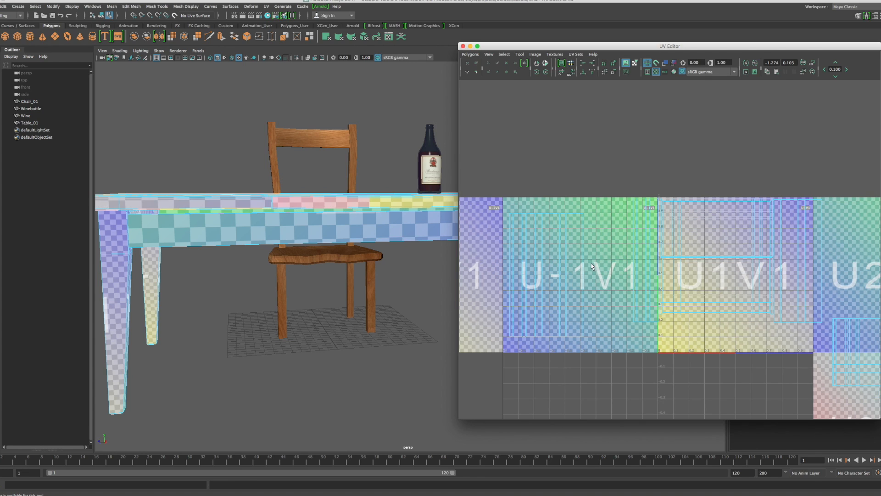
pyautogui.moveTo(502, 187); pyautogui.dragTo(824, 352)
pyautogui.press('w')
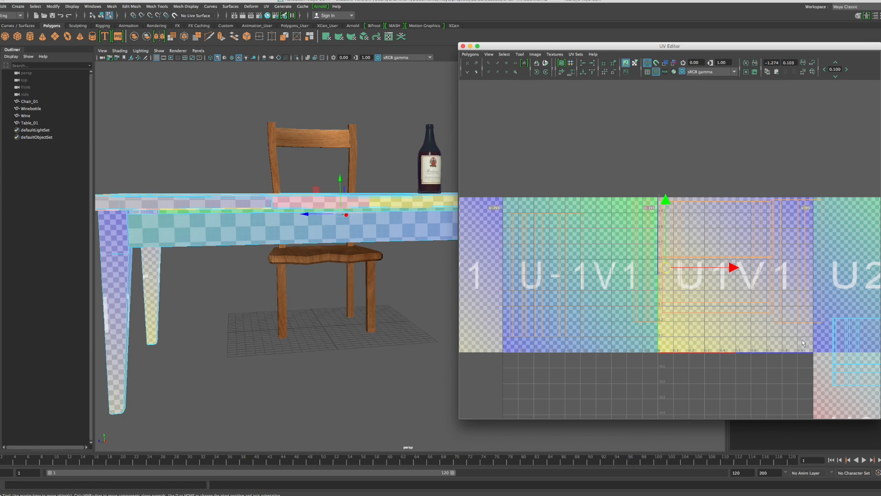
pyautogui.press('r')
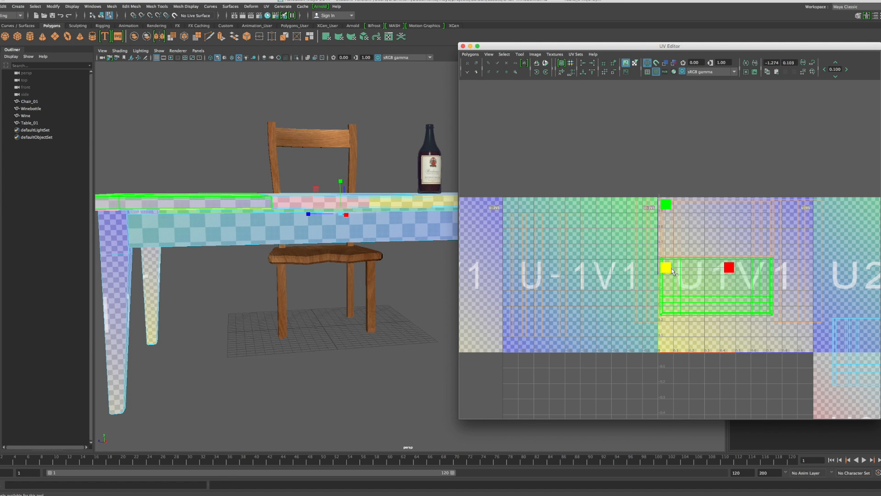
pyautogui.moveTo(670, 266); pyautogui.dragTo(659, 305)
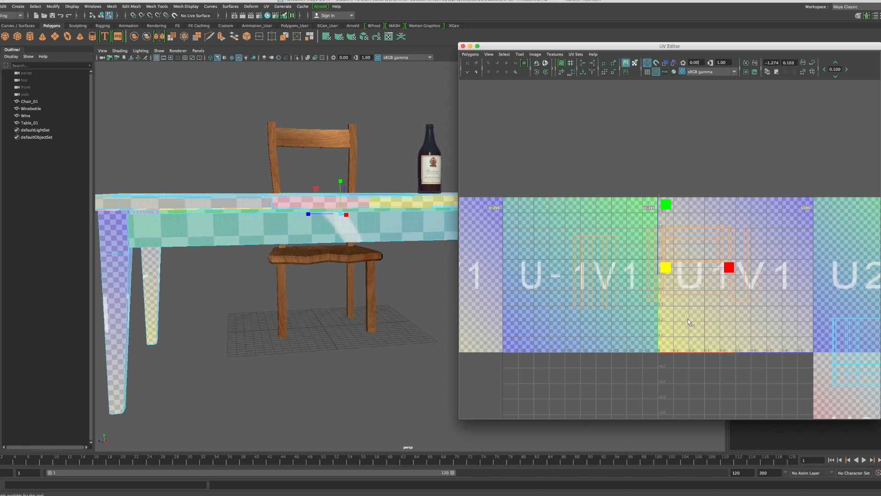
# Step: Select the strip shells right of the end-section shells and move them into the upper-right corner of the U1V1 tile
pyautogui.scroll(1, 693, 318)
pyautogui.scroll(2, 695, 310)
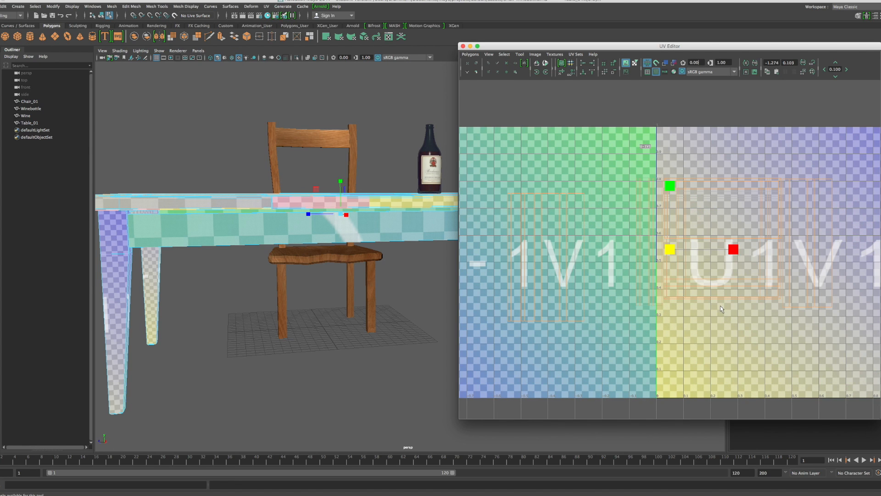
pyautogui.keyDown('alt'); pyautogui.moveTo(692, 295); pyautogui.dragTo(555, 300, button='middle'); pyautogui.keyUp('alt')
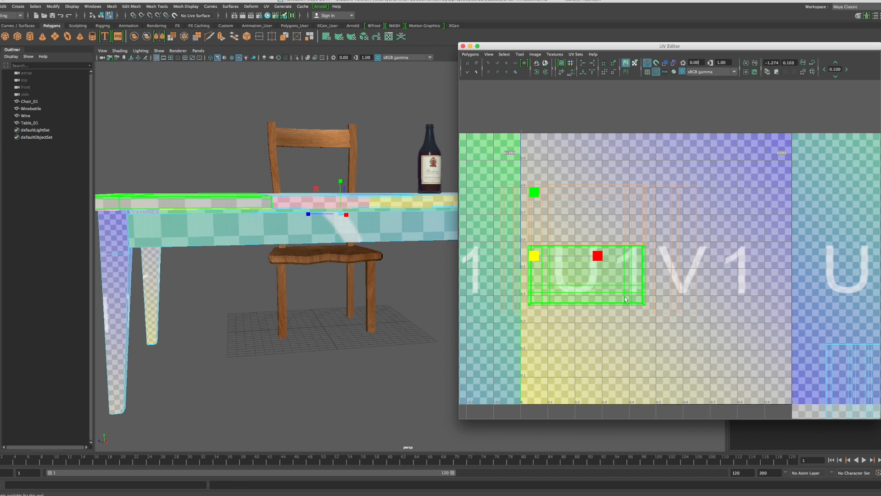
pyautogui.scroll(1, 626, 296)
pyautogui.moveTo(727, 348); pyautogui.dragTo(645, 144)
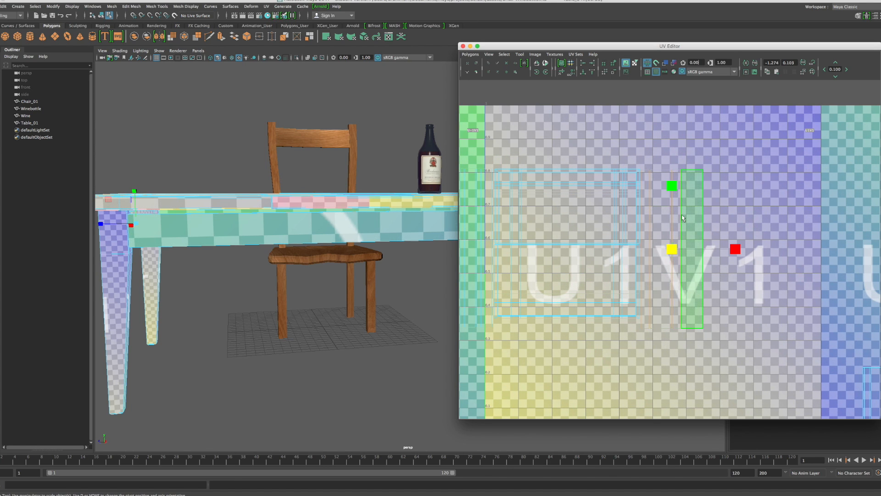
pyautogui.press('w')
pyautogui.moveTo(673, 246); pyautogui.dragTo(788, 185)
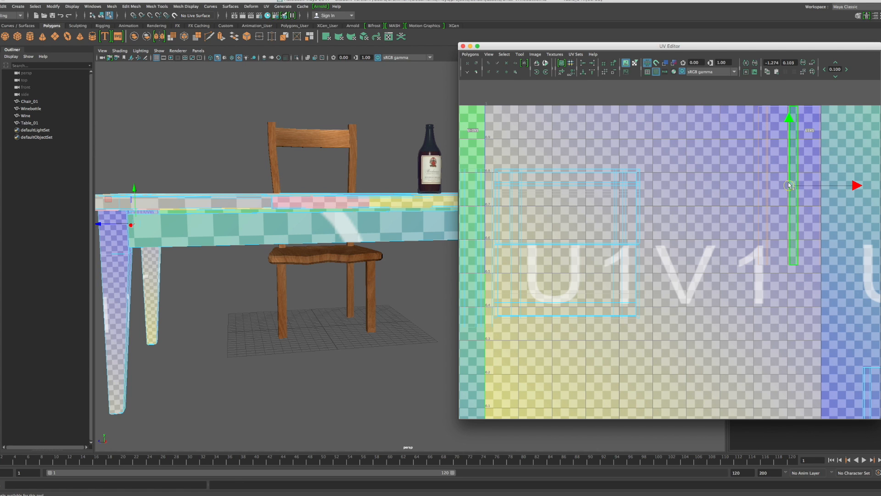
# Step: Place the strip shells from the U1V1 tile's left border beside the upper-right strips, and move both end-section shells into the upper-left corner
pyautogui.keyDown('alt'); pyautogui.moveTo(585, 275); pyautogui.dragTo(523, 243, button='right'); pyautogui.keyUp('alt')
pyautogui.moveTo(519, 183); pyautogui.dragTo(559, 301)
pyautogui.moveTo(553, 254); pyautogui.dragTo(716, 214)
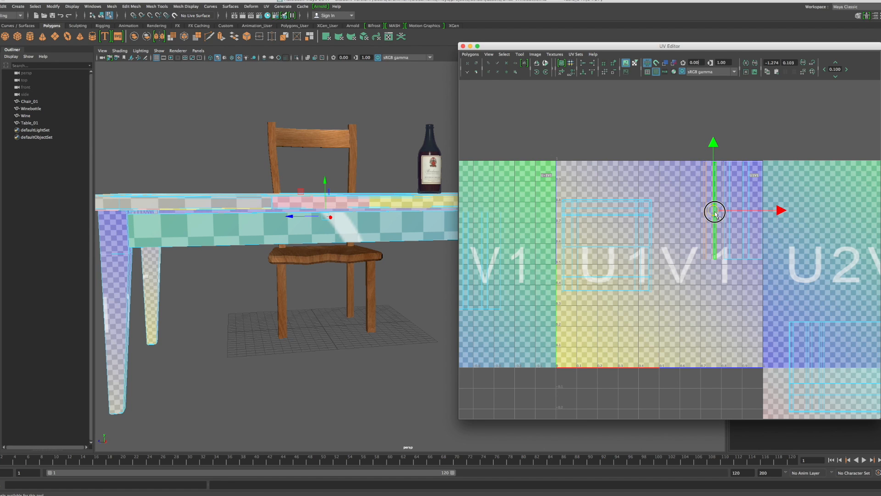
pyautogui.moveTo(669, 305); pyautogui.dragTo(556, 184)
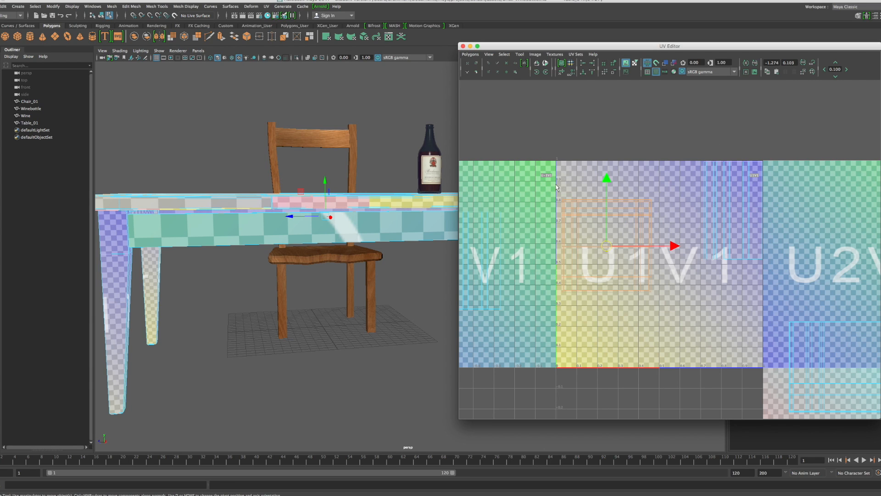
pyautogui.moveTo(606, 245); pyautogui.dragTo(603, 208)
# Step: Move the nearest strip shells from the U-1V1 tile into the U1V1 tile, directly left of the strips already packed there
pyautogui.click(536, 280)
pyautogui.moveTo(522, 319); pyautogui.dragTo(465, 196)
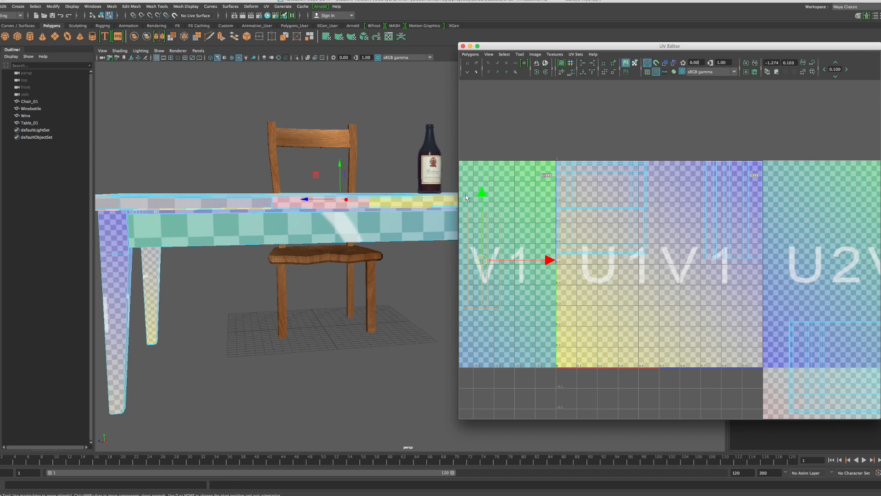
pyautogui.moveTo(485, 260); pyautogui.dragTo(687, 210)
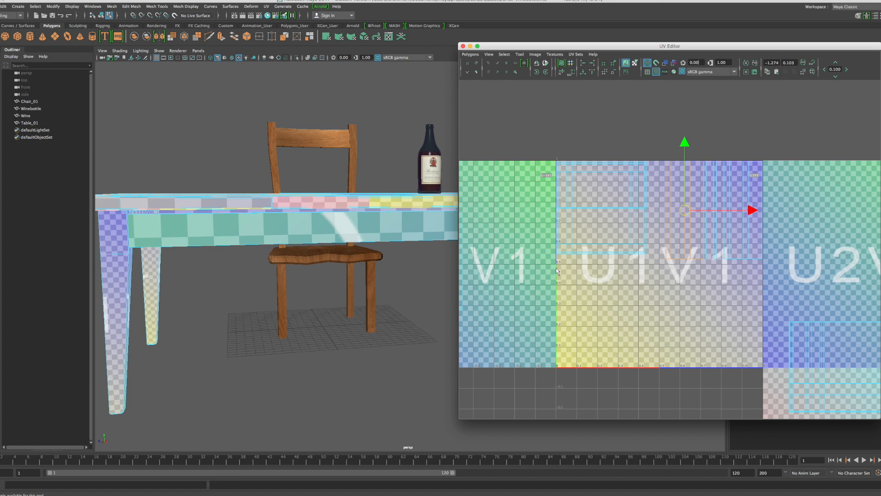
# Step: Move the last strip shells from the U-1V1 tile into the gap beside the end-section shells, aligned with the U1V1 tile's upper edge
pyautogui.keyDown('alt'); pyautogui.moveTo(546, 307); pyautogui.dragTo(620, 301, button='middle'); pyautogui.keyUp('alt')
pyautogui.moveTo(563, 313); pyautogui.dragTo(505, 186)
pyautogui.moveTo(528, 255); pyautogui.dragTo(731, 296)
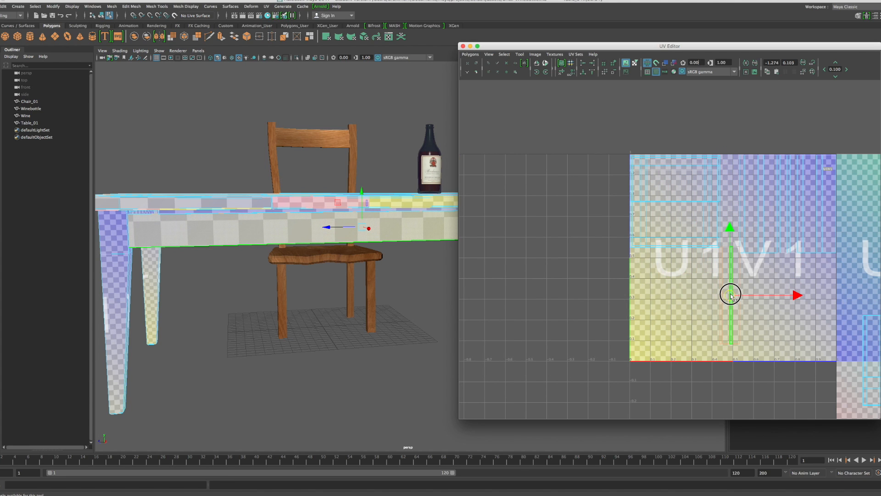
pyautogui.press('f')
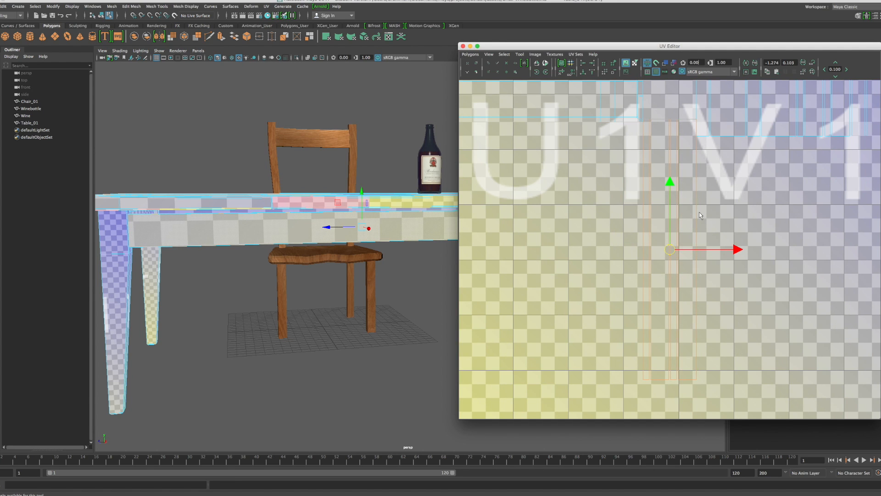
pyautogui.keyDown('alt'); pyautogui.moveTo(710, 204); pyautogui.dragTo(628, 352, button='middle'); pyautogui.keyUp('alt')
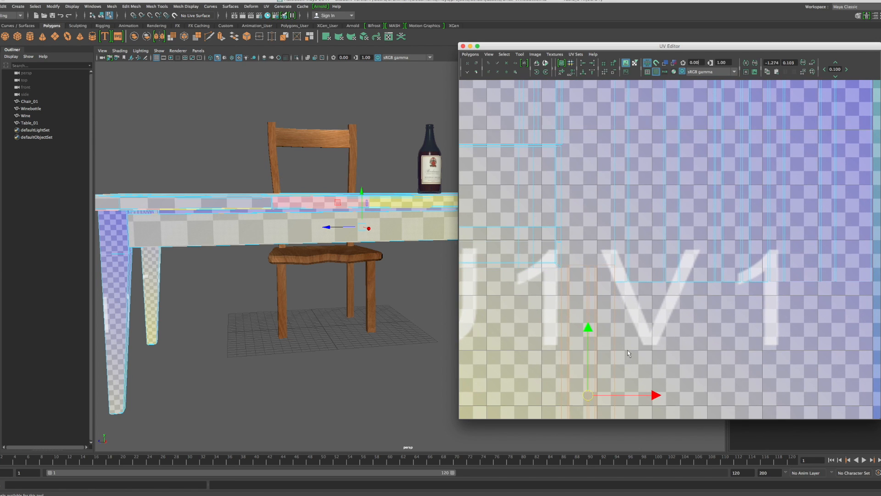
pyautogui.moveTo(589, 330); pyautogui.dragTo(590, 153)
pyautogui.keyDown('alt'); pyautogui.moveTo(668, 195); pyautogui.dragTo(632, 326, button='middle'); pyautogui.keyUp('alt')
pyautogui.click(560, 275)
pyautogui.moveTo(557, 284); pyautogui.dragTo(556, 220)
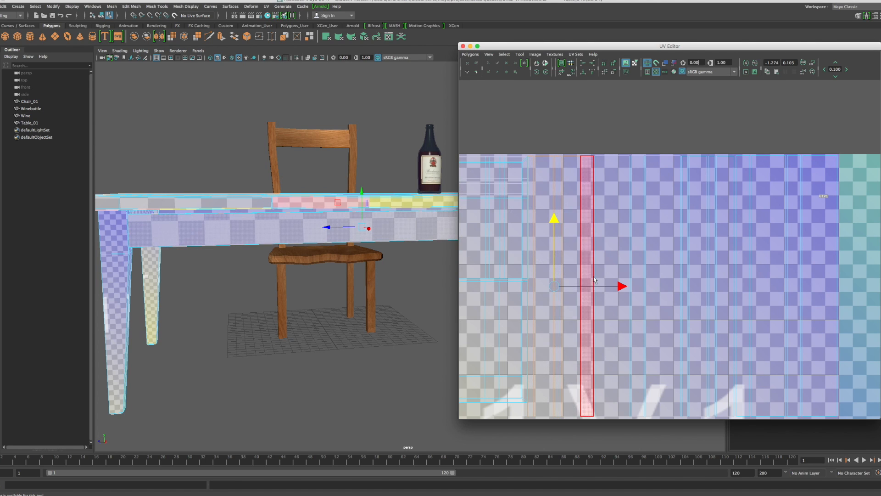
pyautogui.moveTo(622, 285); pyautogui.dragTo(624, 285)
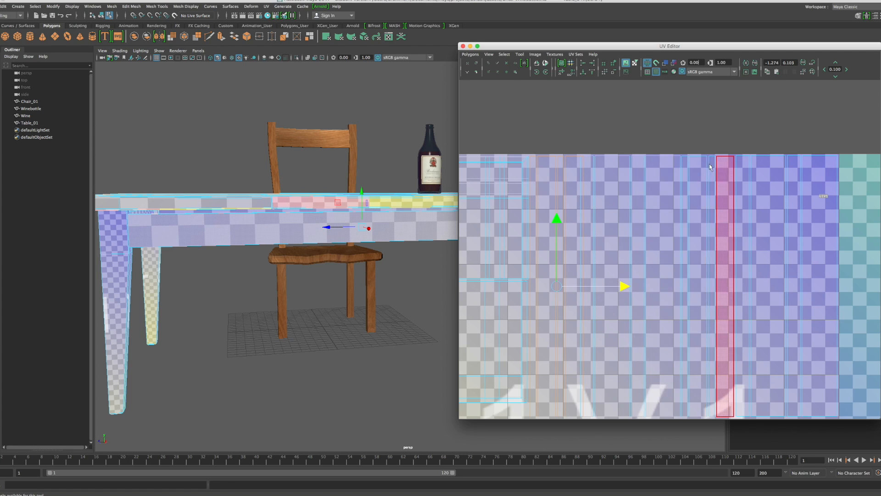
# Step: Turn off the checker display and nudge the two neighbouring strip shells near the middle of the strip row slightly right in the U1V1 tile
pyautogui.click(657, 74)
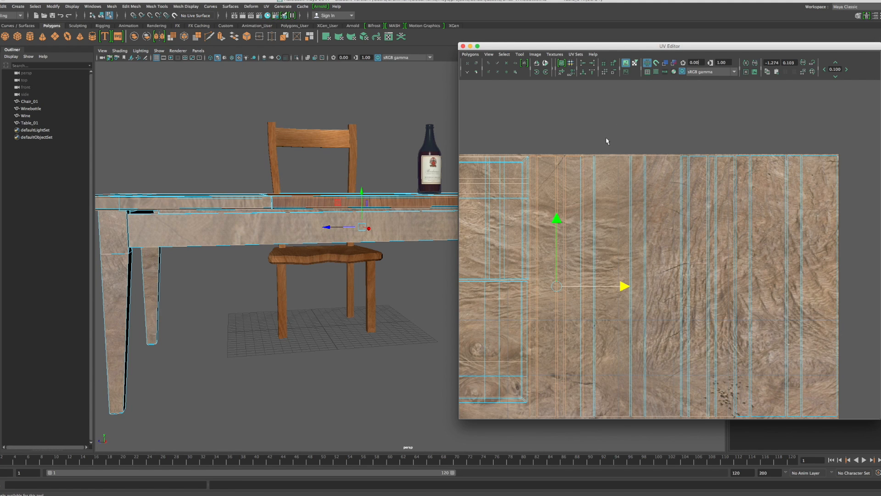
pyautogui.moveTo(591, 144); pyautogui.dragTo(617, 173)
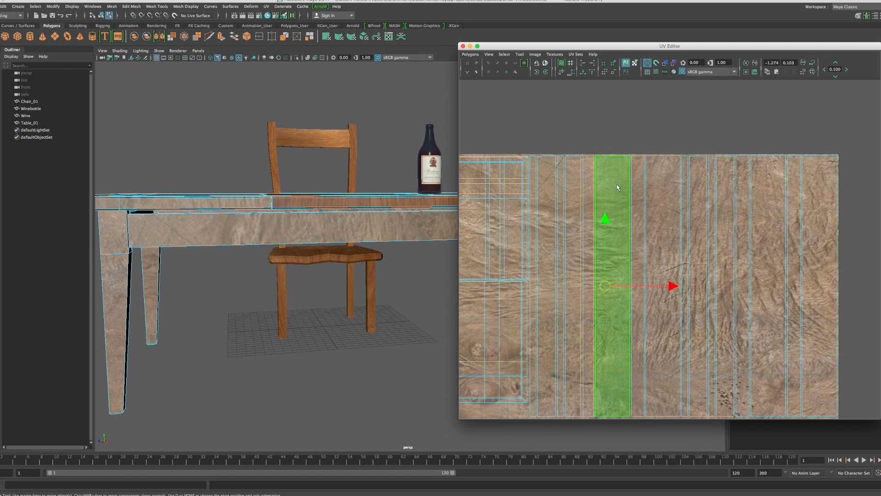
pyautogui.click(674, 287)
pyautogui.moveTo(672, 286); pyautogui.dragTo(674, 287)
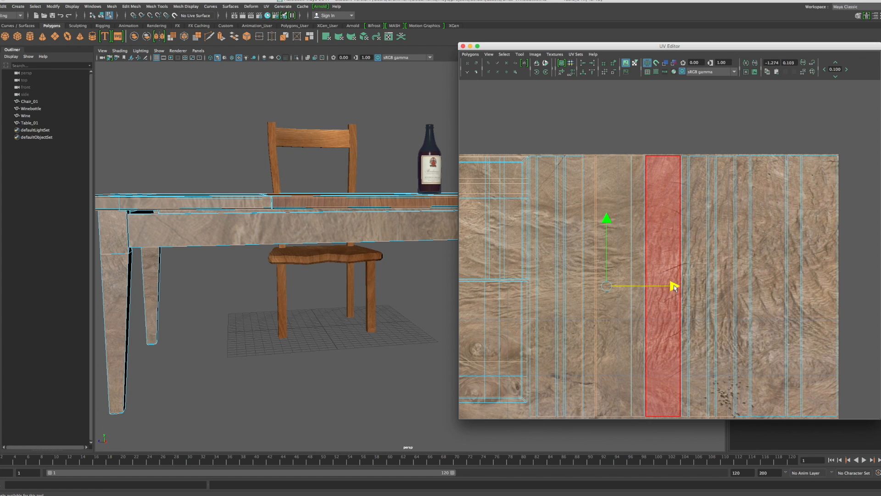
pyautogui.click(587, 158)
pyautogui.moveTo(653, 282); pyautogui.dragTo(655, 283)
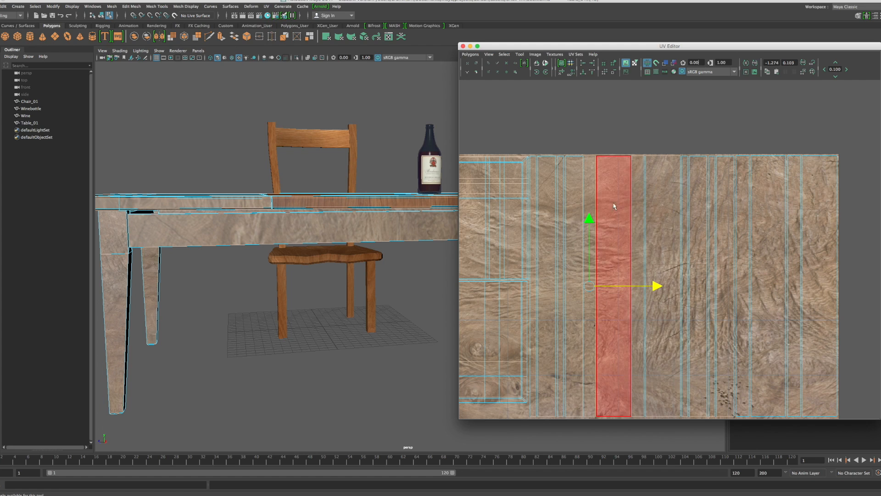
# Step: Shift progressively larger groups of the middle strip shells slightly right in the U1V1 tile to space them apart
pyautogui.moveTo(592, 146); pyautogui.dragTo(640, 168)
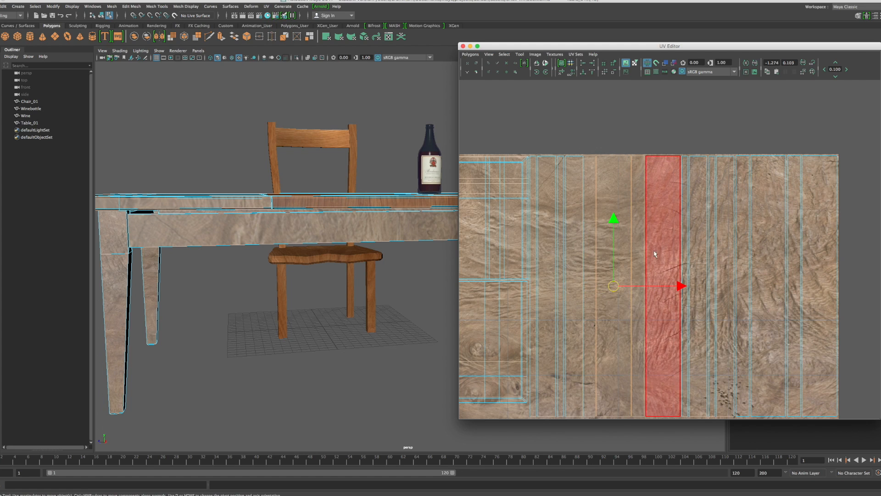
pyautogui.moveTo(679, 284); pyautogui.dragTo(681, 285)
pyautogui.moveTo(591, 141); pyautogui.dragTo(659, 169)
pyautogui.moveTo(699, 285); pyautogui.dragTo(701, 285)
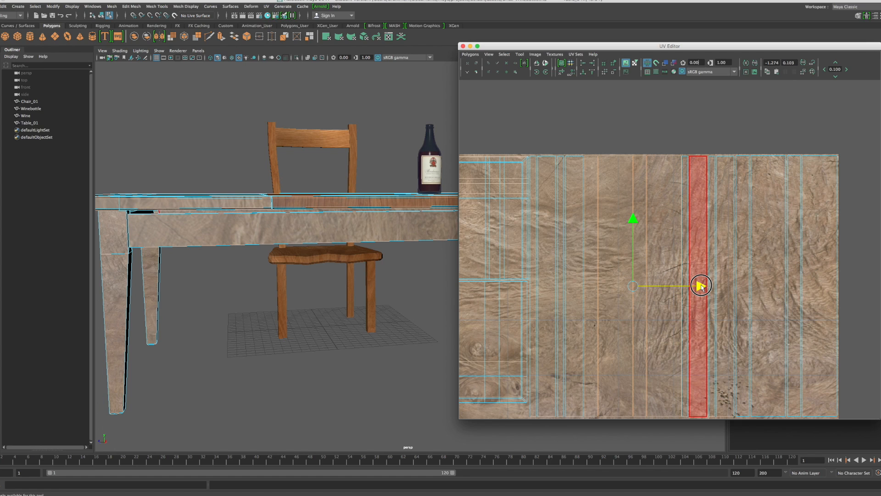
pyautogui.moveTo(701, 286); pyautogui.dragTo(701, 286)
pyautogui.moveTo(596, 144); pyautogui.dragTo(685, 168)
pyautogui.click(703, 285)
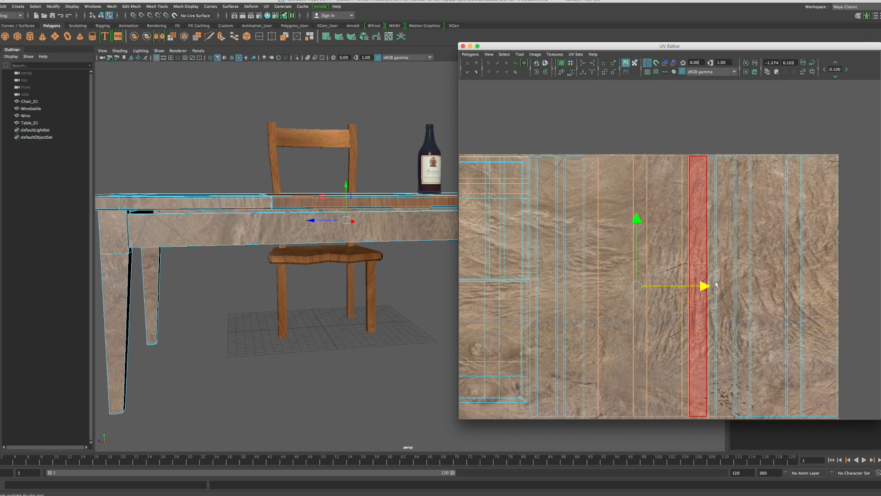
# Step: Nudge the single narrow strip shell right of the middle strips slightly right, away from its left neighbour
pyautogui.click(698, 159)
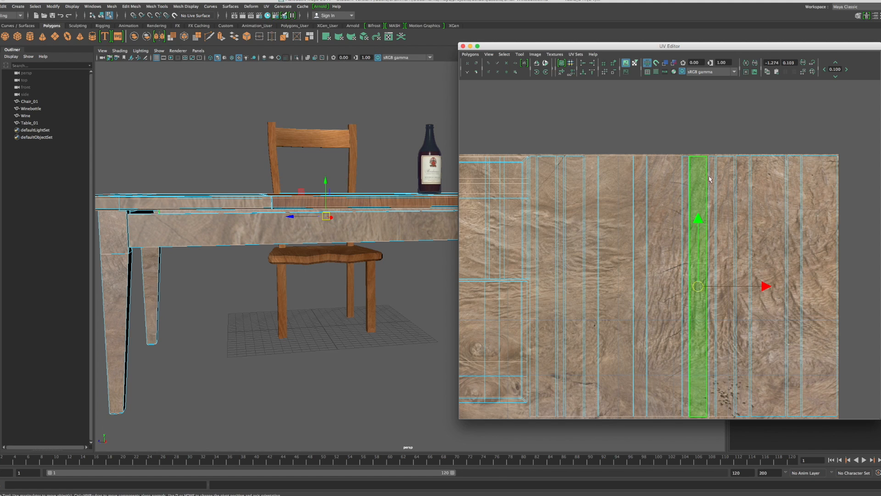
pyautogui.click(765, 286)
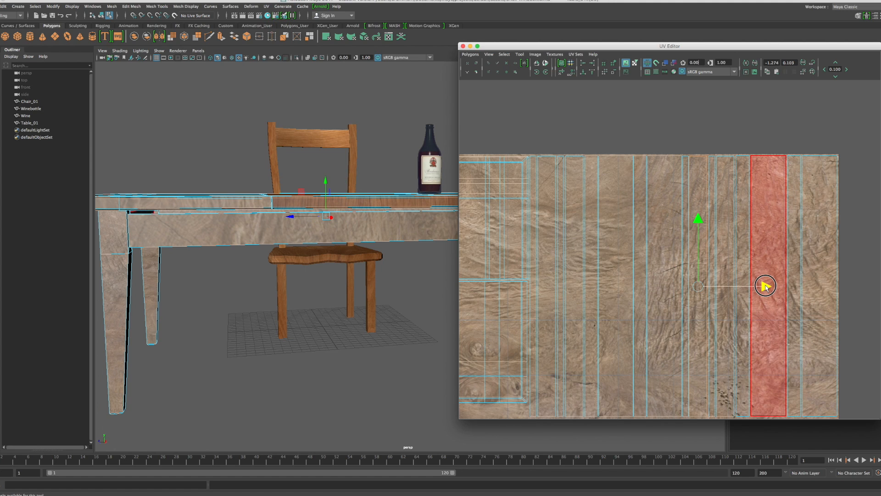
pyautogui.moveTo(765, 286); pyautogui.dragTo(766, 286)
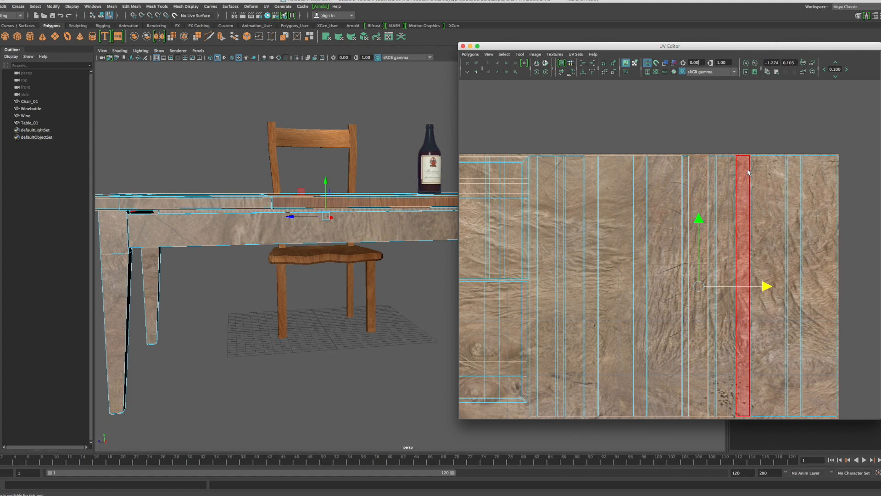
# Step: Check the wood texture on the tabletop, open the Hypershade and graph the network of the mat_table_01 material
pyautogui.scroll(-6, 605, 287)
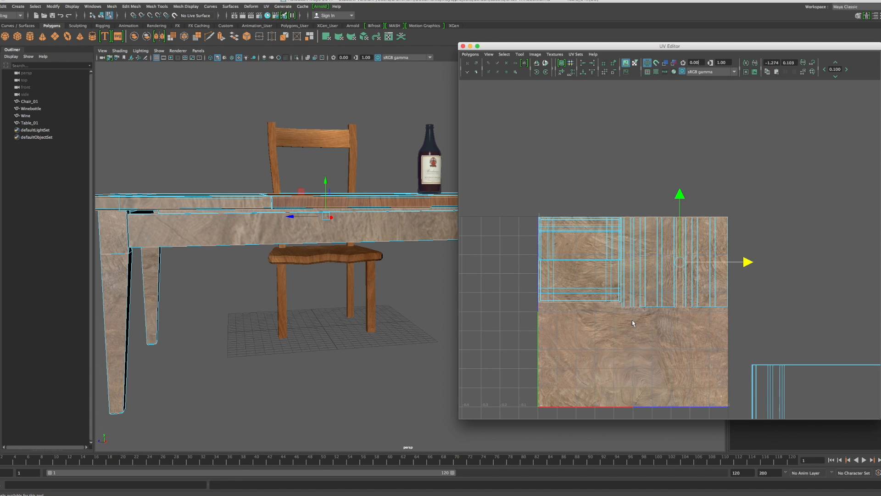
pyautogui.keyDown('alt'); pyautogui.moveTo(289, 241); pyautogui.dragTo(346, 260); pyautogui.keyUp('alt')
pyautogui.click(265, 286)
pyautogui.keyDown('alt'); pyautogui.moveTo(266, 286); pyautogui.dragTo(248, 299); pyautogui.keyUp('alt')
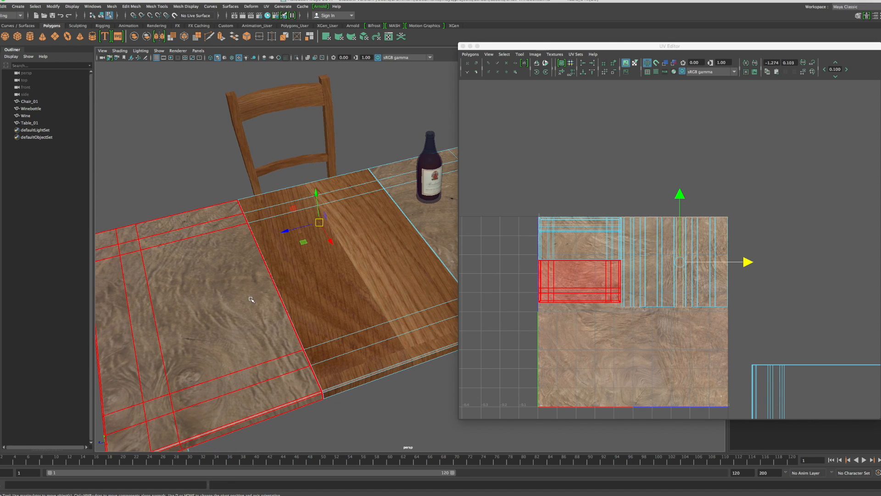
pyautogui.keyDown('alt'); pyautogui.moveTo(309, 379); pyautogui.dragTo(254, 373); pyautogui.keyUp('alt')
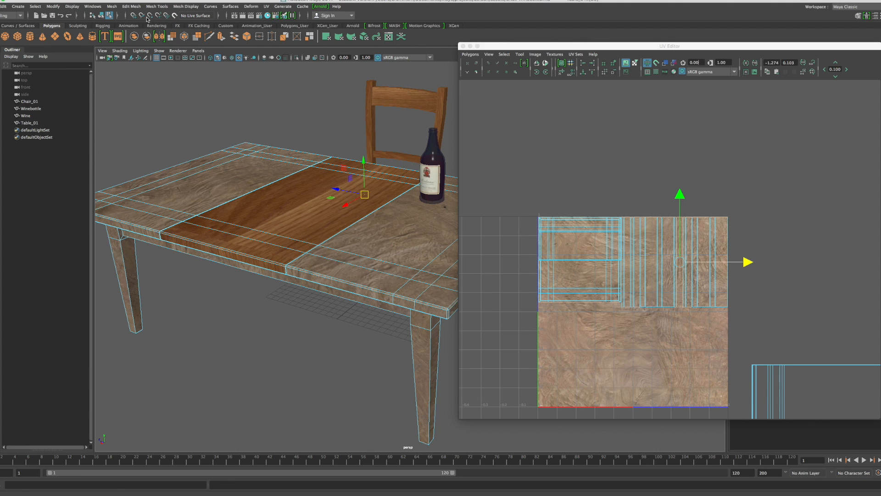
pyautogui.click(94, 7)
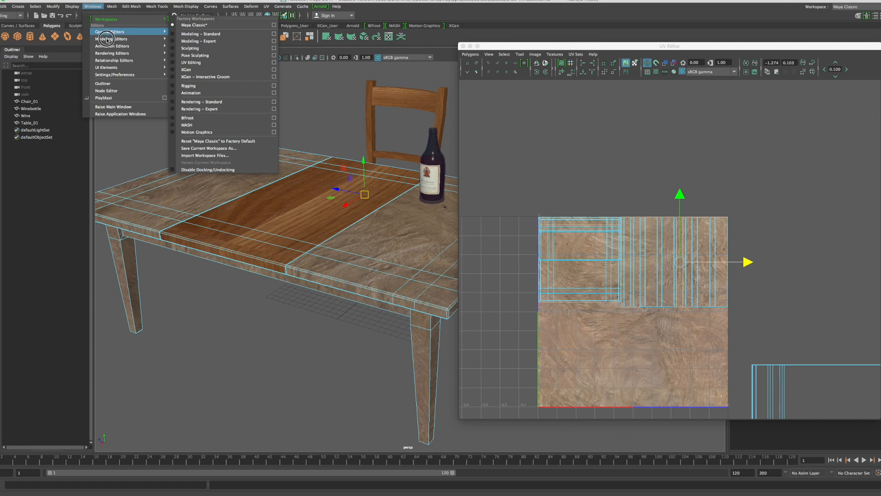
pyautogui.moveTo(110, 46)
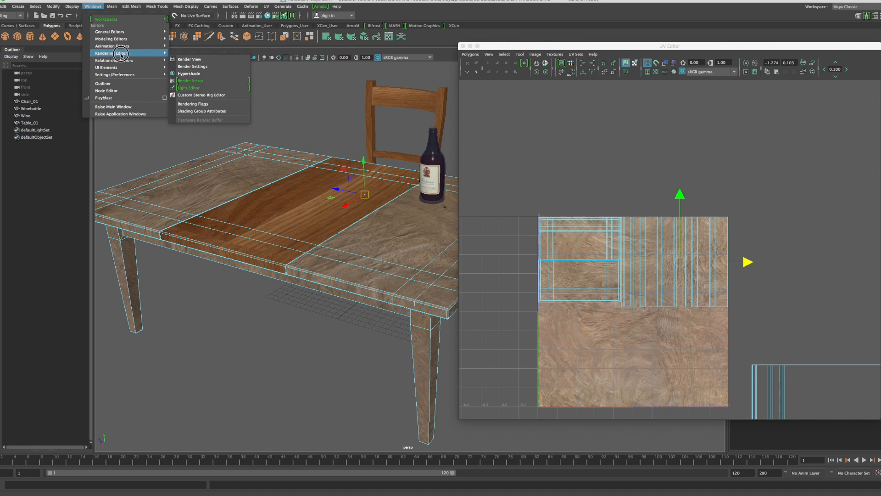
pyautogui.click(192, 74)
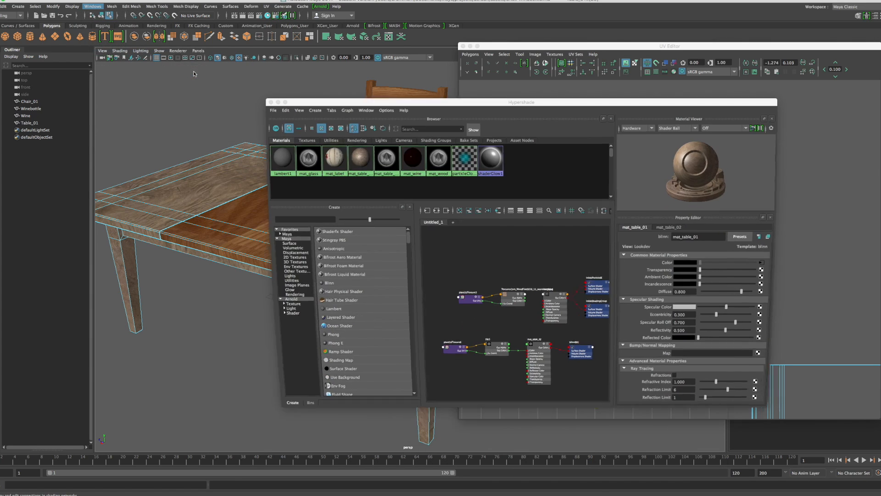
pyautogui.click(362, 158)
pyautogui.rightClick(361, 157)
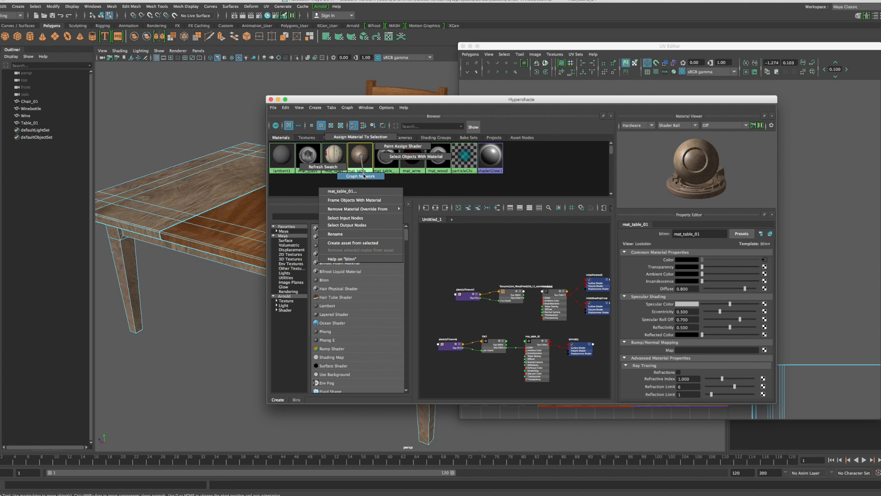
pyautogui.click(363, 176)
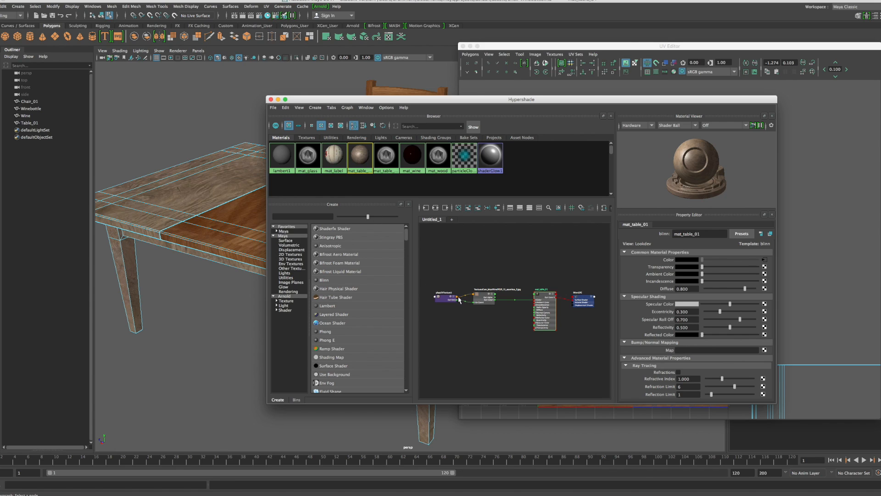
# Step: Set Repeat UV to 2 and 2 on the place2dTexture5 node of the mat_table_01 material
pyautogui.scroll(5, 458, 299)
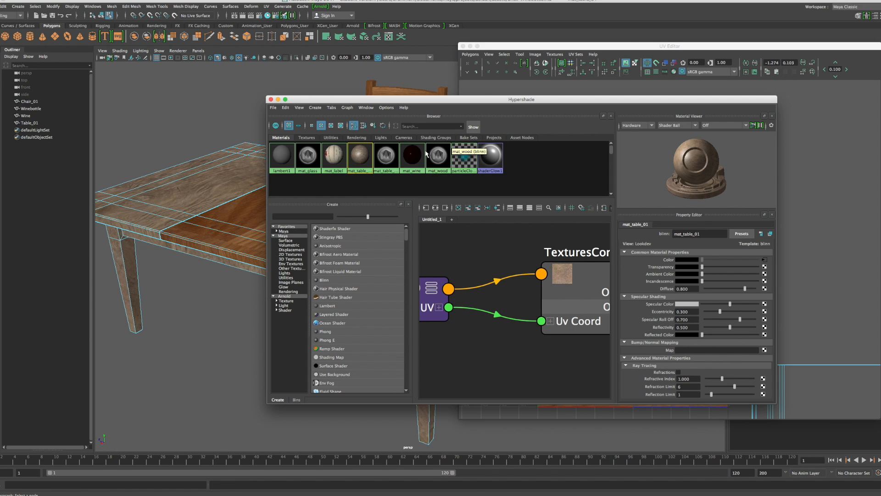
pyautogui.moveTo(490, 319); pyautogui.dragTo(658, 304, button='middle')
pyautogui.scroll(-8, 546, 320)
pyautogui.keyDown('alt'); pyautogui.moveTo(570, 307); pyautogui.dragTo(471, 297, button='middle'); pyautogui.keyUp('alt')
pyautogui.scroll(6, 527, 302)
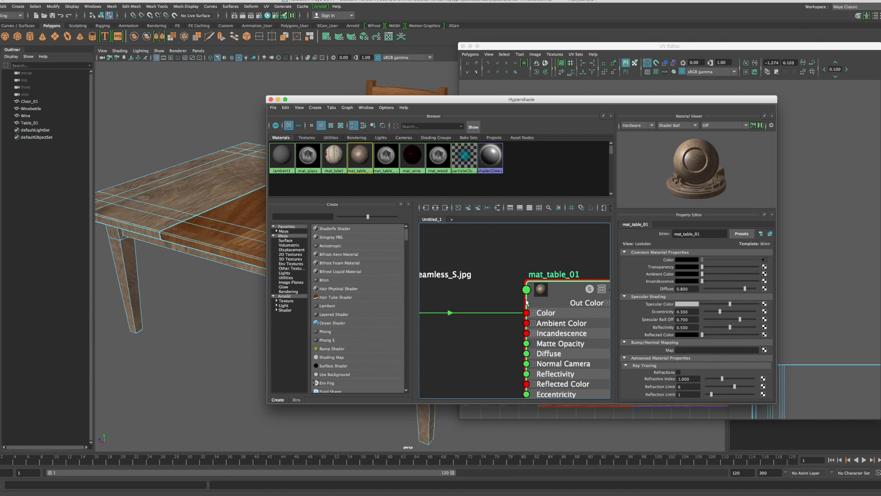
pyautogui.keyDown('alt'); pyautogui.moveTo(496, 321); pyautogui.dragTo(820, 298, button='middle'); pyautogui.keyUp('alt')
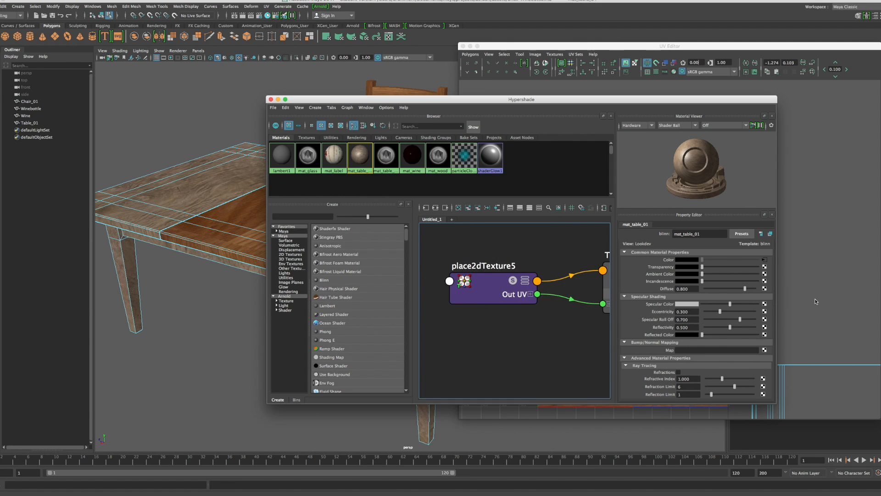
pyautogui.click(474, 298)
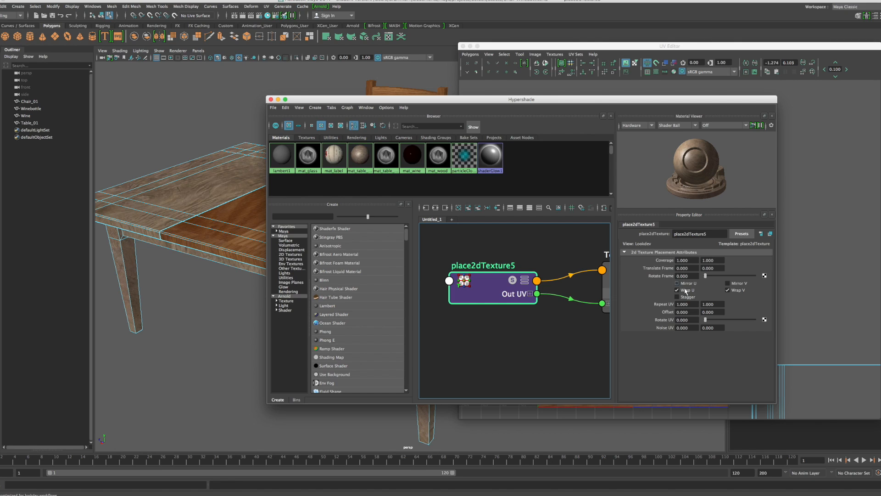
pyautogui.moveTo(691, 304); pyautogui.dragTo(674, 306)
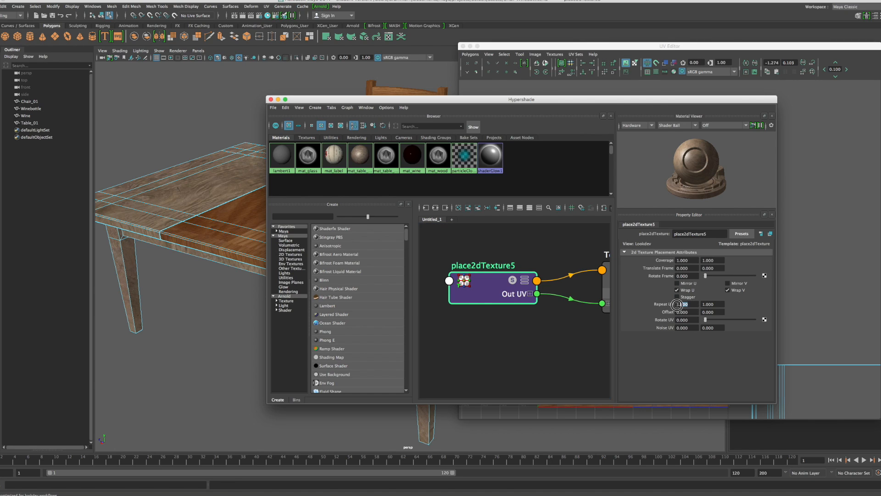
pyautogui.write('2')
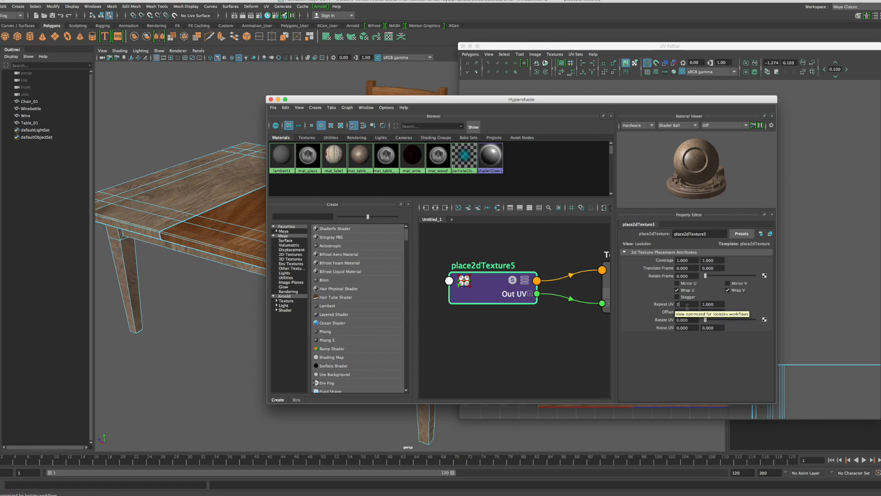
pyautogui.click(702, 304)
pyautogui.moveTo(702, 304); pyautogui.dragTo(697, 302)
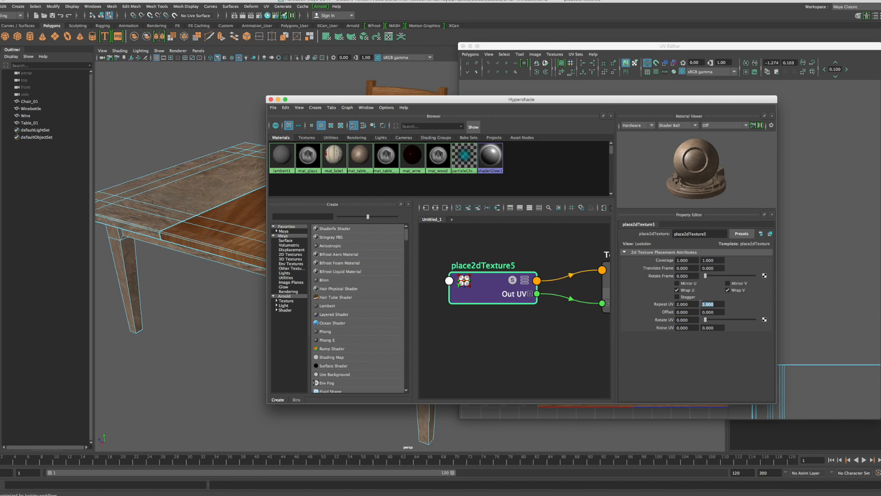
pyautogui.write('2')
pyautogui.press('Return')
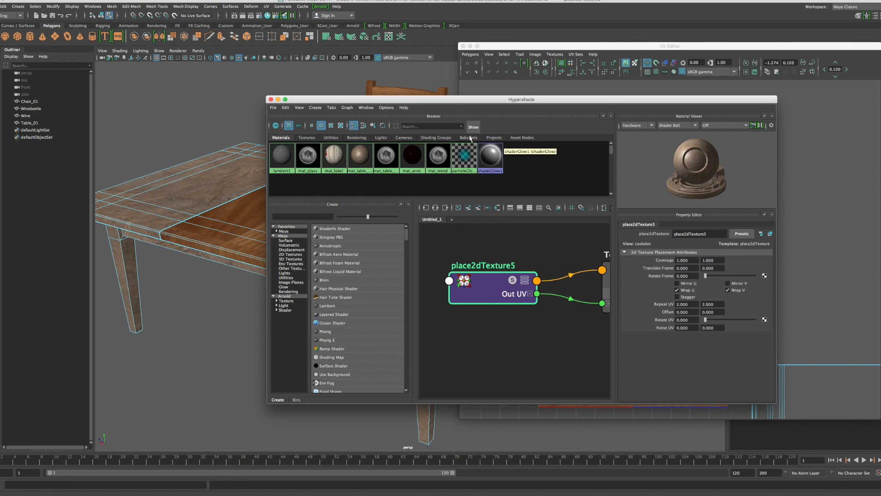
# Step: Try to switch the UV Editor's background image to the Table_01 blinn5SG file4 texture
pyautogui.click(731, 52)
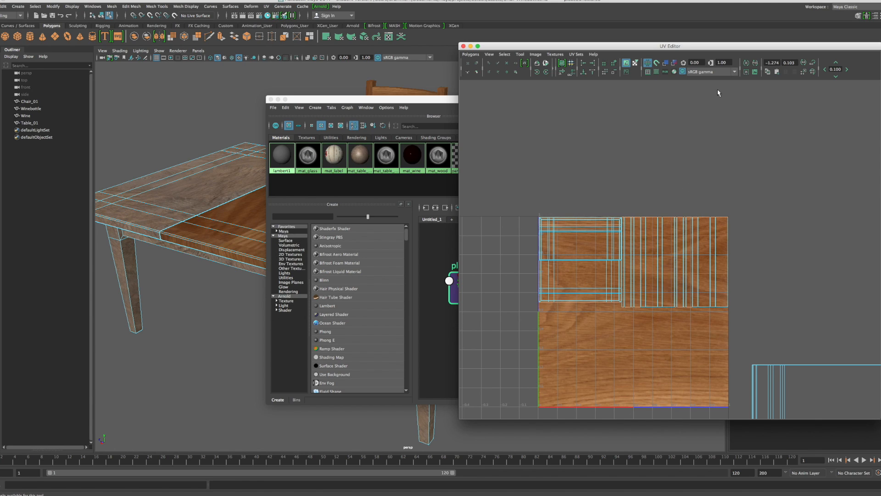
pyautogui.click(554, 54)
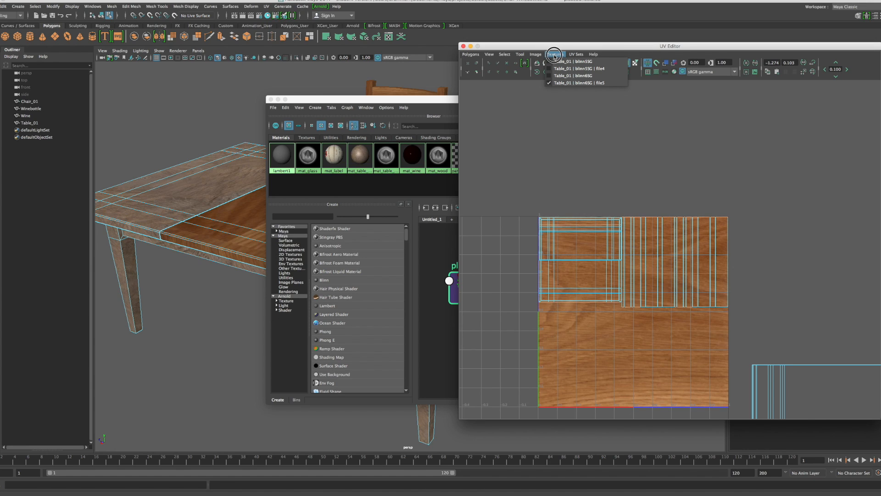
pyautogui.click(574, 68)
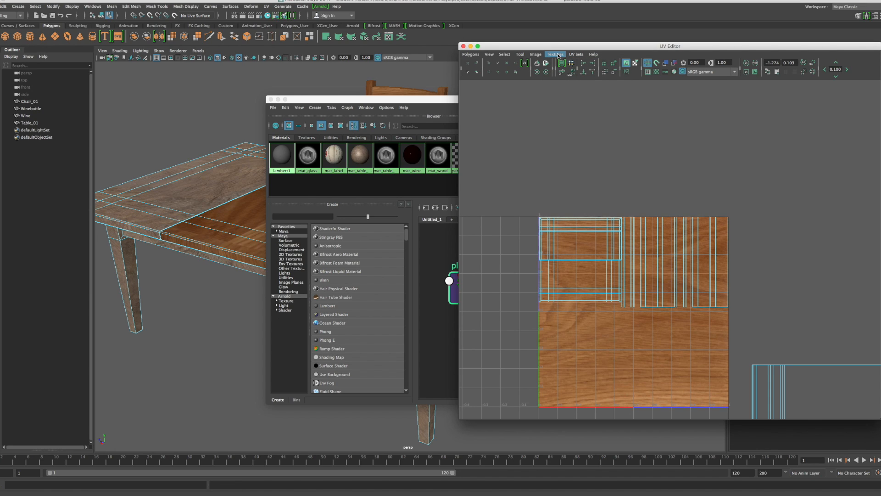
pyautogui.click(556, 55)
pyautogui.click(554, 68)
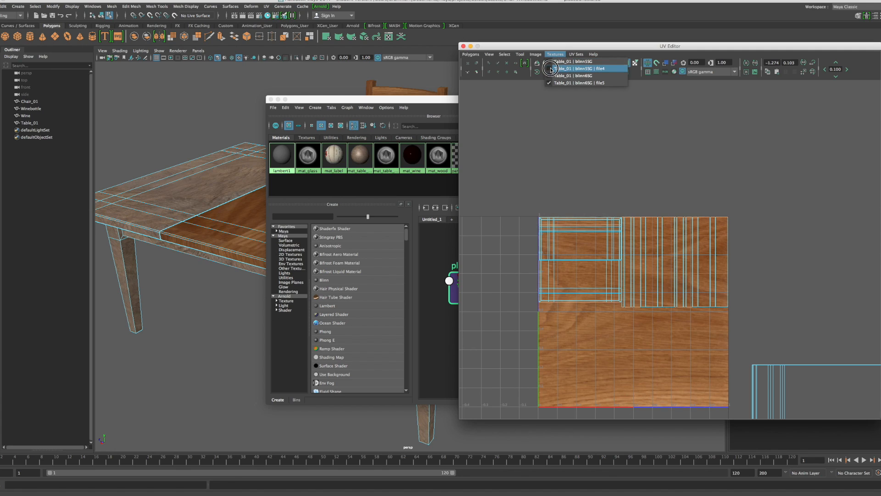
pyautogui.click(550, 69)
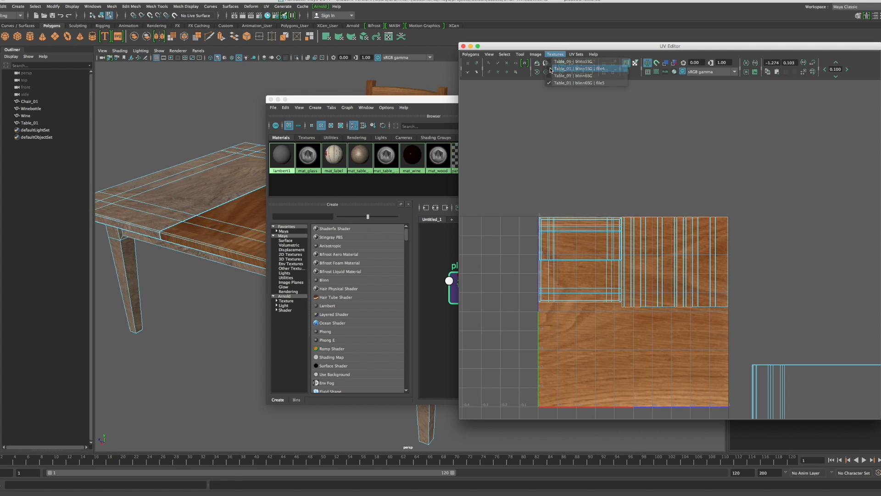
pyautogui.click(556, 54)
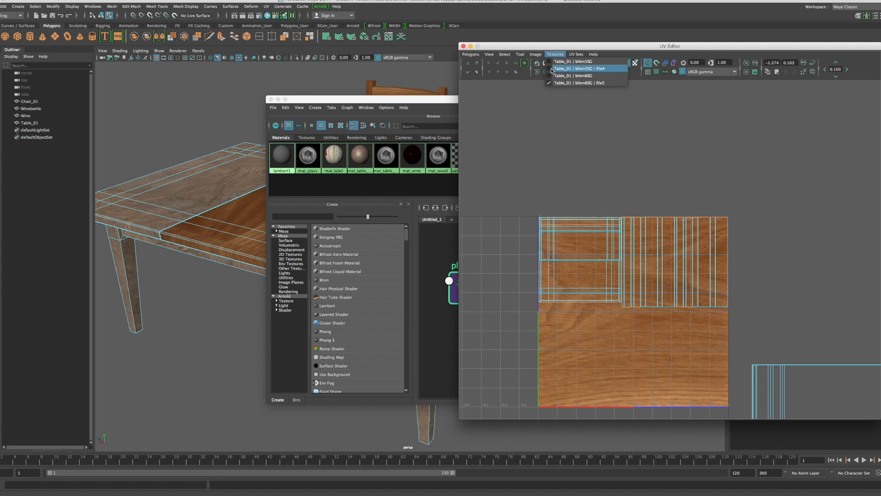
pyautogui.click(551, 69)
pyautogui.click(556, 54)
pyautogui.click(551, 77)
pyautogui.click(554, 54)
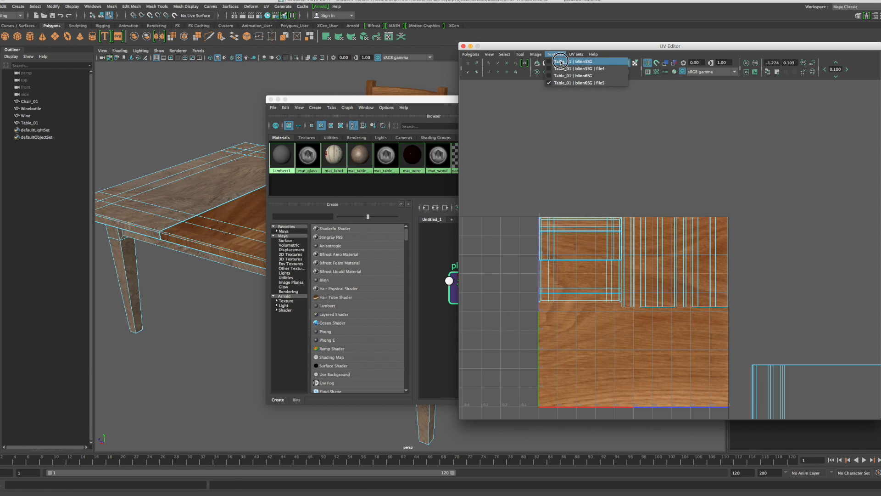
pyautogui.click(560, 62)
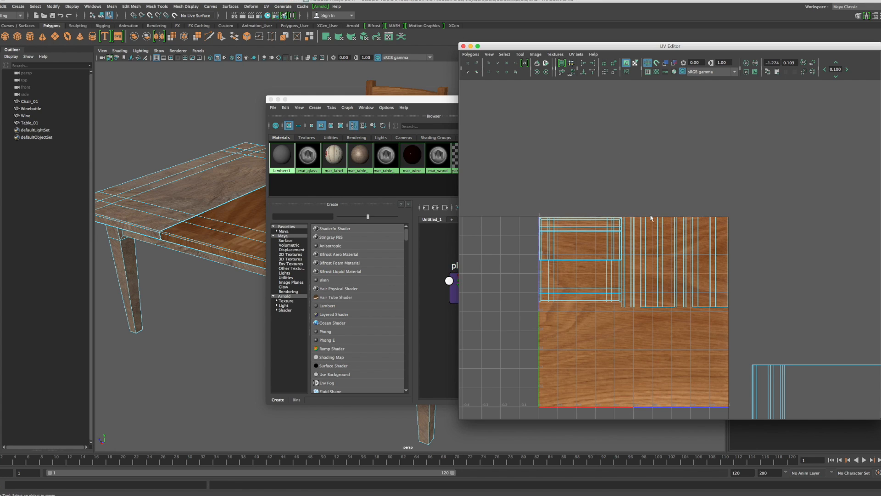
pyautogui.scroll(-7, 763, 306)
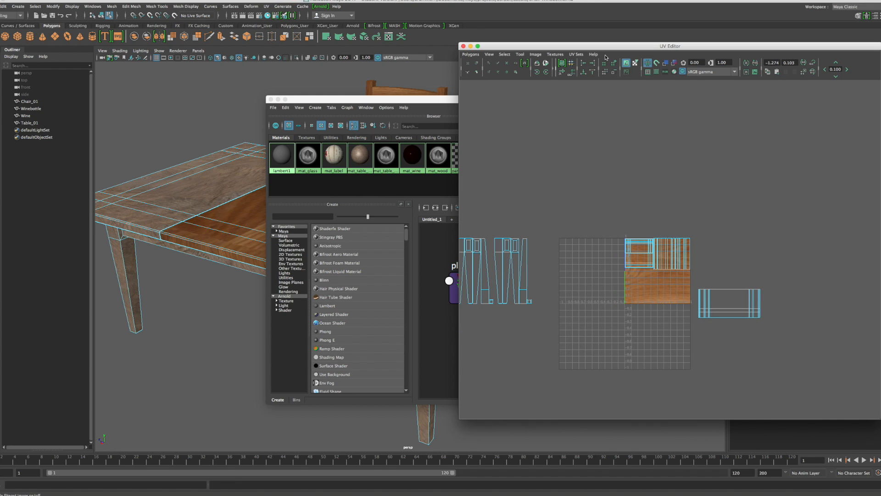
# Step: Switch the UV Editor's background to the Table_01 blinn5SG file4 texture and check its tiling behind the shells
pyautogui.click(579, 56)
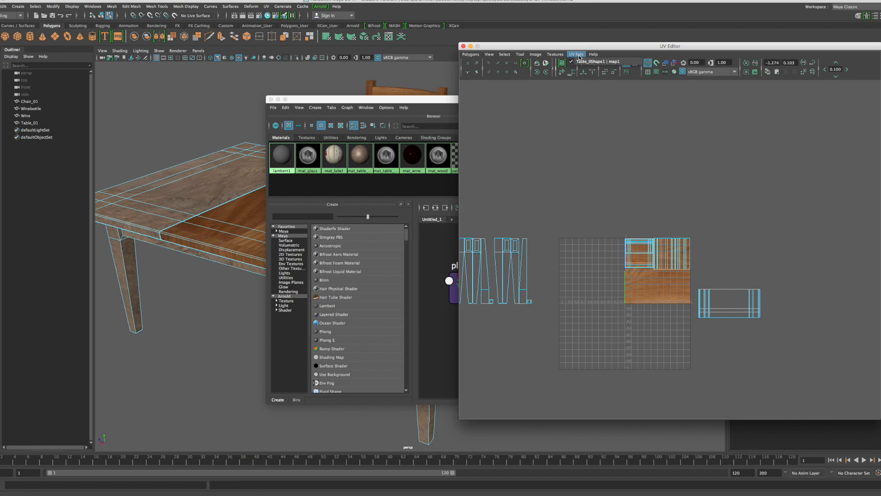
pyautogui.moveTo(555, 54)
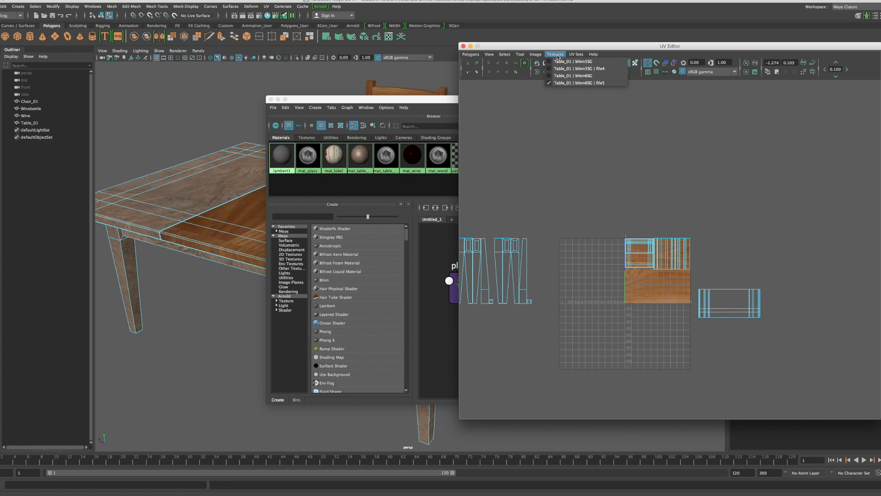
pyautogui.click(549, 84)
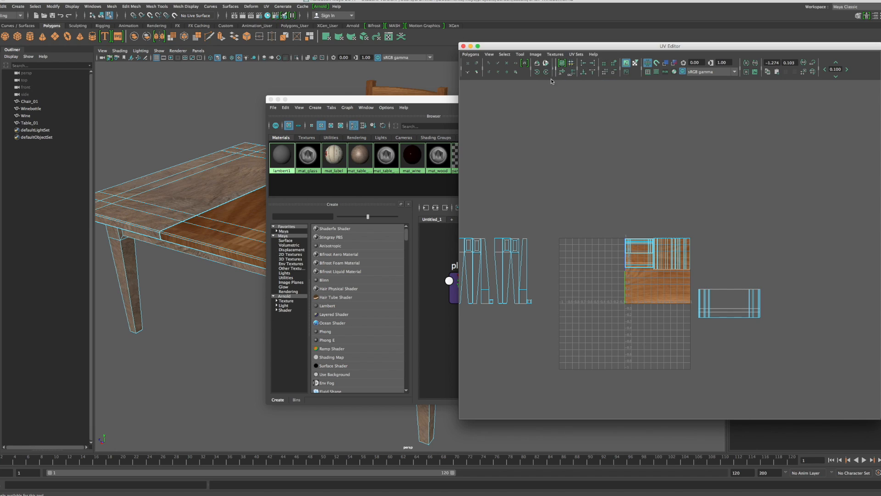
pyautogui.click(557, 55)
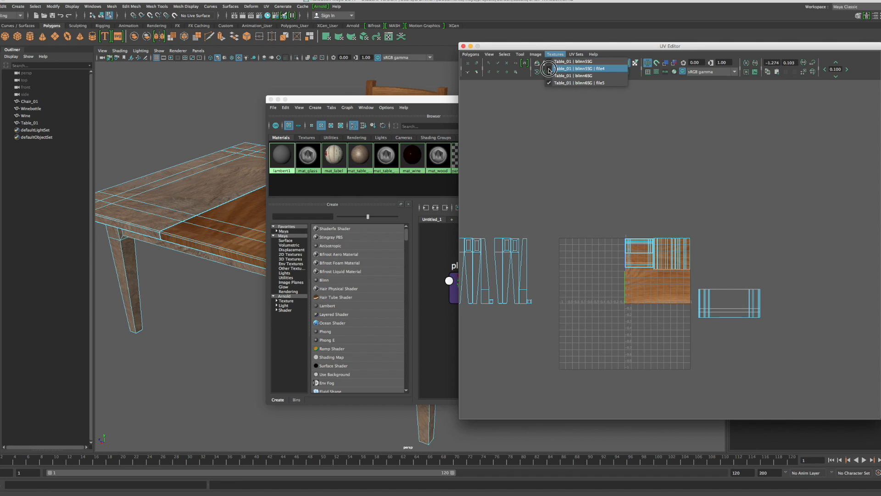
pyautogui.click(565, 69)
pyautogui.scroll(5, 655, 303)
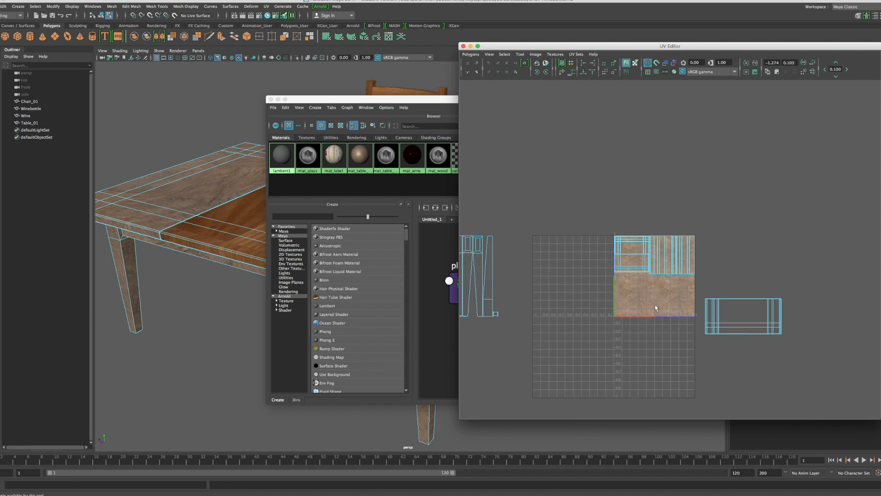
pyautogui.scroll(3, 655, 303)
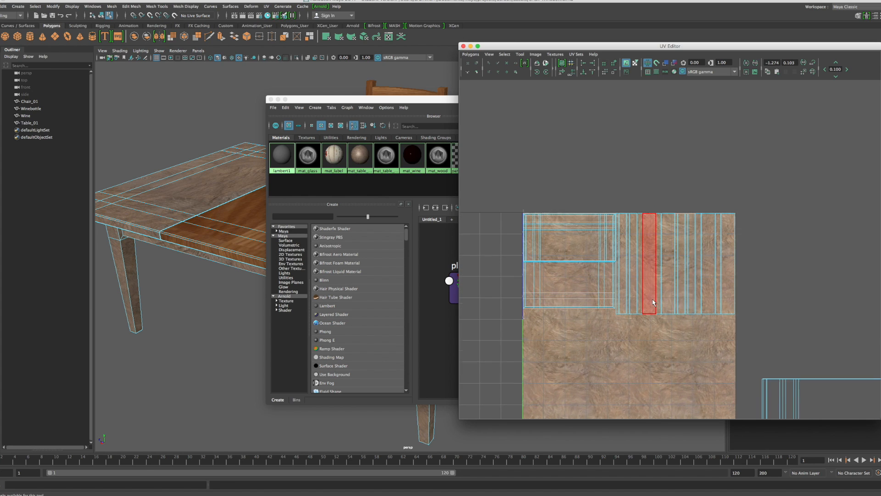
pyautogui.keyDown('alt'); pyautogui.moveTo(654, 340); pyautogui.dragTo(649, 283, button='middle'); pyautogui.keyUp('alt')
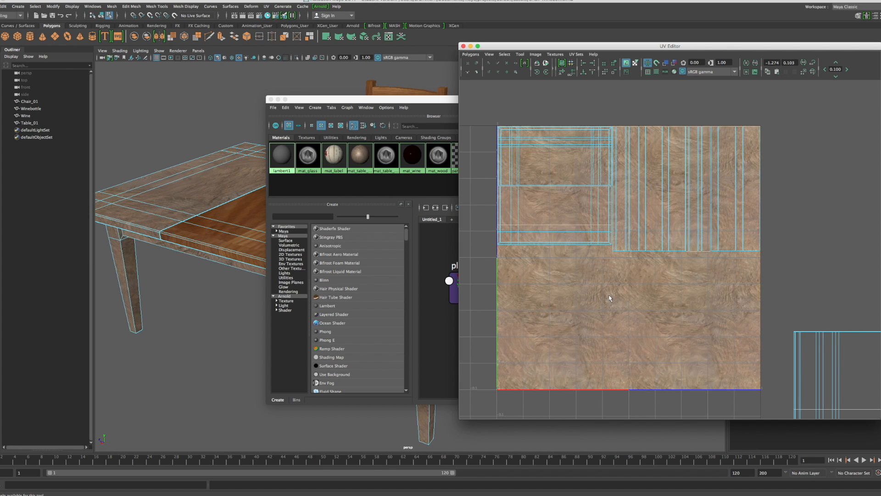
# Step: Move the Hypershade clear of the tabletop and set Repeat UV to 4 and 4 on the place2dTexture5 node
pyautogui.keyDown('alt'); pyautogui.moveTo(223, 305); pyautogui.dragTo(278, 298); pyautogui.keyUp('alt')
pyautogui.click(452, 101)
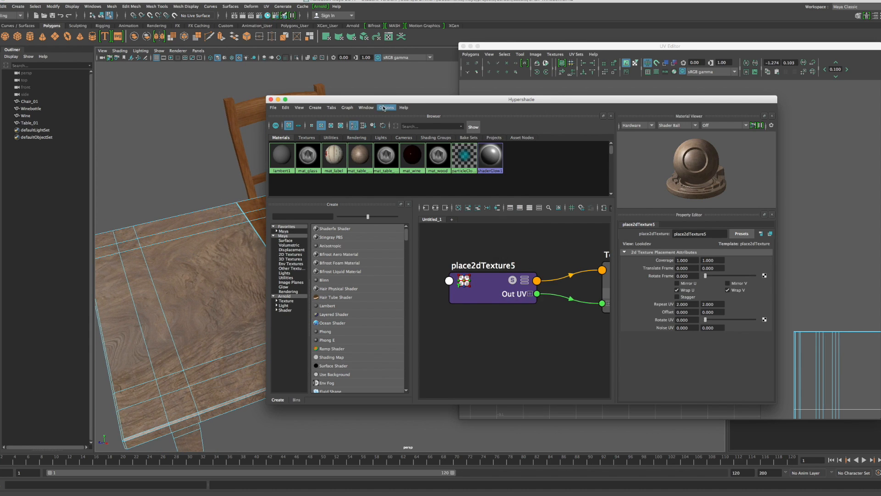
pyautogui.moveTo(451, 101); pyautogui.dragTo(537, 97)
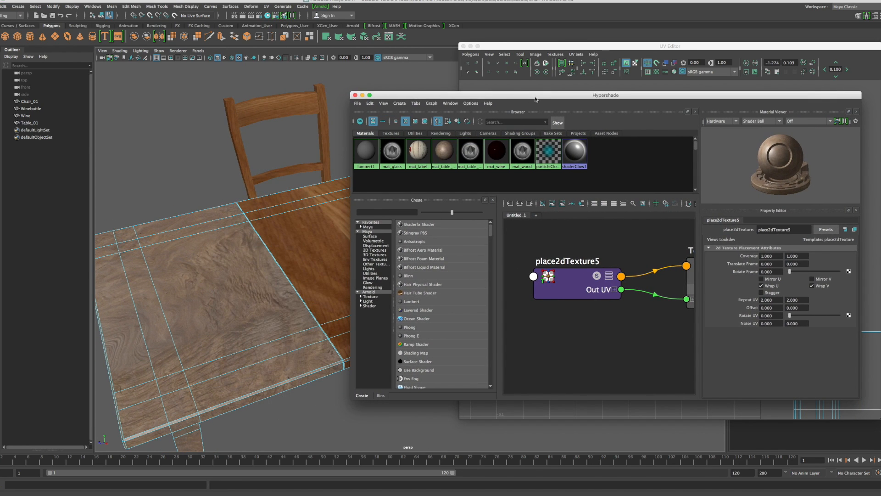
pyautogui.click(763, 299)
pyautogui.write('4')
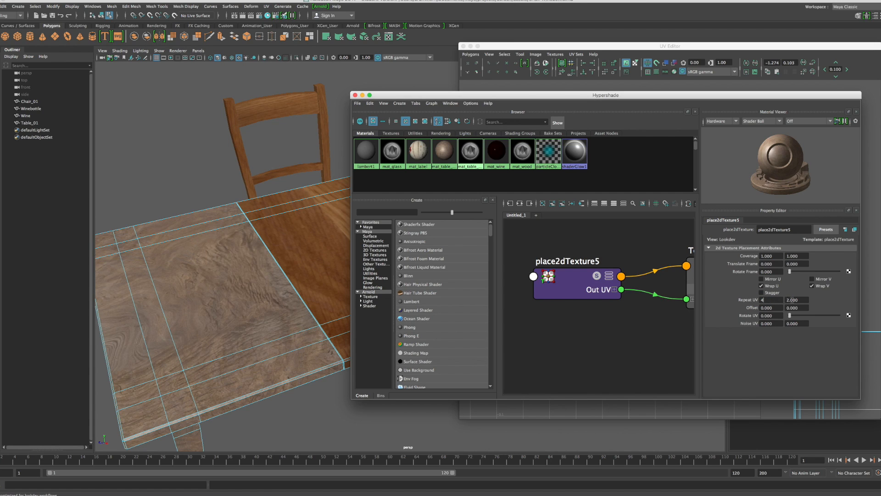
pyautogui.press('Tab')
pyautogui.write('4')
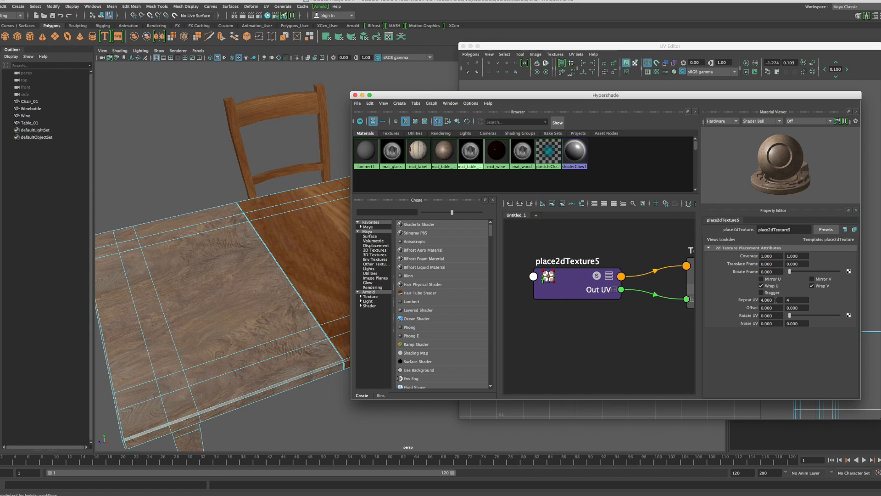
pyautogui.press('Return')
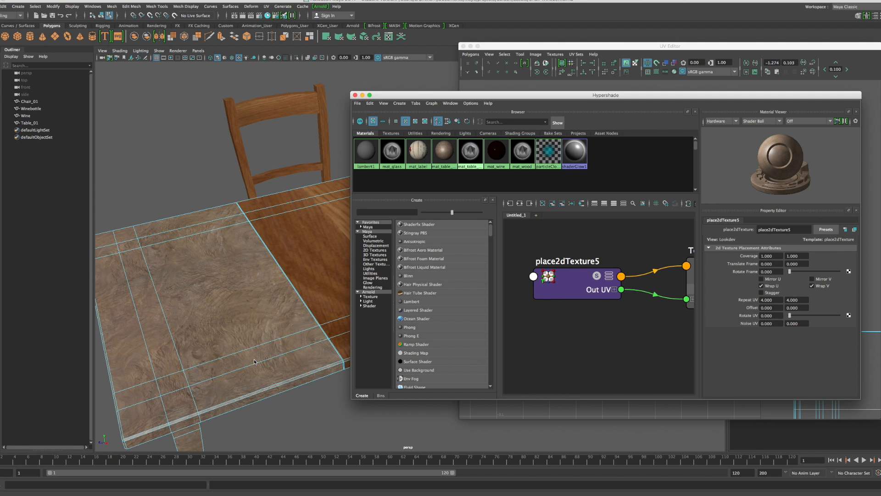
# Step: Inspect the wood tiling across the table, shift the Hypershade and UV Editor windows aside and minimize the Hypershade
pyautogui.keyDown('alt'); pyautogui.moveTo(259, 350); pyautogui.dragTo(166, 354); pyautogui.keyUp('alt')
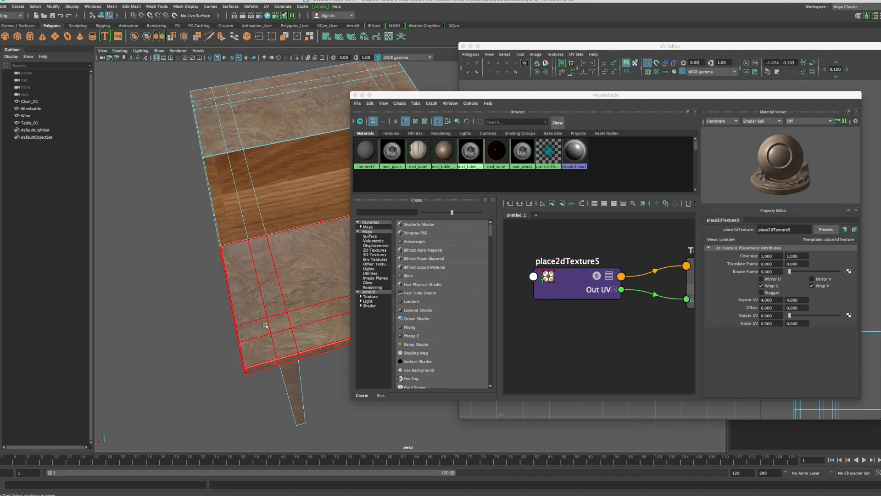
pyautogui.keyDown('alt'); pyautogui.moveTo(216, 342); pyautogui.dragTo(264, 332, button='right'); pyautogui.keyUp('alt')
pyautogui.keyDown('alt'); pyautogui.moveTo(264, 331); pyautogui.dragTo(363, 320); pyautogui.keyUp('alt')
pyautogui.keyDown('alt'); pyautogui.moveTo(247, 349); pyautogui.dragTo(316, 355); pyautogui.keyUp('alt')
pyautogui.moveTo(456, 97); pyautogui.dragTo(540, 99)
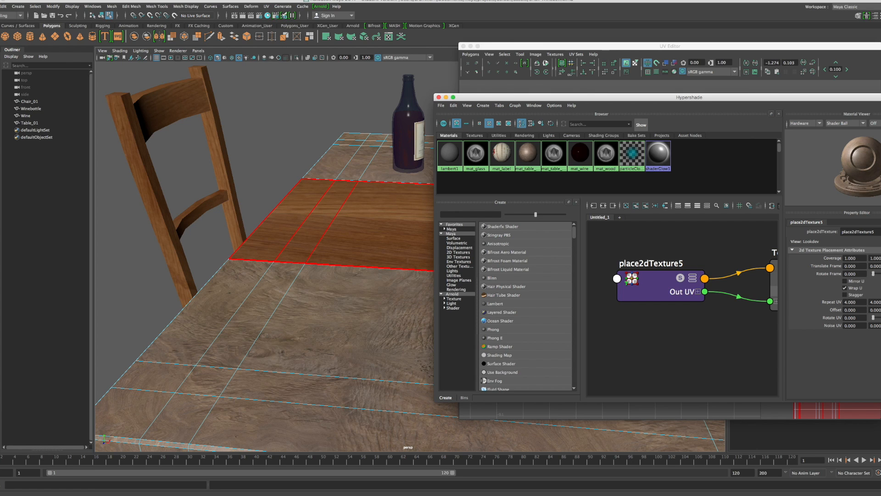
pyautogui.press('super+Tab')
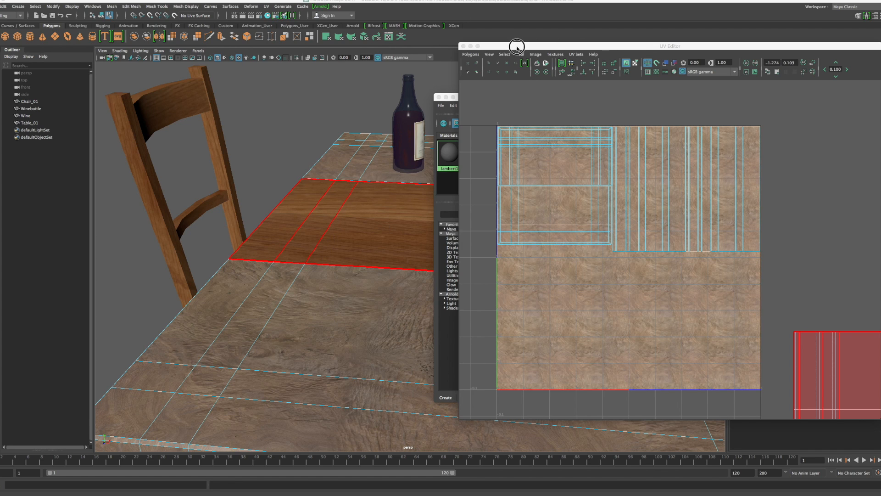
pyautogui.moveTo(516, 43); pyautogui.dragTo(586, 44)
pyautogui.click(452, 99)
pyautogui.click(445, 98)
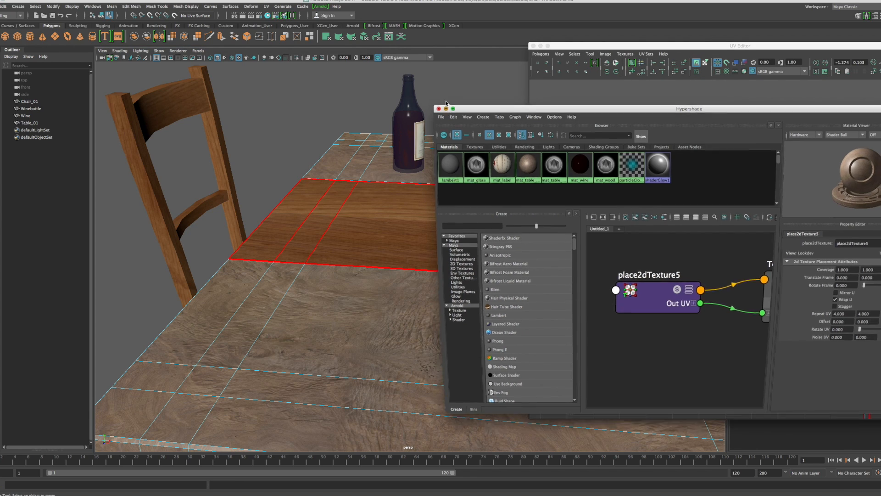
# Step: Examine the tabletop's end panel up close from several angles for visible repetition in the wood texture
pyautogui.keyDown('alt'); pyautogui.moveTo(448, 228); pyautogui.dragTo(447, 239); pyautogui.keyUp('alt')
pyautogui.keyDown('alt'); pyautogui.moveTo(448, 239); pyautogui.dragTo(340, 95, button='middle'); pyautogui.keyUp('alt')
pyautogui.keyDown('alt'); pyautogui.moveTo(331, 264); pyautogui.dragTo(349, 221); pyautogui.keyUp('alt')
pyautogui.keyDown('alt'); pyautogui.moveTo(349, 221); pyautogui.dragTo(310, 219, button='middle'); pyautogui.keyUp('alt')
pyautogui.keyDown('alt'); pyautogui.moveTo(346, 272); pyautogui.dragTo(209, 293); pyautogui.keyUp('alt')
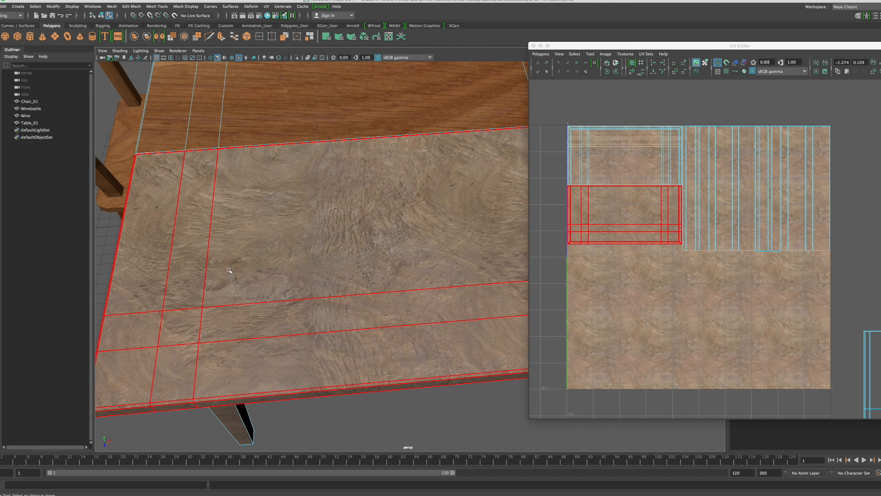
pyautogui.keyDown('alt'); pyautogui.moveTo(394, 230); pyautogui.dragTo(291, 240); pyautogui.keyUp('alt')
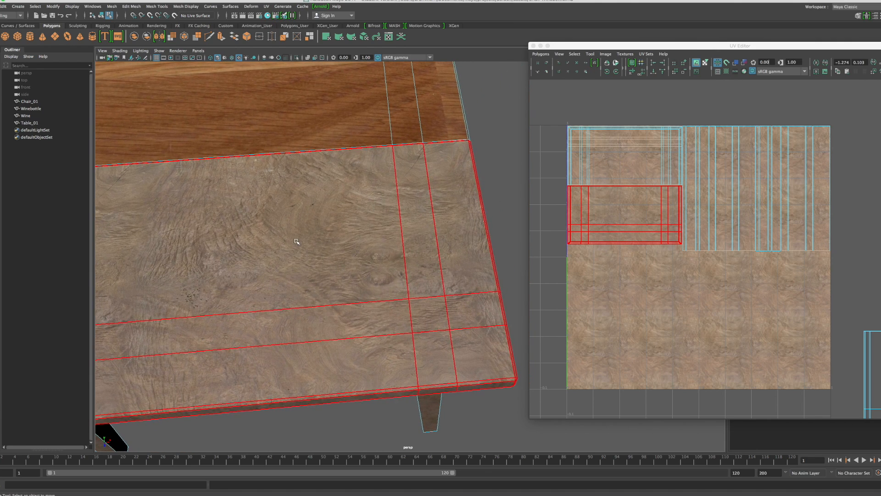
pyautogui.keyDown('alt'); pyautogui.moveTo(357, 258); pyautogui.dragTo(352, 217); pyautogui.keyUp('alt')
pyautogui.keyDown('alt'); pyautogui.moveTo(352, 217); pyautogui.dragTo(345, 350, button='middle'); pyautogui.keyUp('alt')
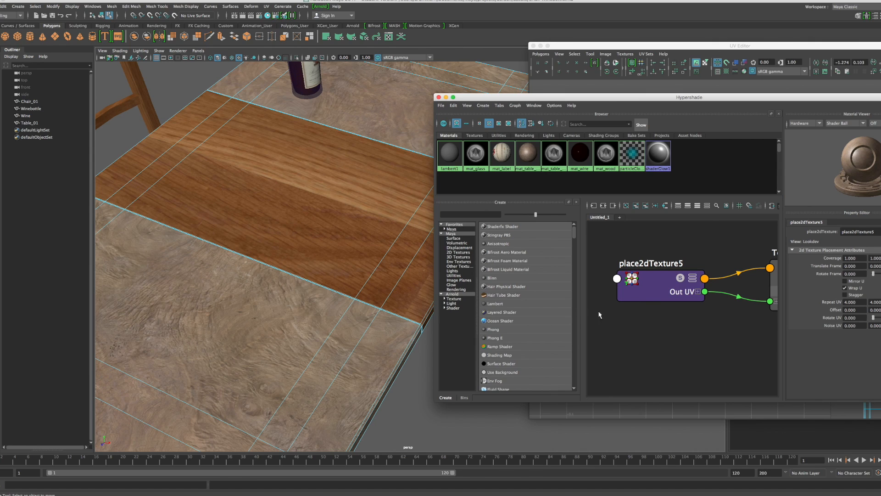
# Step: Set Repeat UV to 3 and 3 on the place2dTexture5 node
pyautogui.click(642, 293)
pyautogui.doubleClick(850, 302)
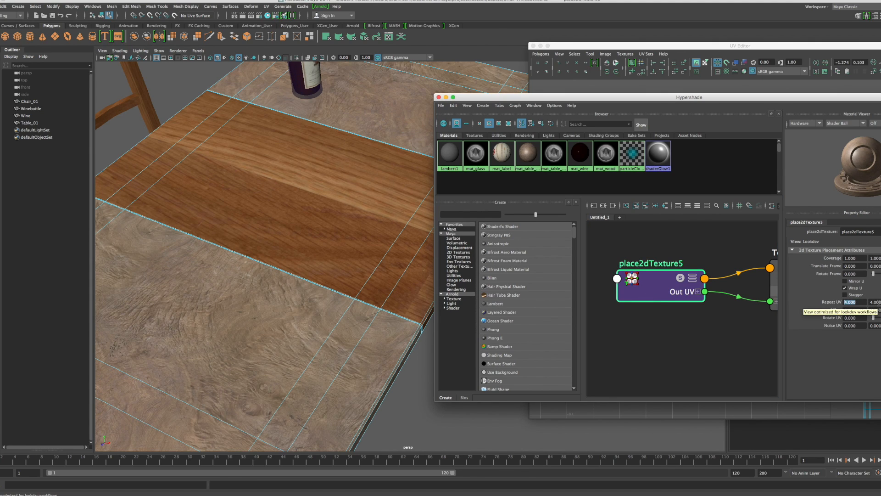
pyautogui.write('3')
pyautogui.press('Tab')
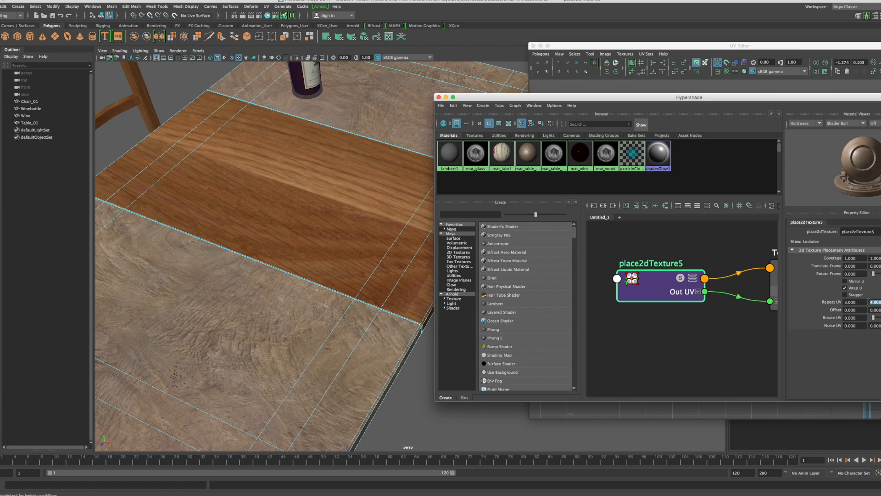
pyautogui.write('3')
pyautogui.press('Return')
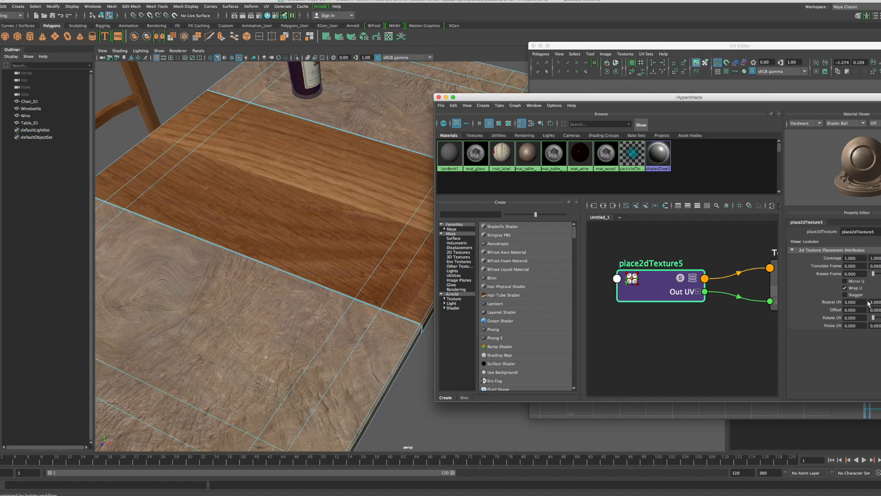
# Step: Check the wood texture's scale on the whole table, including the legs and the middle panel
pyautogui.keyDown('alt'); pyautogui.moveTo(322, 379); pyautogui.dragTo(274, 384); pyautogui.keyUp('alt')
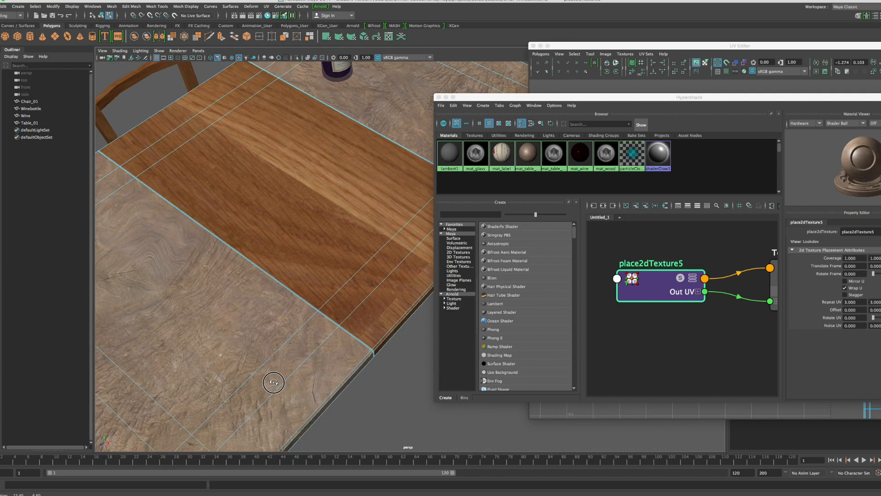
pyautogui.keyDown('alt'); pyautogui.moveTo(313, 326); pyautogui.dragTo(256, 295); pyautogui.keyUp('alt')
pyautogui.click(281, 334)
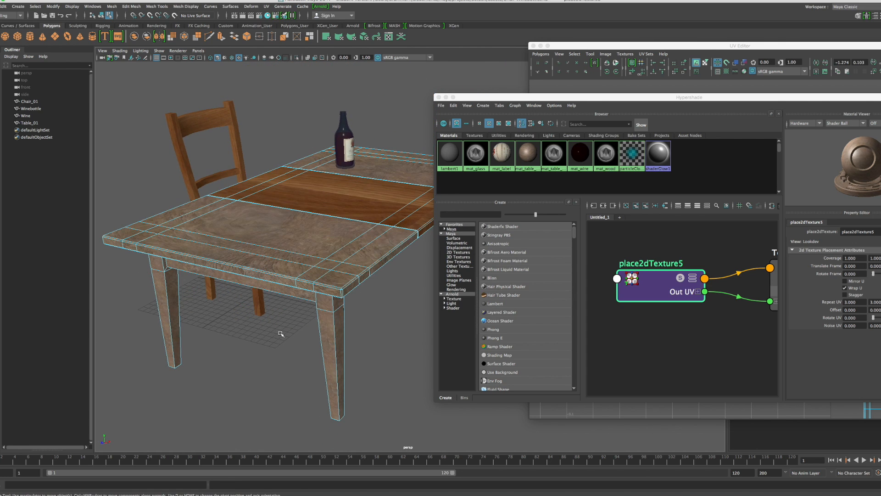
pyautogui.keyDown('alt'); pyautogui.moveTo(286, 335); pyautogui.dragTo(317, 316); pyautogui.keyUp('alt')
pyautogui.keyDown('alt'); pyautogui.moveTo(279, 263); pyautogui.dragTo(336, 311); pyautogui.keyUp('alt')
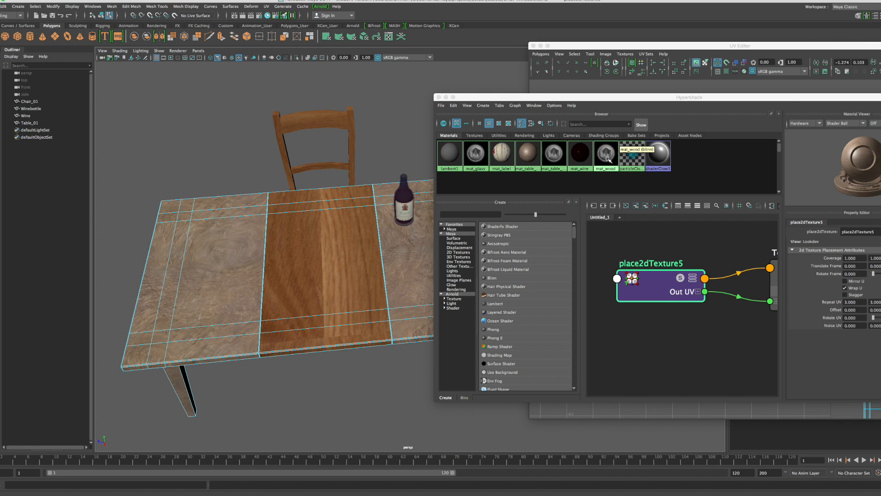
# Step: Graph the network of the mat_table_02 material and set Repeat UV to 3 and 3 on its place2dTexture6 node
pyautogui.moveTo(589, 97); pyautogui.dragTo(587, 93)
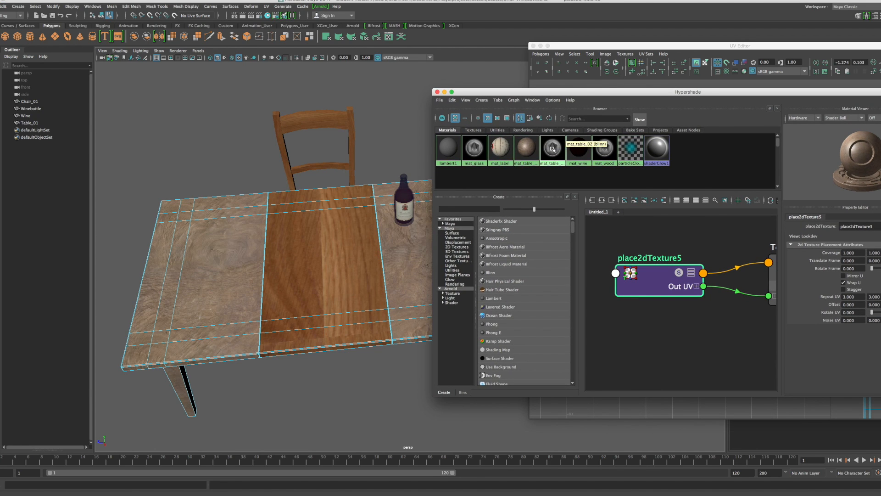
pyautogui.moveTo(553, 149); pyautogui.dragTo(554, 169, button='right')
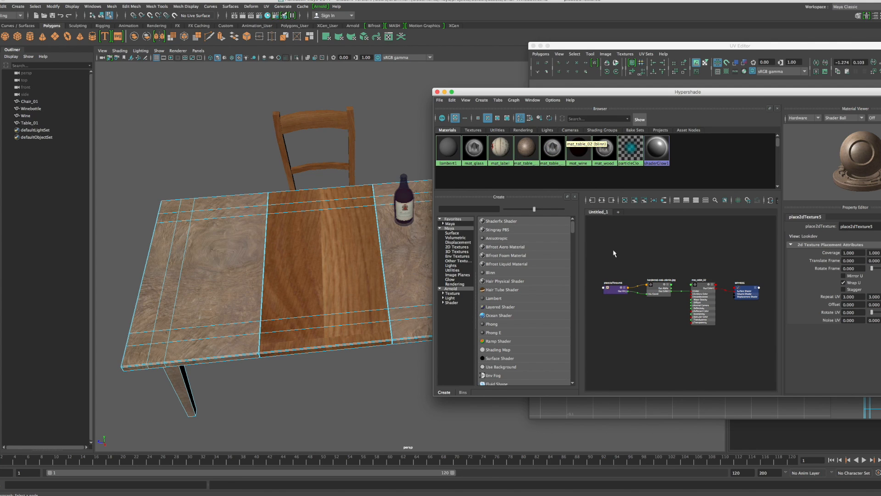
pyautogui.click(614, 292)
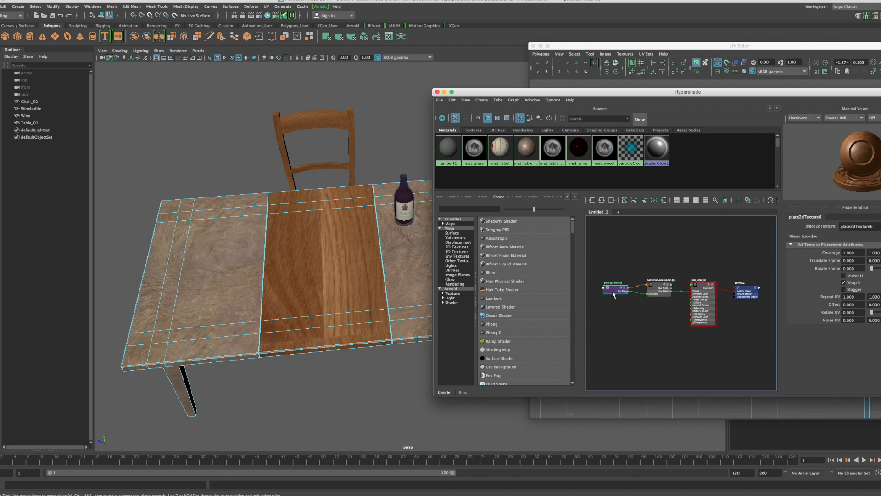
pyautogui.click(854, 297)
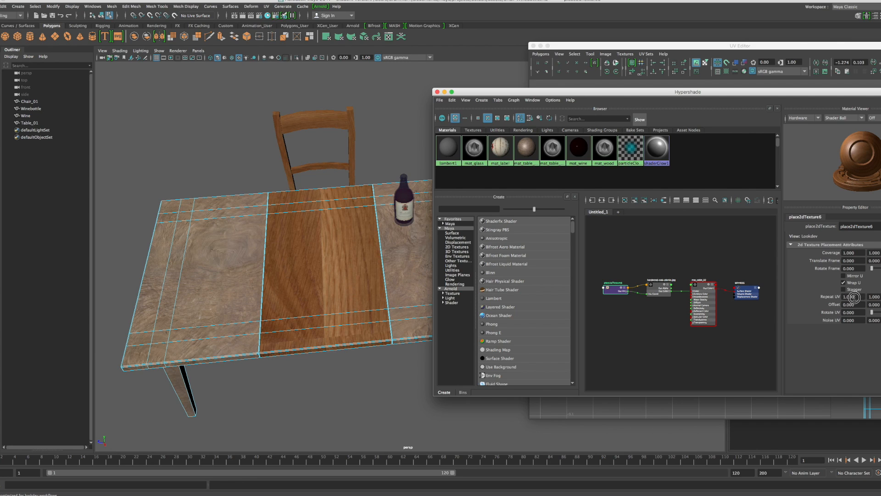
pyautogui.write('3')
pyautogui.press('Tab')
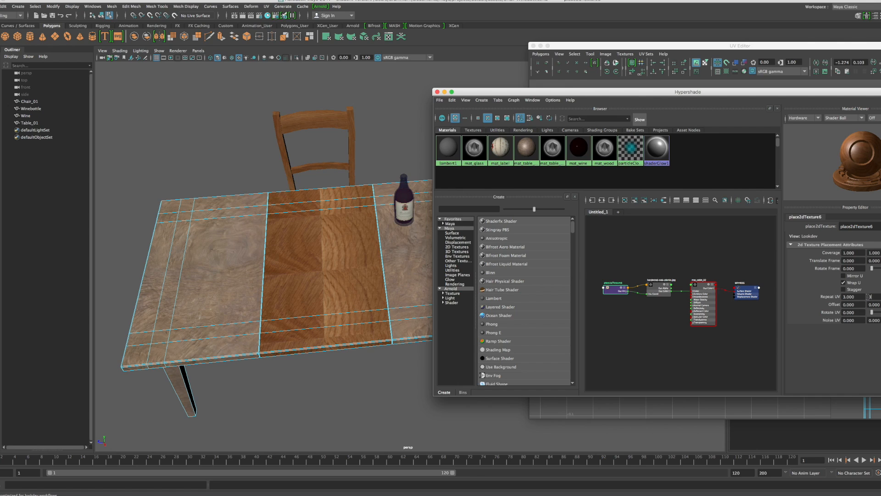
pyautogui.write('3')
pyautogui.press('Return')
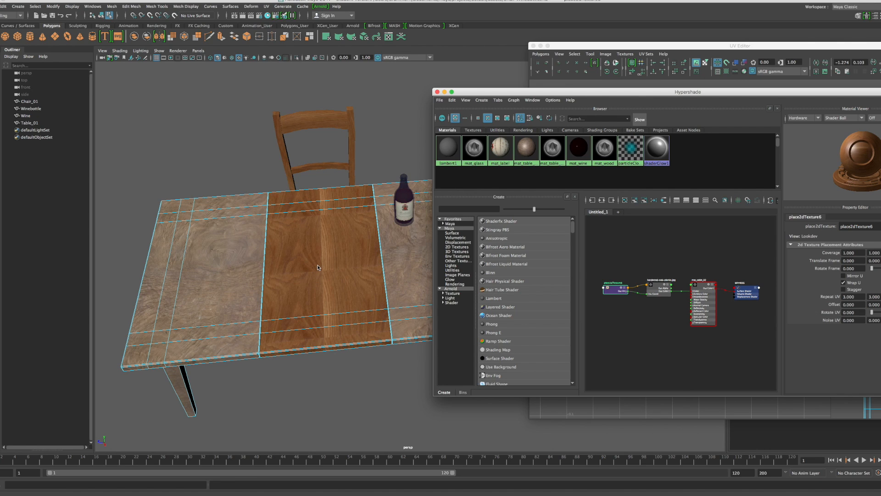
# Step: Examine the wood grain on the table's middle panel against the two end panels
pyautogui.keyDown('alt'); pyautogui.moveTo(321, 266); pyautogui.dragTo(355, 268); pyautogui.keyUp('alt')
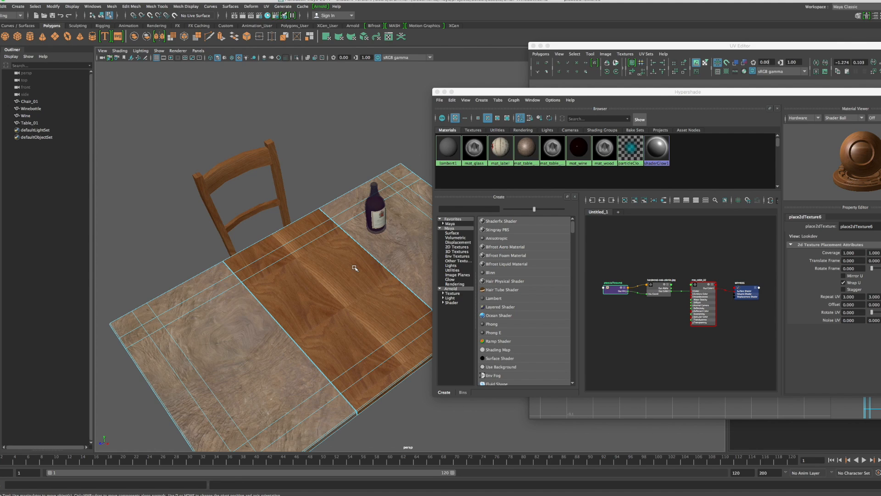
pyautogui.click(354, 268)
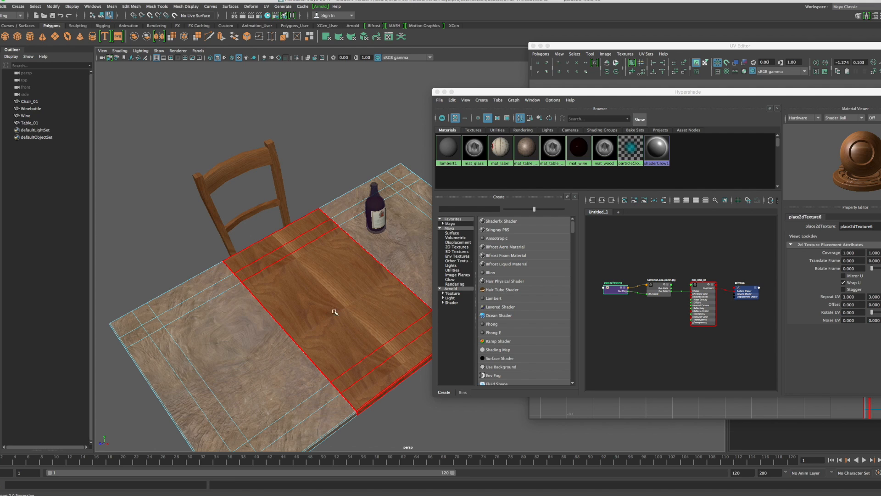
pyautogui.keyDown('alt'); pyautogui.moveTo(362, 347); pyautogui.dragTo(358, 350); pyautogui.keyUp('alt')
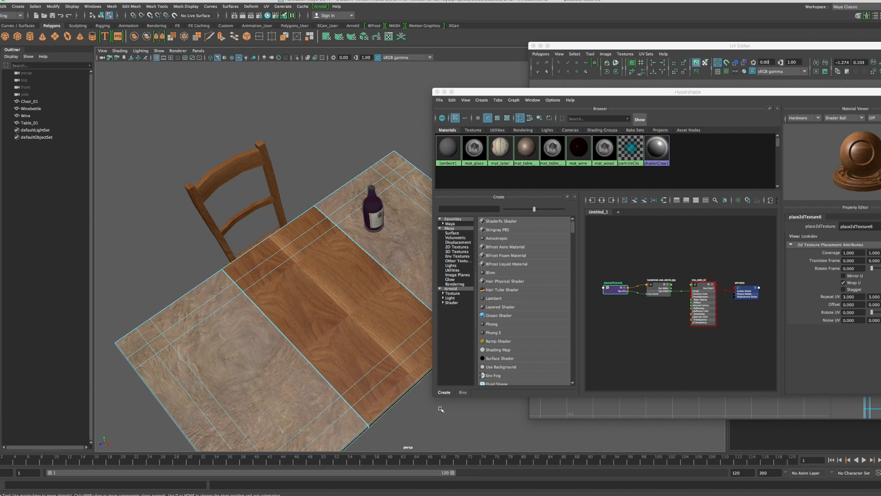
pyautogui.keyDown('alt'); pyautogui.moveTo(325, 393); pyautogui.dragTo(331, 387); pyautogui.keyUp('alt')
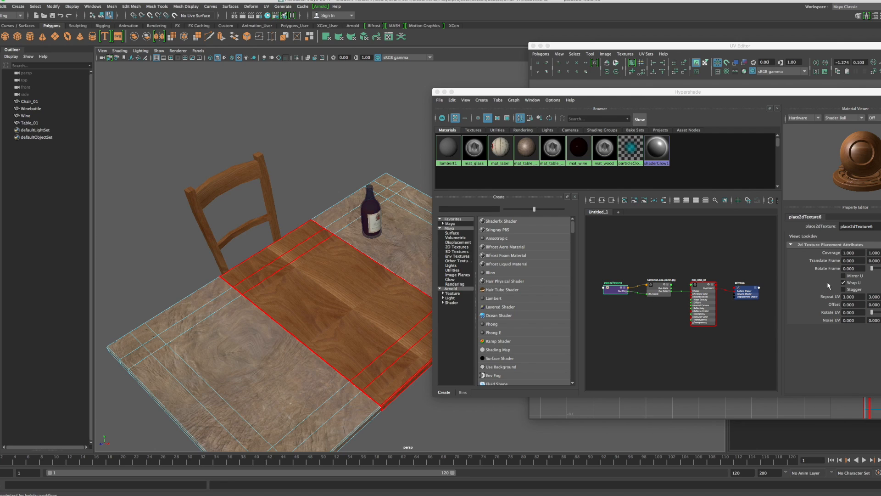
# Step: Set Repeat UV to 1 and 1 on the place2dTexture6 node
pyautogui.moveTo(861, 297); pyautogui.dragTo(842, 297)
pyautogui.write('1')
pyautogui.press('Tab')
pyautogui.write('1')
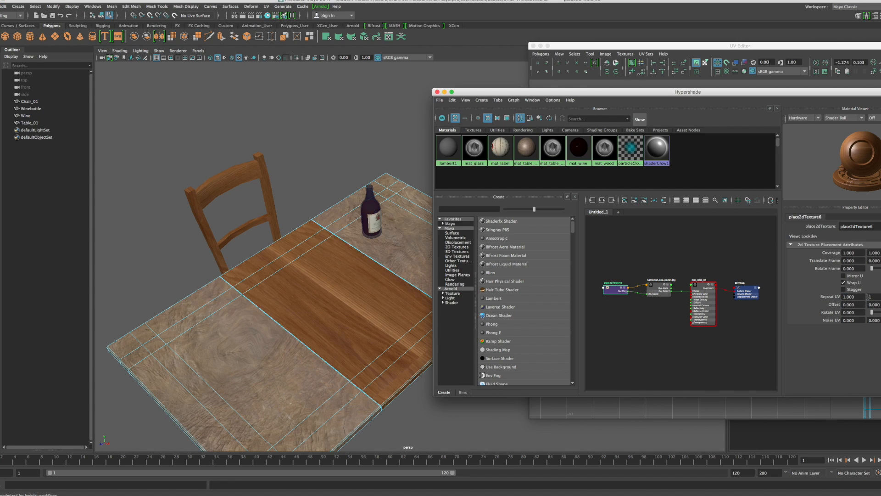
pyautogui.press('Return')
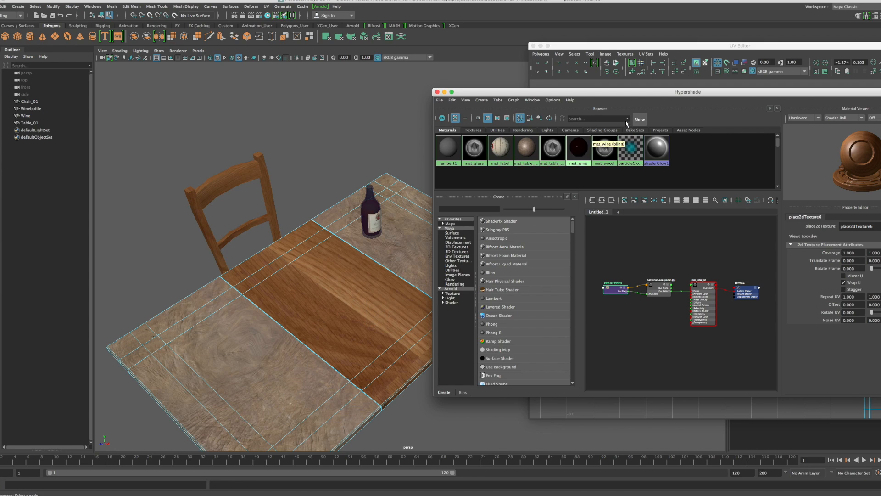
# Step: Close the Hypershade and reposition the UV Editor beside the table so the tabletop and UV layout are both in view
pyautogui.click(437, 92)
pyautogui.moveTo(763, 46); pyautogui.dragTo(630, 47)
pyautogui.moveTo(631, 115); pyautogui.dragTo(649, 110)
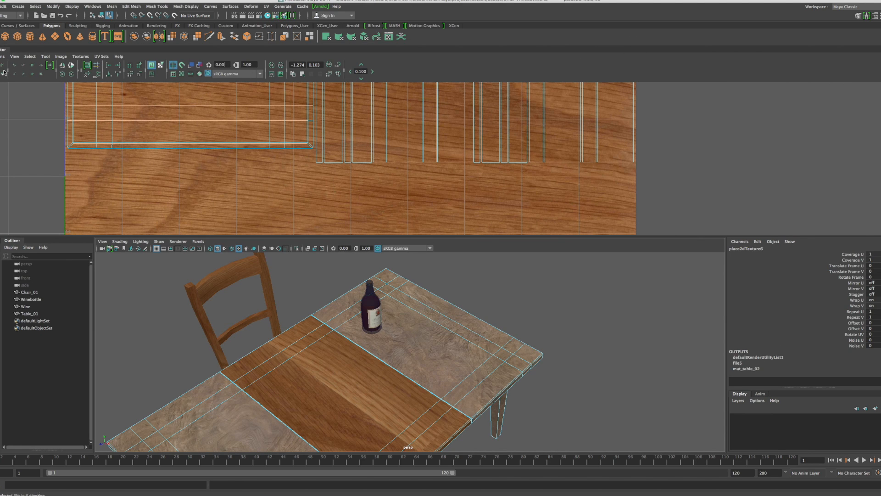
pyautogui.moveTo(2, 49); pyautogui.dragTo(458, 95)
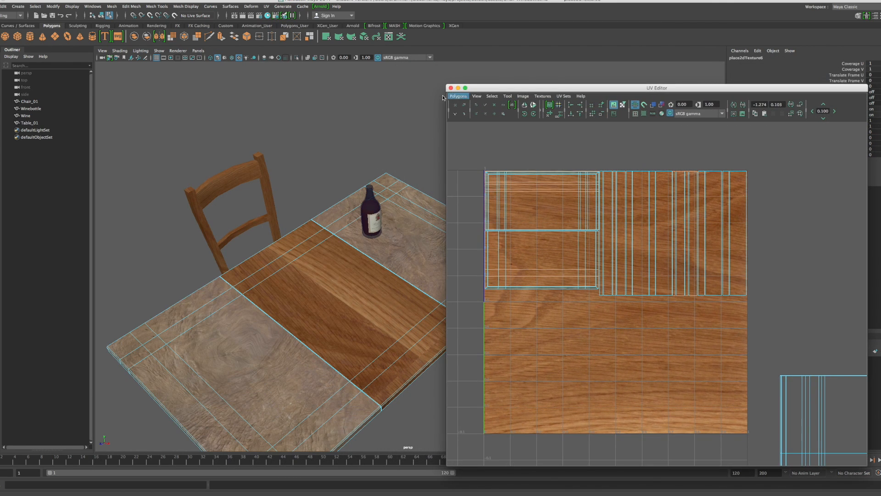
# Step: Scale down the UV shells of the four table legs and place them in the lower half of the 0–1 texture square
pyautogui.scroll(-10, 599, 238)
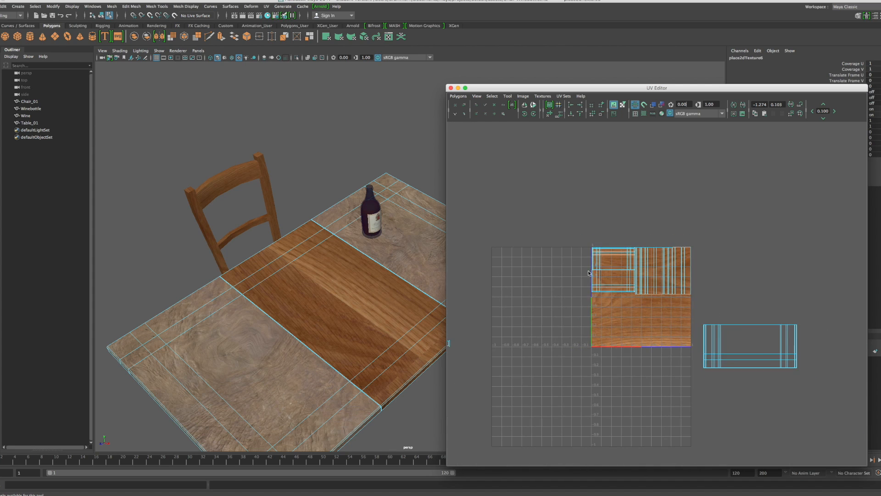
pyautogui.scroll(-4, 582, 284)
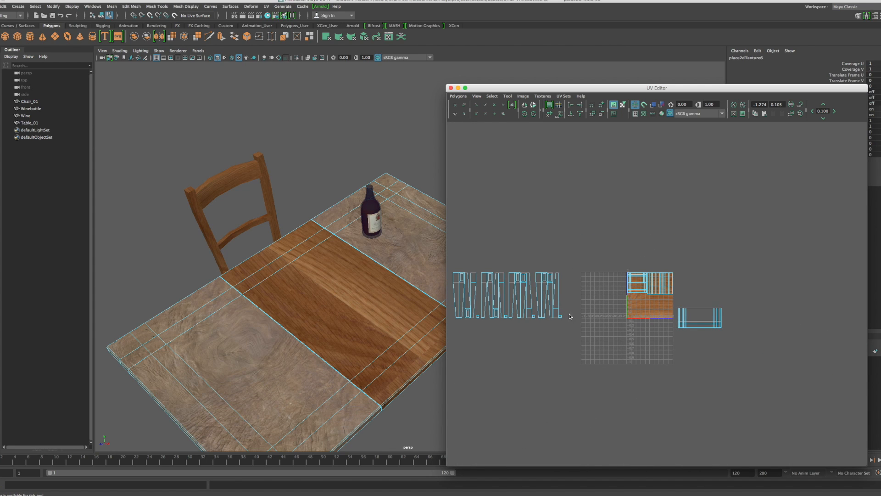
pyautogui.moveTo(572, 328); pyautogui.dragTo(447, 254)
pyautogui.moveTo(507, 295); pyautogui.dragTo(621, 317)
pyautogui.press('r')
pyautogui.moveTo(620, 317); pyautogui.dragTo(646, 310)
pyautogui.press('w')
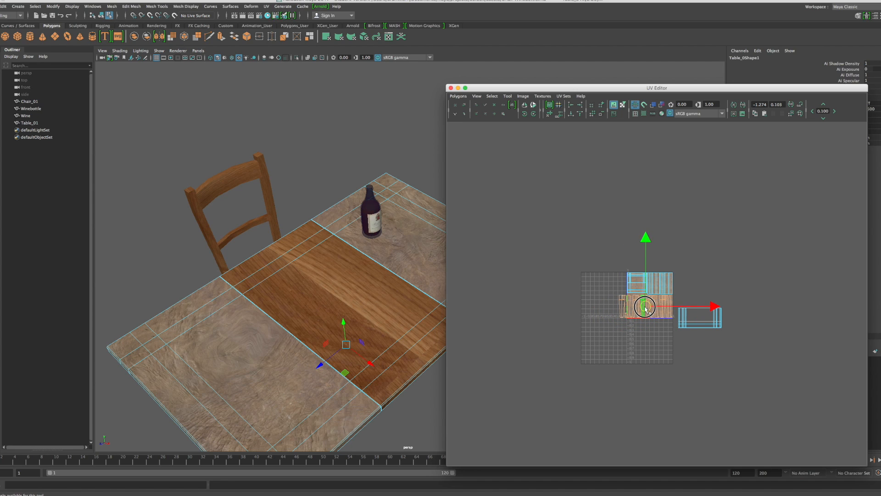
pyautogui.press('r')
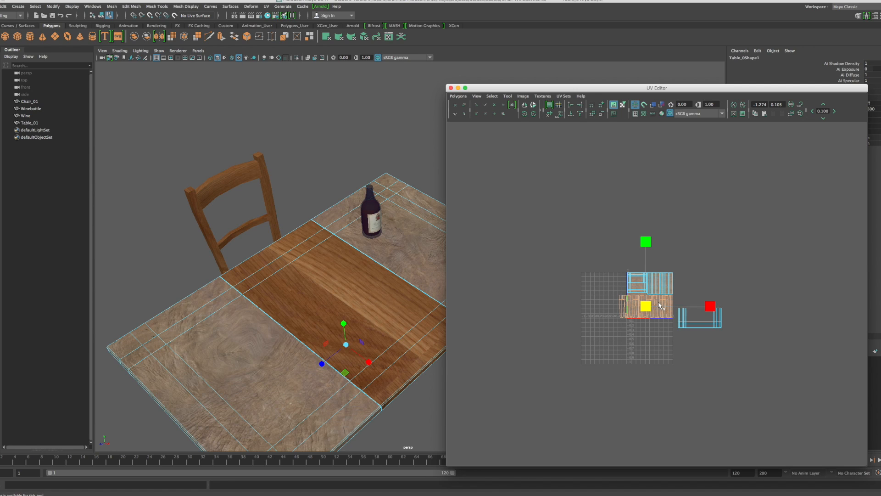
pyautogui.moveTo(650, 307); pyautogui.dragTo(702, 285)
pyautogui.press('w')
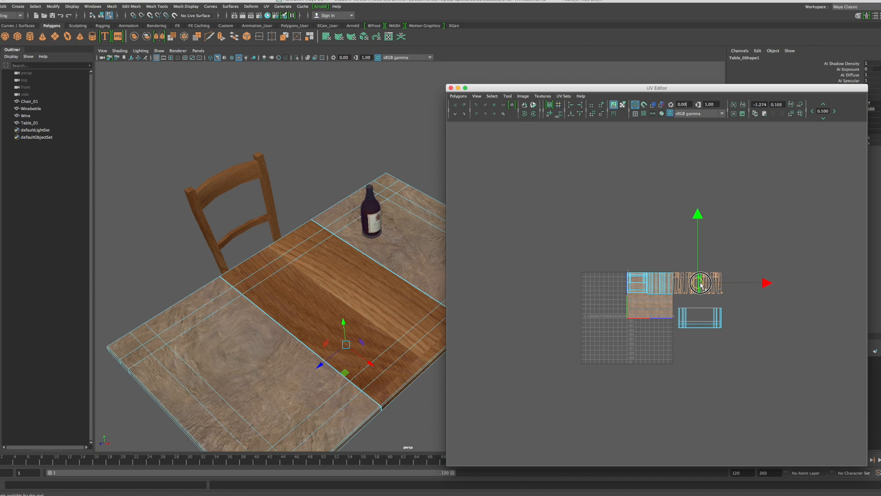
pyautogui.moveTo(696, 288); pyautogui.dragTo(655, 308)
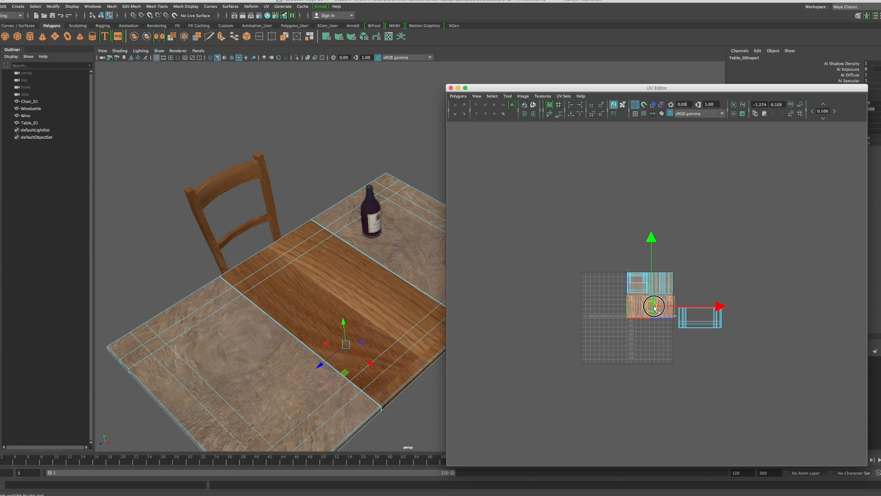
# Step: Nudge the first leg's UV shells, its small foot shell and the two middle legs' shells sideways to tighten their spacing
pyautogui.press('f')
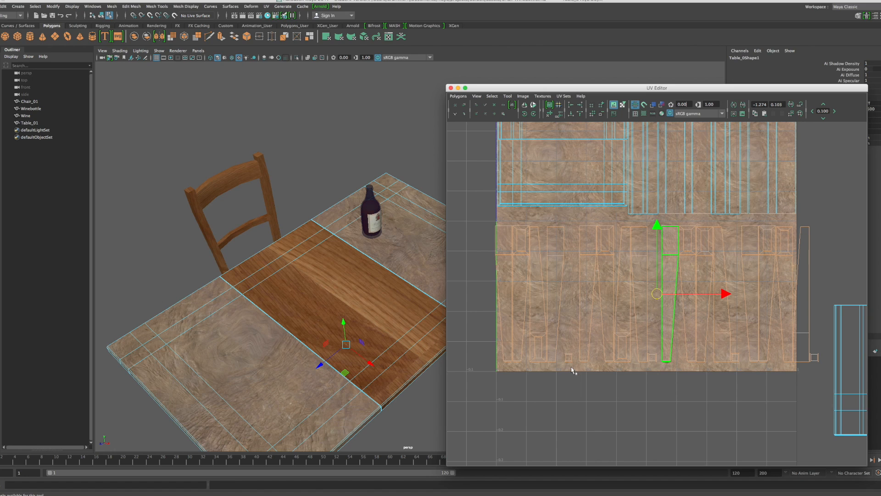
pyautogui.moveTo(571, 378); pyautogui.dragTo(489, 219)
pyautogui.moveTo(602, 294); pyautogui.dragTo(606, 294)
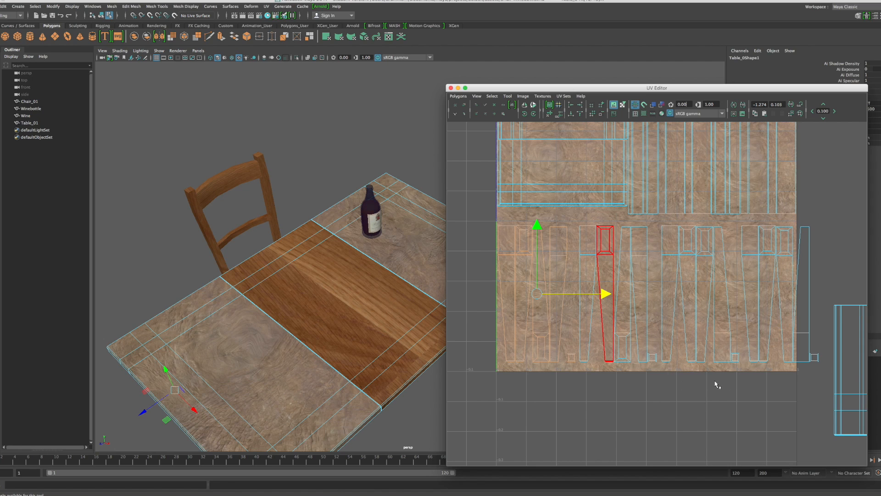
pyautogui.moveTo(734, 382); pyautogui.dragTo(589, 222)
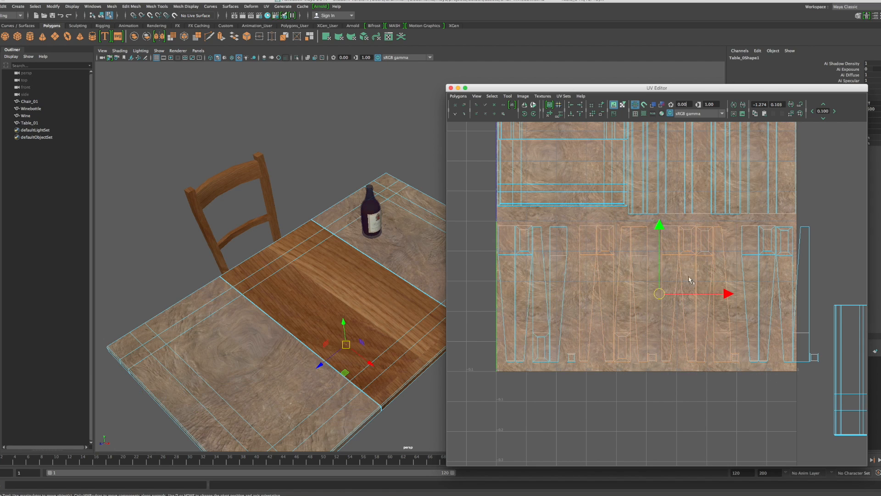
pyautogui.moveTo(734, 294); pyautogui.dragTo(730, 294)
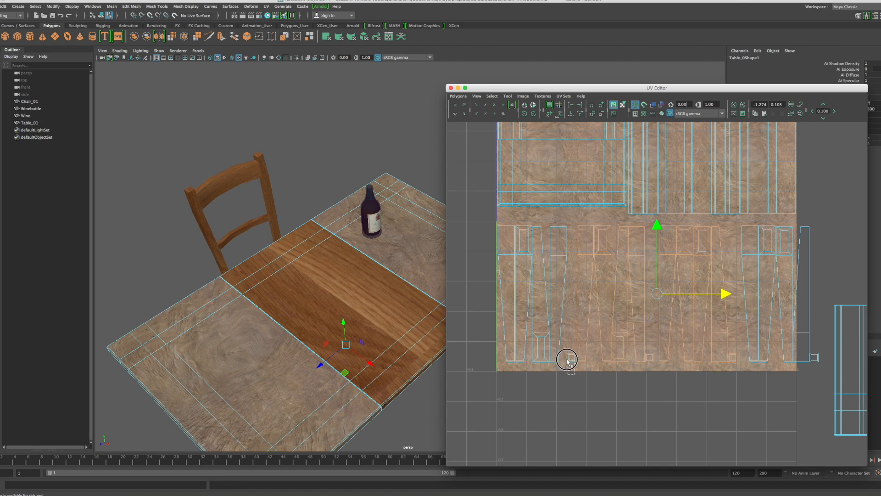
pyautogui.moveTo(565, 351); pyautogui.dragTo(584, 360)
pyautogui.moveTo(637, 357); pyautogui.dragTo(638, 359)
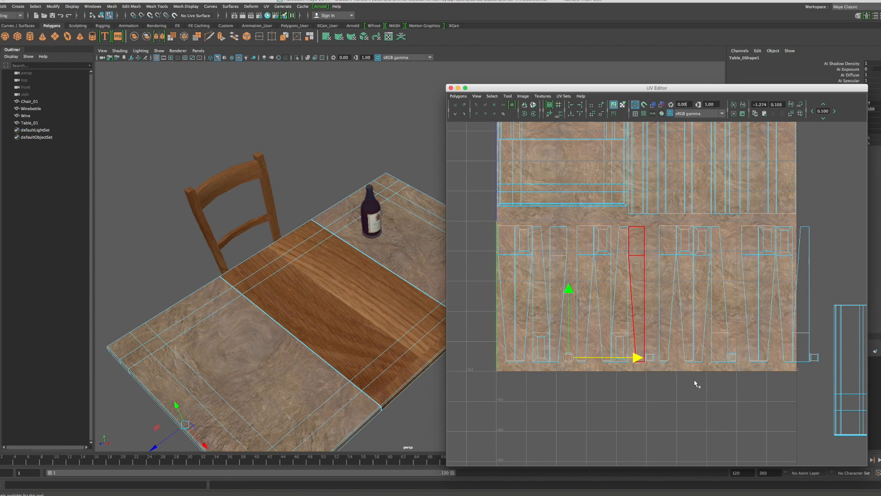
# Step: Slide the fourth leg's UV shells toward the third leg, and shift both legs' shells slightly toward the second leg
pyautogui.moveTo(821, 392); pyautogui.dragTo(743, 222)
pyautogui.moveTo(846, 293); pyautogui.dragTo(836, 293)
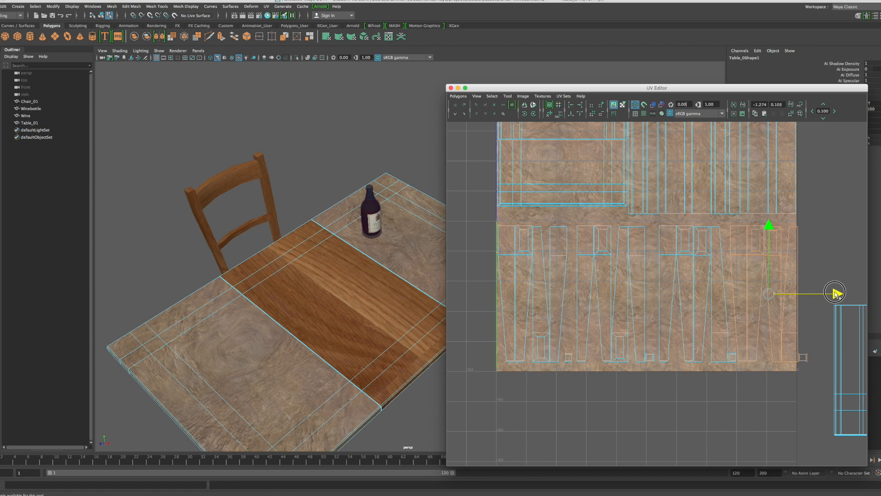
pyautogui.moveTo(836, 293); pyautogui.dragTo(835, 293)
pyautogui.moveTo(818, 374); pyautogui.dragTo(659, 219)
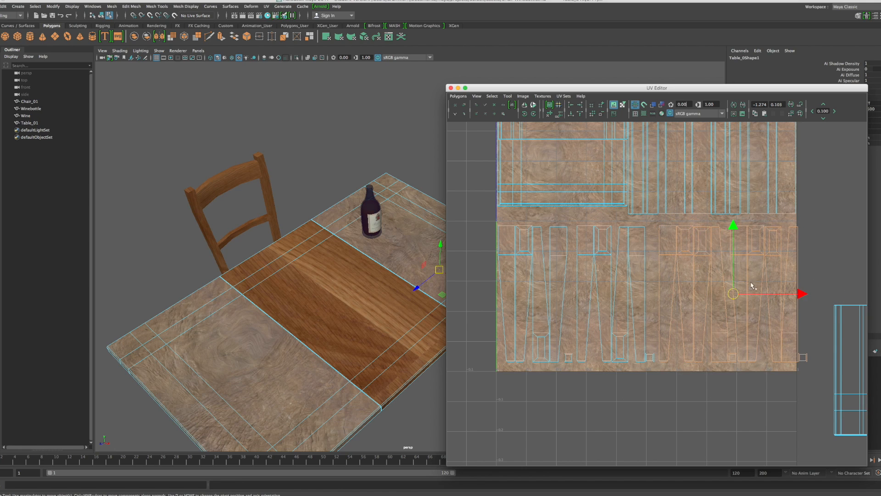
pyautogui.moveTo(801, 294); pyautogui.dragTo(798, 294)
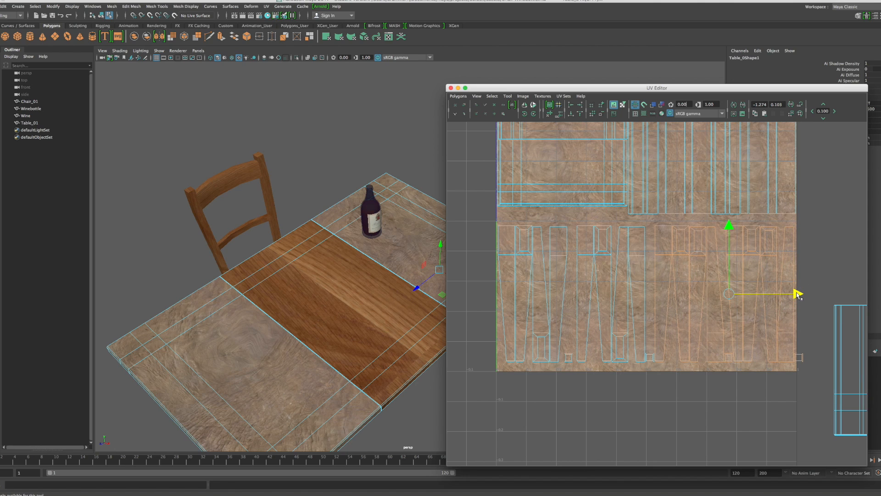
# Step: Move the first leg's small foot shell closer in, and shift the other three legs' shells until all fit inside the texture square
pyautogui.click(568, 356)
pyautogui.moveTo(637, 358); pyautogui.dragTo(632, 358)
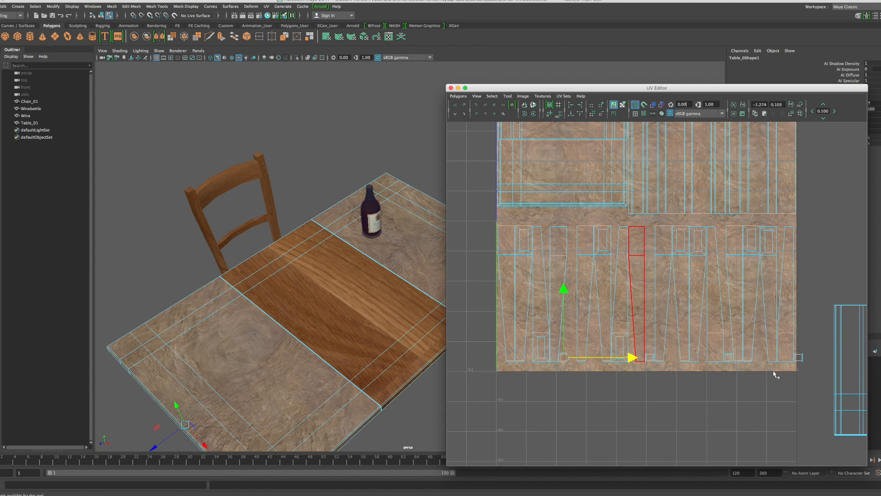
pyautogui.moveTo(809, 379); pyautogui.dragTo(589, 228)
pyautogui.moveTo(760, 293); pyautogui.dragTo(750, 295)
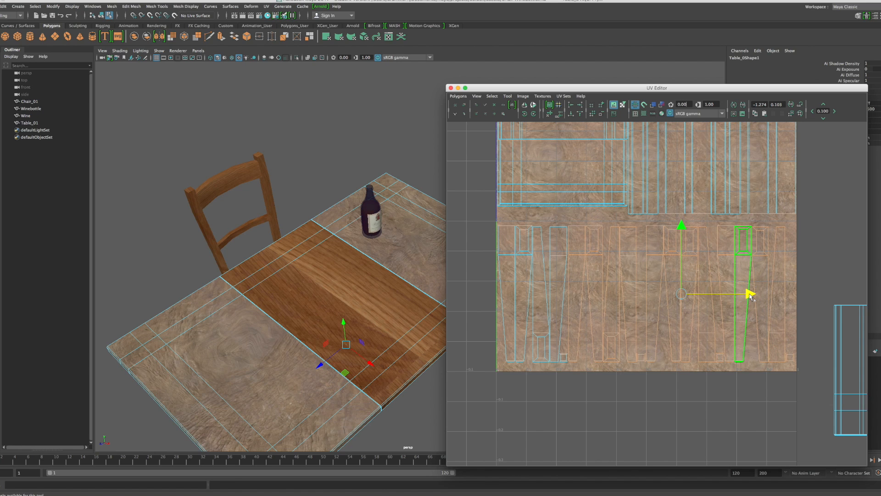
pyautogui.click(808, 261)
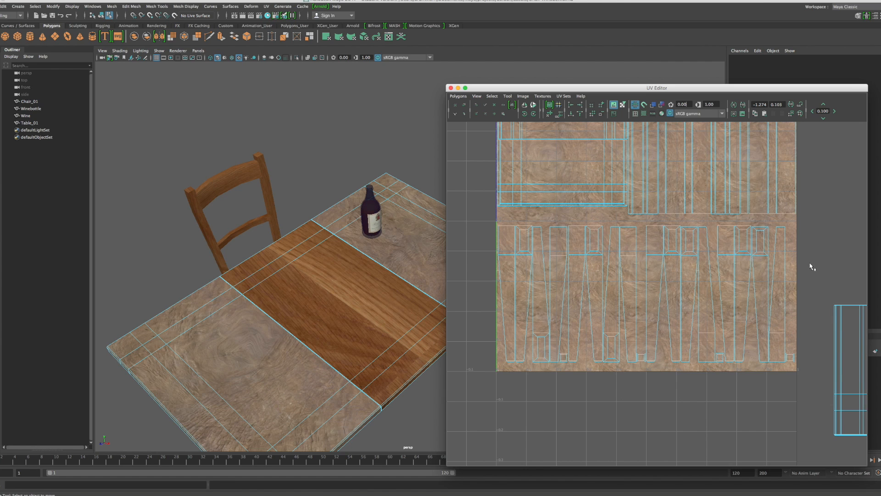
# Step: Switch the table to UV selection and display the middle panel's wood texture in the UV Editor
pyautogui.keyDown('alt'); pyautogui.moveTo(386, 407); pyautogui.dragTo(388, 391); pyautogui.keyUp('alt')
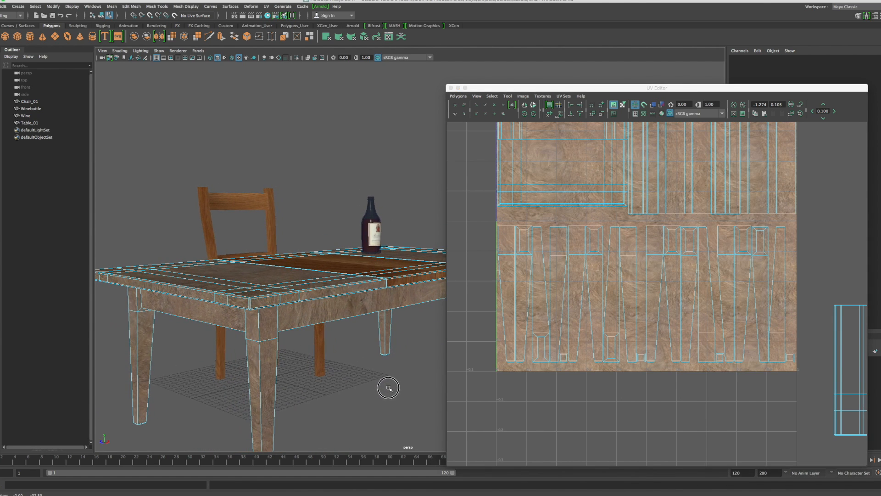
pyautogui.rightClick(312, 300)
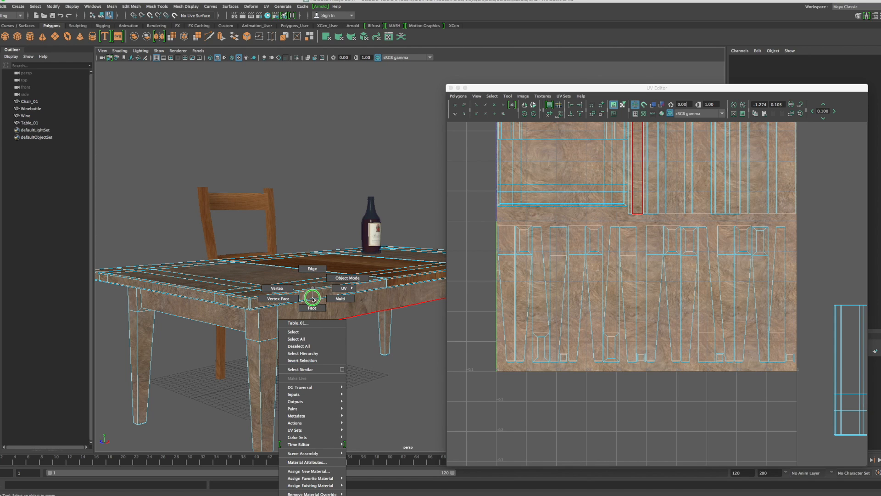
pyautogui.moveTo(313, 288); pyautogui.dragTo(344, 288, button='right')
pyautogui.scroll(-5, 708, 323)
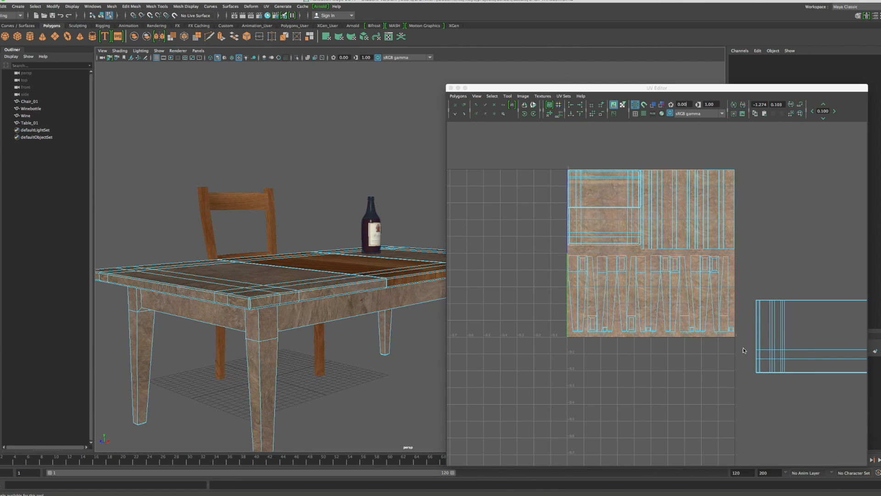
pyautogui.keyDown('alt'); pyautogui.moveTo(761, 265); pyautogui.dragTo(693, 315, button='middle'); pyautogui.keyUp('alt')
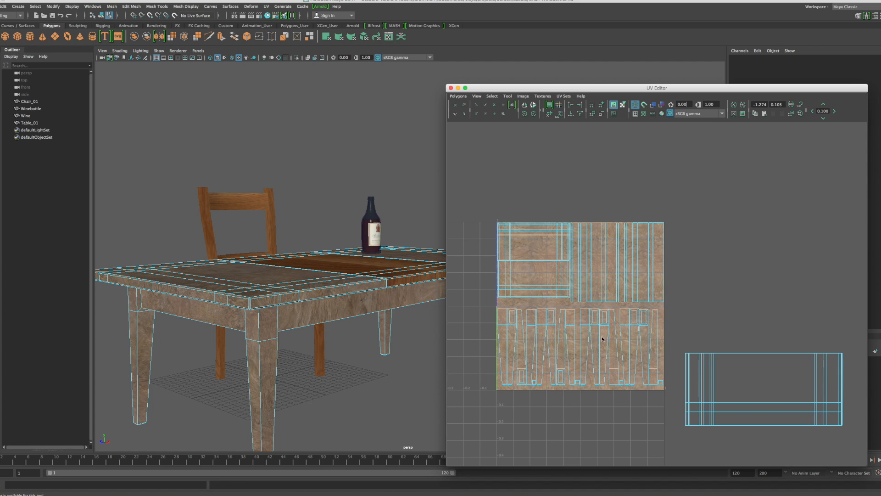
pyautogui.click(536, 97)
pyautogui.click(538, 125)
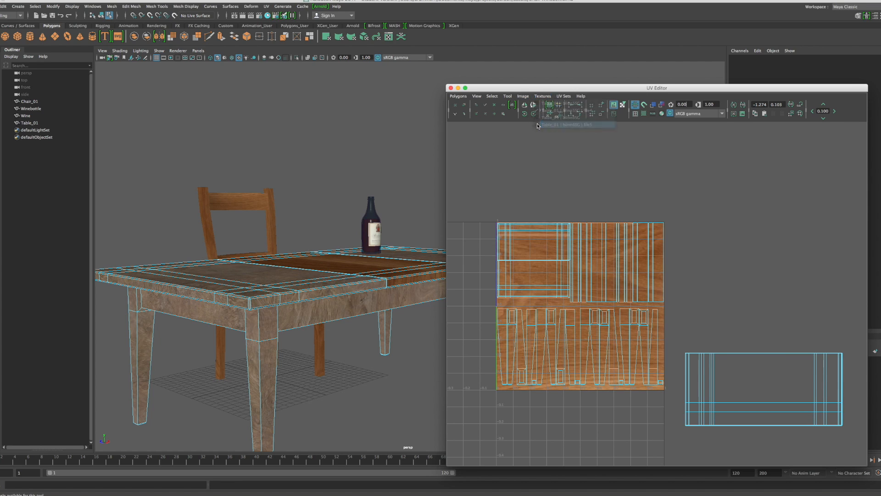
# Step: Move the middle panel's UV shell from outside the texture square onto the centre of the square
pyautogui.moveTo(677, 334); pyautogui.dragTo(856, 445)
pyautogui.press('w')
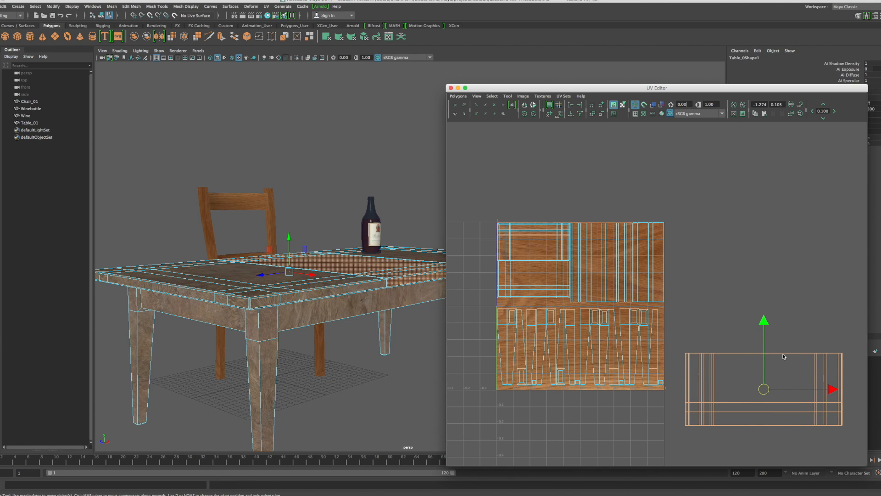
pyautogui.moveTo(765, 325); pyautogui.dragTo(765, 239)
pyautogui.moveTo(818, 309); pyautogui.dragTo(651, 311)
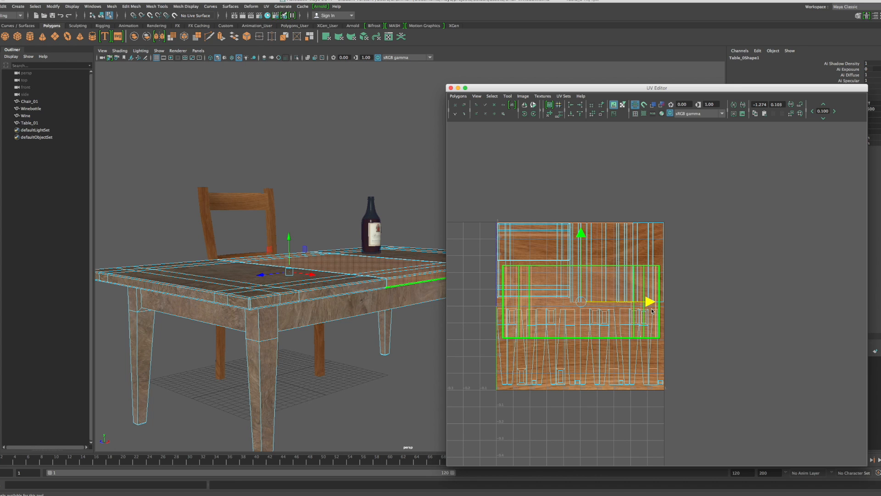
# Step: Scale up the middle panel's UV shell to nearly the full texture width and lower it slightly on the wood grain
pyautogui.keyDown('alt'); pyautogui.moveTo(393, 350); pyautogui.dragTo(385, 361); pyautogui.keyUp('alt')
pyautogui.scroll(3, 368, 334)
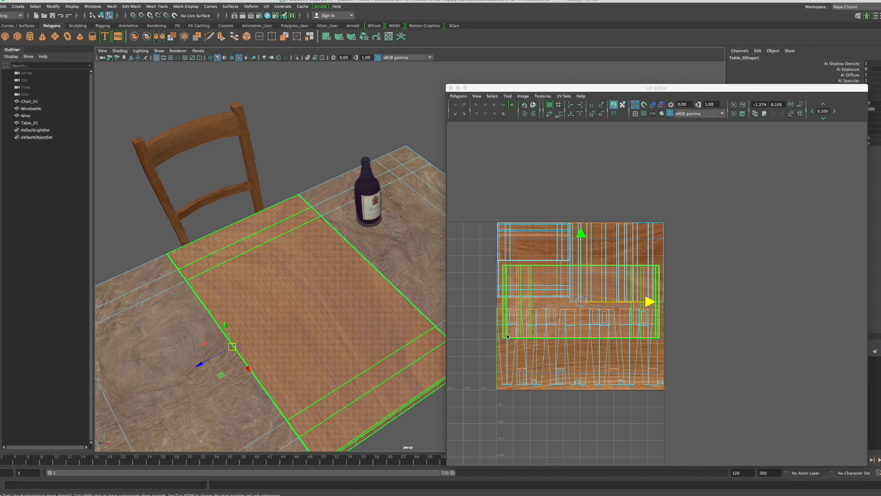
pyautogui.click(558, 298)
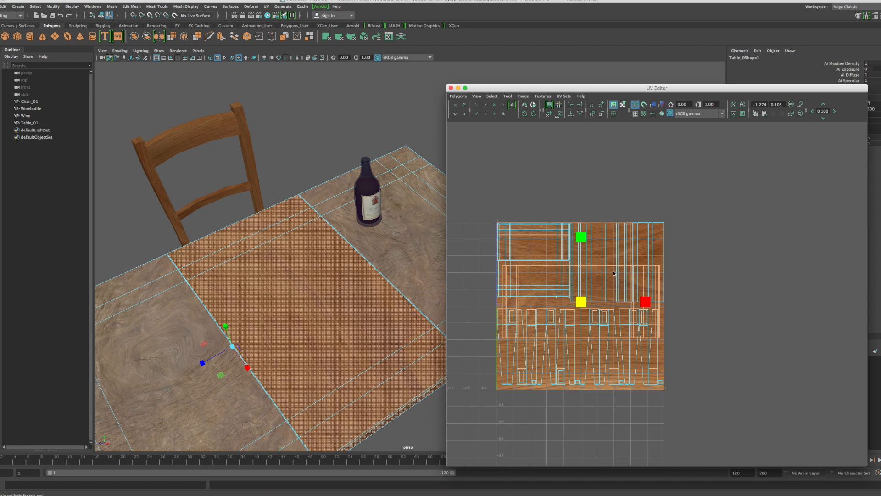
pyautogui.moveTo(585, 298); pyautogui.dragTo(587, 297)
pyautogui.press('w')
pyautogui.moveTo(648, 301); pyautogui.dragTo(647, 299)
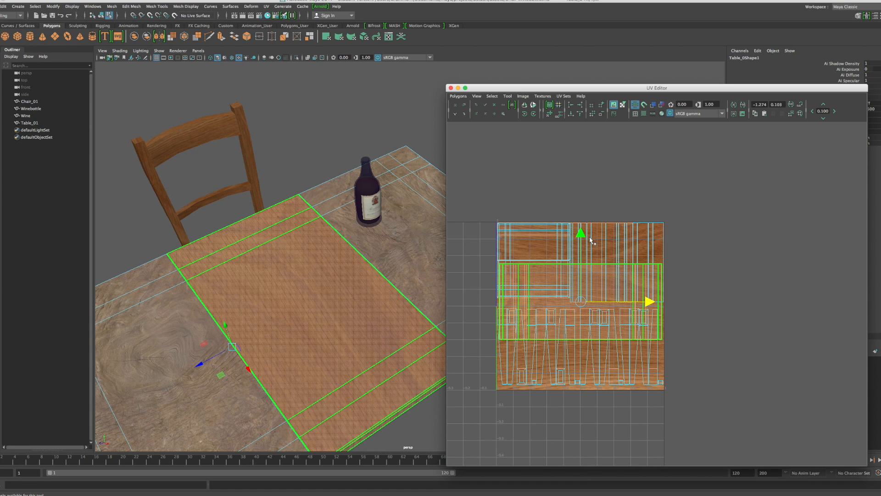
pyautogui.moveTo(581, 235); pyautogui.dragTo(589, 251)
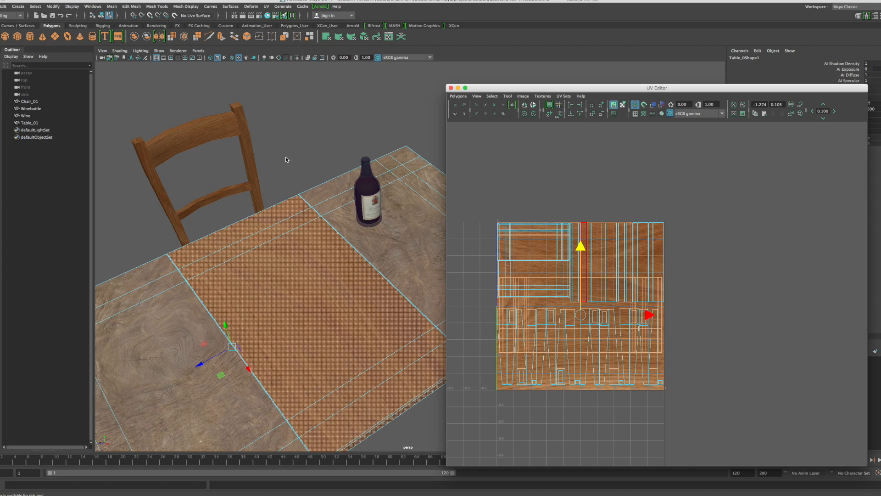
# Step: Return the table to object mode, deselect it and check the wood grain across the tabletop panels
pyautogui.click(303, 174)
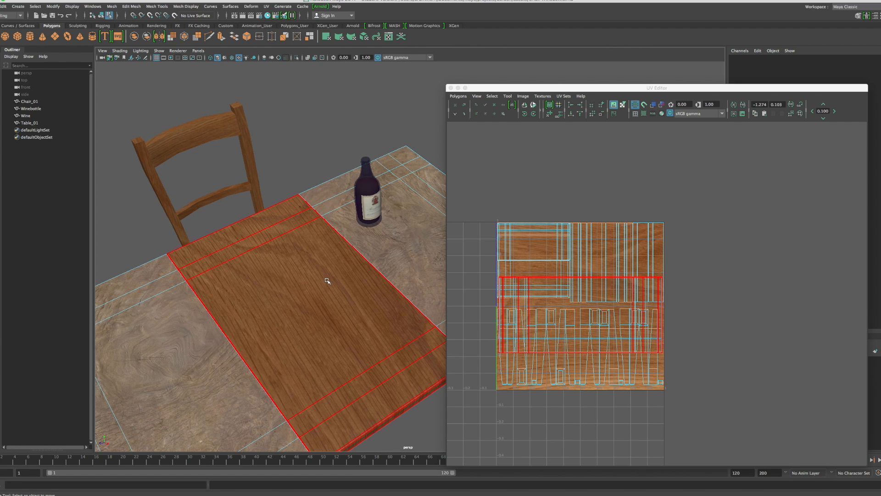
pyautogui.moveTo(326, 279); pyautogui.dragTo(346, 273, button='right')
pyautogui.keyDown('alt'); pyautogui.moveTo(346, 276); pyautogui.dragTo(321, 360); pyautogui.keyUp('alt')
pyautogui.click(395, 377)
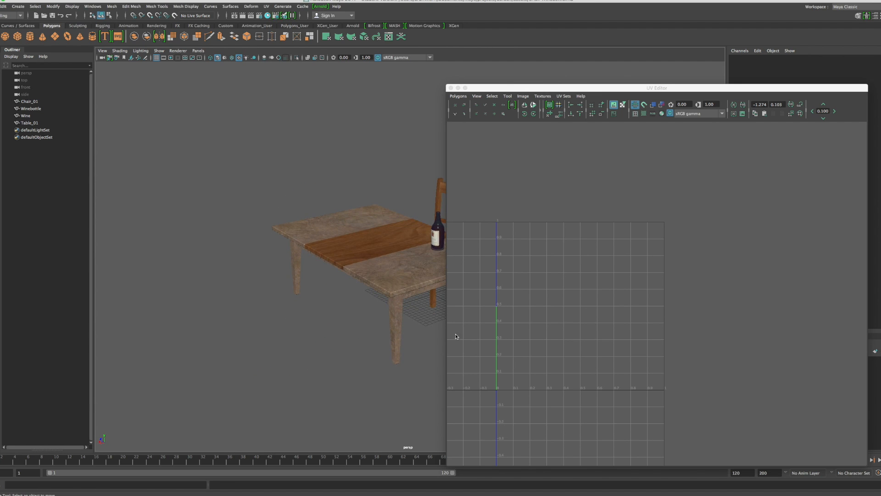
pyautogui.keyDown('alt'); pyautogui.moveTo(400, 263); pyautogui.dragTo(278, 320); pyautogui.keyUp('alt')
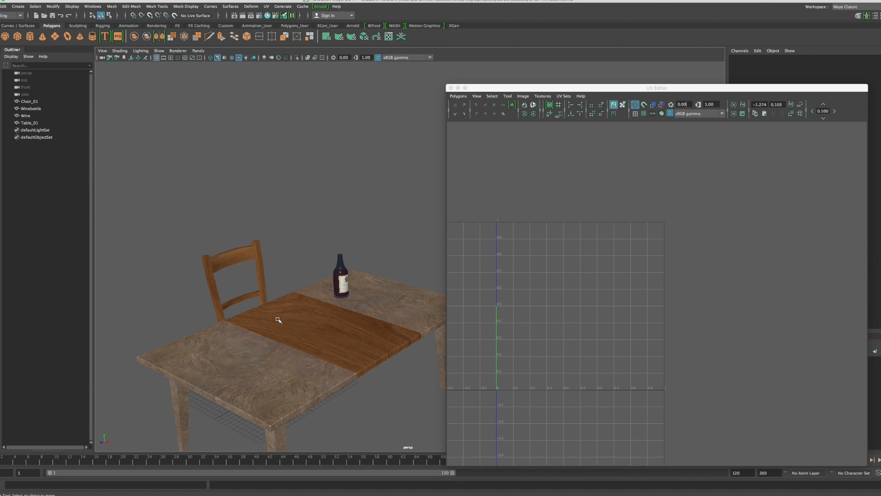
# Step: Close the UV Editor and bring the Hypershade with the table materials into view
pyautogui.moveTo(279, 324)
pyautogui.keyDown('alt'); pyautogui.mouseDown()
pyautogui.moveTo(291, 333)
pyautogui.moveTo(291, 301)
pyautogui.moveTo(295, 329)
pyautogui.mouseUp(); pyautogui.keyUp('alt')
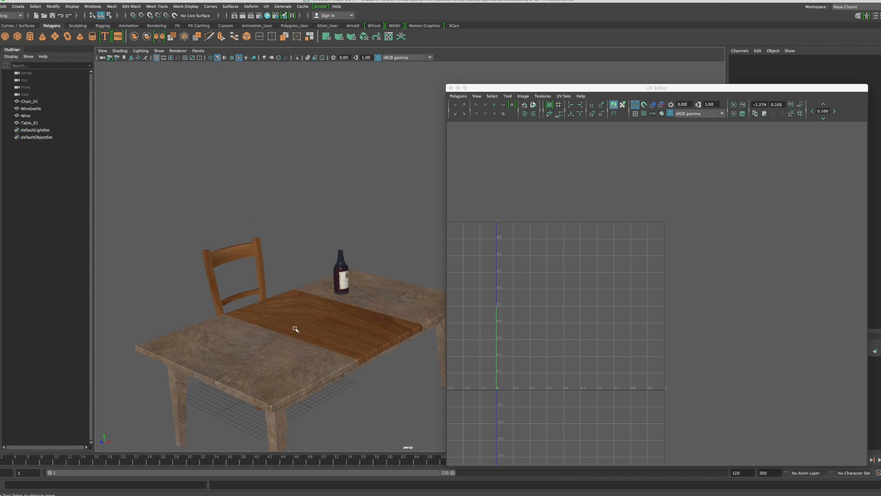
pyautogui.scroll(2, 295, 329)
pyautogui.keyDown('alt'); pyautogui.moveTo(295, 329); pyautogui.dragTo(377, 257, button='middle'); pyautogui.keyUp('alt')
pyautogui.keyDown('alt'); pyautogui.moveTo(377, 256); pyautogui.dragTo(370, 276); pyautogui.keyUp('alt')
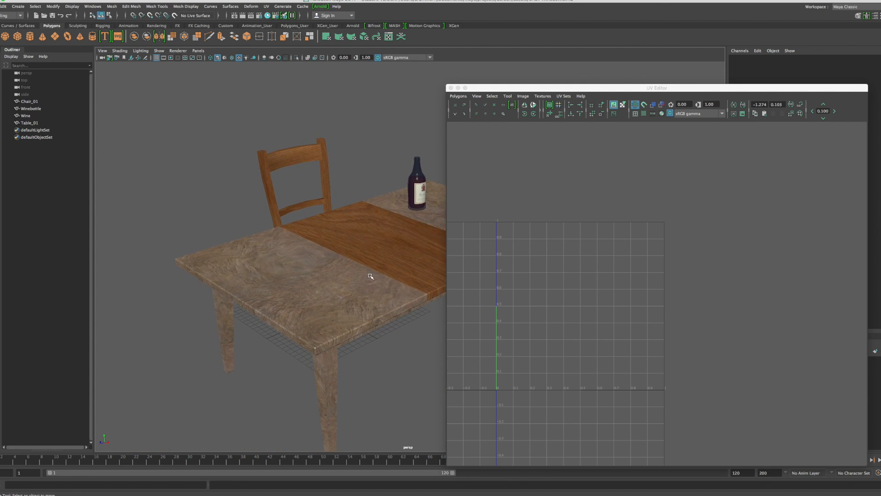
pyautogui.click(528, 89)
pyautogui.click(451, 88)
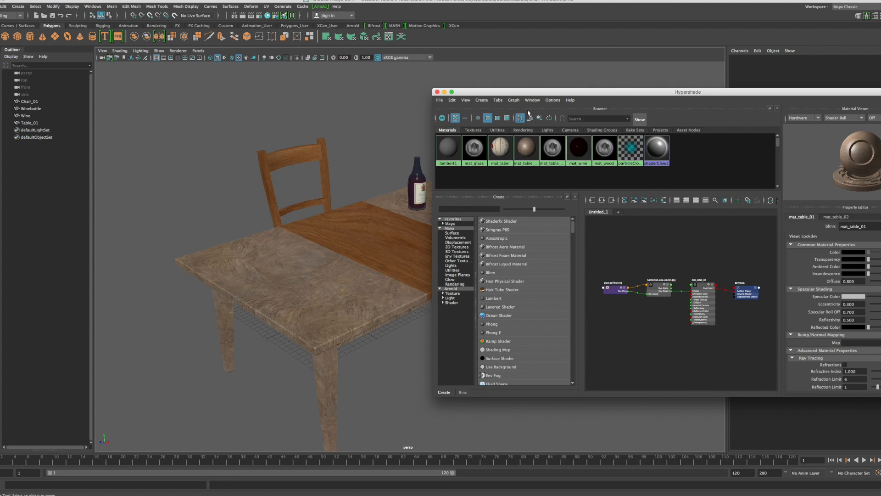
# Step: Replace mat_table_01's color texture image with hardwood-oak-planks.jpg and check the wood on the tabletop, underside and legs
pyautogui.moveTo(686, 94); pyautogui.dragTo(561, 85)
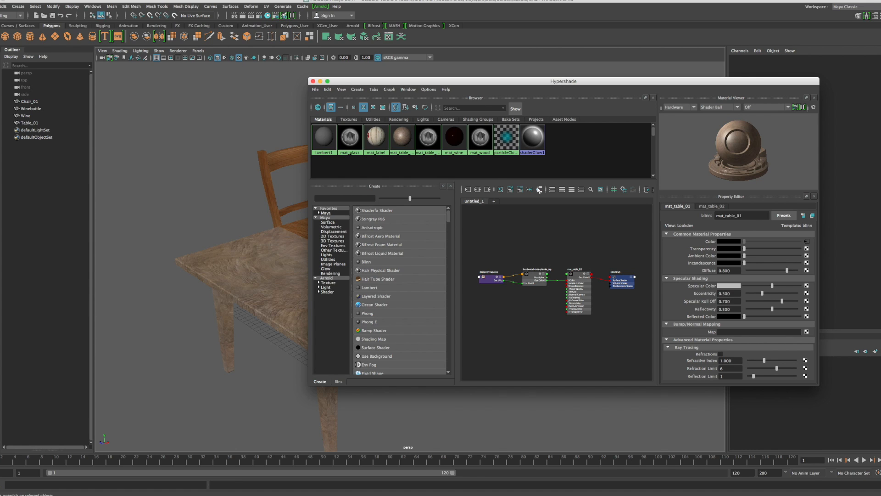
pyautogui.moveTo(671, 80); pyautogui.dragTo(666, 74)
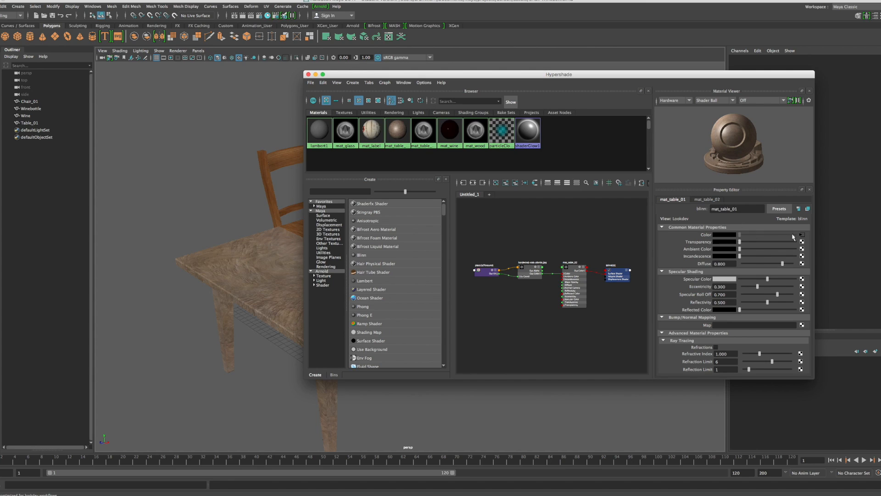
pyautogui.click(802, 238)
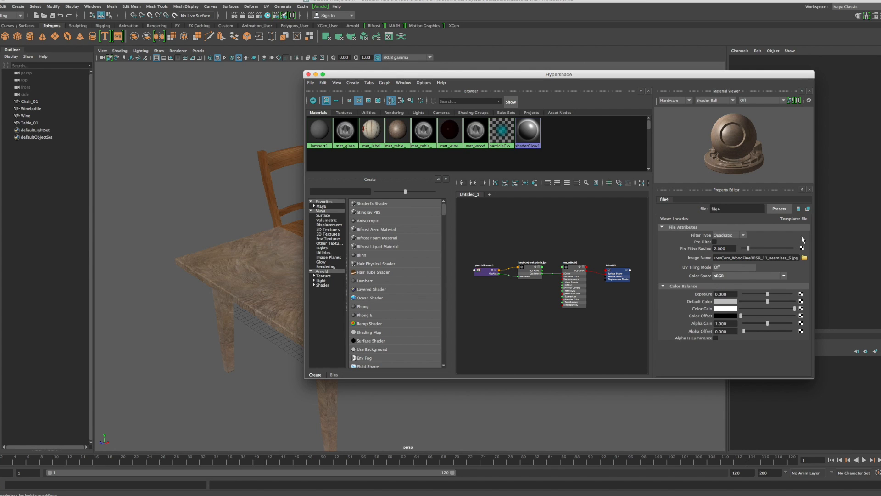
pyautogui.click(804, 259)
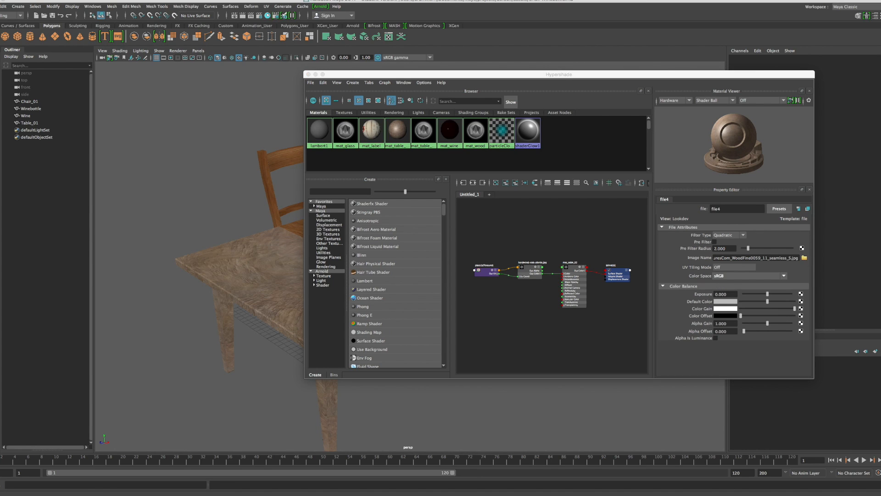
pyautogui.moveTo(472, 173); pyautogui.dragTo(458, 161)
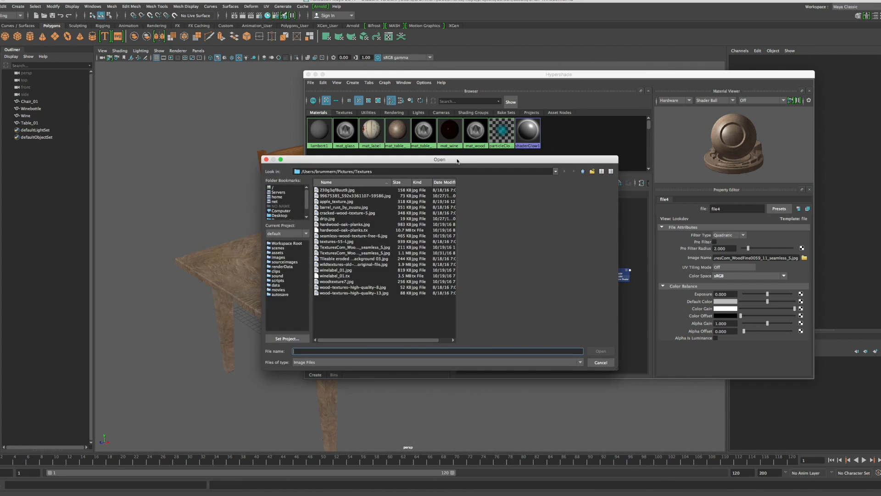
pyautogui.click(334, 224)
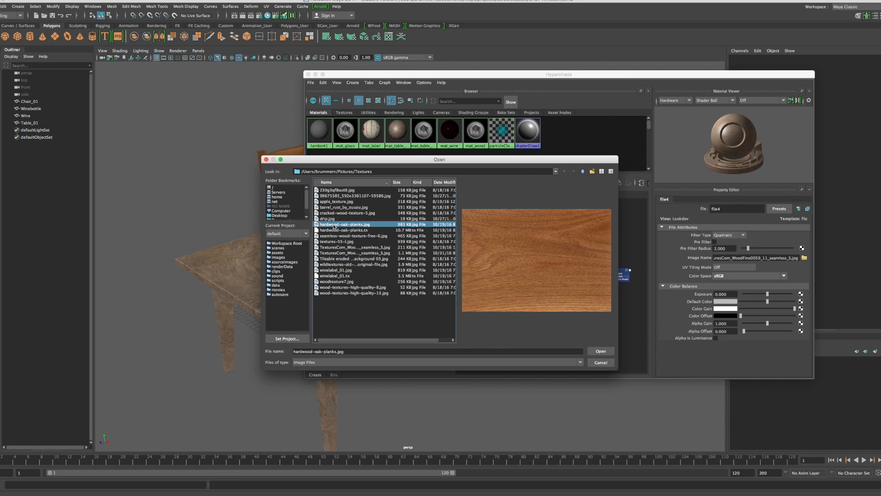
pyautogui.click(600, 351)
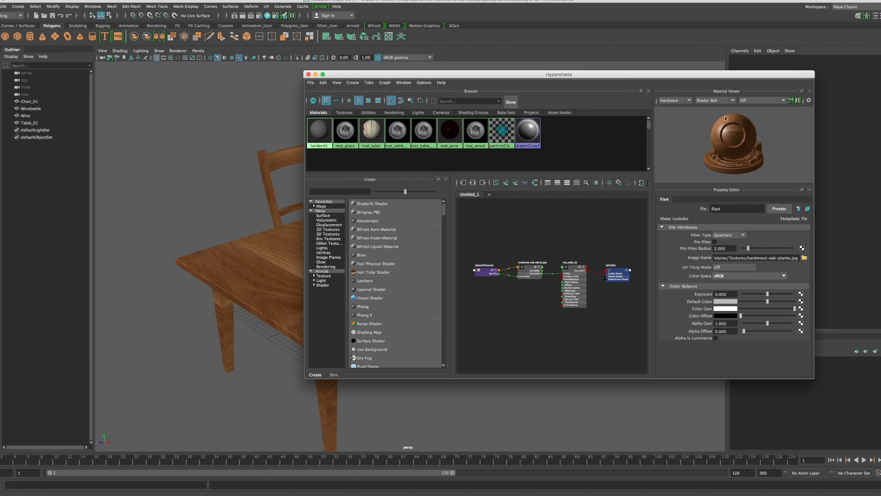
pyautogui.moveTo(357, 76); pyautogui.dragTo(599, 77)
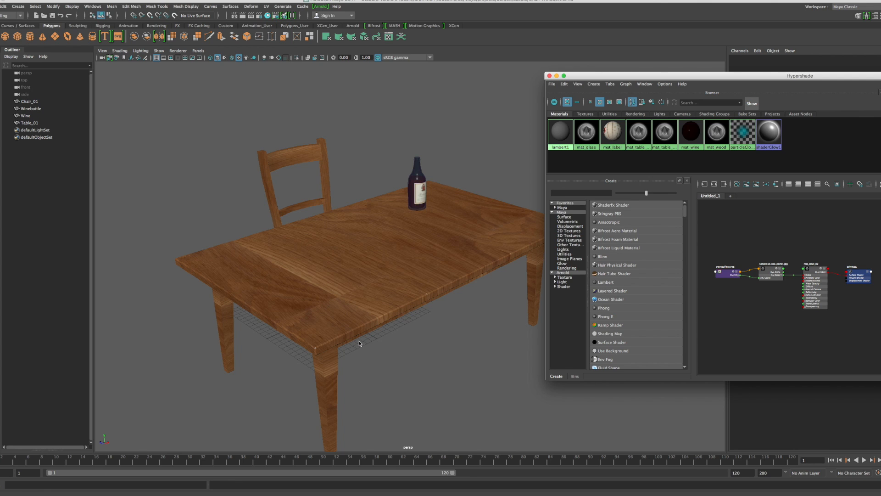
pyautogui.moveTo(459, 342)
pyautogui.keyDown('alt'); pyautogui.mouseDown()
pyautogui.moveTo(459, 353)
pyautogui.moveTo(441, 335)
pyautogui.moveTo(450, 330)
pyautogui.moveTo(459, 338)
pyautogui.moveTo(446, 340)
pyautogui.mouseUp(); pyautogui.keyUp('alt')
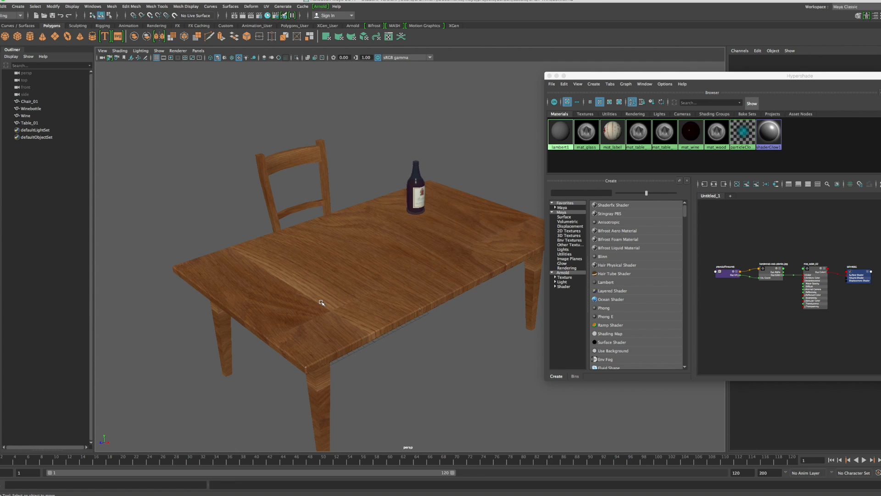
pyautogui.keyDown('alt'); pyautogui.moveTo(411, 368); pyautogui.dragTo(401, 352); pyautogui.keyUp('alt')
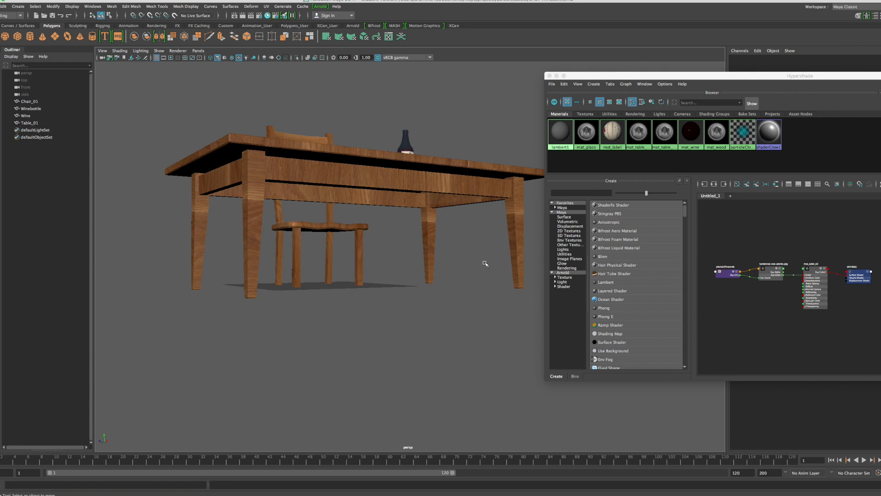
pyautogui.moveTo(404, 285)
pyautogui.keyDown('alt'); pyautogui.mouseDown()
pyautogui.moveTo(431, 289)
pyautogui.moveTo(394, 296)
pyautogui.mouseUp(); pyautogui.keyUp('alt')
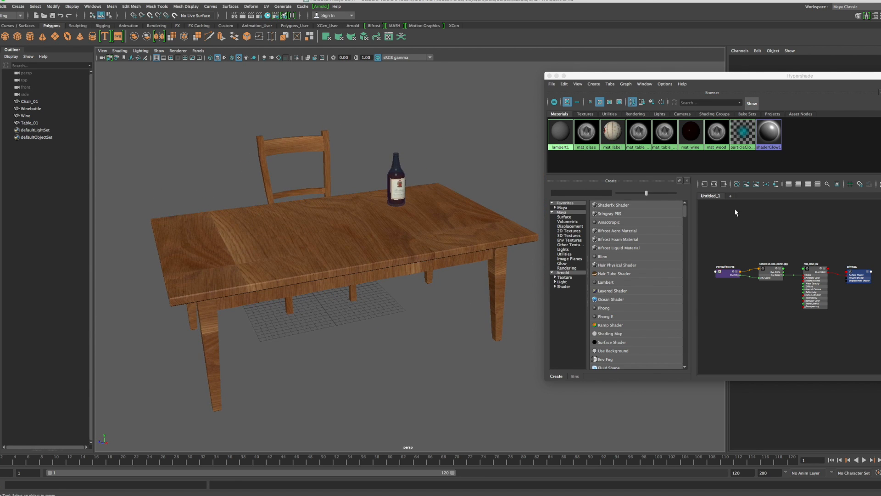
# Step: Try a Rotate UV of 90 on the 2D texture placement of mat_table_02's oak texture
pyautogui.moveTo(757, 75); pyautogui.dragTo(489, 103)
pyautogui.click(459, 297)
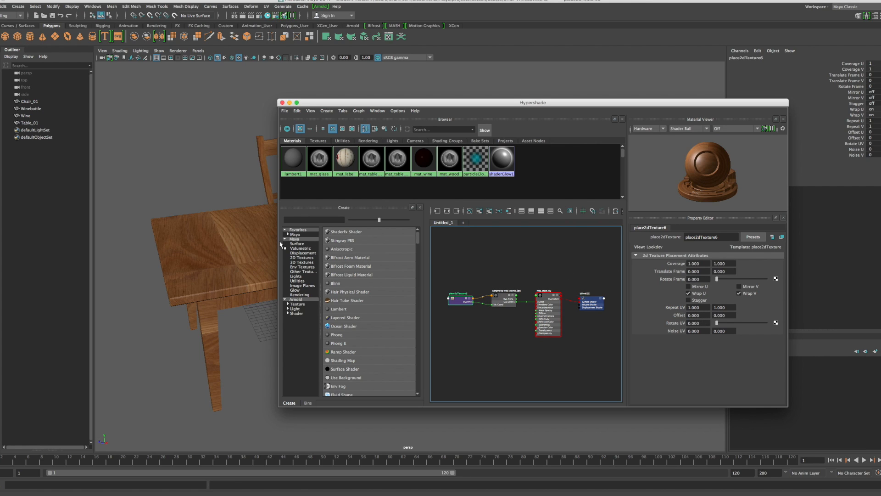
pyautogui.click(362, 160)
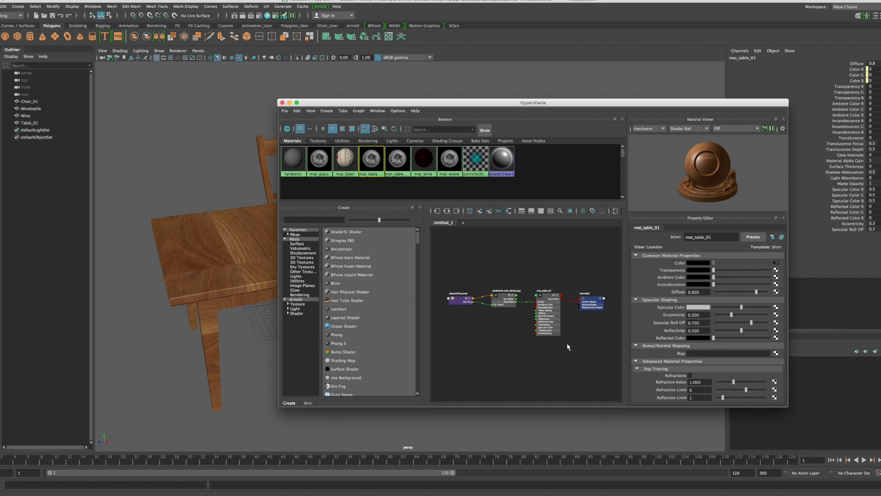
pyautogui.click(461, 302)
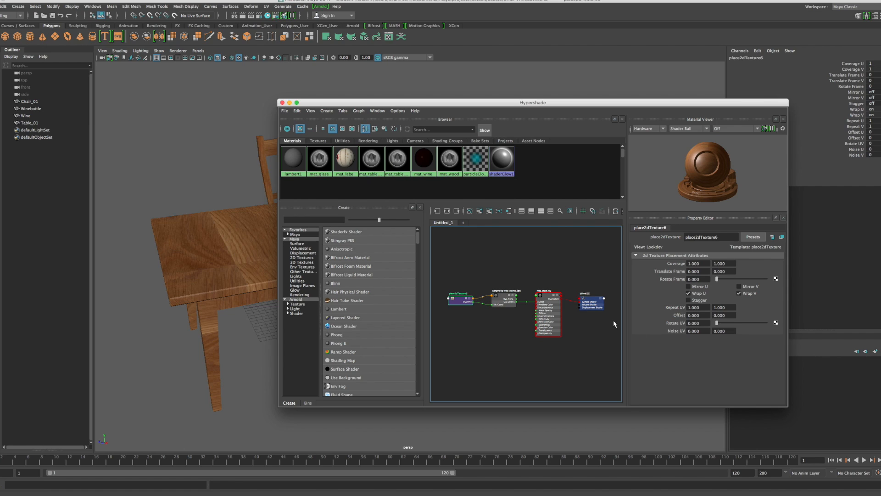
pyautogui.click(498, 303)
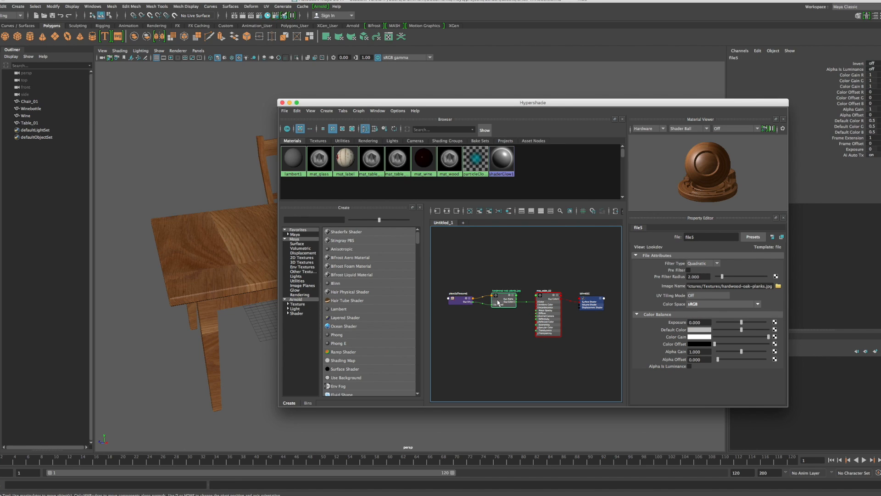
pyautogui.click(462, 303)
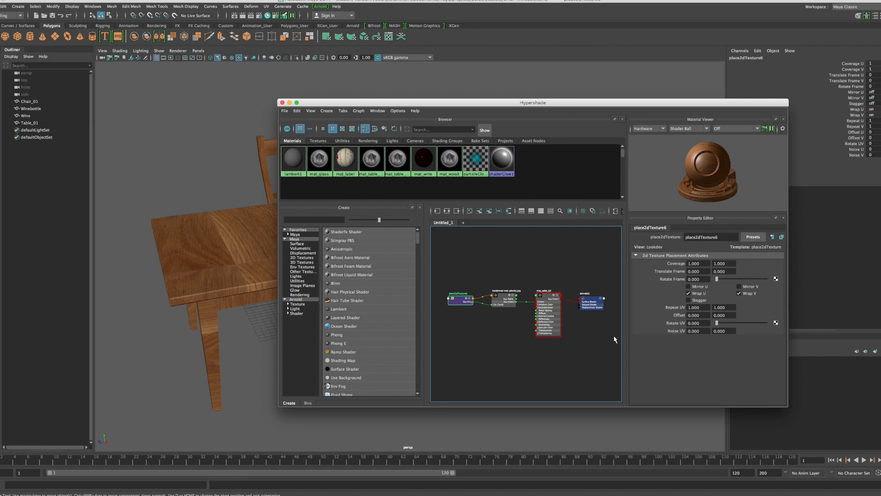
pyautogui.click(692, 323)
pyautogui.write('90')
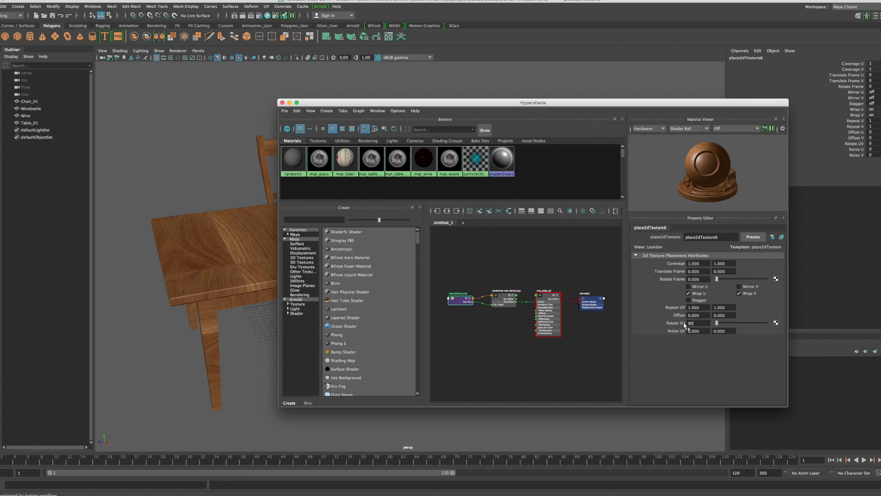
pyautogui.press('Return')
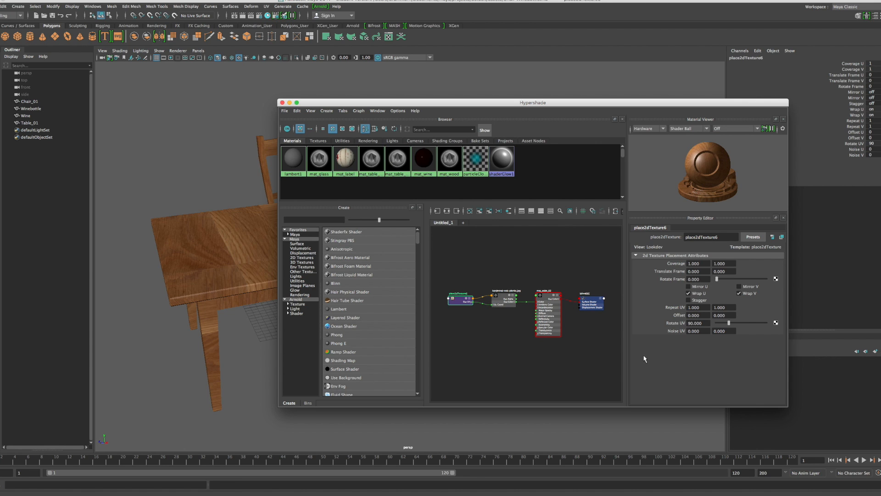
pyautogui.moveTo(472, 102); pyautogui.dragTo(604, 104)
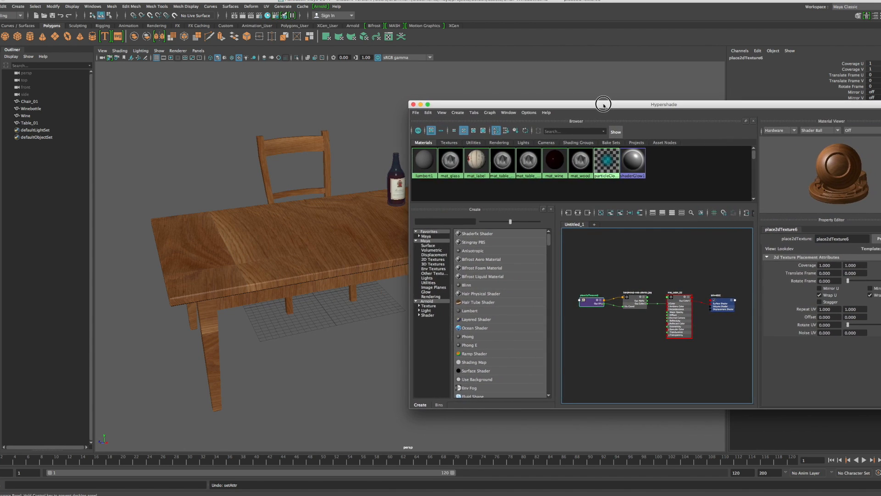
# Step: Graph mat_table_02's shading network and inspect its 2D texture placement settings
pyautogui.click(529, 161)
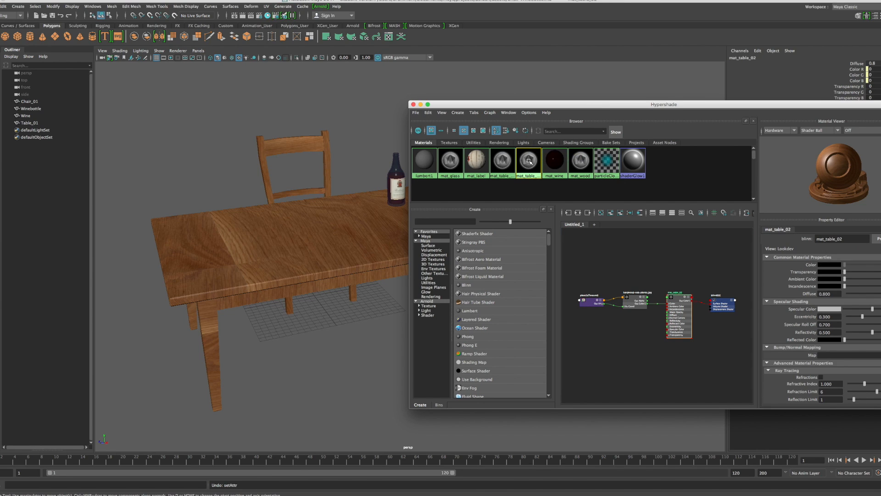
pyautogui.moveTo(528, 160); pyautogui.dragTo(531, 181, button='right')
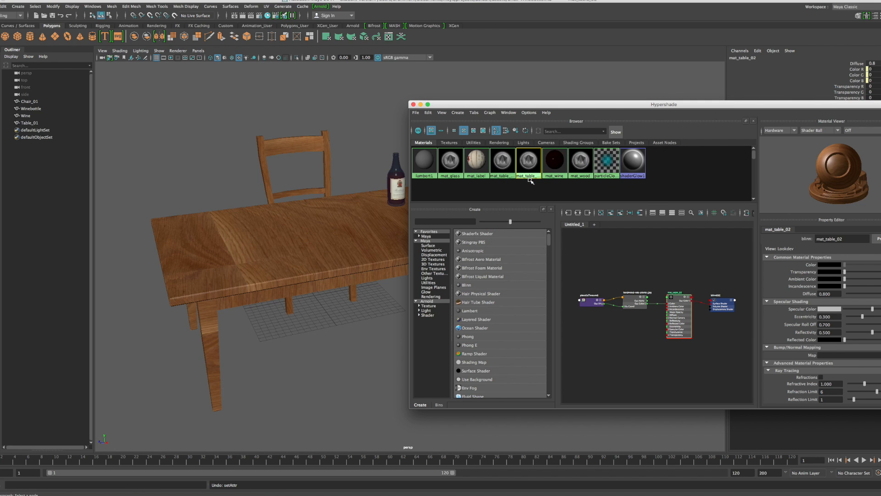
pyautogui.click(591, 307)
pyautogui.moveTo(770, 104); pyautogui.dragTo(704, 97)
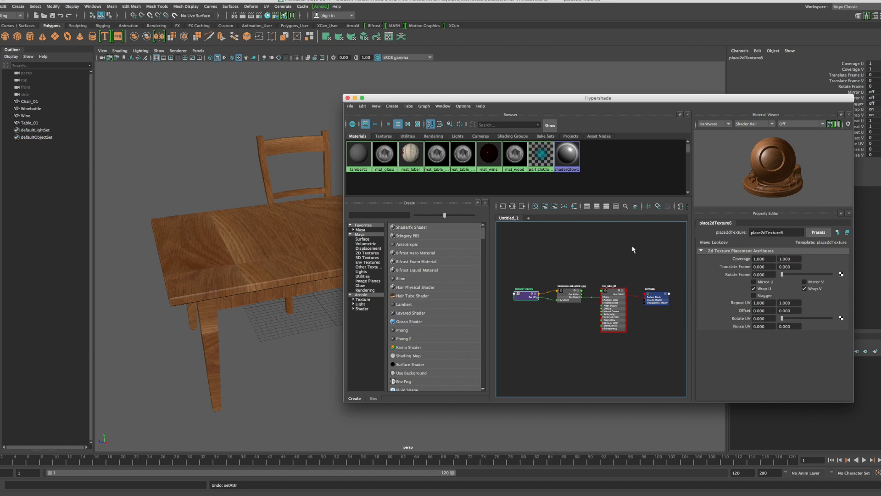
# Step: Graph mat_table_01's shading network and set its 2D texture placement's Rotate UV to 90
pyautogui.click(440, 160)
pyautogui.moveTo(440, 159); pyautogui.dragTo(440, 180, button='right')
pyautogui.click(527, 291)
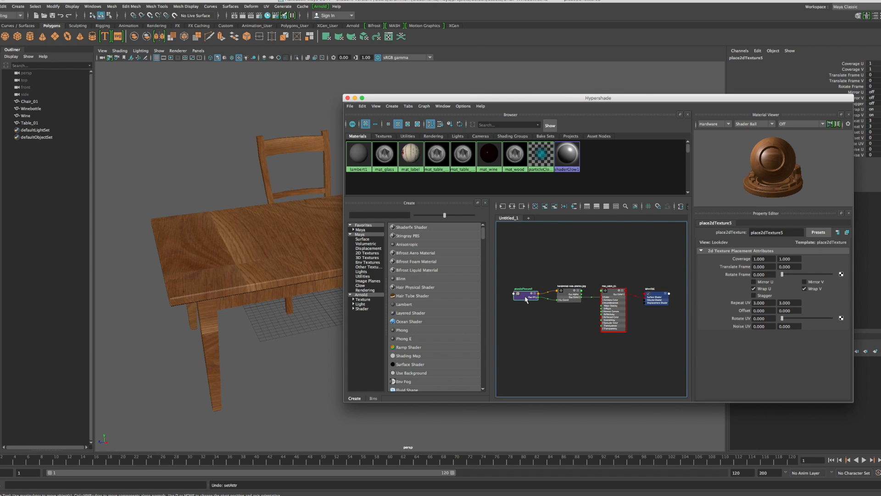
pyautogui.click(767, 317)
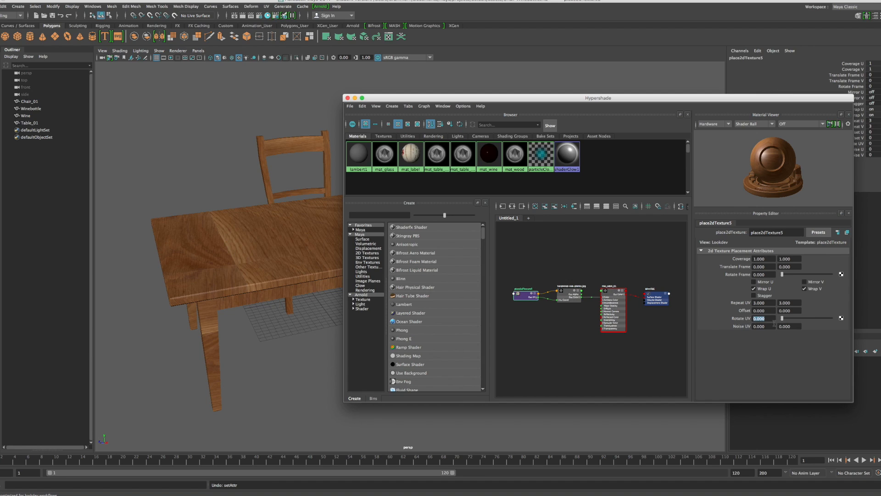
pyautogui.moveTo(784, 320); pyautogui.dragTo(786, 320)
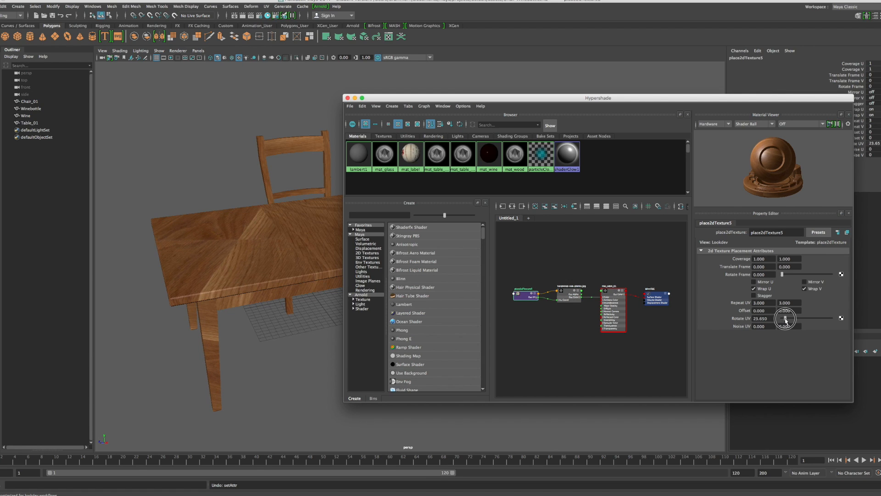
pyautogui.click(762, 318)
pyautogui.write('90')
pyautogui.press('Return')
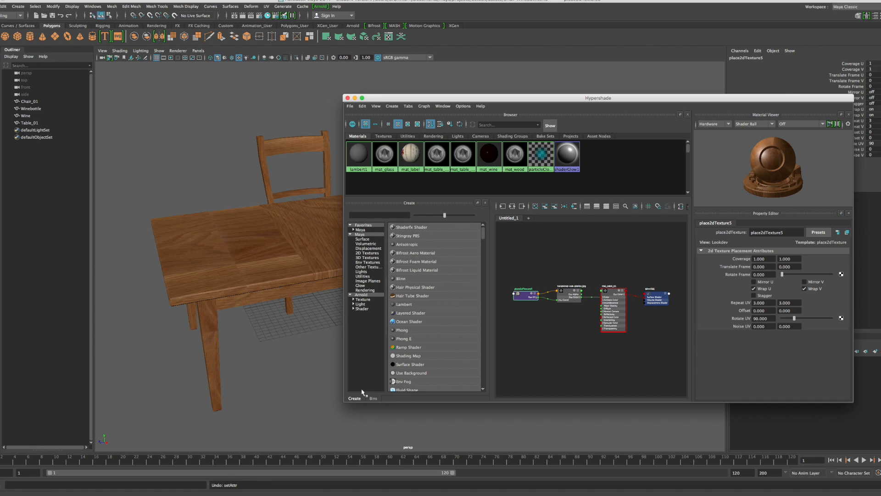
# Step: Set Repeat UV to 2 in both directions on mat_table_01's 2D texture placement
pyautogui.keyDown('alt'); pyautogui.moveTo(294, 389); pyautogui.dragTo(266, 395); pyautogui.keyUp('alt')
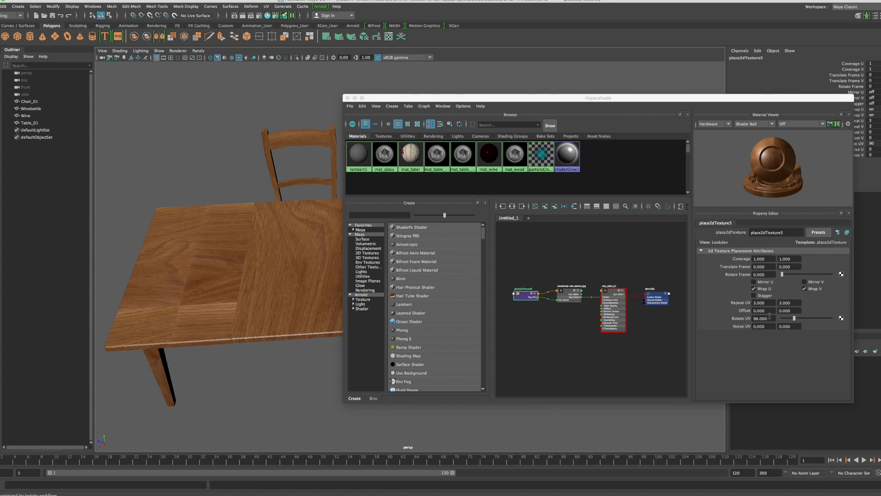
pyautogui.moveTo(771, 303); pyautogui.dragTo(739, 305)
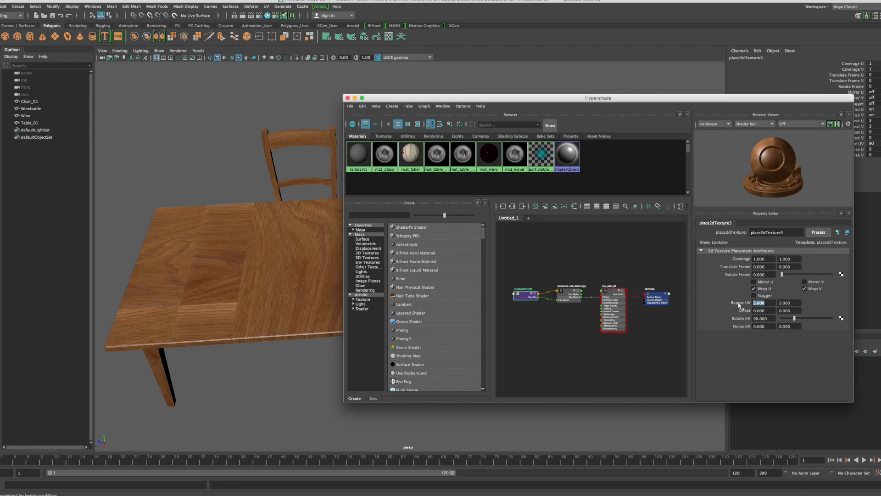
pyautogui.write('2')
pyautogui.moveTo(793, 303); pyautogui.dragTo(772, 303)
pyautogui.write('2')
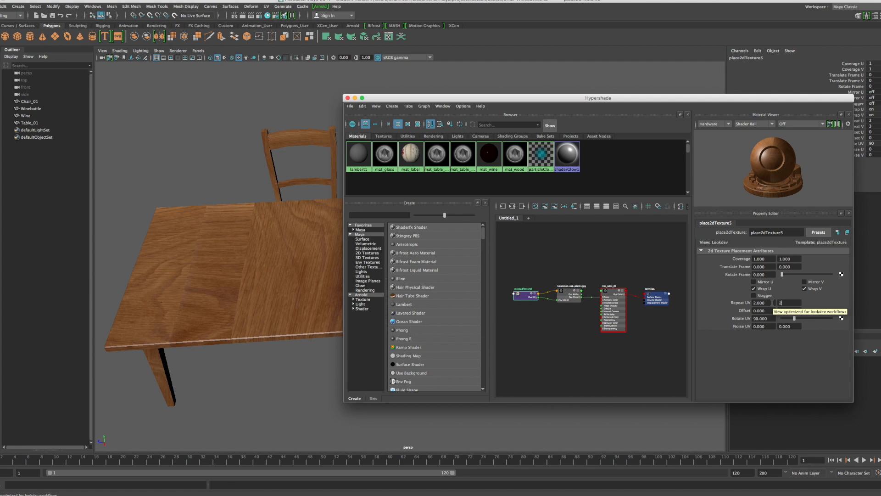
pyautogui.press('Return')
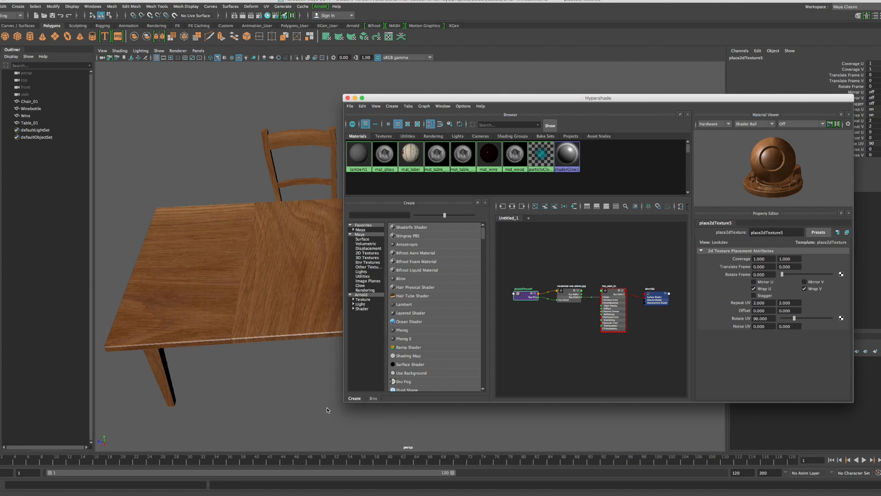
# Step: Examine the wood grain on the tabletop, its edges and the legs from several angles
pyautogui.keyDown('alt'); pyautogui.moveTo(288, 419); pyautogui.dragTo(331, 409); pyautogui.keyUp('alt')
pyautogui.keyDown('alt'); pyautogui.moveTo(281, 358); pyautogui.dragTo(175, 356); pyautogui.keyUp('alt')
pyautogui.keyDown('alt'); pyautogui.moveTo(277, 310); pyautogui.dragTo(304, 301); pyautogui.keyUp('alt')
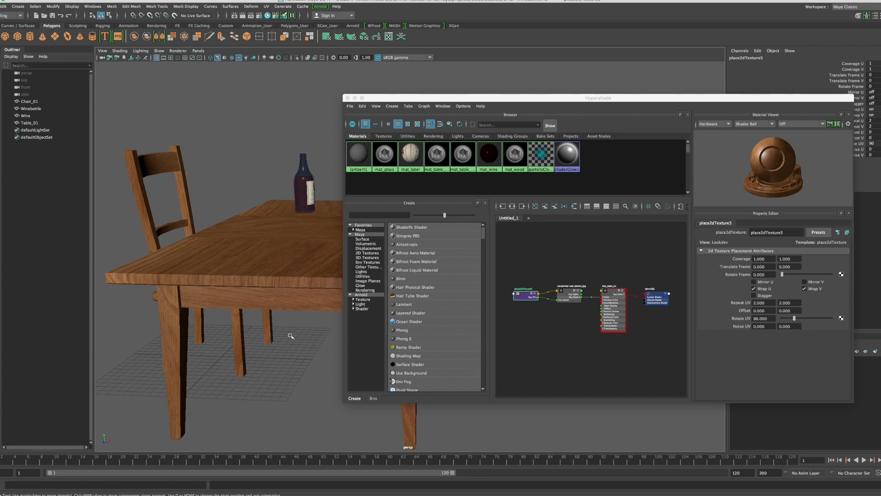
pyautogui.scroll(-5, 284, 357)
pyautogui.keyDown('alt'); pyautogui.moveTo(283, 354); pyautogui.dragTo(331, 356); pyautogui.keyUp('alt')
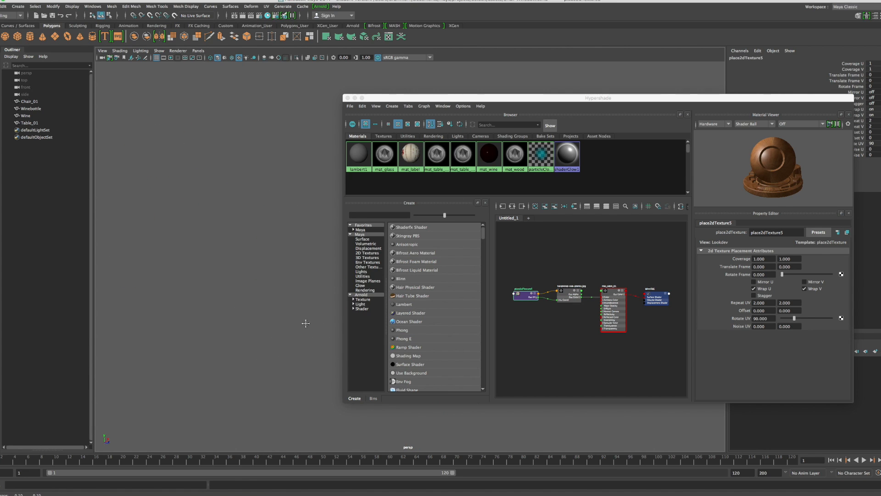
# Step: Graph mat_table_02's shading network and open the file texture connected to its color
pyautogui.press('a')
pyautogui.keyDown('alt'); pyautogui.moveTo(290, 330); pyautogui.dragTo(230, 334); pyautogui.keyUp('alt')
pyautogui.keyDown('alt'); pyautogui.moveTo(298, 280); pyautogui.dragTo(268, 344); pyautogui.keyUp('alt')
pyautogui.keyDown('alt'); pyautogui.moveTo(290, 314); pyautogui.dragTo(279, 346, button='middle'); pyautogui.keyUp('alt')
pyautogui.scroll(4, 282, 345)
pyautogui.keyDown('alt'); pyautogui.moveTo(286, 345); pyautogui.dragTo(325, 321); pyautogui.keyUp('alt')
pyautogui.click(265, 330)
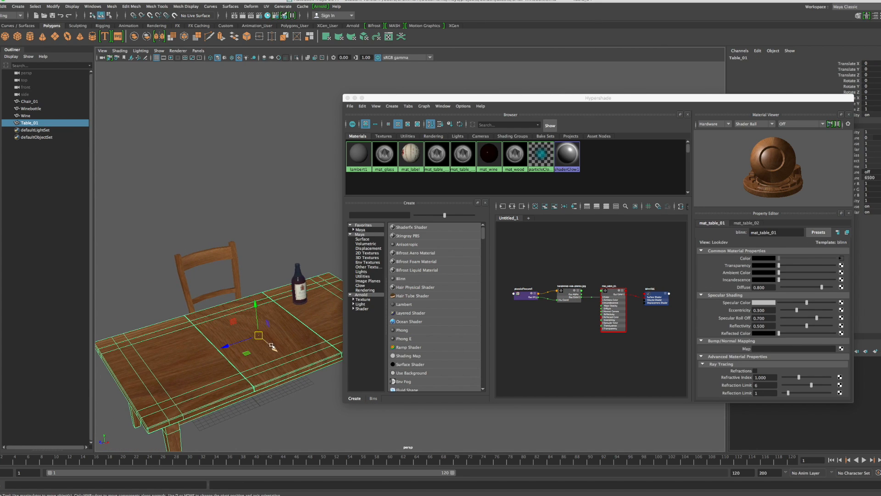
pyautogui.click(464, 159)
pyautogui.moveTo(467, 162); pyautogui.dragTo(468, 182, button='right')
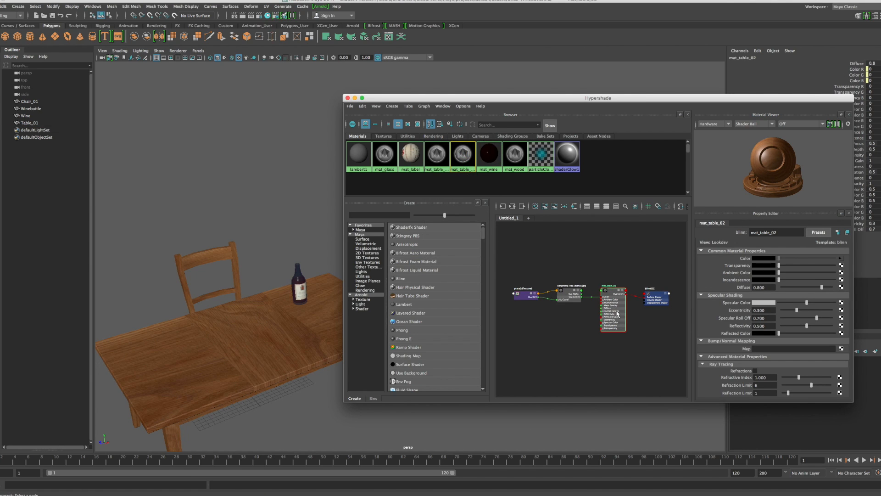
pyautogui.click(841, 259)
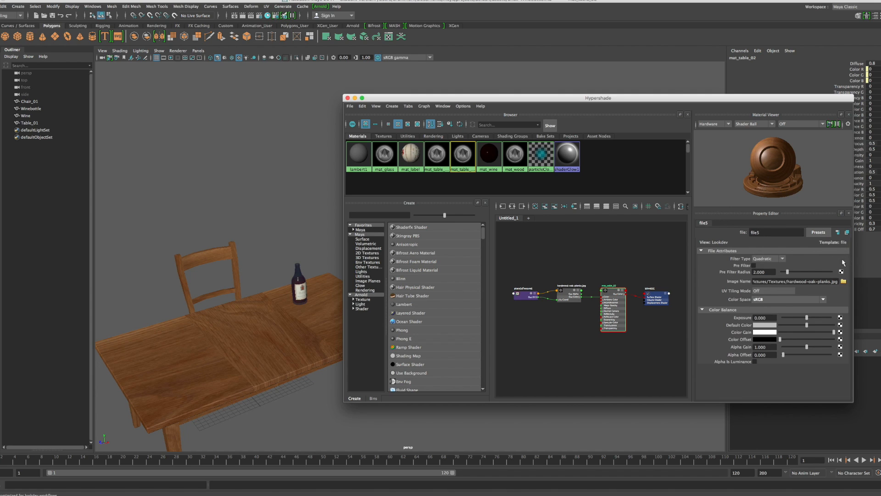
# Step: Load TexturesCom_WoodFine0059_11_seamless_S.jpg as the image of mat_table_02's file texture
pyautogui.click(844, 282)
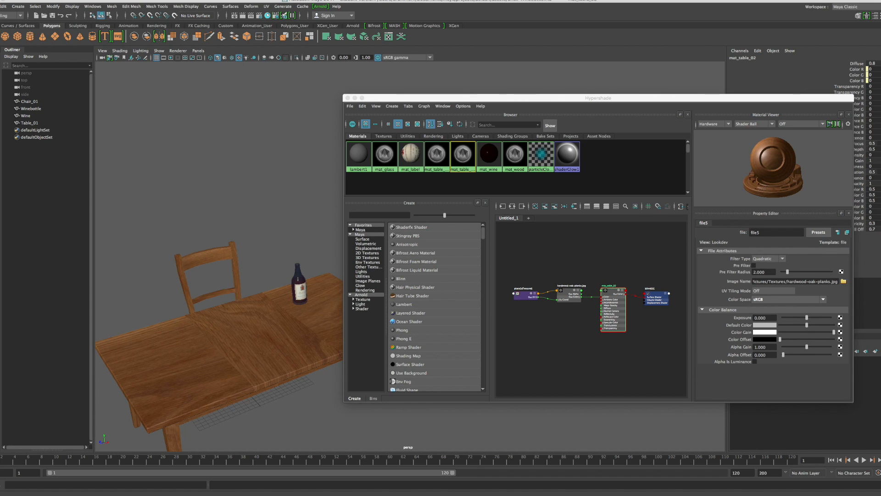
pyautogui.moveTo(596, 245); pyautogui.dragTo(587, 207)
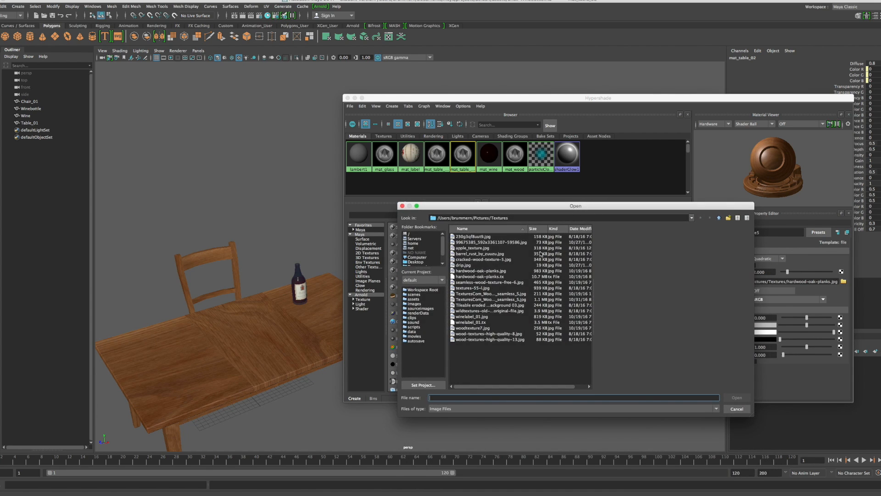
pyautogui.click(471, 305)
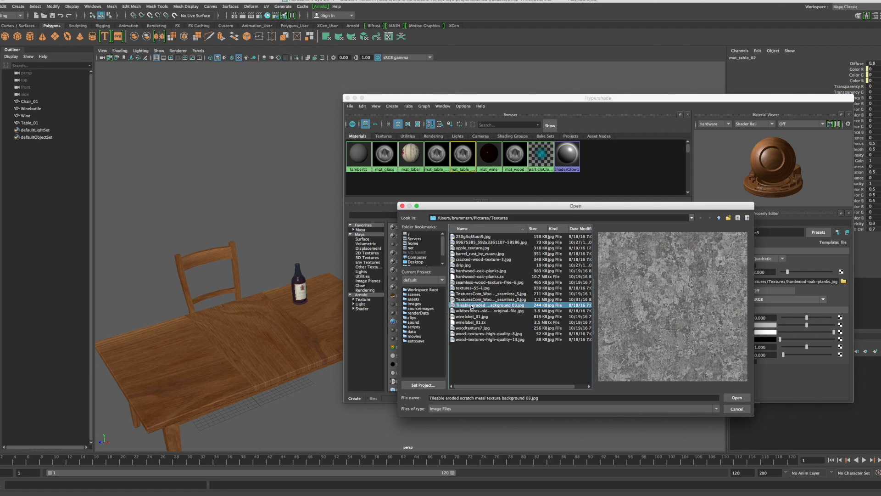
pyautogui.click(473, 300)
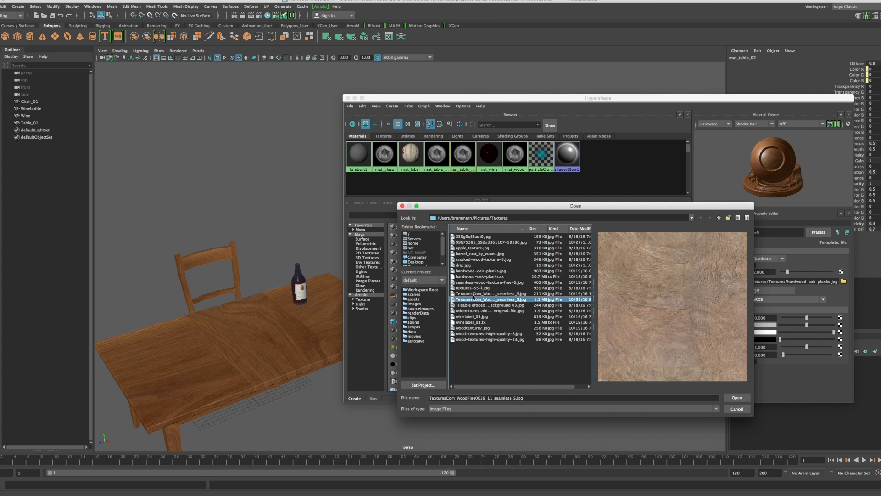
pyautogui.click(737, 398)
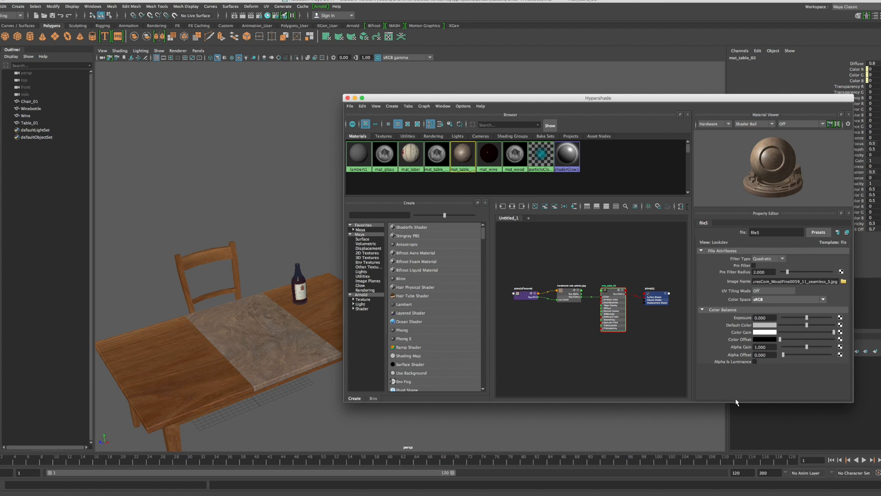
# Step: Examine the tabletop's center panel against the surrounding oak, edges and legs from several angles
pyautogui.keyDown('alt'); pyautogui.moveTo(307, 406); pyautogui.dragTo(306, 370); pyautogui.keyUp('alt')
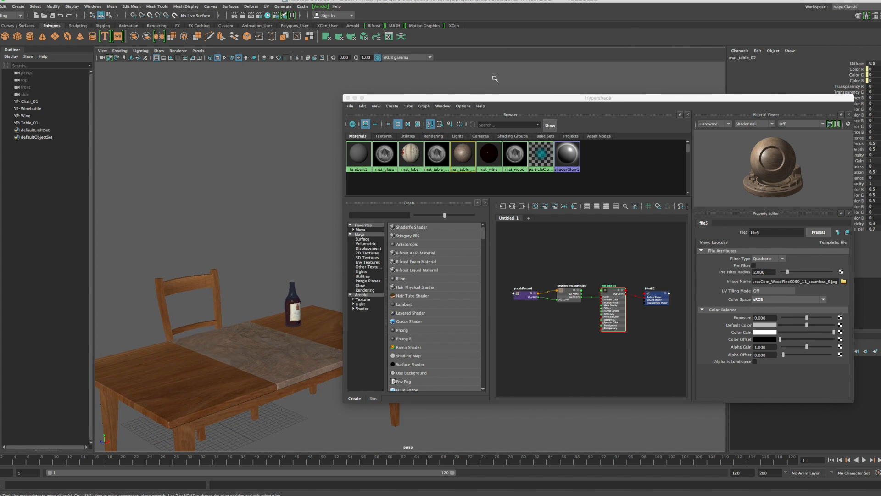
pyautogui.moveTo(507, 101); pyautogui.dragTo(534, 79)
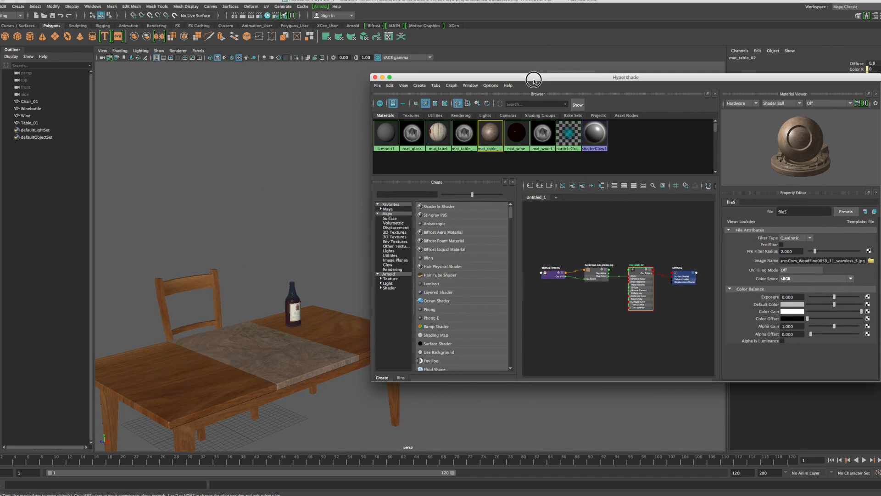
pyautogui.click(383, 79)
pyautogui.keyDown('alt'); pyautogui.moveTo(368, 294); pyautogui.dragTo(281, 296); pyautogui.keyUp('alt')
pyautogui.keyDown('alt'); pyautogui.moveTo(528, 317); pyautogui.dragTo(367, 338); pyautogui.keyUp('alt')
pyautogui.keyDown('alt'); pyautogui.moveTo(674, 385); pyautogui.dragTo(571, 340, button='middle'); pyautogui.keyUp('alt')
pyautogui.keyDown('alt'); pyautogui.moveTo(569, 363); pyautogui.dragTo(544, 358); pyautogui.keyUp('alt')
pyautogui.keyDown('alt'); pyautogui.moveTo(398, 369); pyautogui.dragTo(463, 294, button='middle'); pyautogui.keyUp('alt')
pyautogui.keyDown('alt'); pyautogui.moveTo(441, 367); pyautogui.dragTo(424, 366); pyautogui.keyUp('alt')
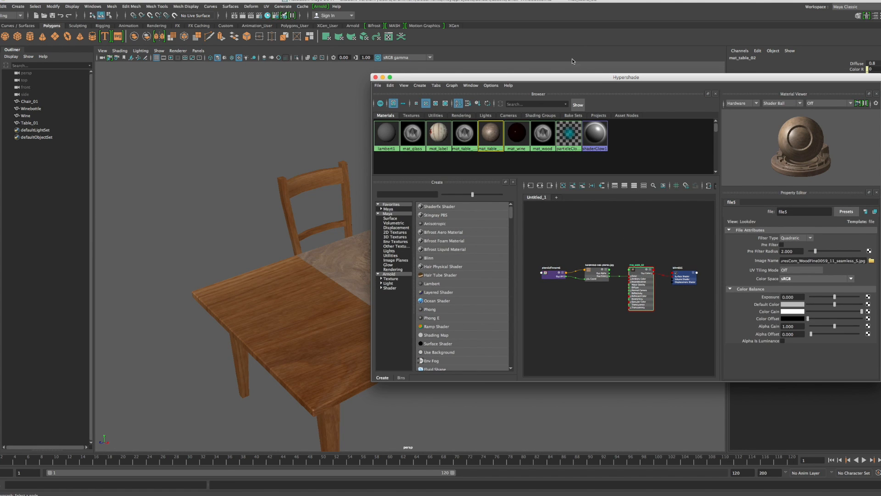
# Step: Browse the Textures folder for a replacement image for mat_table_02's file texture, previewing the available candidates
pyautogui.moveTo(603, 83); pyautogui.dragTo(597, 81)
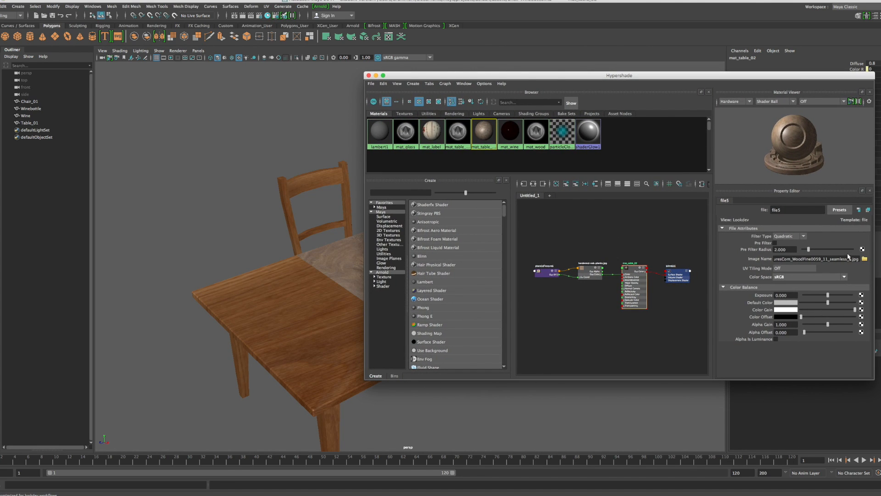
pyautogui.click(865, 259)
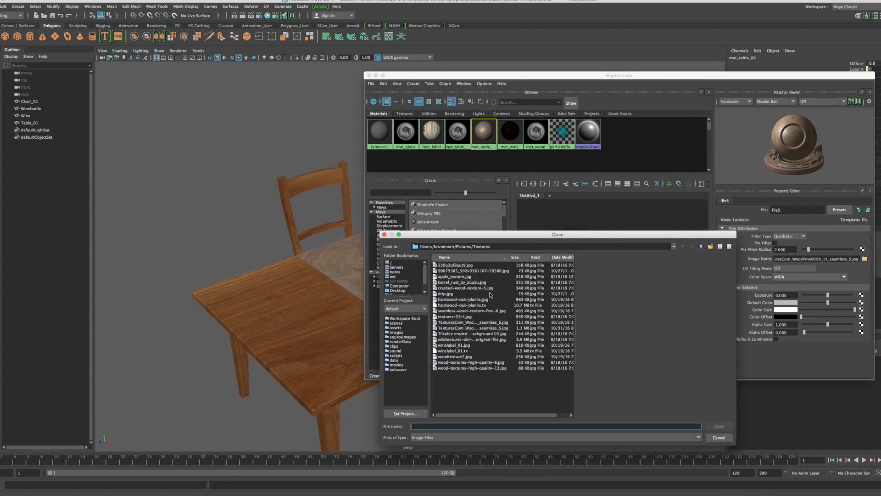
pyautogui.click(463, 322)
pyautogui.click(465, 329)
pyautogui.click(466, 335)
pyautogui.click(466, 340)
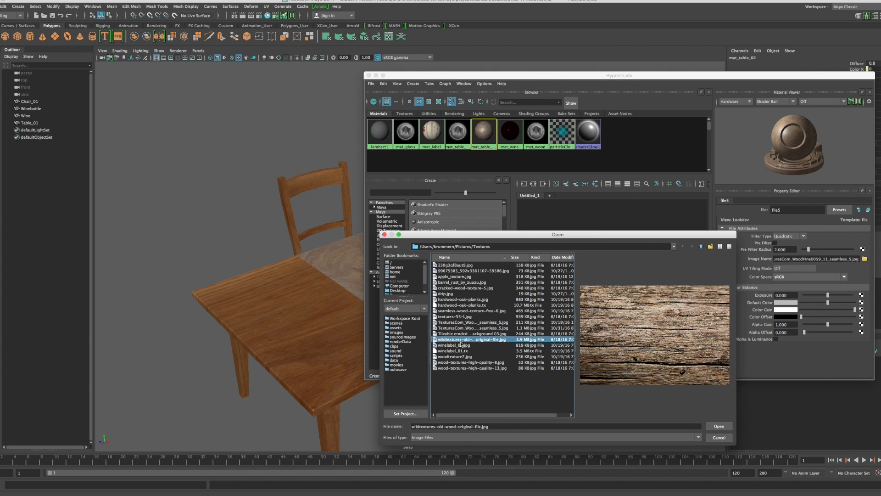
pyautogui.click(460, 345)
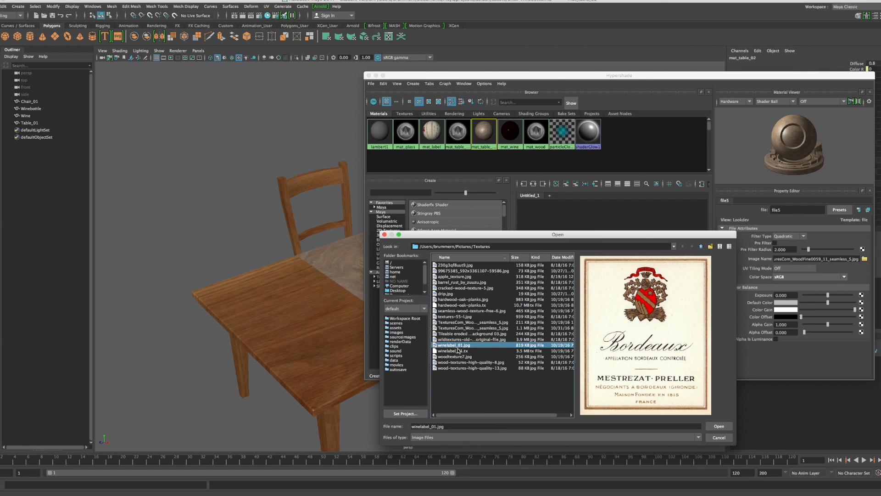
pyautogui.click(458, 362)
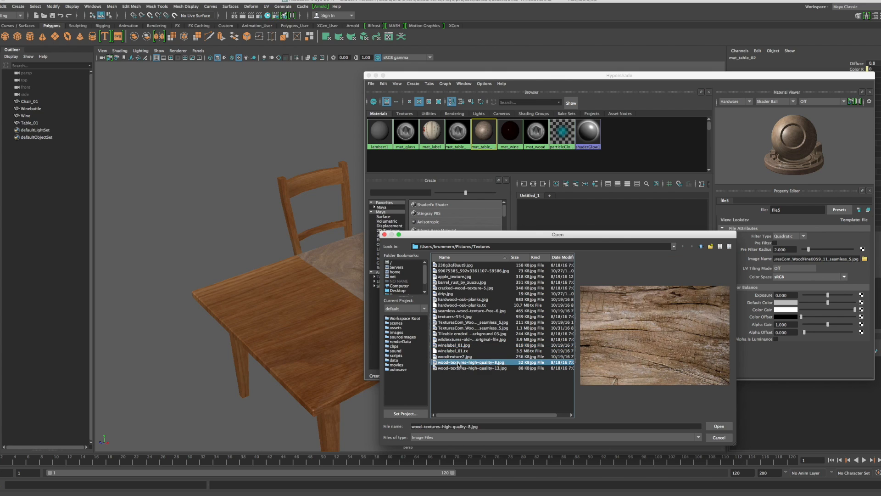
pyautogui.click(460, 369)
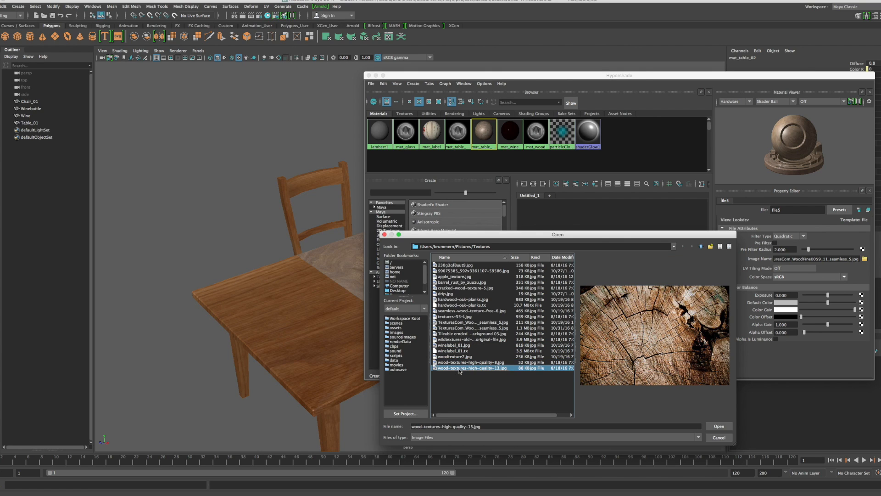
pyautogui.click(452, 305)
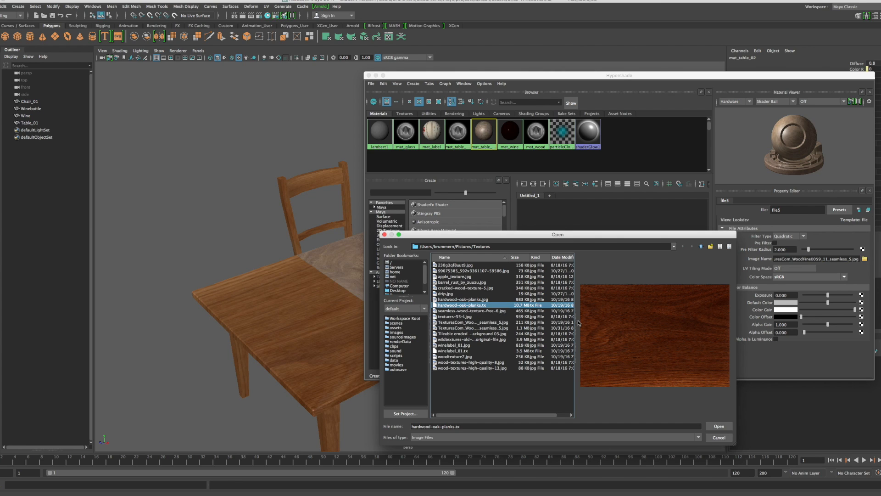
pyautogui.click(455, 289)
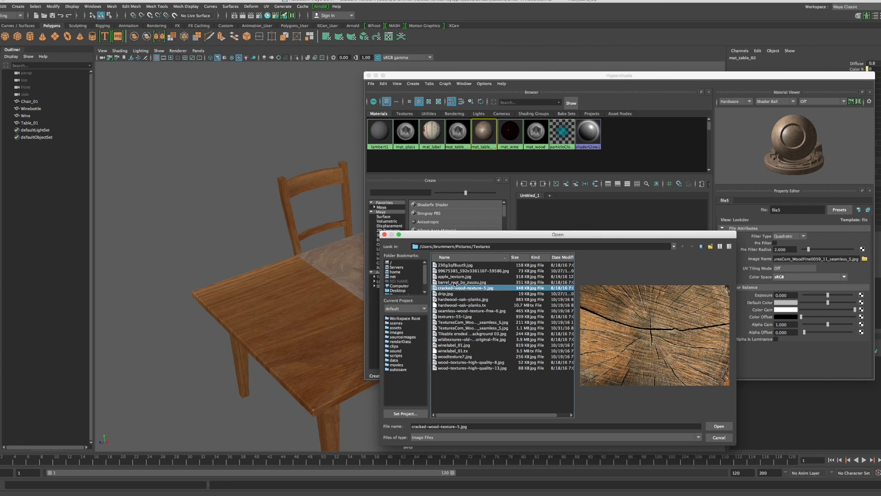
pyautogui.click(454, 282)
pyautogui.click(454, 277)
pyautogui.click(454, 271)
pyautogui.click(455, 265)
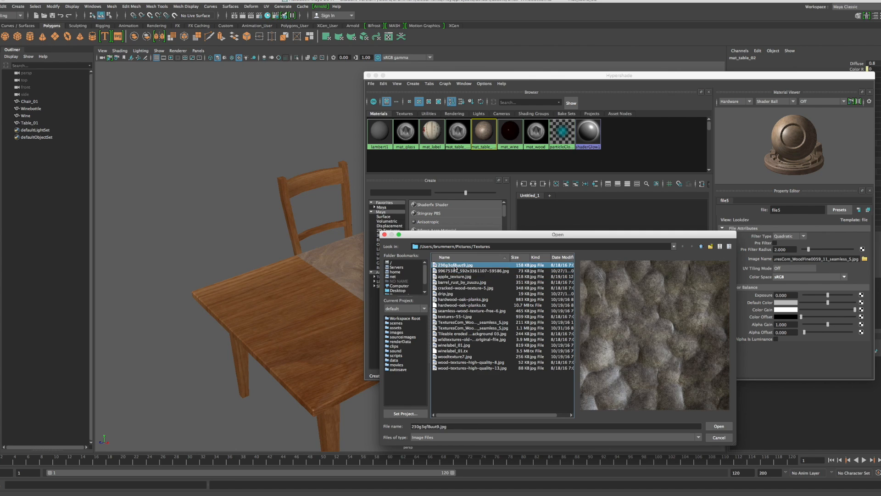
# Step: Compare more wood previews and load seamless-wood-texture-free-6.jpg into mat_table_02's file texture
pyautogui.click(451, 323)
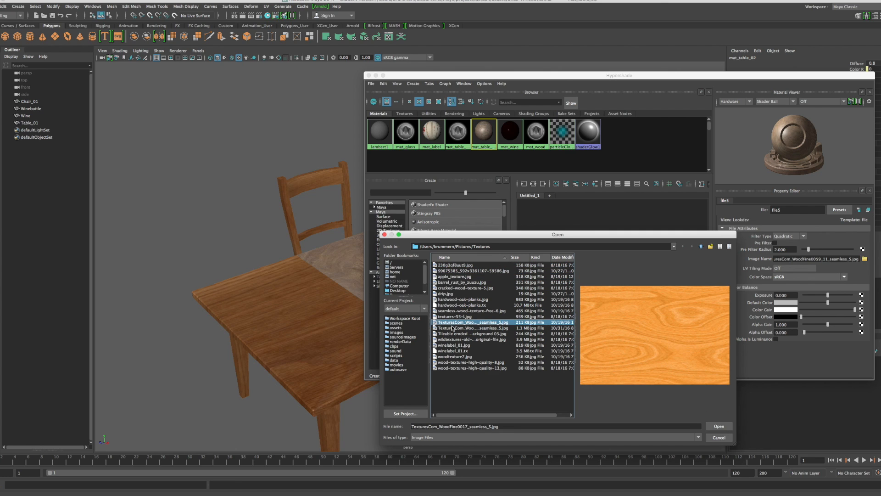
pyautogui.click(452, 328)
pyautogui.click(453, 334)
pyautogui.click(453, 339)
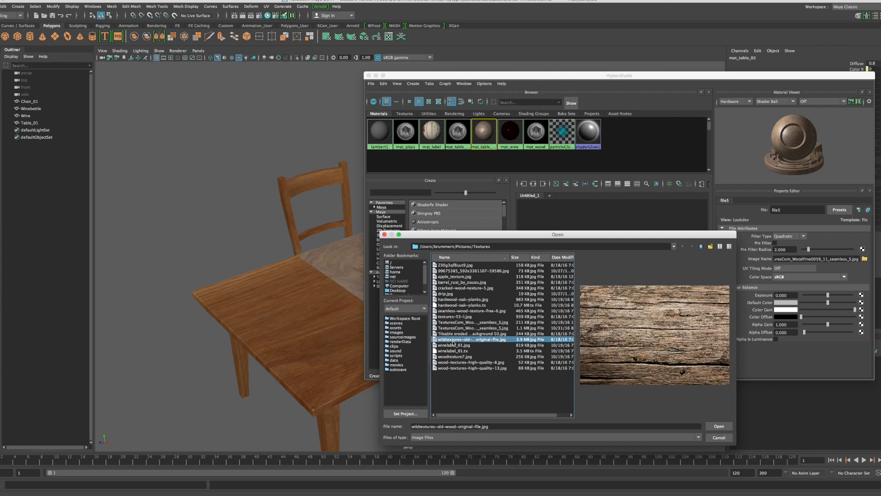
pyautogui.click(453, 345)
pyautogui.click(452, 351)
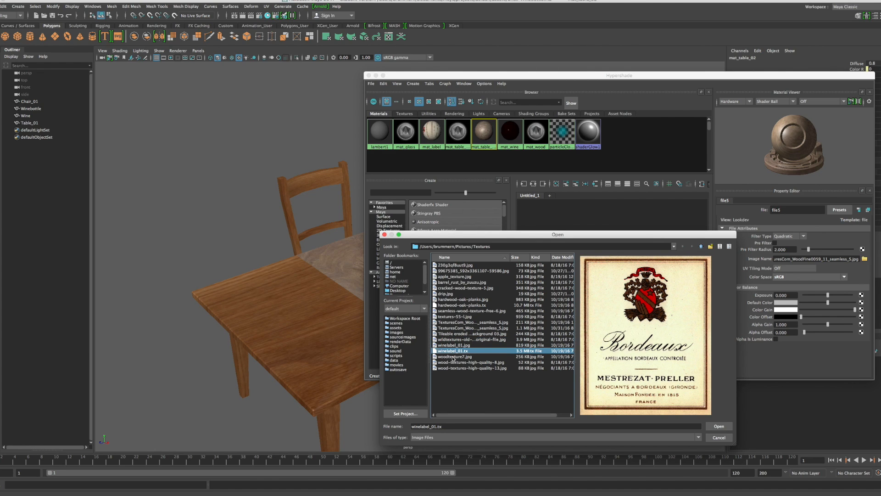
pyautogui.click(454, 357)
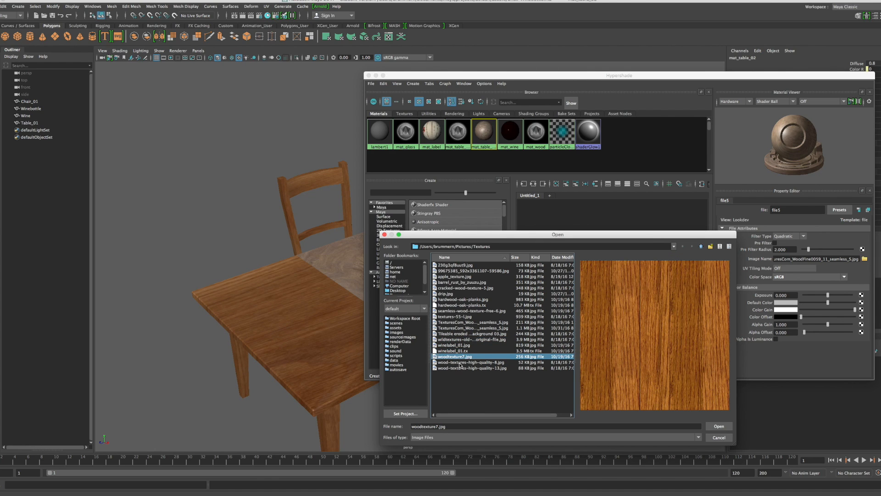
pyautogui.click(465, 362)
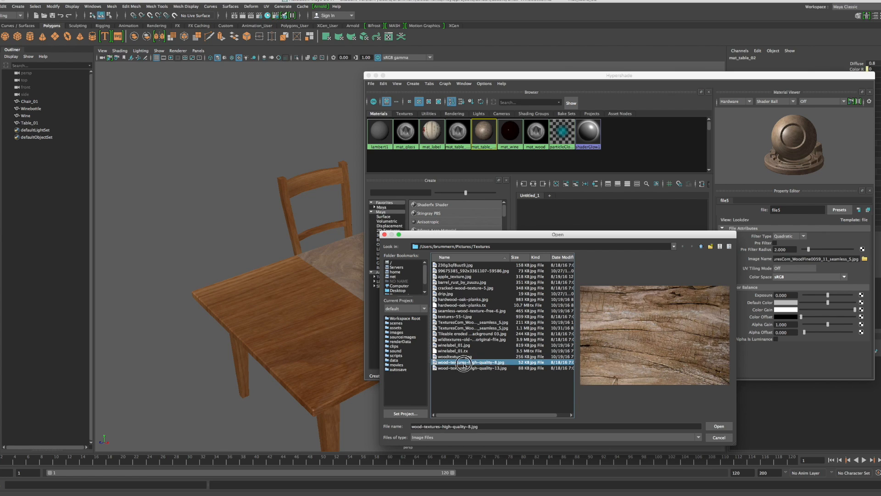
pyautogui.click(462, 369)
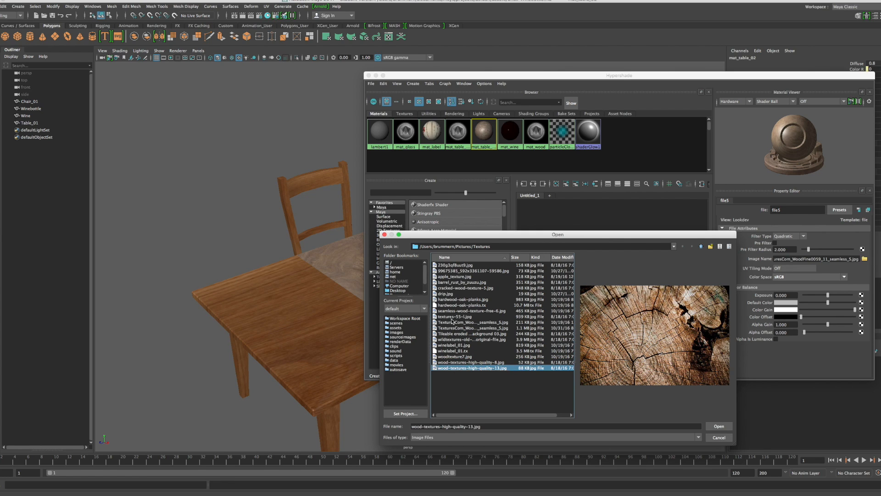
pyautogui.click(454, 317)
pyautogui.click(454, 311)
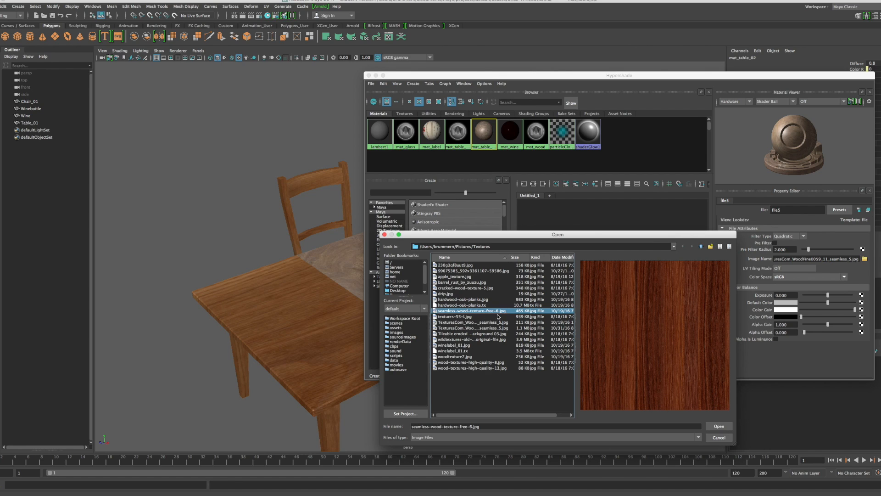
pyautogui.click(719, 427)
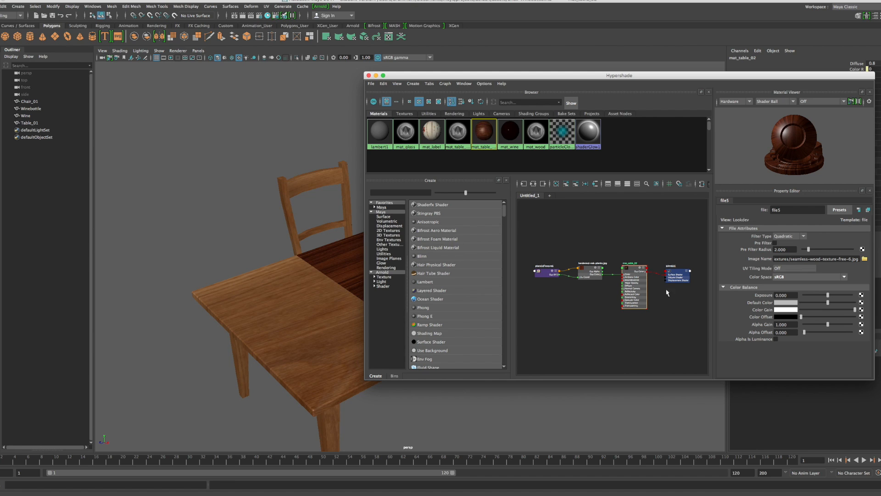
# Step: Inspect the center panel's grain on the tabletop and open mat_table_02's 2D texture placement settings
pyautogui.moveTo(579, 72); pyautogui.dragTo(686, 73)
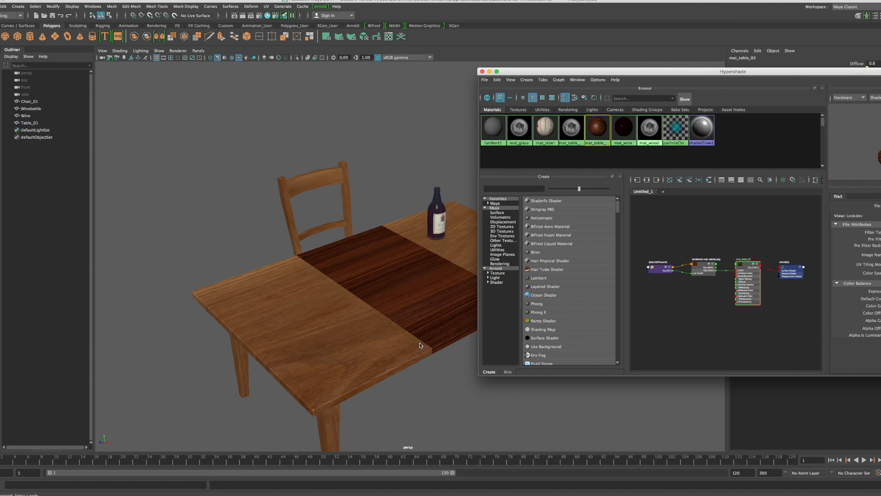
pyautogui.keyDown('alt'); pyautogui.moveTo(401, 352); pyautogui.dragTo(342, 301); pyautogui.keyUp('alt')
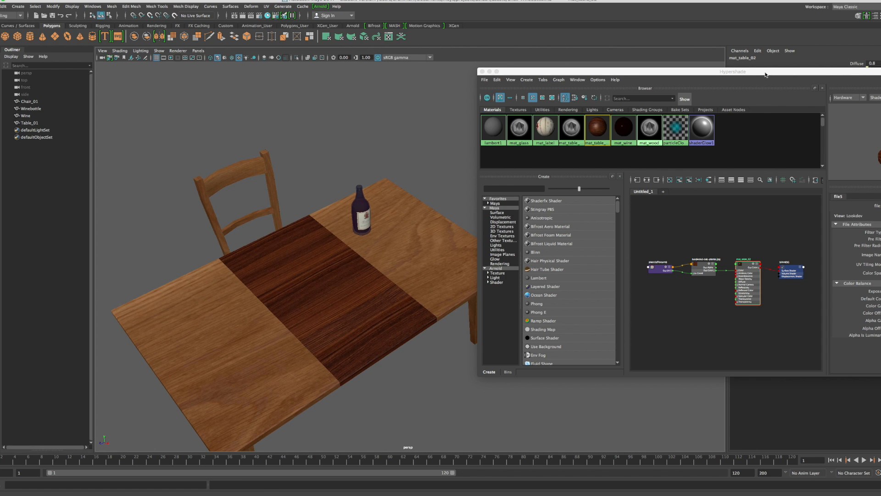
pyautogui.moveTo(766, 75); pyautogui.dragTo(527, 74)
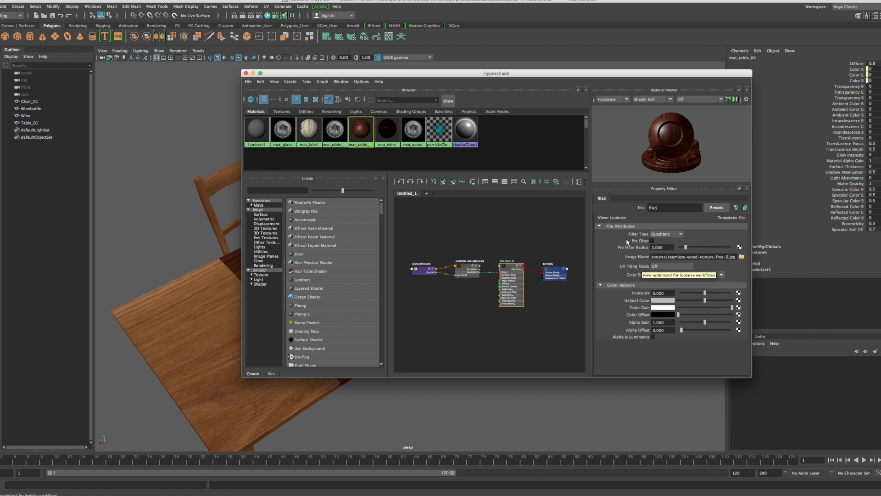
pyautogui.click(423, 270)
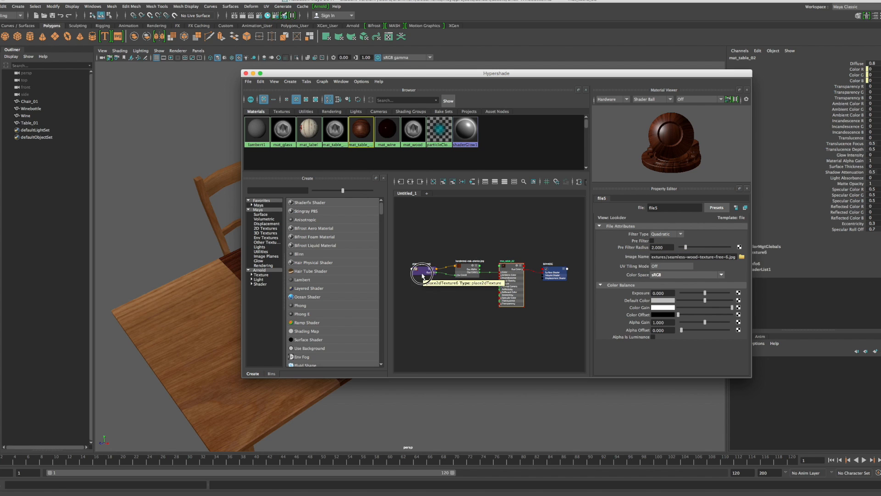
pyautogui.moveTo(506, 79); pyautogui.dragTo(659, 77)
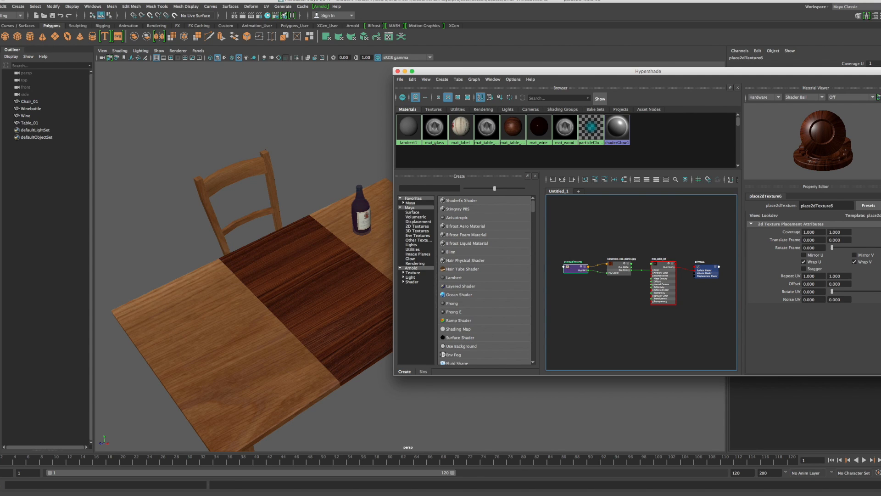
# Step: Set Repeat UV to 3 in both directions on mat_table_02's 2D texture placement
pyautogui.moveTo(831, 73); pyautogui.dragTo(774, 75)
pyautogui.click(756, 278)
pyautogui.write('3')
pyautogui.press('Tab')
pyautogui.write('3')
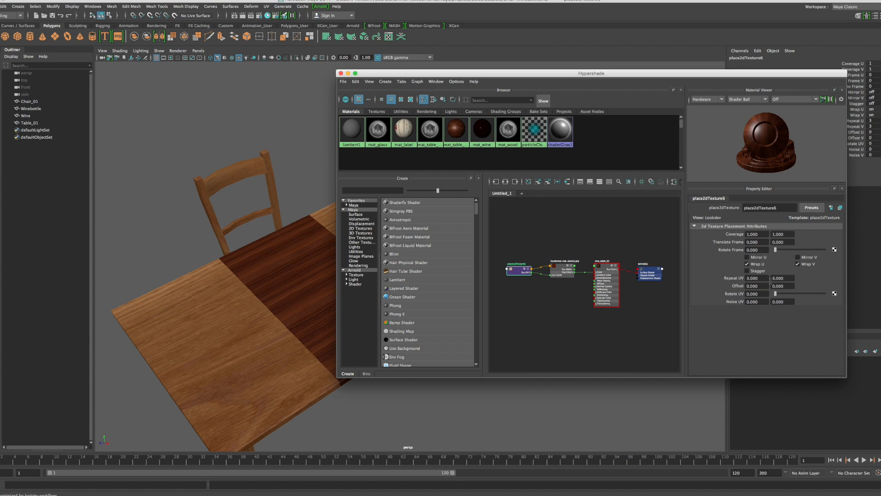
# Step: Set Repeat UV to 5 in both directions on mat_table_02's 2D texture placement
pyautogui.moveTo(763, 278); pyautogui.dragTo(738, 278)
pyautogui.press('Tab')
pyautogui.write('5')
pyautogui.press('Return')
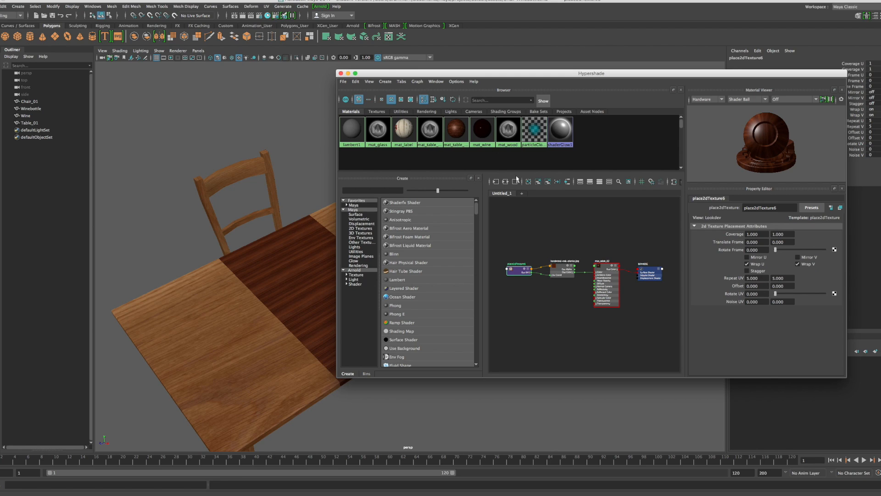
# Step: Set Rotate UV to 90 on mat_table_02's 2D texture placement and check the center panel's grain direction
pyautogui.moveTo(759, 292); pyautogui.dragTo(744, 291)
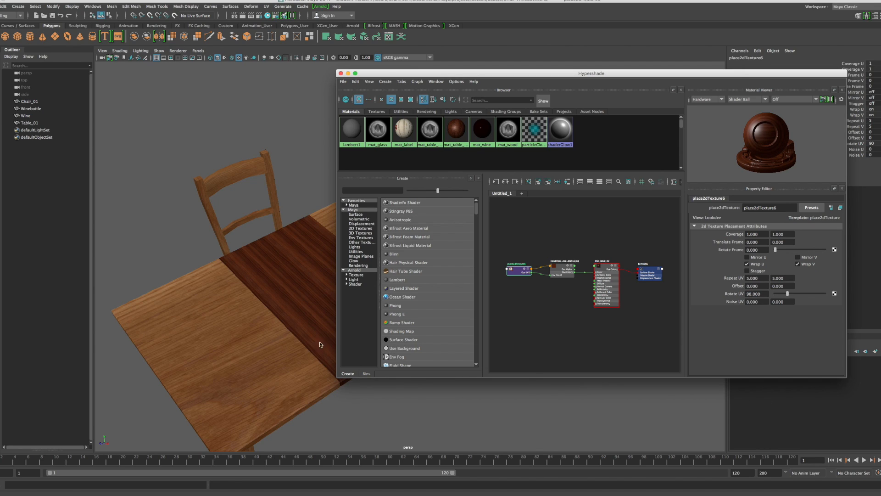
pyautogui.keyDown('alt'); pyautogui.moveTo(258, 353); pyautogui.dragTo(316, 401); pyautogui.keyUp('alt')
pyautogui.scroll(5, 279, 317)
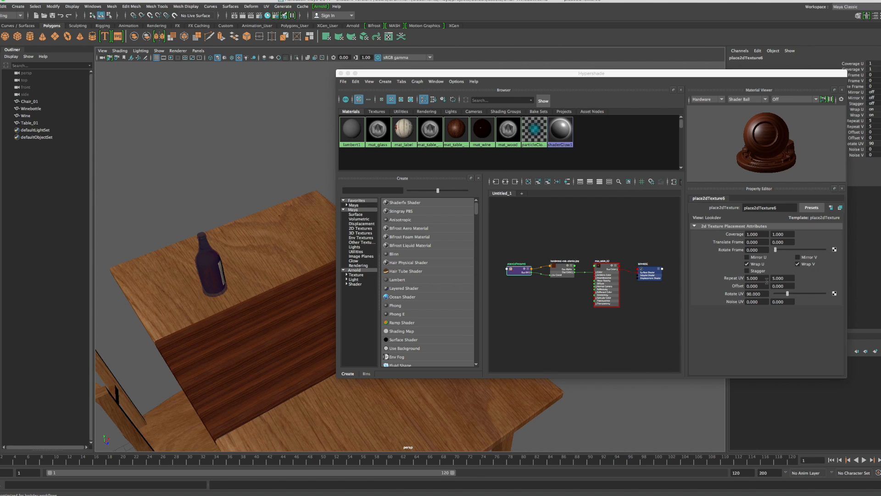
# Step: Set Repeat UV to 10 in both directions on mat_table_02's 2D texture placement and check the center panel up close
pyautogui.moveTo(760, 278); pyautogui.dragTo(744, 279)
pyautogui.write('1')
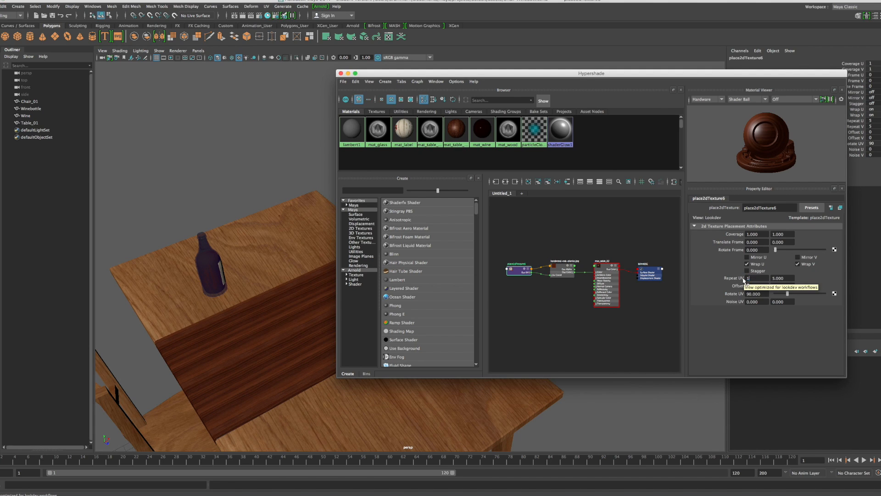
pyautogui.write('0')
pyautogui.press('Return')
pyautogui.moveTo(787, 277); pyautogui.dragTo(767, 278)
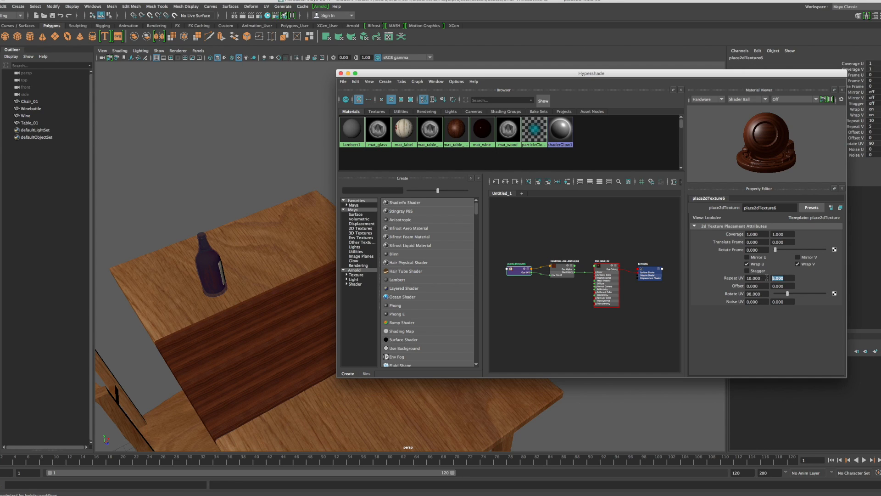
pyautogui.press('Return')
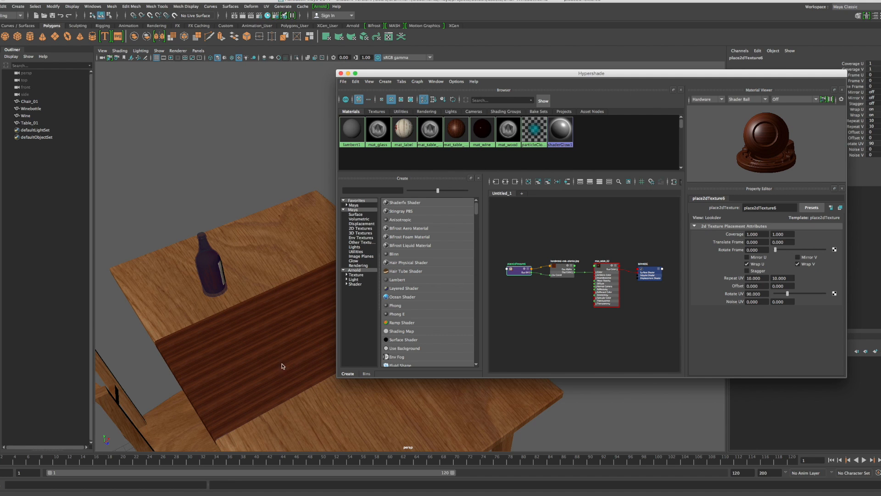
pyautogui.scroll(3, 272, 367)
pyautogui.keyDown('alt'); pyautogui.moveTo(282, 378); pyautogui.dragTo(303, 399); pyautogui.keyUp('alt')
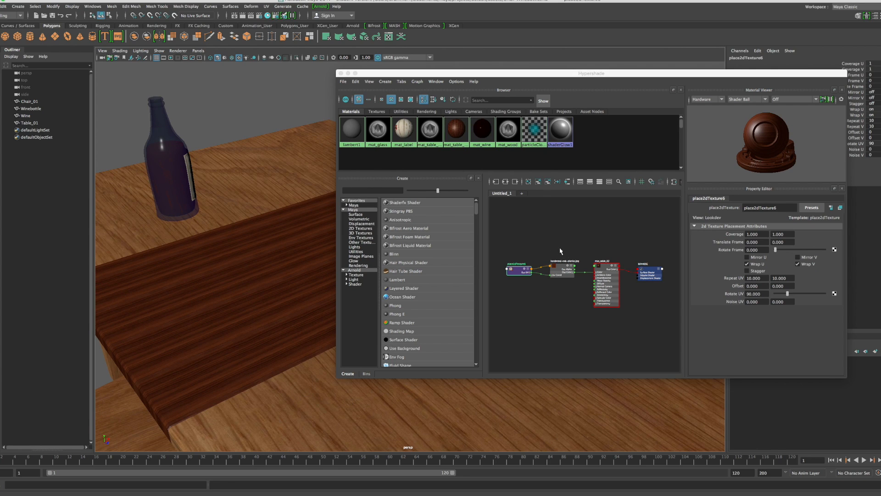
# Step: Set Rotate UV to 0 and Repeat UV to 3 in both directions on mat_table_02's 2D texture placement
pyautogui.moveTo(767, 293); pyautogui.dragTo(742, 294)
pyautogui.write('0')
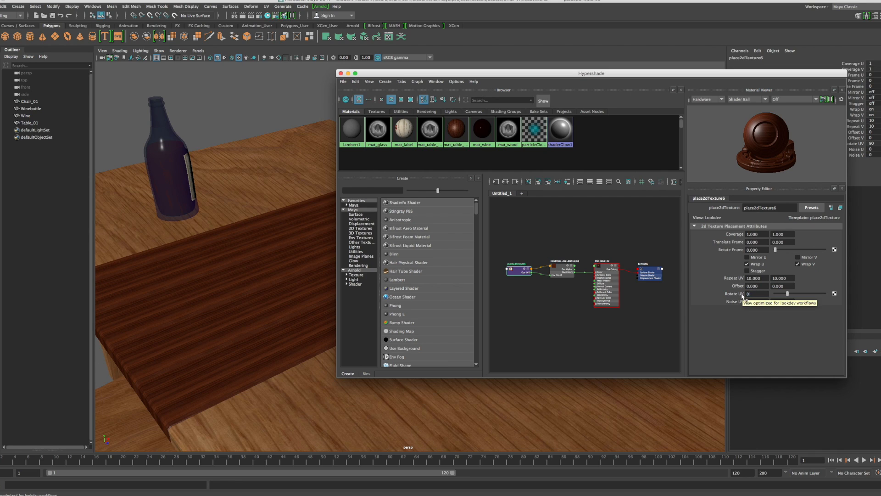
pyautogui.press('Return')
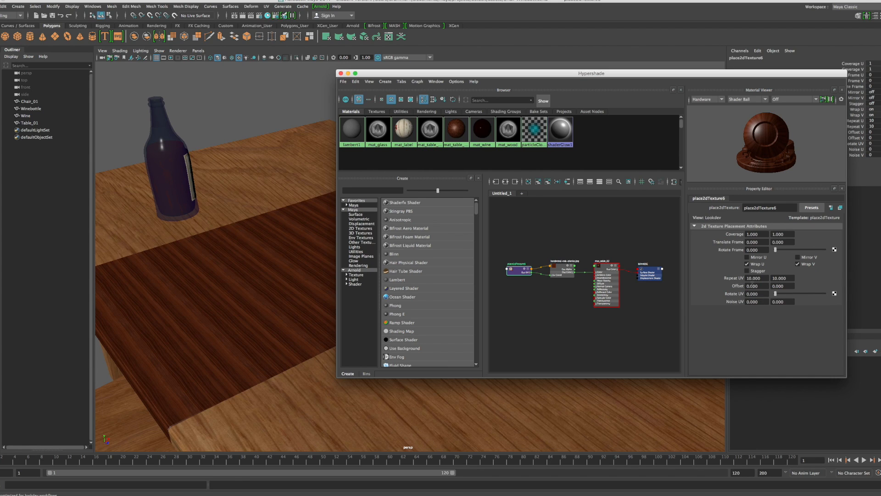
pyautogui.moveTo(763, 279); pyautogui.dragTo(742, 279)
pyautogui.write('3')
pyautogui.press('Tab')
pyautogui.write('3')
pyautogui.press('Return')
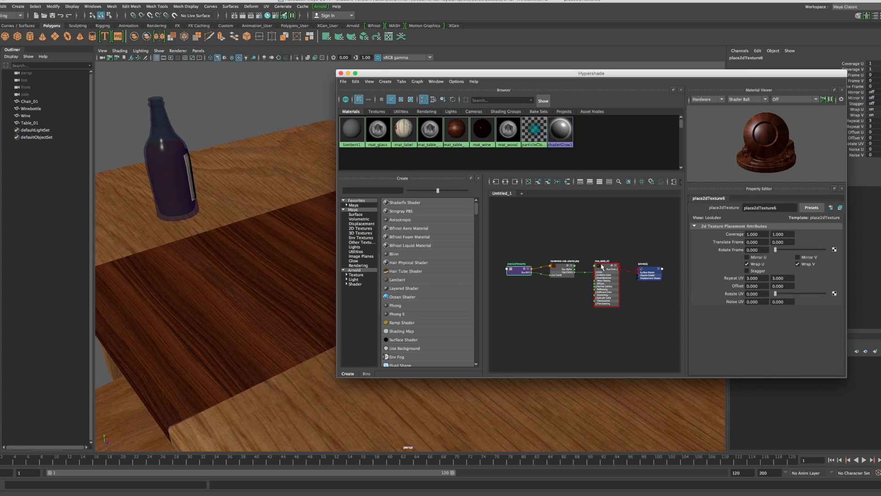
# Step: Replace the image in mat_table_02's file texture with TexturesCom_WoodFine0059_11_seamless_S.jpg
pyautogui.click(571, 271)
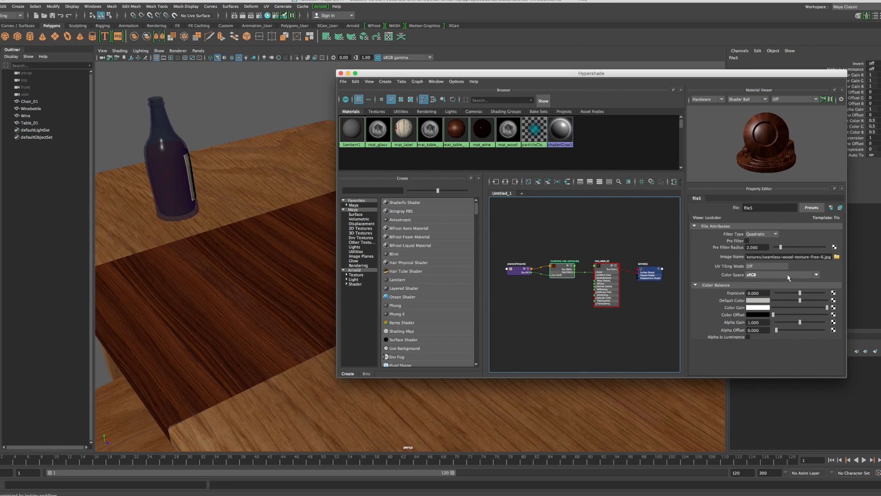
pyautogui.click(837, 257)
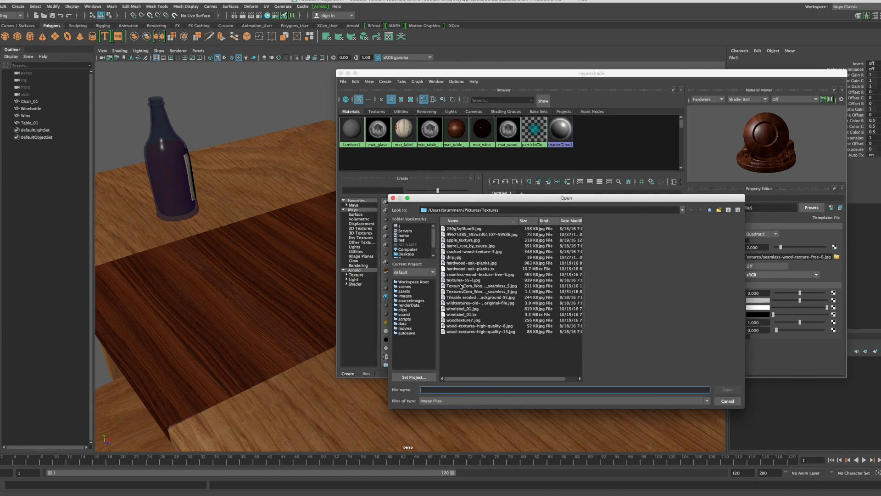
pyautogui.click(461, 286)
pyautogui.click(461, 292)
pyautogui.click(727, 389)
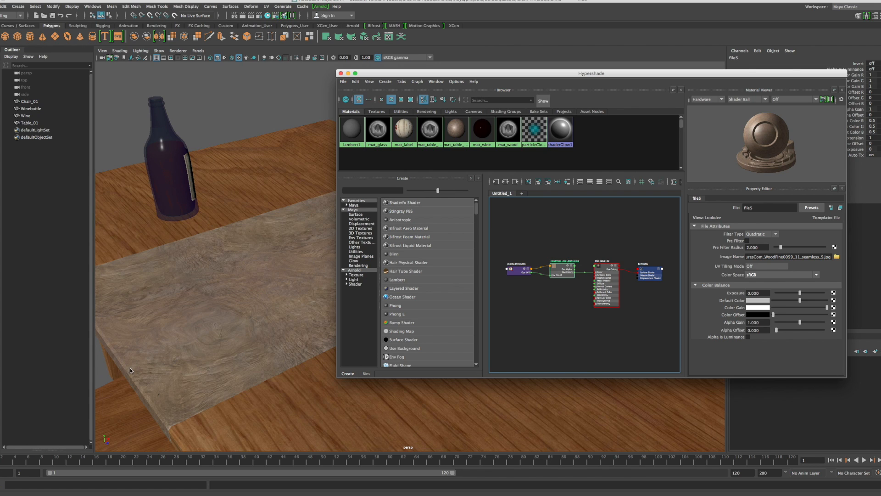
# Step: Minimize the Hypershade and examine the center panel's new wood against the rest of the table from several angles
pyautogui.moveTo(384, 75); pyautogui.dragTo(382, 67)
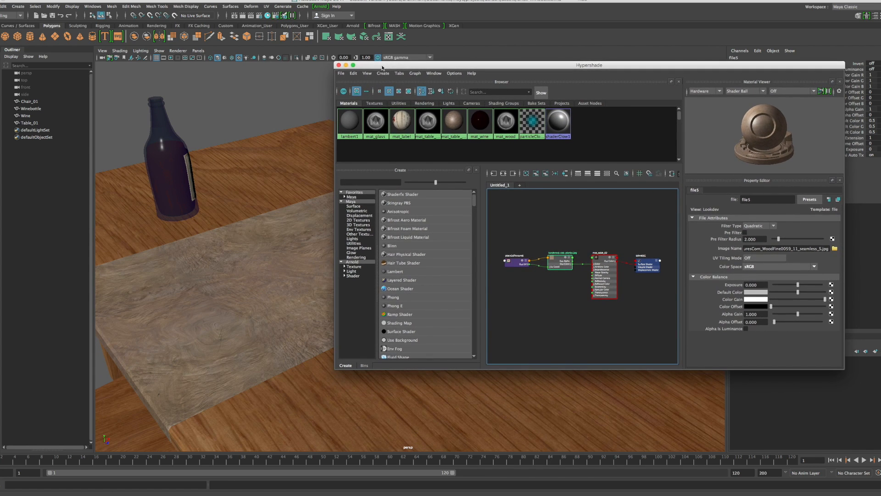
pyautogui.click(346, 65)
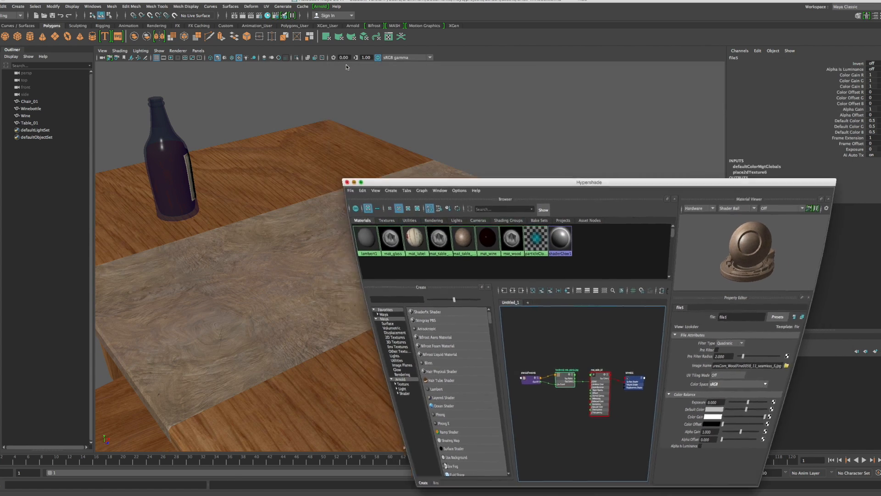
pyautogui.keyDown('alt'); pyautogui.moveTo(526, 230); pyautogui.dragTo(439, 230); pyautogui.keyUp('alt')
pyautogui.keyDown('alt'); pyautogui.moveTo(405, 200); pyautogui.dragTo(547, 242, button='middle'); pyautogui.keyUp('alt')
pyautogui.keyDown('alt'); pyautogui.moveTo(547, 242); pyautogui.dragTo(400, 252, button='right'); pyautogui.keyUp('alt')
pyautogui.moveTo(400, 252)
pyautogui.keyDown('alt'); pyautogui.mouseDown()
pyautogui.moveTo(391, 249)
pyautogui.moveTo(399, 269)
pyautogui.mouseUp(); pyautogui.keyUp('alt')
pyautogui.keyDown('alt'); pyautogui.moveTo(397, 268); pyautogui.dragTo(404, 242); pyautogui.keyUp('alt')
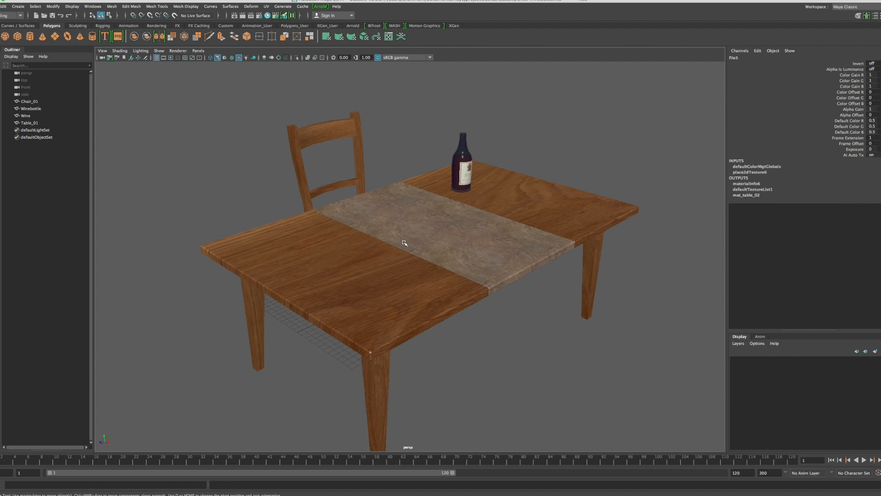
pyautogui.keyDown('alt'); pyautogui.moveTo(404, 243); pyautogui.dragTo(397, 226, button='middle'); pyautogui.keyUp('alt')
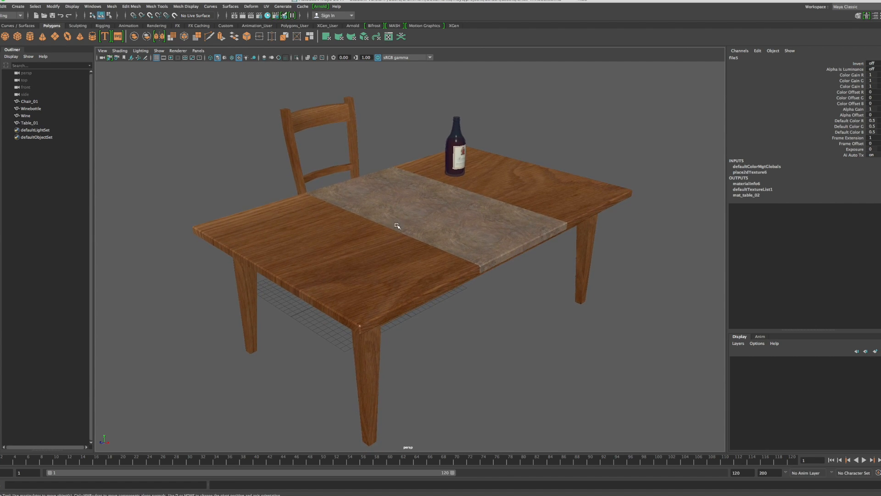
pyautogui.keyDown('alt'); pyautogui.moveTo(398, 226); pyautogui.dragTo(394, 236); pyautogui.keyUp('alt')
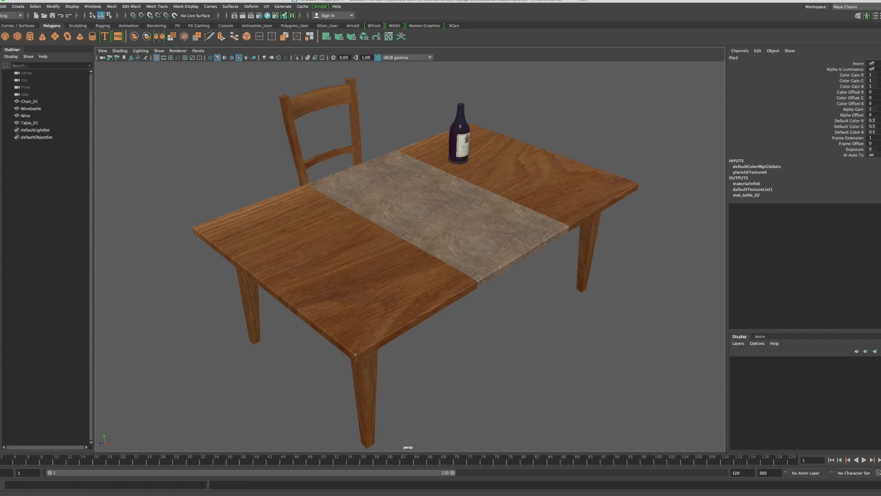